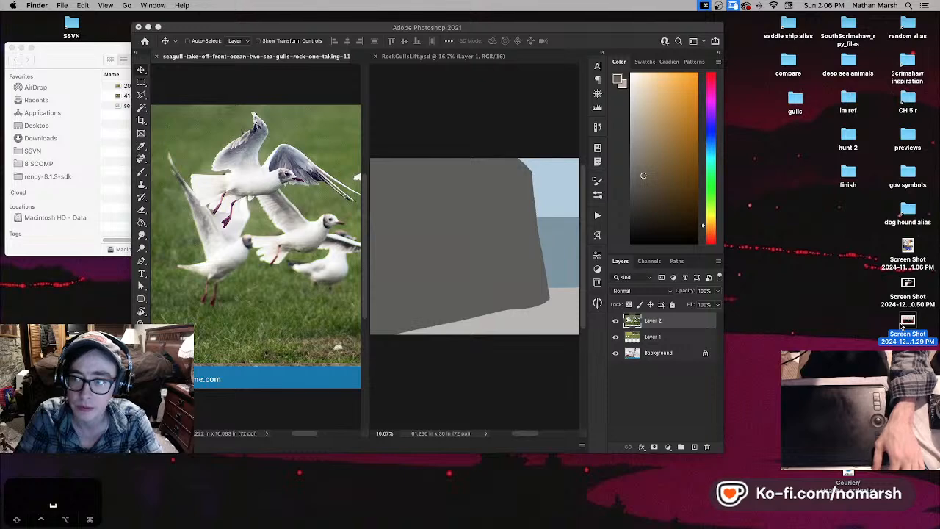
- Preview the phytoplankton and zooplankton chart screenshot from the desktop in an enlarged preview window
key(space)
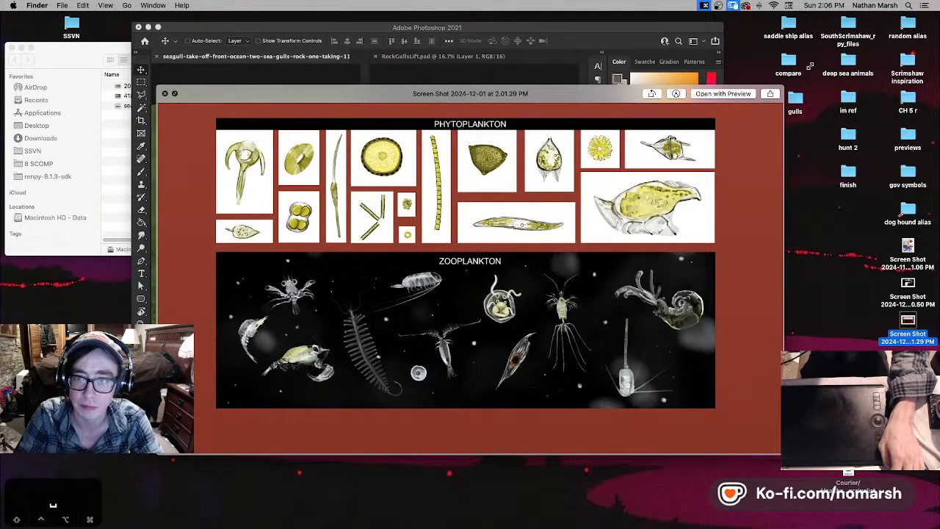
drag(810, 66, 871, 21)
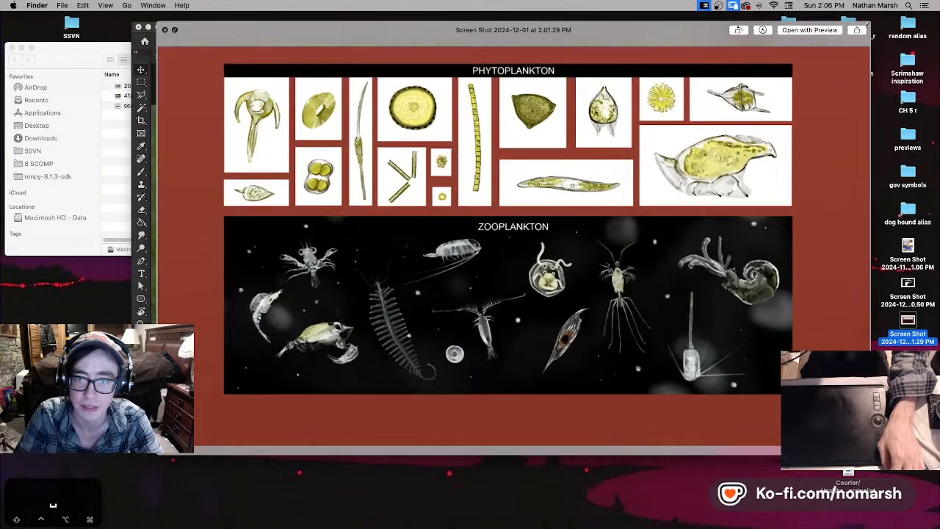
click(156, 458)
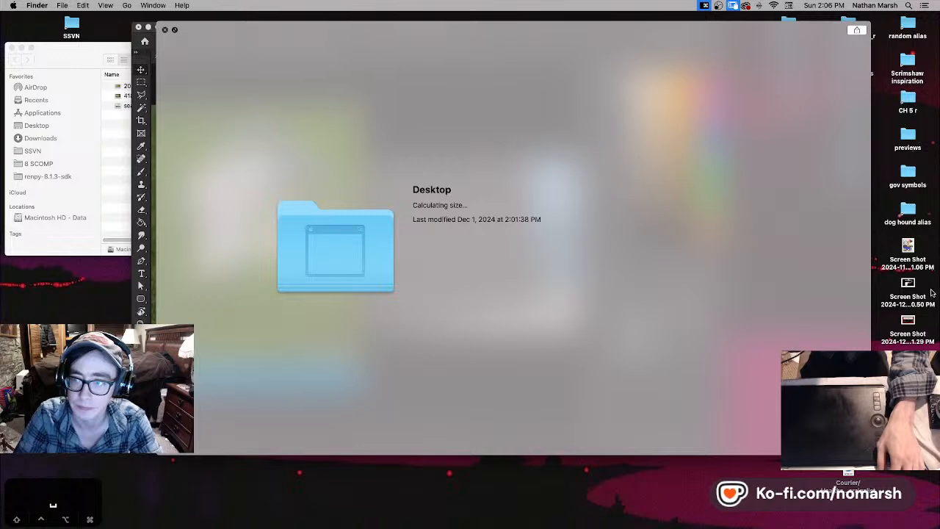
click(908, 290)
click(908, 321)
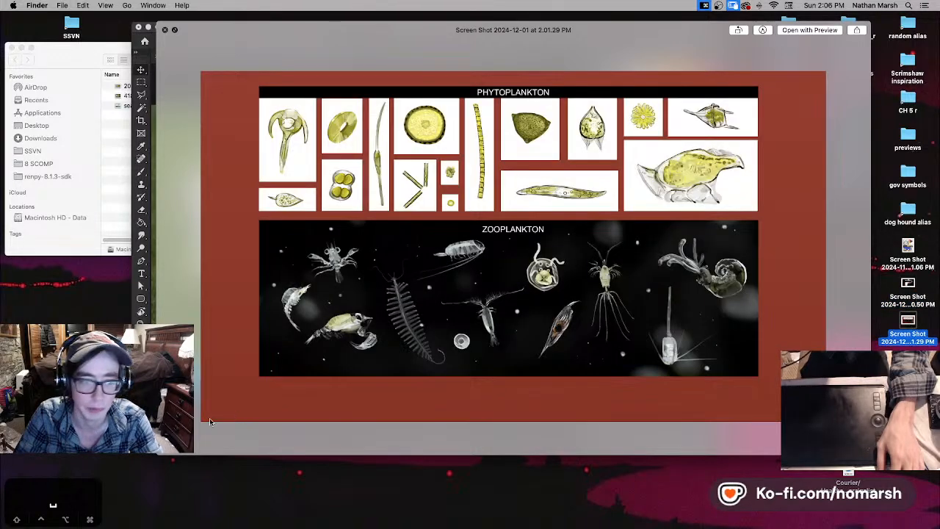
drag(158, 456, 63, 515)
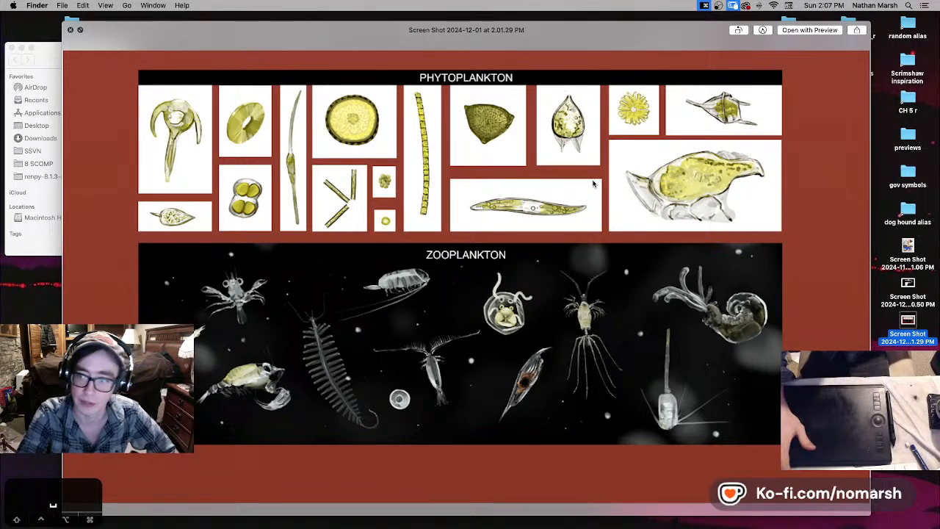
- Compare the nutrient-rich upwelling diagram with the plankton chart, examine the chart in a wider preview, and close the preview
key(Up)
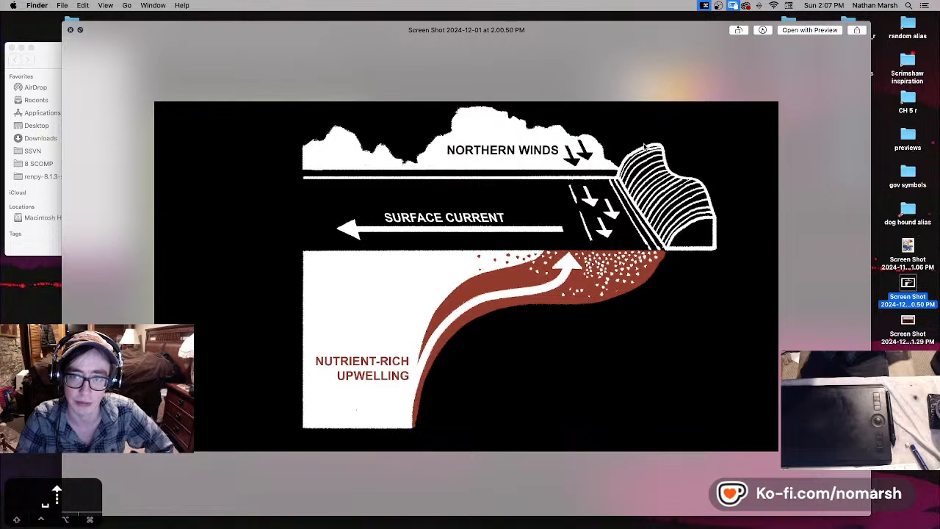
click(909, 321)
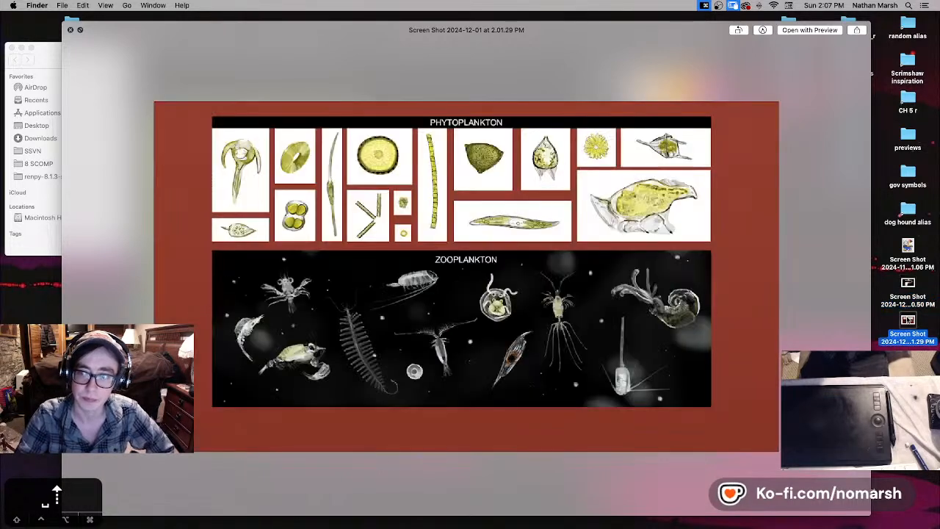
click(908, 304)
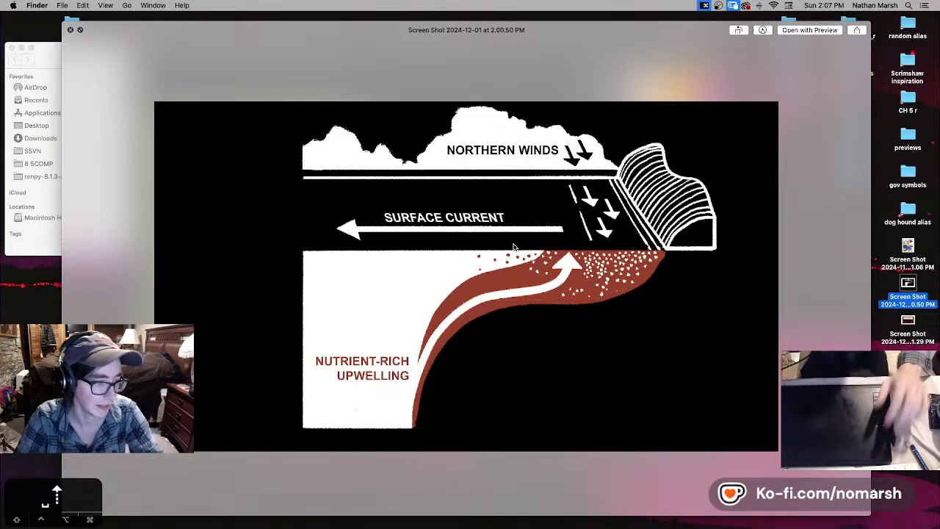
click(908, 321)
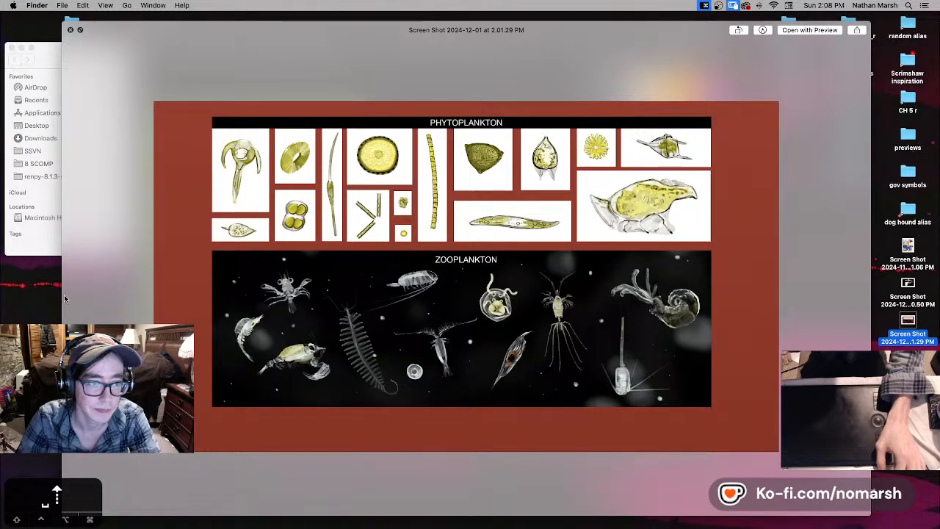
drag(63, 292, 36, 287)
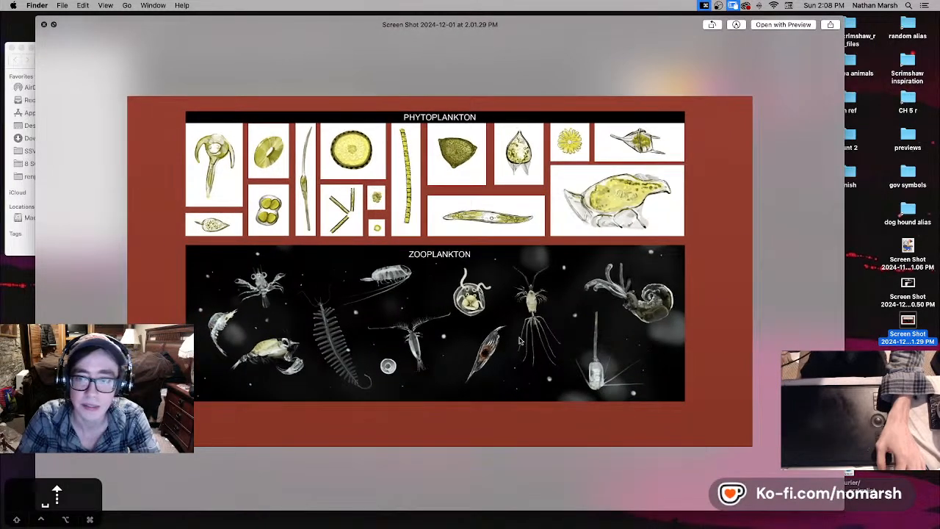
drag(847, 514, 914, 514)
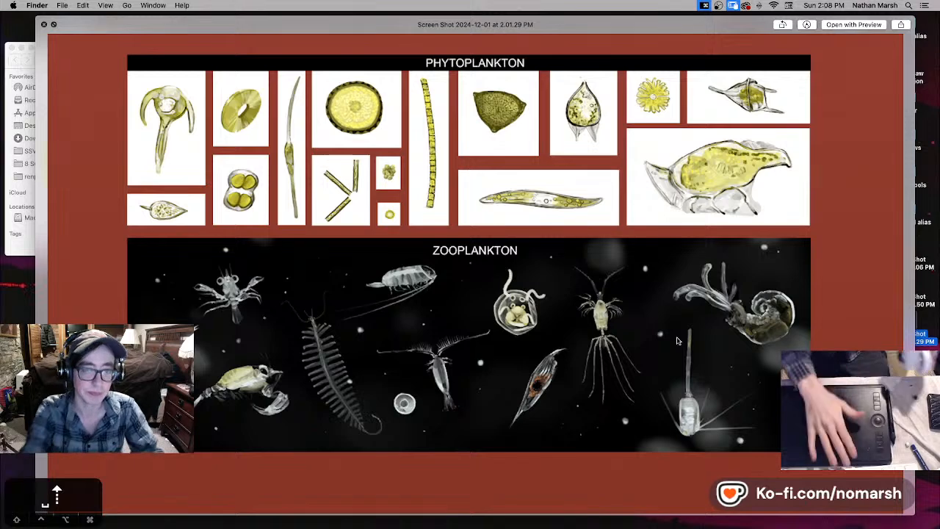
key(space)
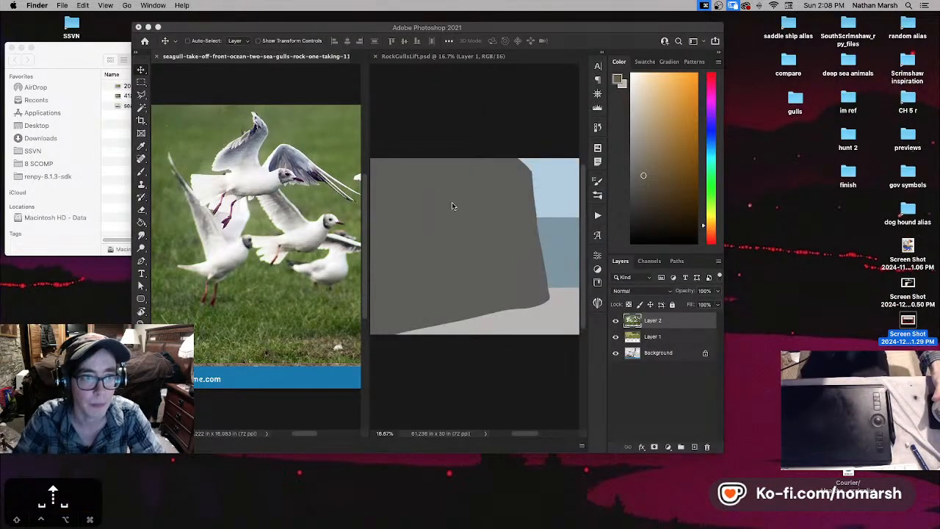
- Switch to Photoshop, maximize its window, and give RockGullsLift.psd more room than the seagull photo
click(158, 27)
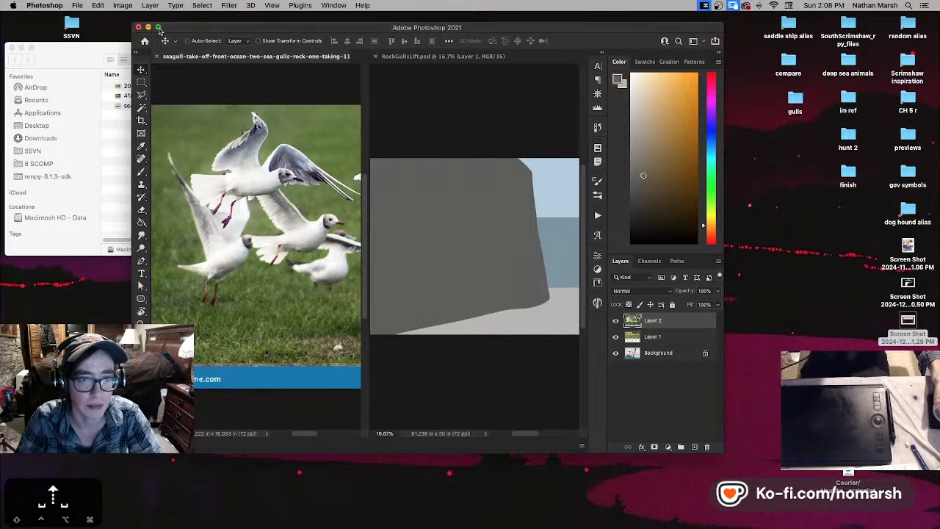
drag(410, 257, 274, 257)
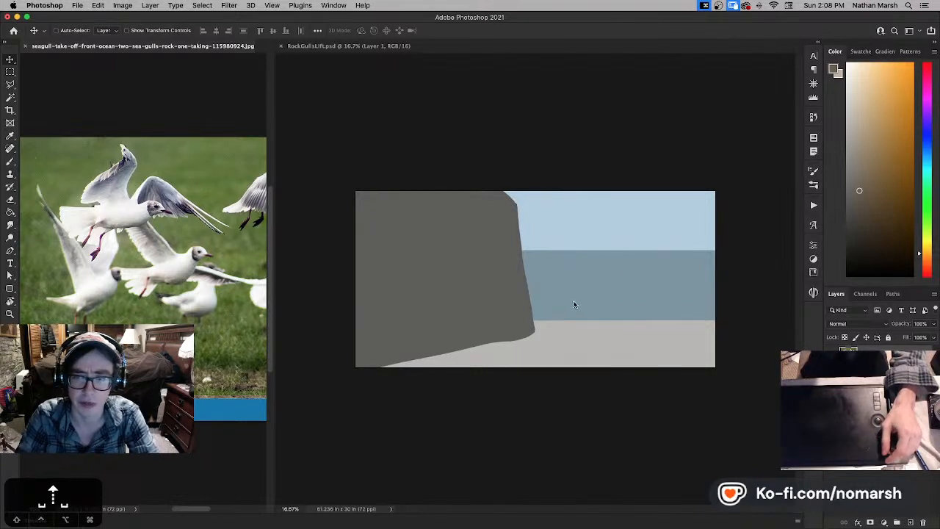
click(665, 127)
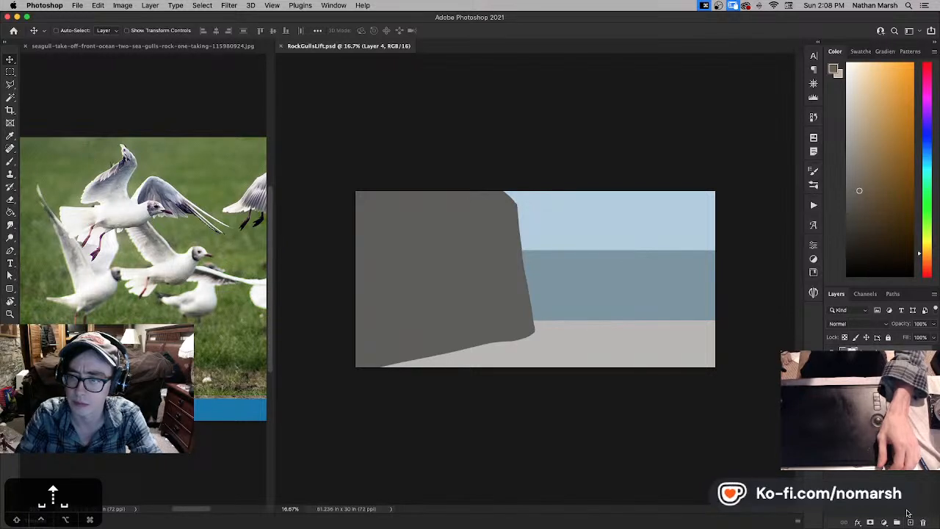
- Show the cliff scene in full-screen view and fill a new layer above it with white
key(f)
key(g)
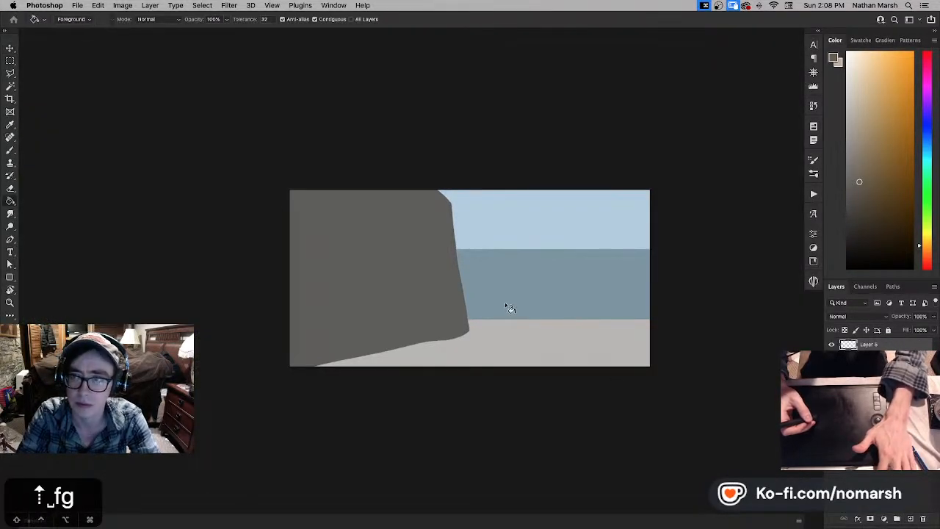
key(d)
key(x)
key(g)
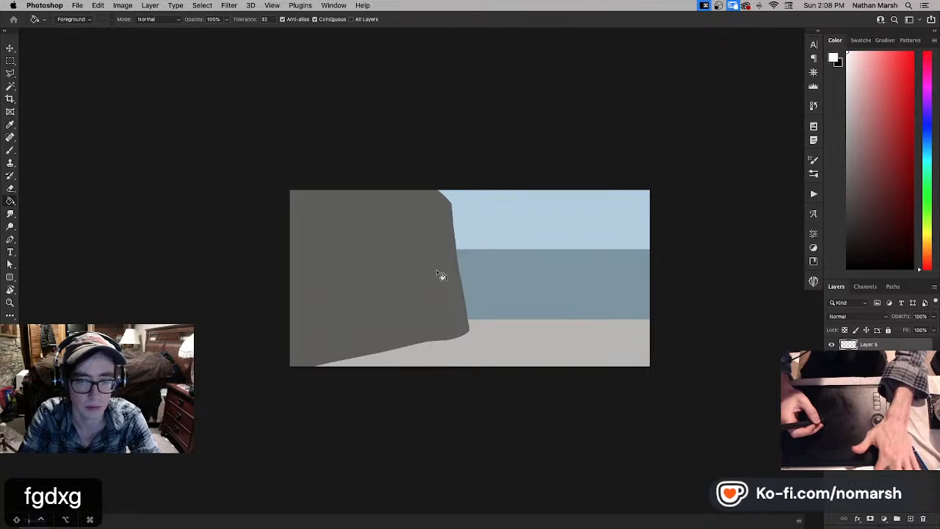
click(458, 279)
key(v)
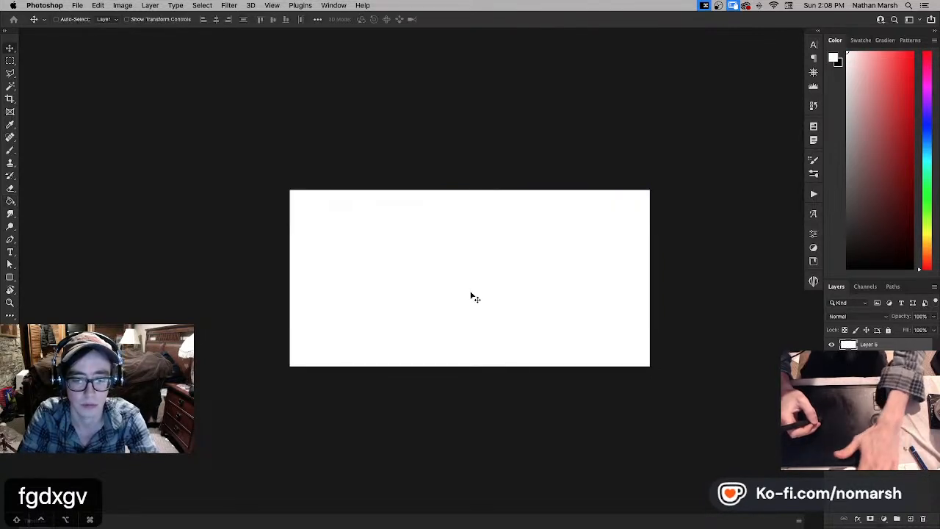
- Lower the white overlay layer's opacity to 60% so the cliff scene appears faded
key(7)
key(9)
key(8)
key(6)
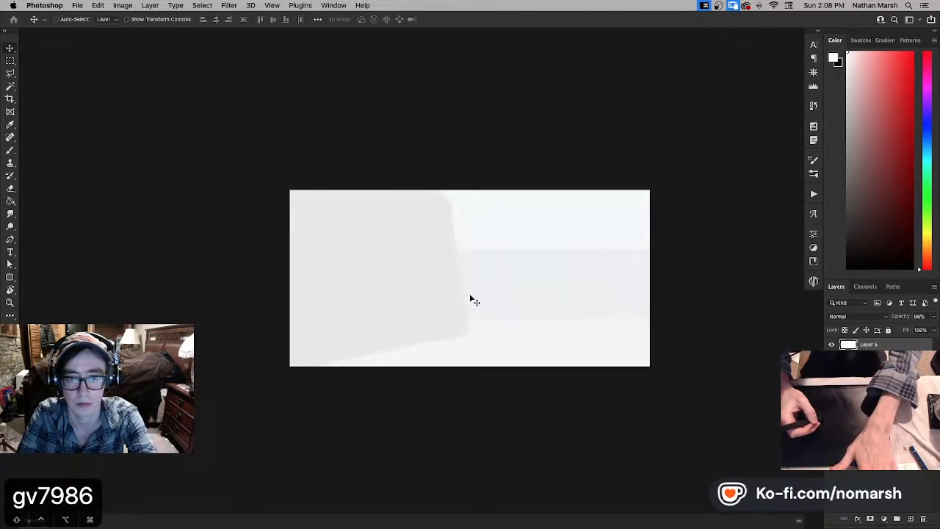
key(4)
key(6)
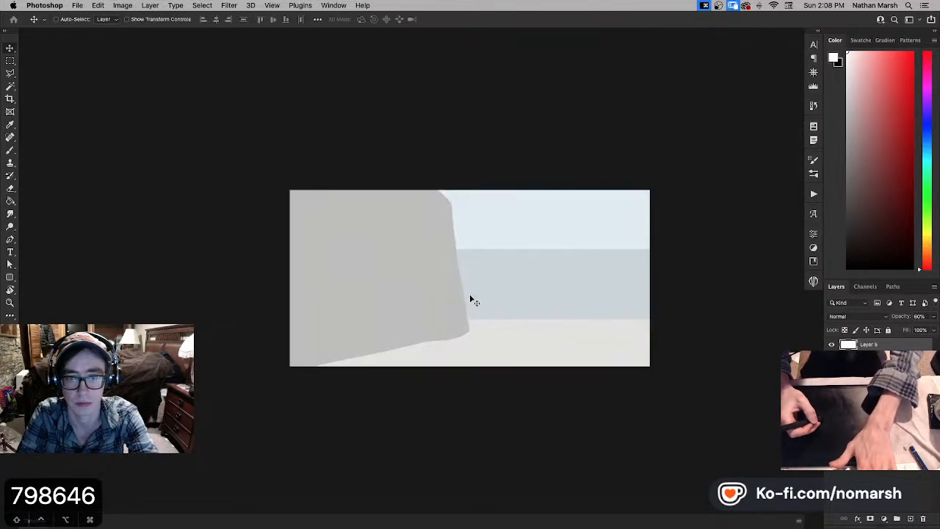
- Paint rough black gull shapes over the sky, sea and beach on a new layer with an enlarged brush, undoing the extra top-corner stroke
click(911, 519)
key(b)
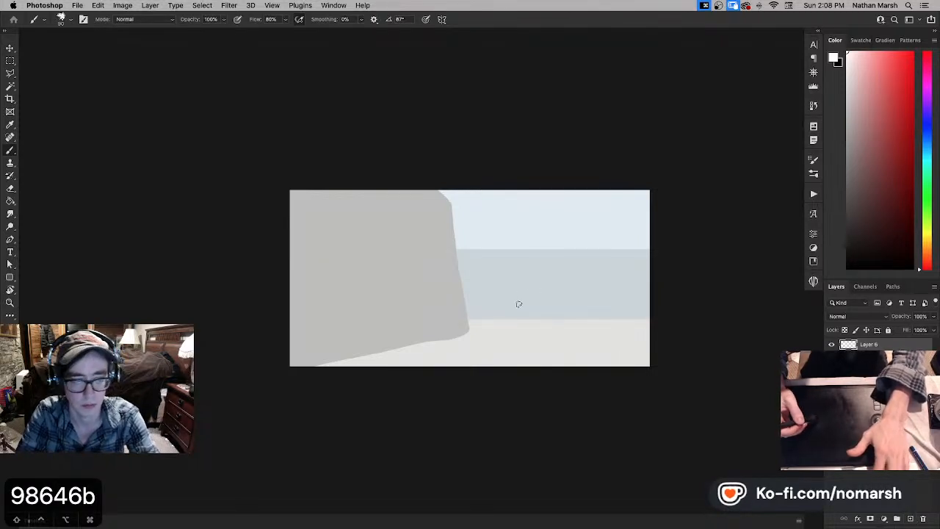
key(x)
key(bracketright)
key(bracketright)
key(bracketright)
key(bracketright)
key(bracketleft)
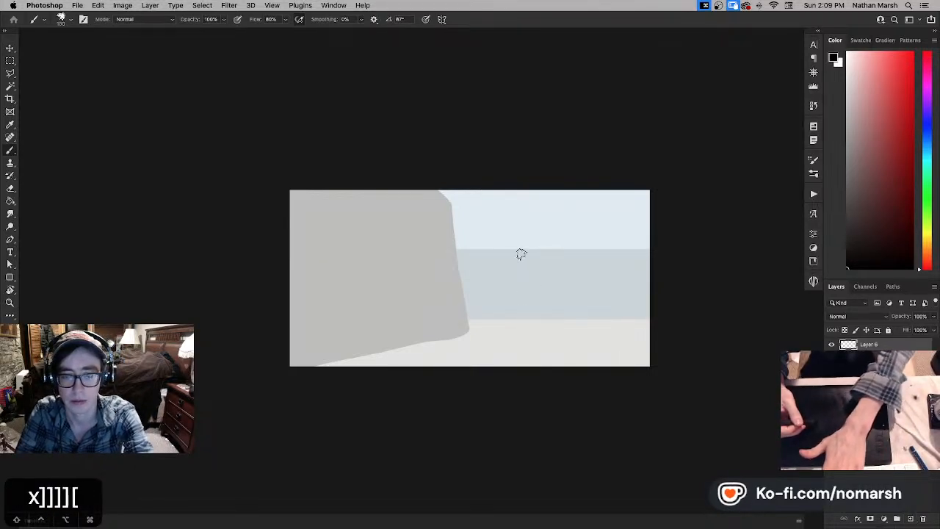
drag(557, 259, 557, 270)
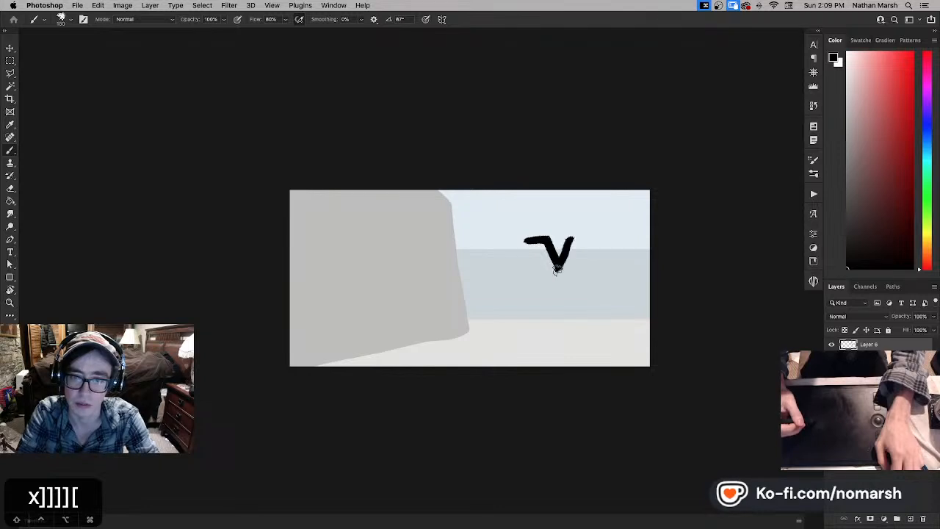
drag(632, 230, 637, 250)
drag(515, 334, 527, 310)
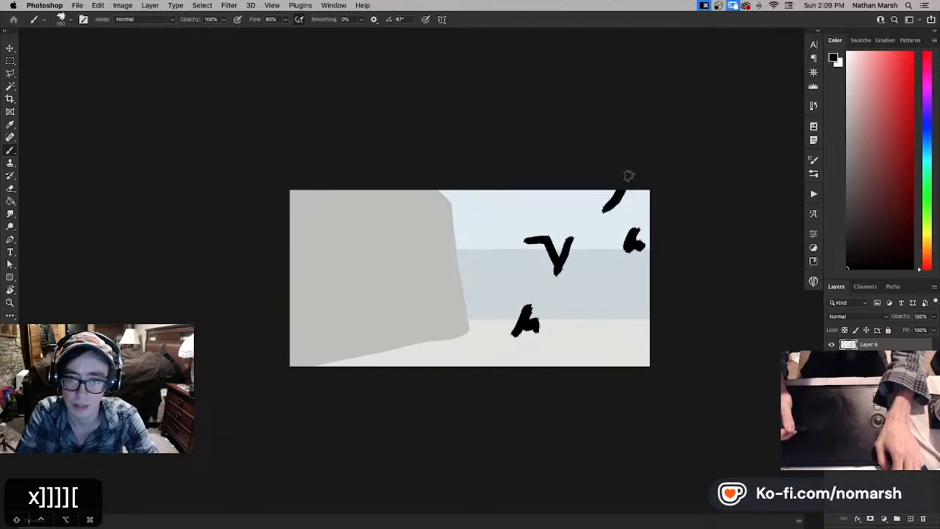
key(super+z)
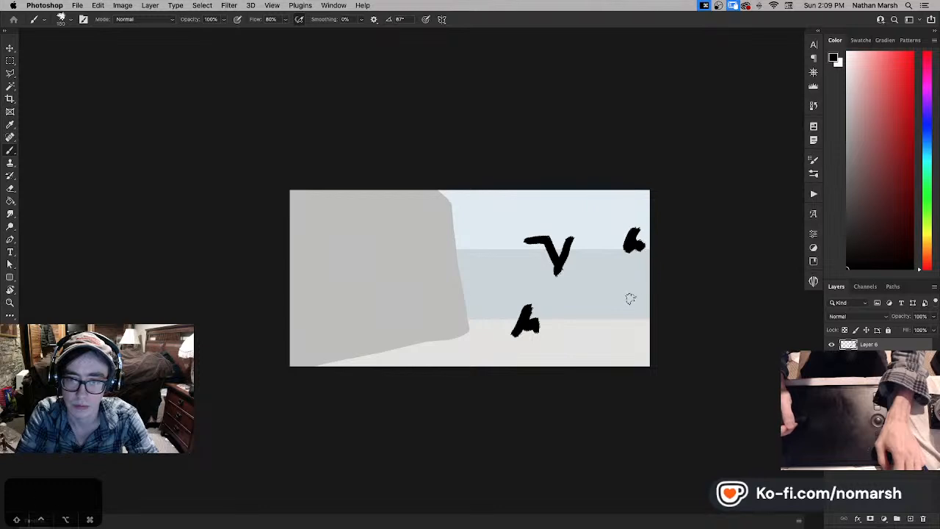
- Shift the black gull shapes slightly and add wing and body strokes to the middle and far-right gulls
key(v)
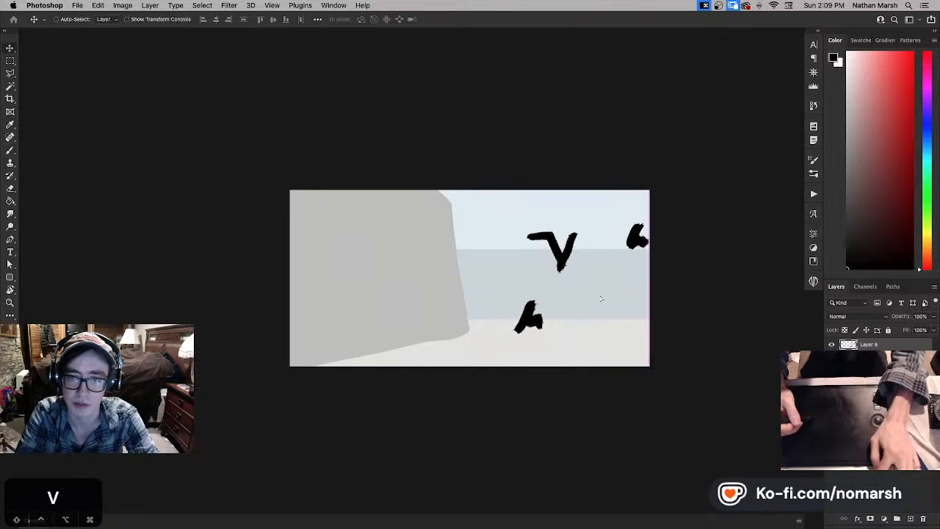
drag(600, 298, 595, 296)
key(b)
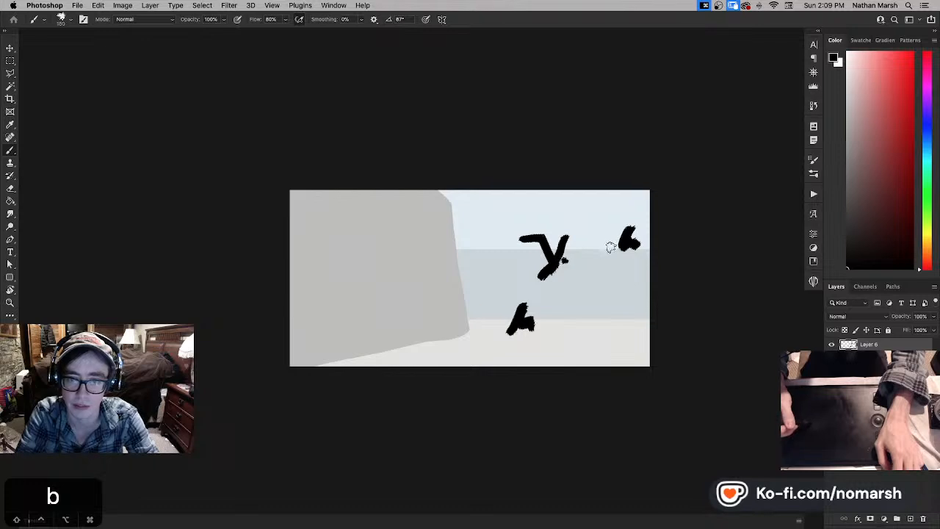
drag(611, 251, 634, 227)
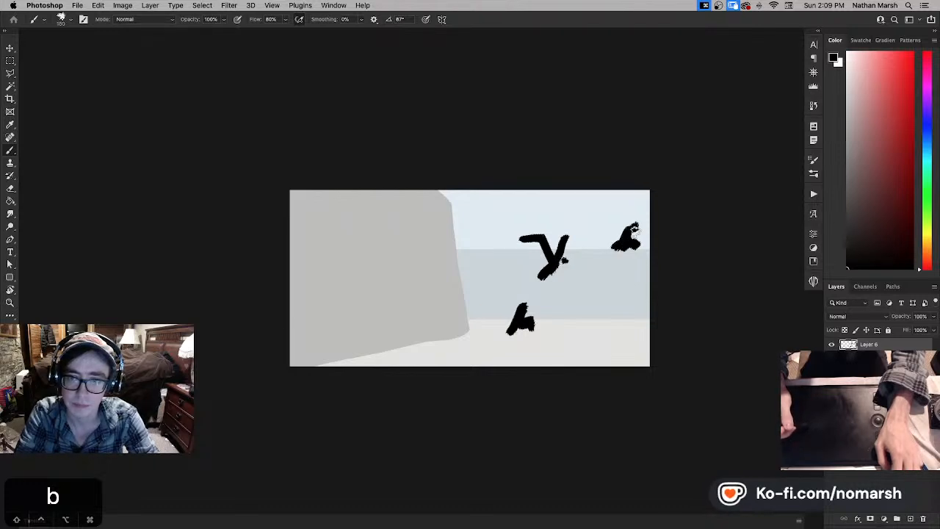
key(super+z)
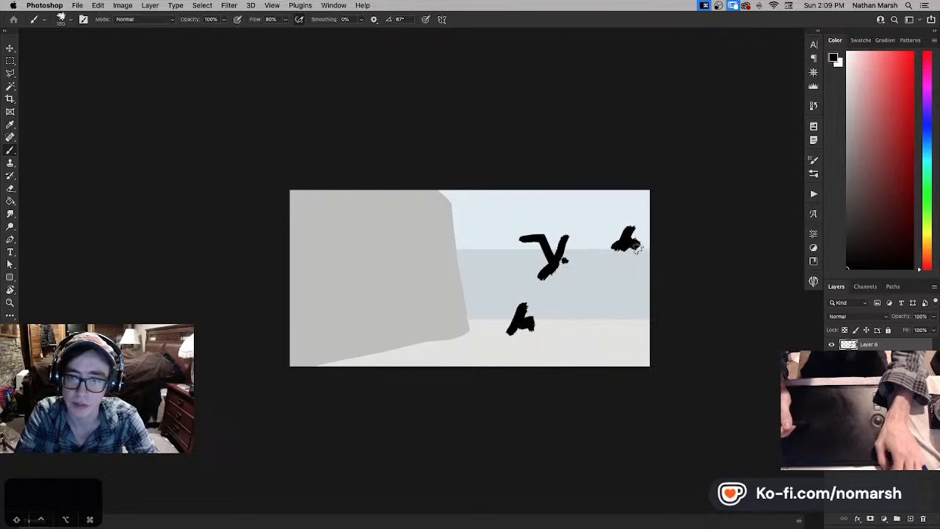
drag(593, 254, 637, 229)
- Trim the top of the far-right gull shape with an enlarged eraser
key(e)
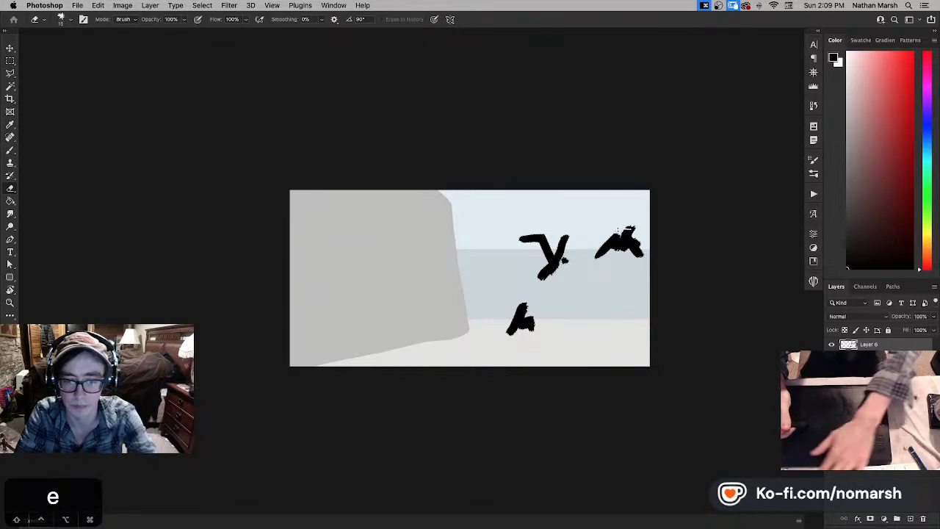
key(bracketright)
key(bracketright)
key(bracketright)
key(bracketright)
key(bracketright)
key(bracketright)
drag(618, 232, 642, 227)
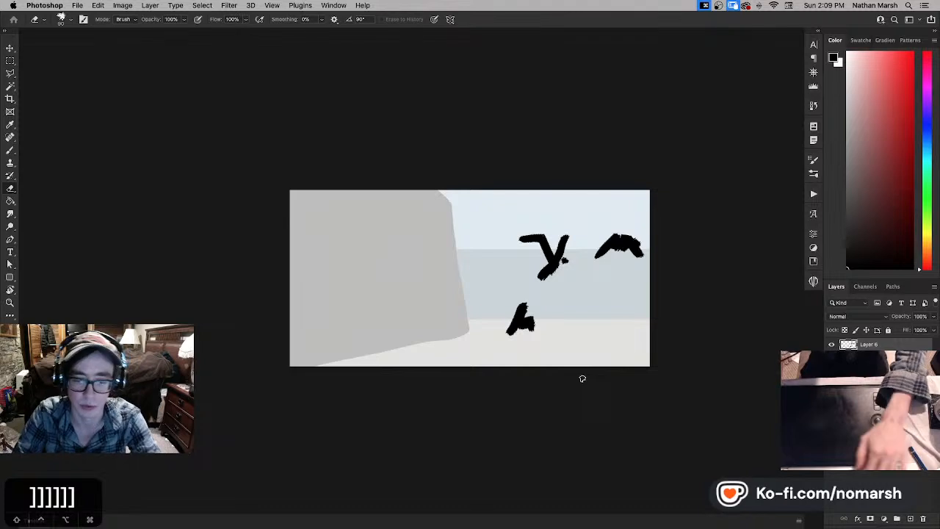
- Enlarge the canvas view, restore the side-by-side document layout, and shrink the Photoshop window to uncover the desktop
key(super+0)
key(super+minus)
key(super+minus)
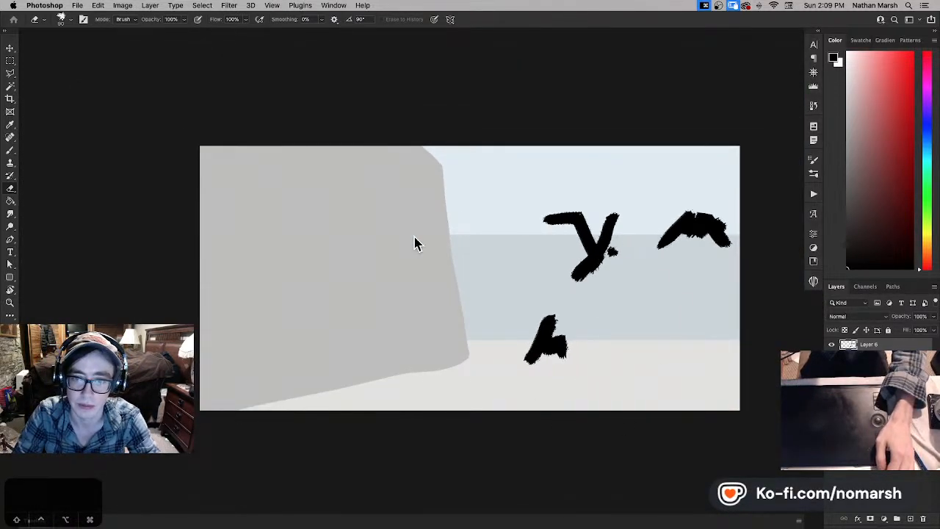
key(f)
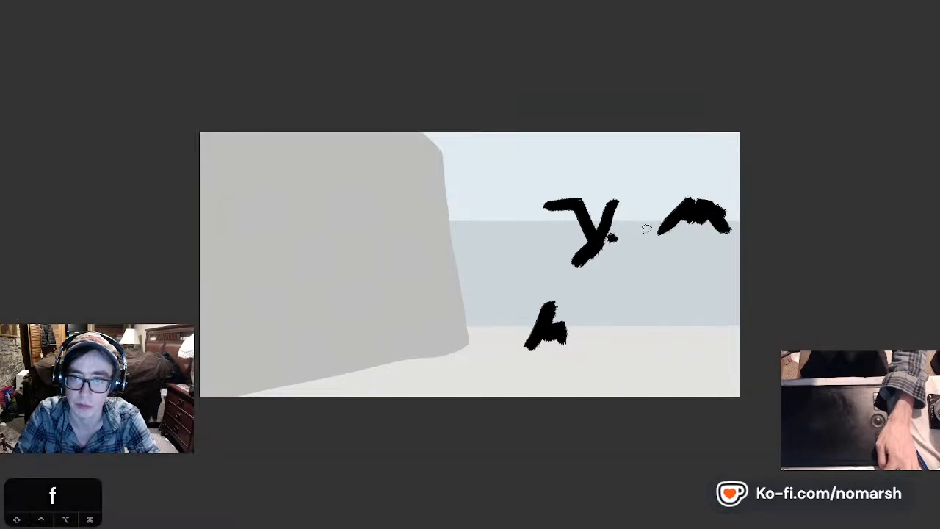
key(f)
key(f)
key(f)
key(f)
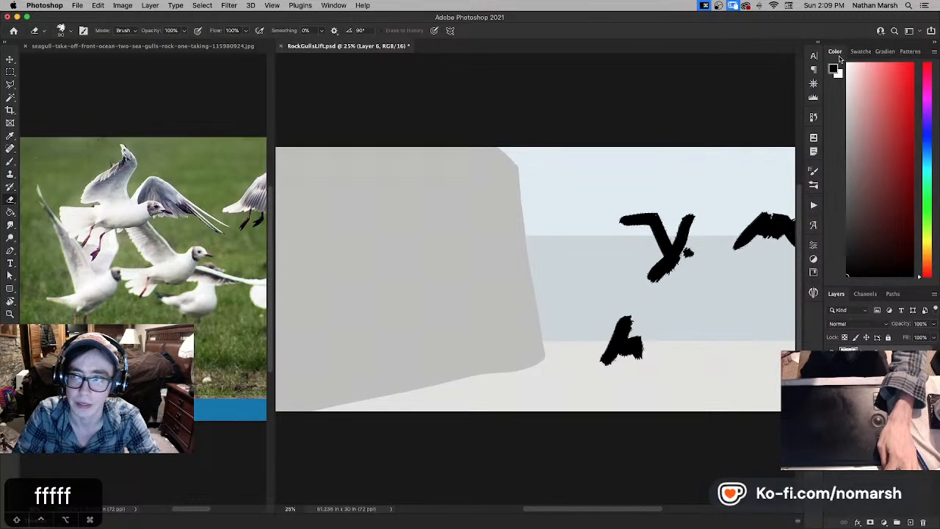
drag(937, 14, 879, 23)
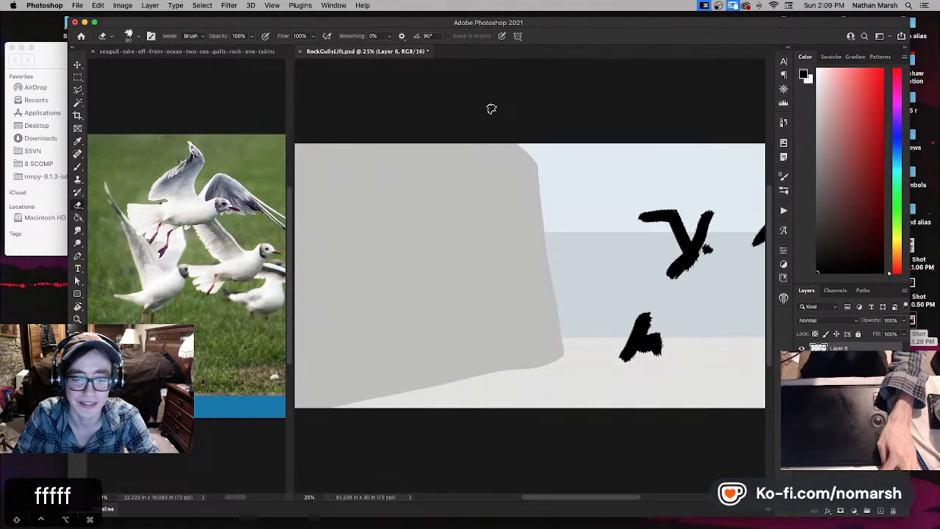
- Save the gull painting and expand the application window to fill the screen
key(v)
key(super+s)
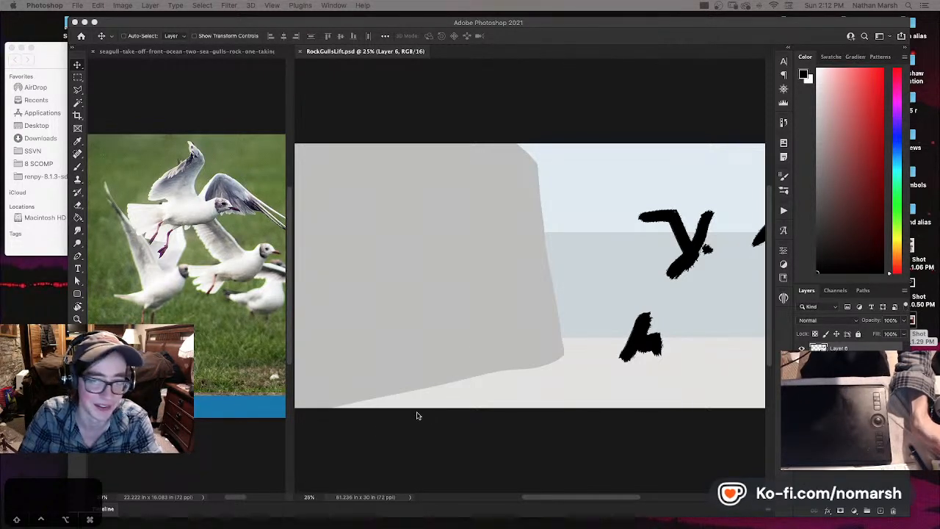
click(93, 22)
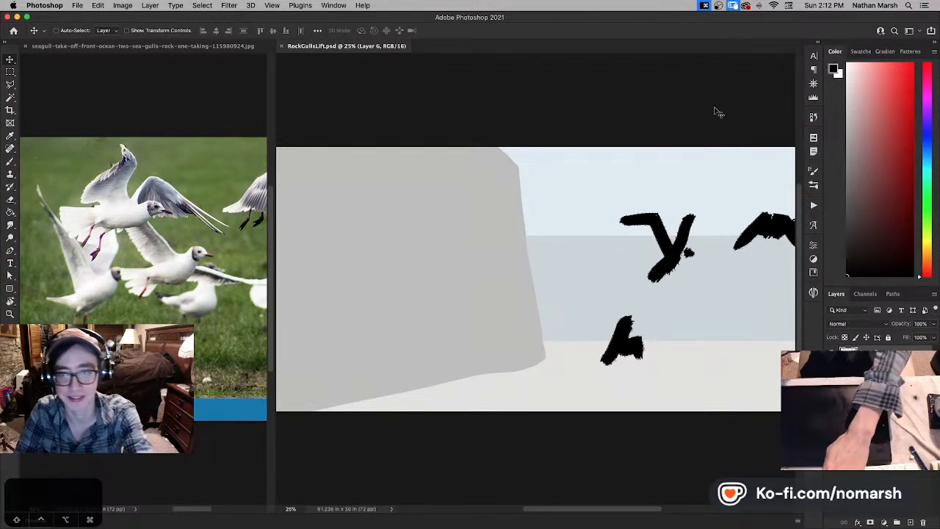
key(super+equal)
key(super+minus)
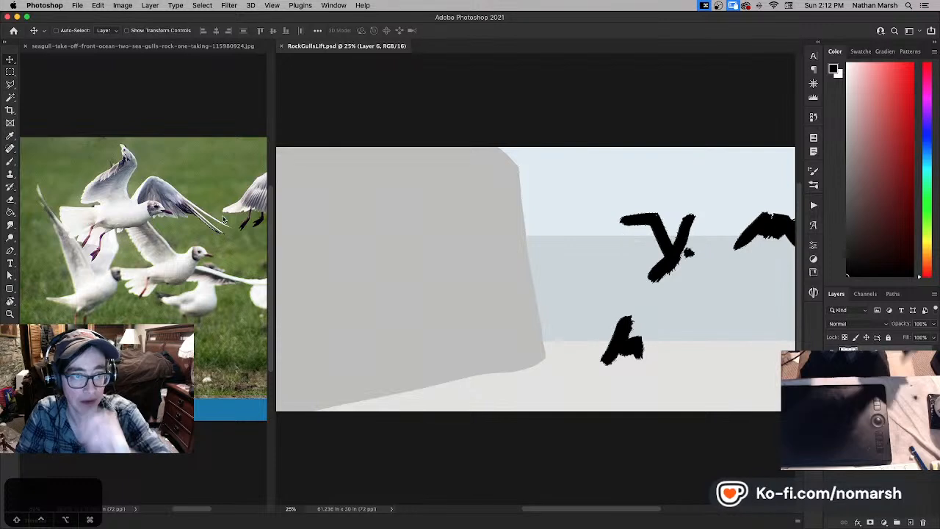
- Examine the close-up gull with raised wings in the seagull reference photo
click(243, 50)
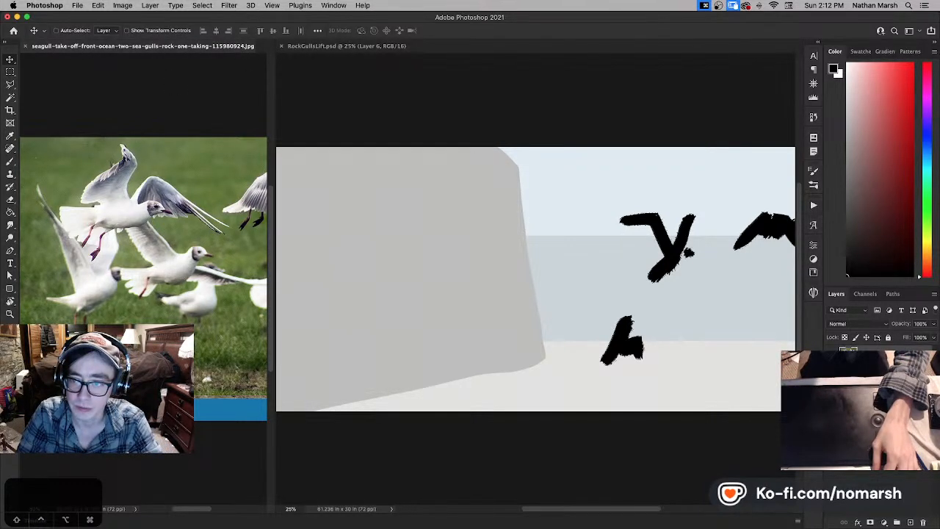
drag(223, 254, 130, 251)
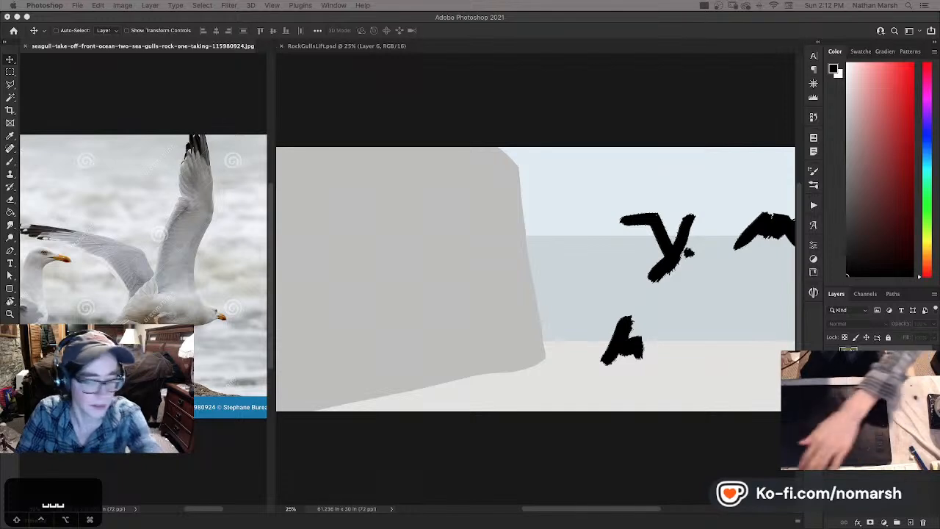
key(Right)
key(Right)
key(Right)
key(Right)
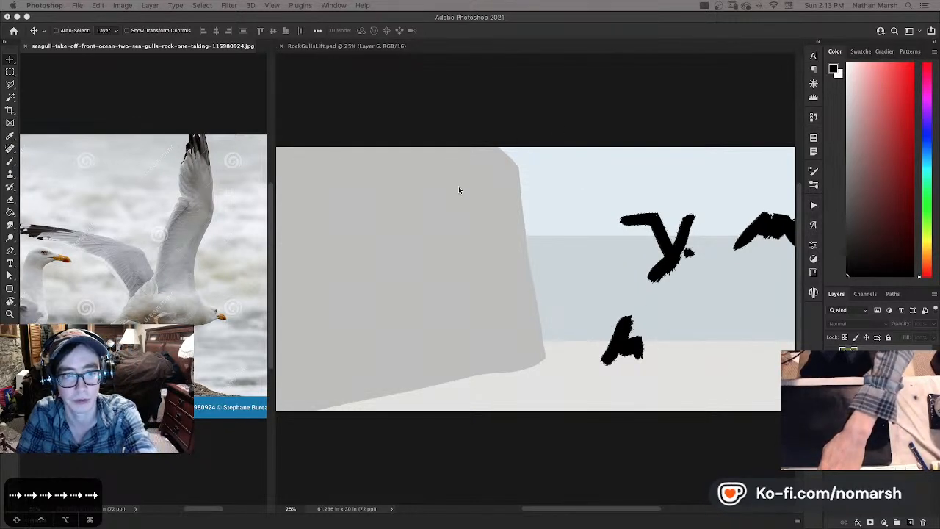
- Fade the black gull shapes' layer to 10% opacity and add a new layer
key(super+equal)
drag(580, 203, 380, 184)
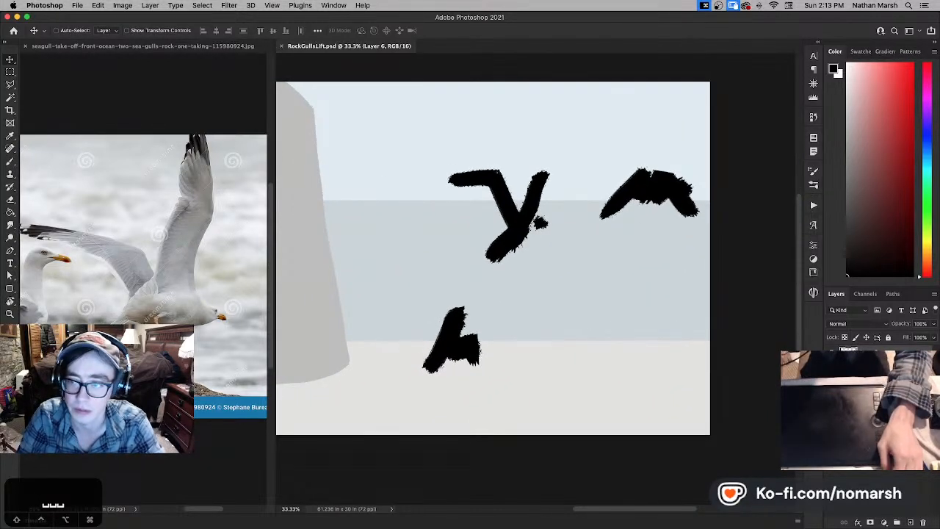
click(833, 354)
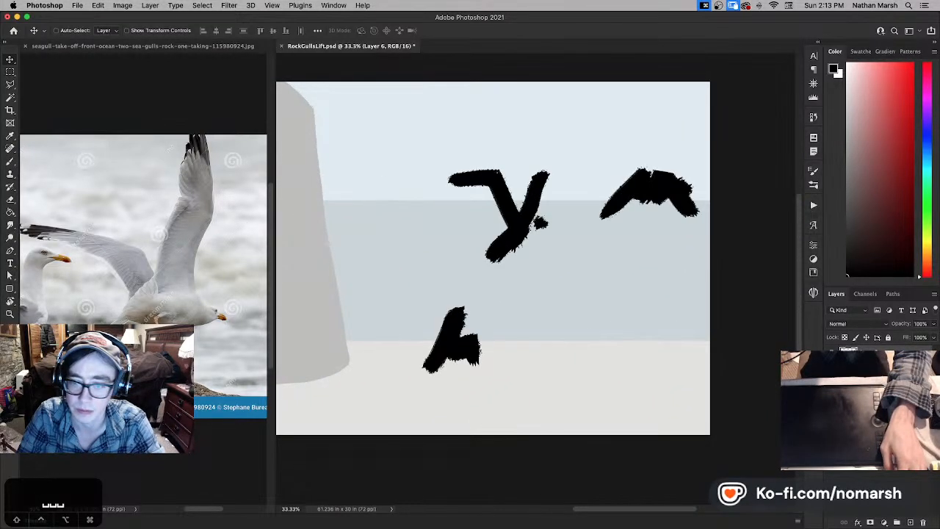
key(1)
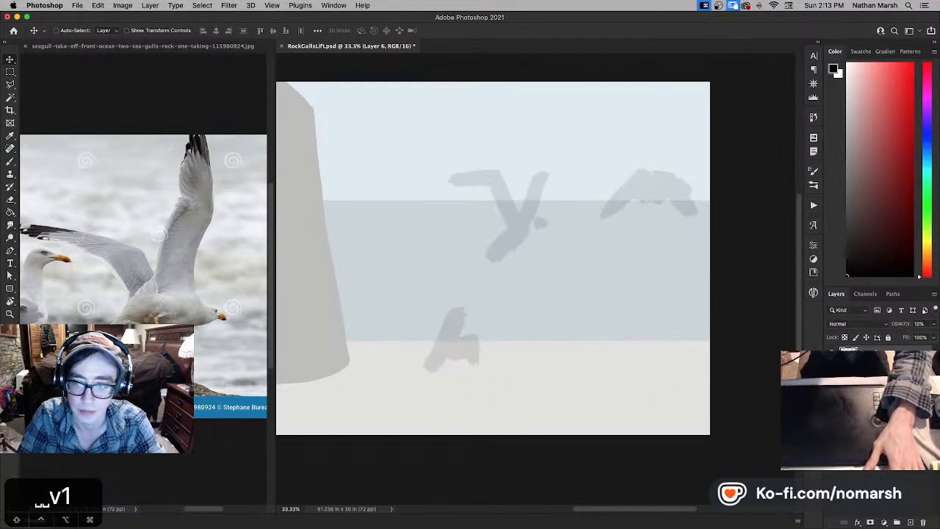
click(911, 521)
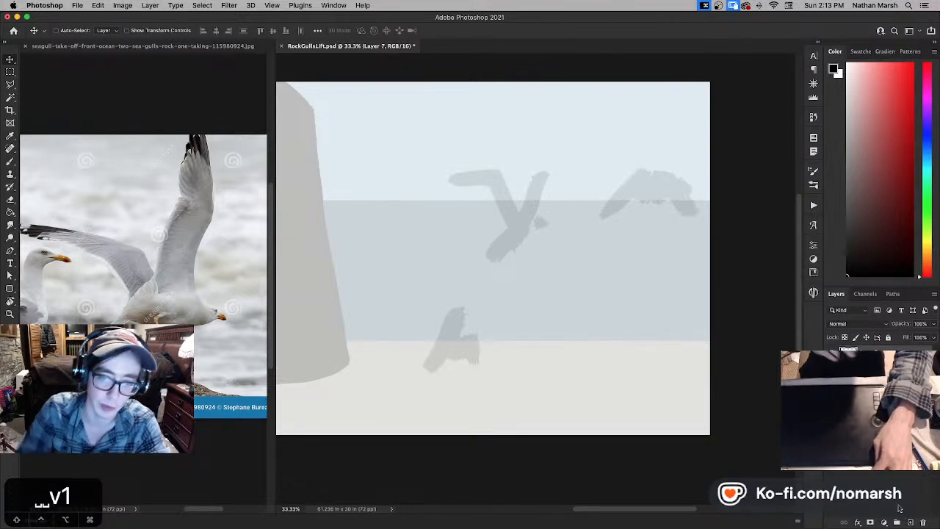
- Try a dark wing stroke beside the lower gull shape using a different textured brush reduced to size 90
key(b)
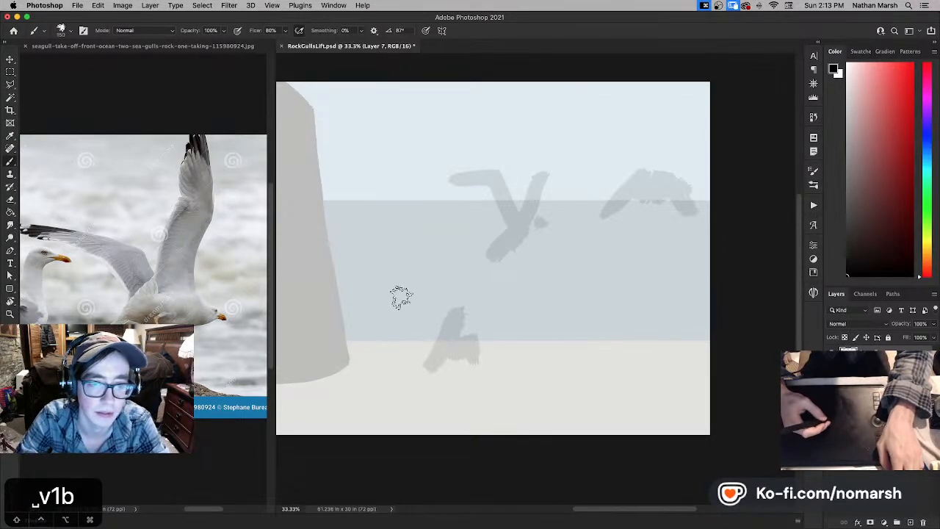
key(space)
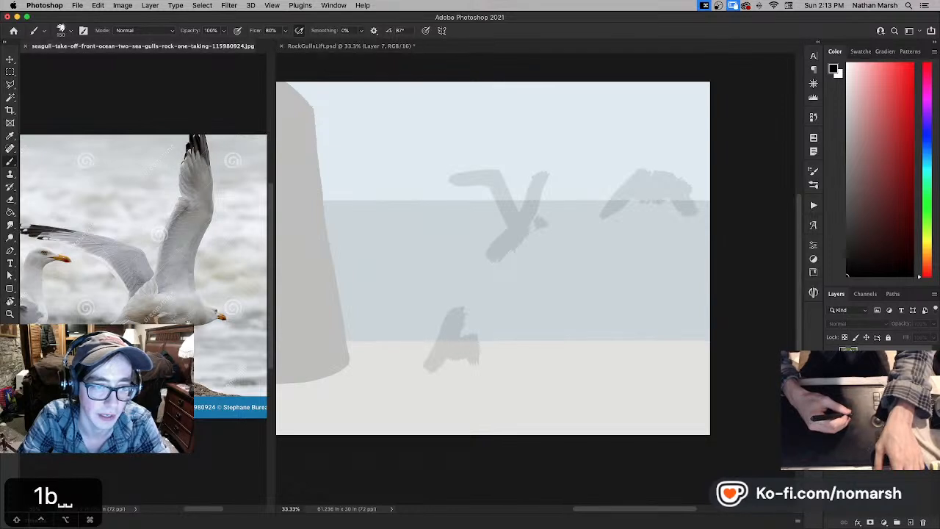
key(ctrl+Tab)
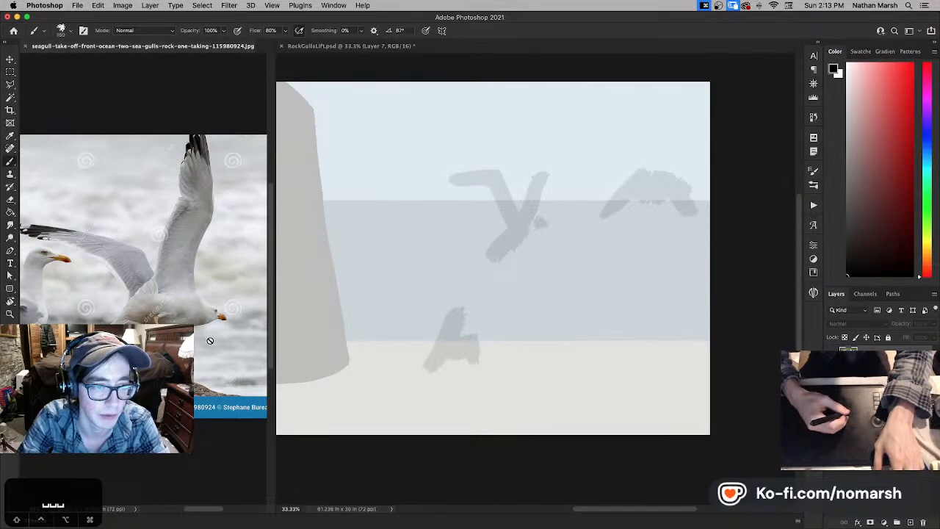
click(439, 296)
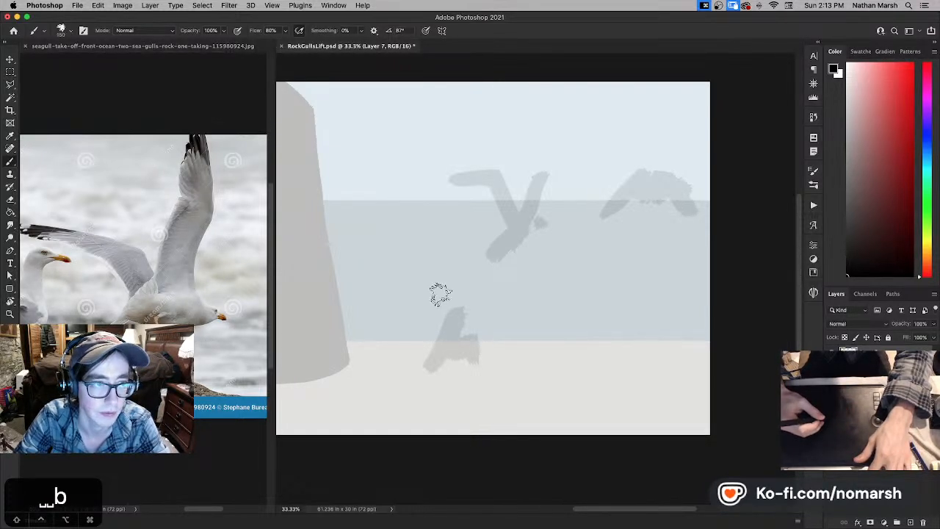
key(period)
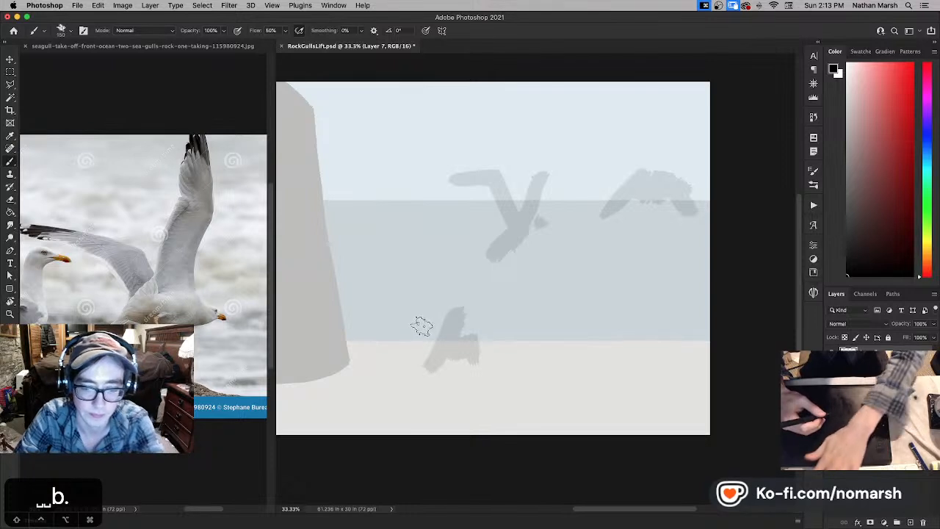
key(bracketleft)
key(bracketleft)
key(bracketleft)
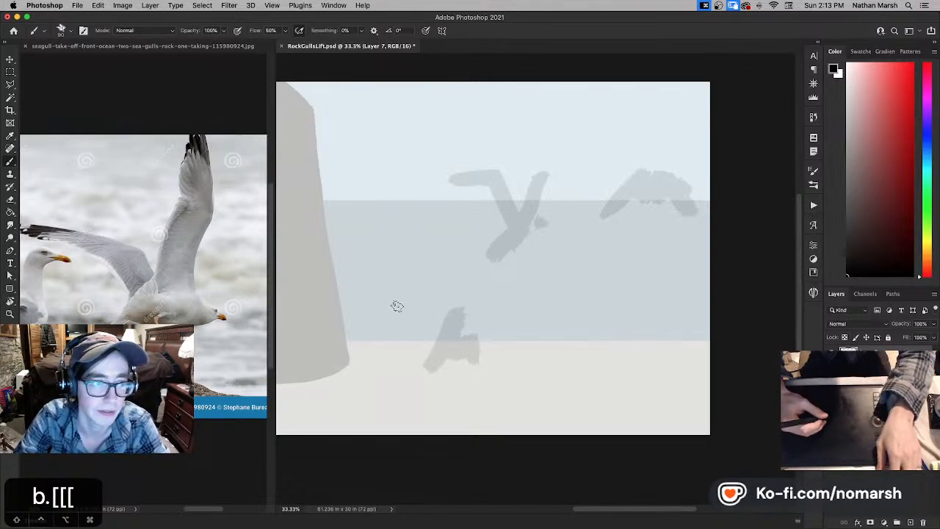
key(x)
drag(435, 338, 412, 355)
key(super+z)
key(x)
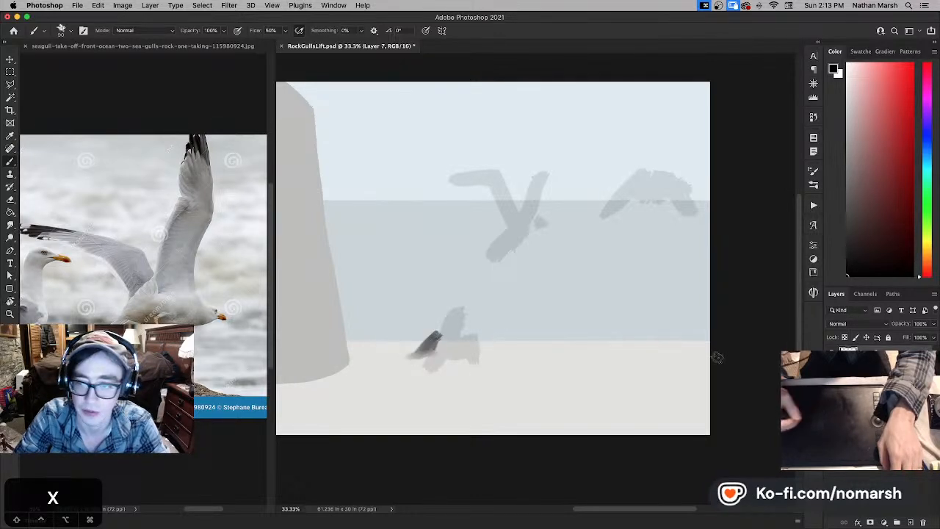
- Try filling the translucent overlay on Layer 5 with mid grey and a lighter grey to darken the scene
key(x)
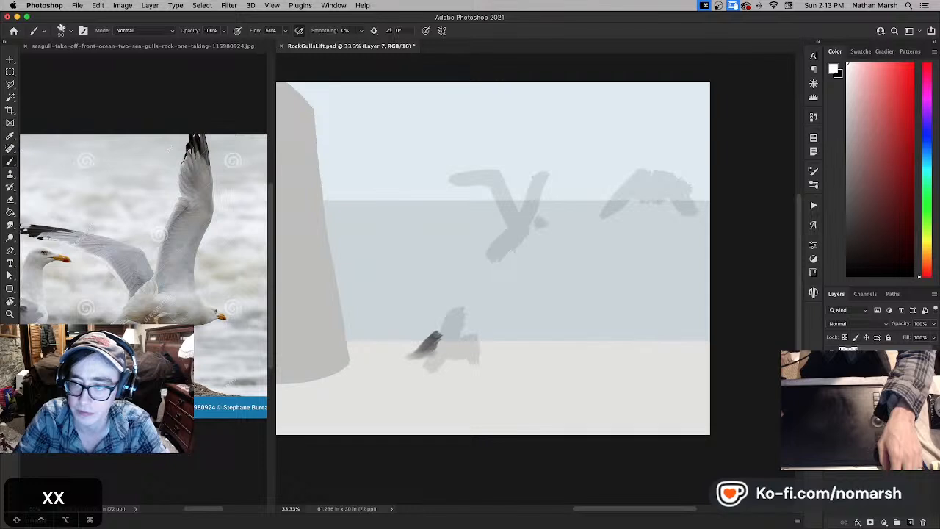
click(882, 382)
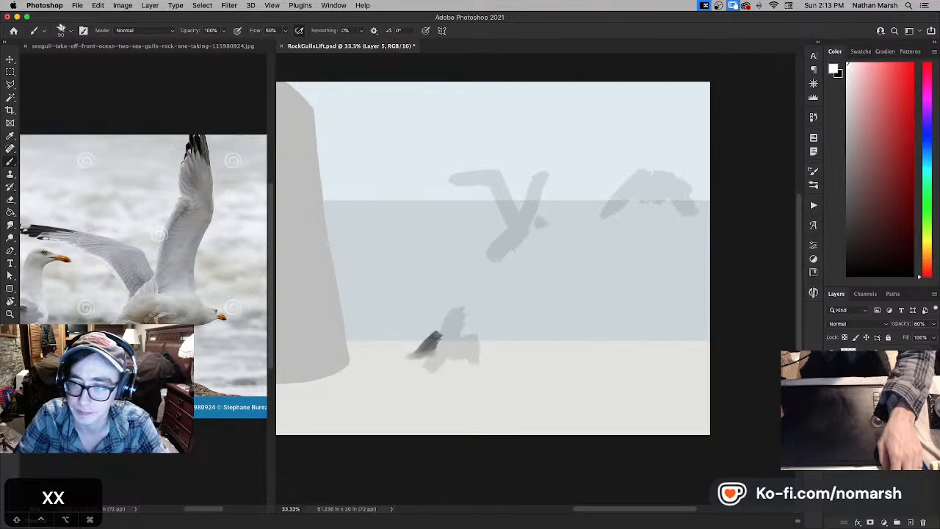
click(847, 181)
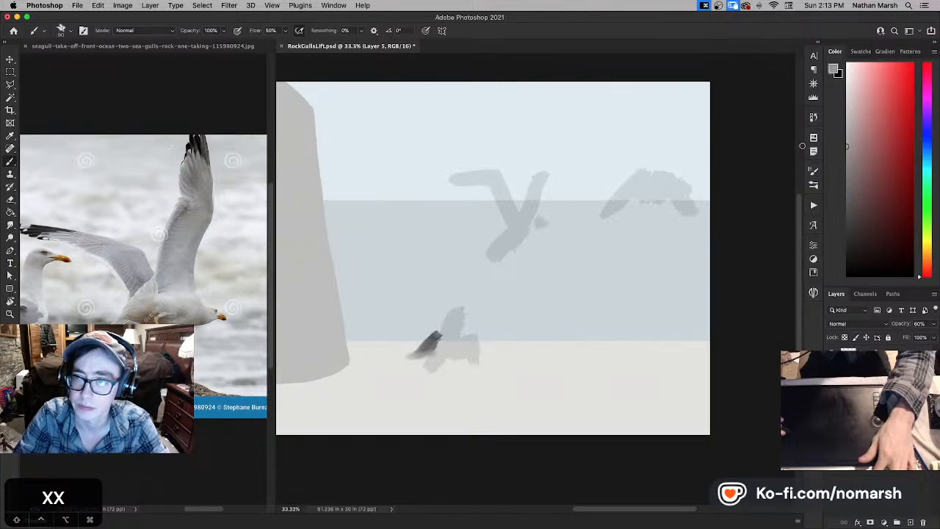
key(g)
click(572, 290)
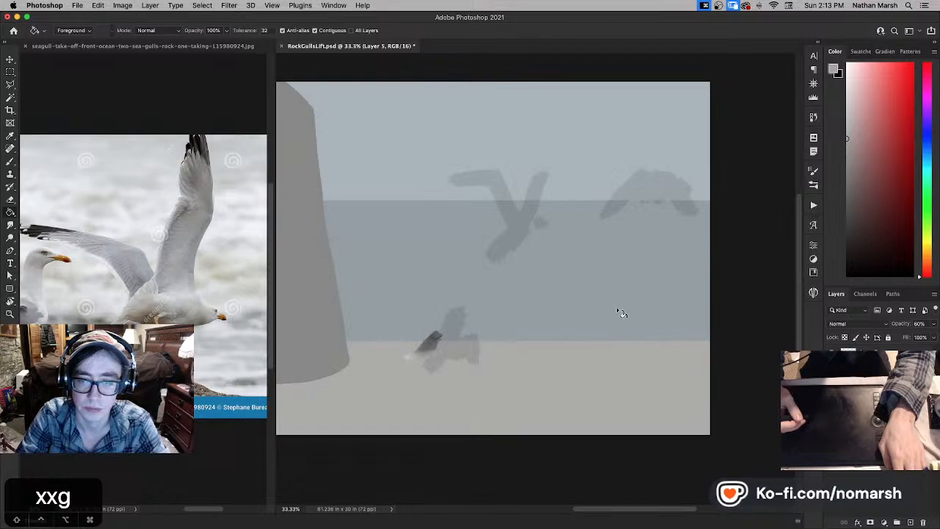
click(847, 103)
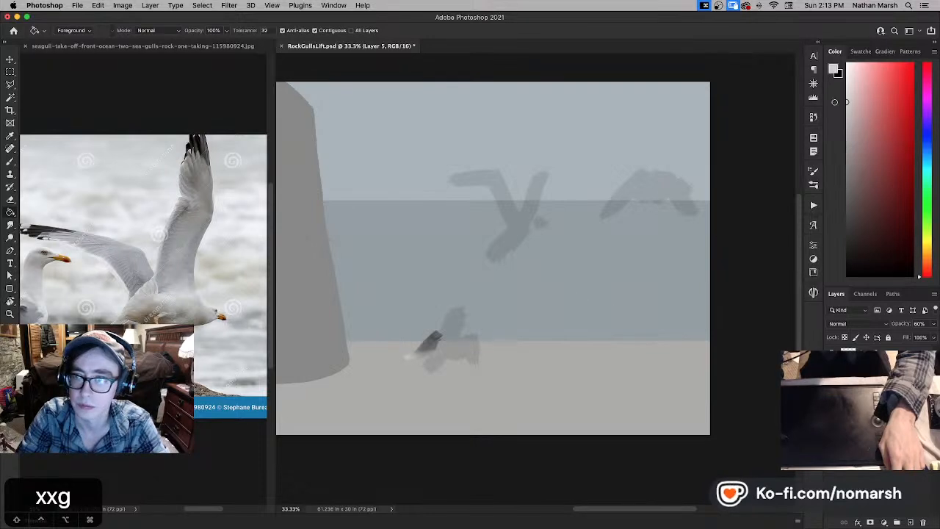
click(646, 281)
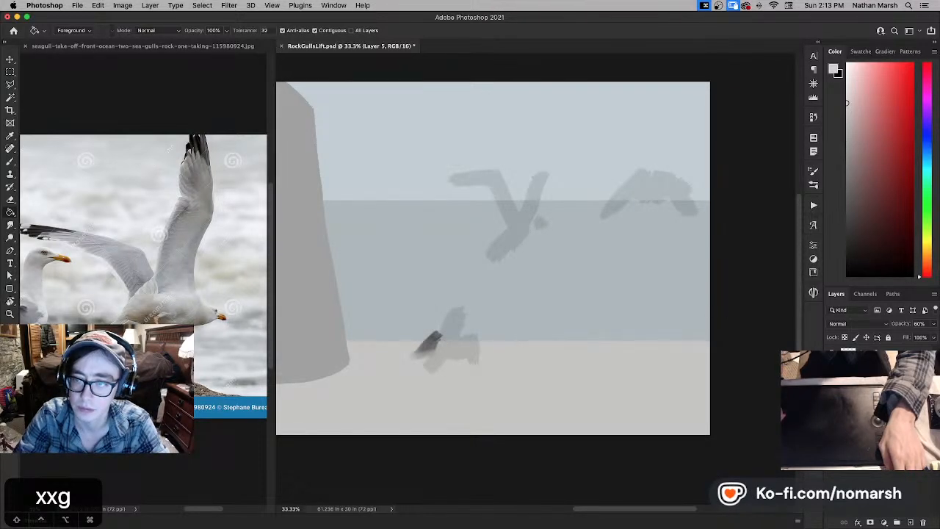
- Refill the Layer 5 overlay with white using default colours and reselect Layer 7
key(d)
key(x)
click(621, 303)
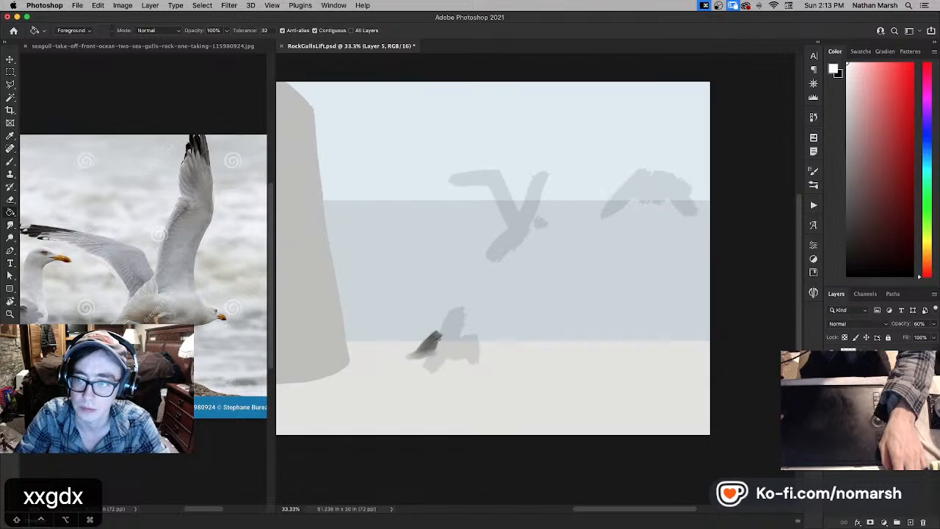
click(832, 354)
click(833, 355)
click(882, 355)
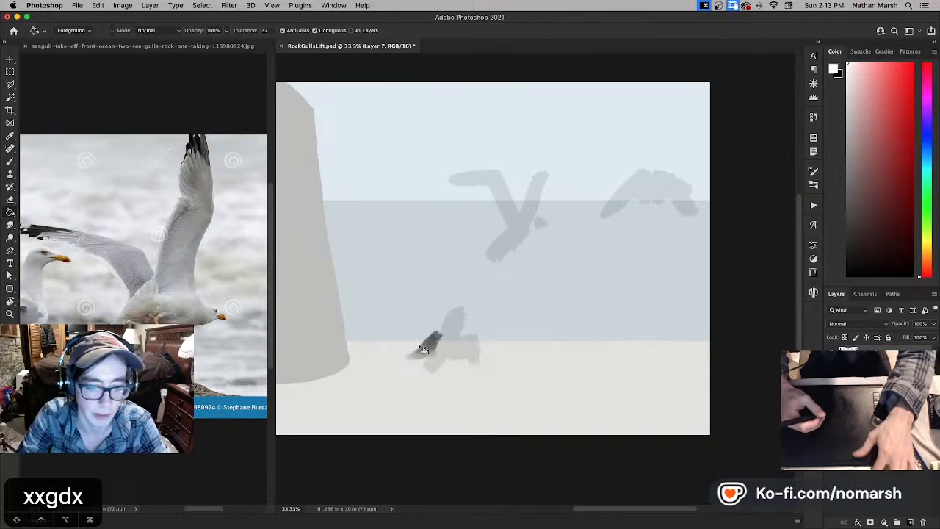
- Paint a white wing over the dark stroke on the lower gull with the brush reduced to size 60
key(b)
key(x)
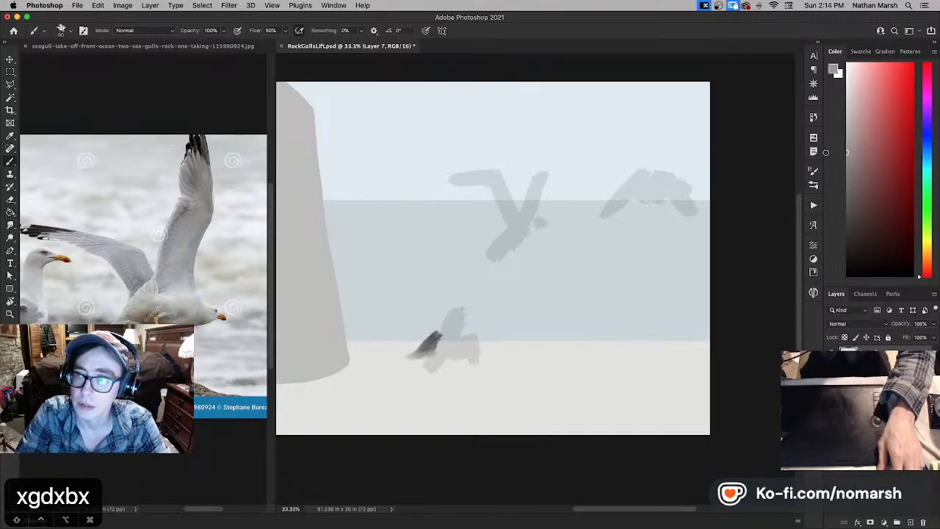
key(bracketleft)
key(bracketleft)
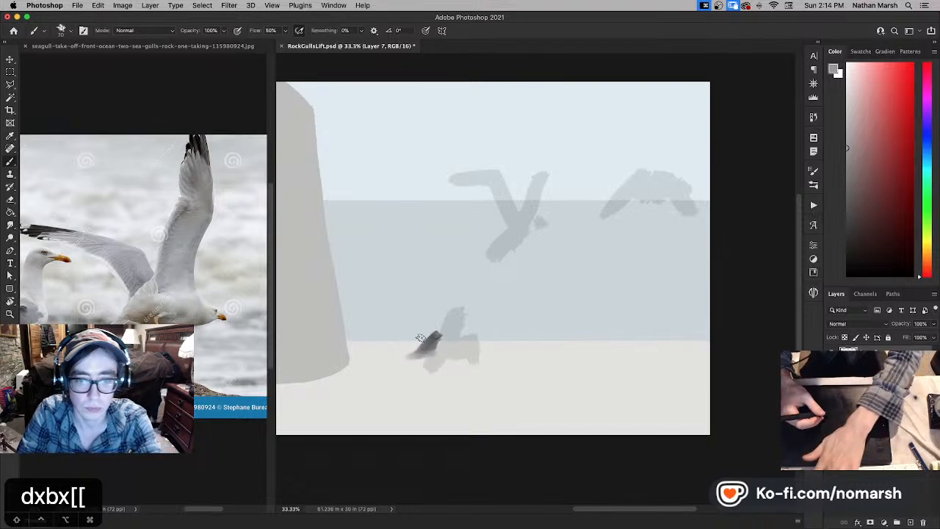
key(bracketleft)
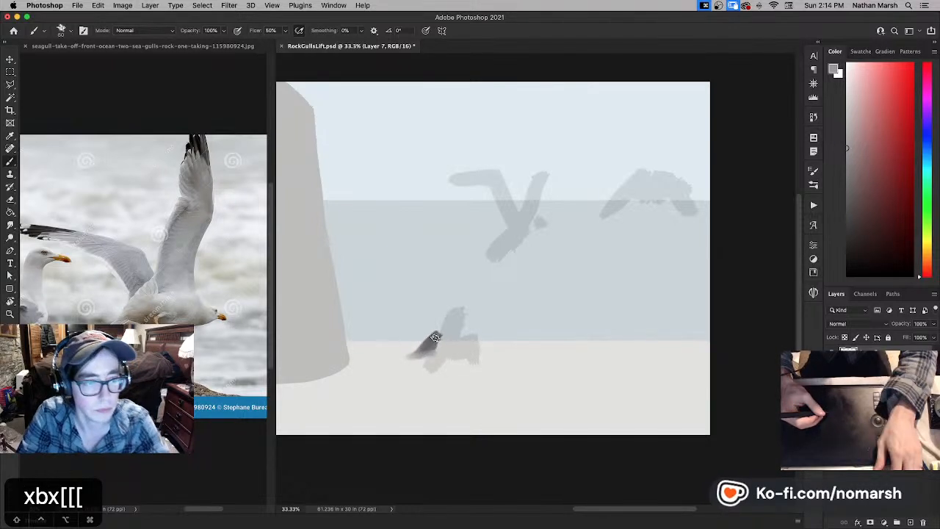
key(x)
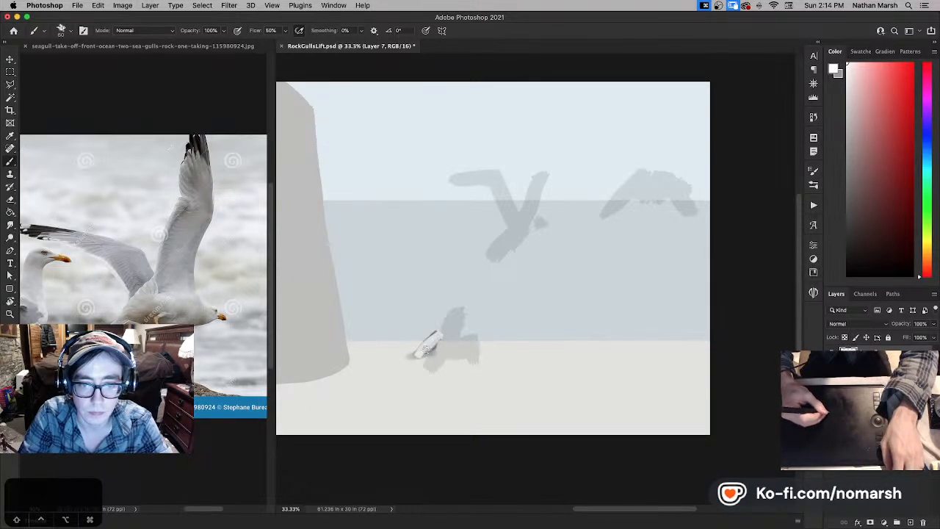
mouse_move(426, 351)
mouse_down()
mouse_move(408, 358)
mouse_move(432, 350)
mouse_move(432, 338)
mouse_move(411, 354)
mouse_up()
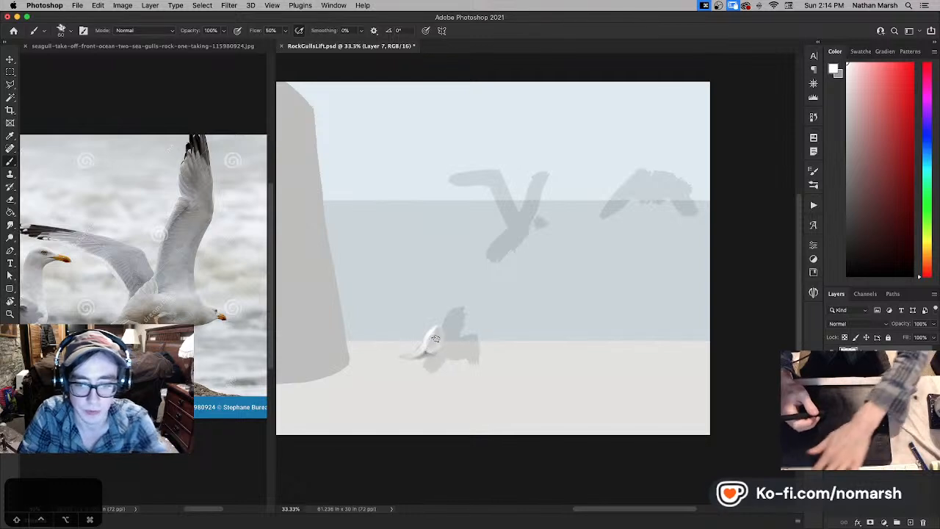
- Paint white strokes across the lower gull's body and far side with the brush enlarged to size 80
key(bracketright)
key(bracketright)
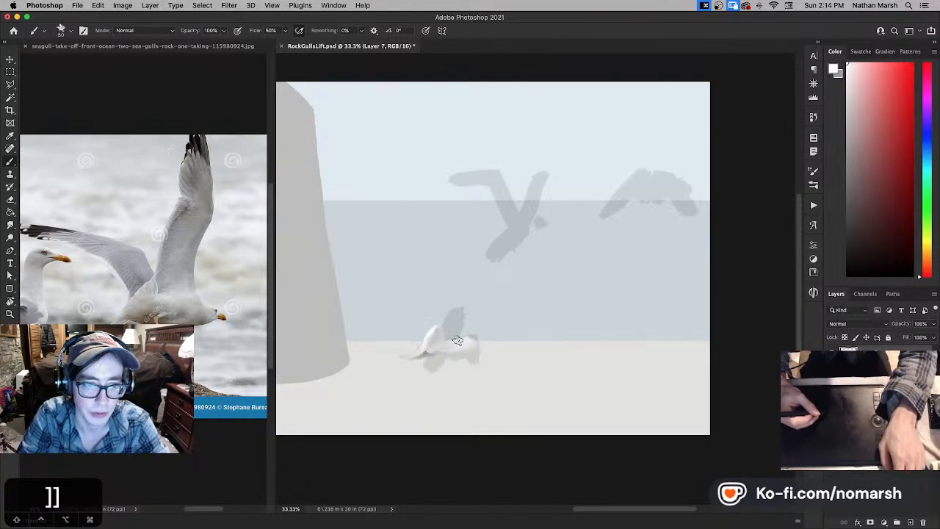
drag(463, 342, 487, 349)
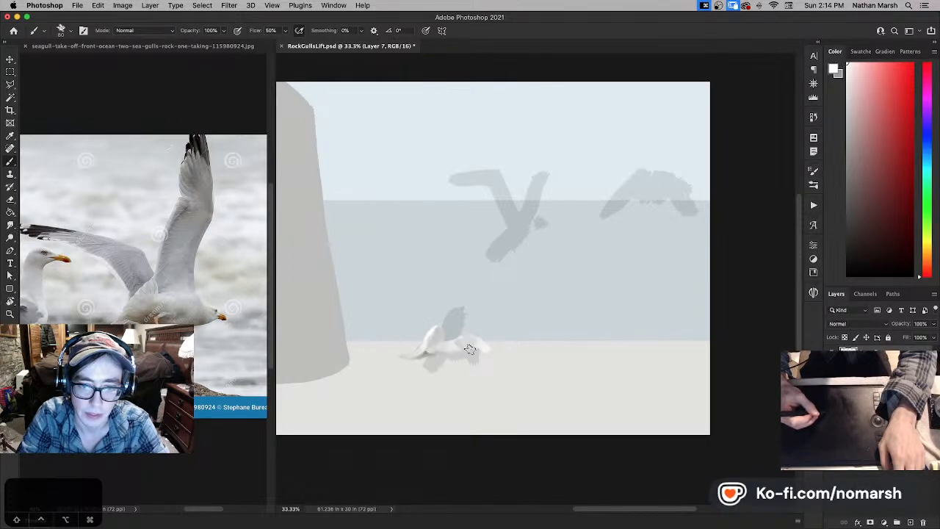
- Fill the Layer 5 overlay with a darker grey to darken the scene and reselect Layer 7
key(x)
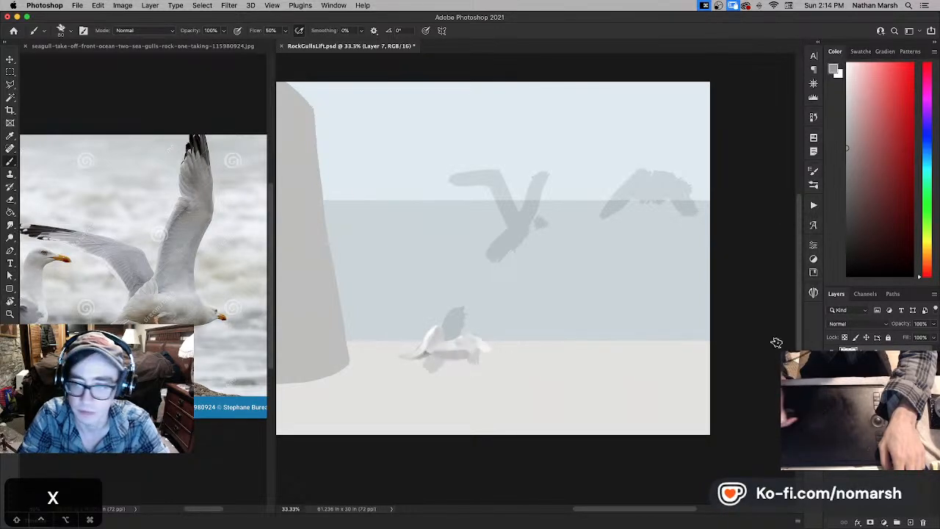
click(861, 385)
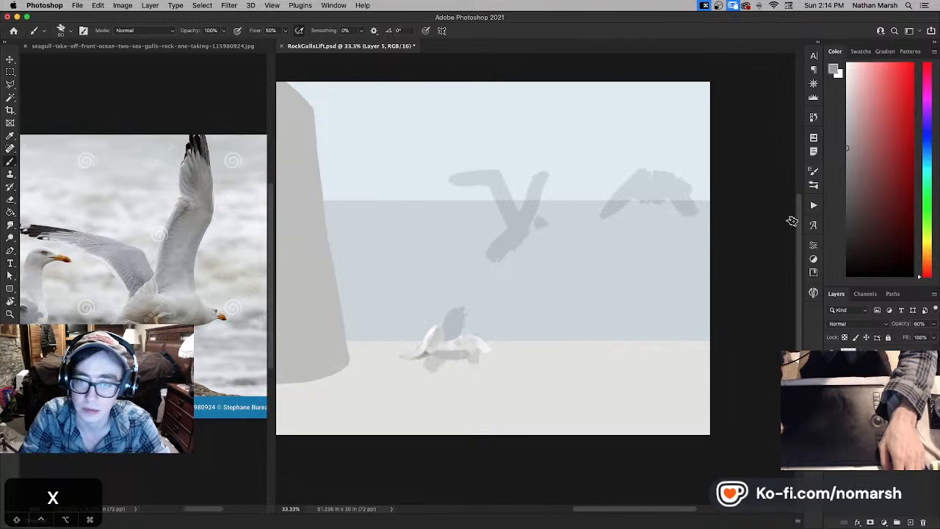
click(849, 213)
click(847, 183)
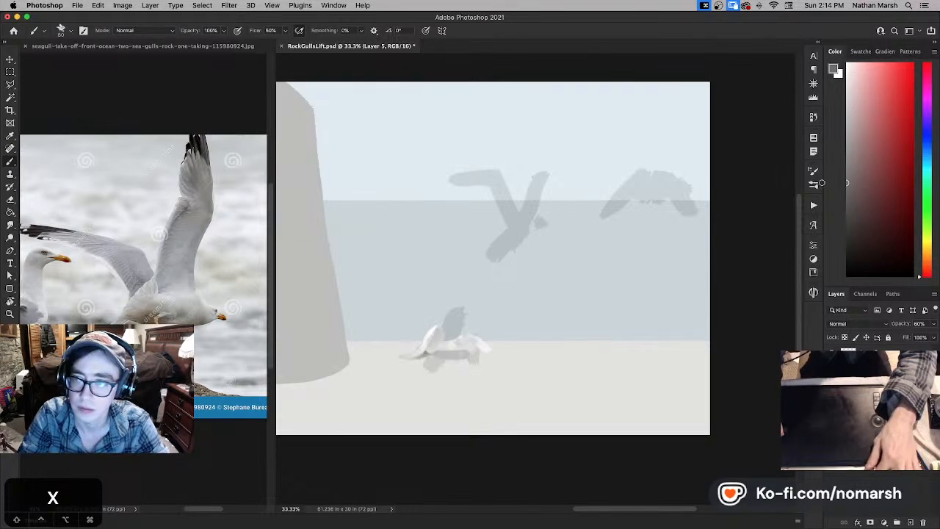
key(g)
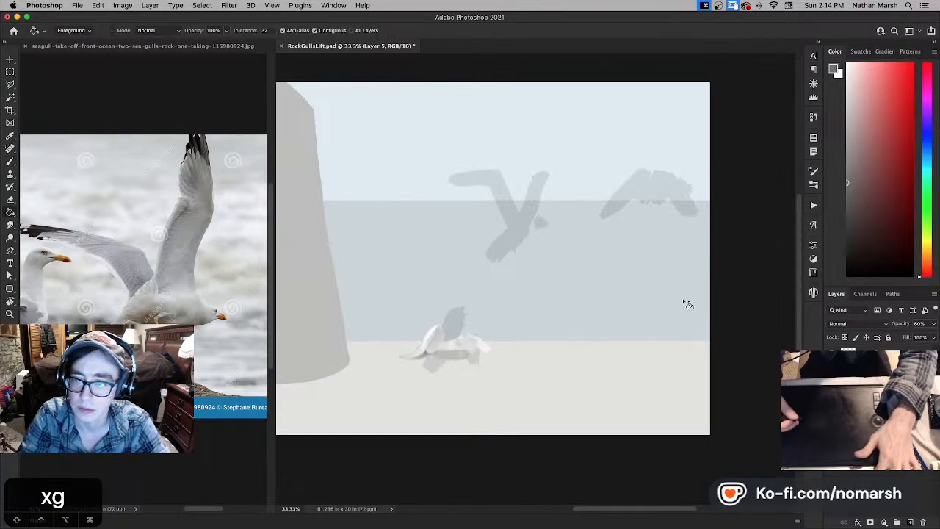
click(700, 335)
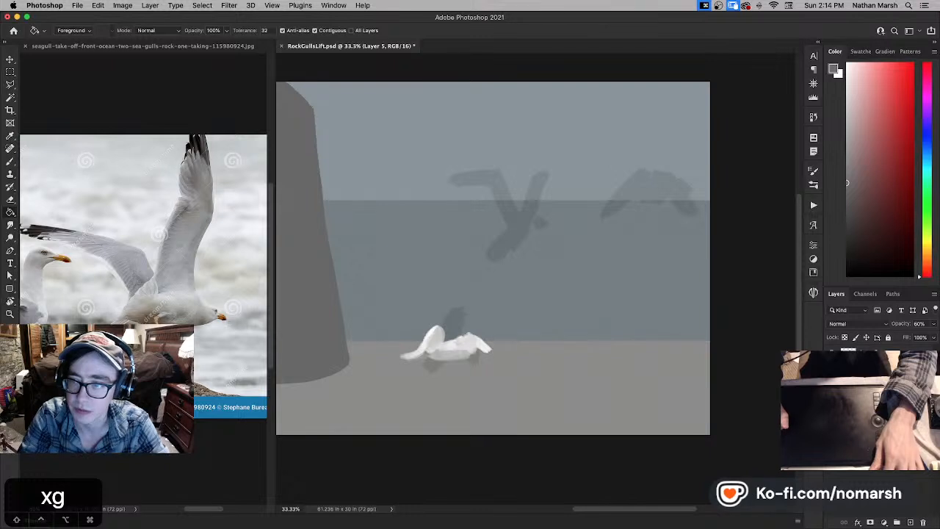
click(881, 355)
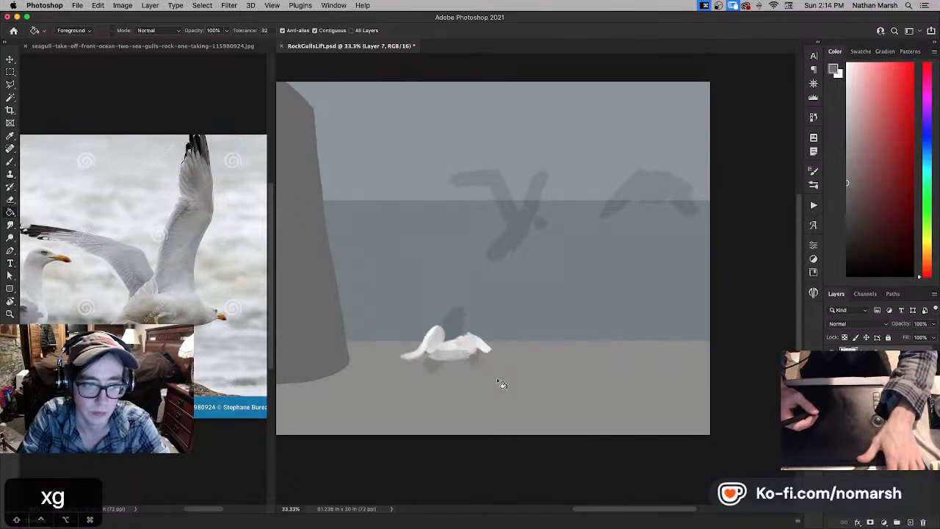
- Refine the lower gull's tail and body in white using default colours and the brush reduced to size 60
key(d)
key(b)
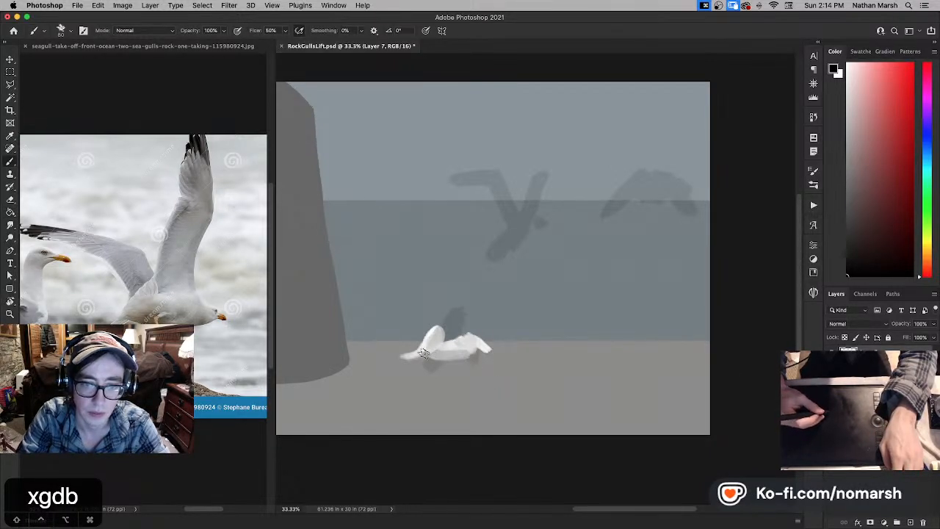
key(x)
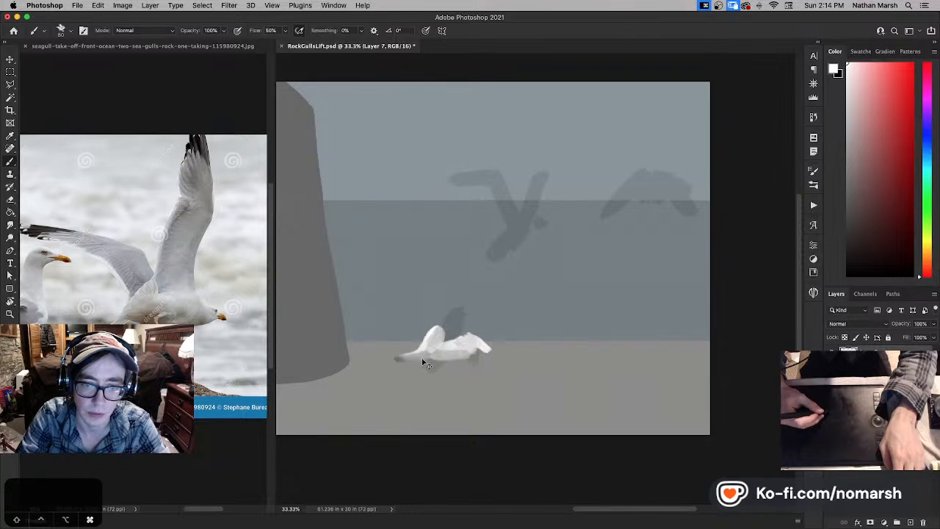
key(x)
key(x)
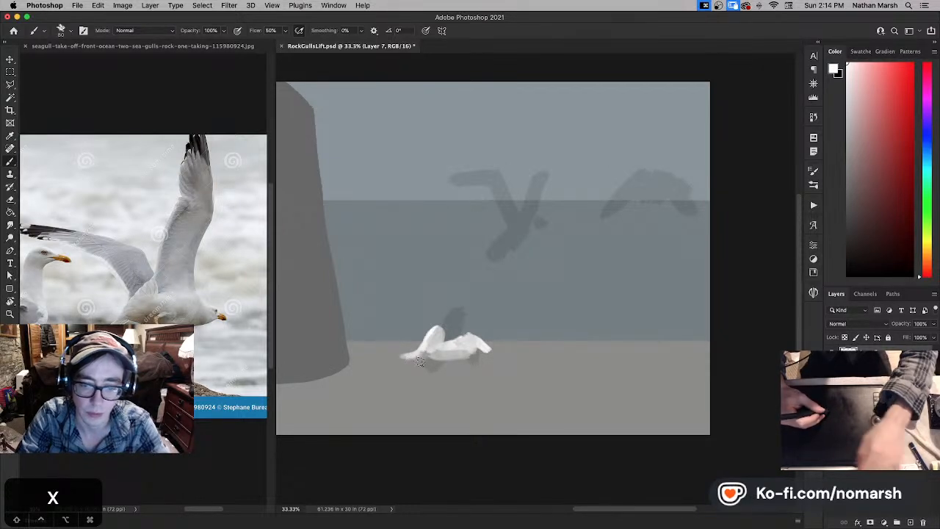
key(bracketleft)
key(bracketleft)
key(x)
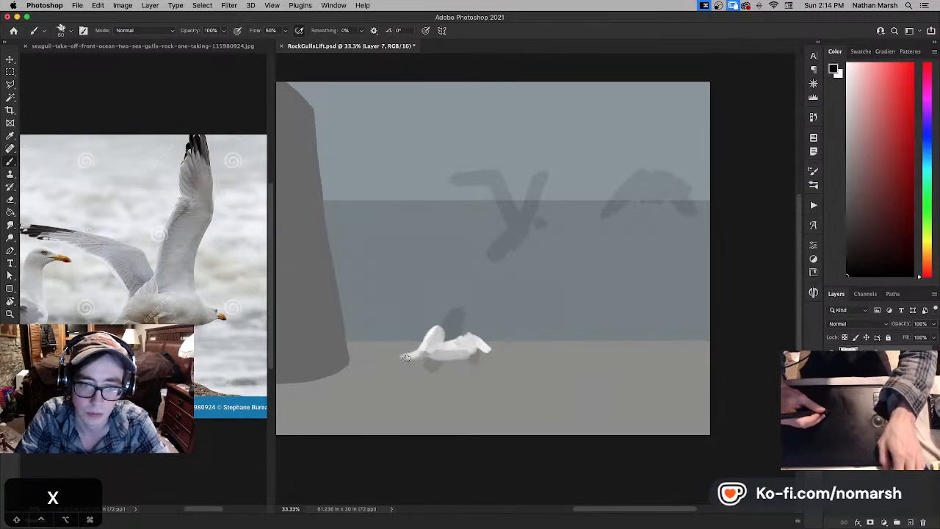
key(x)
key(super+z)
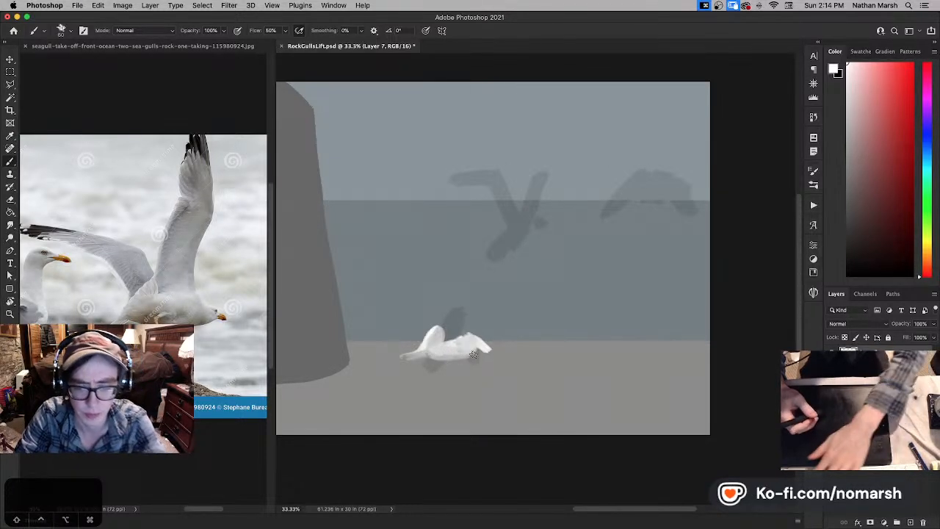
- Paint white over the lower gull's chest and extend its head forward with the brush enlarged to size 70
key(bracketright)
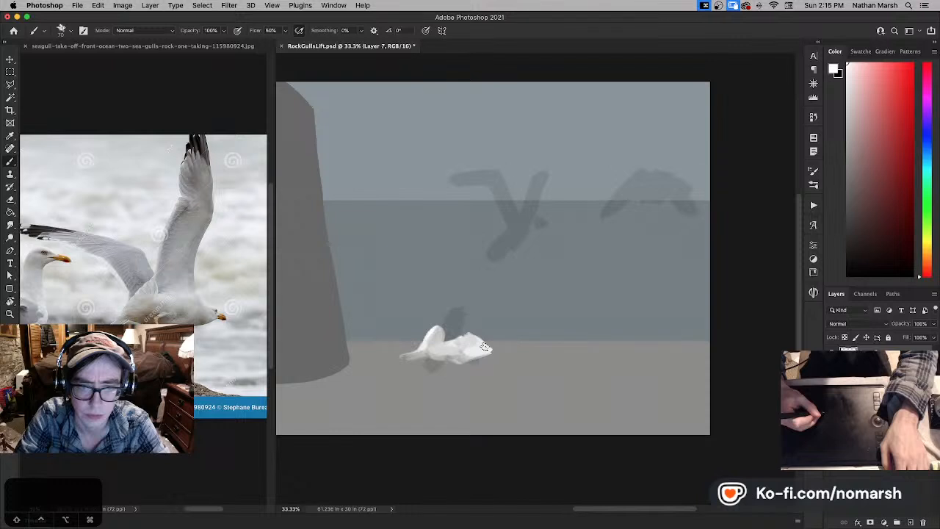
key(super+shift+z)
key(e)
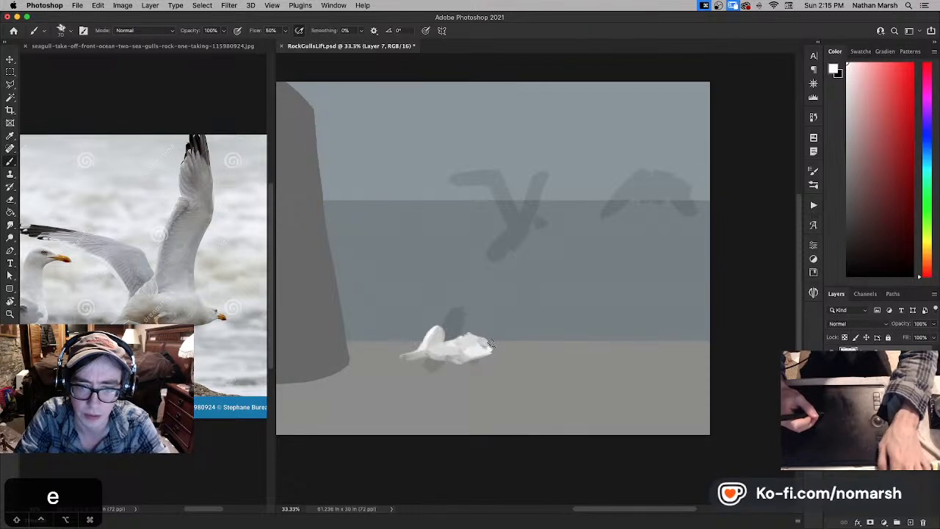
key(super+z)
key(e)
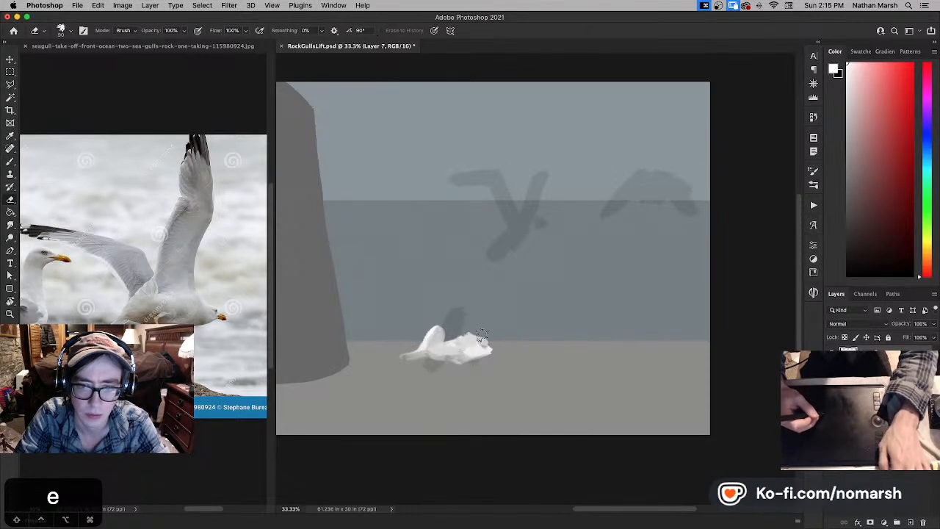
key(b)
drag(483, 344, 497, 347)
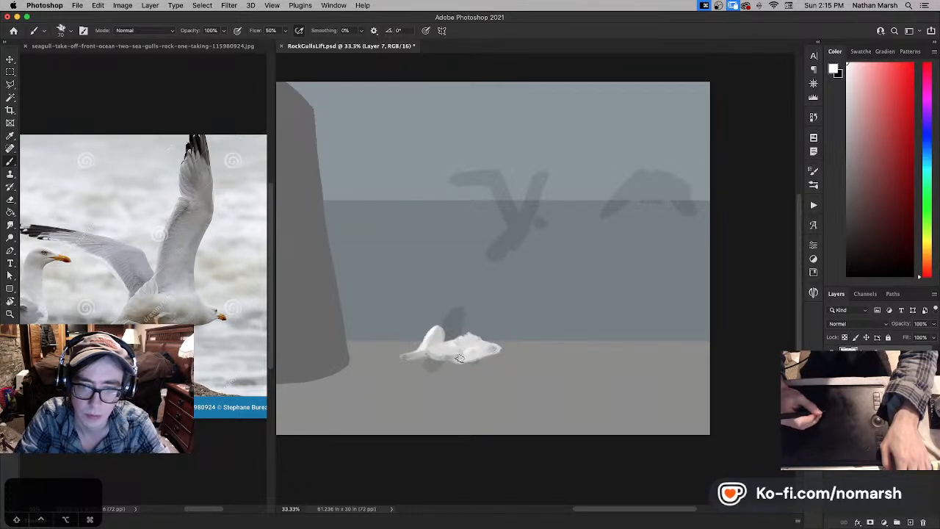
drag(467, 351, 462, 346)
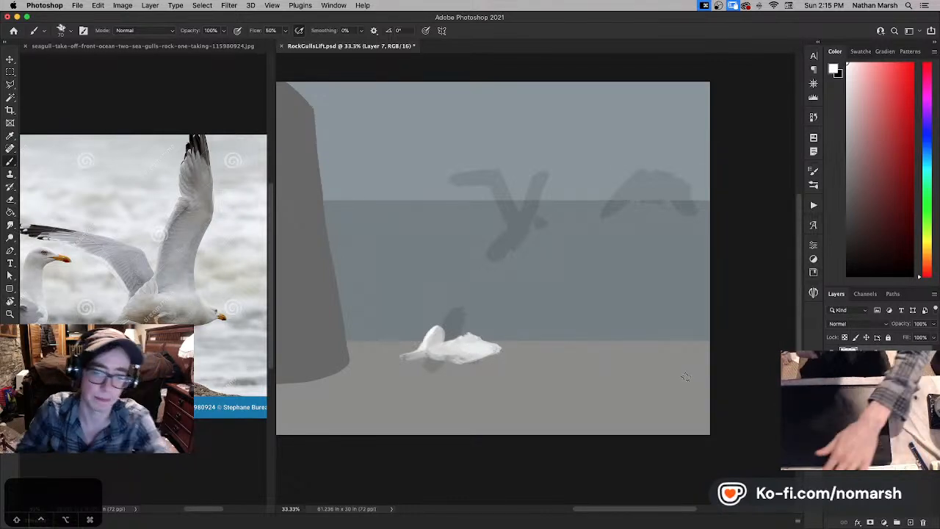
- Paint the lower gull's pointed beak, face highlights and small legs with the brush reduced to size 40
key(bracketleft)
key(bracketleft)
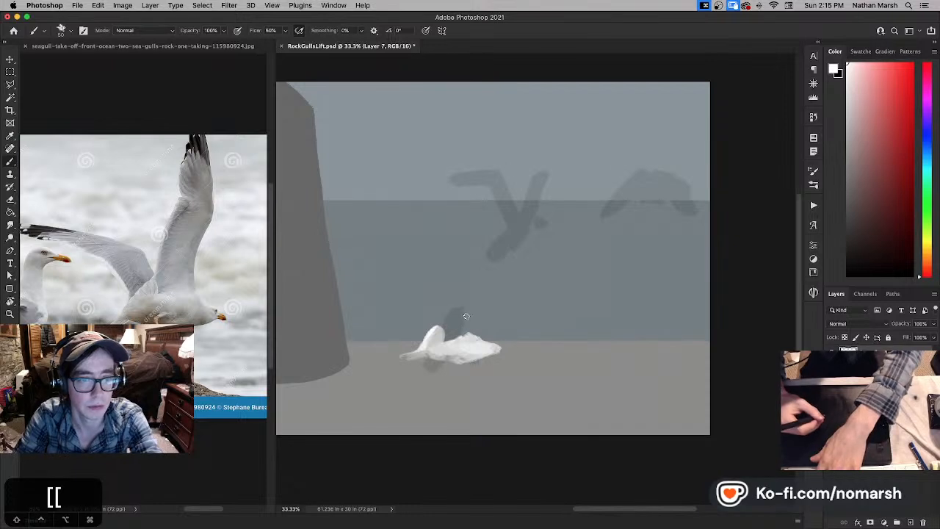
key(bracketleft)
key(bracketleft)
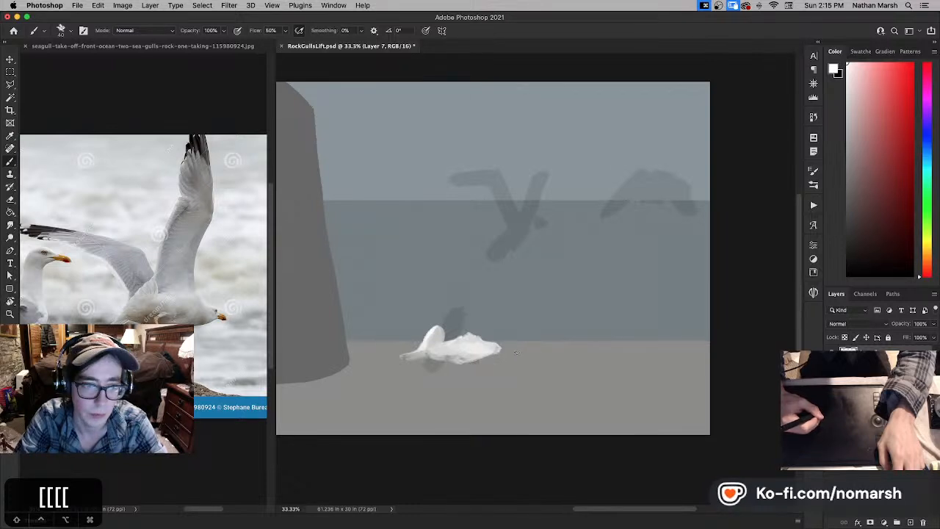
key(super+z)
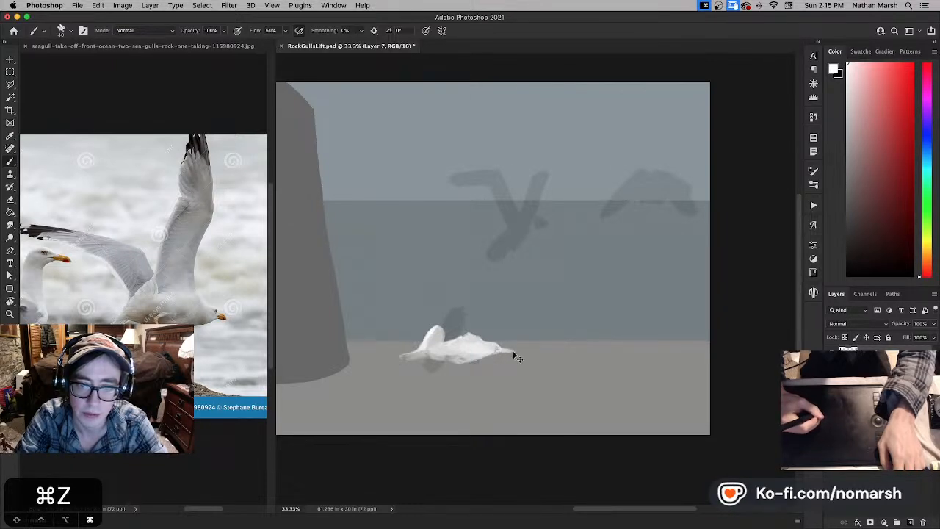
mouse_move(509, 351)
mouse_down()
mouse_move(494, 350)
mouse_move(510, 351)
mouse_up()
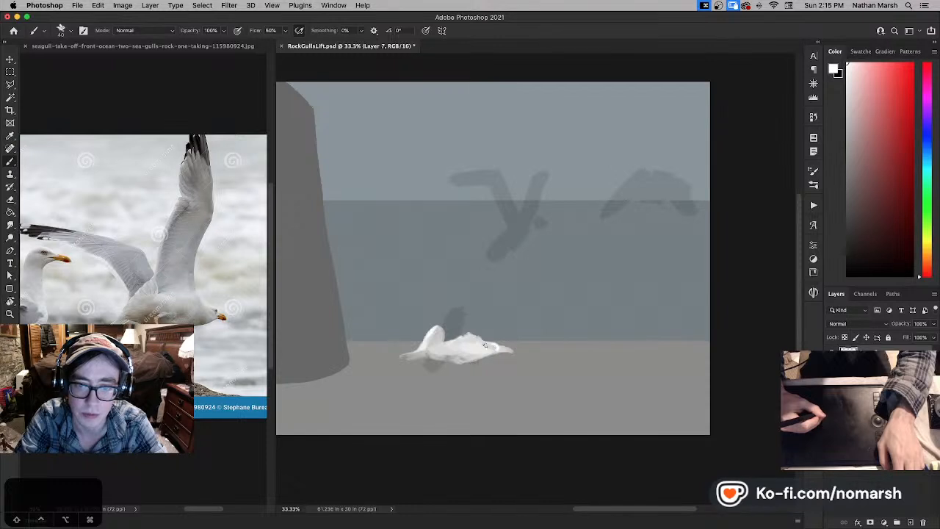
drag(490, 345, 477, 343)
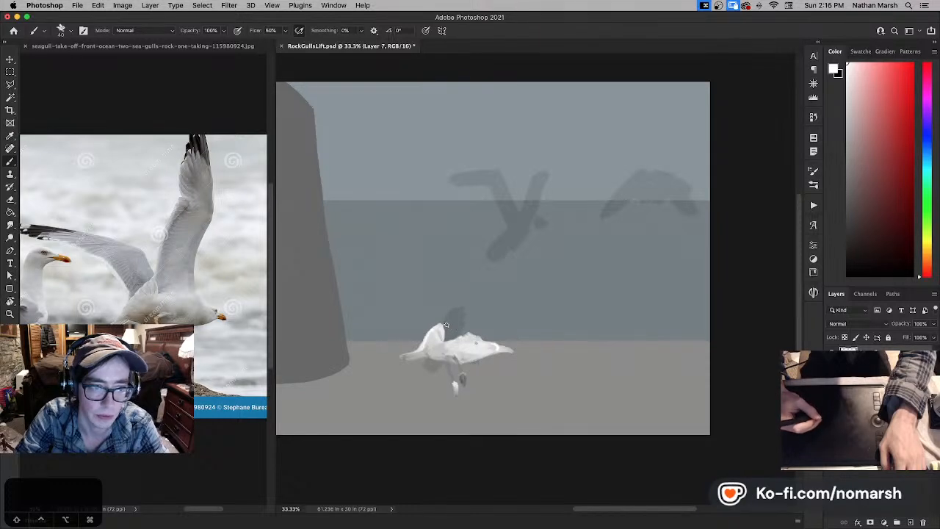
- Sketch a thin dark outline for the inner section of the lower gull's raised wing, redrawing its front edge
key(super+z)
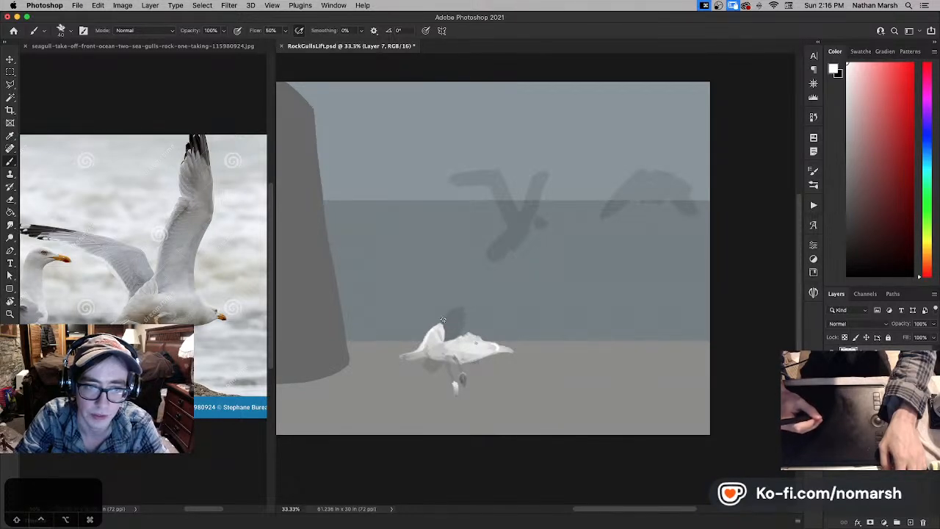
drag(464, 263, 476, 333)
key(super+z)
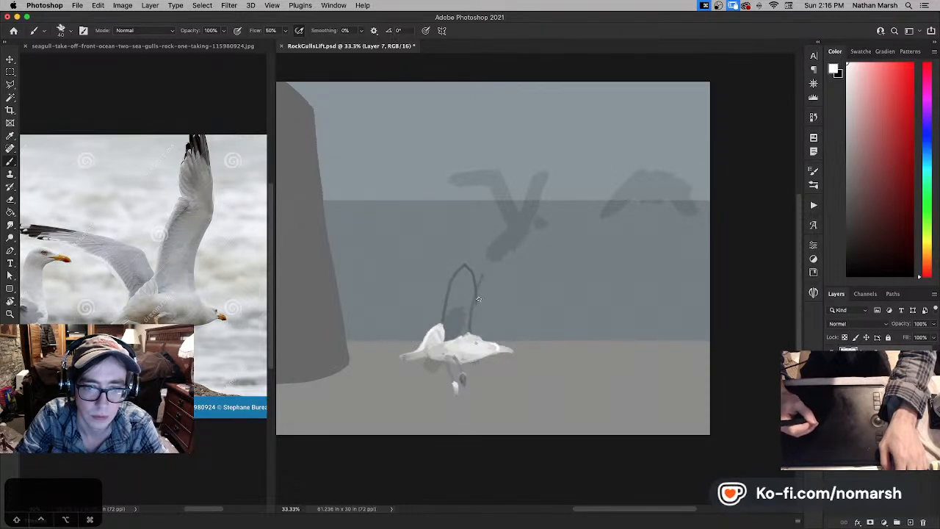
drag(478, 299, 477, 305)
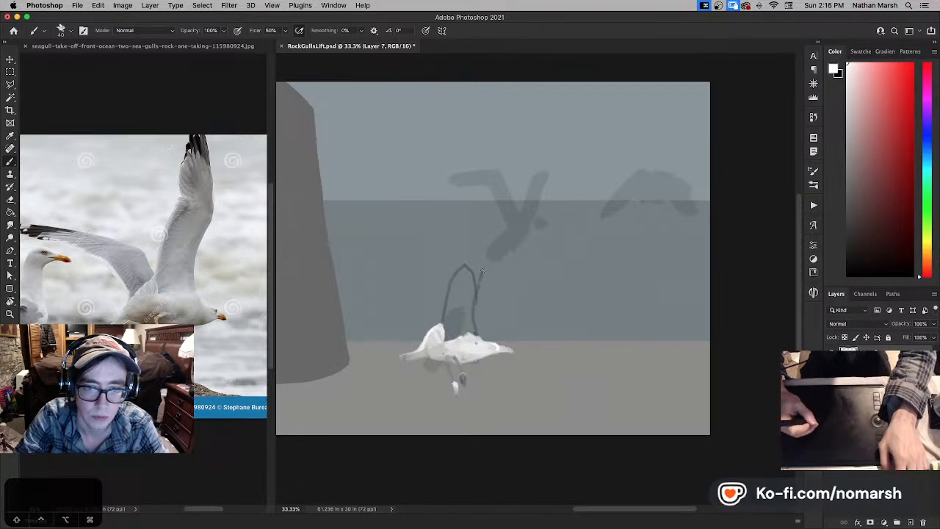
drag(482, 272, 479, 287)
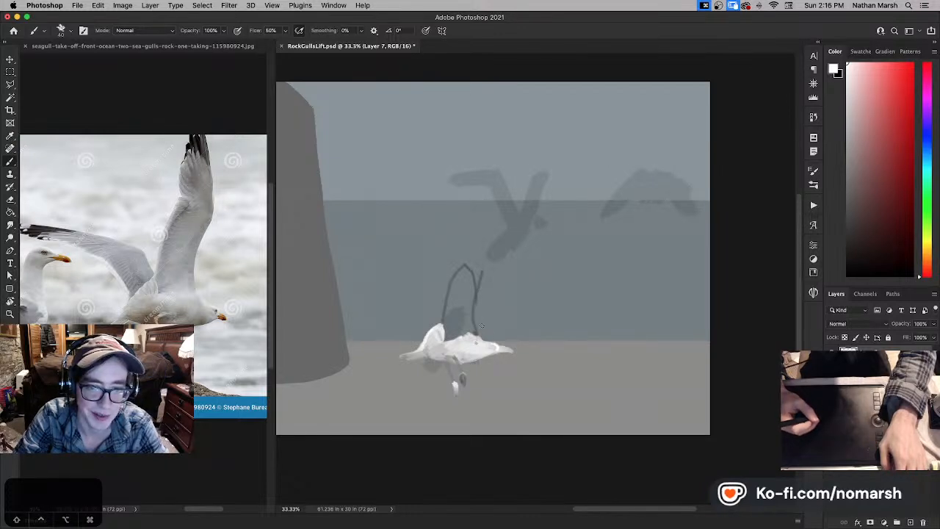
key(super+z)
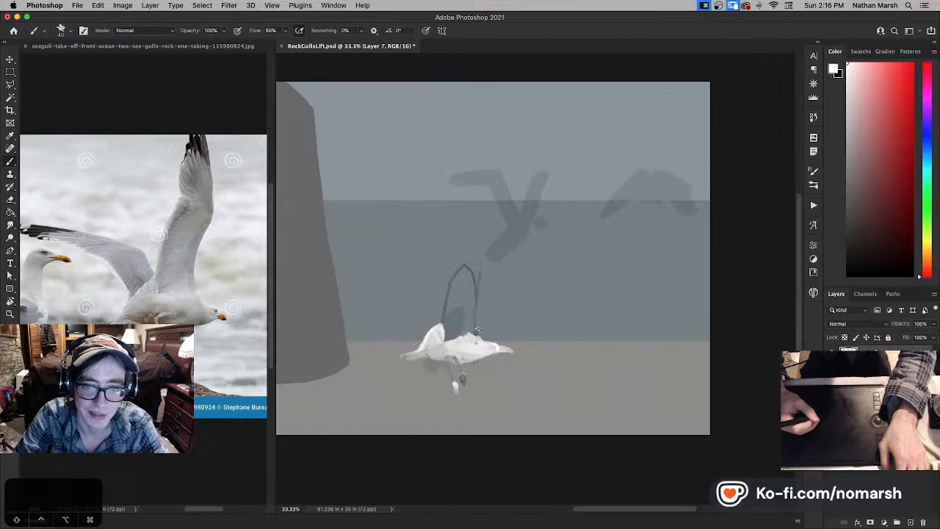
drag(484, 275, 478, 307)
key(super+z)
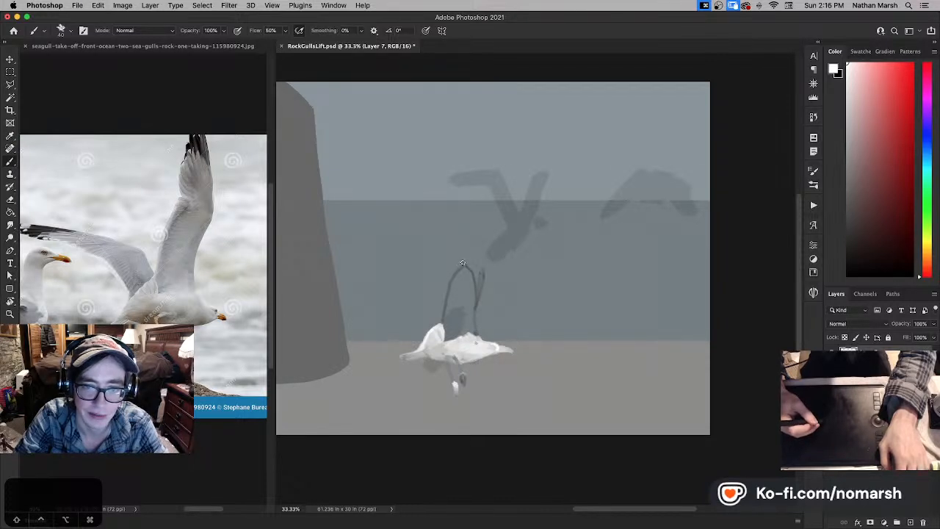
- Outline the outer section of the raised wing, erase its overlong tip and redraw a shorter pointed one
mouse_move(456, 241)
mouse_down()
mouse_move(461, 210)
mouse_move(476, 224)
mouse_move(483, 269)
mouse_up()
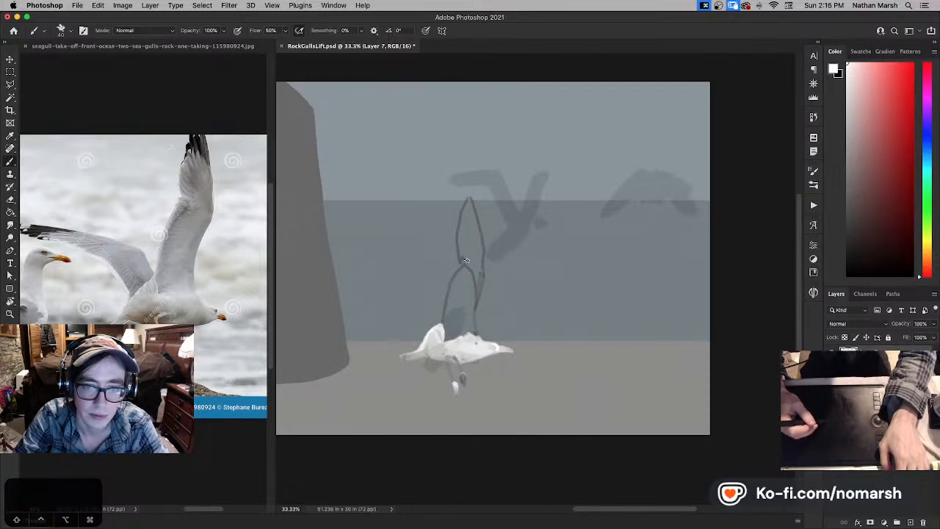
key(e)
mouse_move(460, 253)
mouse_down()
mouse_move(477, 191)
mouse_move(478, 205)
mouse_up()
key(b)
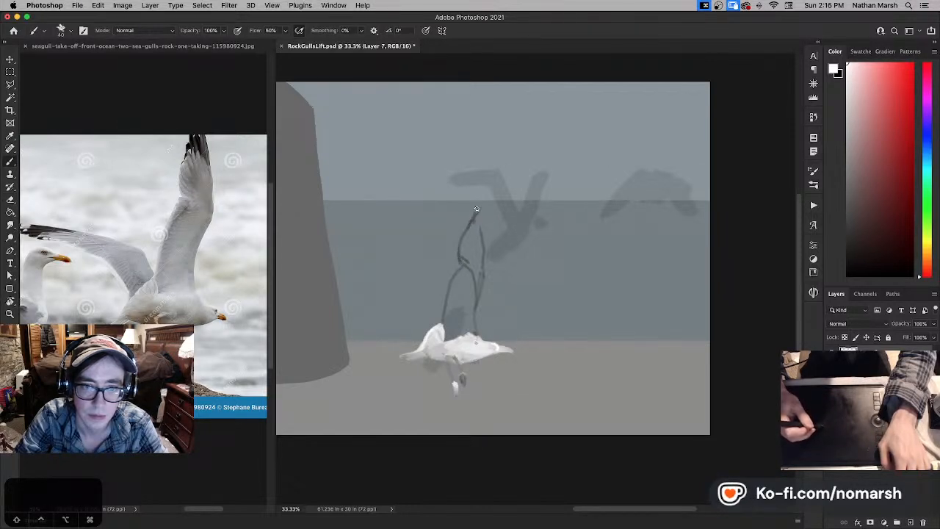
drag(481, 208, 483, 257)
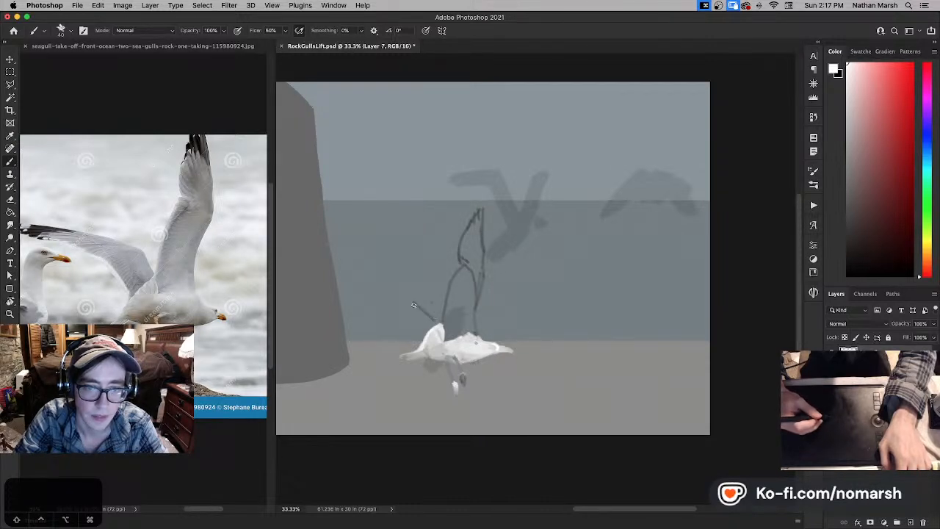
- Sketch the upper edge of the gull's far wing as a thin dark line from its shoulder to the cliff, redrawing the wingtip
scroll(414, 305, left, 5)
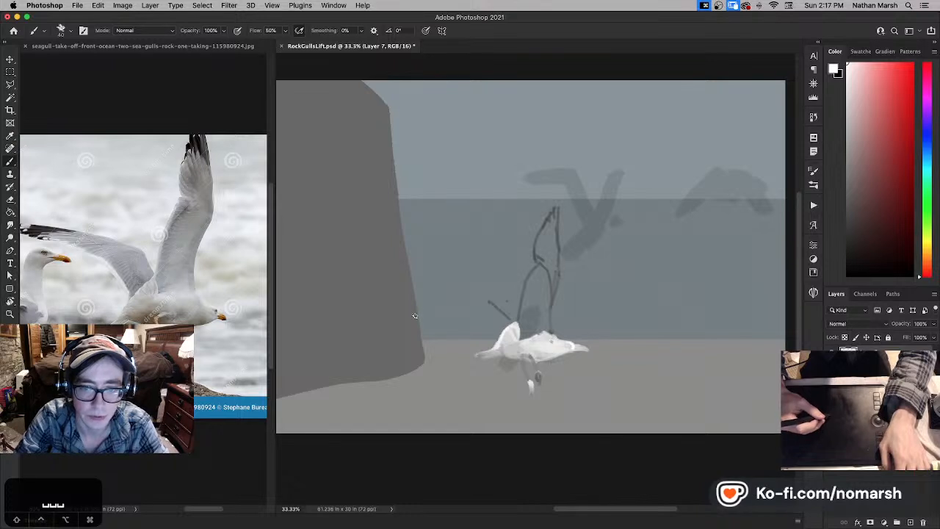
drag(421, 311, 470, 310)
key(super+z)
drag(412, 302, 428, 299)
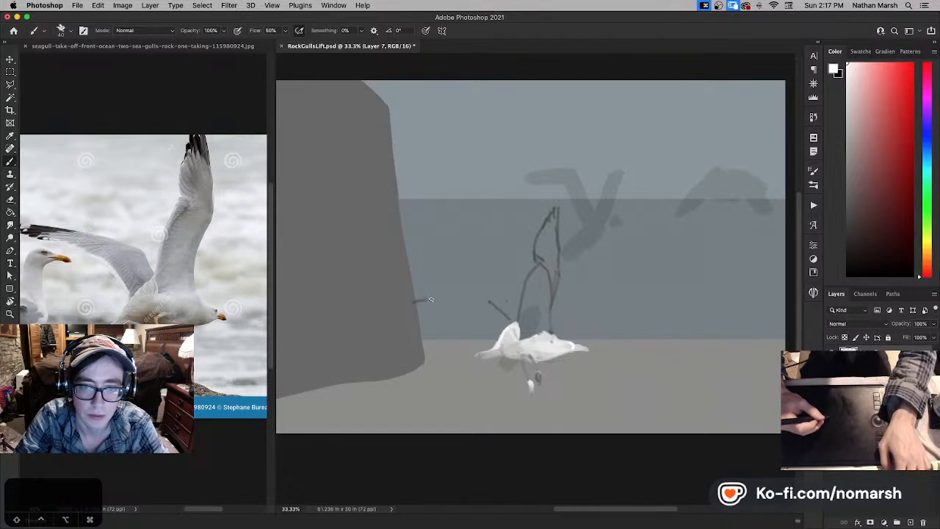
key(super+z)
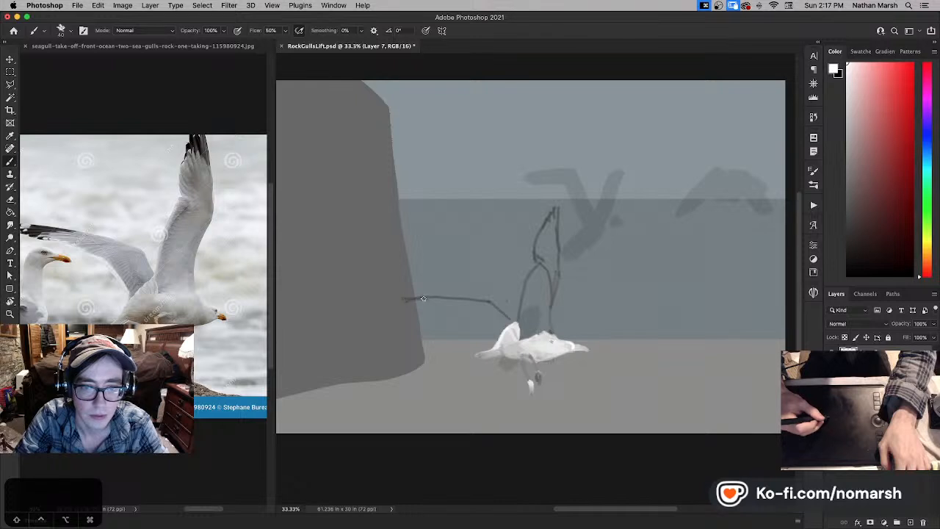
drag(444, 298, 404, 296)
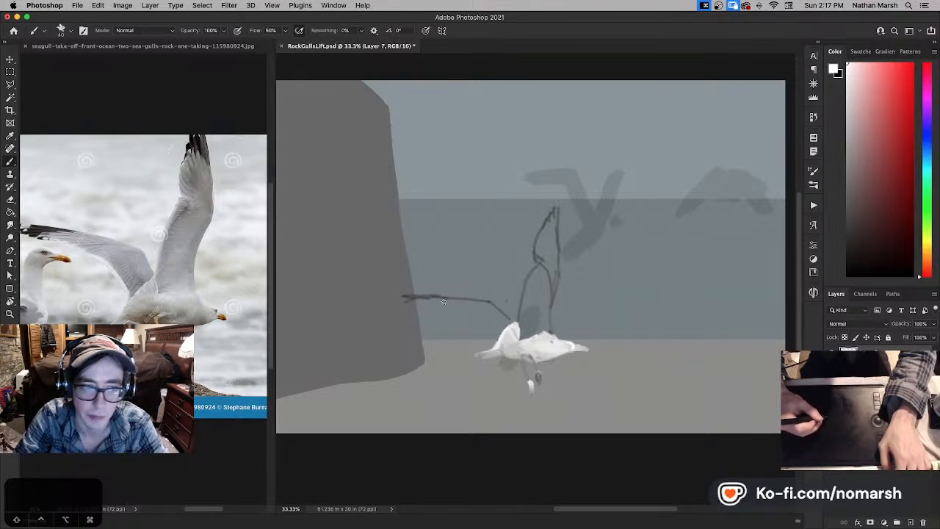
- Close the far wing's outline along its lower edge, erase the stray dot and sketch feather lines inside both wings
drag(406, 302, 457, 315)
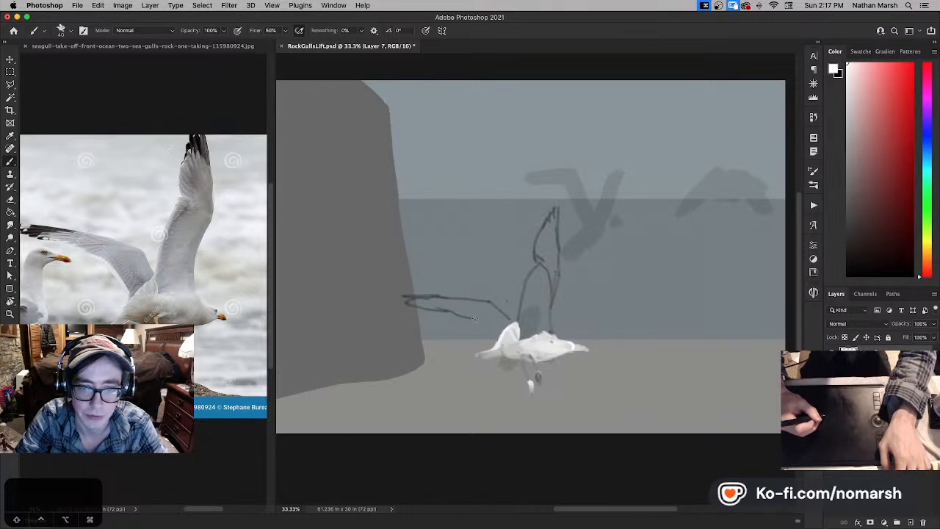
key(super+z)
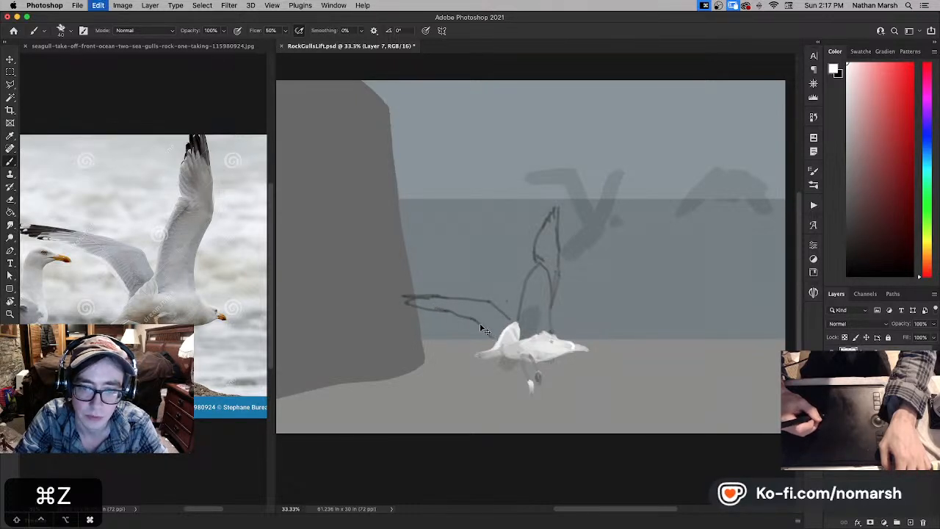
drag(485, 330, 494, 341)
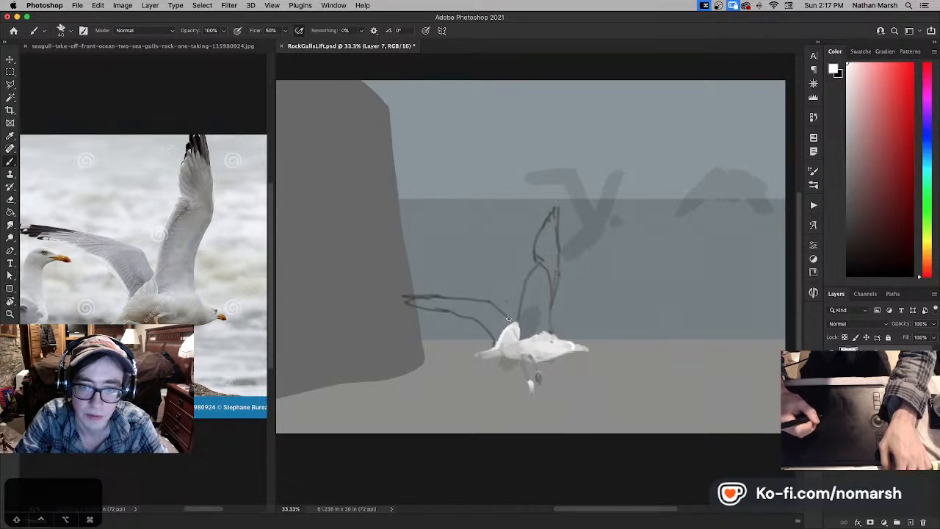
key(e)
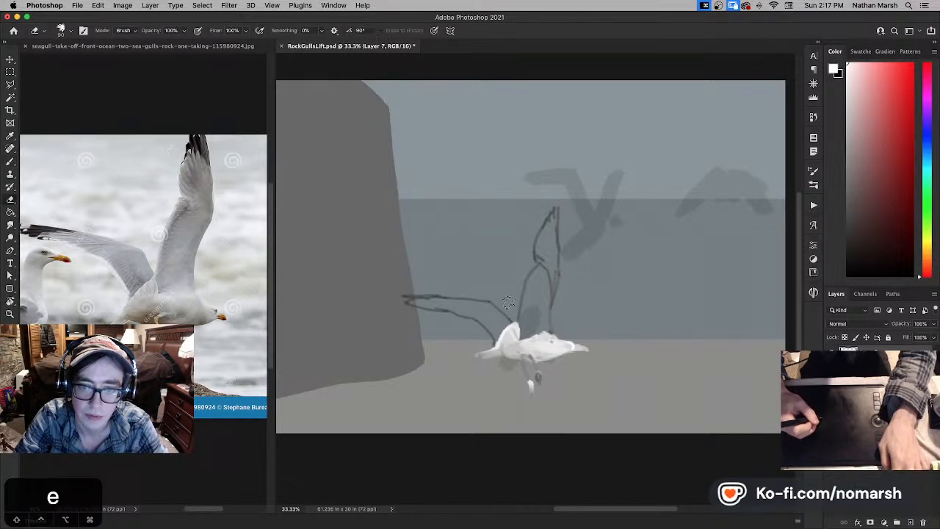
key(b)
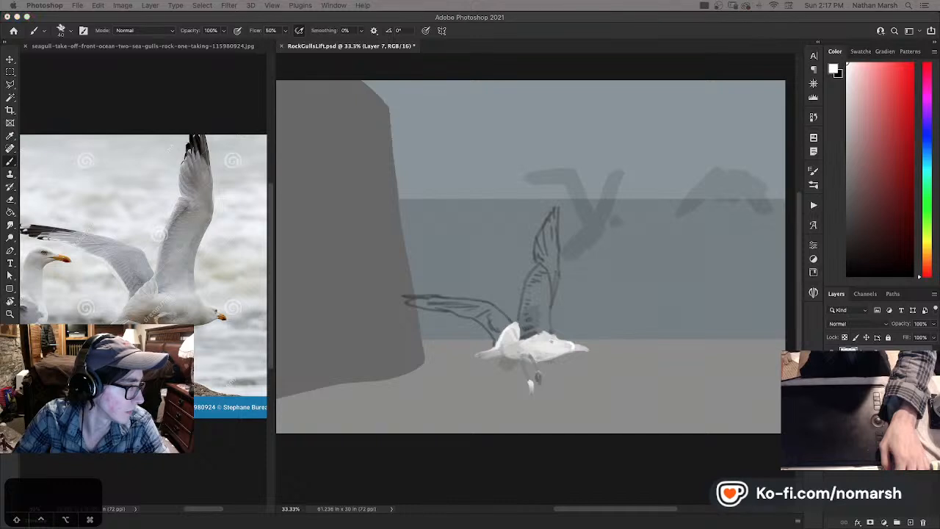
key(Right)
key(Right)
key(Right)
key(Left)
key(Left)
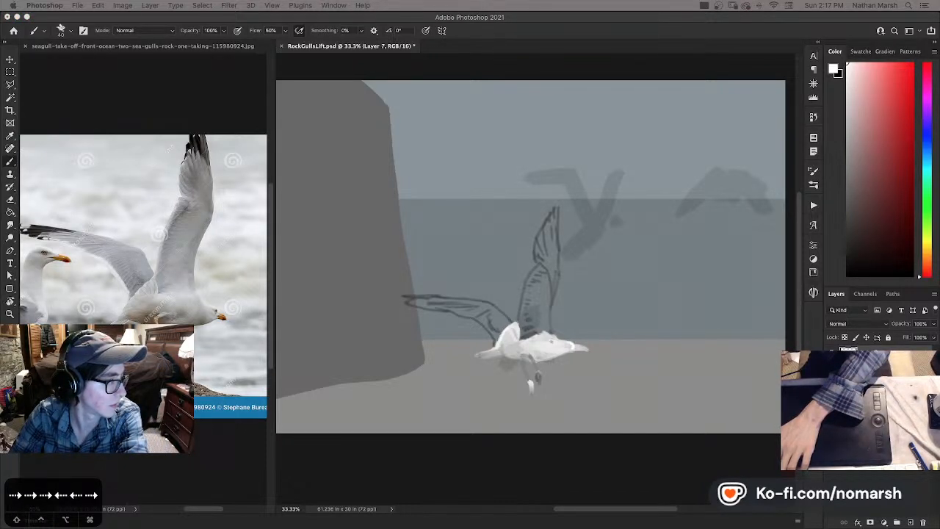
key(Right)
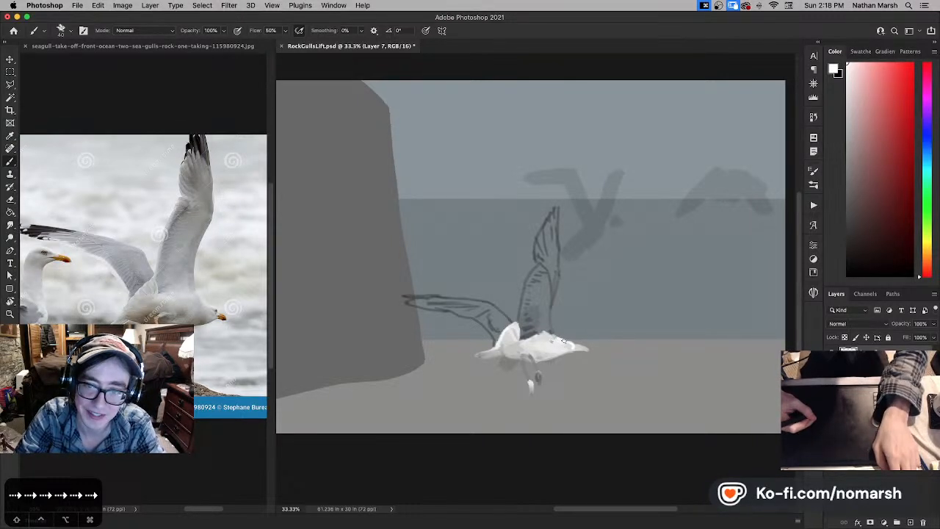
- Undo the last stroke and paint the raised wing's inner section pale grey-white with the brush enlarged to size 50
key(super+z)
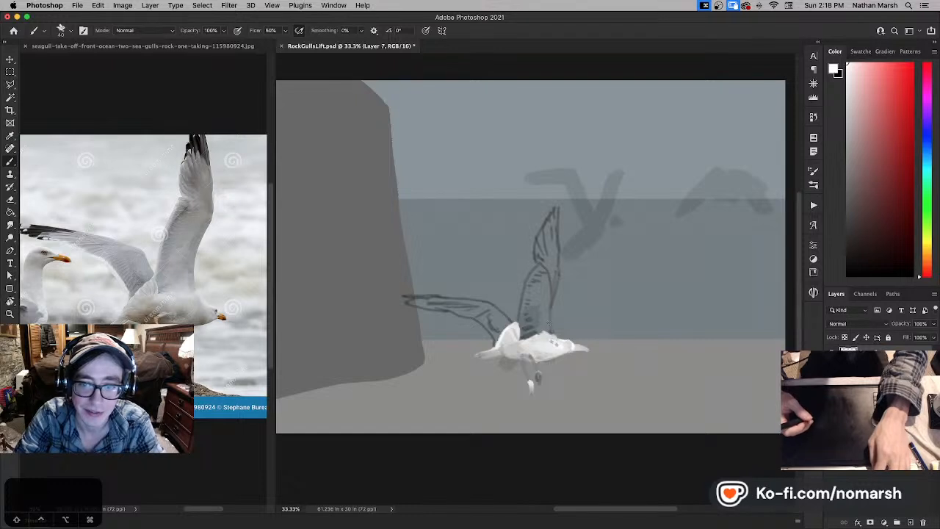
key(b)
key(bracketright)
key(bracketright)
key(bracketright)
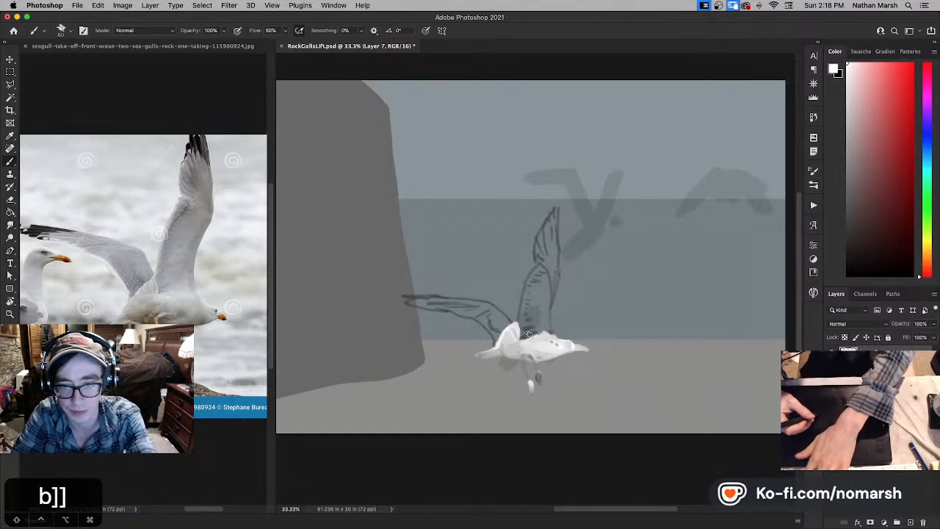
key(bracketleft)
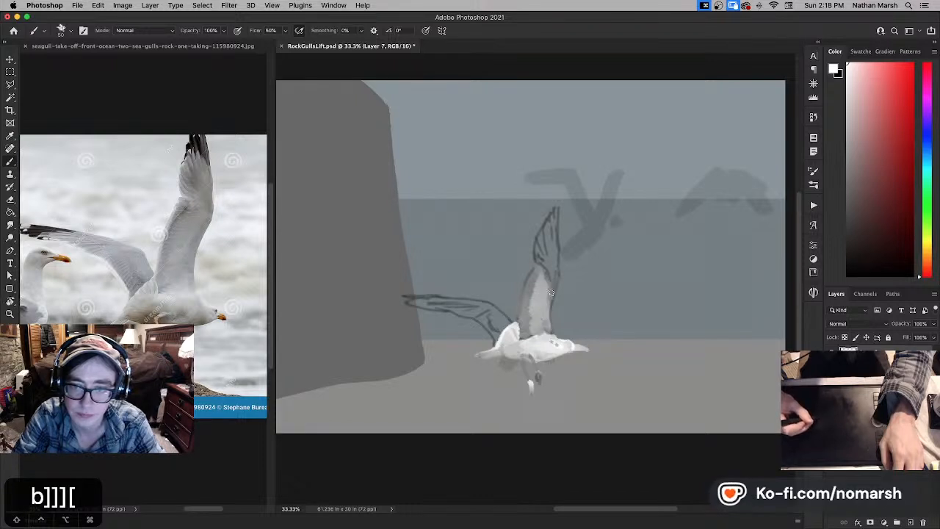
- Move the painted gull up and away from the cliff, onto the middle flying silhouette
key(super+minus)
key(super+minus)
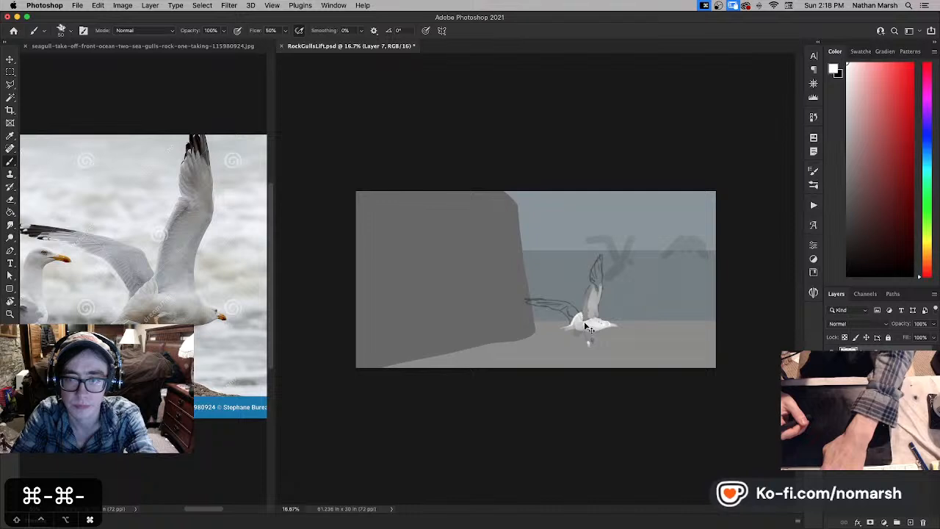
key(super+equal)
key(super+equal)
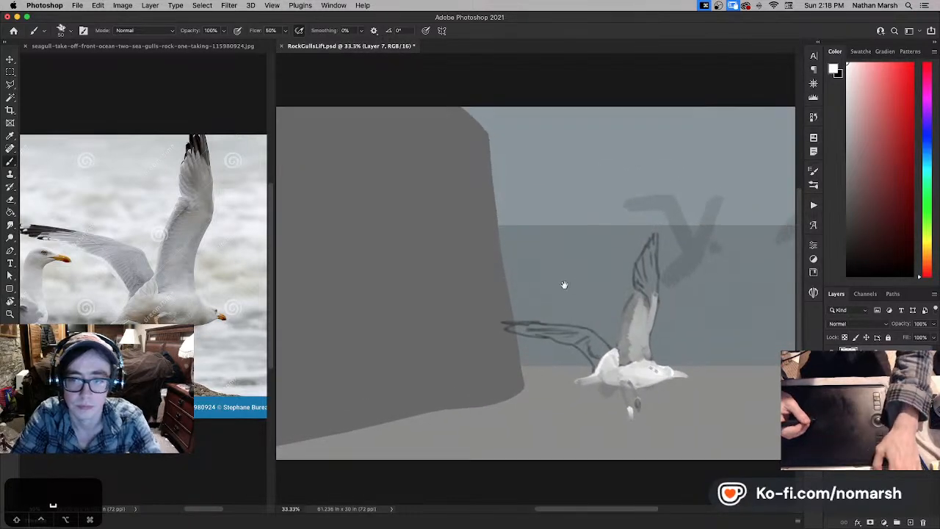
drag(564, 284, 424, 297)
key(v)
mouse_move(561, 309)
mouse_down()
mouse_move(640, 268)
mouse_move(665, 232)
mouse_move(651, 218)
mouse_up()
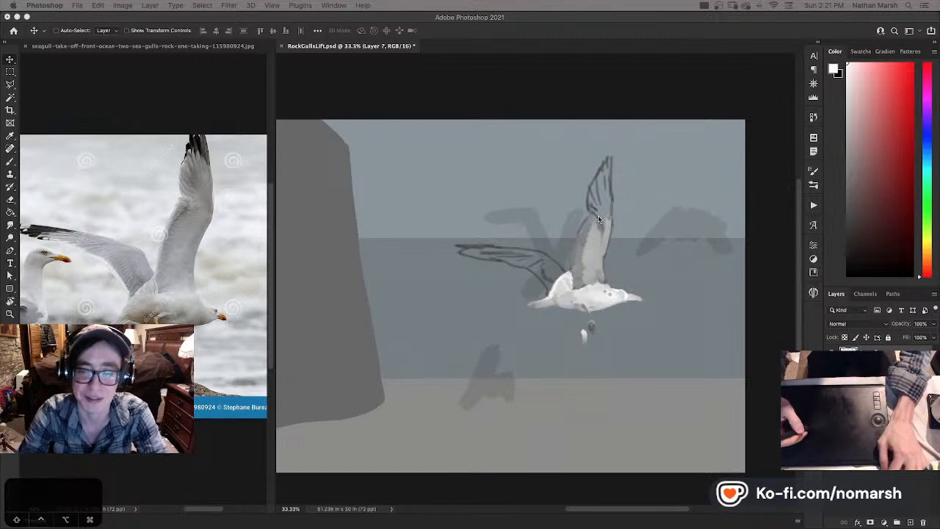
- Fill the outer section of the raised wing with white feather strokes, redoing the last stroke near its tip
key(b)
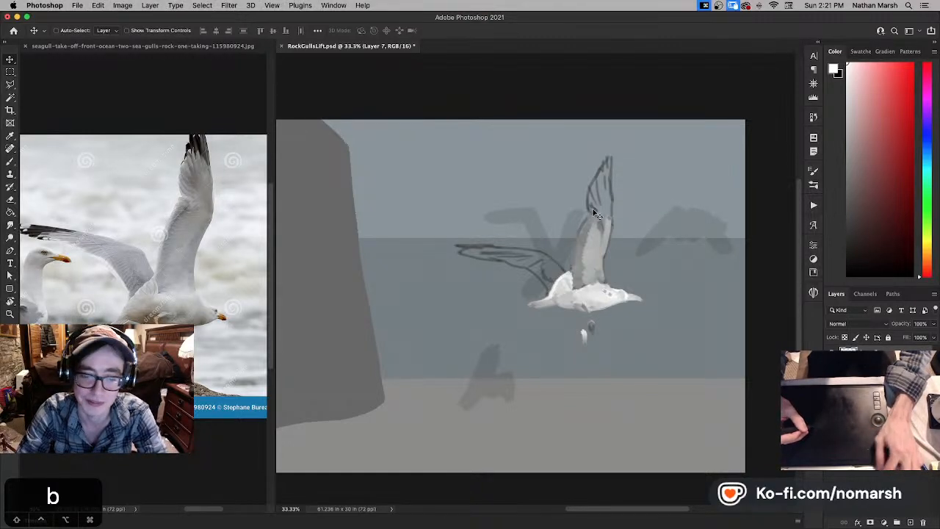
key(b)
key(x)
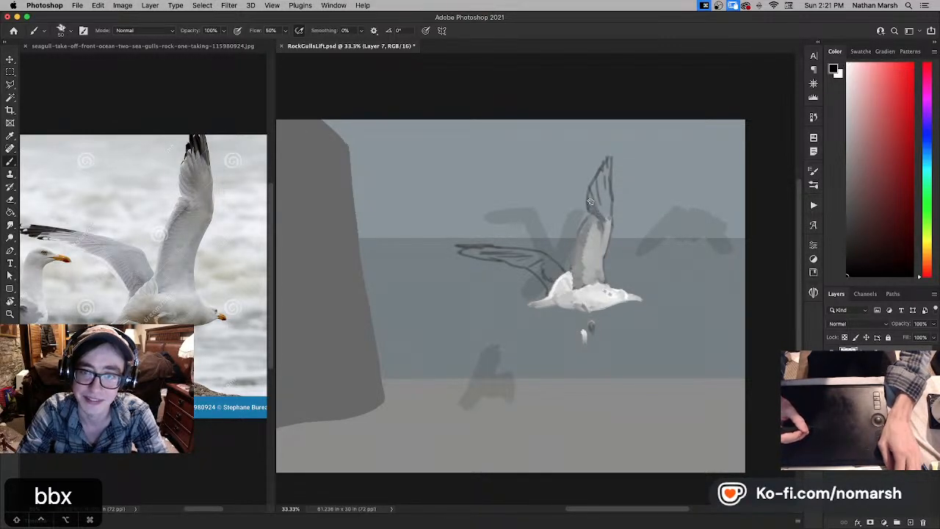
key(x)
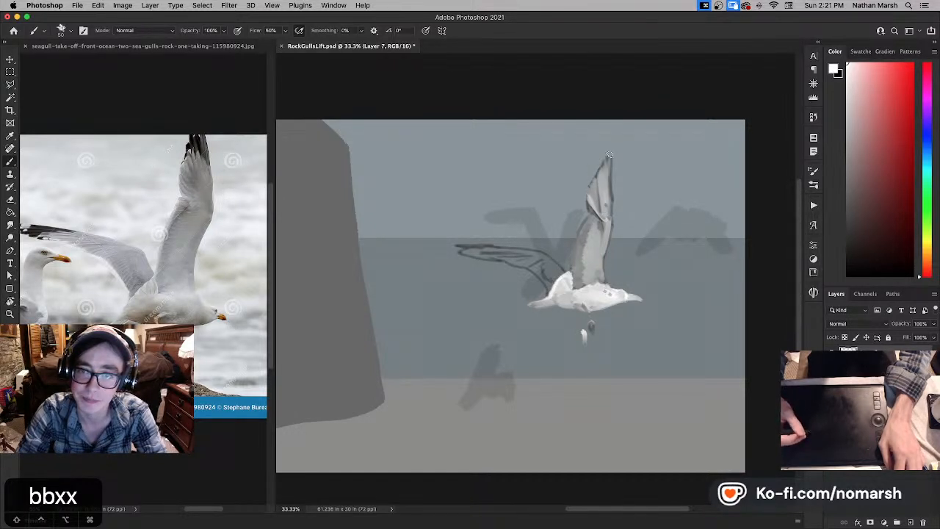
key(super+z)
mouse_move(607, 170)
mouse_down()
mouse_move(608, 218)
mouse_move(604, 204)
mouse_up()
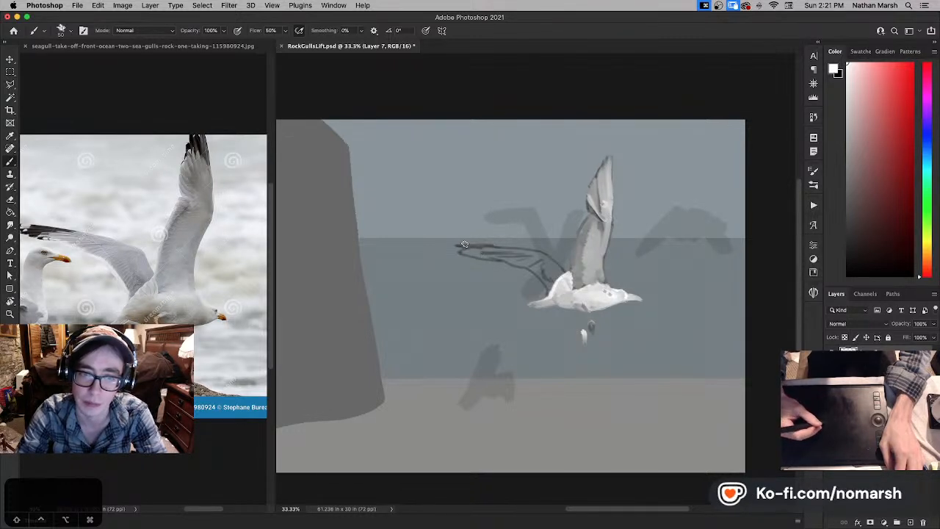
- Paint white over the tip of the far wing and save the document
mouse_move(451, 244)
mouse_down()
mouse_move(492, 249)
mouse_move(482, 250)
mouse_up()
key(super+s)
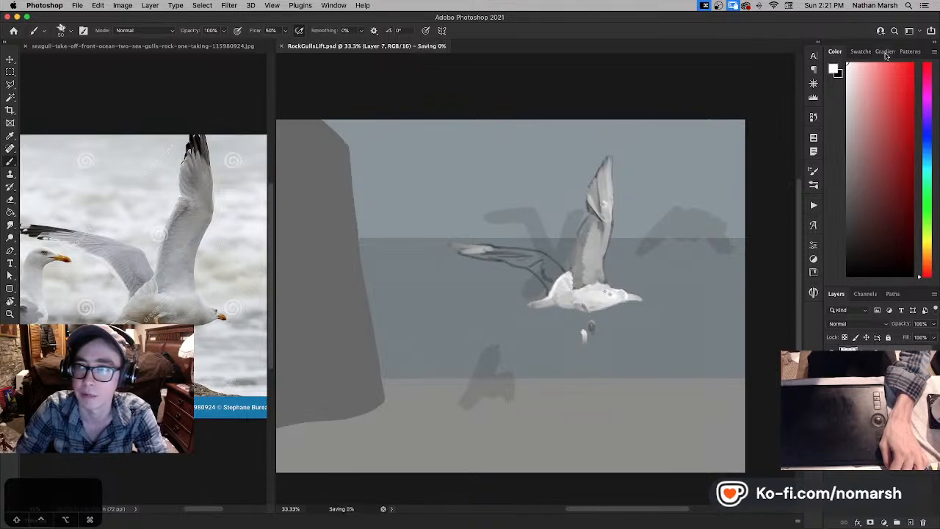
- Shrink the Photoshop window to uncover the desktop and view an enlarged Finder preview of Screen Shot 2024-12-01 at 2.01.29 PM
drag(938, 12, 749, 48)
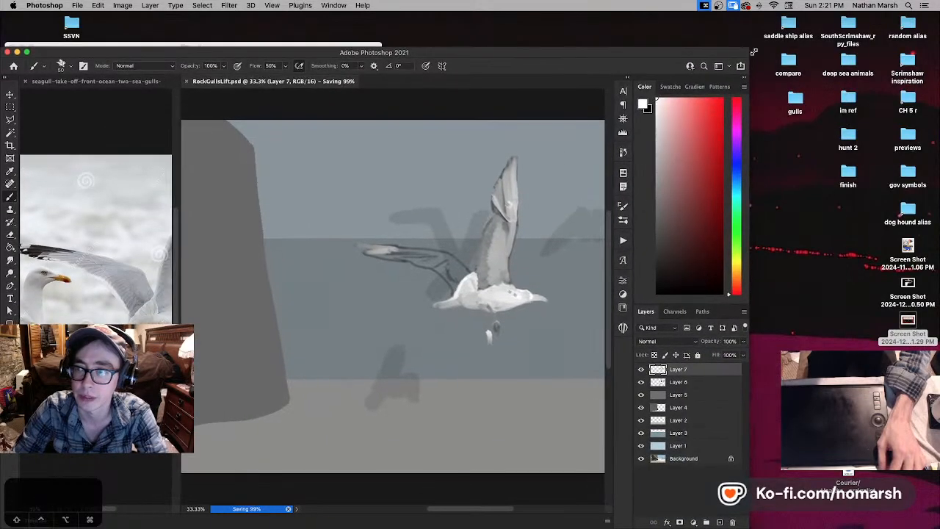
click(821, 313)
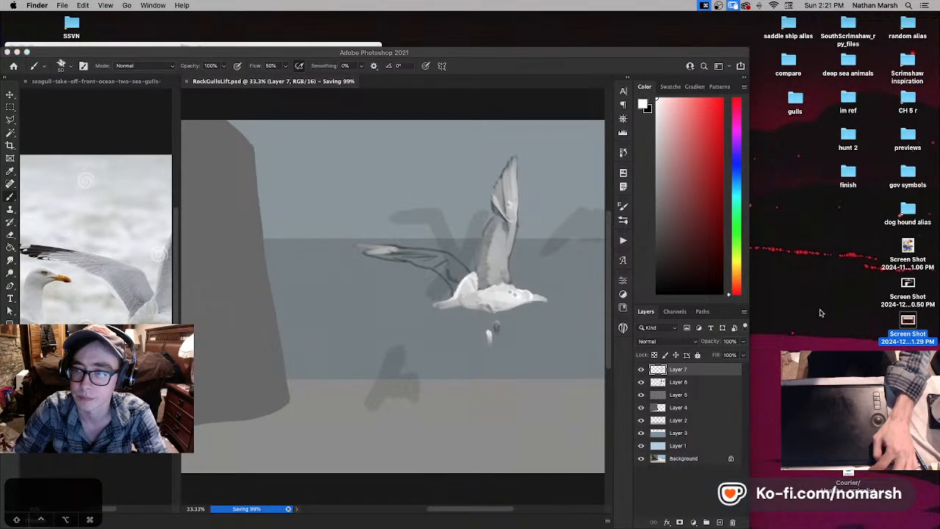
key(space)
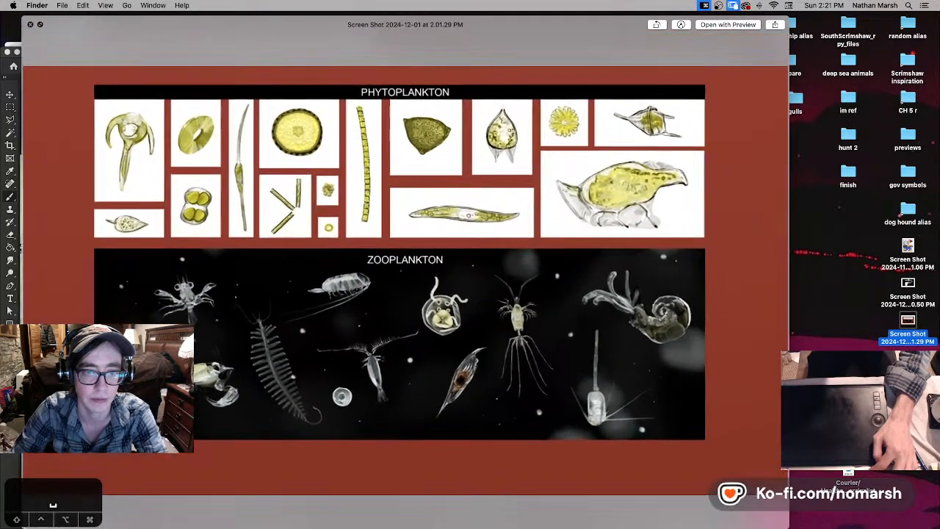
drag(789, 520, 903, 508)
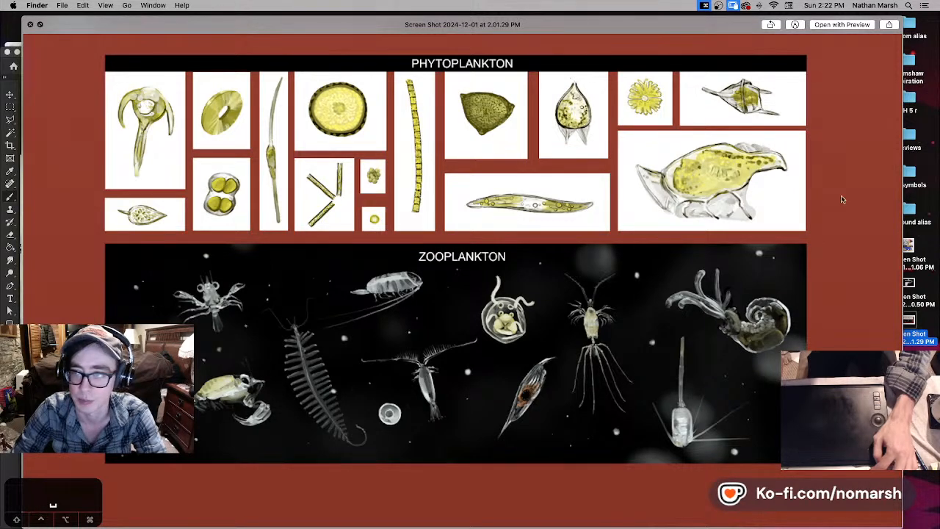
- View an enlarged preview of Screen Shot 2024-12-01 at 2.00.50 PM, close it and return to the maximized Photoshop window
click(911, 297)
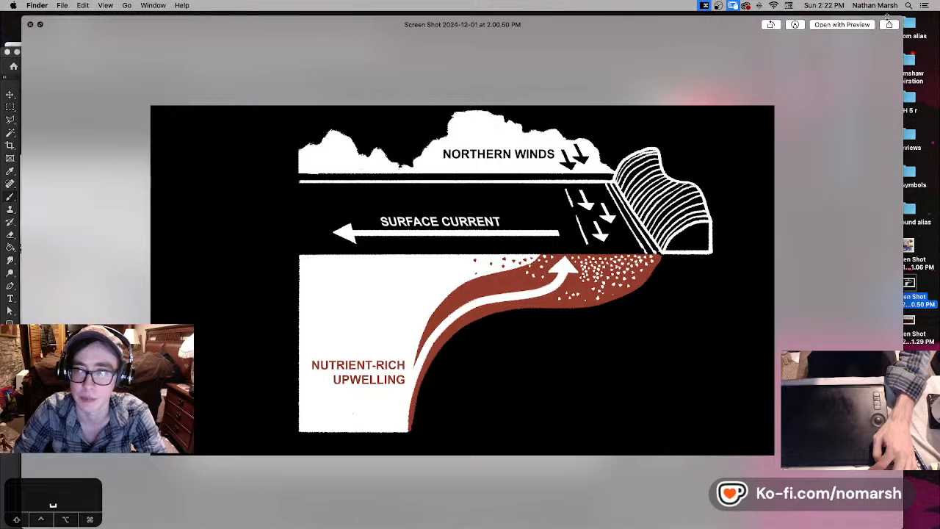
mouse_move(903, 16)
mouse_down()
mouse_move(879, 22)
mouse_move(897, 12)
mouse_up()
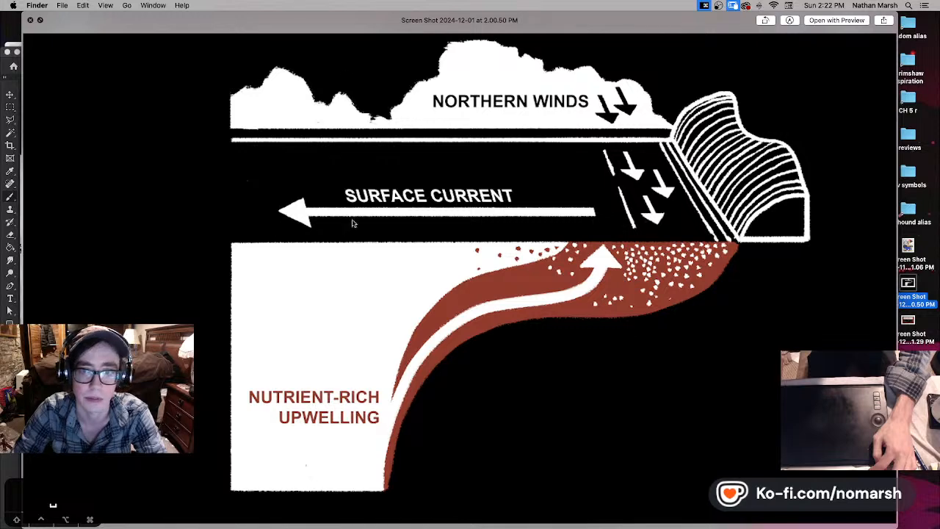
key(space)
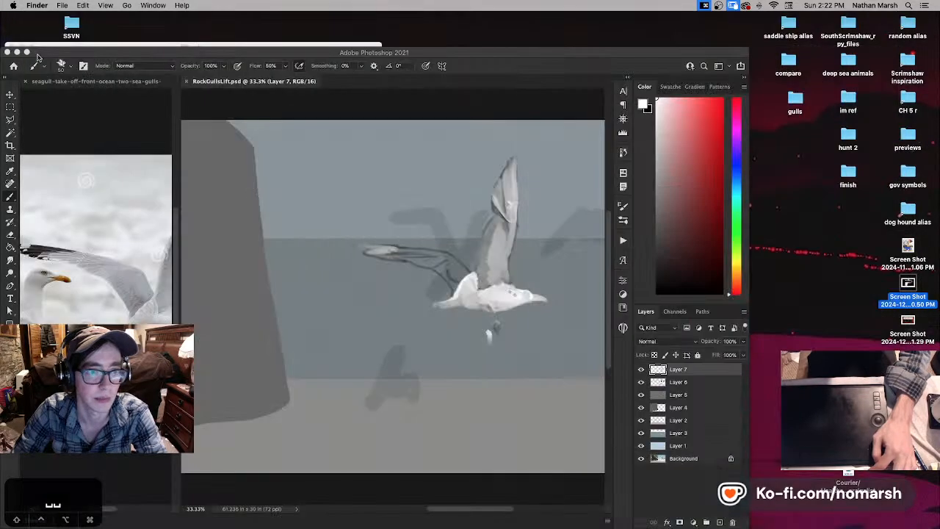
click(25, 52)
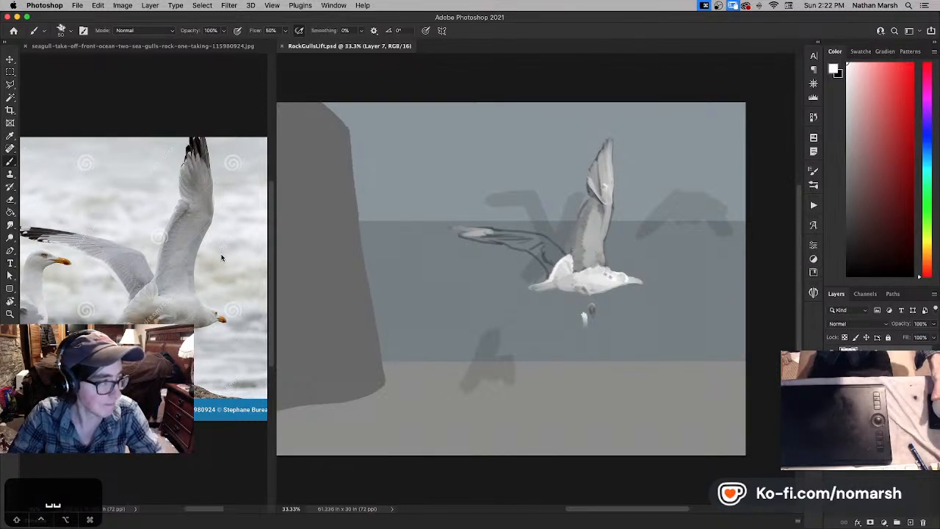
- Extend the gull's tail tip and fill the far wing with pale grey-white strokes, reducing the brush to size 45
drag(543, 283, 526, 291)
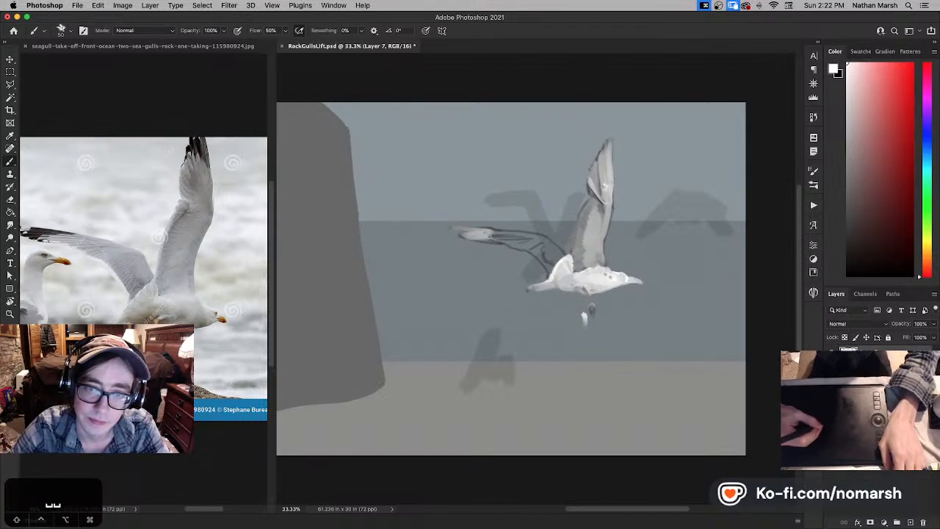
key(bracketleft)
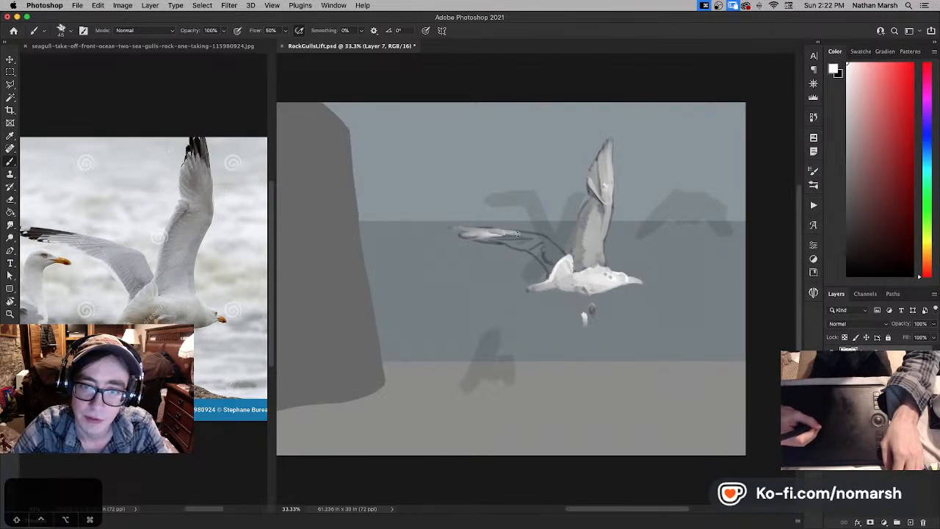
drag(544, 237, 563, 253)
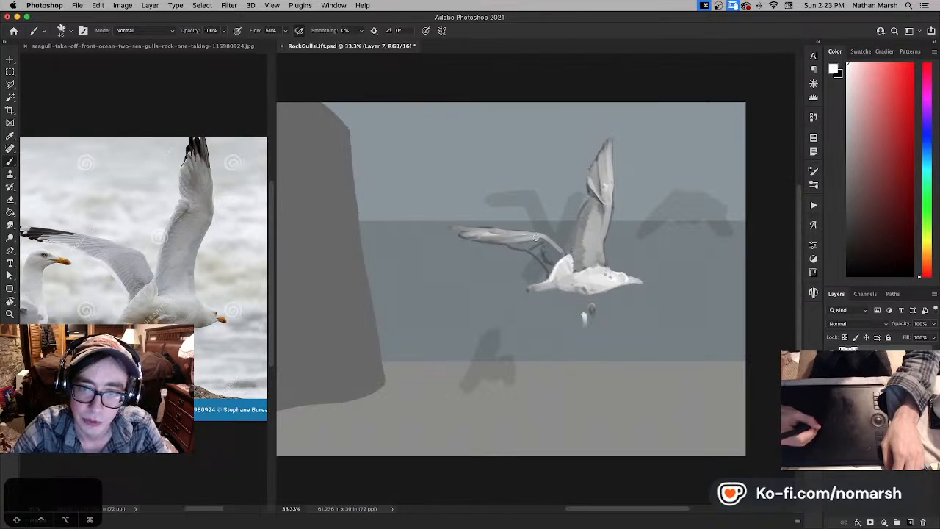
mouse_move(539, 239)
mouse_down()
mouse_move(521, 247)
mouse_move(536, 246)
mouse_up()
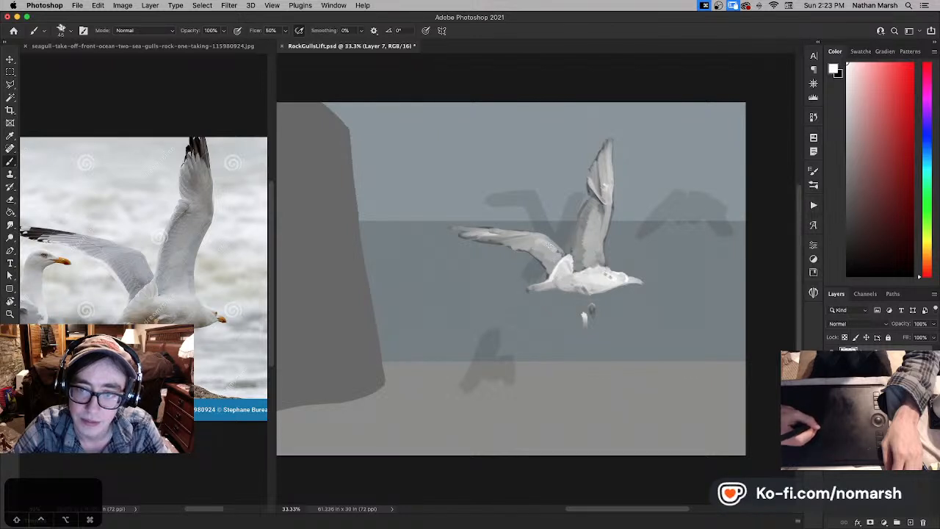
key(v)
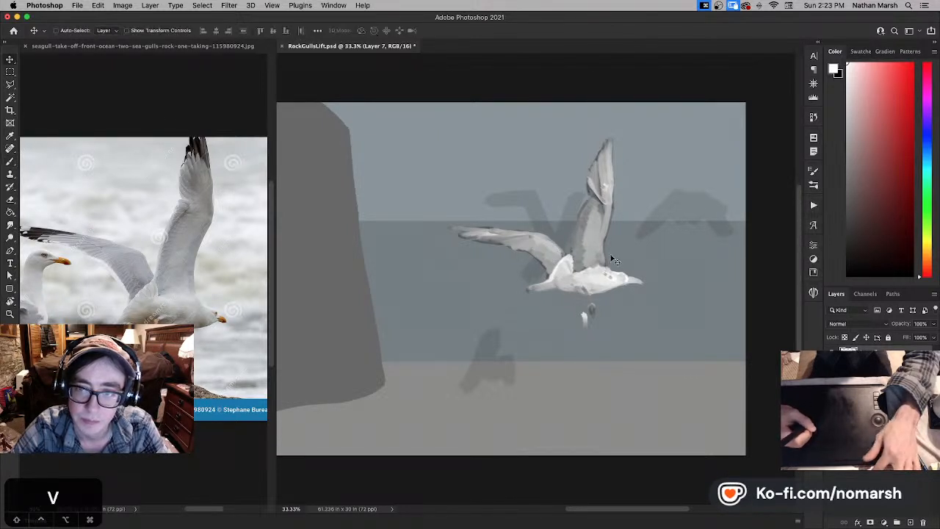
- Move the painted gull slightly toward the cliff while viewing the scene full screen
mouse_move(596, 252)
mouse_down()
mouse_move(532, 272)
mouse_move(565, 239)
mouse_move(577, 269)
mouse_move(555, 258)
mouse_move(598, 246)
mouse_up()
key(f)
key(f)
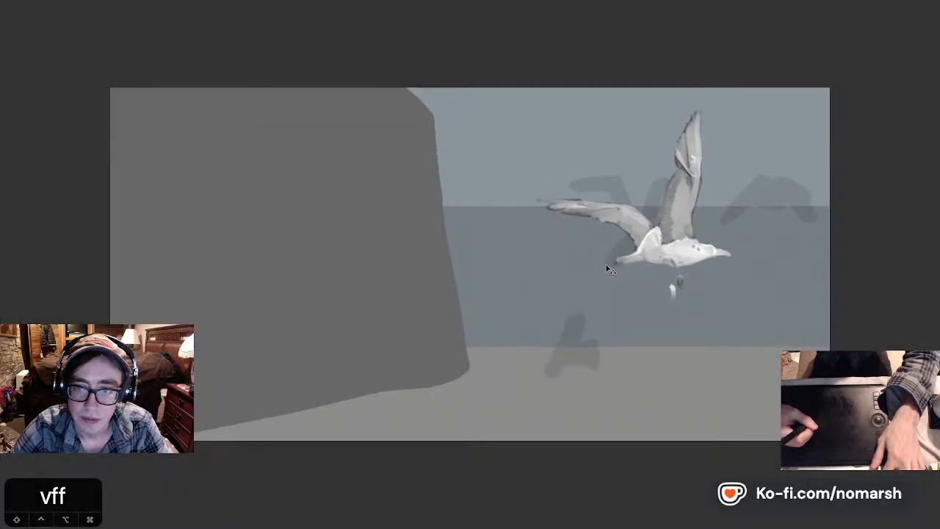
drag(649, 263, 629, 261)
drag(639, 261, 640, 262)
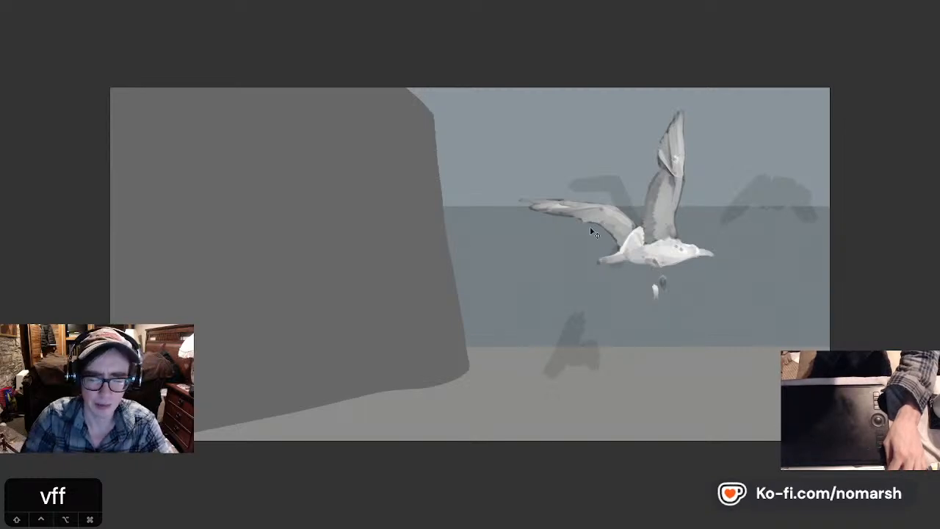
- Hide the greyscale layer to check the scene in colour, show it again and return to the standard screen mode
key(Tab)
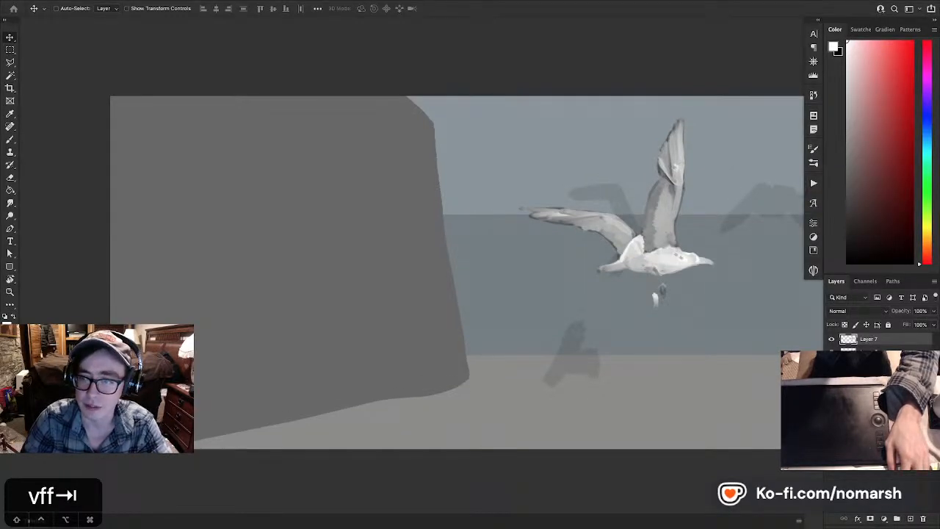
click(832, 364)
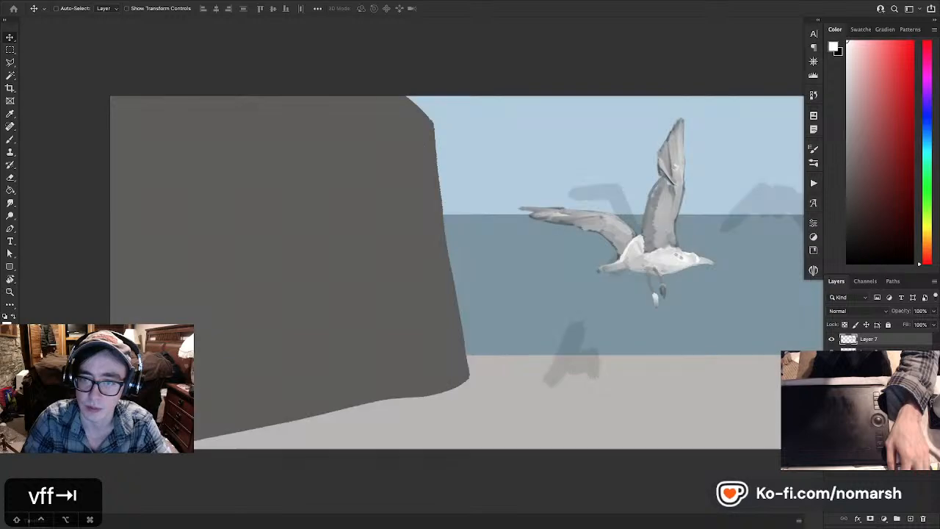
click(831, 363)
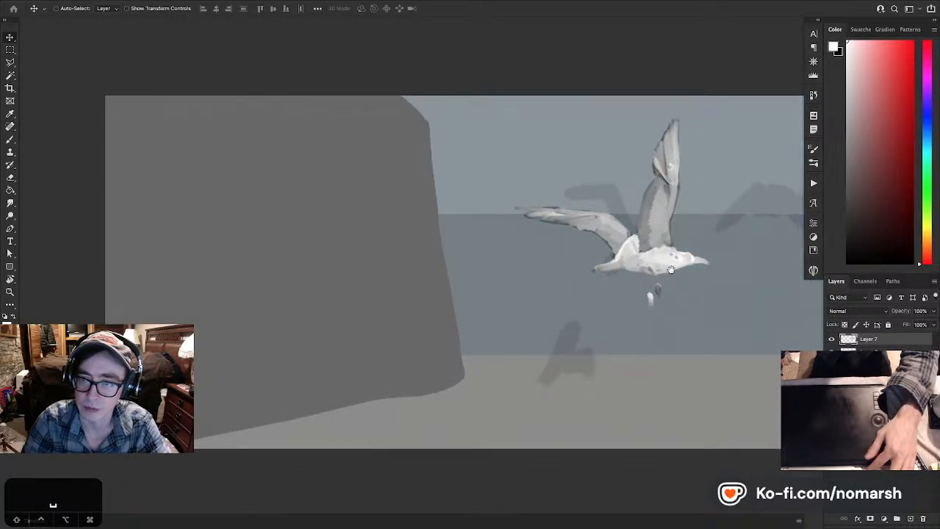
drag(678, 272, 495, 288)
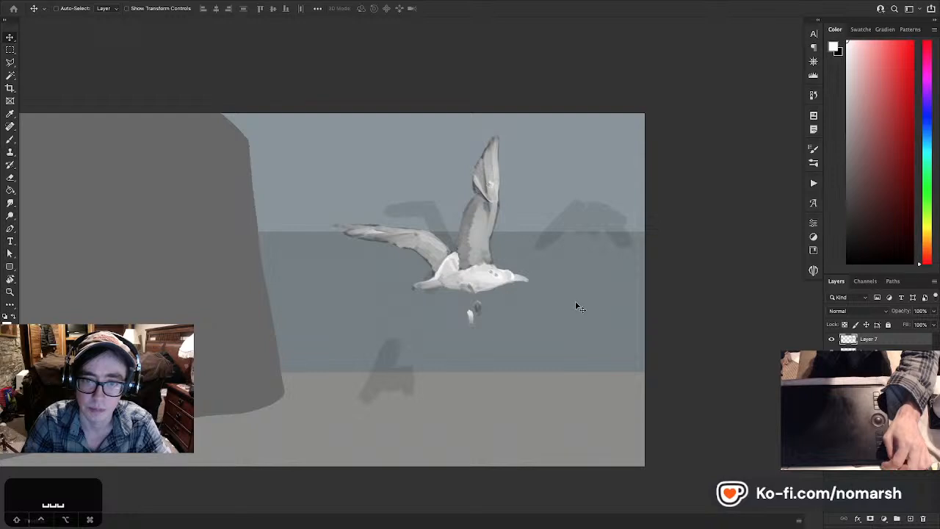
key(f)
key(f)
key(f)
key(f)
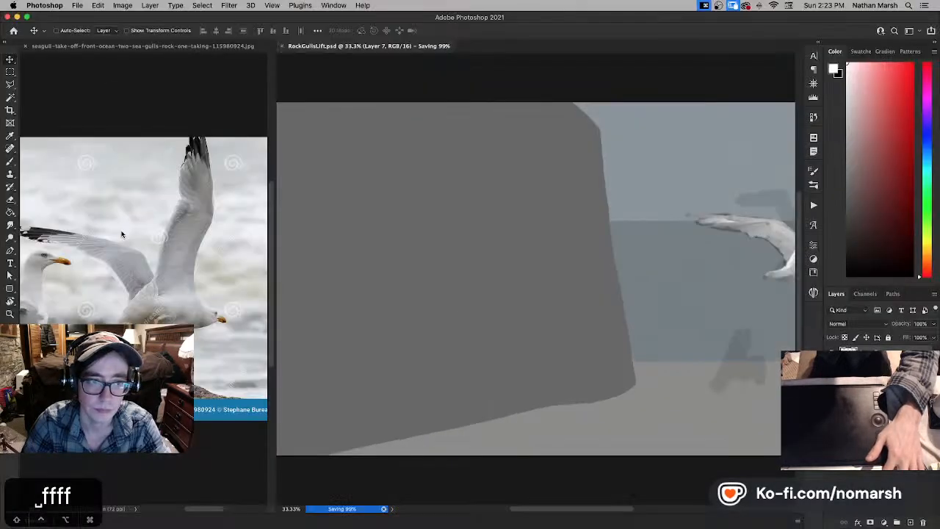
- Widen the reference photo's pane, zoom the photo to 66.7%, and show the painted gull at 50% beside it
click(165, 123)
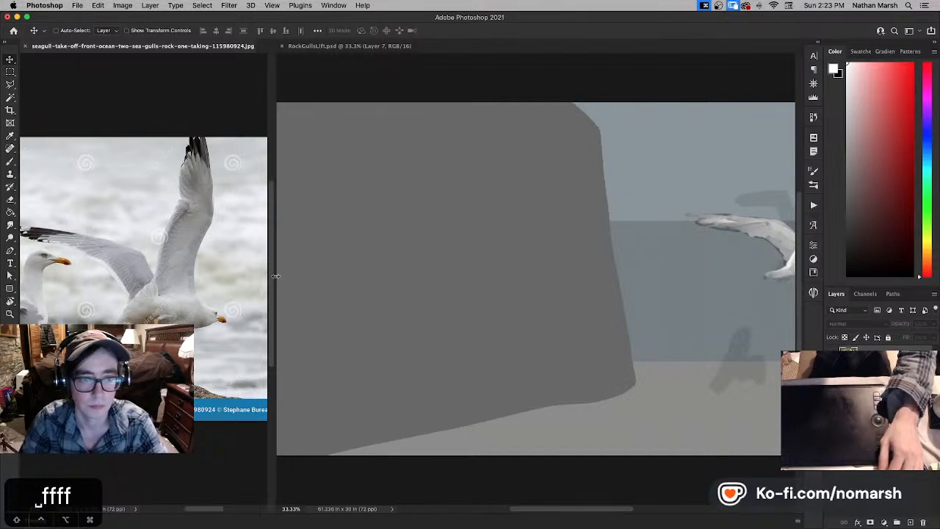
drag(275, 276, 337, 276)
scroll(239, 221, left, 3)
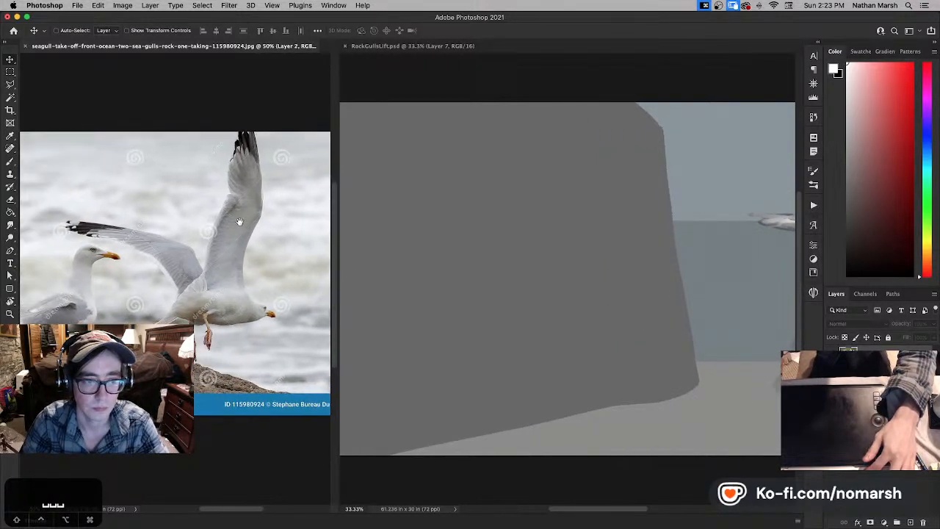
key(super+equal)
drag(231, 216, 214, 236)
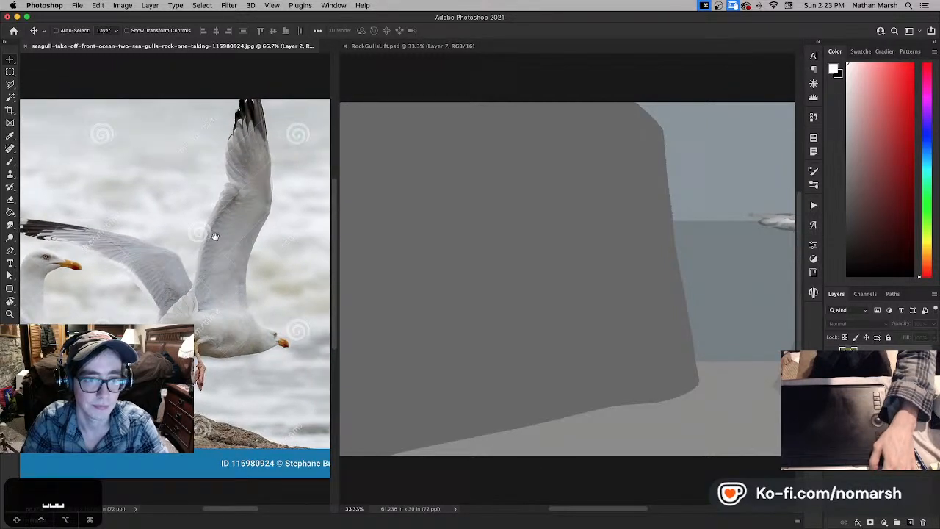
click(483, 236)
scroll(489, 235, right, 10)
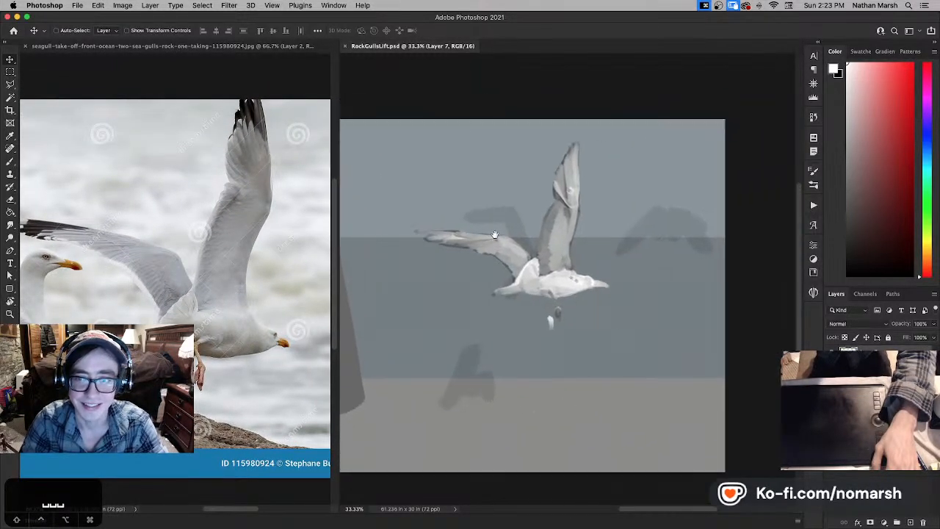
key(super+equal)
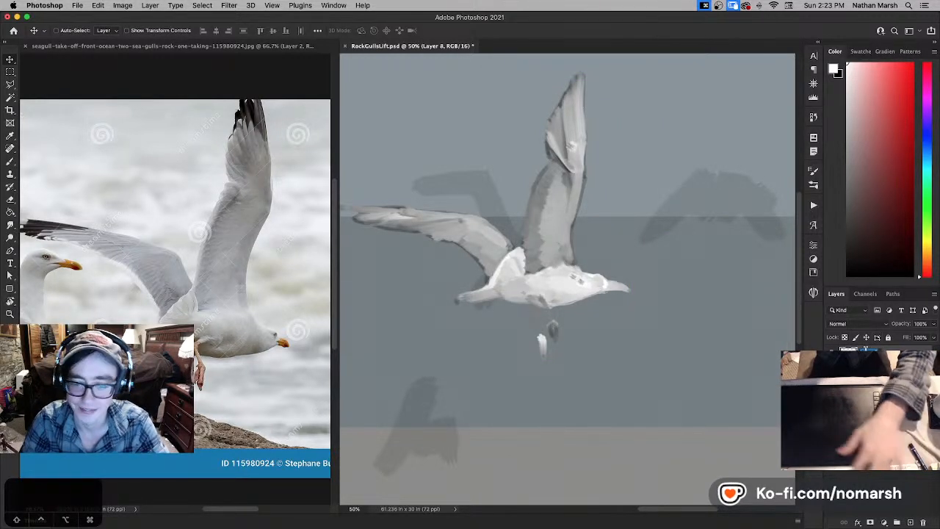
- Create a new layer named L for black brushwork and set its blend mode to Multiply
key(alt+l)
key(d)
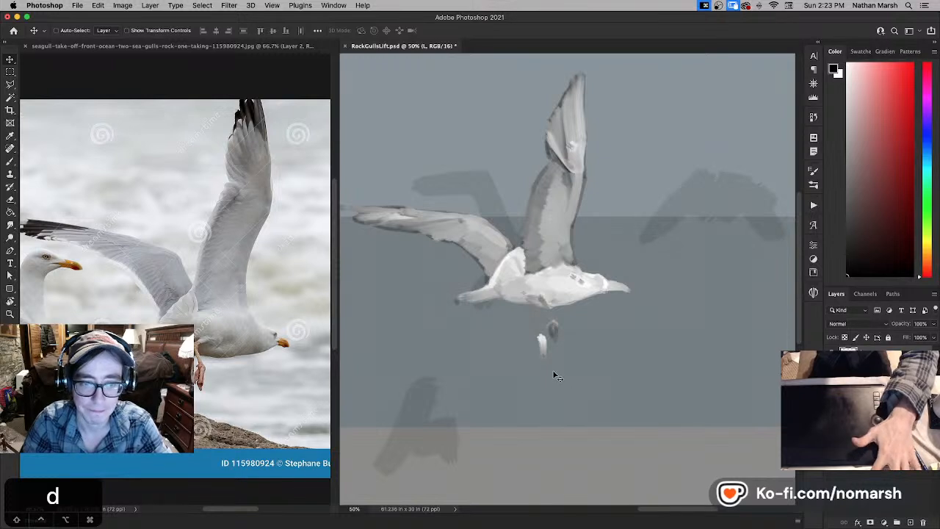
key(b)
key(period)
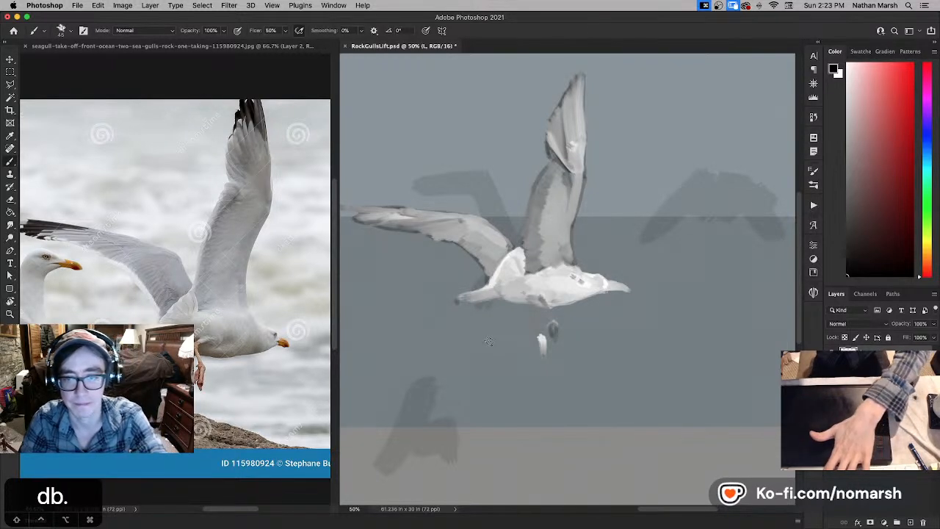
click(866, 325)
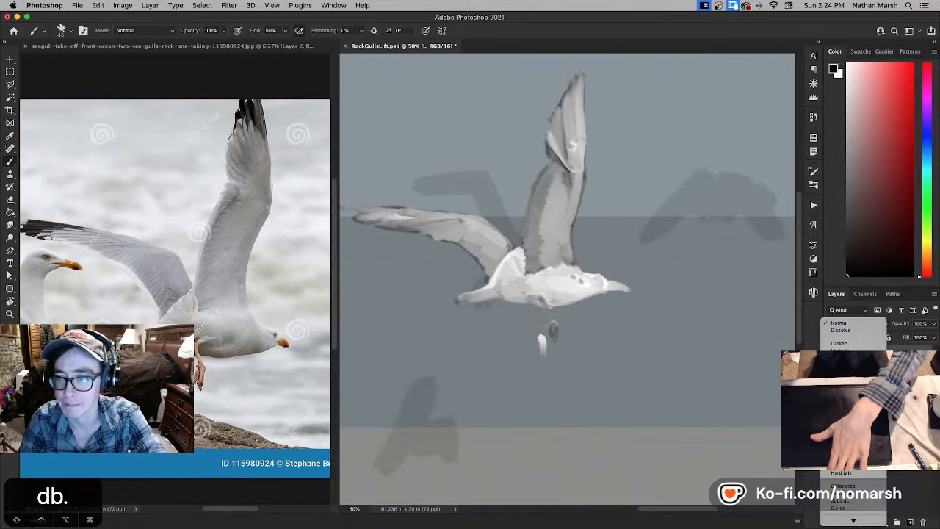
click(840, 349)
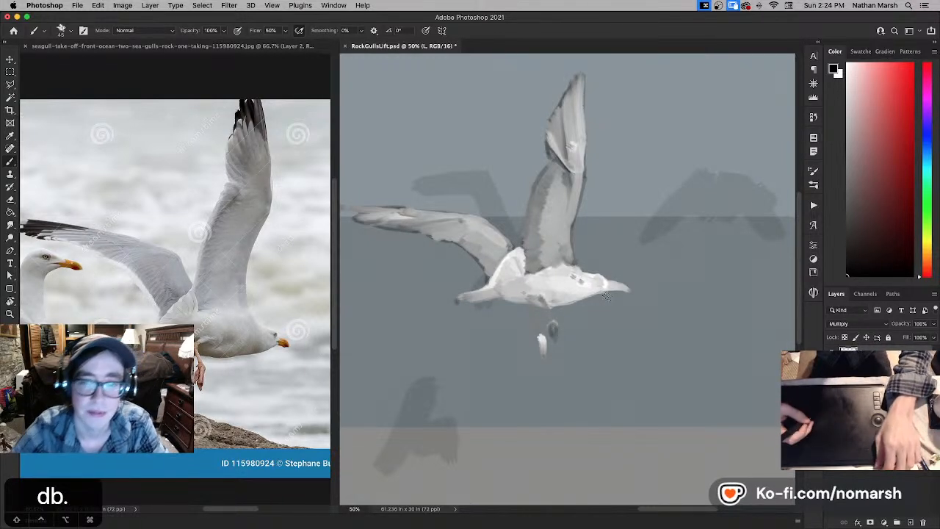
- Switch the brush to the Ink preset from the Scrimshaw group and enlarge it to size 60
key(comma)
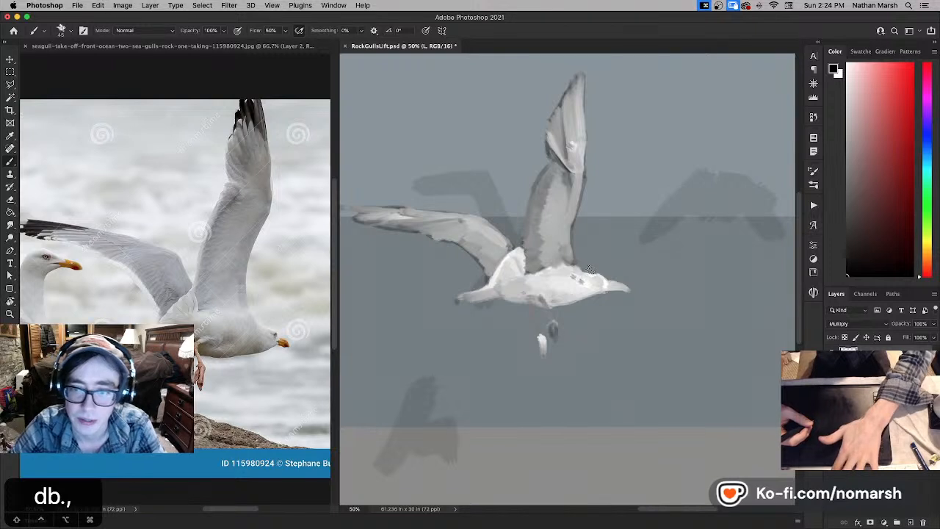
key(period)
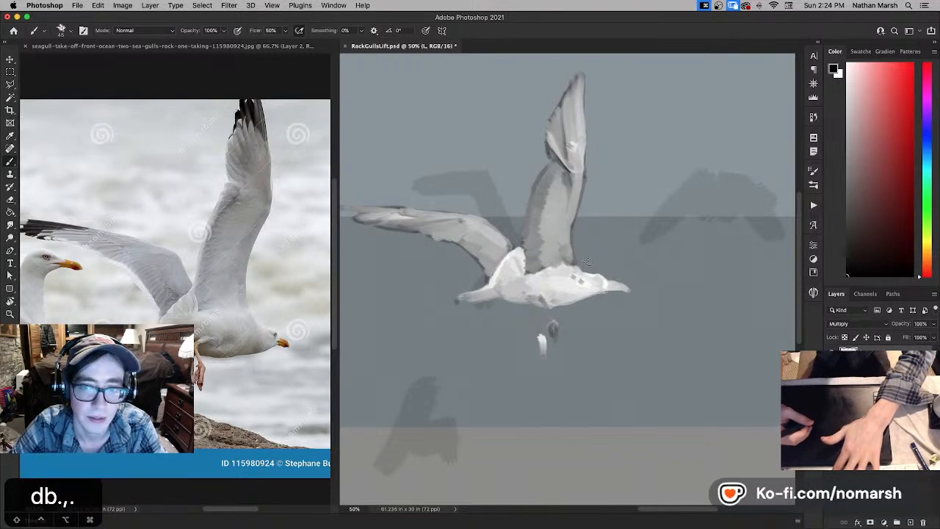
key(comma)
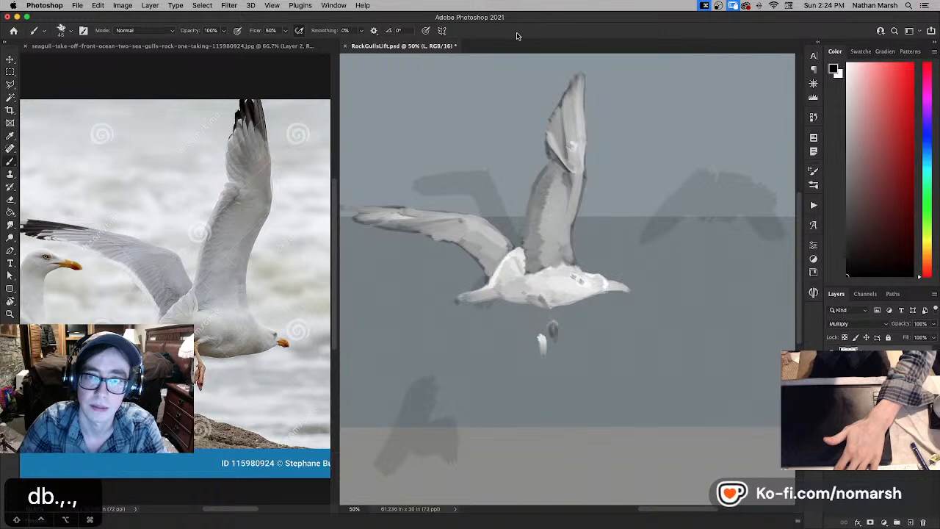
key(period)
key(comma)
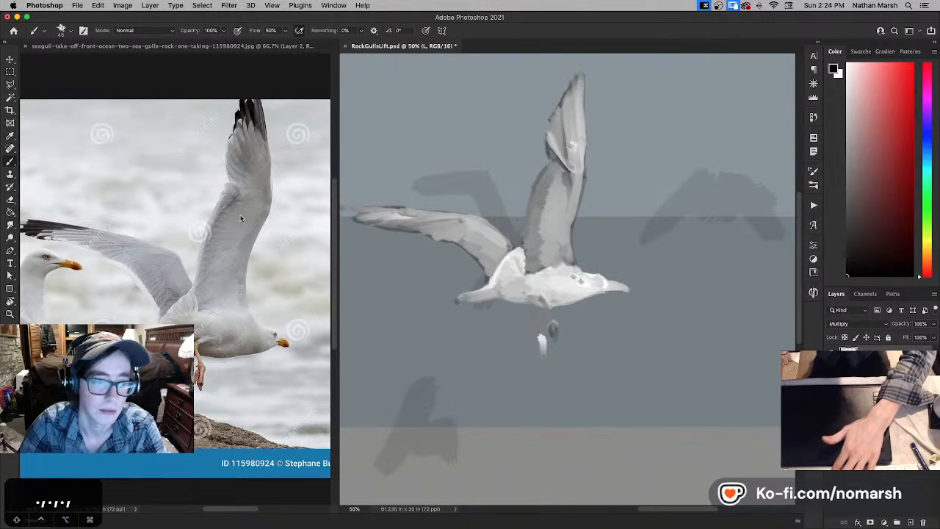
click(71, 32)
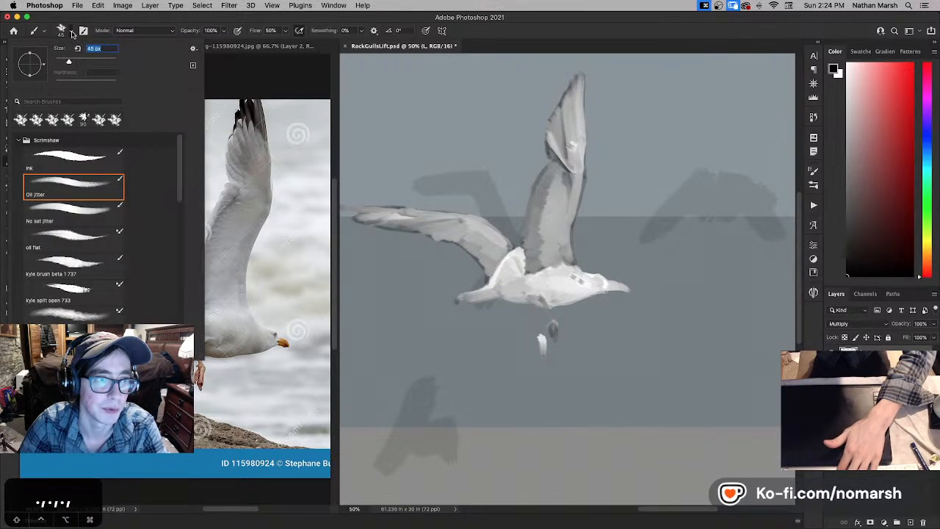
click(70, 158)
click(528, 31)
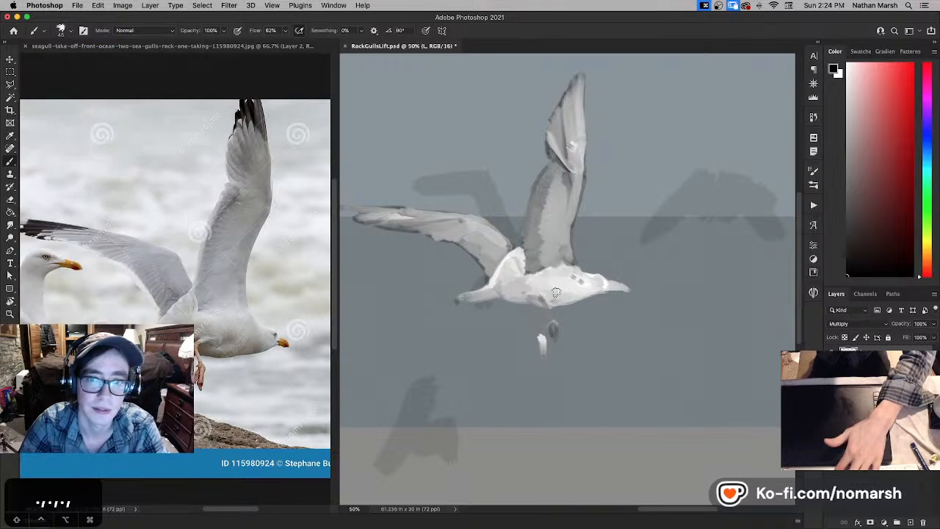
key(period)
key(comma)
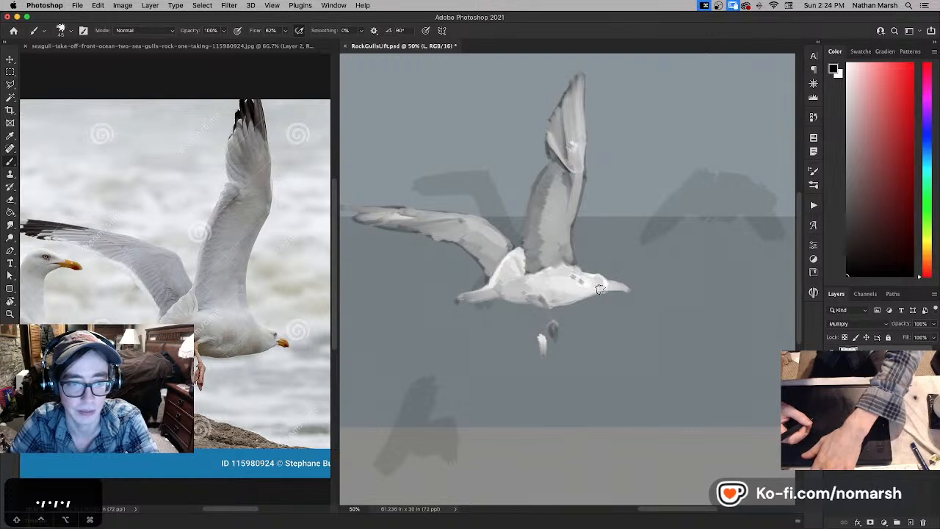
key(bracketright)
key(bracketright)
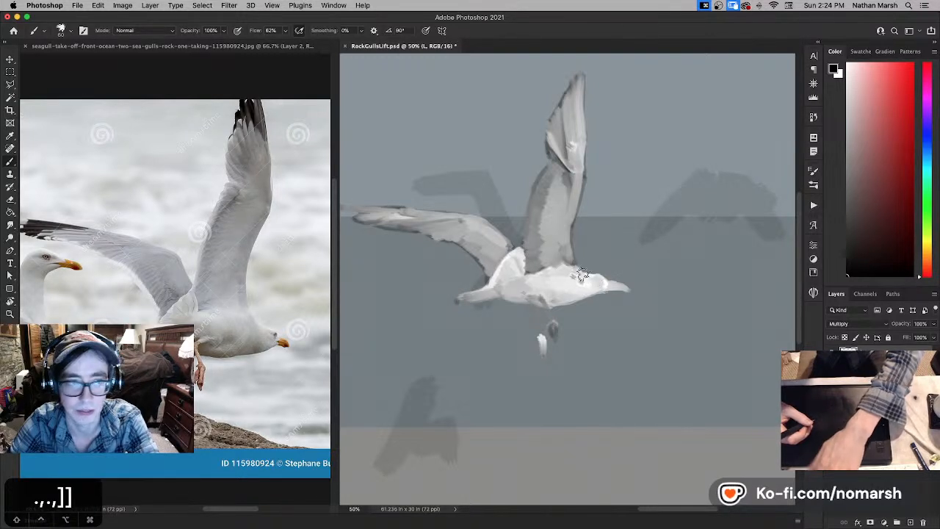
- Ink a thin black outline along the gull's nape and the top of its head, undoing unsatisfactory strokes
key(super+equal)
drag(590, 281, 490, 283)
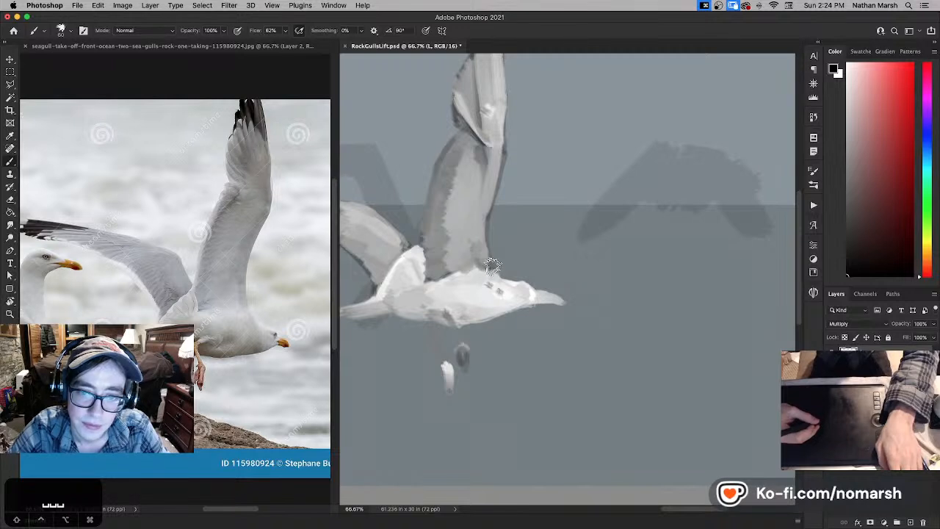
key(super+z)
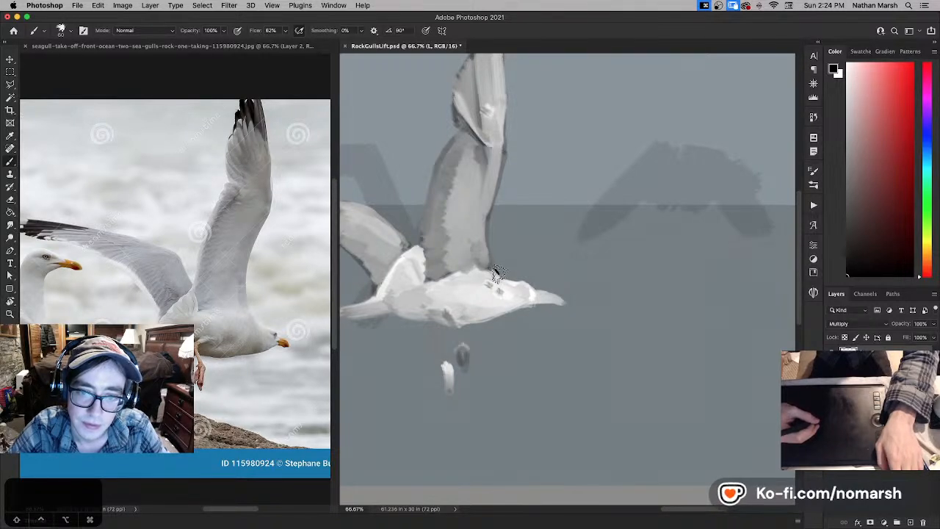
key(super+z)
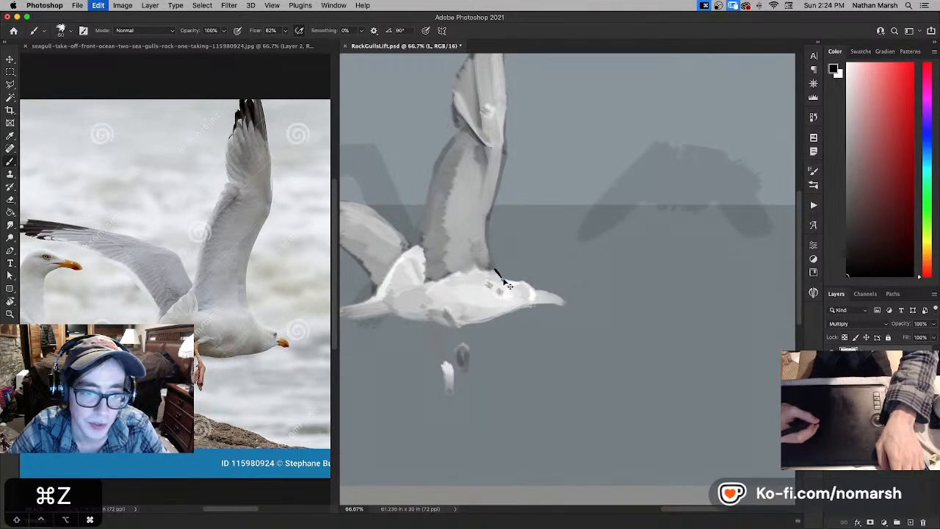
drag(499, 278, 527, 283)
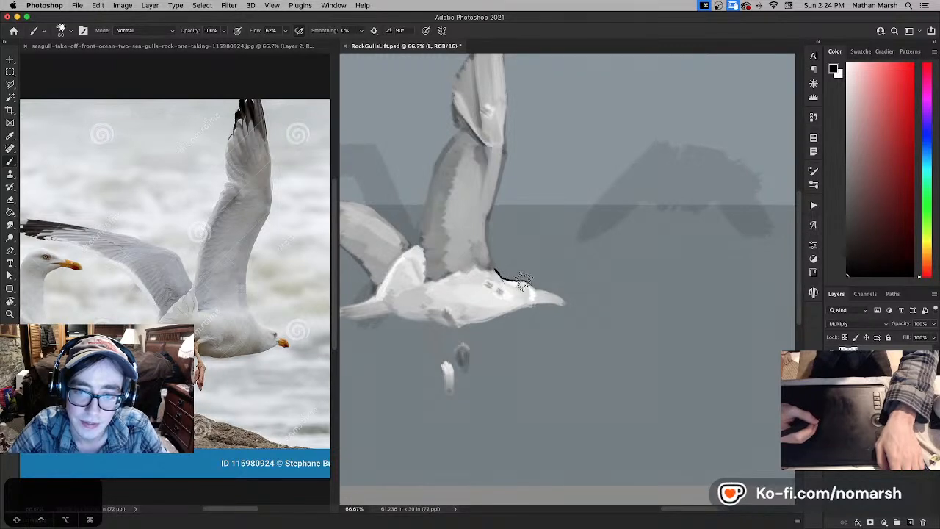
key(super+z)
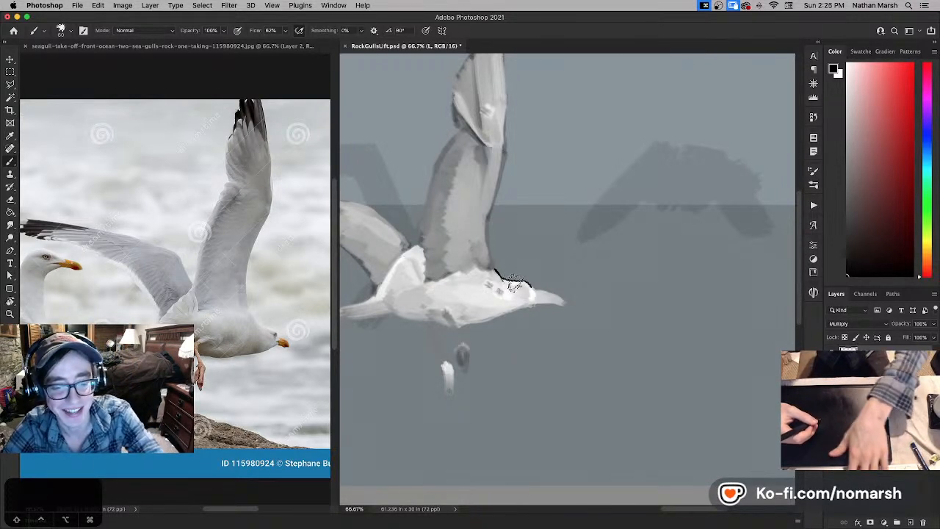
- Set the brush flow to 70%, paint out the outline on top of the gull's head with white, and re-ink it in black to the beak
key(7)
key(super+z)
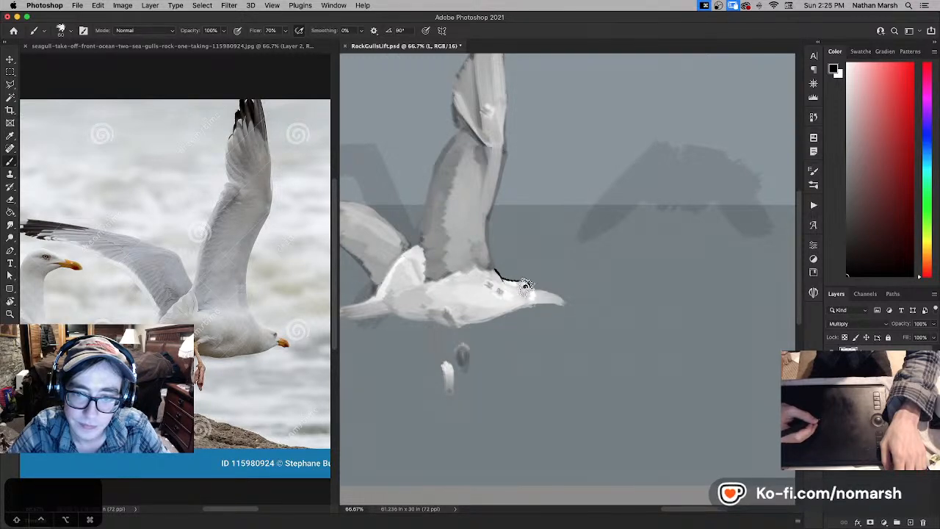
key(super+z)
key(x)
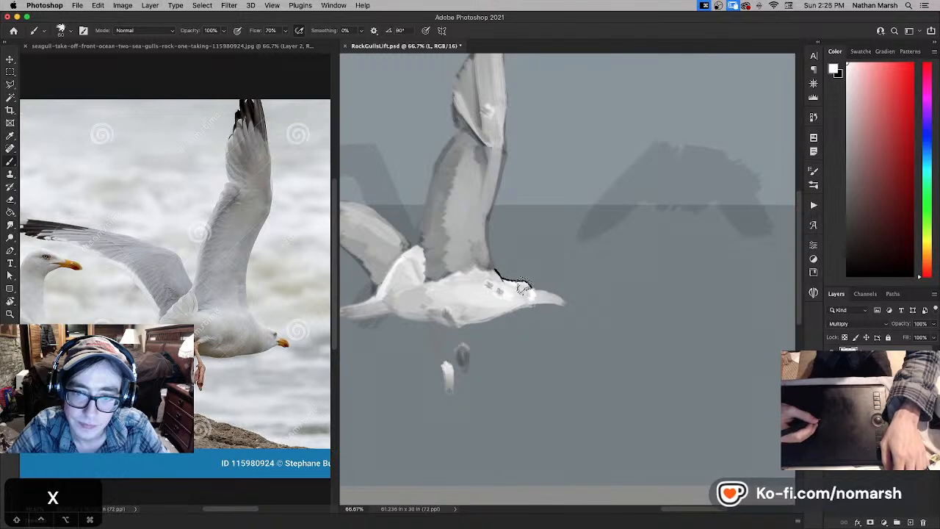
drag(525, 282, 505, 276)
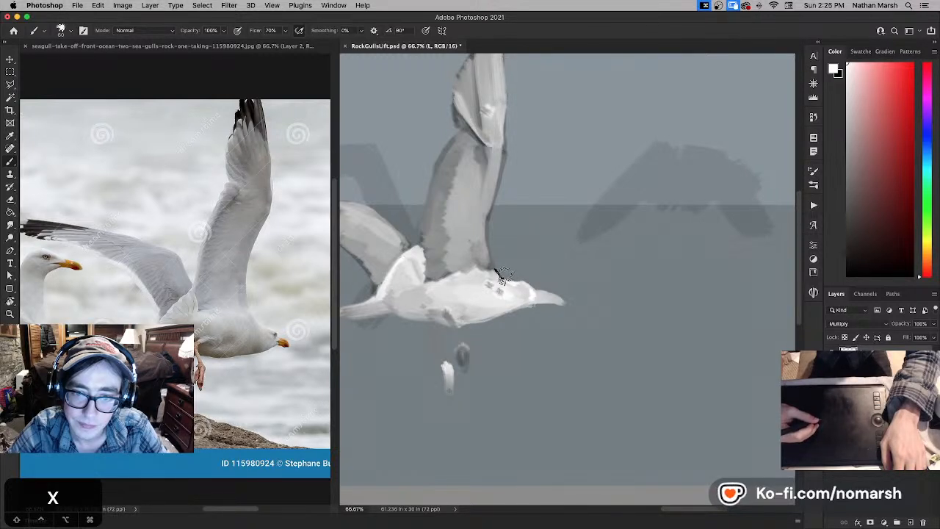
key(x)
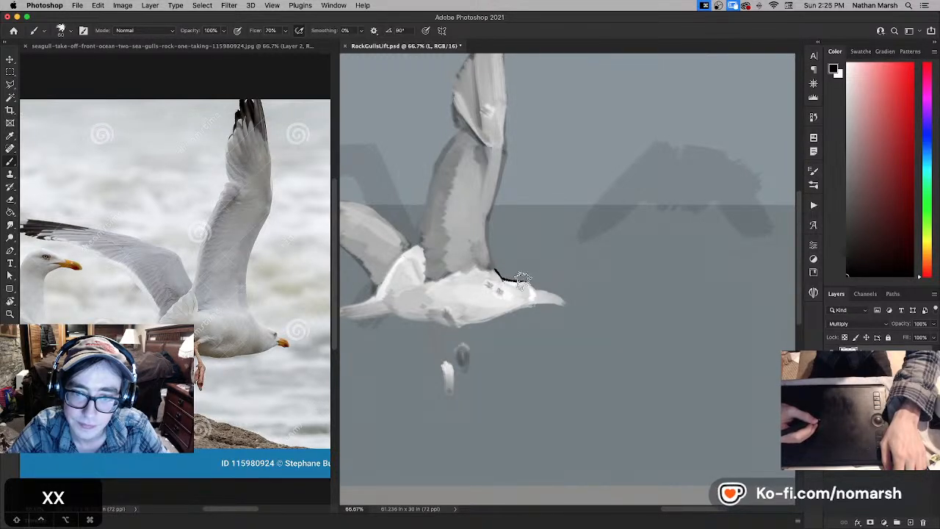
key(super+z)
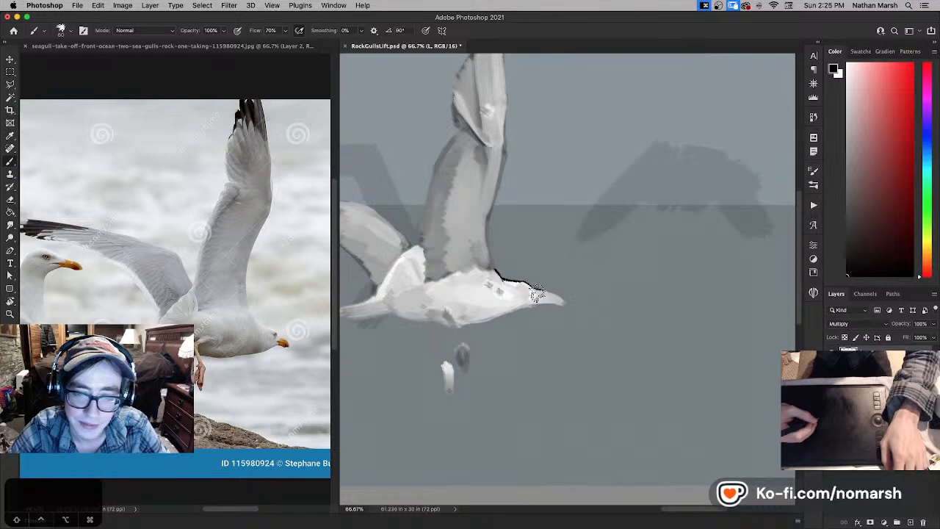
- Ink the beak's upper edge, mouth line and lower edge in black, cleaning up with white and undoing unsatisfactory strokes
key(super+z)
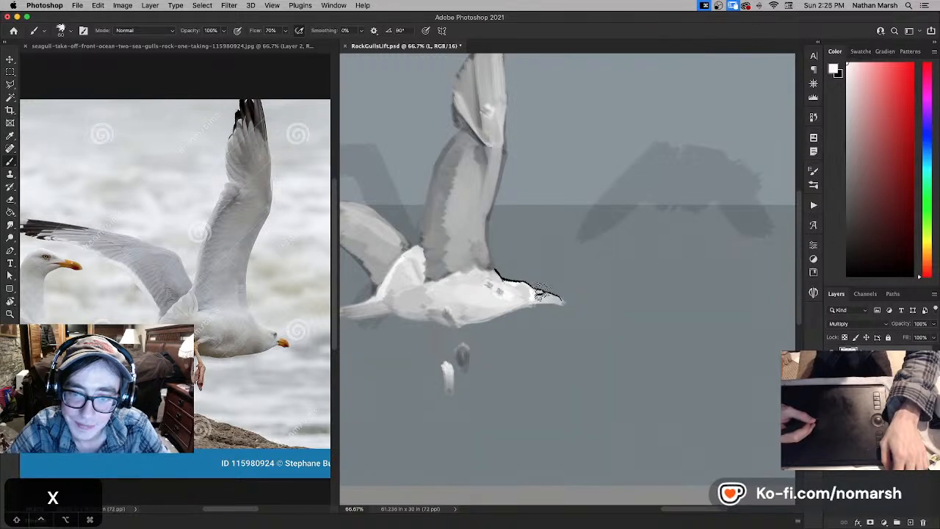
key(x)
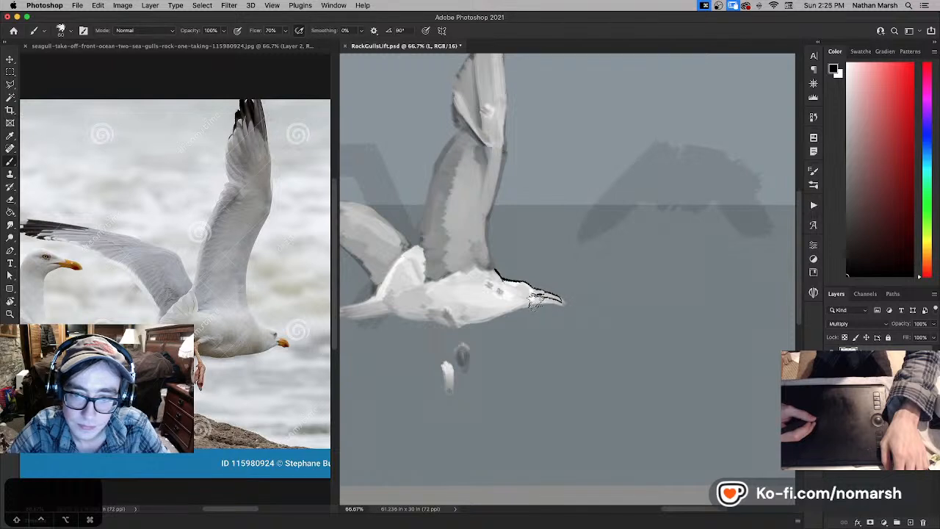
key(super+z)
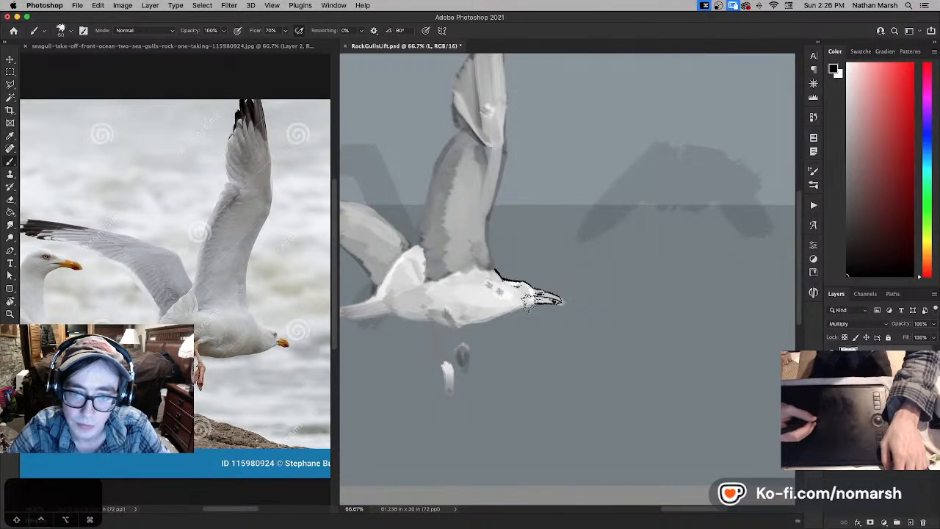
key(super+z)
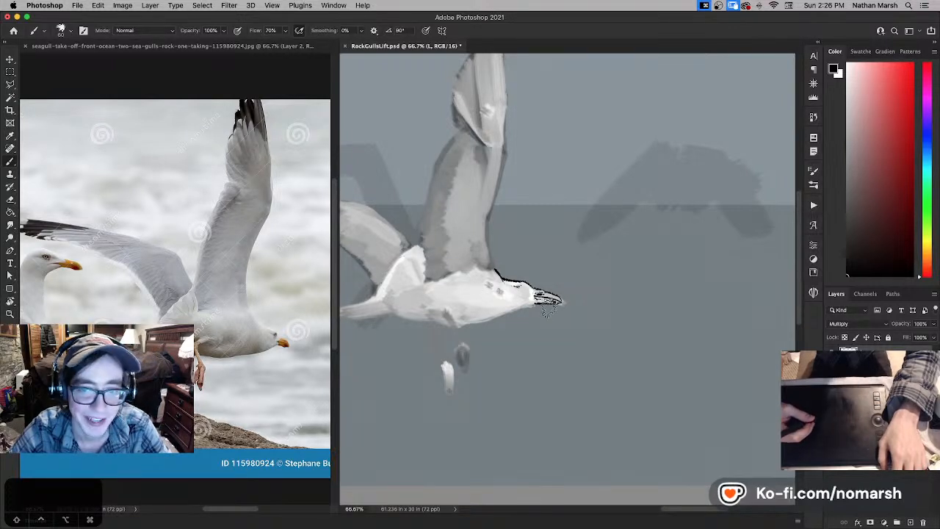
- Trim the underside of the beak with white and ink a black outline from the chin along the throat
key(x)
key(super+z)
key(x)
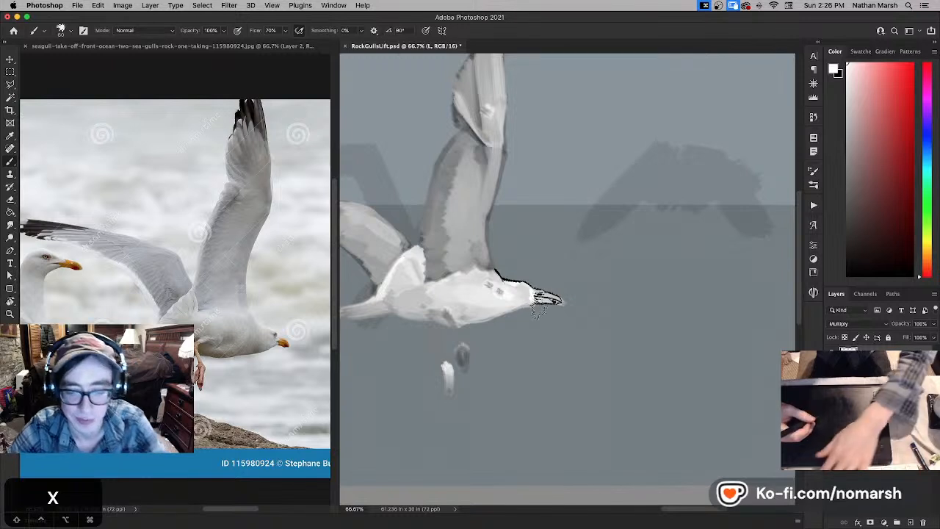
key(bracketleft)
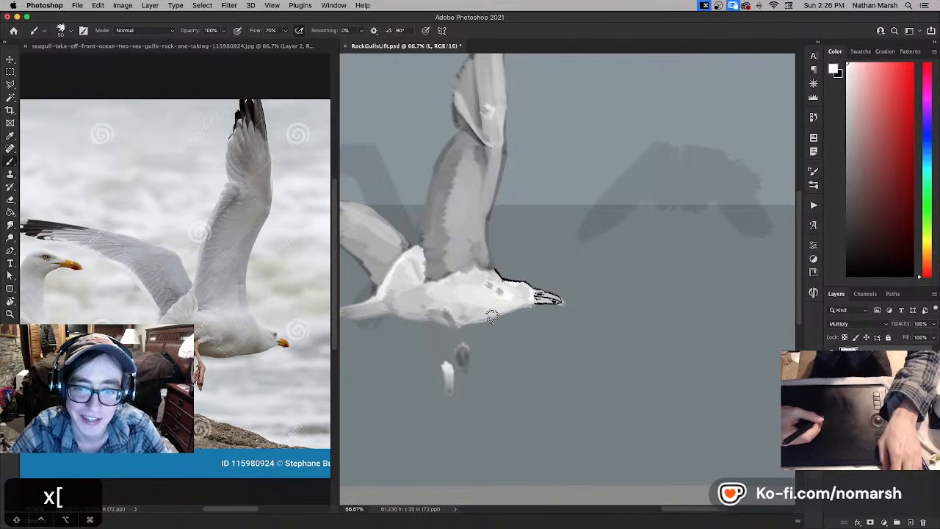
key(x)
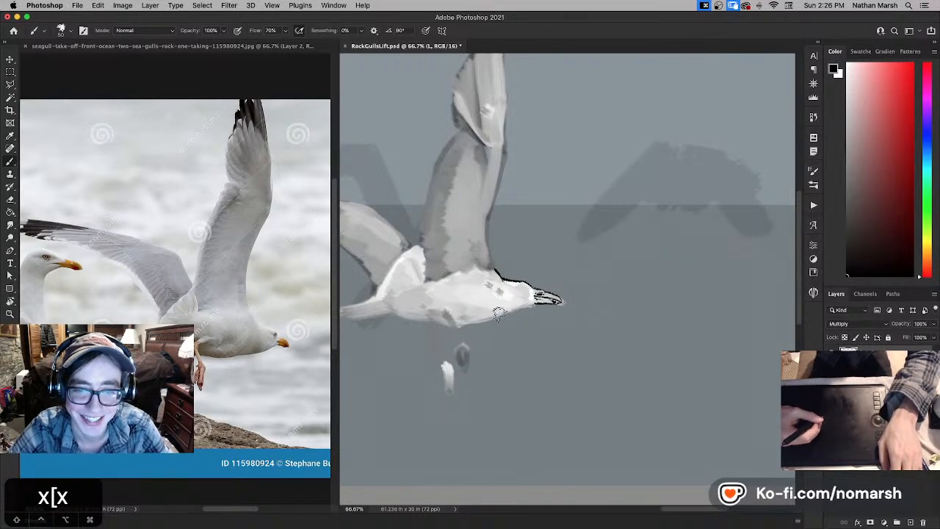
mouse_move(515, 311)
mouse_down()
mouse_move(493, 317)
mouse_move(530, 306)
mouse_up()
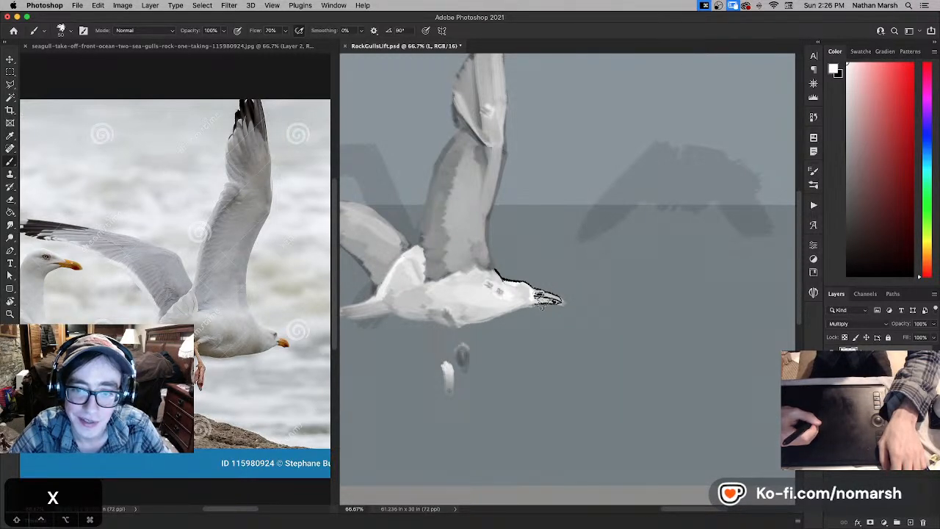
key(x)
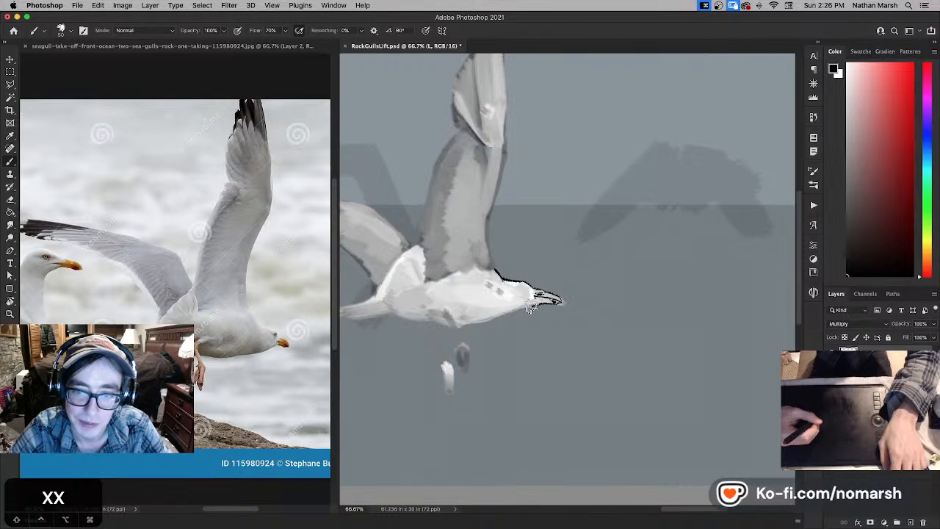
key(super+z)
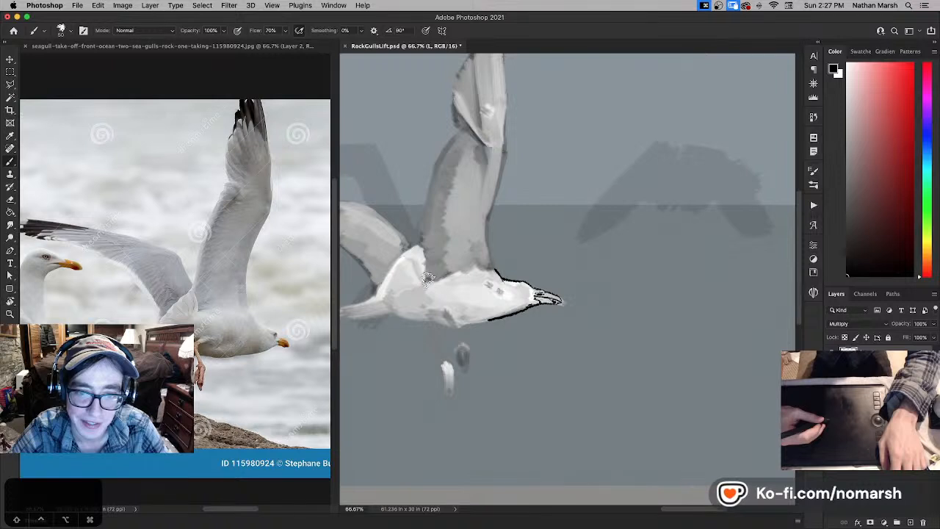
- Ink a thin black line along the gull's back where the raised wing meets the body, undoing unsatisfactory strokes
drag(429, 278, 461, 273)
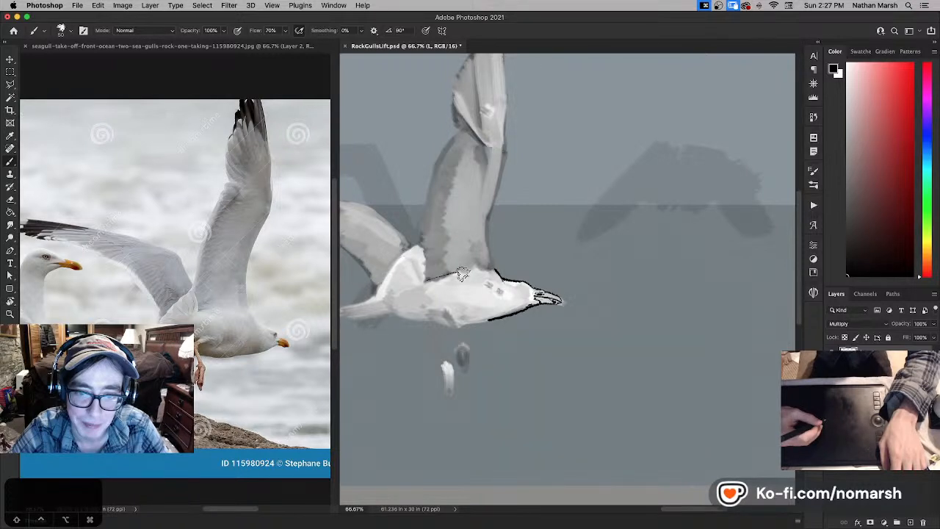
key(super+z)
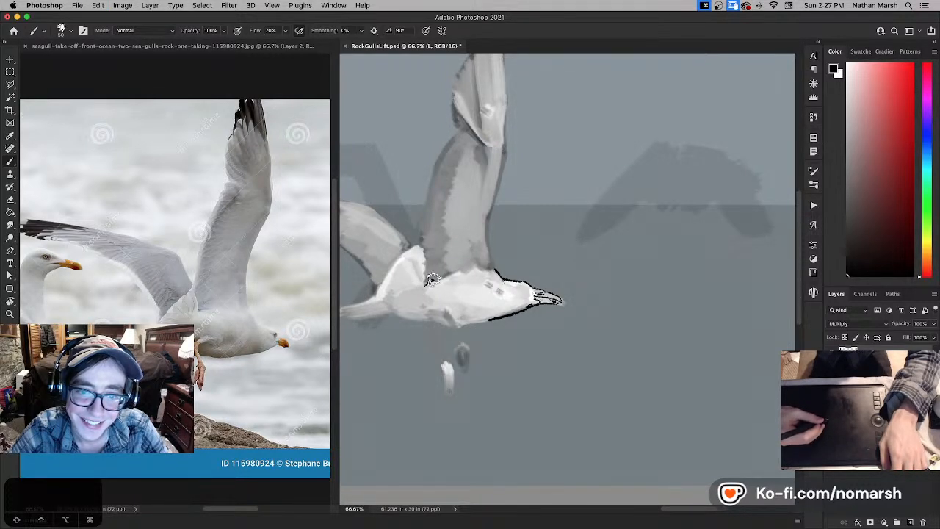
mouse_move(433, 279)
mouse_down()
mouse_move(468, 273)
mouse_move(425, 283)
mouse_up()
key(super+z)
key(super+z)
key(super+z)
key(super+z)
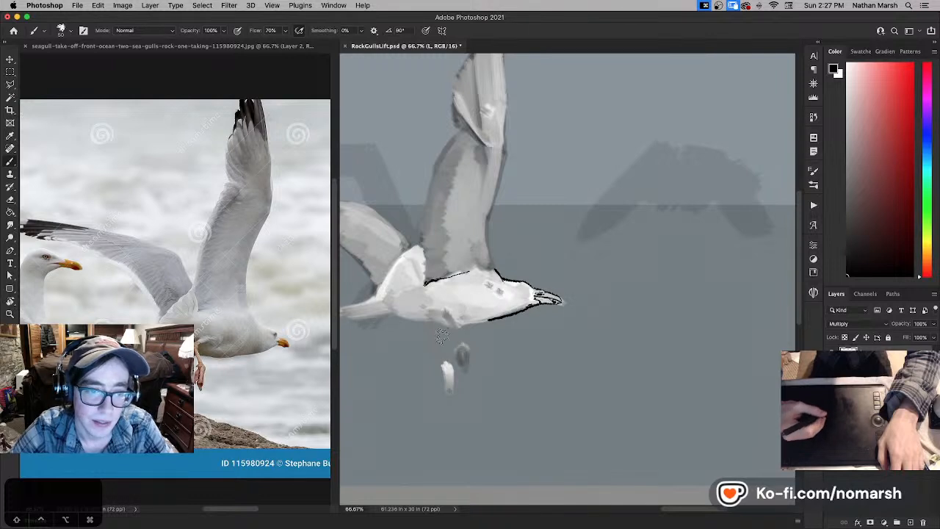
- Paint out the black outline under the gull's throat and breast with white
key(x)
key(x)
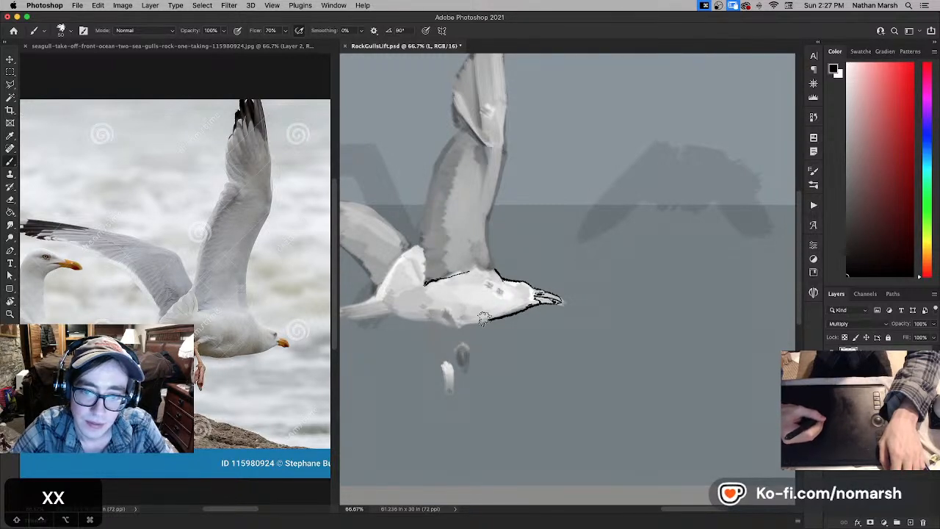
key(x)
drag(518, 315, 479, 319)
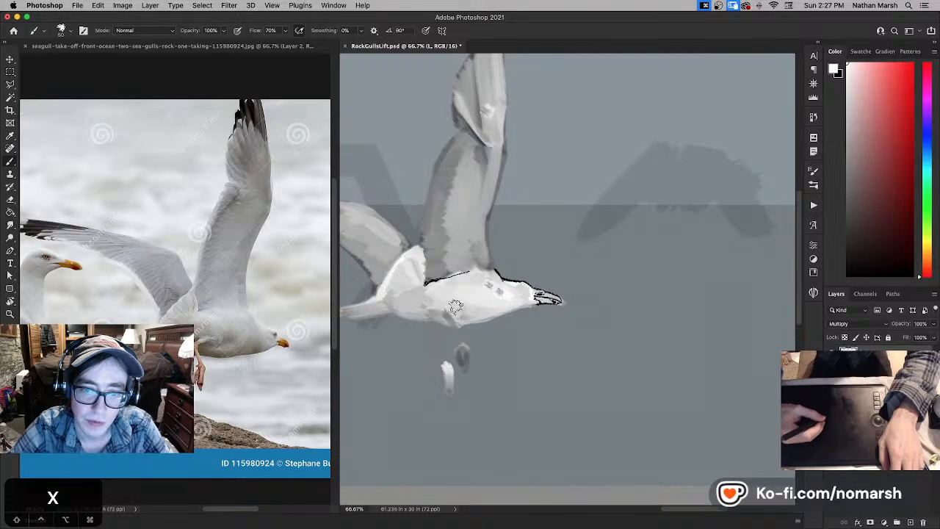
- Re-ink the gull's underside in black from the breast to the chin with a short curved stroke at the neck, undoing unsatisfactory strokes
key(x)
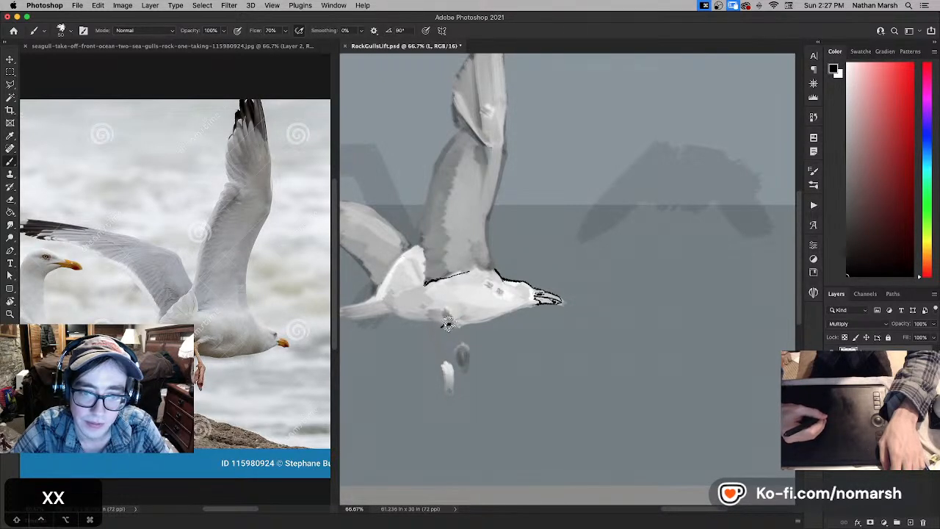
drag(451, 323, 485, 322)
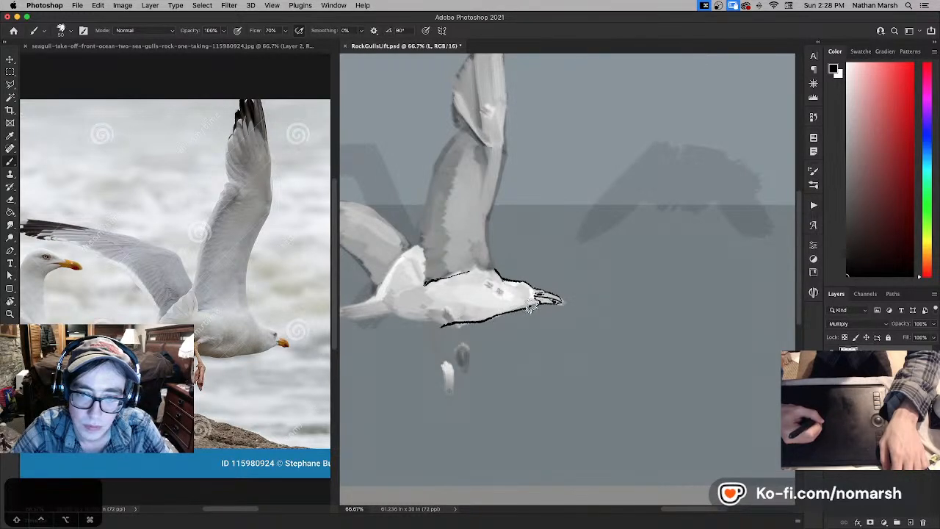
key(super+z)
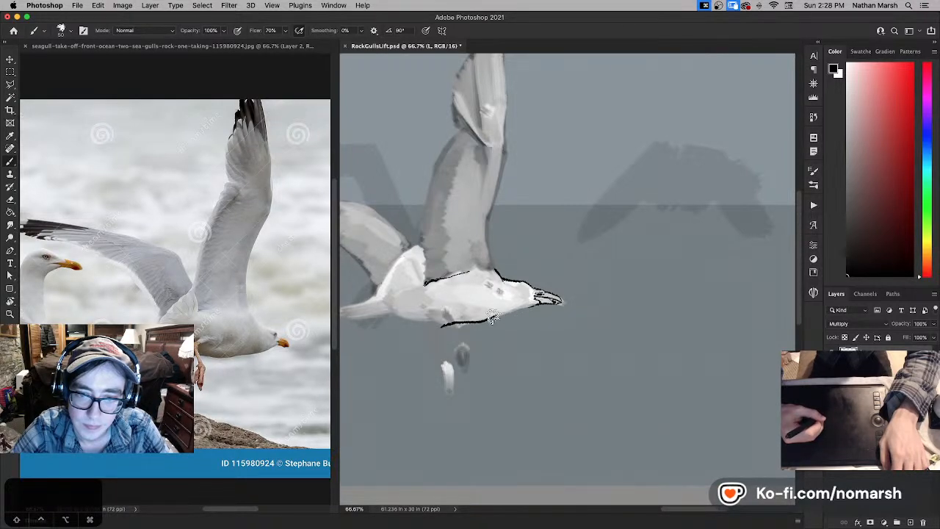
key(e)
key(b)
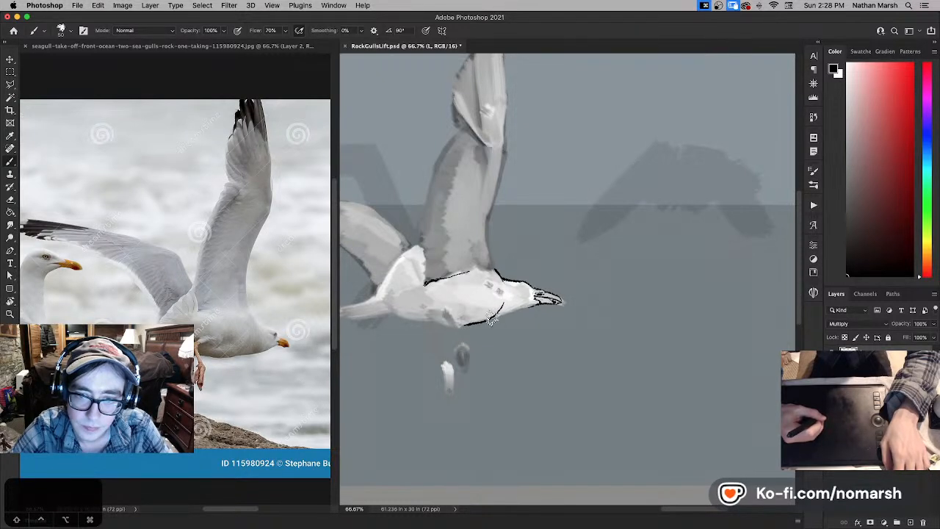
key(super+z)
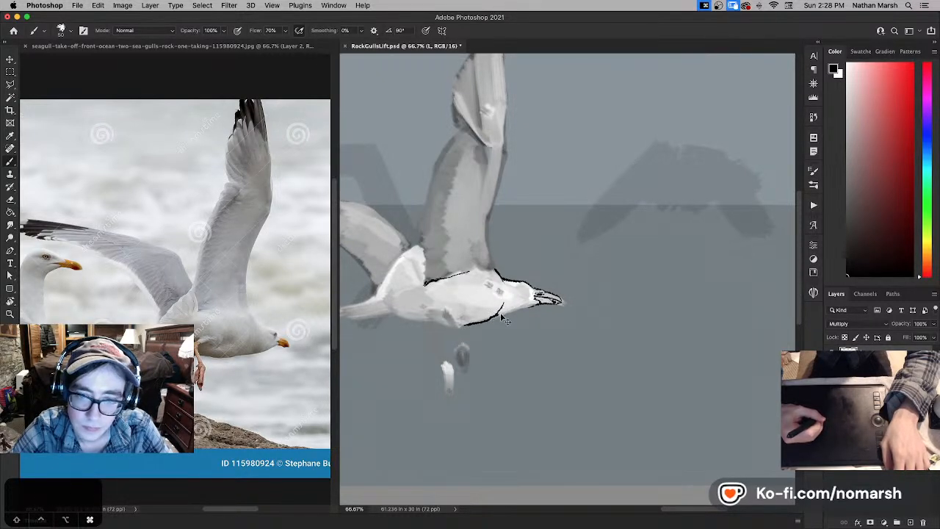
key(super+z)
key(super+z)
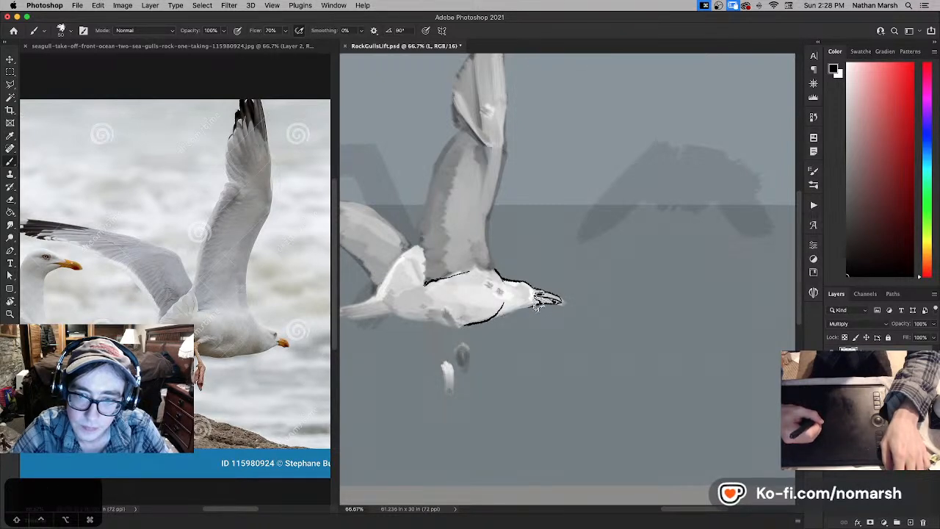
key(super+z)
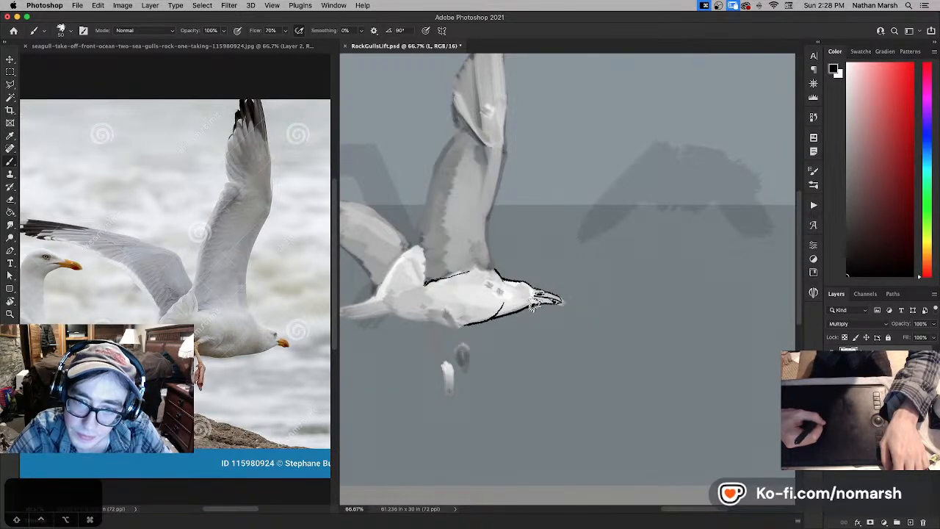
- Refine the beak and chin linework by alternating white clean-up strokes with black ink strokes
key(x)
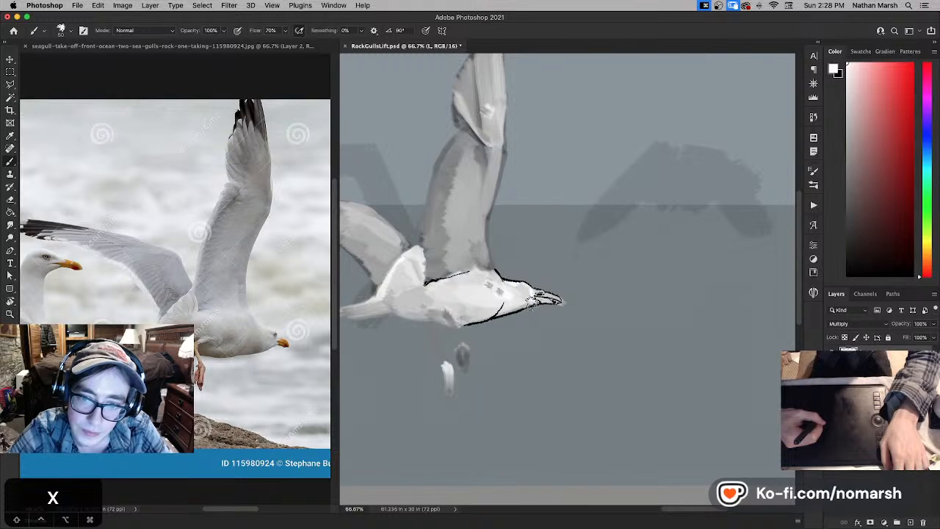
key(x)
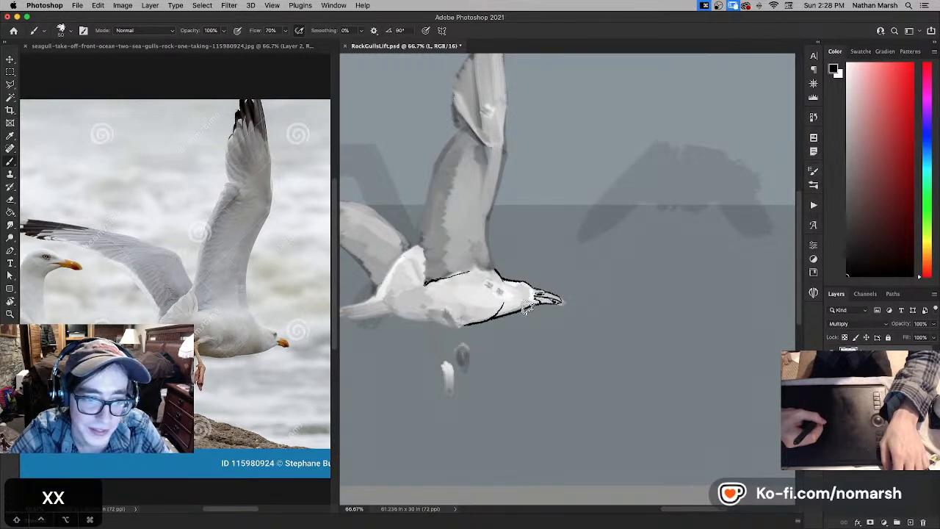
key(x)
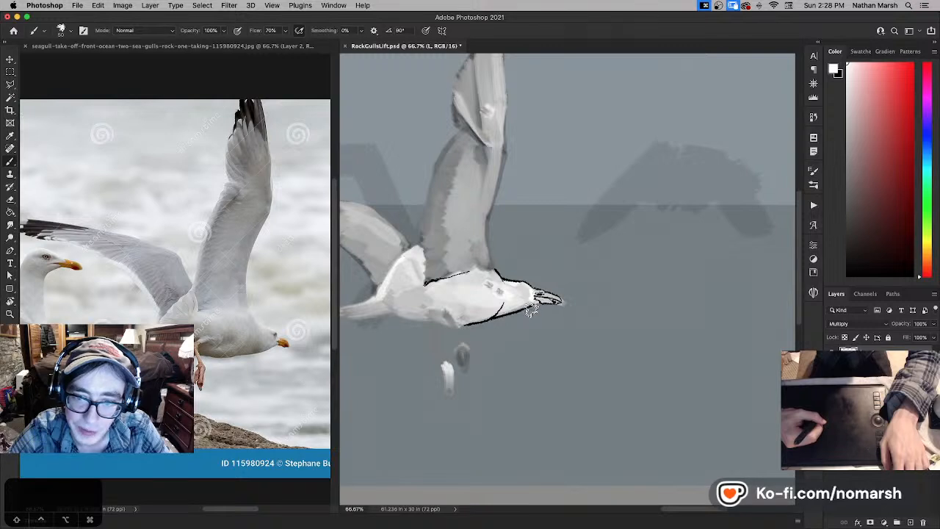
key(x)
key(super+z)
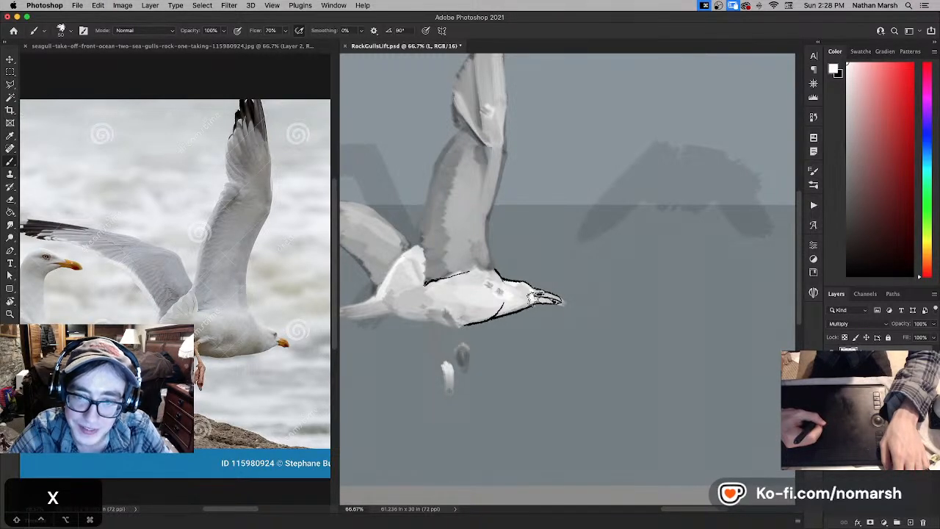
key(x)
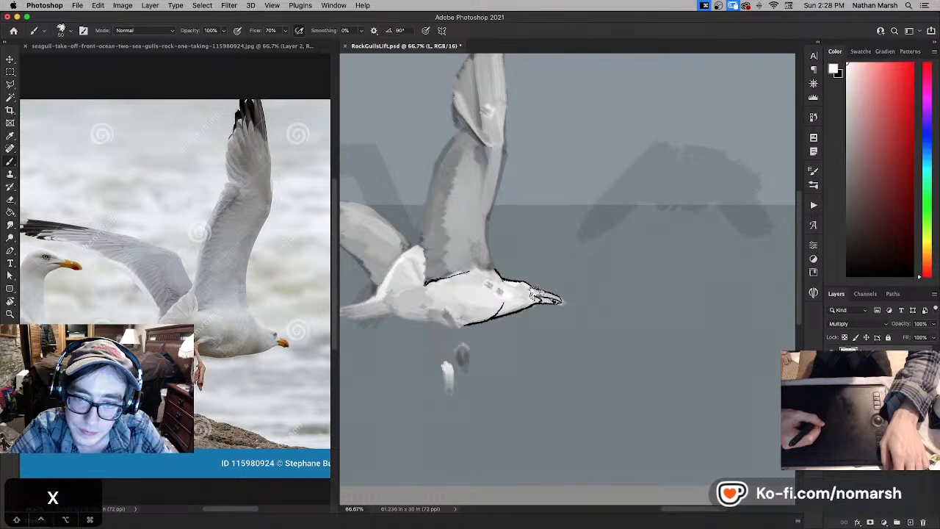
key(x)
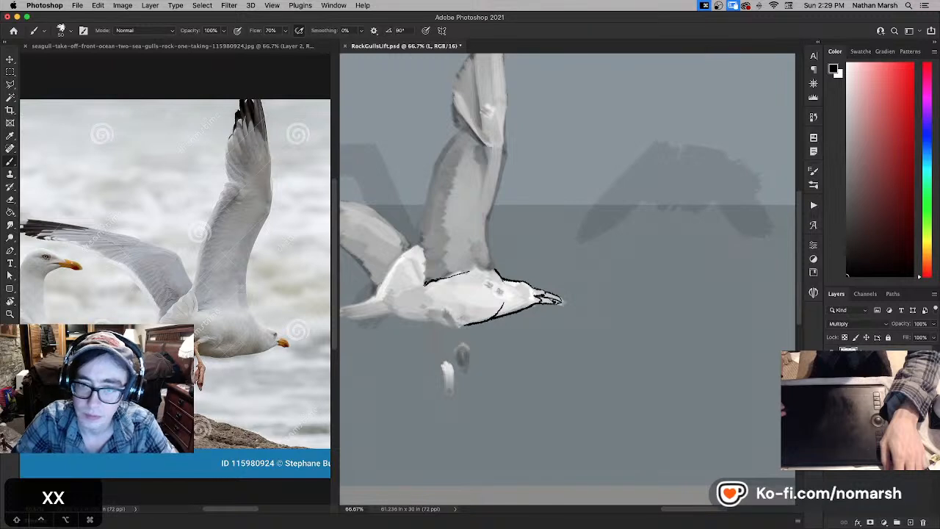
- Lighten the gull paint on Layer 7 copy with Hue/Saturation, setting Lightness to +65
click(832, 374)
click(833, 374)
click(875, 373)
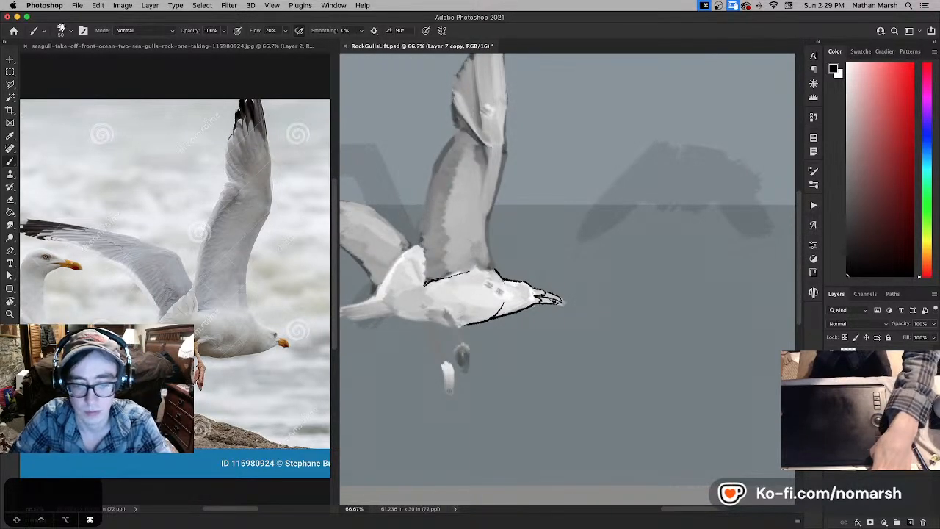
key(super+u)
drag(512, 127, 543, 128)
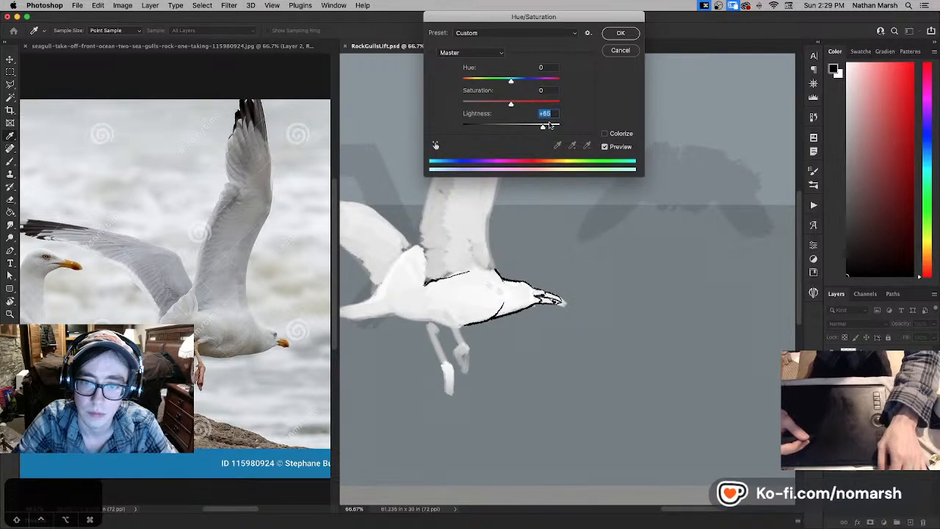
click(621, 33)
- Try inking the gull's eye on the Multiply linework layer, alternating black strokes with white clean-up
key(e)
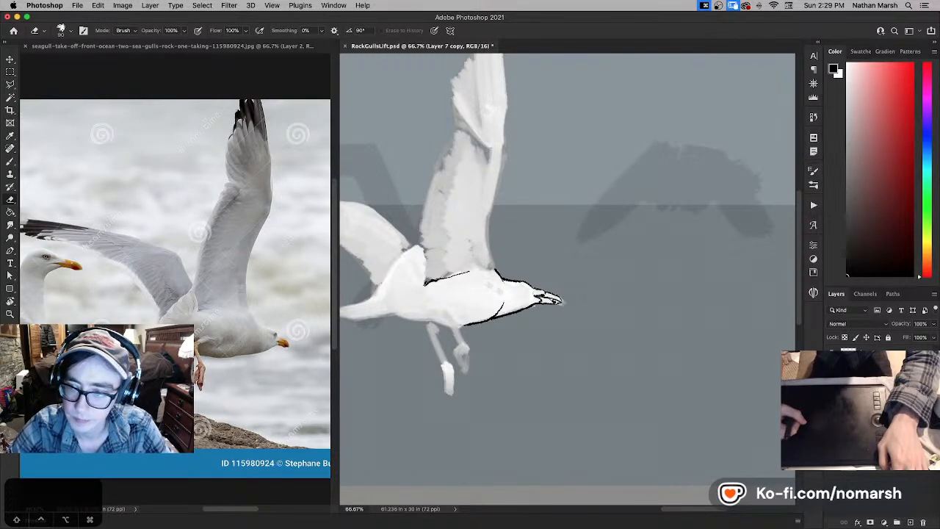
key(b)
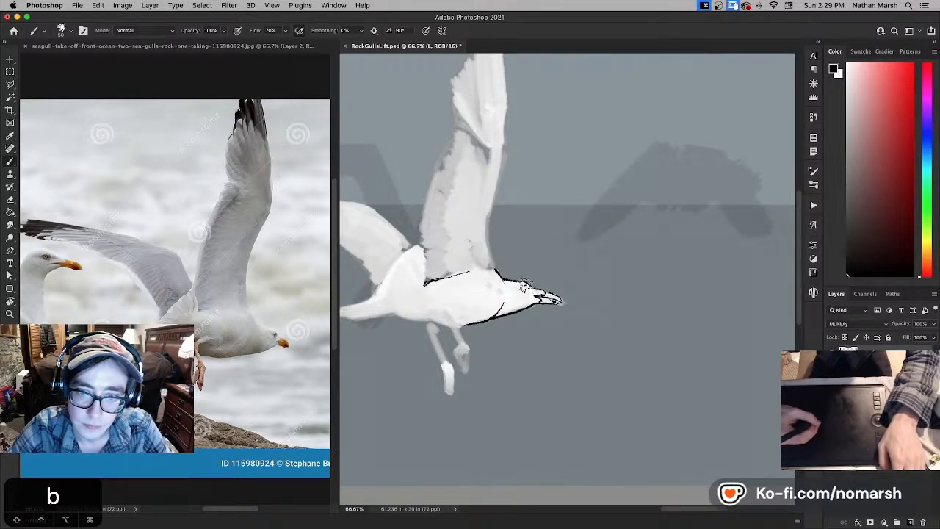
key(super+z)
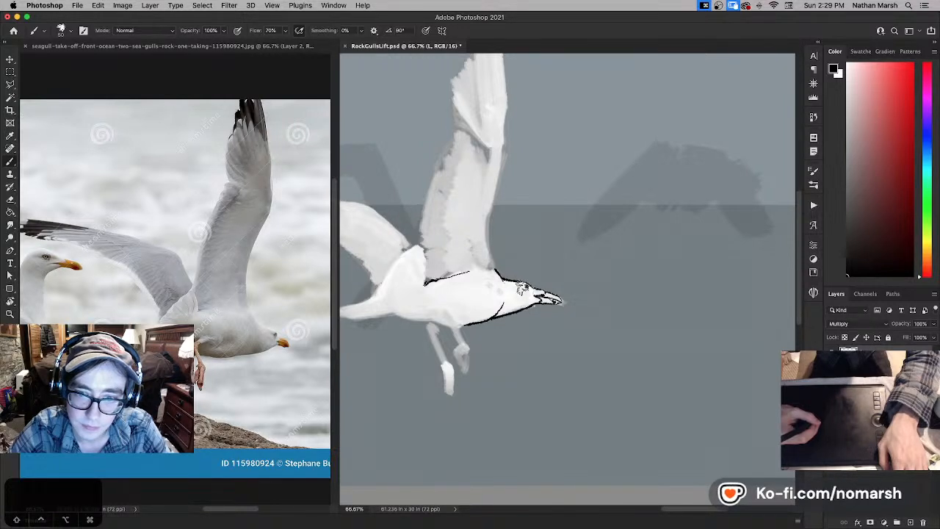
key(x)
key(x)
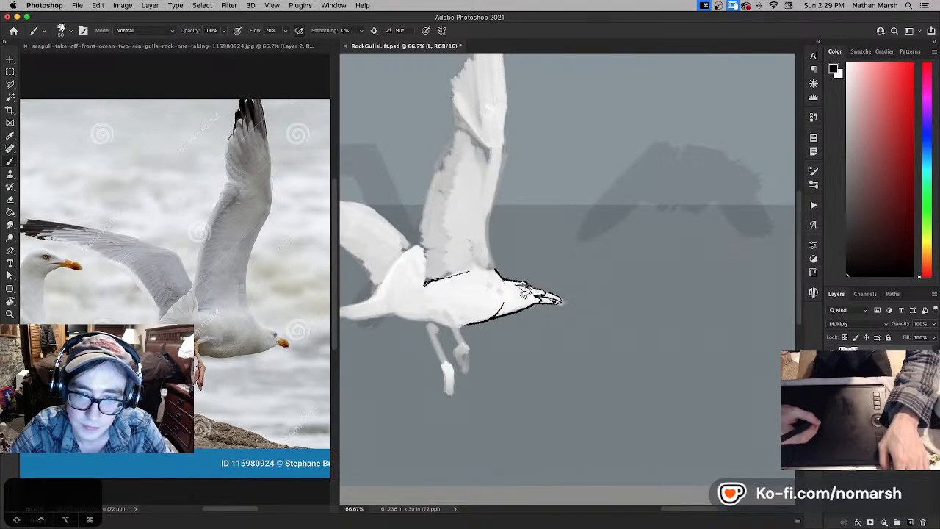
key(x)
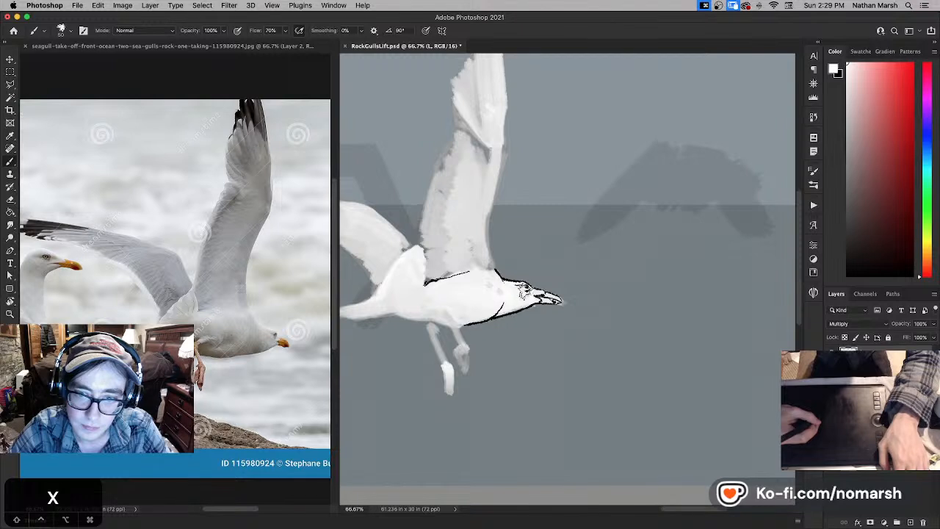
key(x)
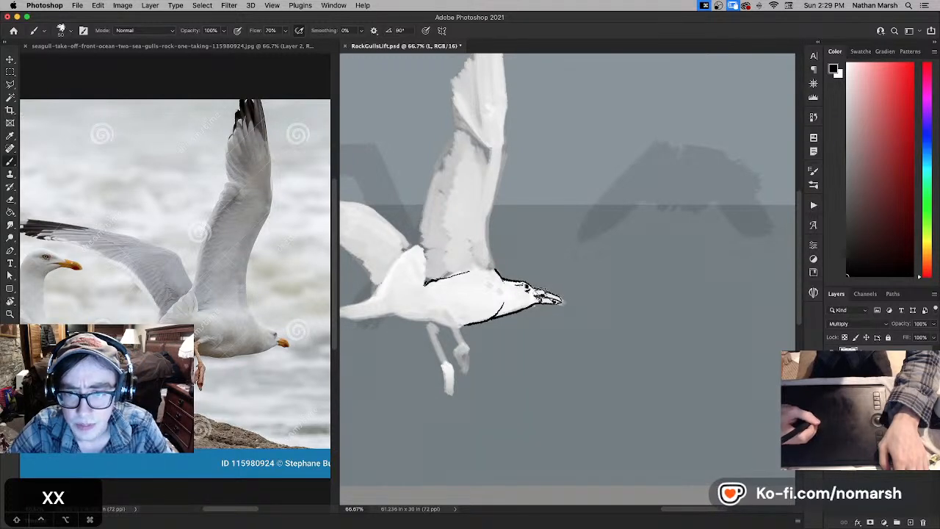
- Erase the inked eye and crown line, and rework the base of the upper beak with white and black strokes
key(e)
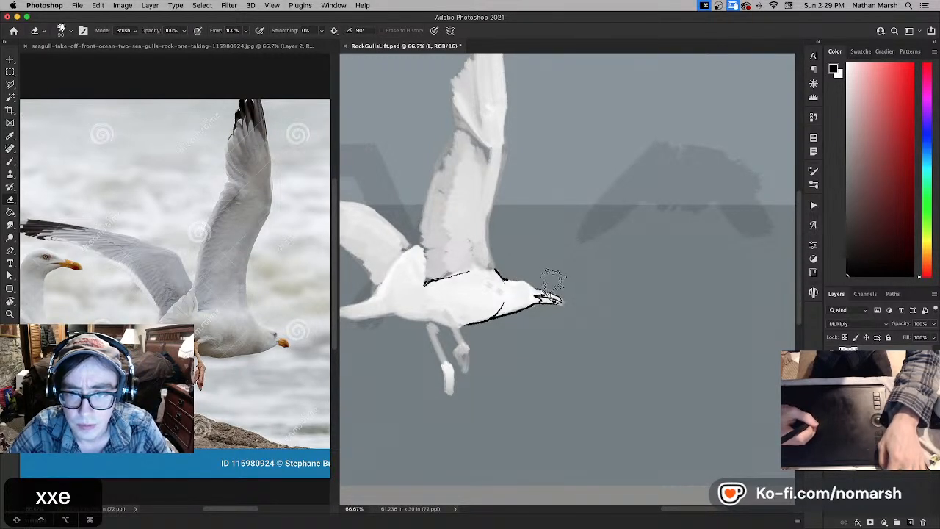
key(b)
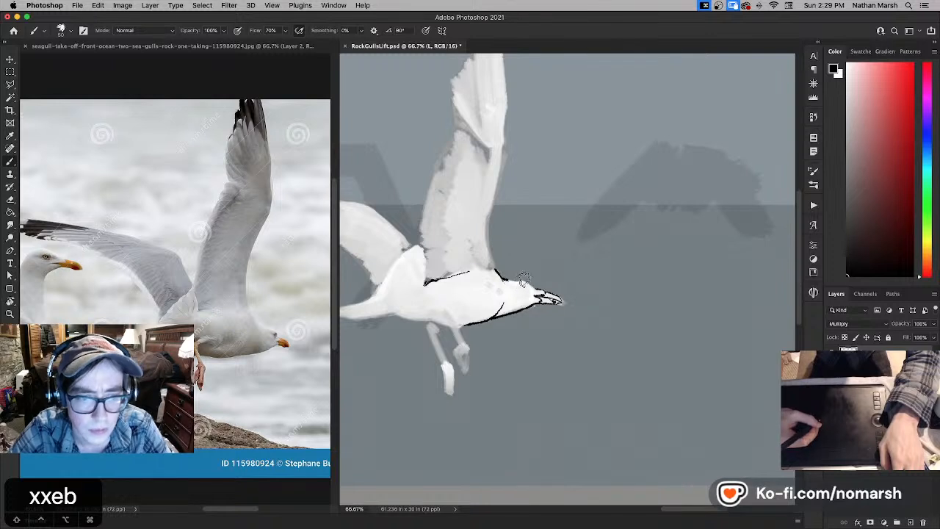
key(x)
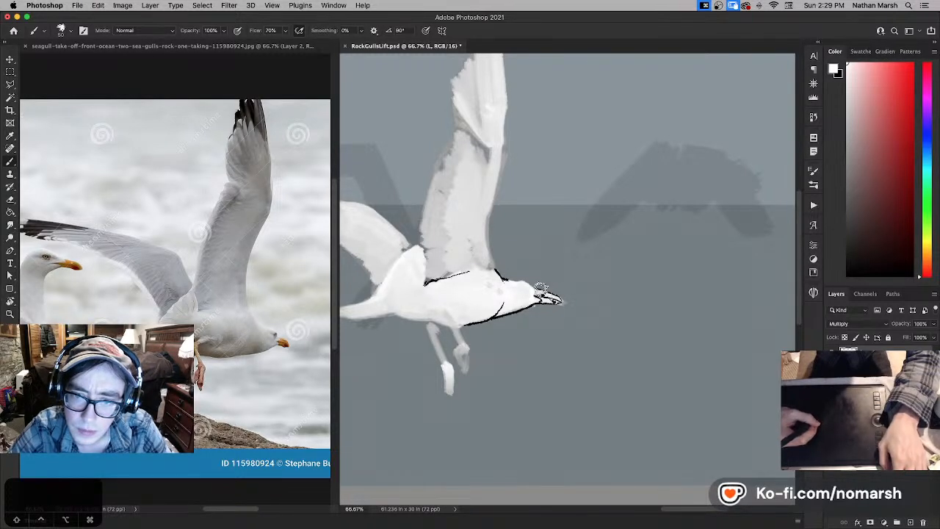
key(x)
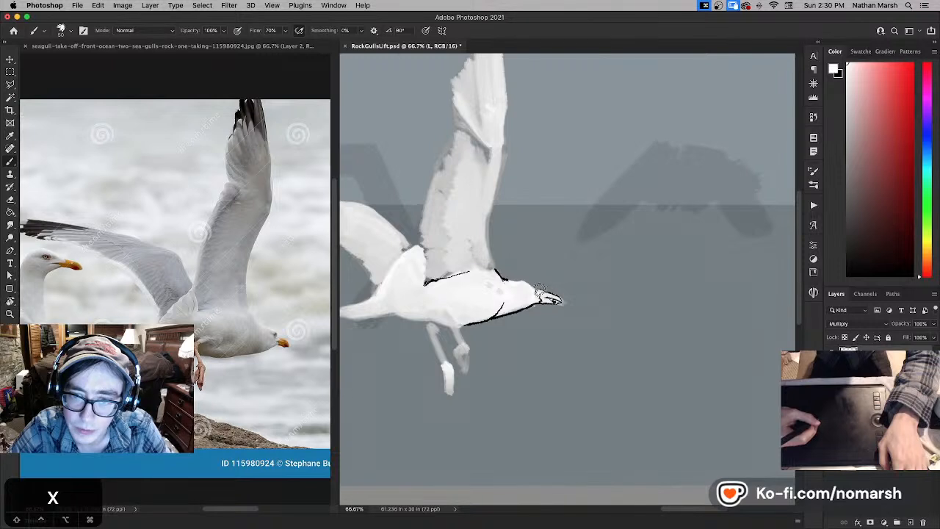
key(x)
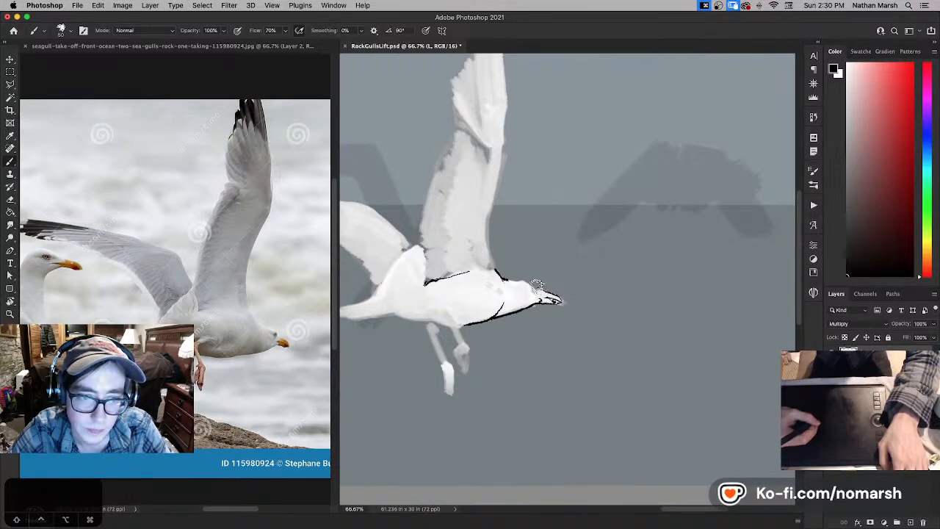
key(super+z)
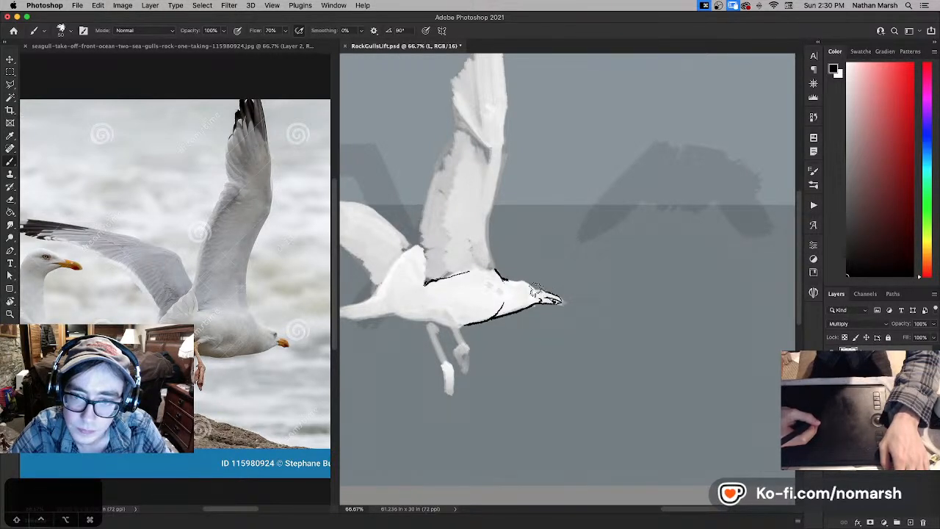
- Tidy the beak's inner and outer linework with alternating white and black strokes
key(x)
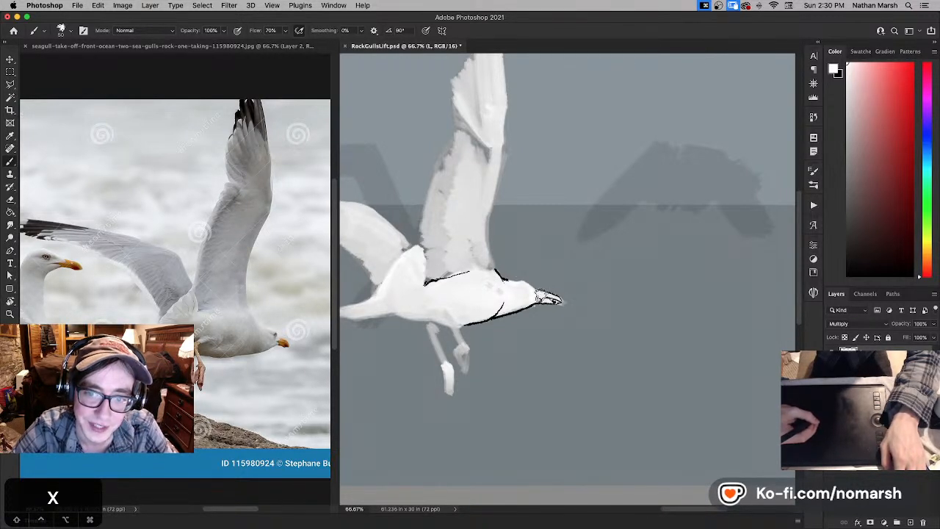
key(x)
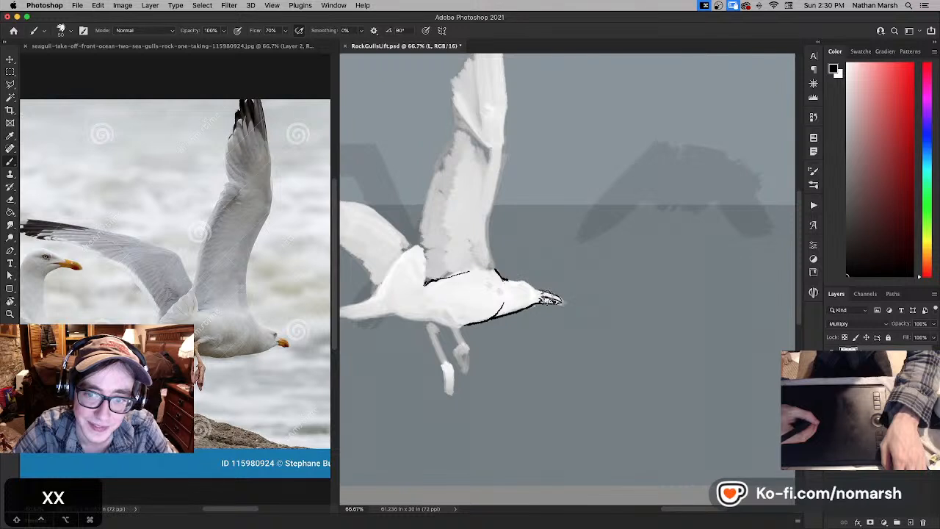
key(x)
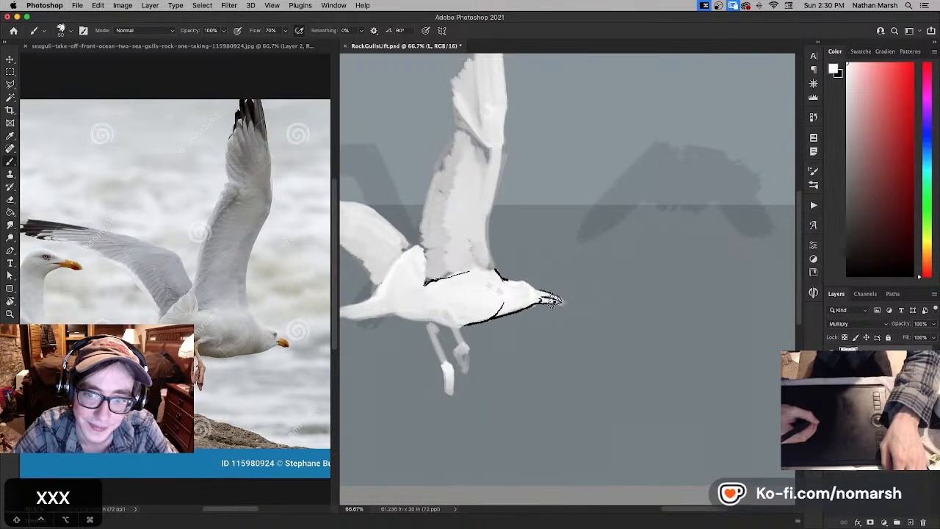
key(x)
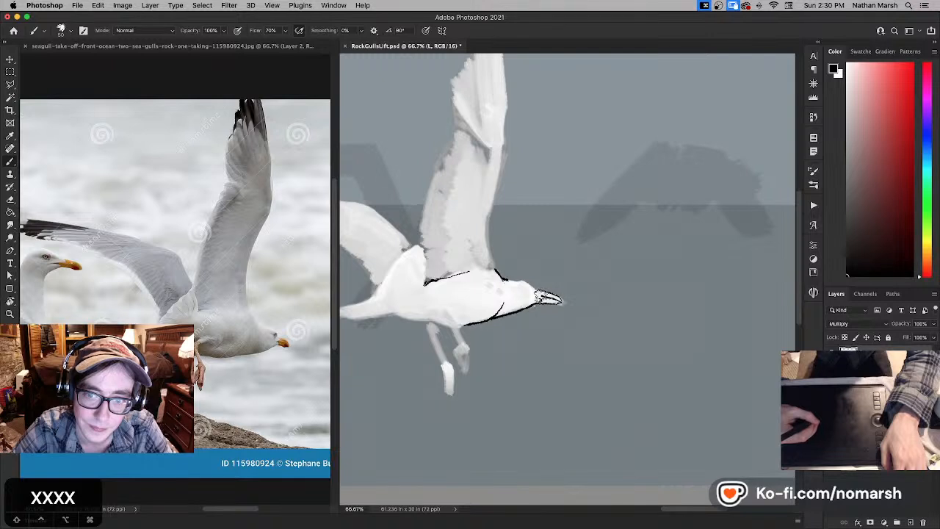
- Try re-inking a thin black line over the gull's crown, undoing unsatisfactory strokes
key(super+z)
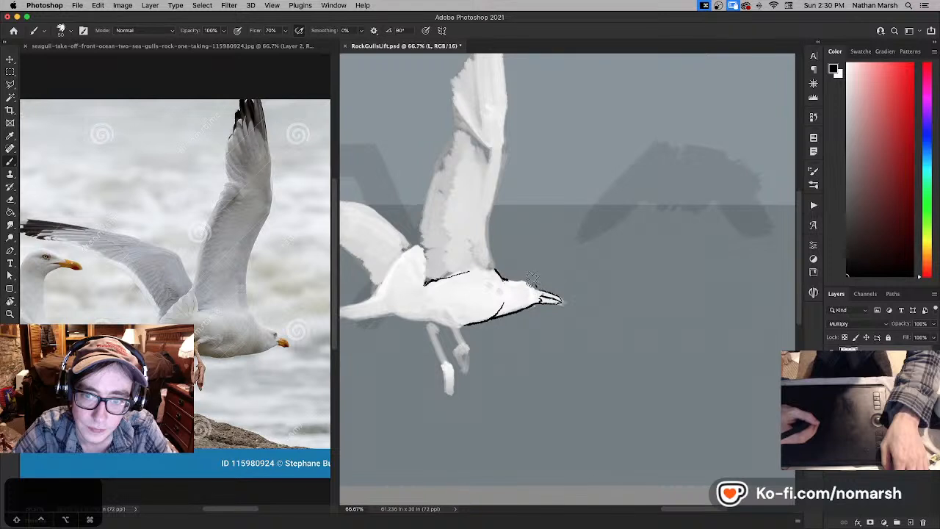
key(super+z)
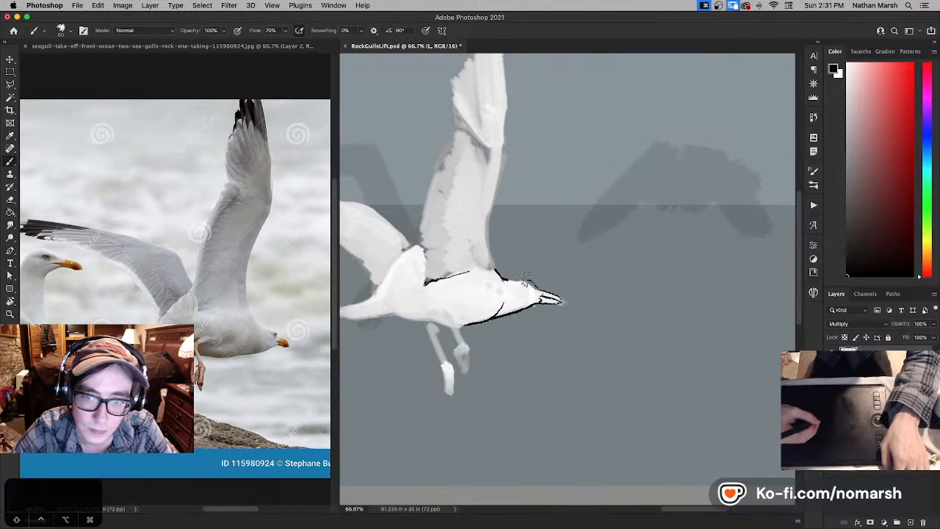
key(x)
key(x)
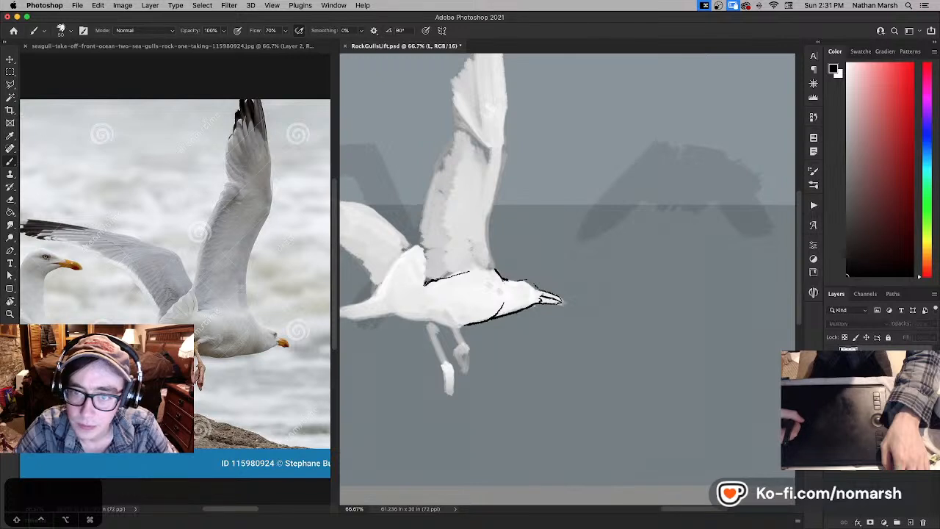
- Erase the re-inked crown line from the Multiply linework layer
click(833, 356)
click(832, 356)
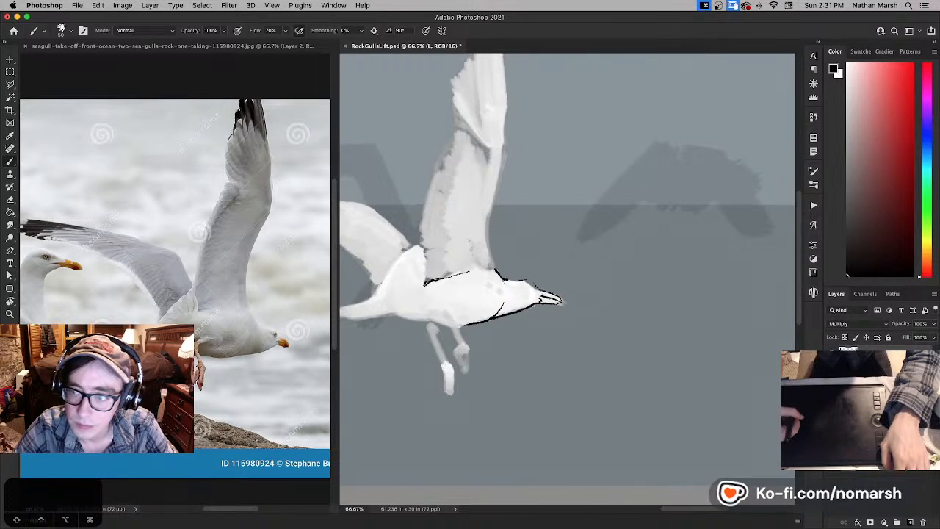
click(875, 373)
key(x)
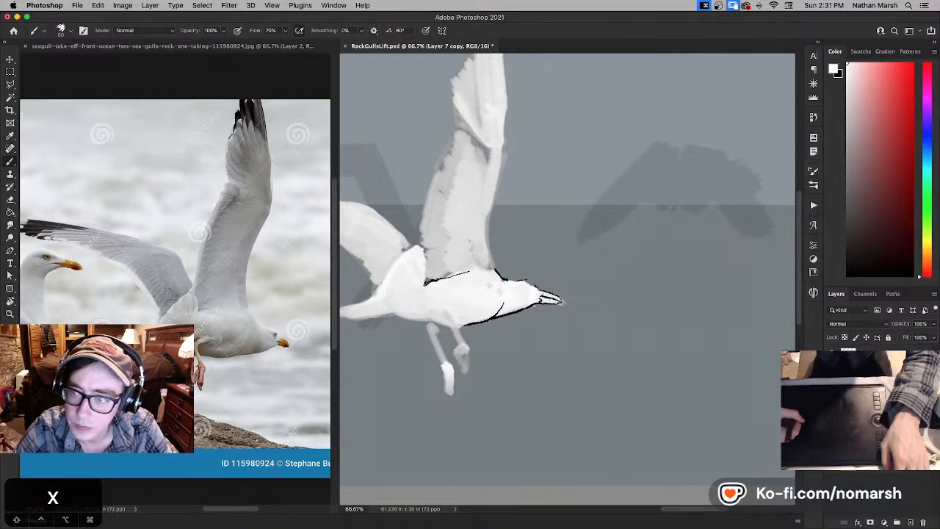
key(e)
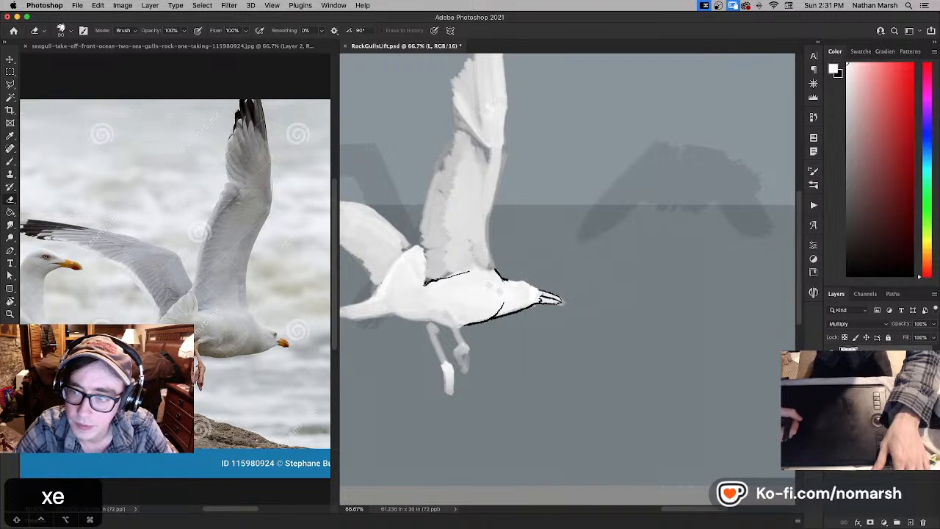
- Reshape the gull's forehead on Layer 7 copy with white paint, trimming the edge with a smaller eraser
key(b)
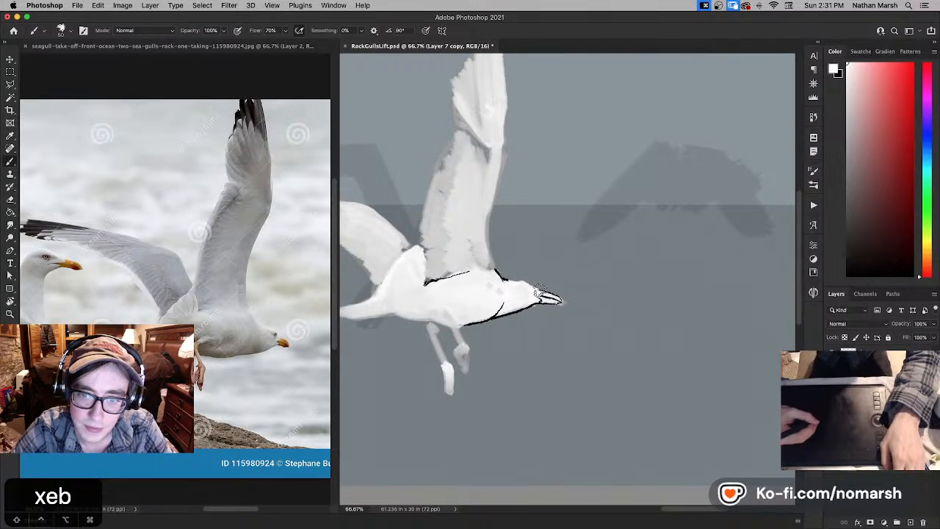
key(super+z)
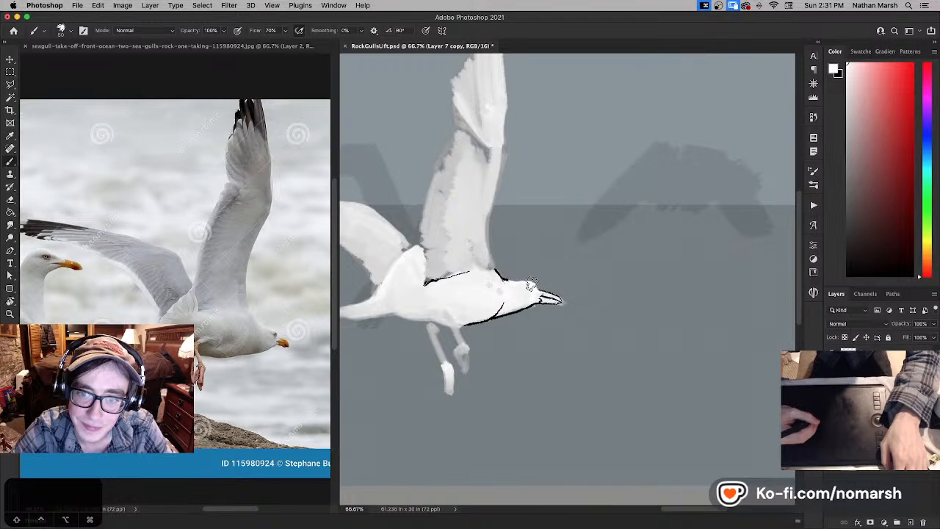
key(e)
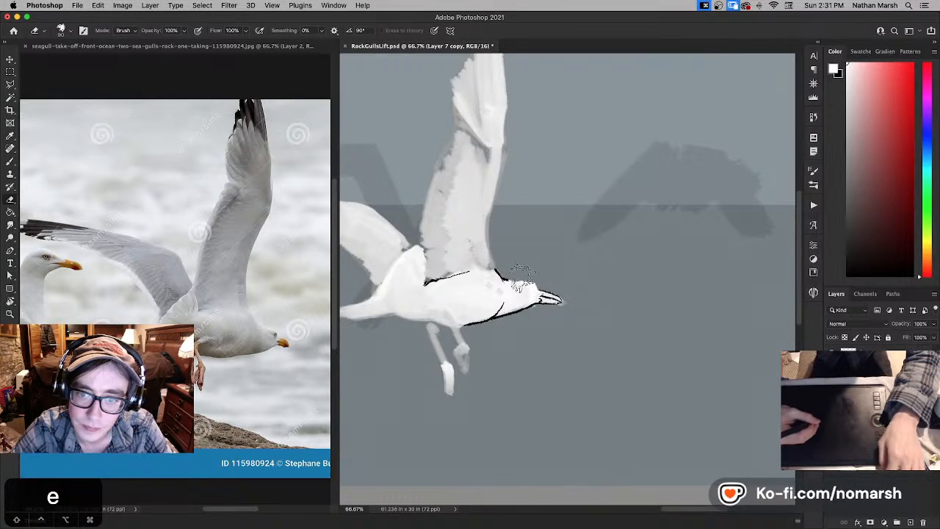
key(bracketleft)
key(bracketleft)
key(bracketleft)
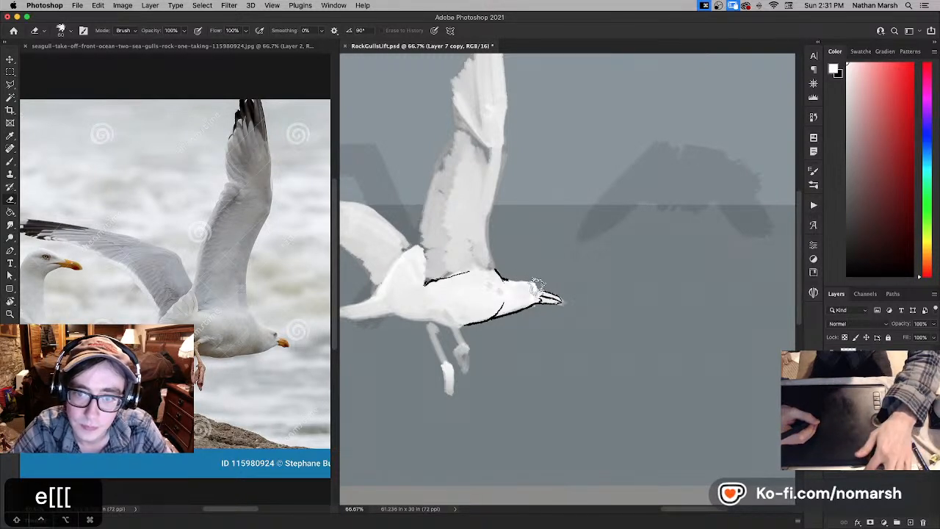
- Touch up the forehead above the beak by erasing stray ink and painting white, undoing unsatisfactory strokes
key(b)
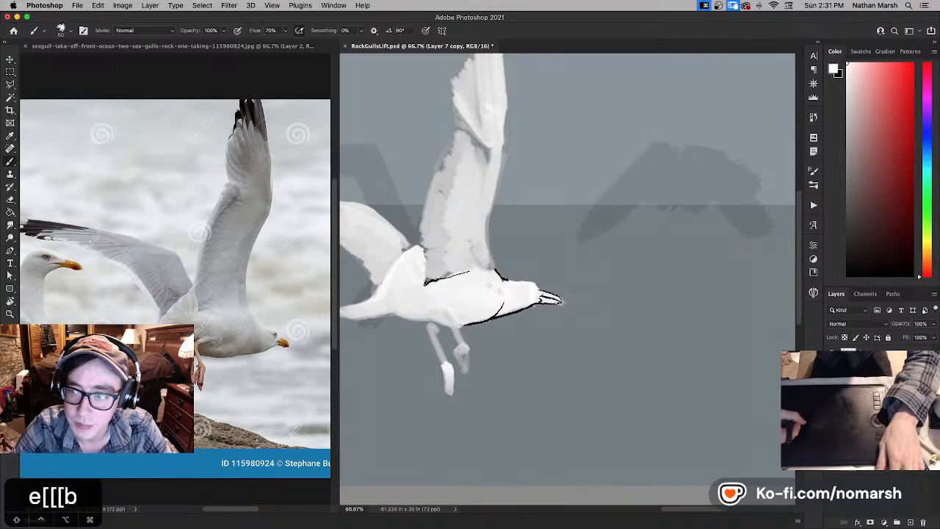
key(e)
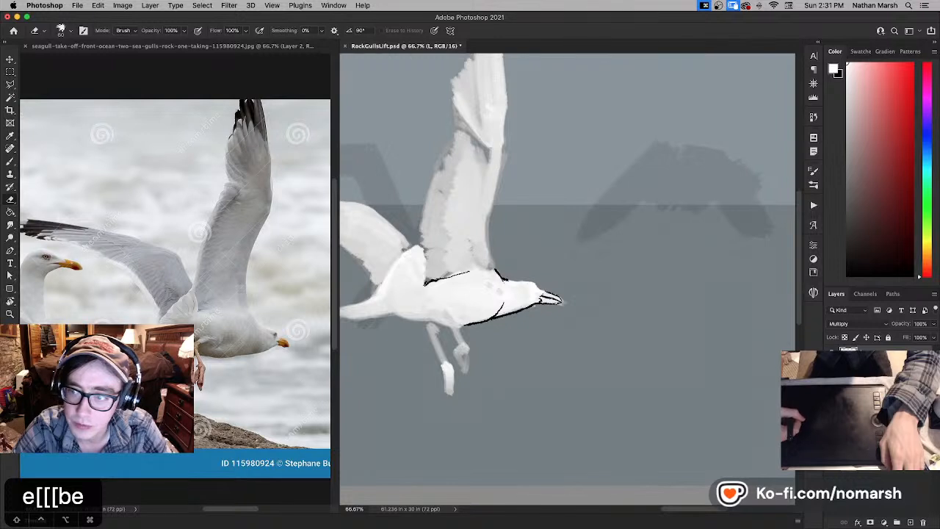
key(b)
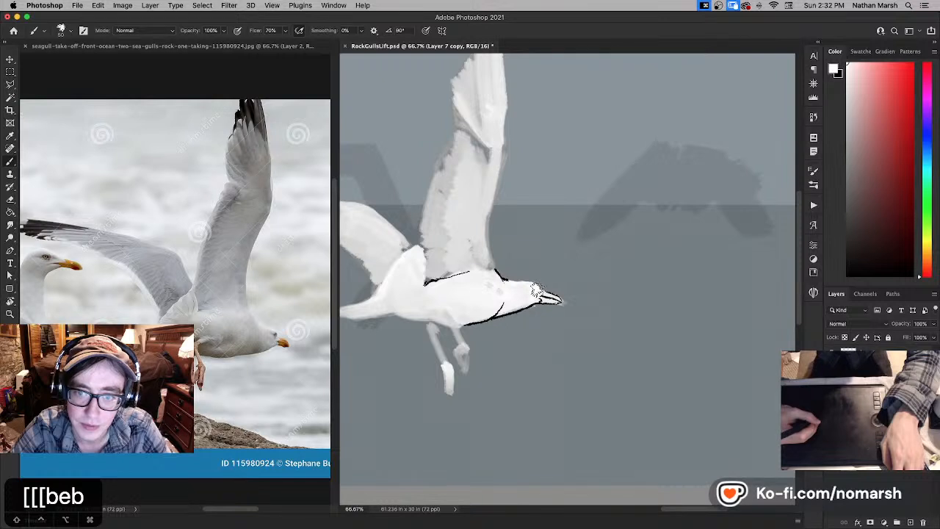
key(super+z)
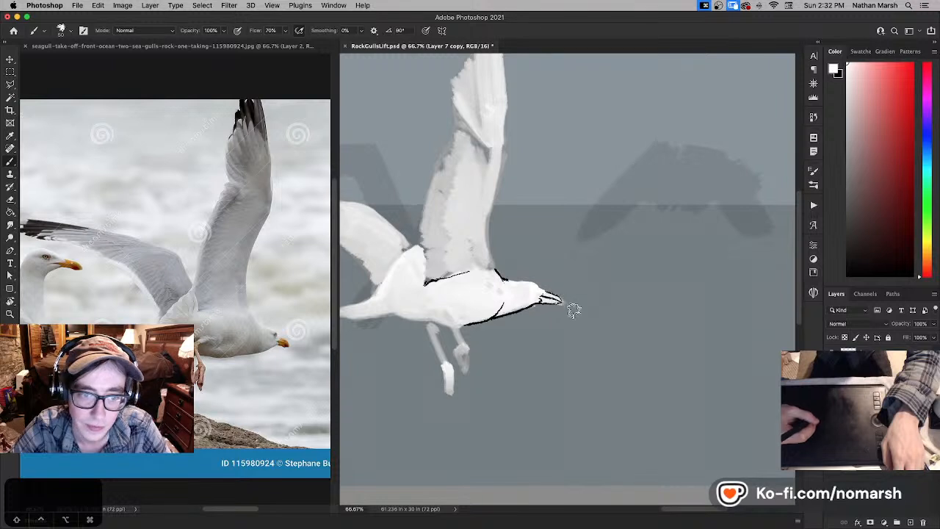
- Refine the black line where the upper beak meets the forehead on the Multiply linework layer, erasing stray ink
click(874, 354)
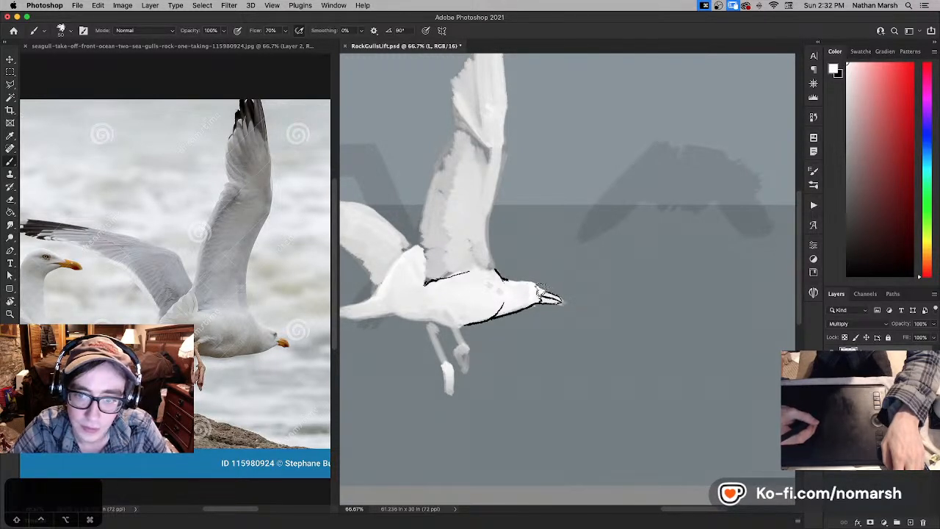
key(super+z)
key(e)
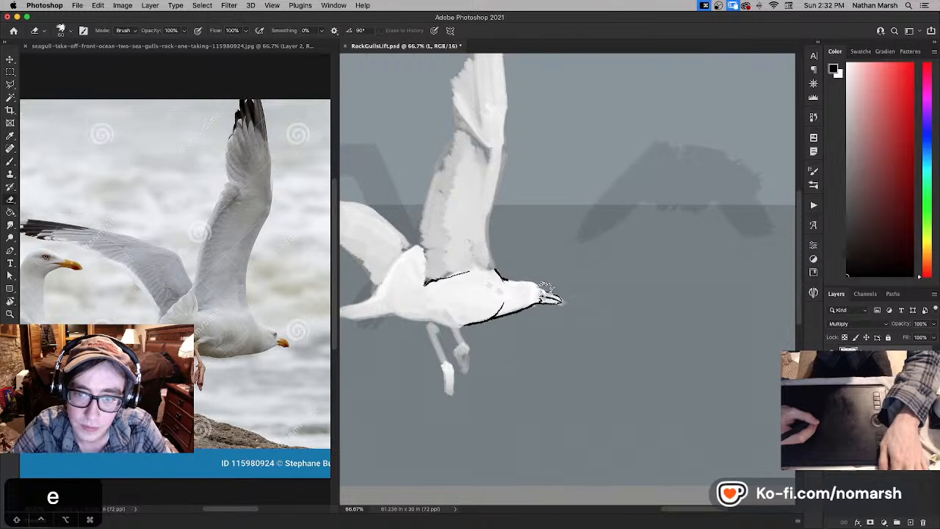
key(b)
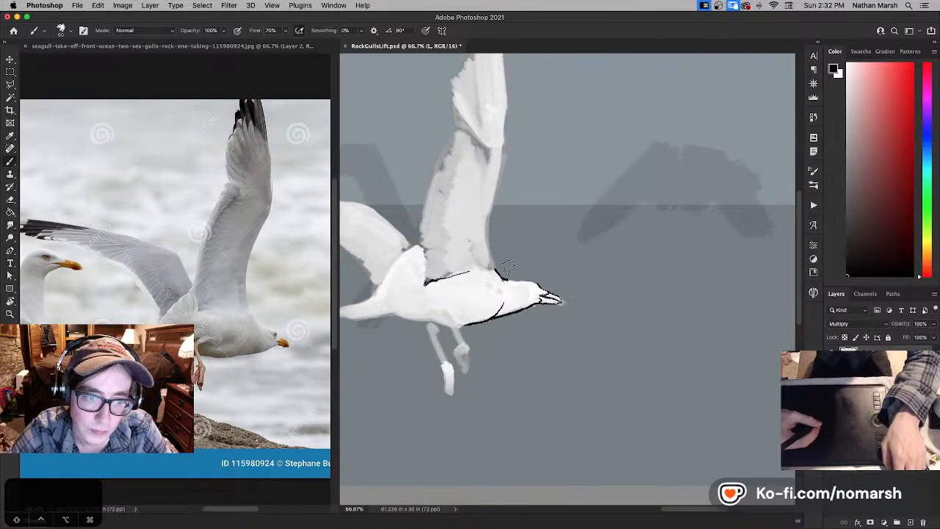
- Ink the gull's crown line down to the beak and try a black eye mark near the forehead
key(super+z)
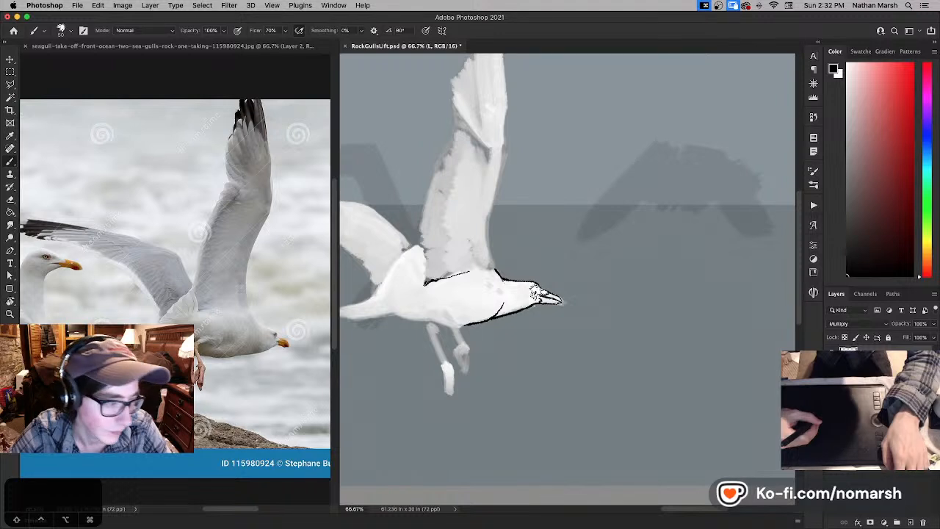
key(x)
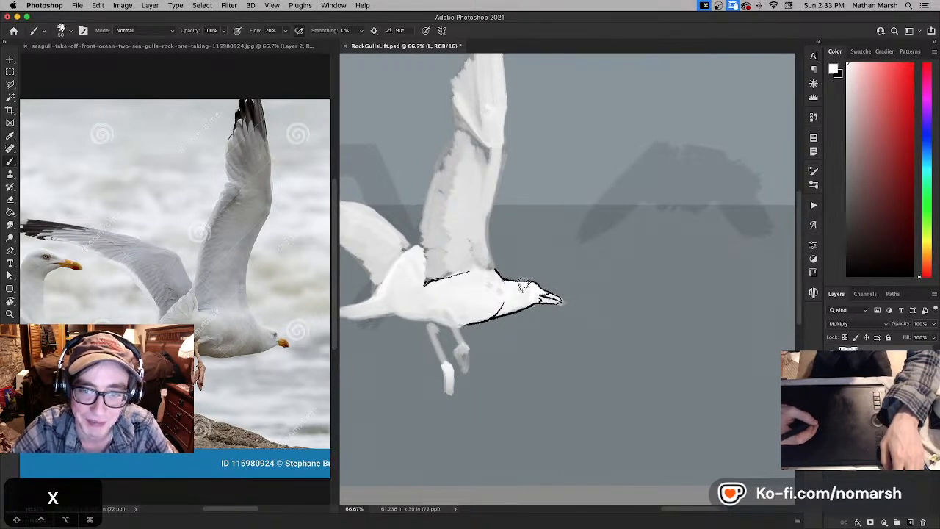
key(x)
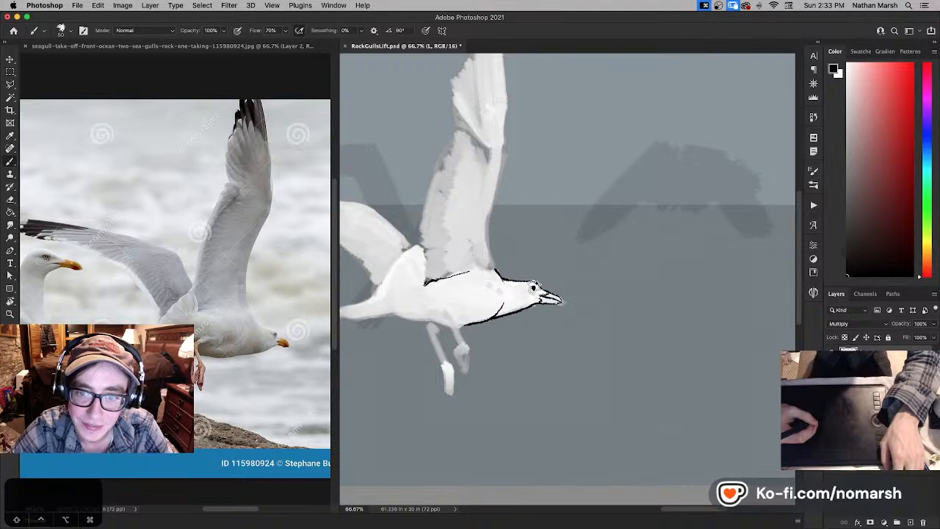
key(x)
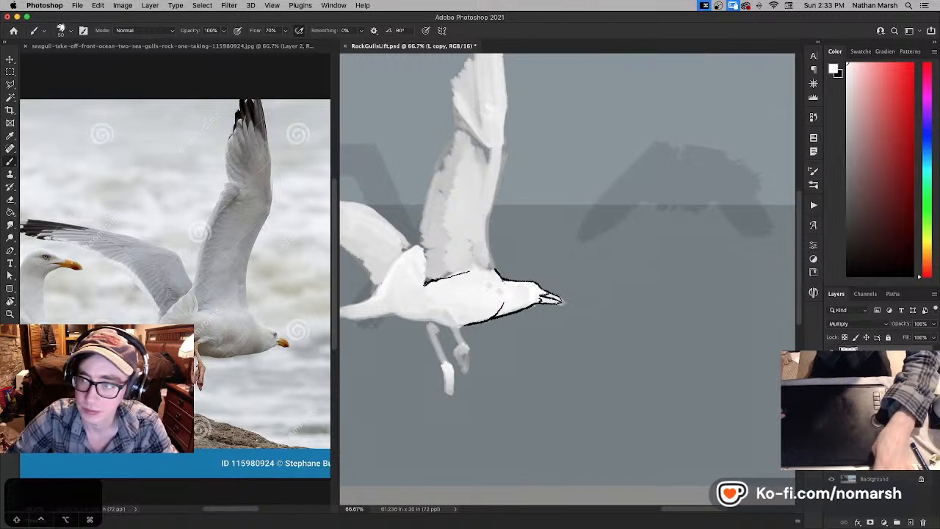
- Erase the forehead, chin and beak lines from the gull's Multiply linework layer
key(e)
mouse_move(518, 283)
mouse_down()
mouse_move(548, 293)
mouse_move(540, 308)
mouse_move(562, 300)
mouse_up()
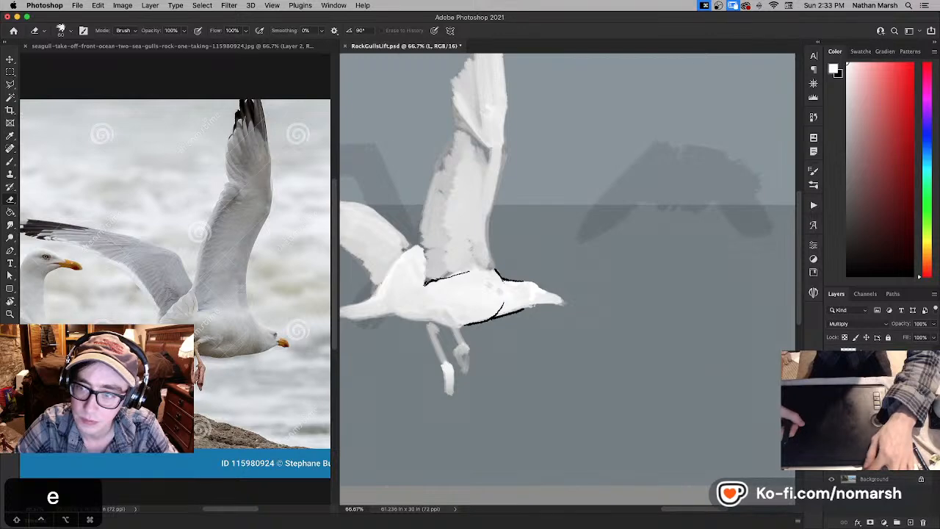
click(831, 408)
click(831, 408)
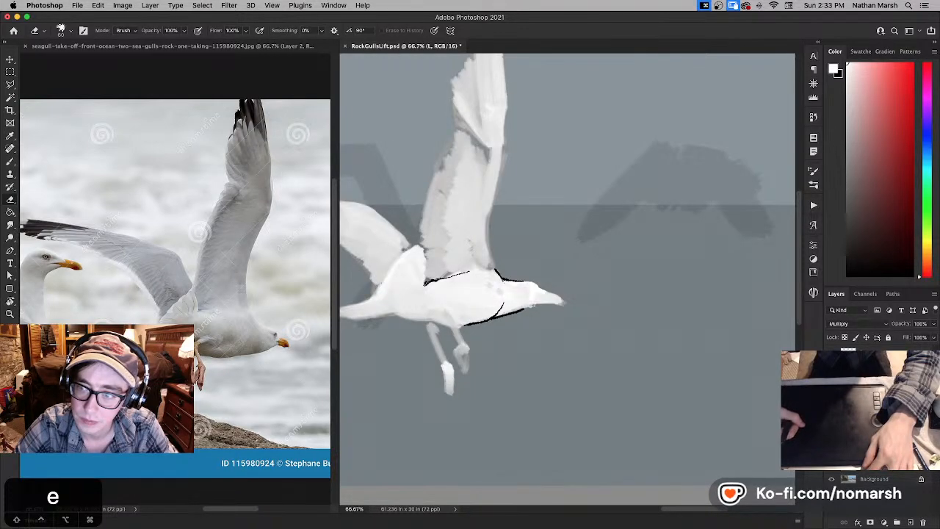
click(831, 356)
double_click(882, 355)
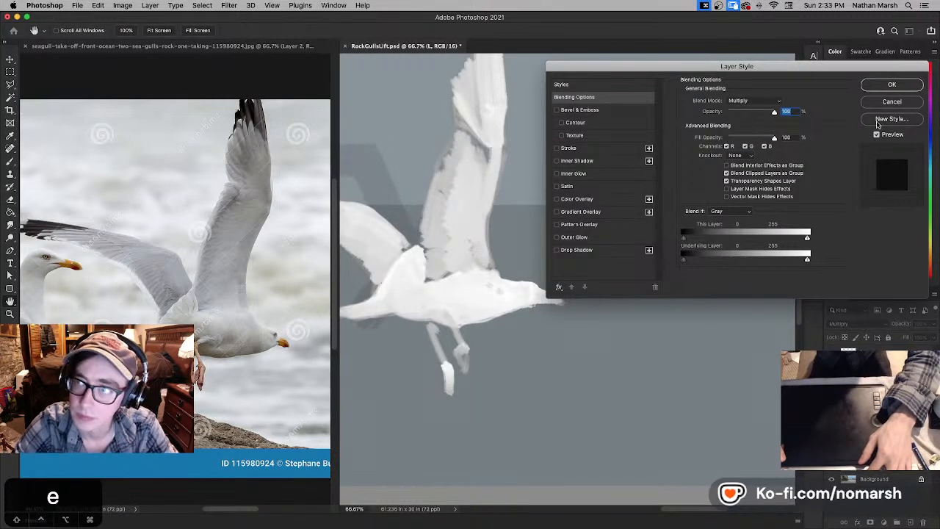
click(891, 101)
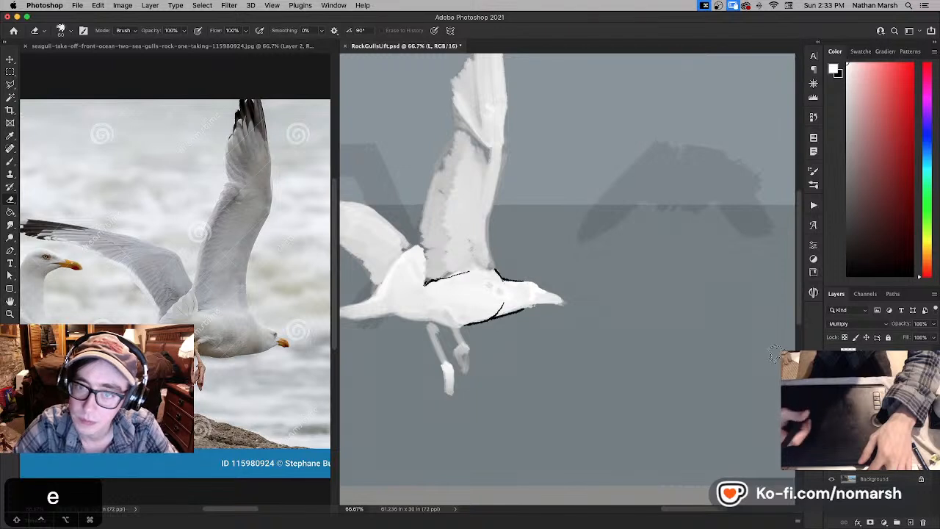
- Re-ink the throat line in black up to the base of the beak on the Multiply linework layer
key(b)
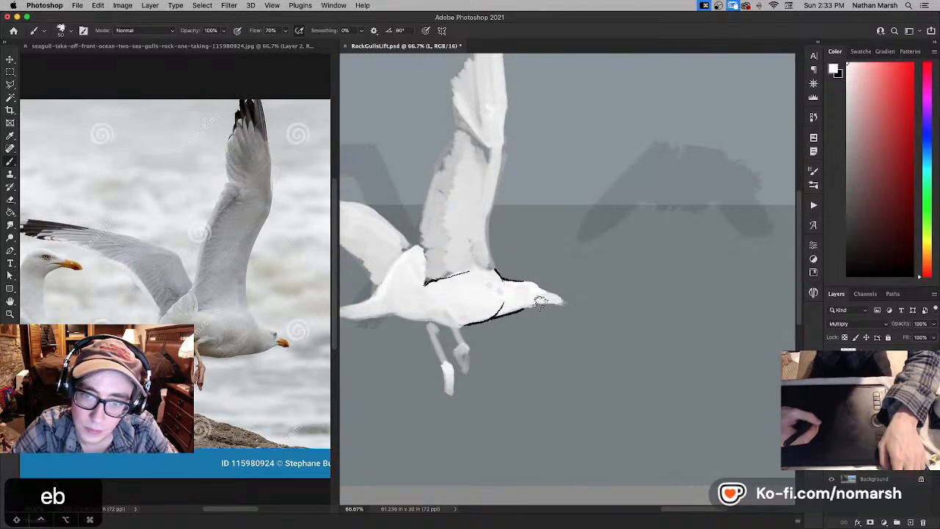
key(x)
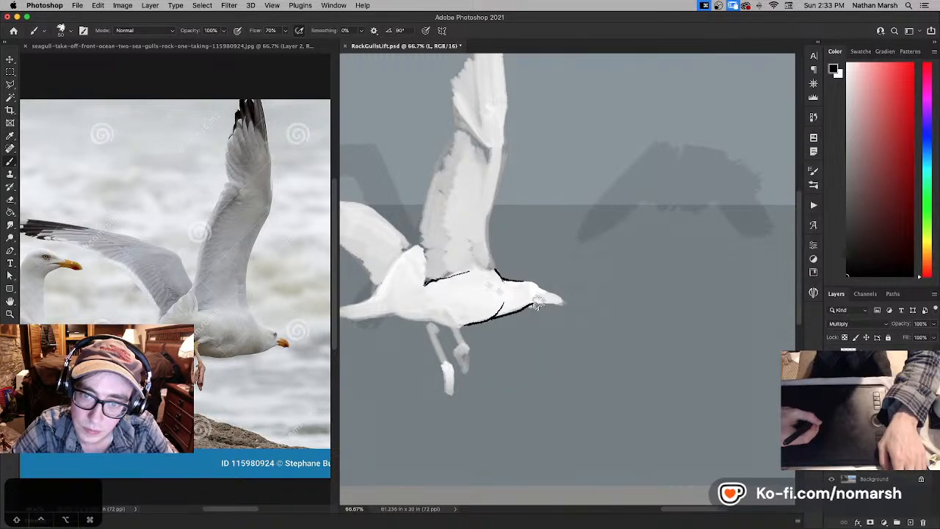
- Lower the white gull paint's layer opacity to 60% and reselect the Multiply linework layer
key(super+e)
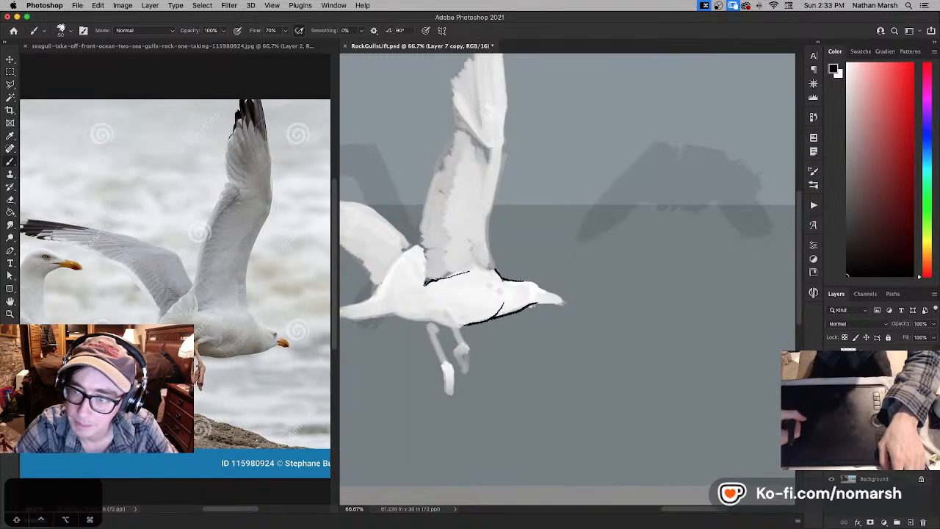
key(v)
key(3)
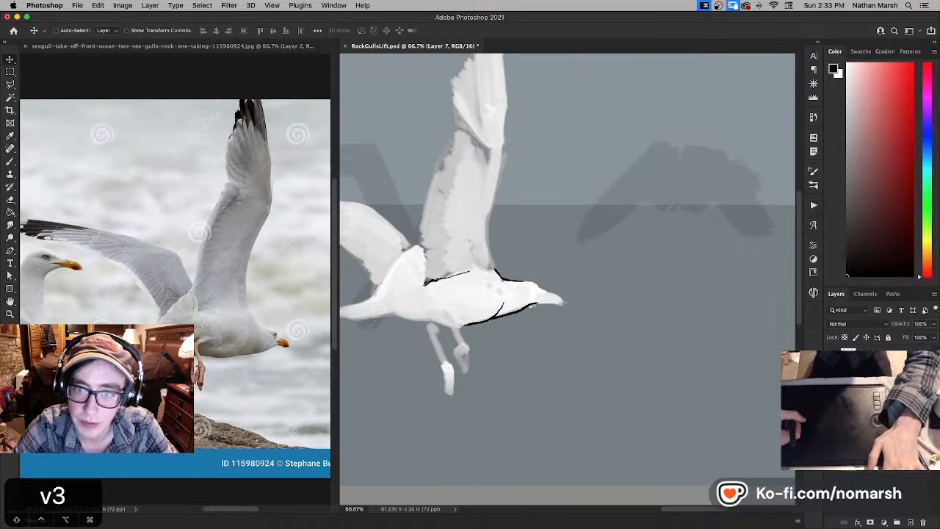
key(6)
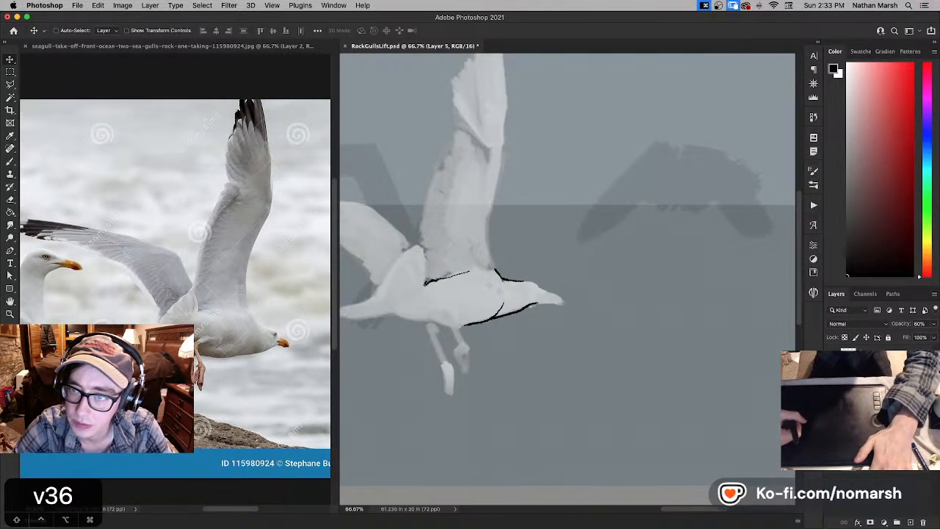
click(874, 411)
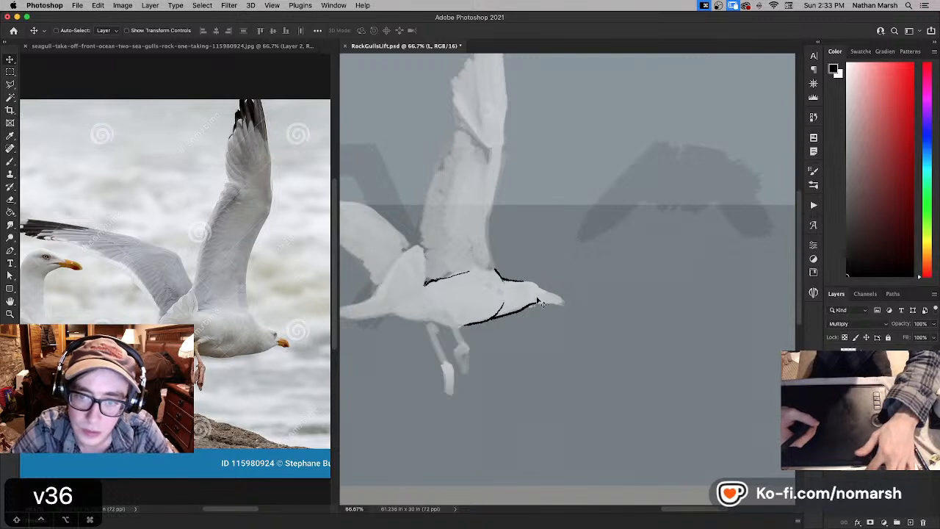
- Erase the old crown line and redraw the black nape line behind the head, adjusting the brush size
key(b)
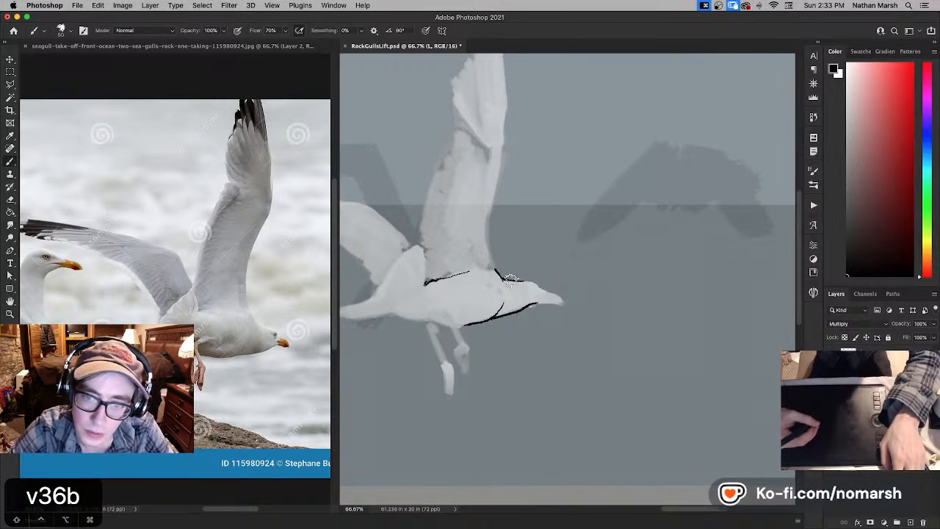
key(x)
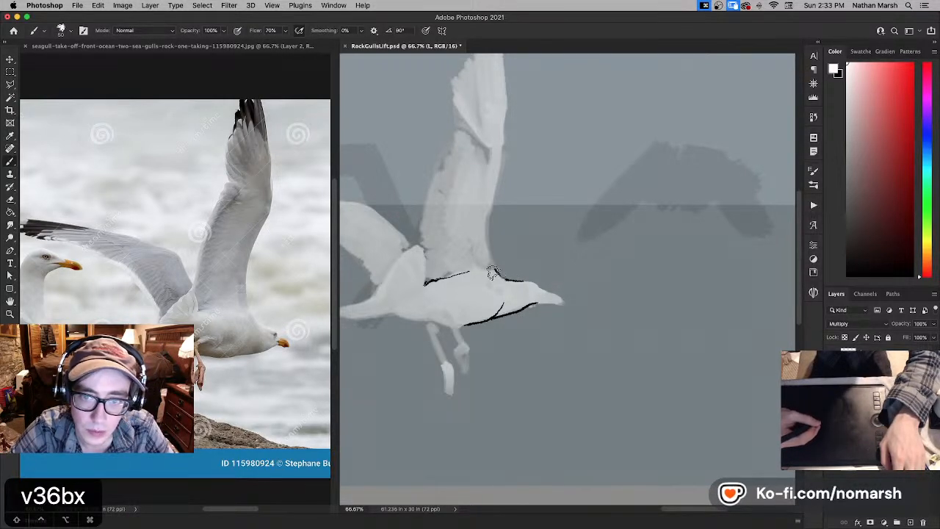
key(x)
key(super+z)
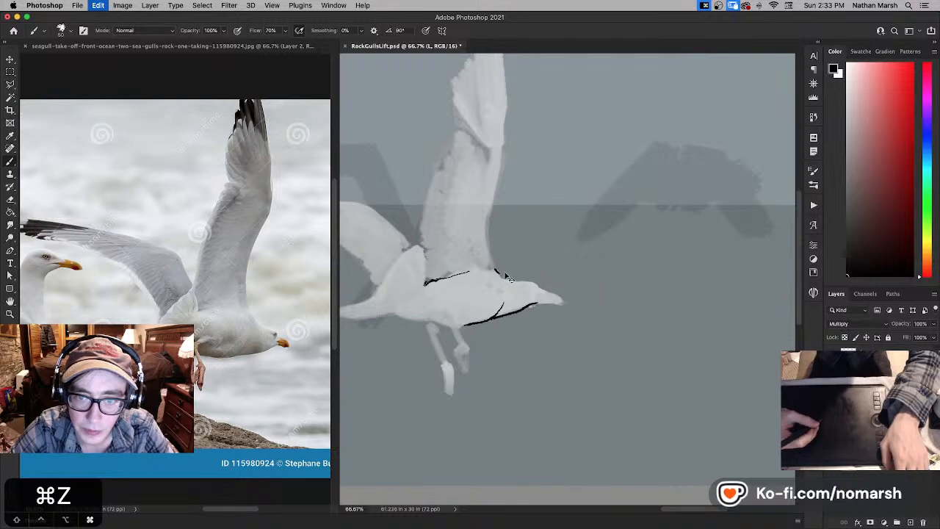
key(bracketright)
key(bracketright)
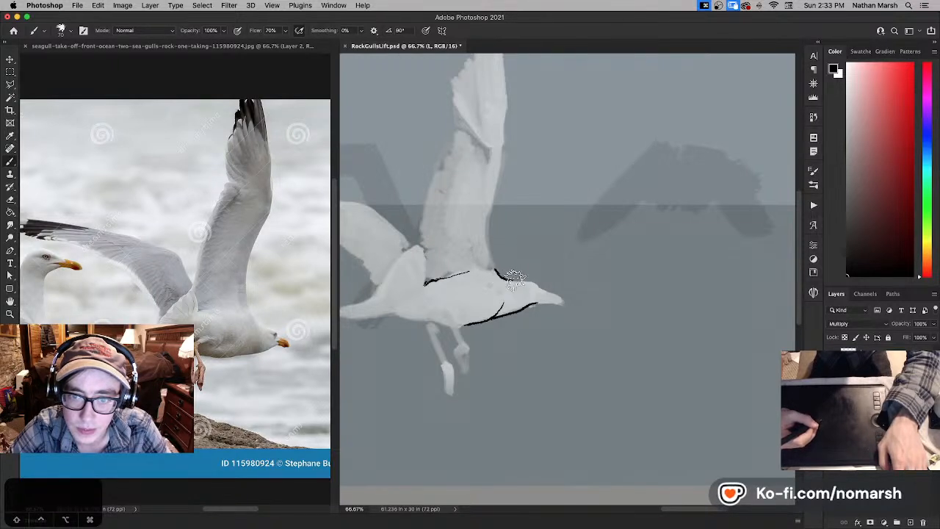
key(bracketleft)
key(bracketleft)
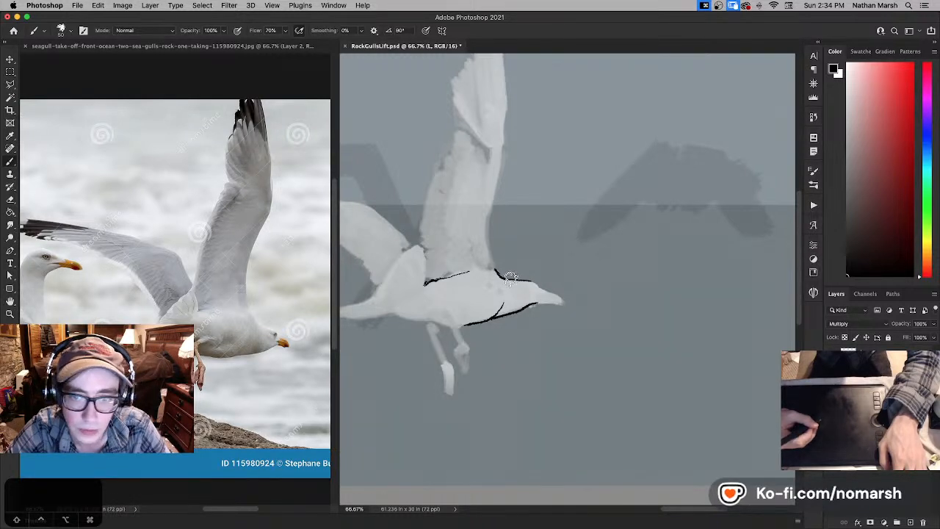
- Redraw the nape line from the wing base onto the crown, undoing unsatisfactory strokes
key(x)
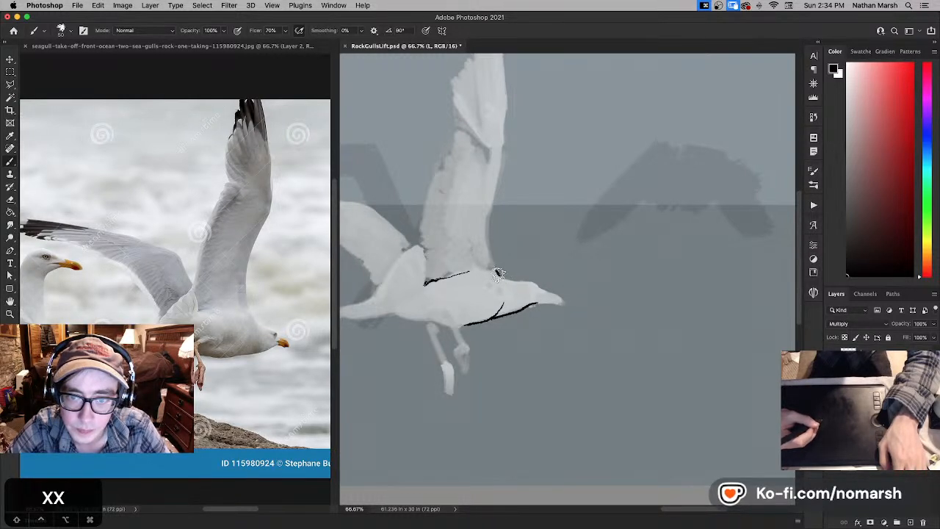
key(super+z)
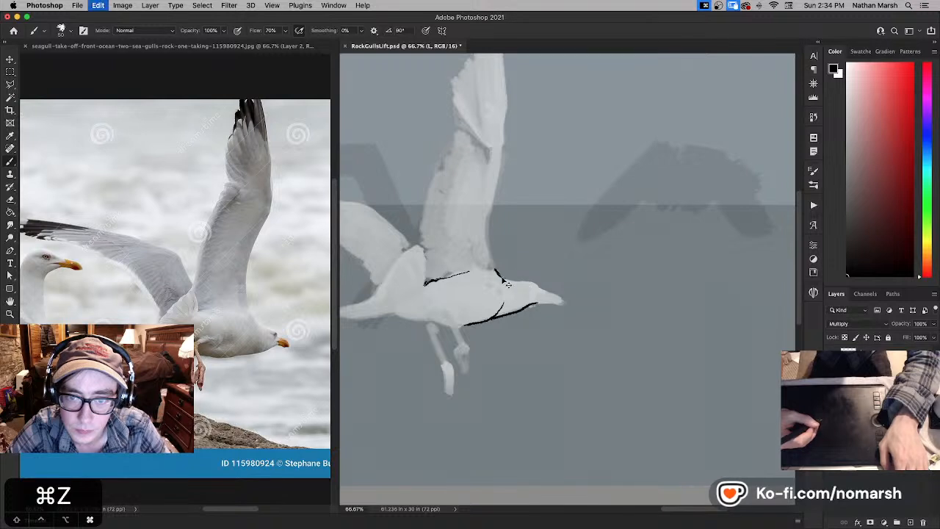
key(super+z)
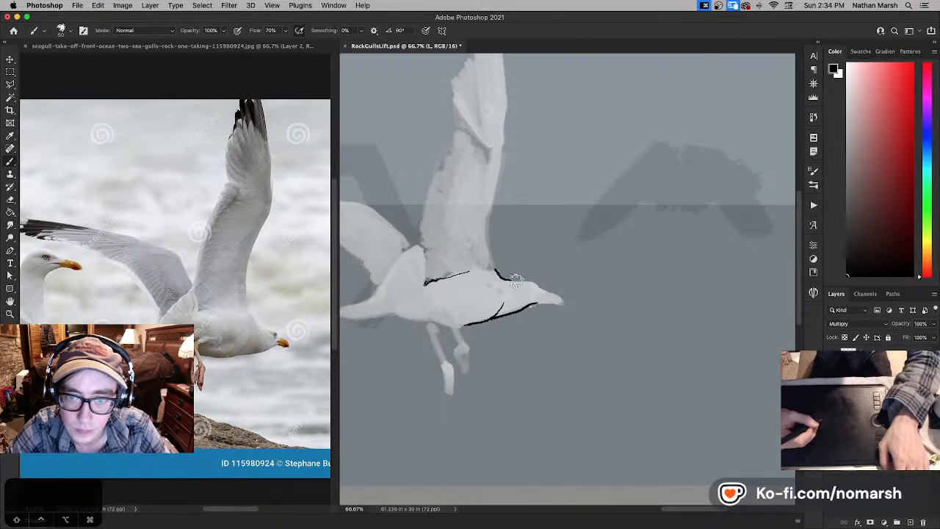
key(super+z)
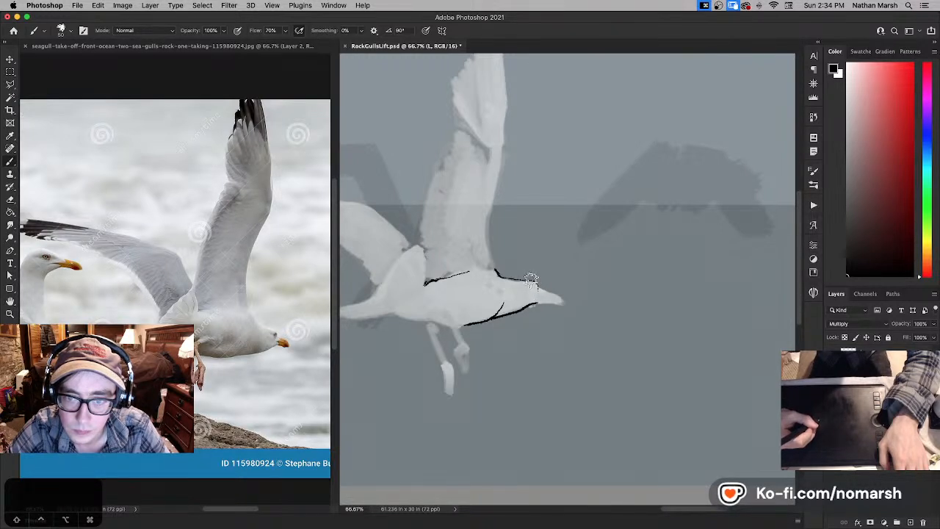
key(super+z)
- Refine the black crown line where it curves over the gull's forehead, alternating between black and white
key(x)
key(x)
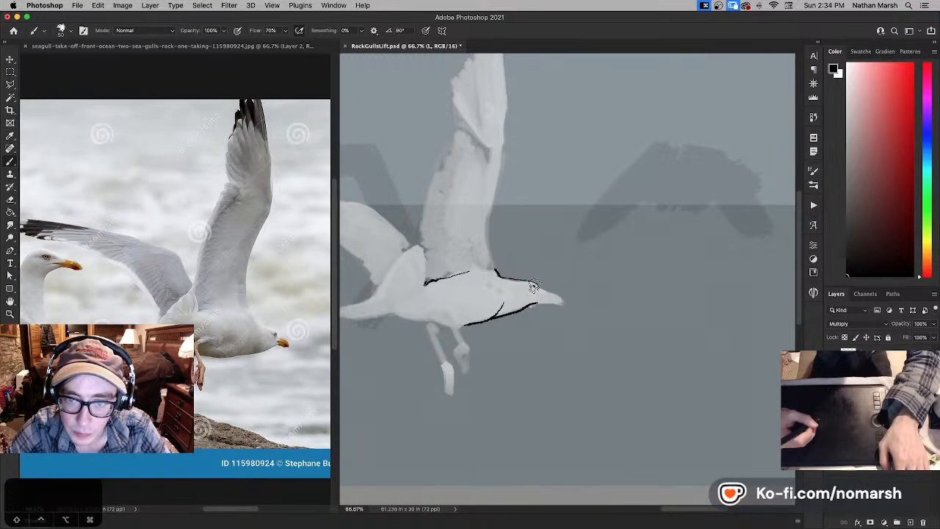
key(x)
key(x)
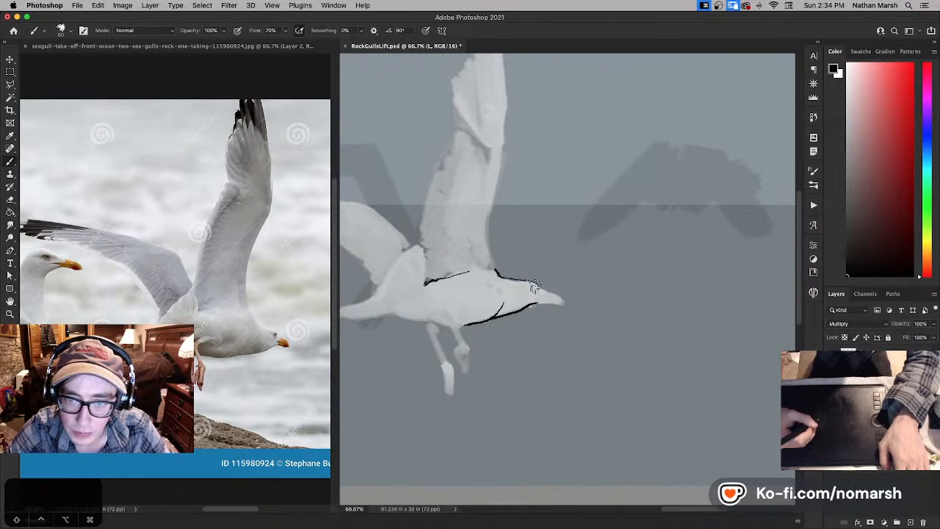
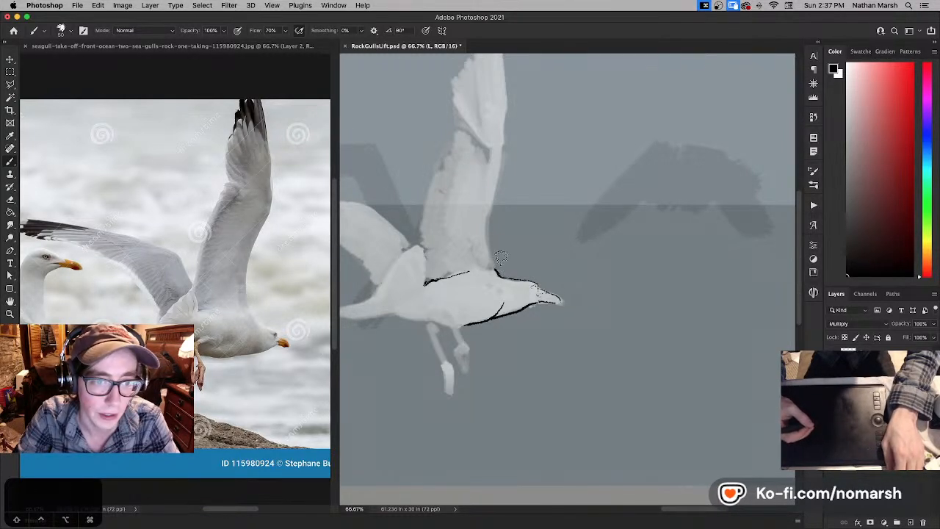
- Ink a black line from the nape up the raised wing's leading edge to the wrist, undoing unsatisfactory strokes
key(x)
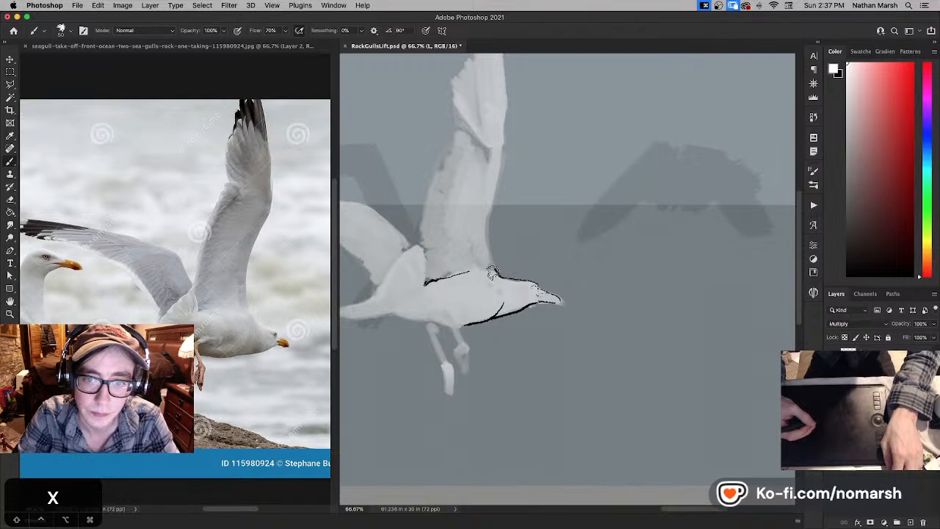
key(x)
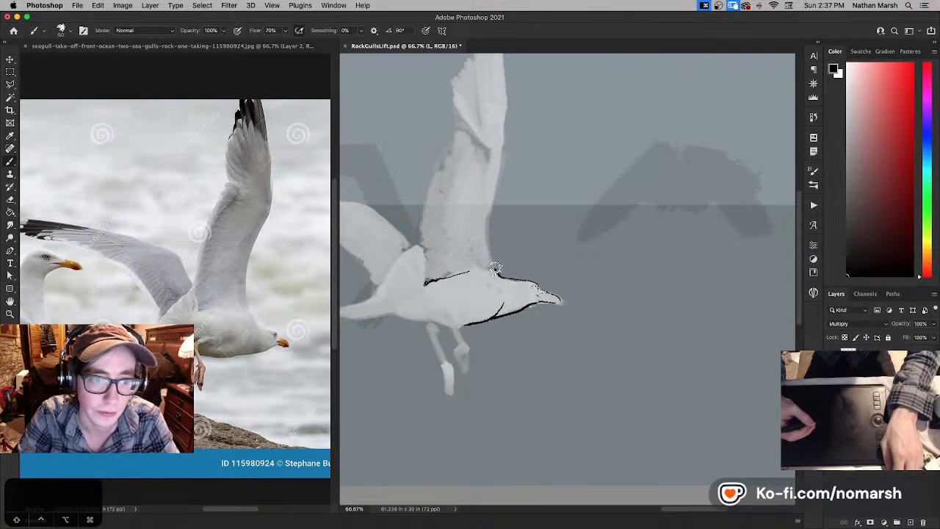
key(super+z)
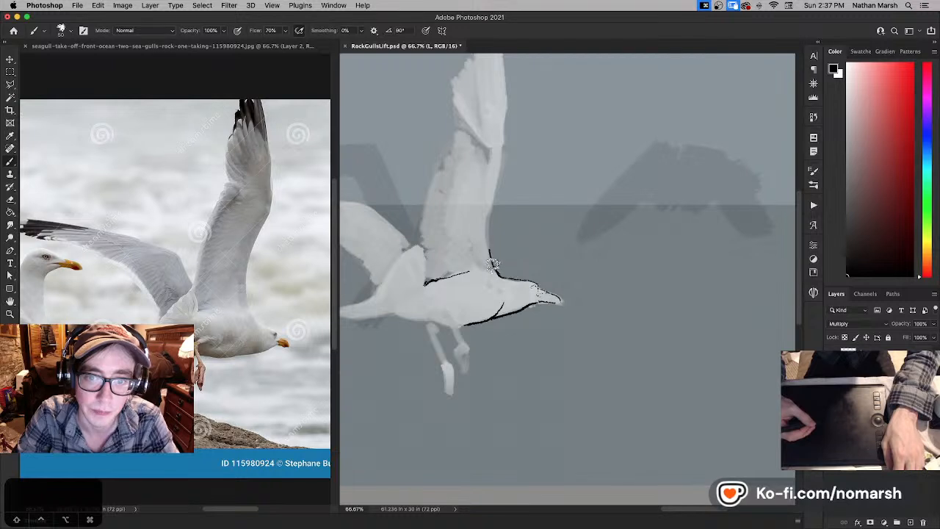
drag(488, 243, 487, 225)
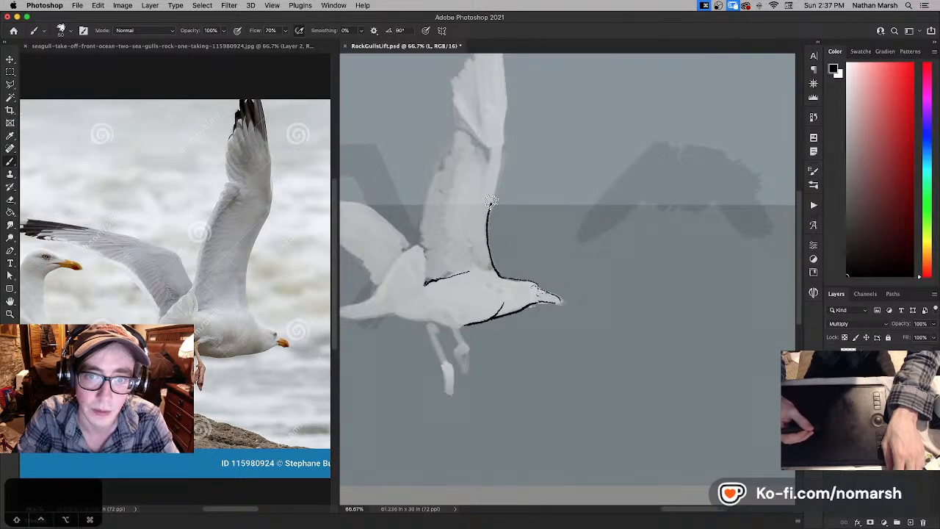
key(super+z)
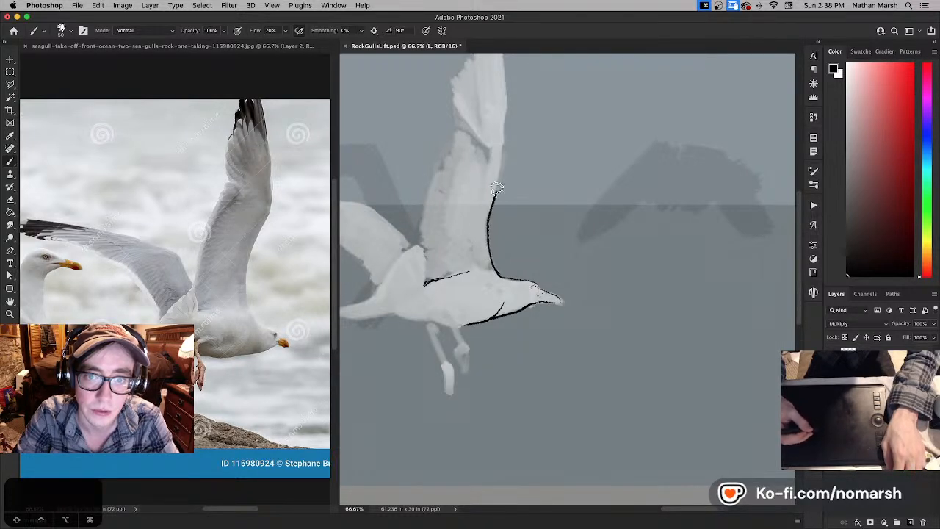
mouse_move(506, 150)
mouse_down()
mouse_move(508, 212)
mouse_move(502, 160)
mouse_up()
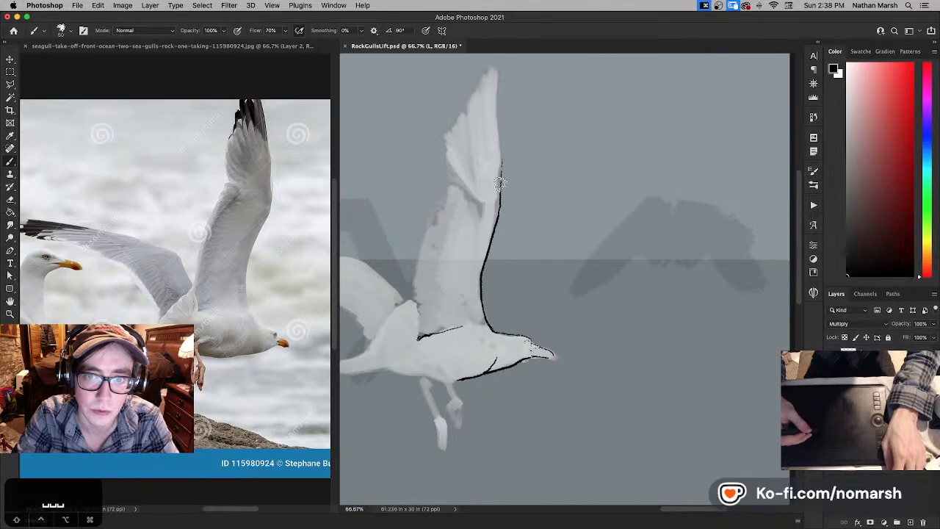
- Extend the black leading-edge line from the wing's wrist to the tip, touching it up with white
key(super+z)
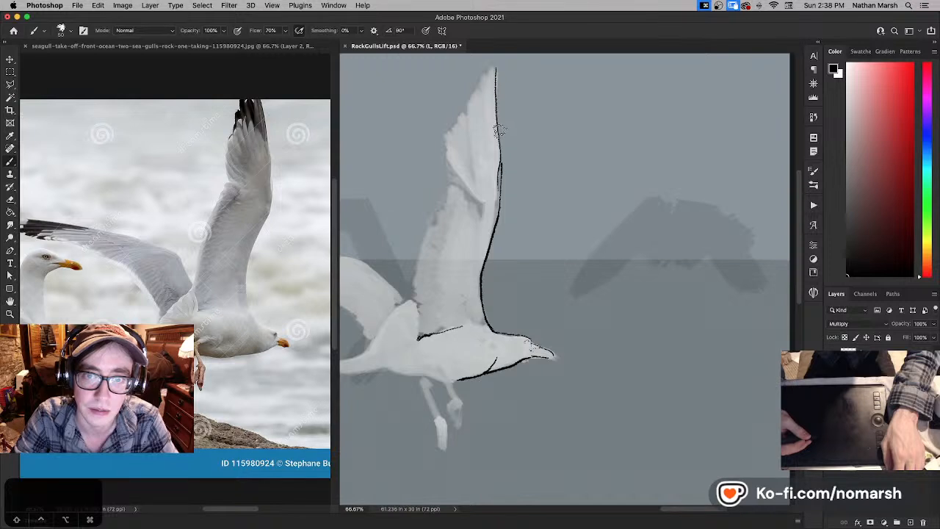
key(x)
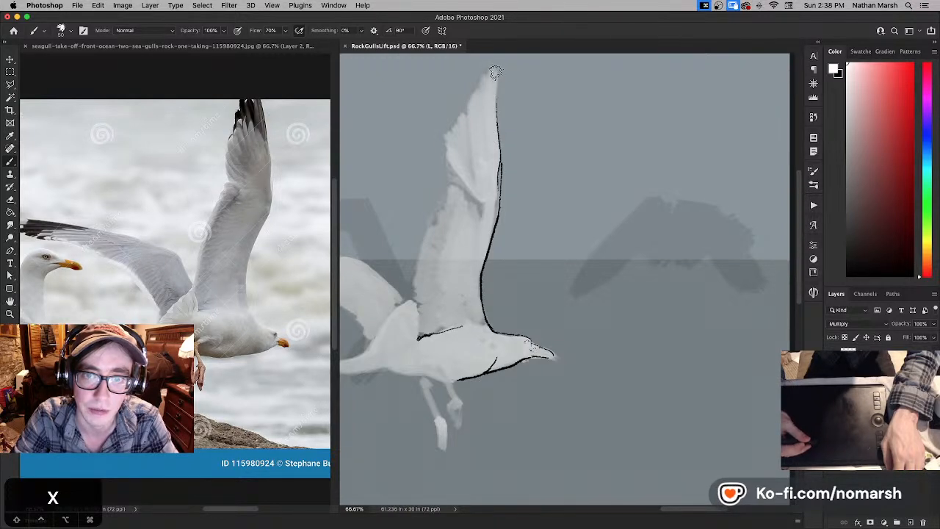
key(x)
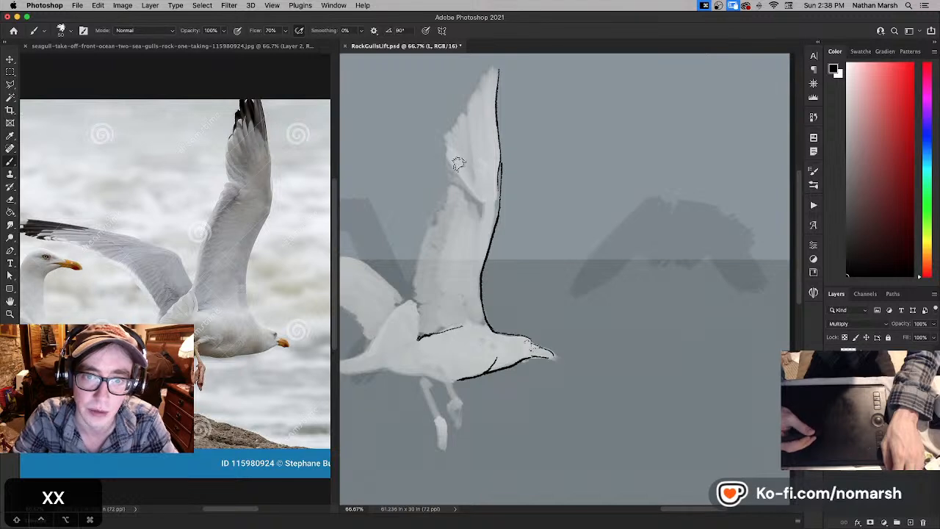
- Redraw the black line where the wing base meets the nape and crown with a smaller brush, undoing unsatisfactory strokes
key(space)
drag(502, 189, 494, 117)
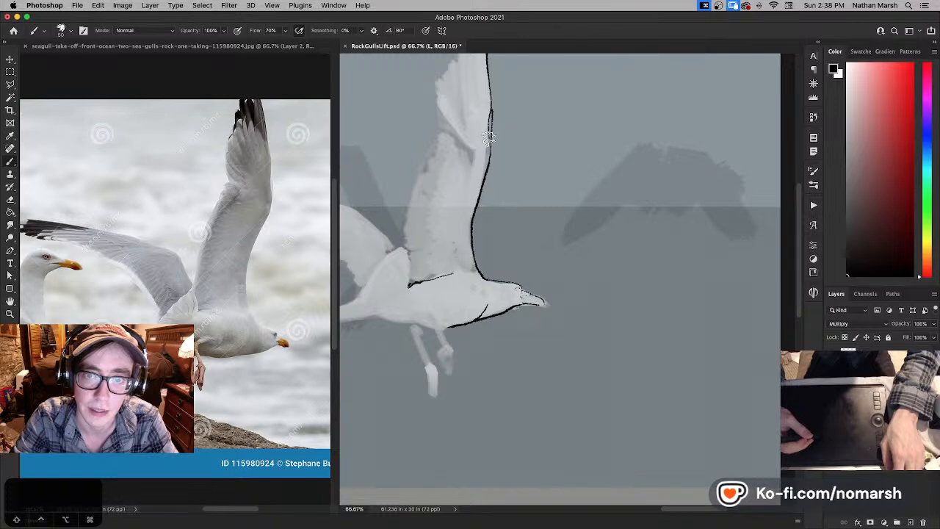
key(space)
drag(505, 190, 501, 167)
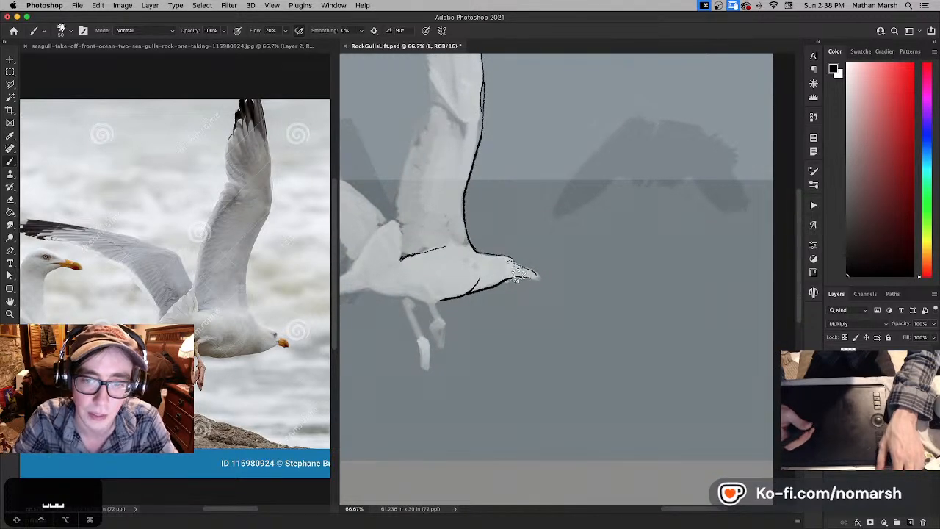
key(super+equal)
key(super+equal)
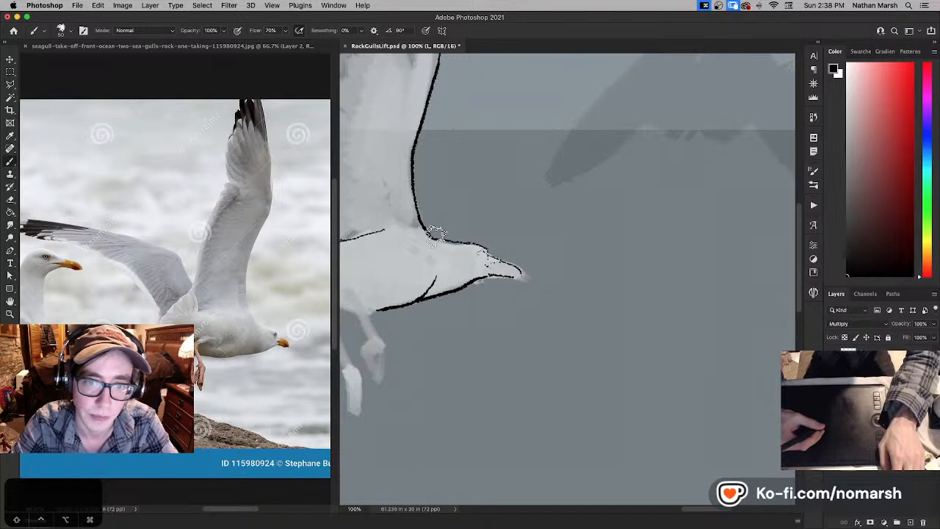
key(super+z)
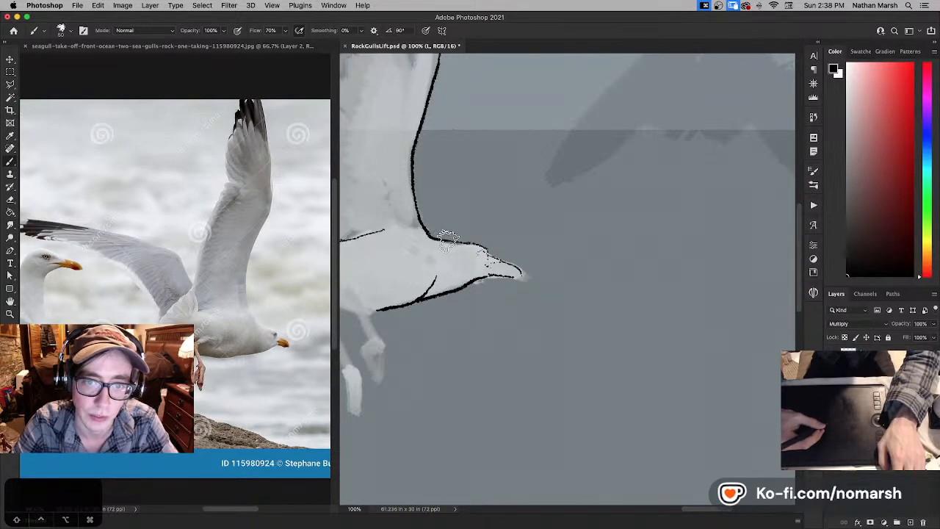
drag(435, 238, 449, 244)
key(super+z)
key(bracketleft)
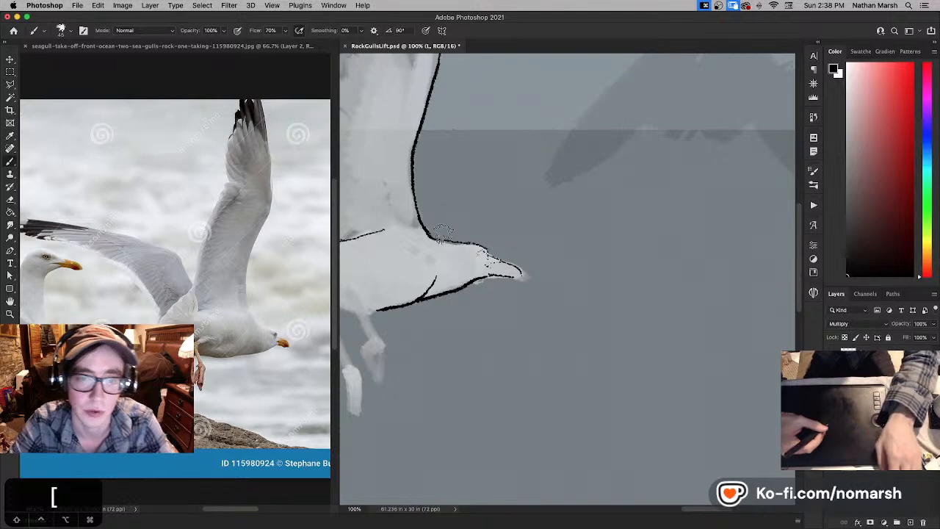
key(super+z)
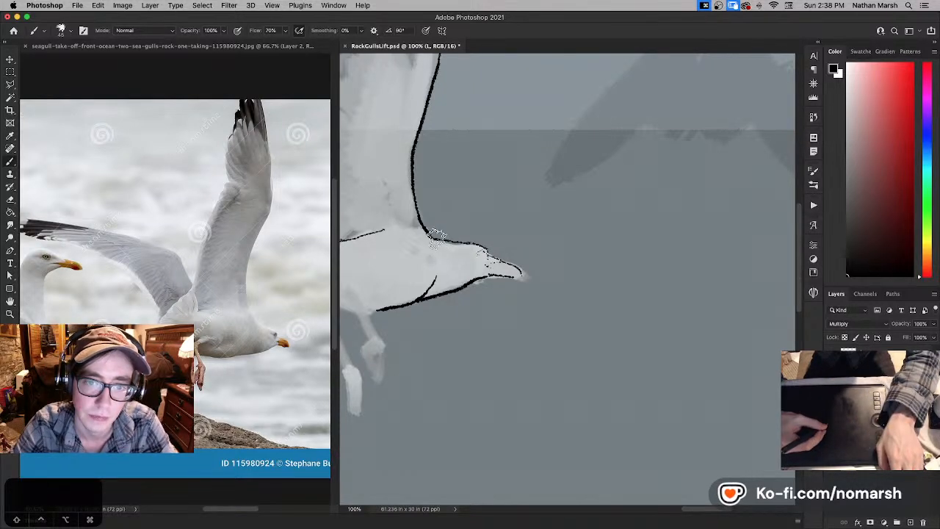
drag(433, 236, 488, 255)
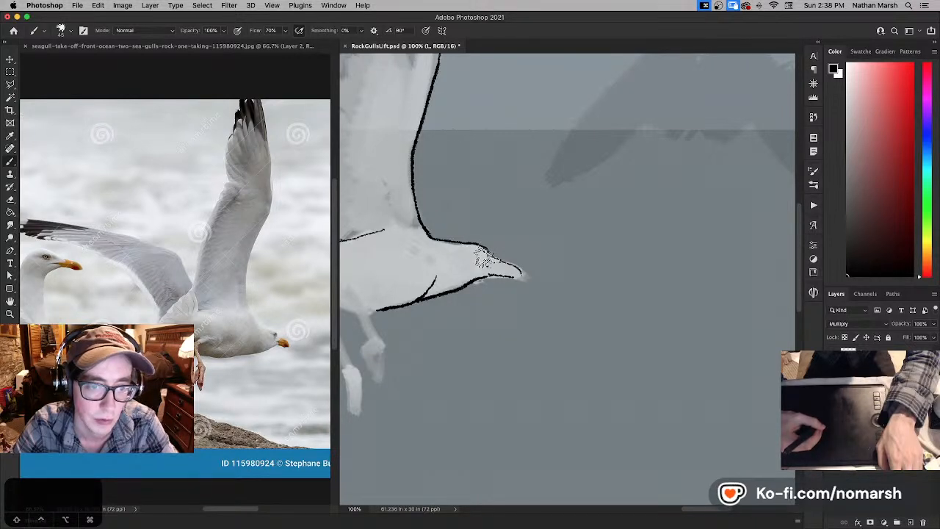
- Ink the forehead line down to the base of the gull's beak in black
key(x)
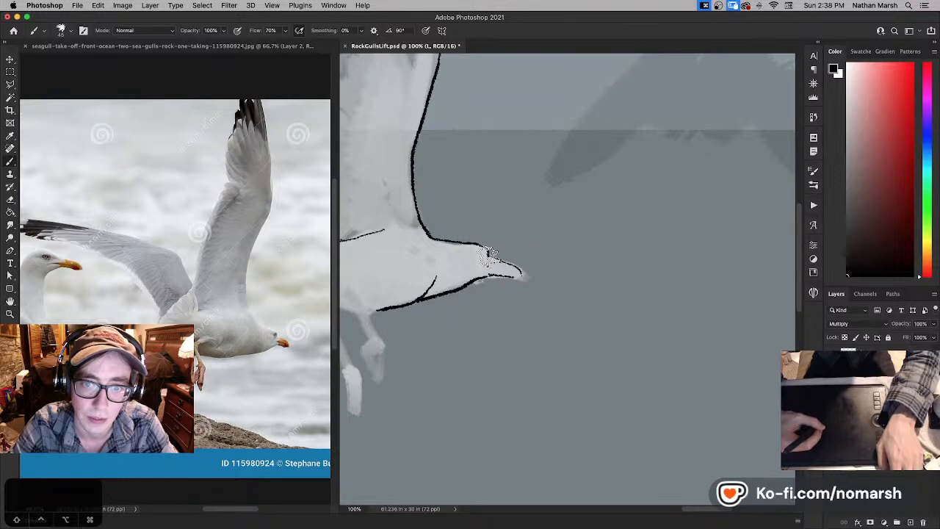
key(x)
key(x)
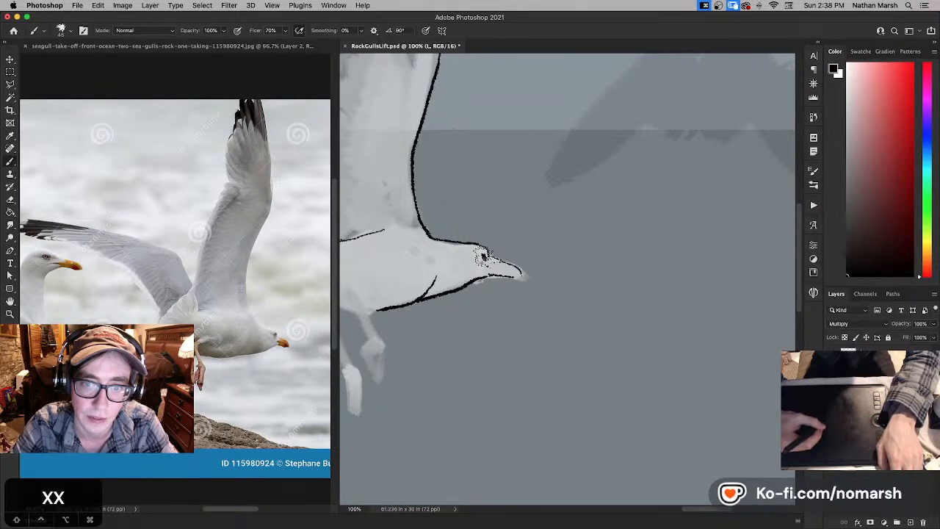
- Try to ink a black eye with white details on the gull's head, just behind the beak
key(super+z)
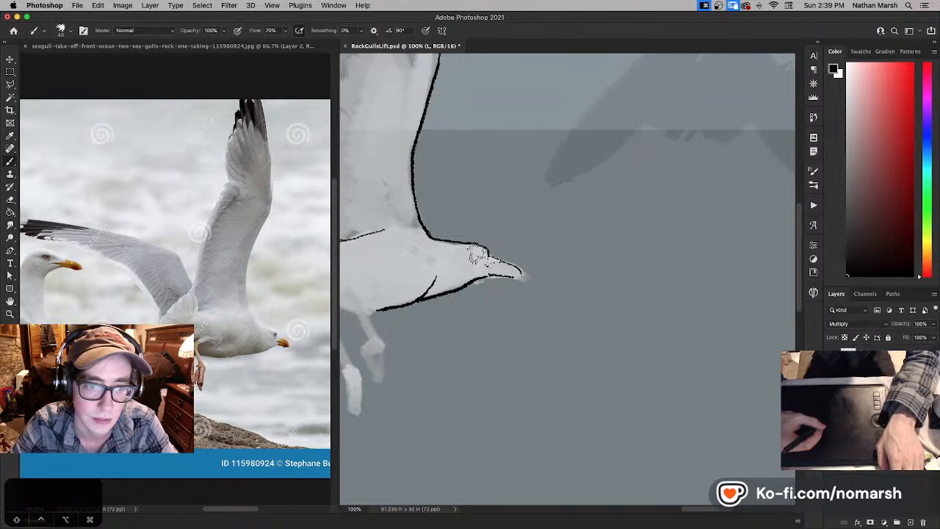
key(super+z)
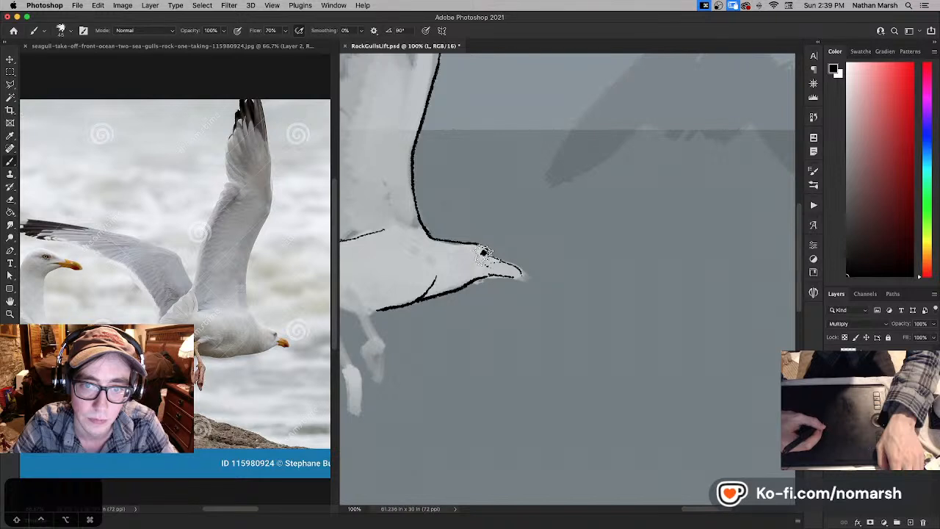
key(x)
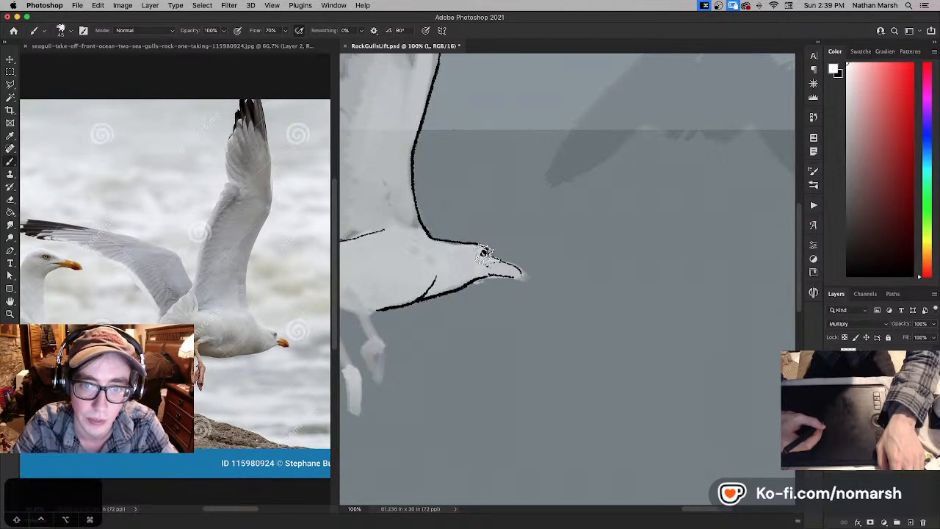
key(super+z)
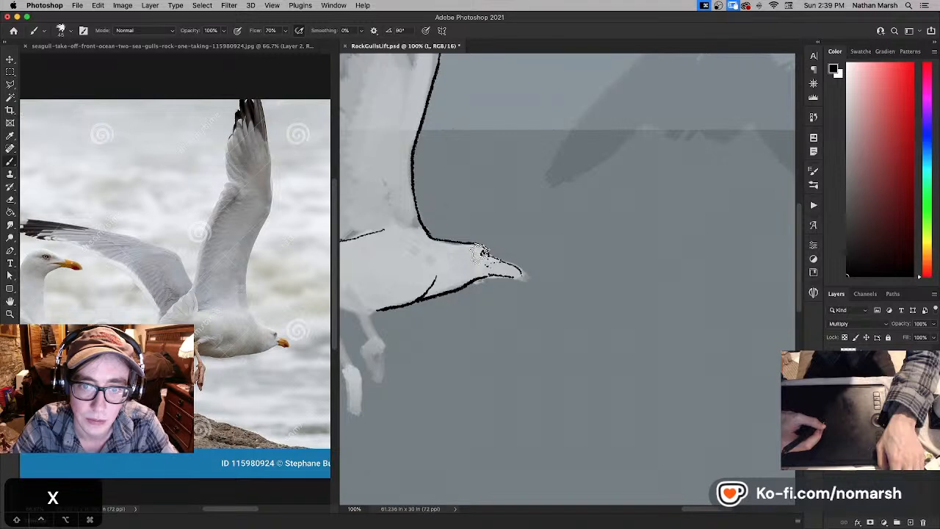
key(x)
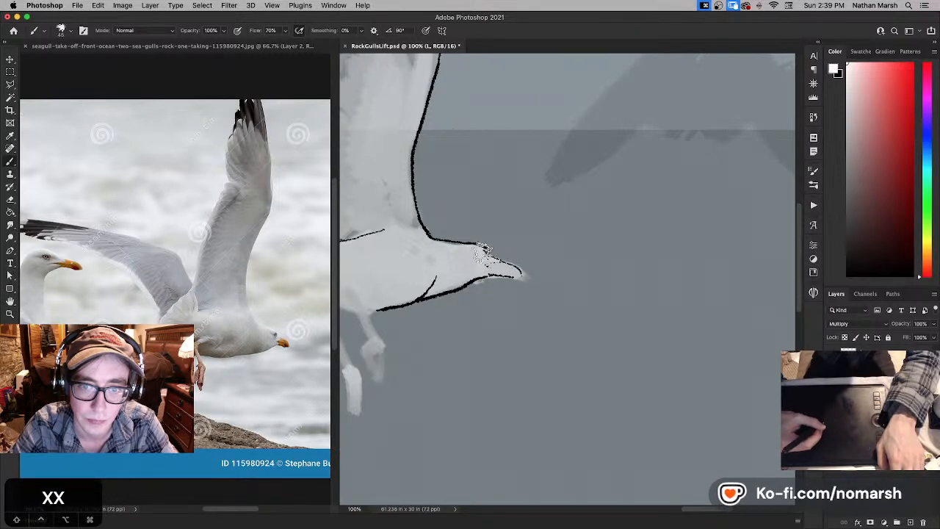
- Ink the black mouth line along the gull's beak and refine its corner, alternating between black and white
key(x)
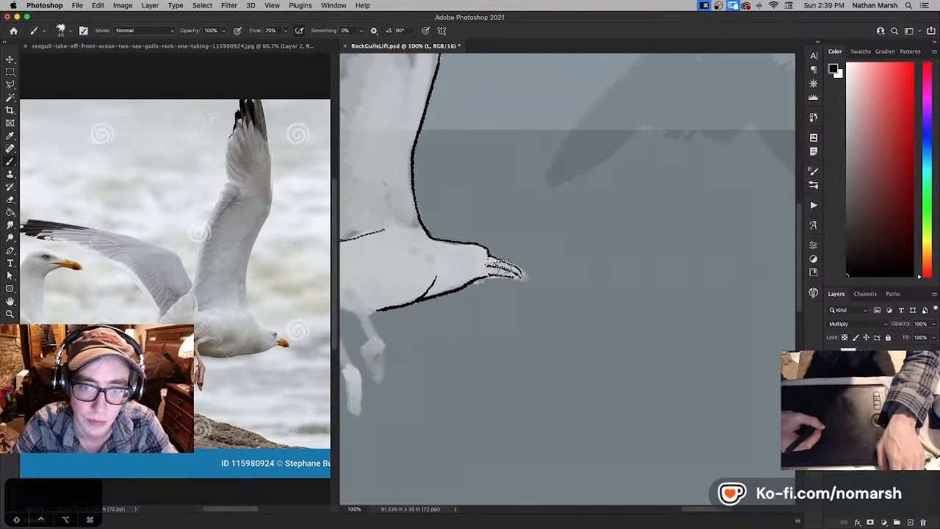
key(super+z)
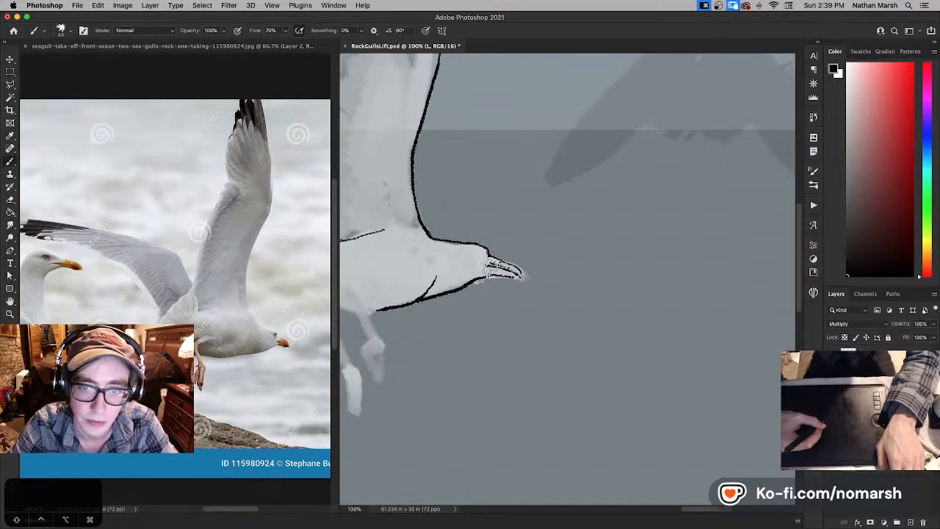
key(x)
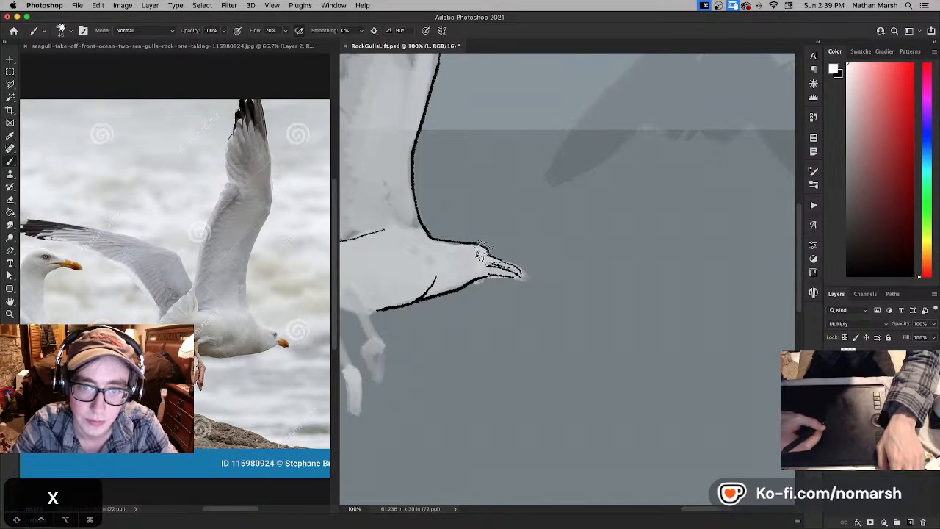
drag(493, 261, 494, 258)
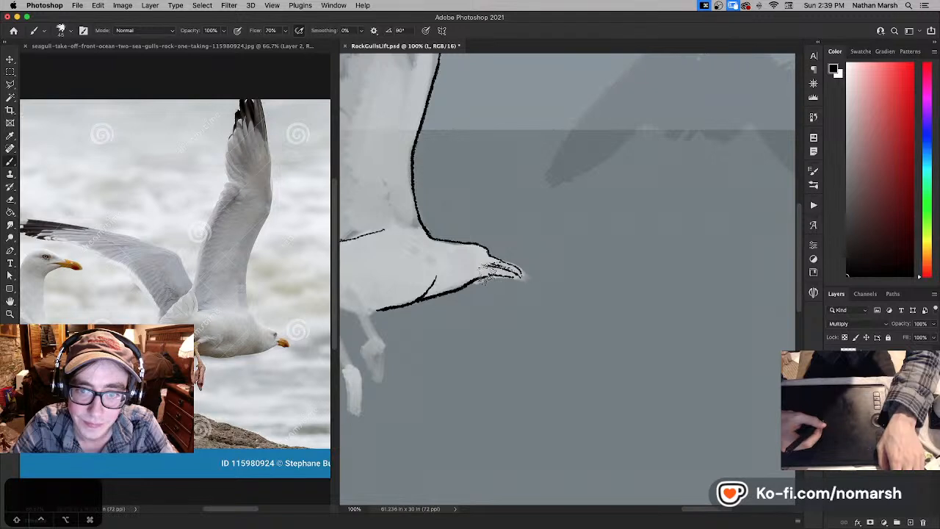
key(x)
key(x)
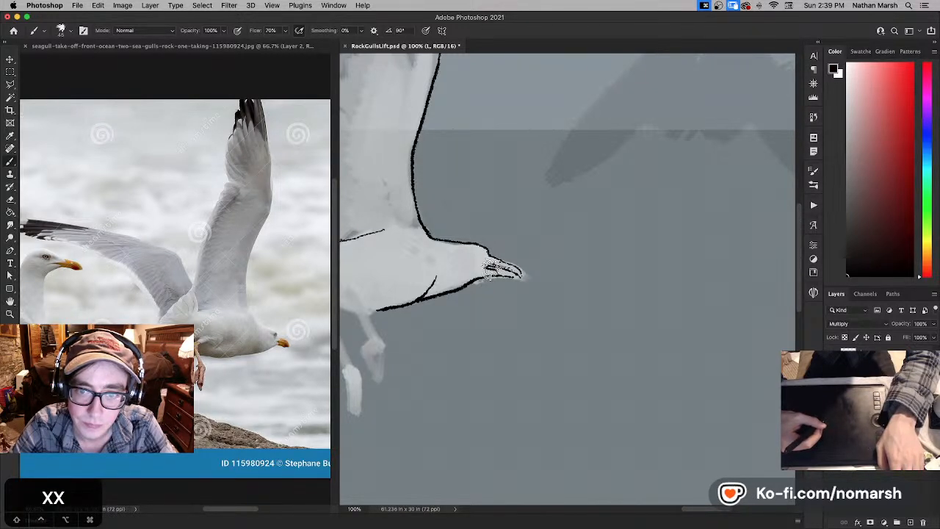
key(x)
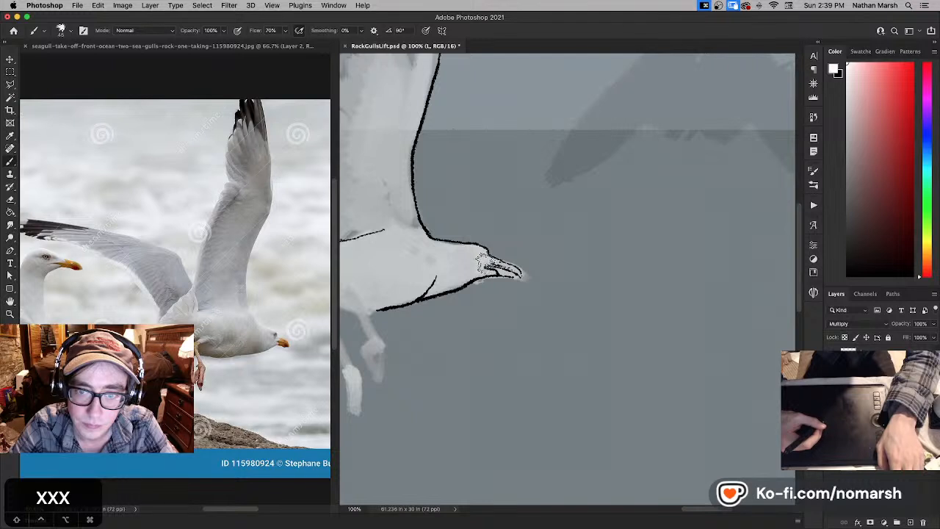
key(x)
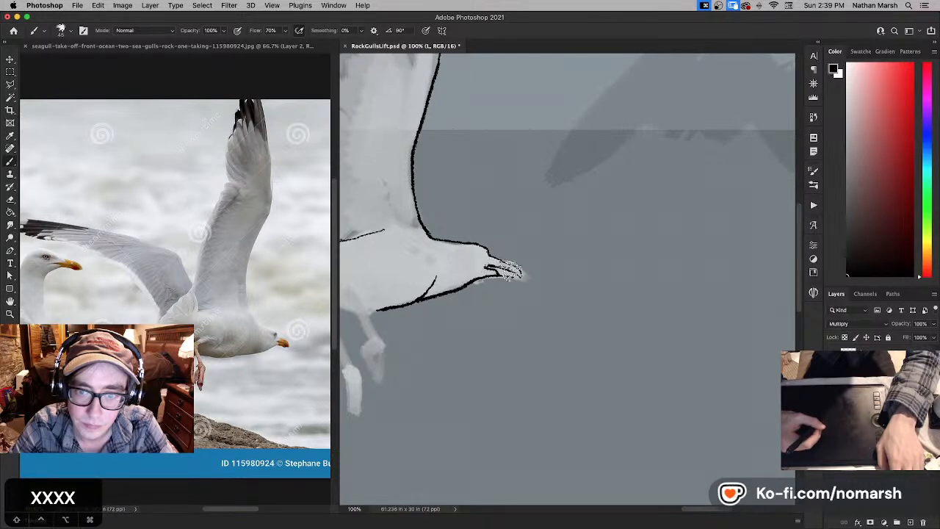
- Redraw the black outline around the beak's hooked tip and lower edge, undoing unsatisfactory strokes
key(super+z)
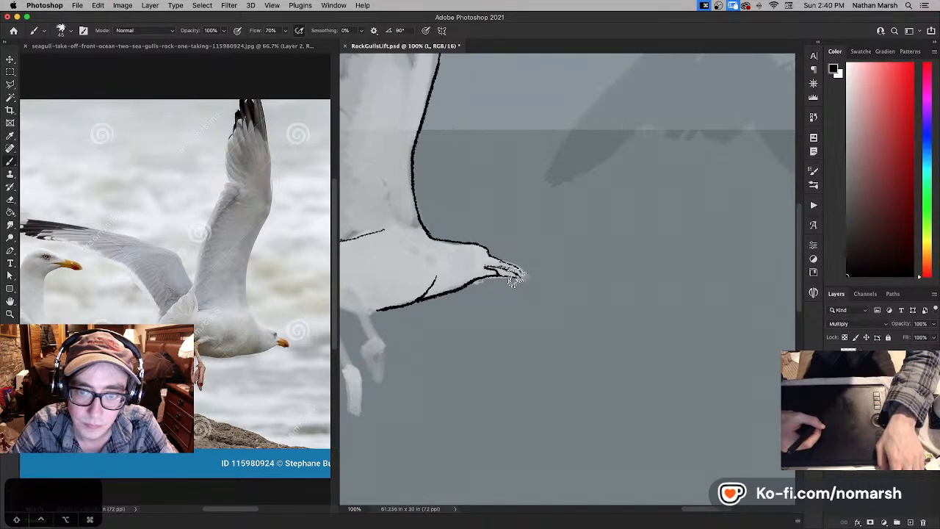
key(super+z)
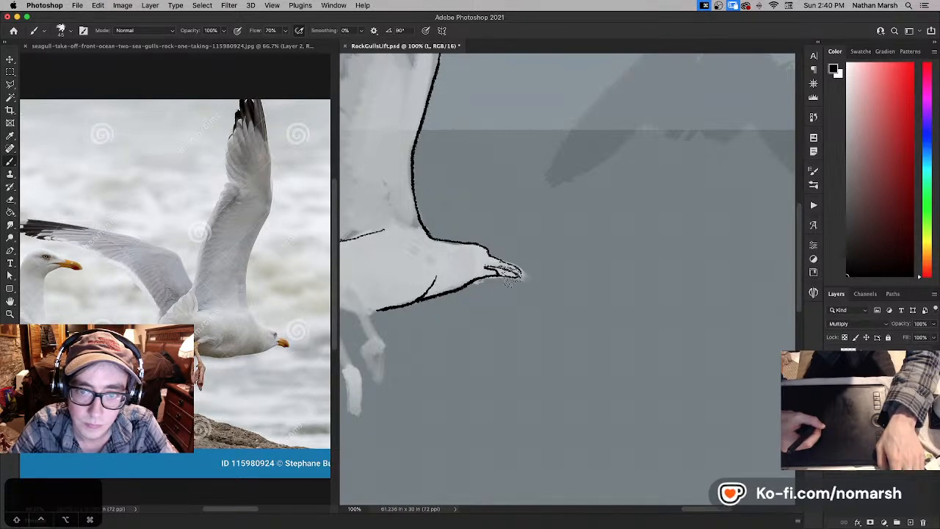
key(super+z)
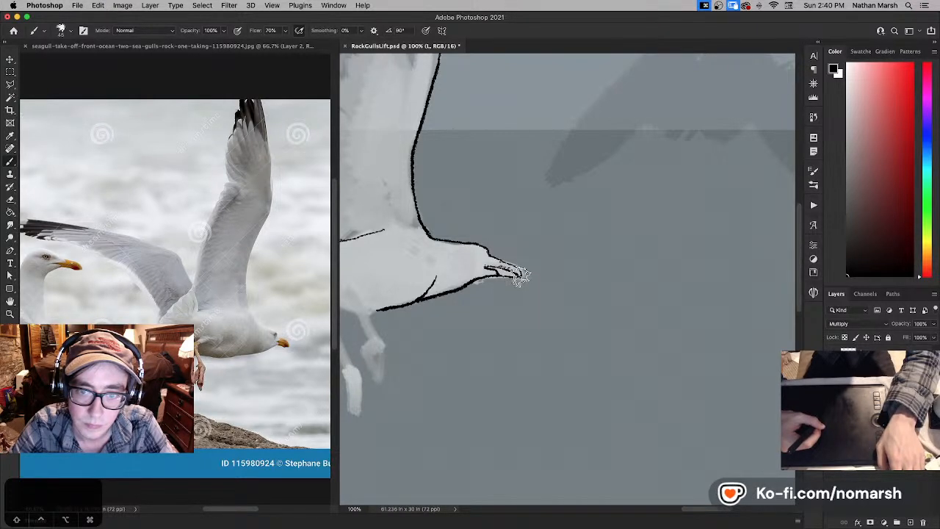
drag(520, 269, 521, 277)
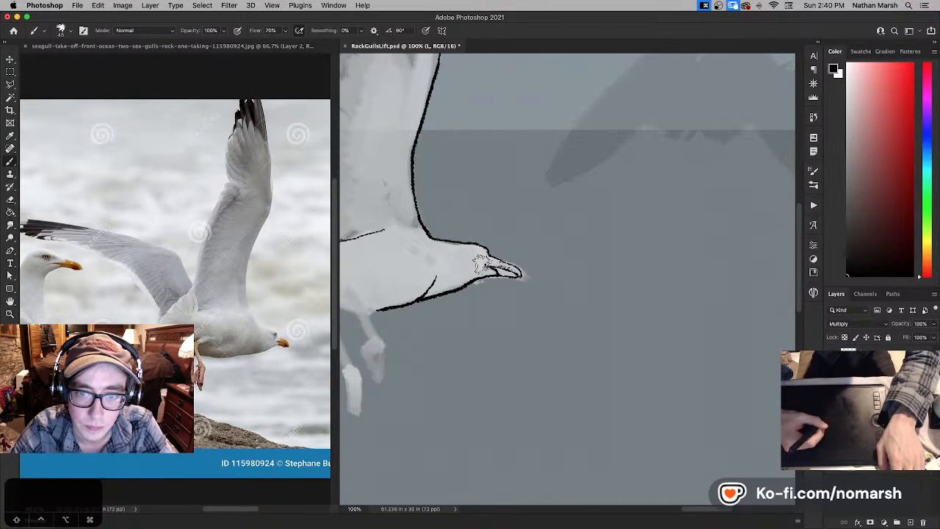
key(super+z)
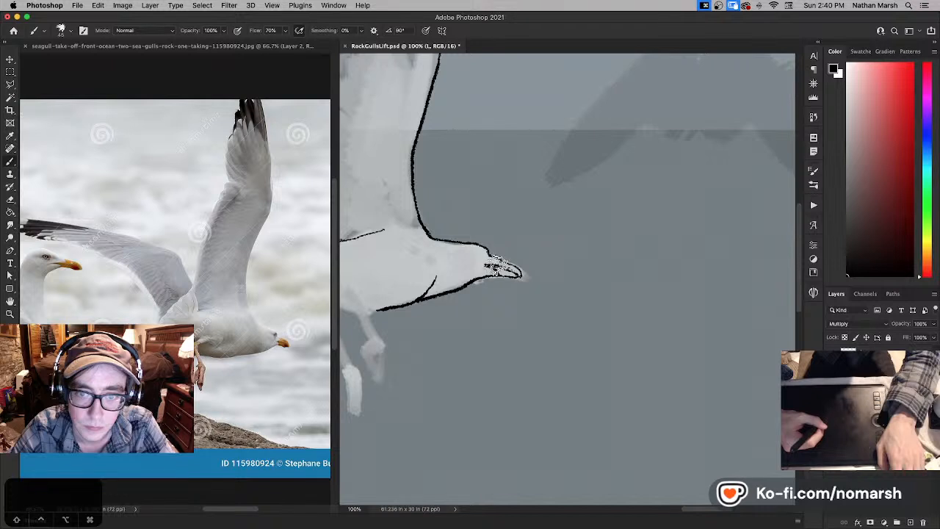
- Rework the small black eye and the line where the gull's beak meets its forehead, undoing unsatisfactory strokes
key(x)
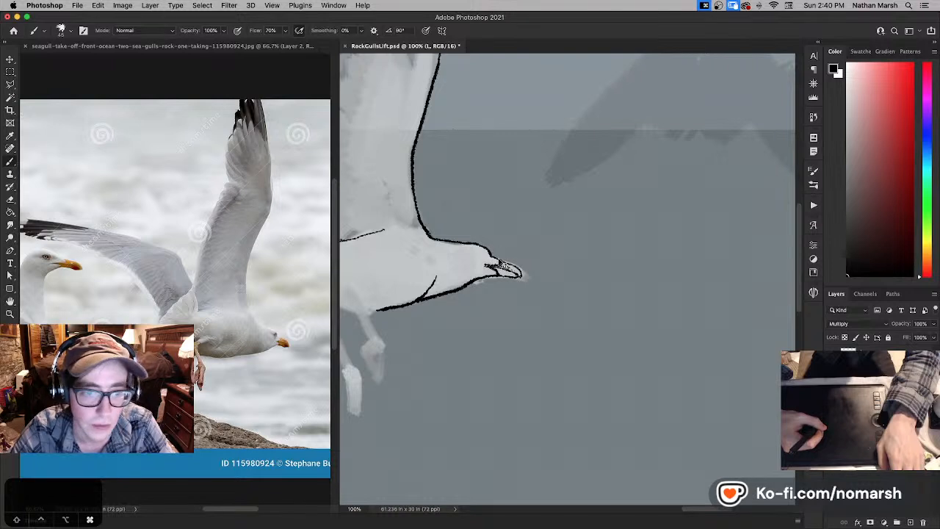
key(super+z)
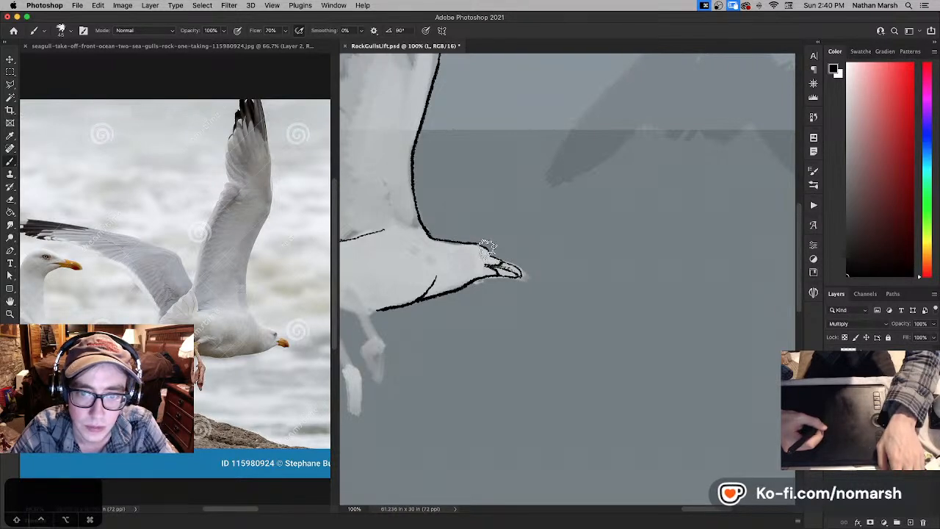
key(super+z)
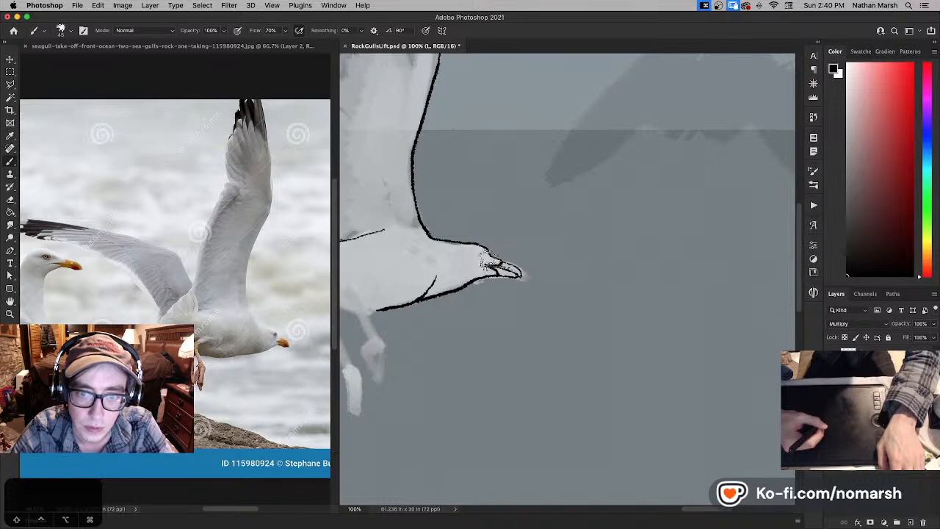
key(super+z)
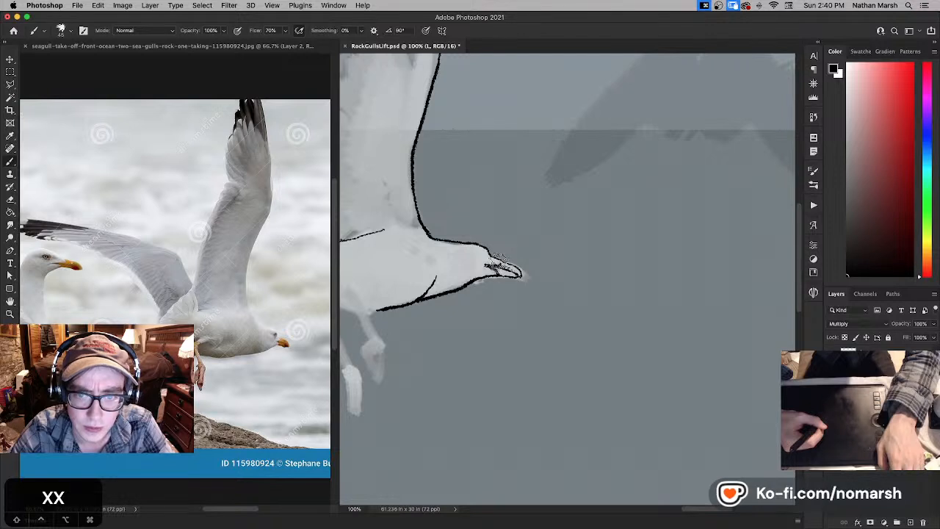
key(super+z)
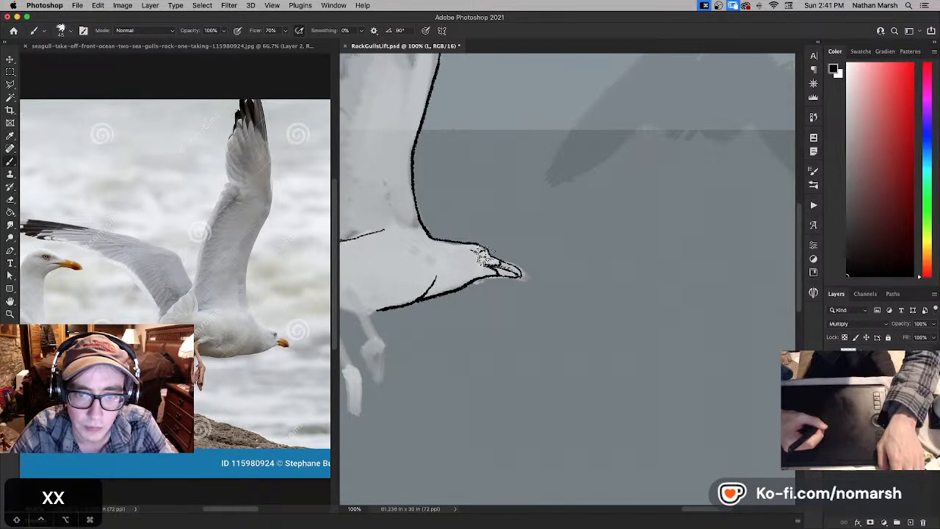
- Enlarge the brush and ink a light, broken black flank line curving around the rear of the gull's body near the tail
drag(393, 259, 431, 282)
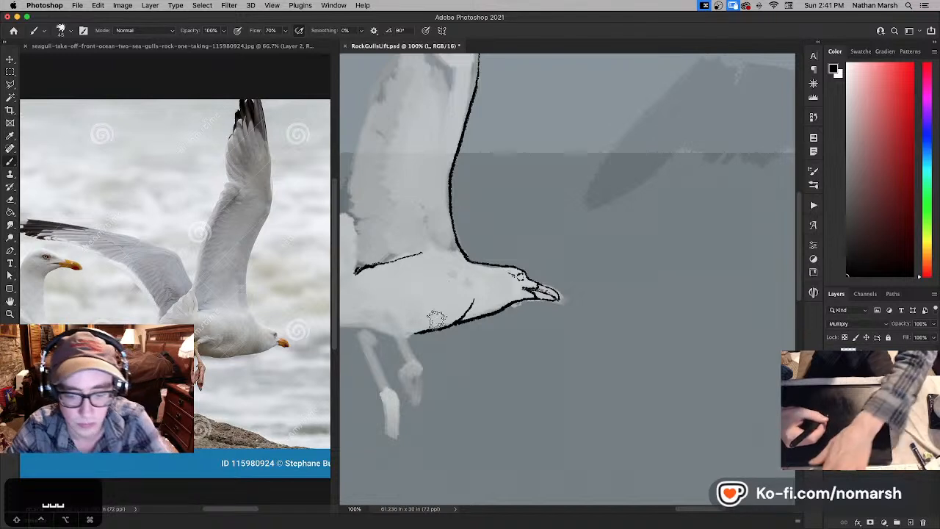
key(bracketright)
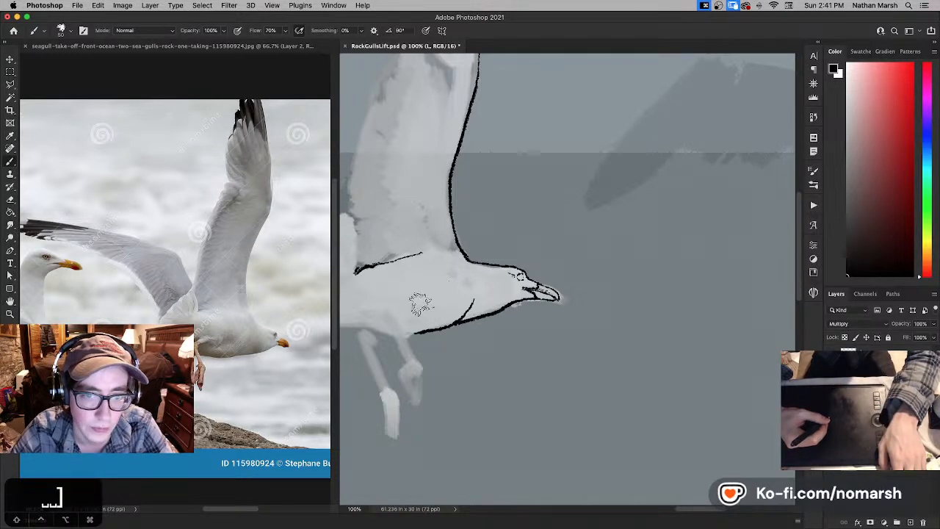
drag(416, 308, 496, 325)
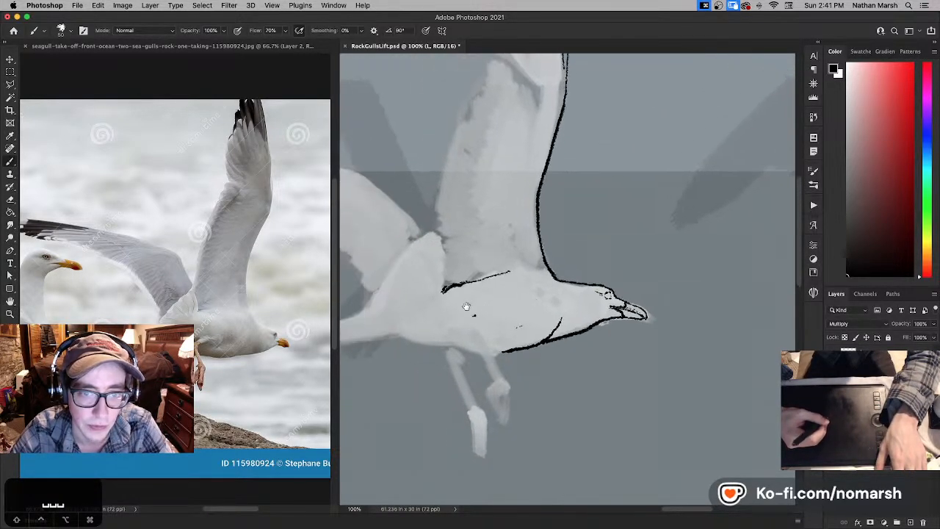
drag(449, 273, 455, 276)
key(super+z)
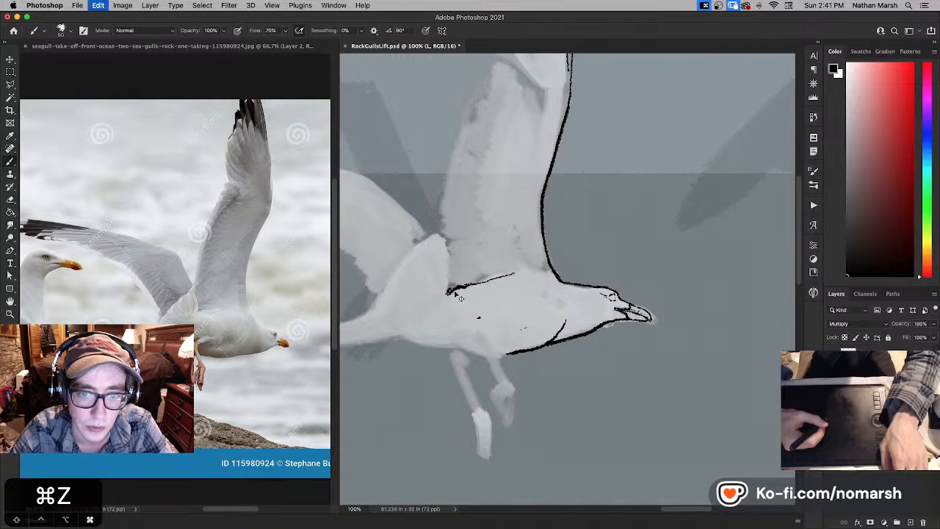
mouse_move(437, 286)
mouse_down()
mouse_move(468, 289)
mouse_move(419, 300)
mouse_move(414, 327)
mouse_move(436, 333)
mouse_up()
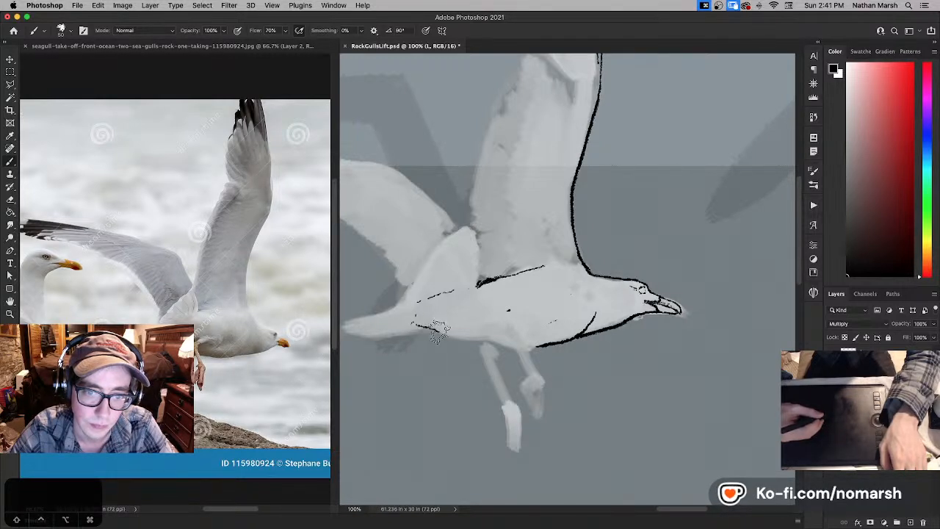
- Reduce the brush size and ink the black belly outline from the tail base forward past the legs, retouching its rear end
key(bracketleft)
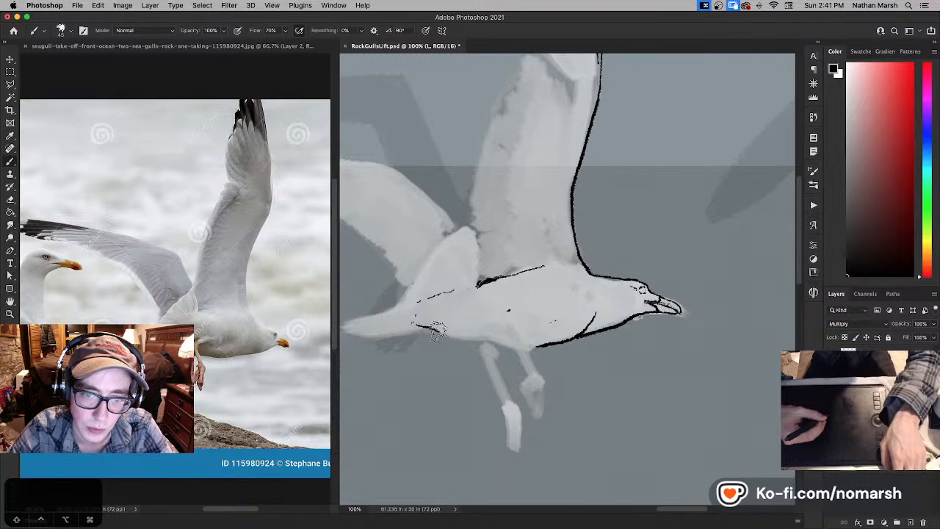
drag(437, 331, 479, 340)
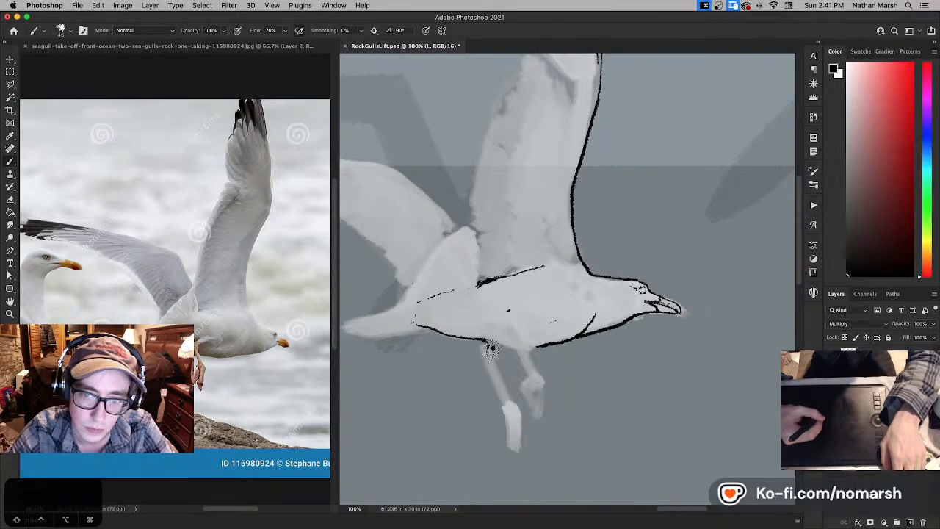
mouse_move(500, 352)
mouse_down()
mouse_move(531, 344)
mouse_move(418, 325)
mouse_up()
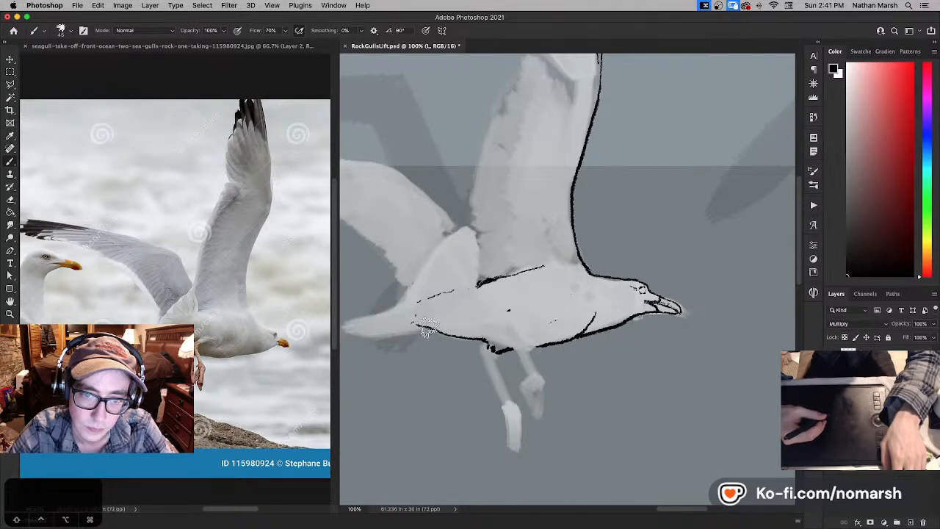
key(x)
key(super+z)
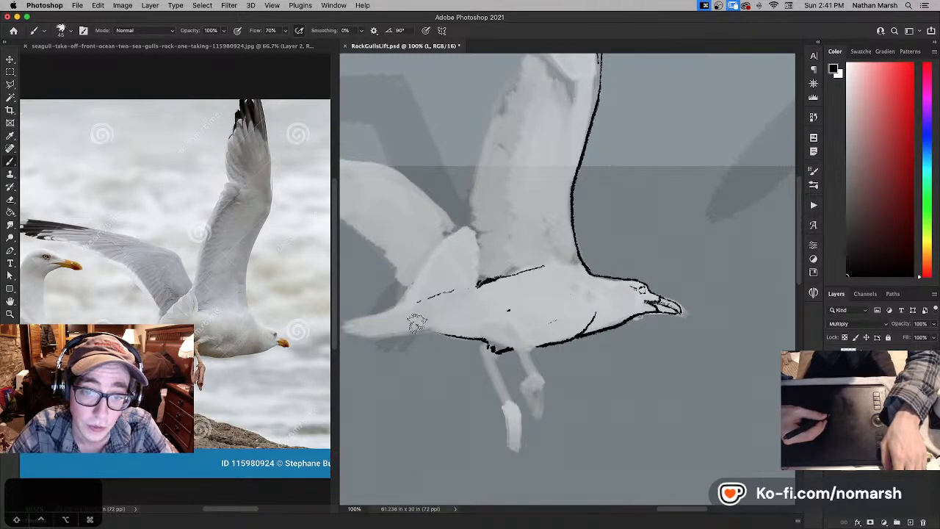
- Ink the gull's tail with black upper and lower edges and thin feather lines, undoing unsatisfactory strokes
mouse_move(418, 325)
mouse_down()
mouse_move(476, 340)
mouse_move(480, 315)
mouse_move(514, 316)
mouse_up()
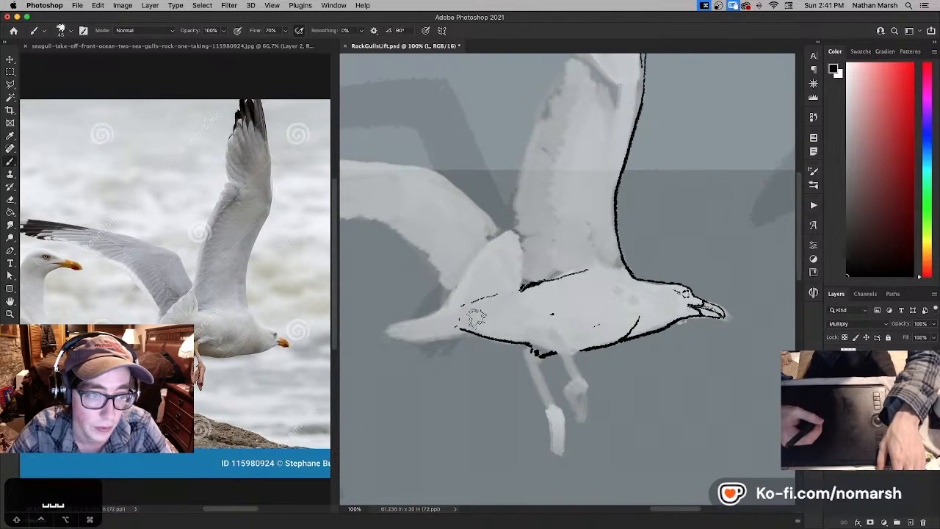
drag(385, 340, 469, 333)
key(super+z)
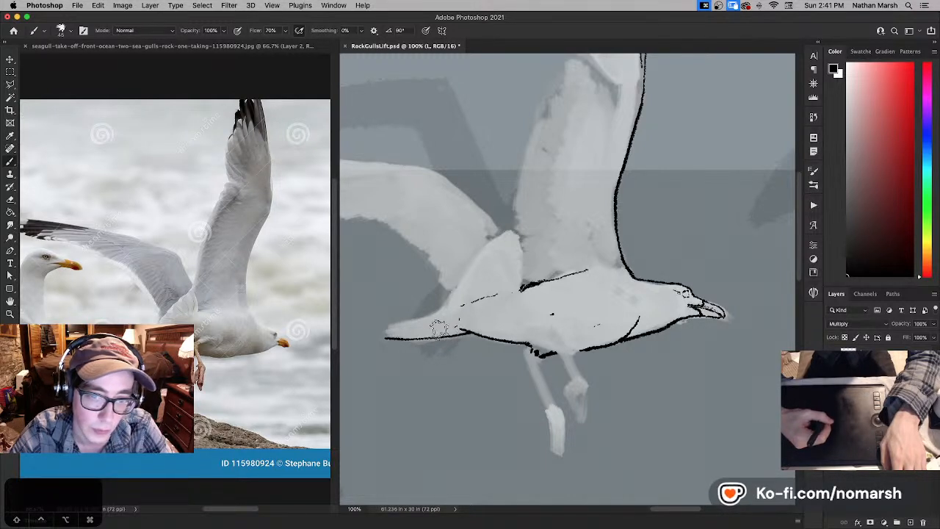
key(super+z)
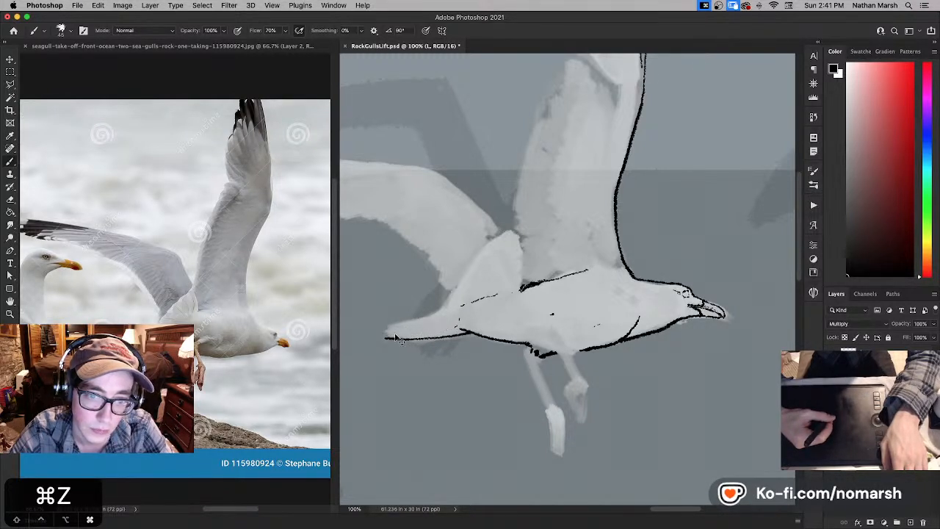
mouse_move(385, 339)
mouse_down()
mouse_move(450, 330)
mouse_move(405, 346)
mouse_move(393, 336)
mouse_move(455, 329)
mouse_move(408, 325)
mouse_up()
key(super+z)
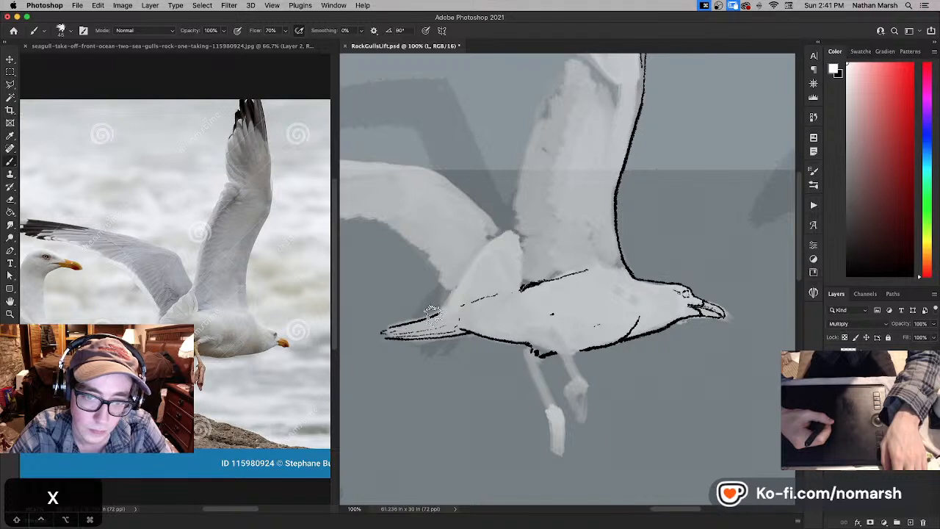
key(x)
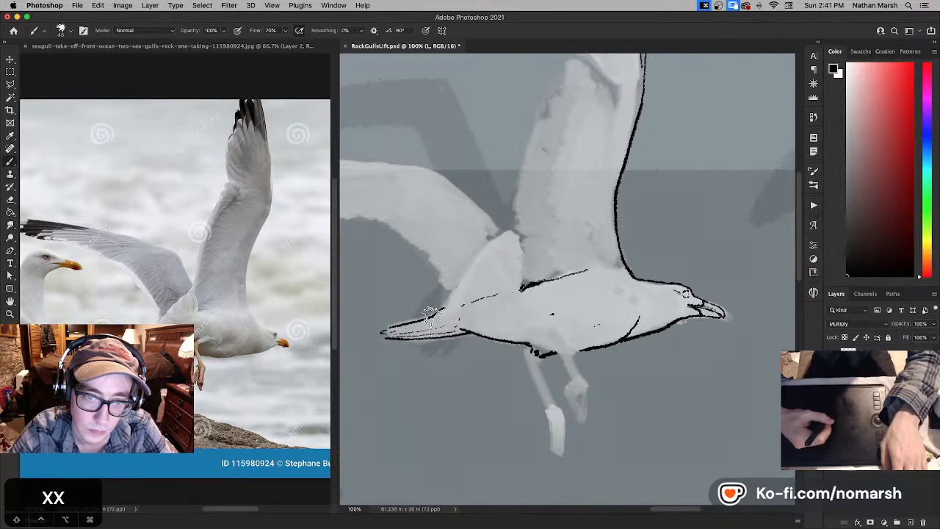
- Outline the pointed feather mass between the wings in black from the tail to the wing base, and refine the body line beneath it
drag(446, 302, 455, 295)
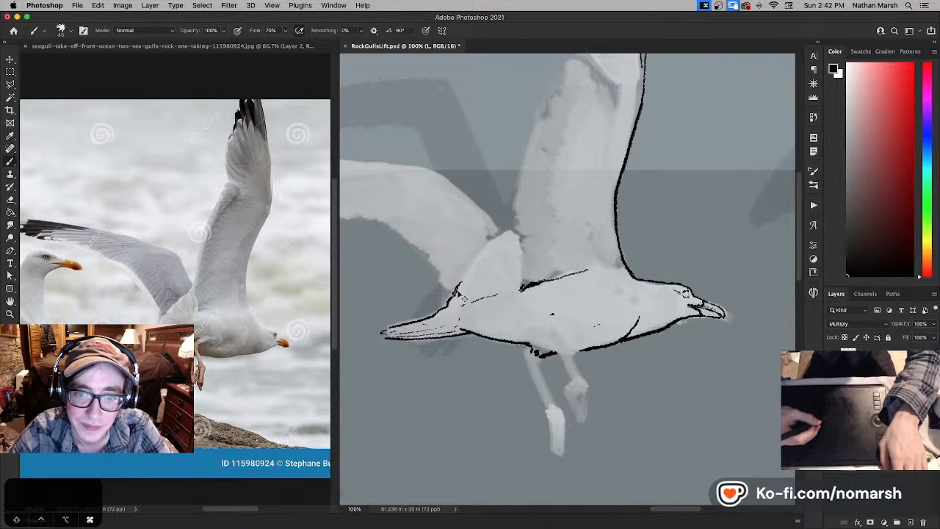
drag(451, 292, 465, 277)
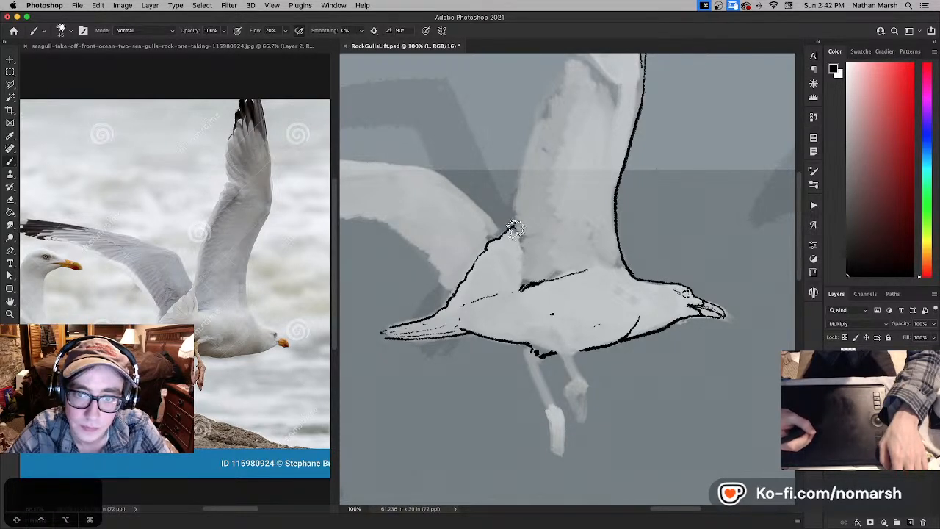
drag(521, 244, 519, 288)
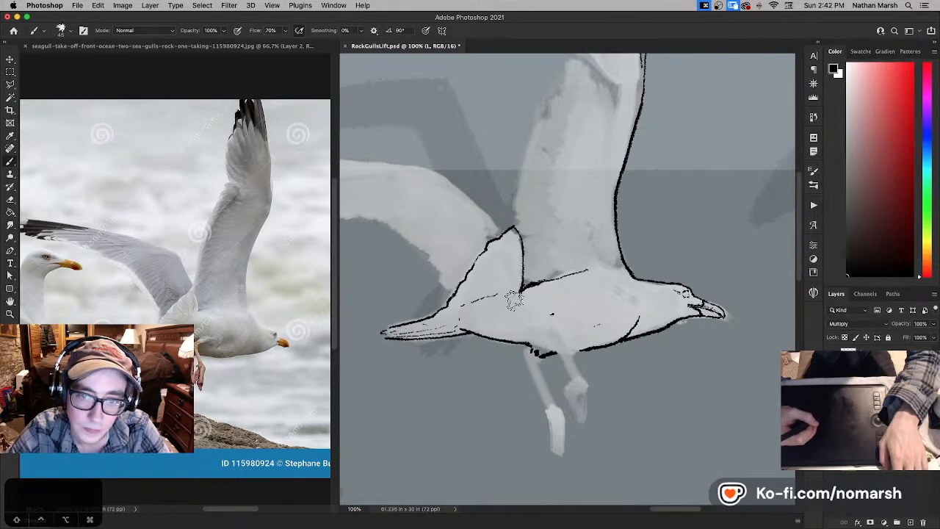
key(x)
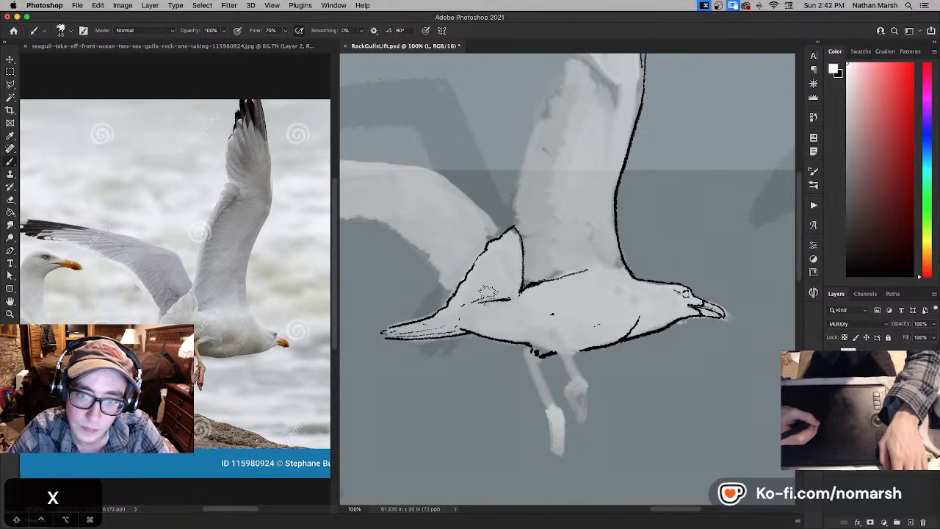
key(x)
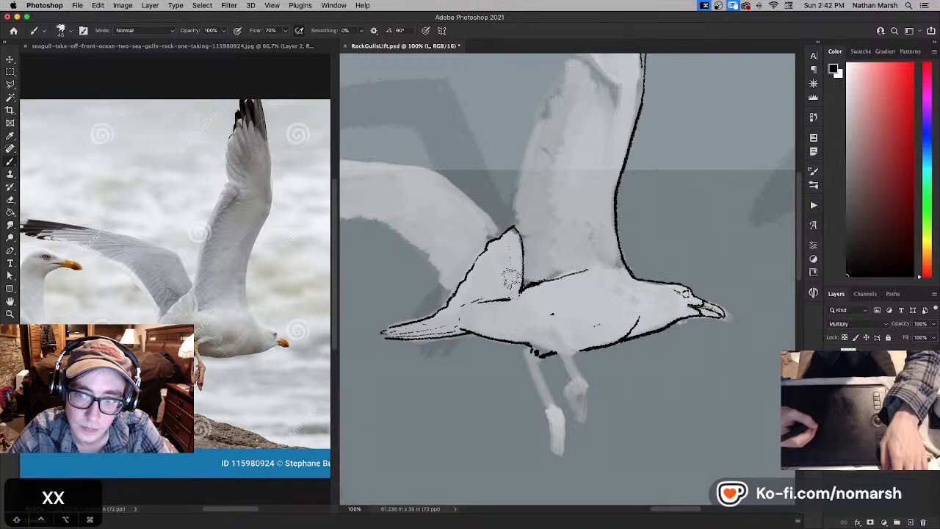
- Ink both sides of the gull's front leg down to the ankle and add short black feather strokes at its top
drag(517, 271, 388, 235)
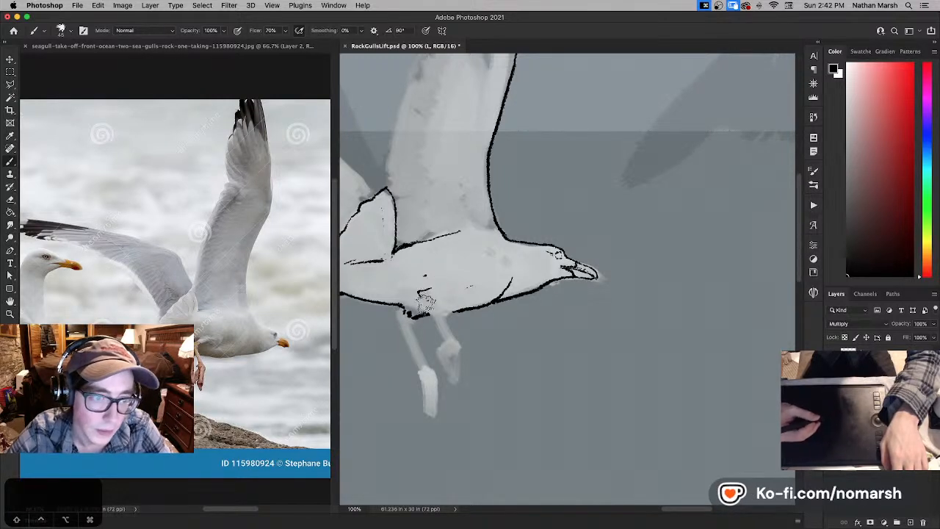
key(x)
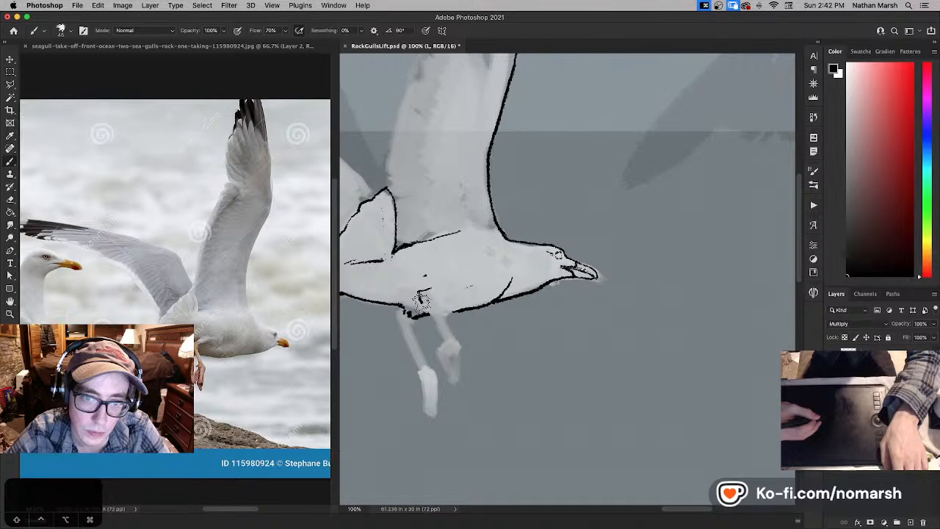
key(super+z)
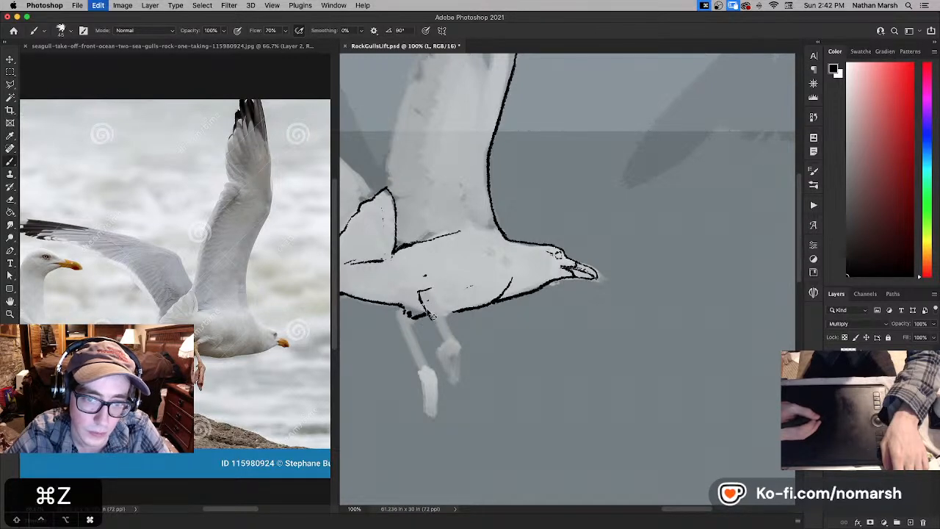
drag(426, 307, 447, 341)
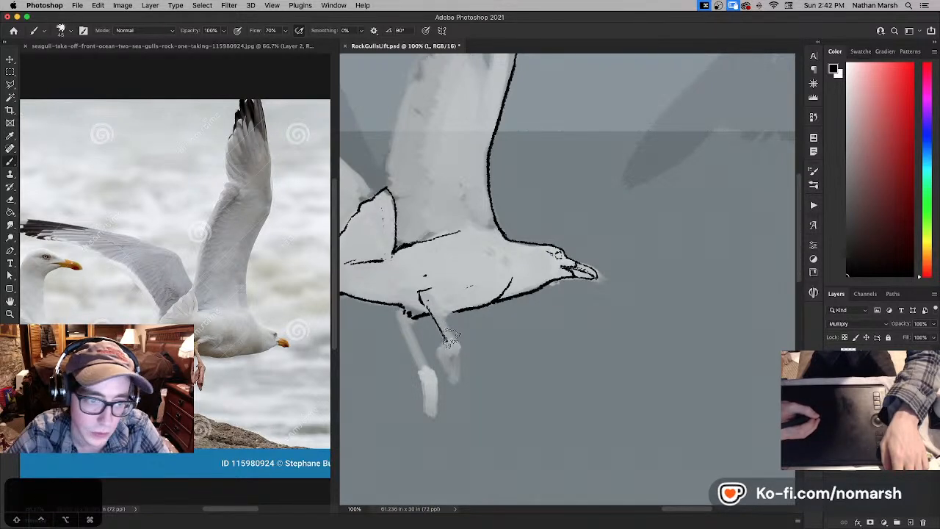
key(super+z)
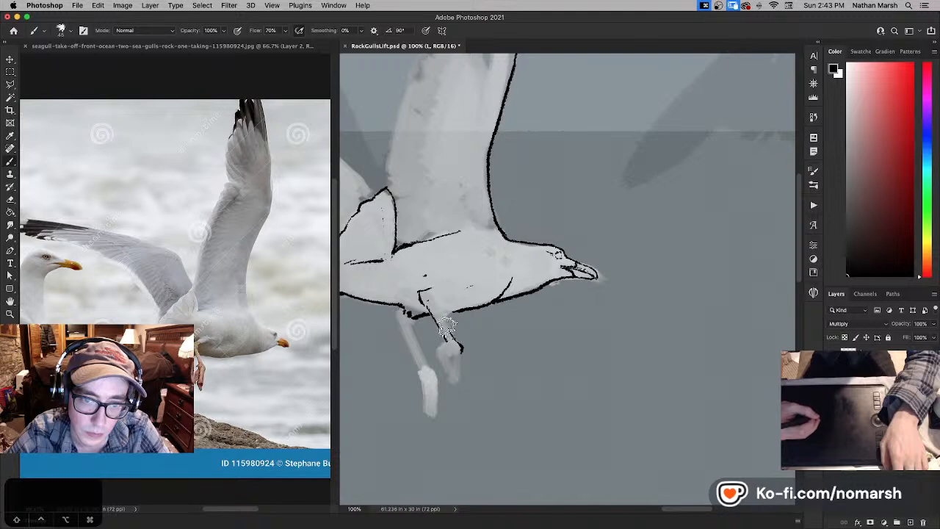
drag(456, 344, 434, 305)
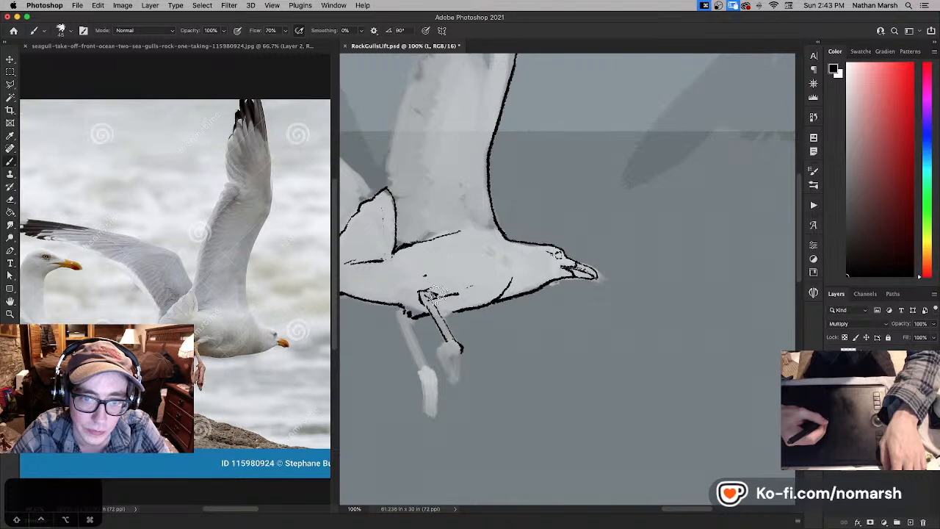
key(super+z)
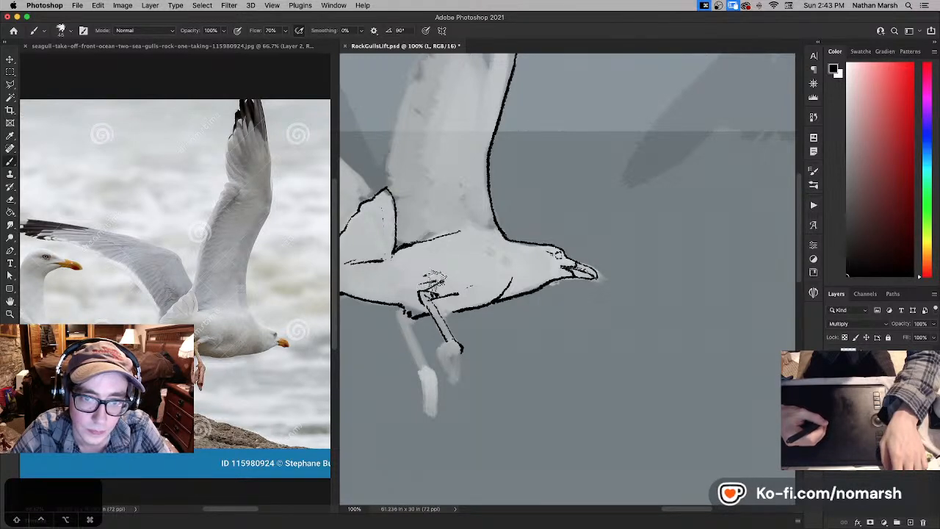
- Refine the feather edges where the rear leg meets the belly, alternating between black and white
key(x)
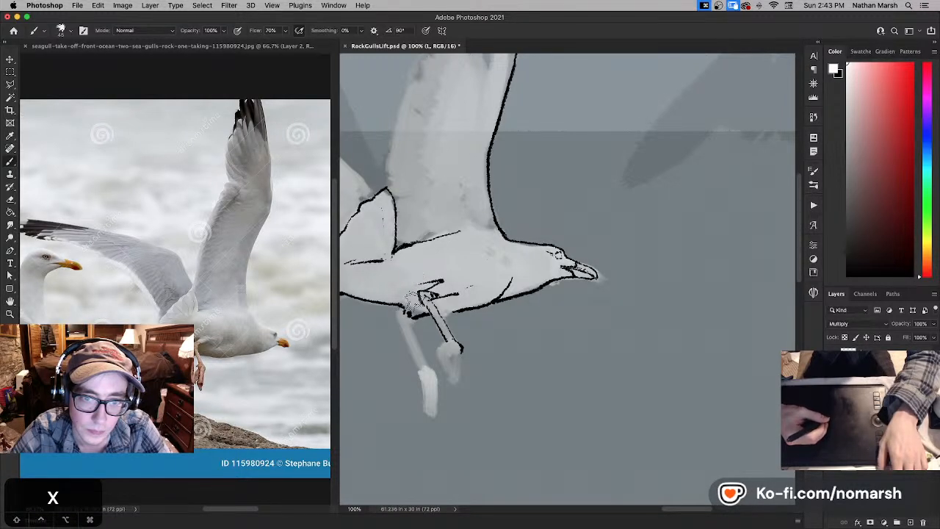
drag(410, 305, 420, 288)
key(x)
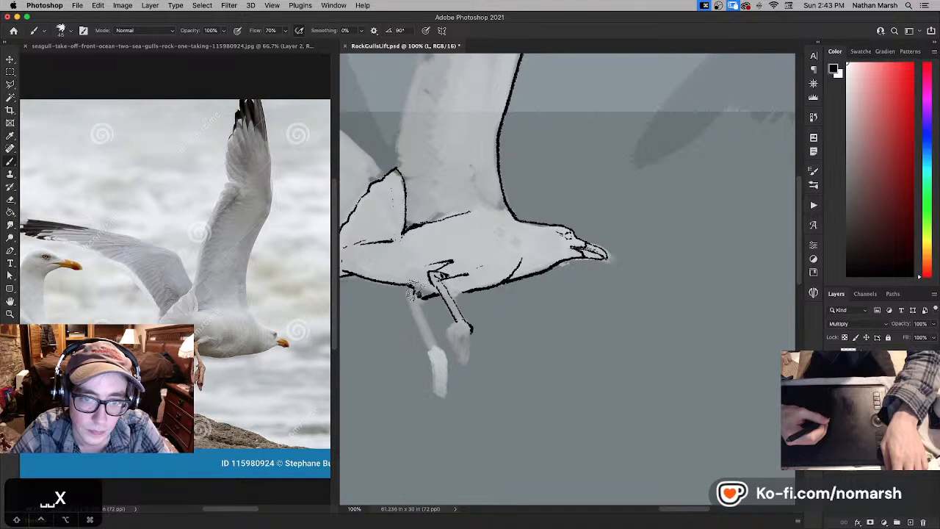
key(x)
key(x)
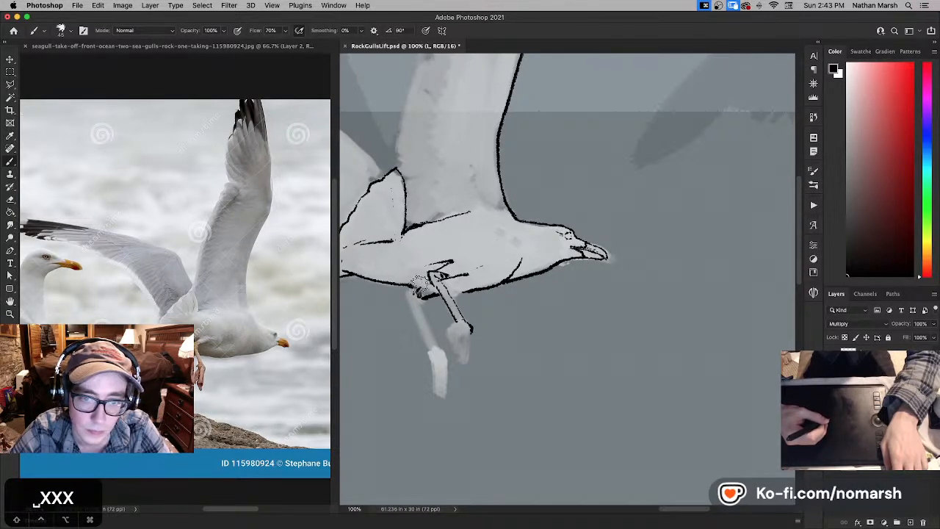
key(x)
key(x)
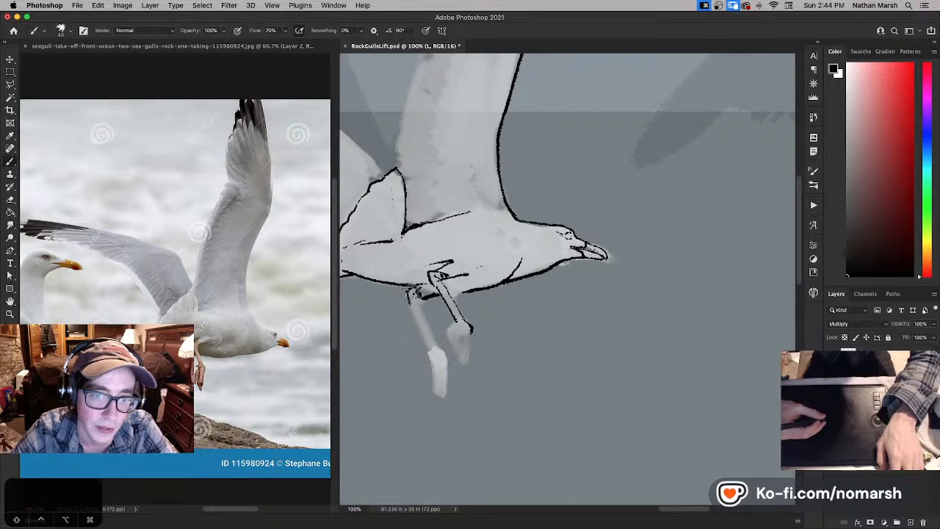
- Clean up the outline where the gull's rear leg meets the belly, alternating between black and white strokes
key(x)
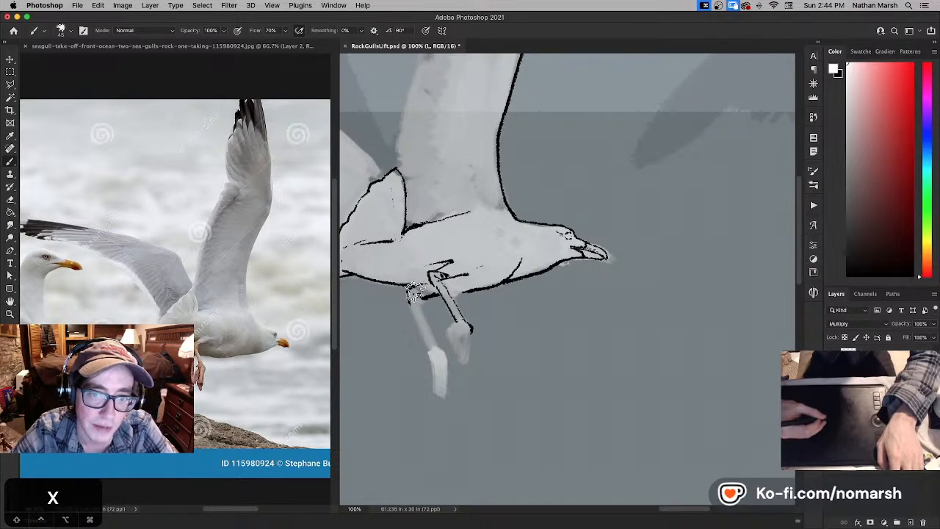
key(x)
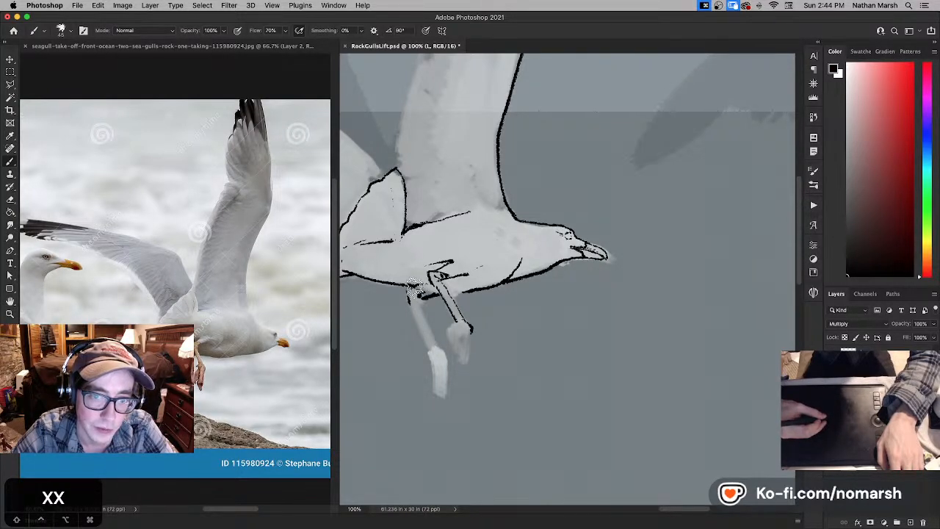
key(x)
key(x)
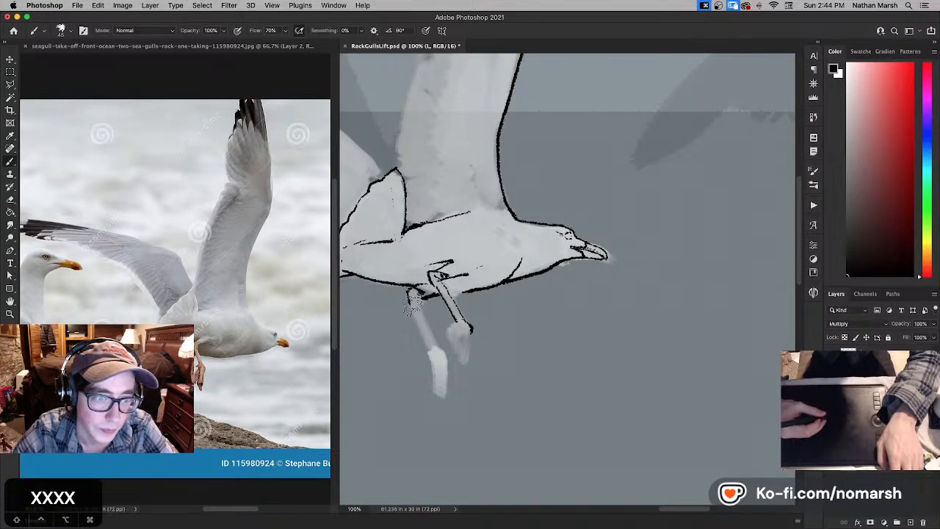
- Rework the front leg's forward edge from the feather tuft to the ankle, undoing unsatisfactory strokes and redrawing it in black
key(x)
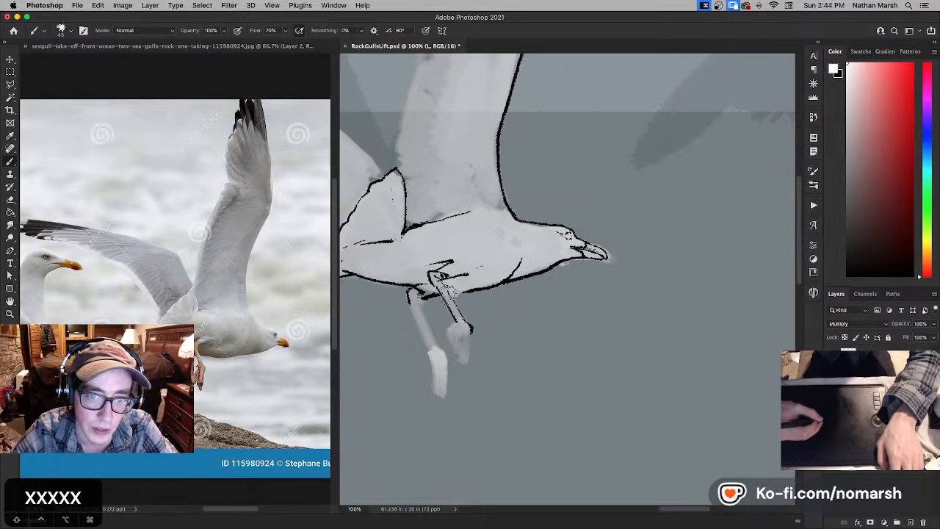
key(x)
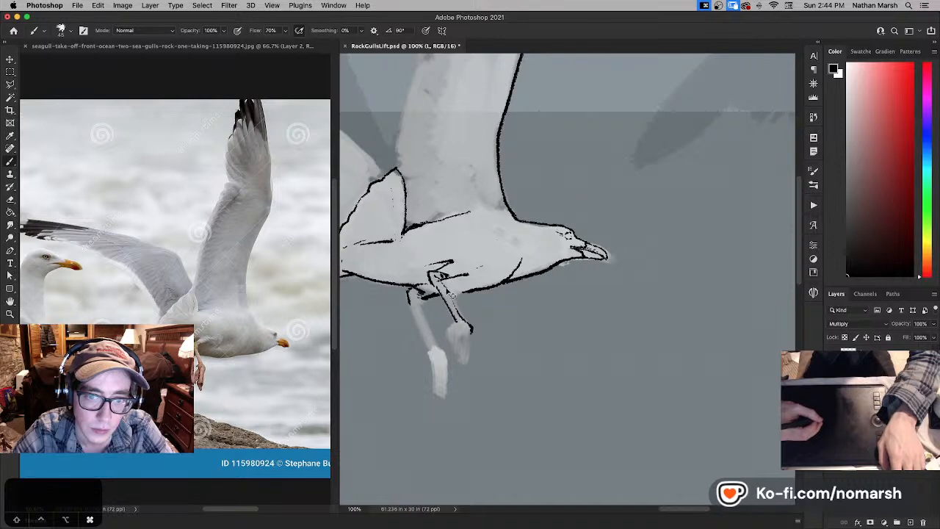
key(super+z)
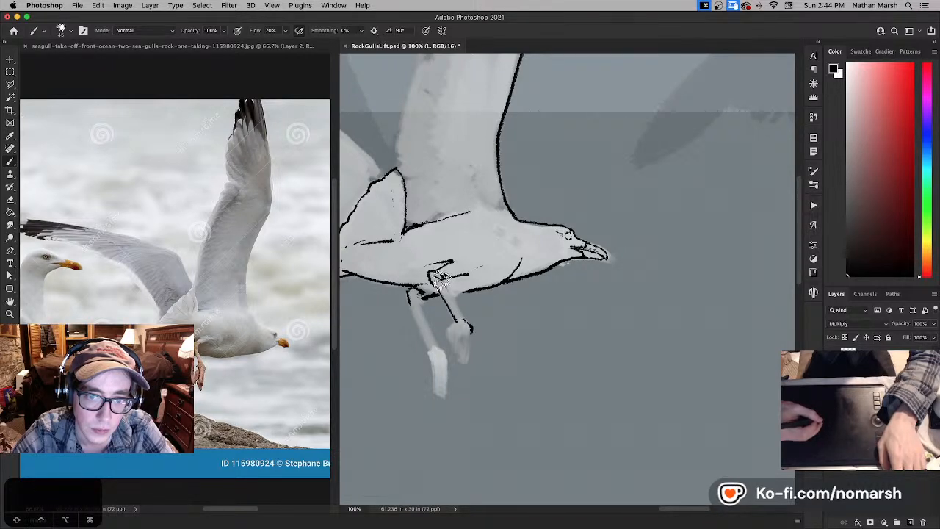
key(super+z)
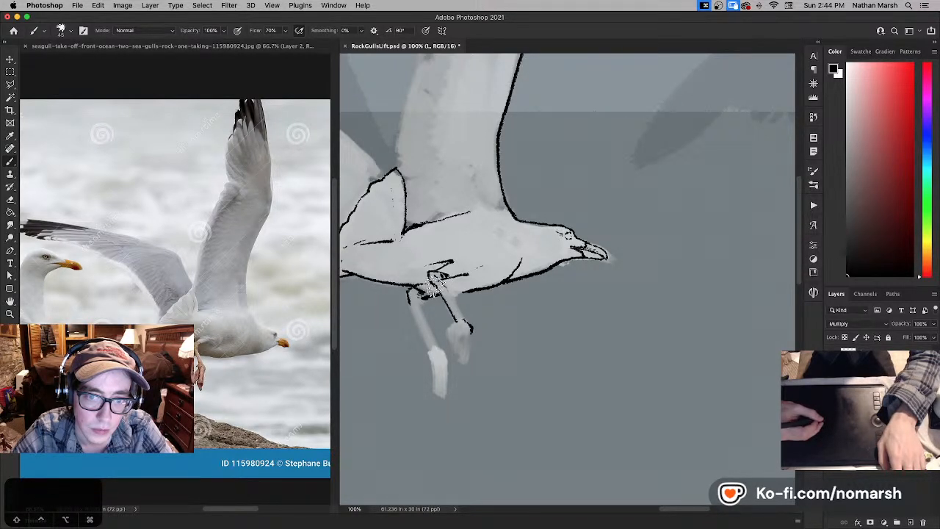
key(super+z)
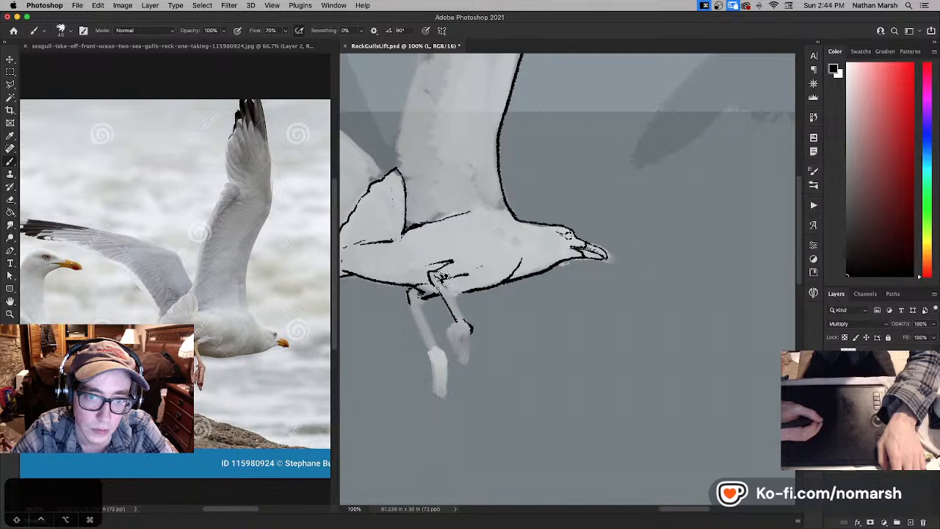
key(super+z)
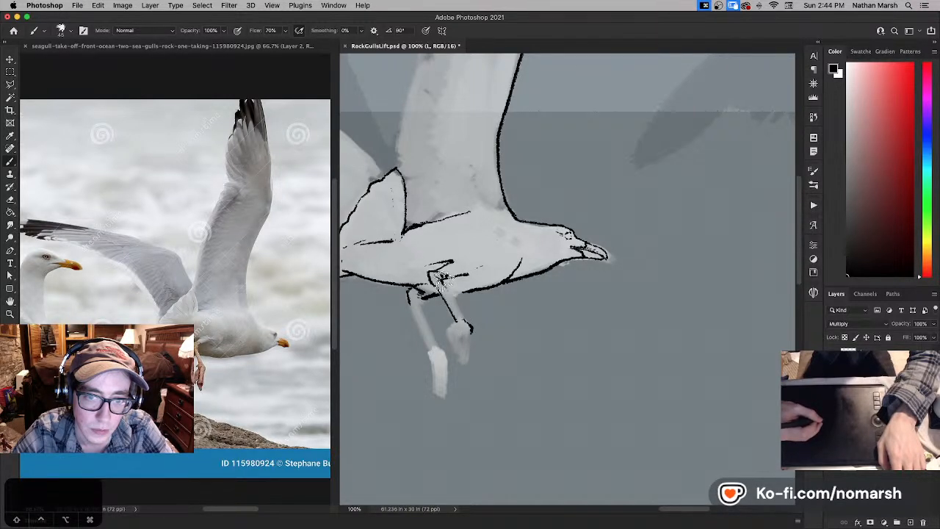
key(x)
key(x)
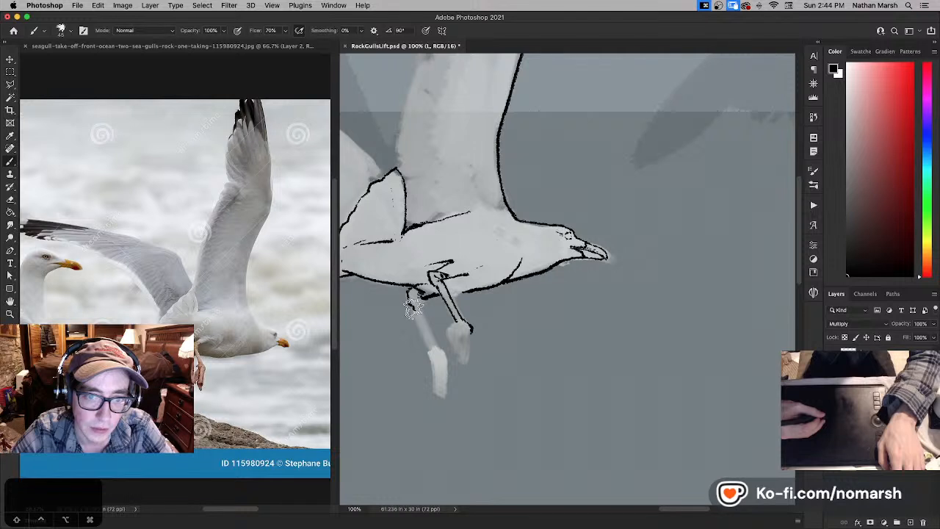
- Ink both sides of the rear leg in black down to the ankle and touch up its upper joint with white
drag(409, 292, 432, 351)
key(super+z)
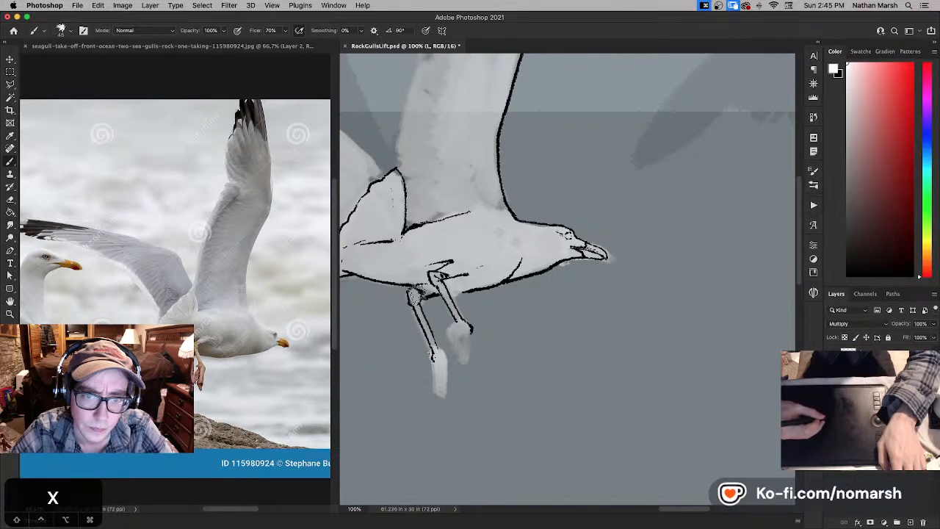
key(x)
drag(418, 298, 416, 292)
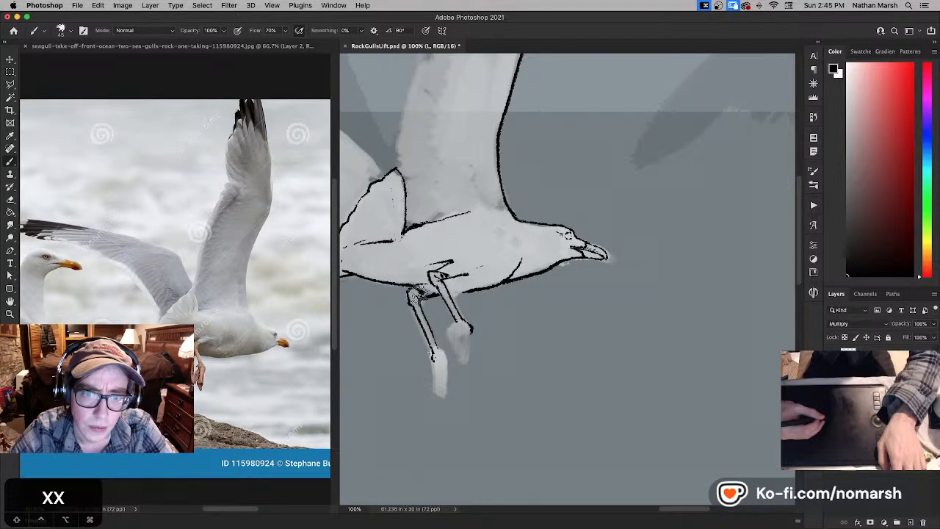
- Refine the belly feather edge between the tops of the two legs, alternating between white and black
key(x)
key(x)
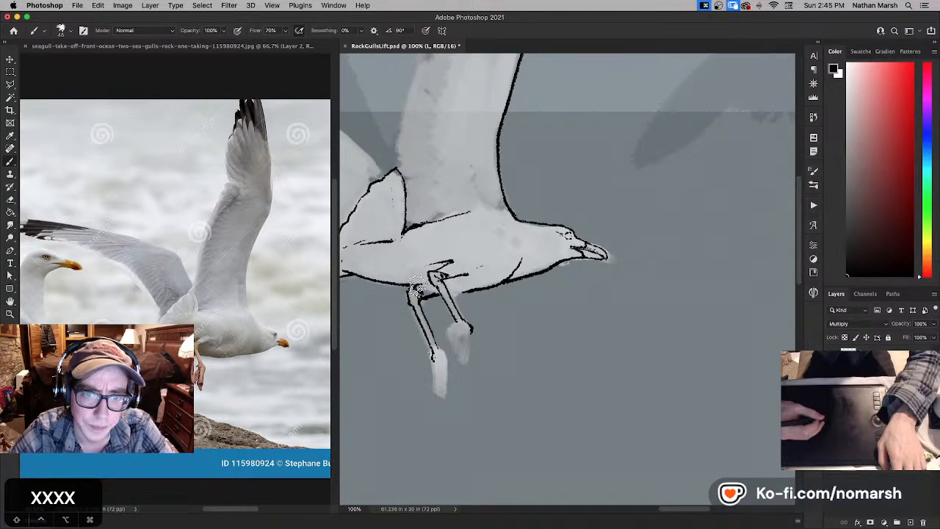
key(x)
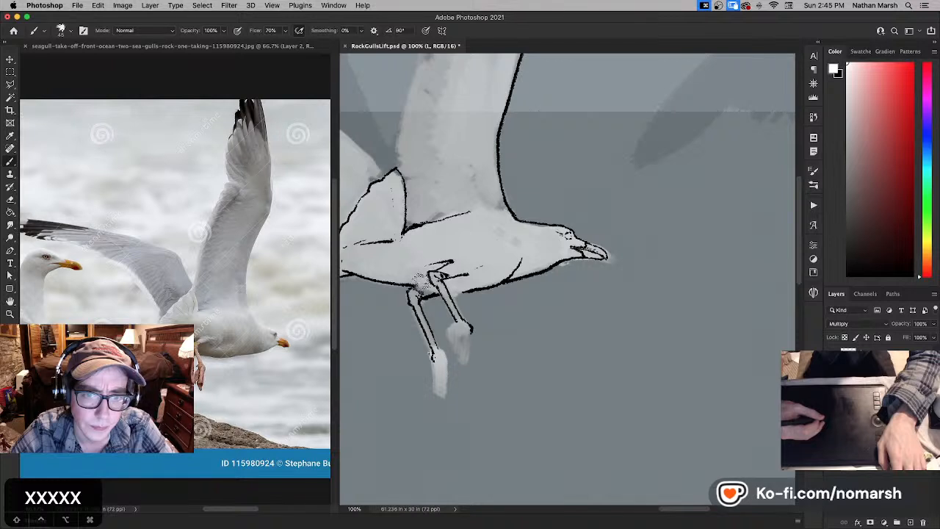
key(x)
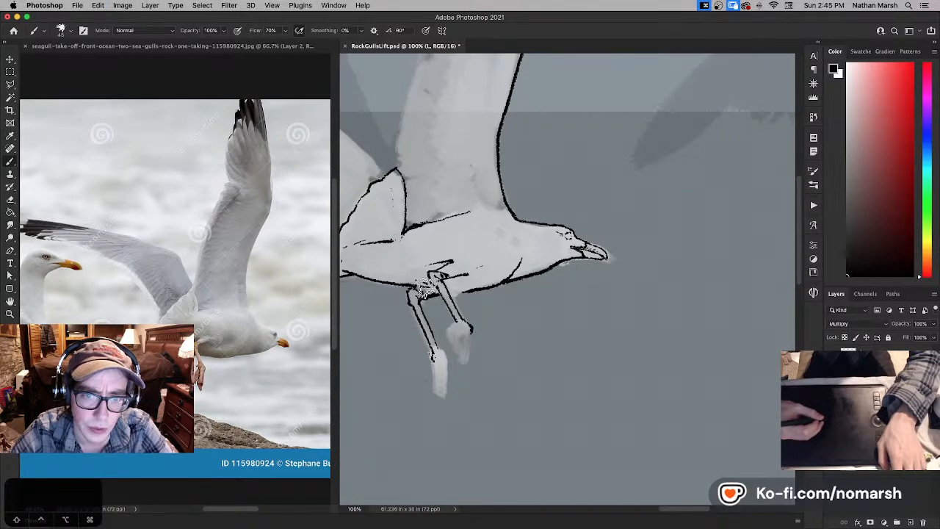
key(x)
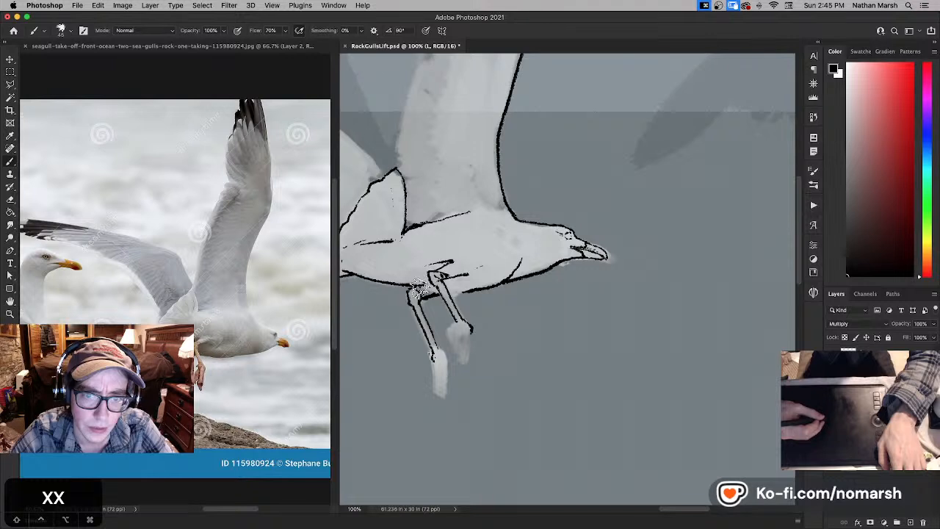
- Ink the rear foot in black, drawing the ankle, long hanging toes and claw tips
key(space)
drag(452, 332, 444, 289)
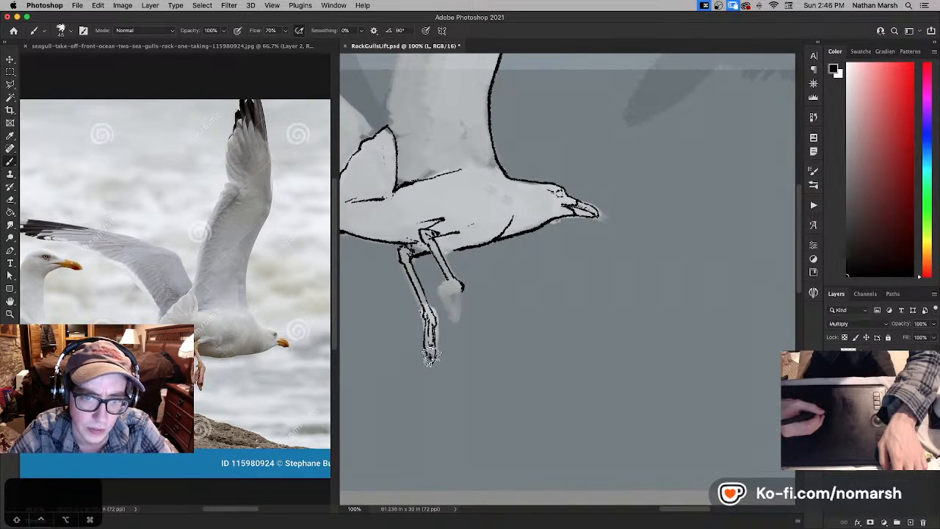
key(super+z)
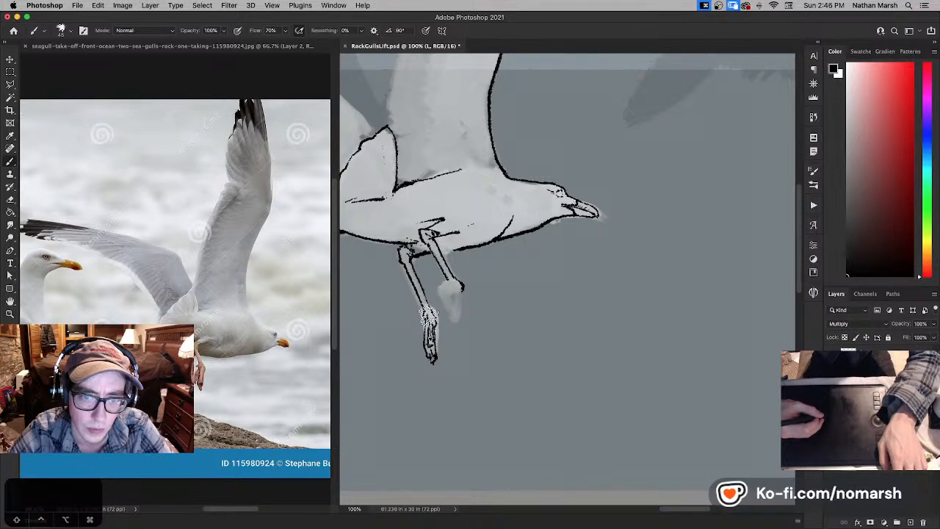
- Refine the rear leg's lower edges and the foot's toe lines with white and black, undoing unsatisfactory strokes
key(x)
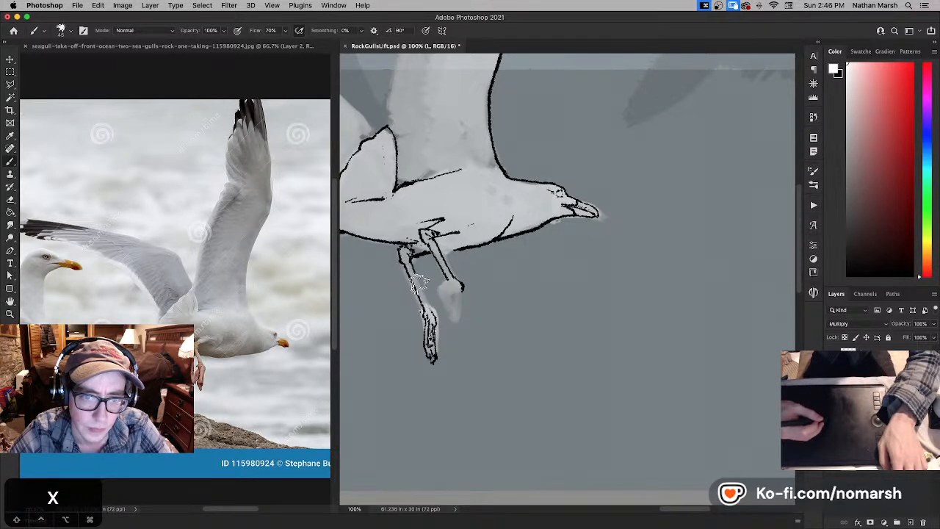
key(x)
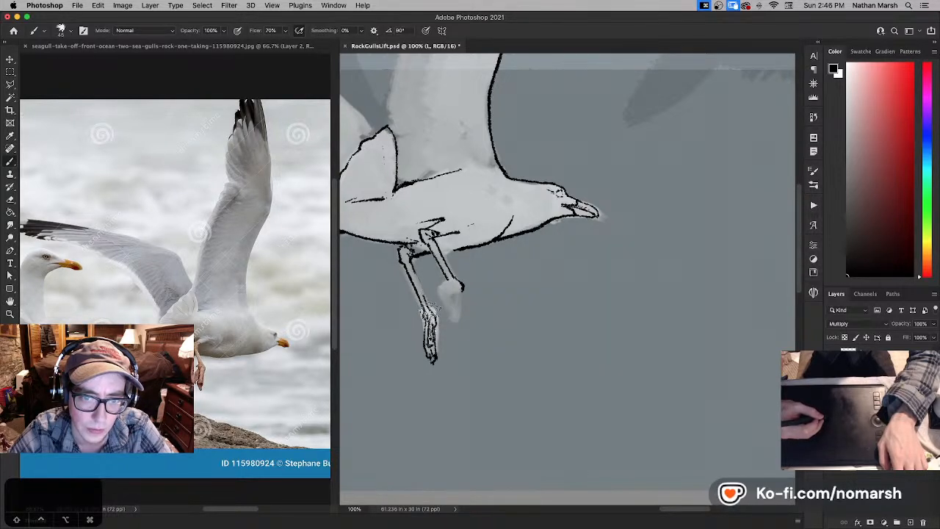
key(super+z)
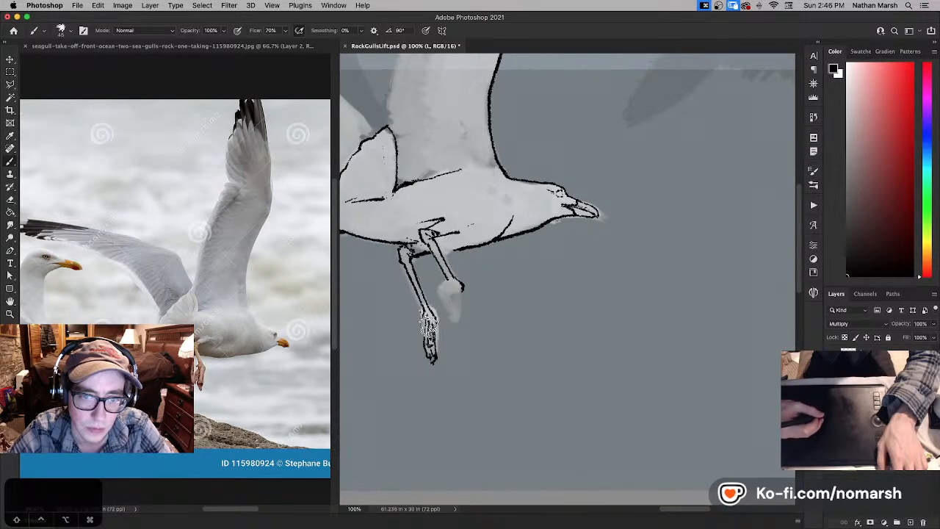
key(x)
key(x)
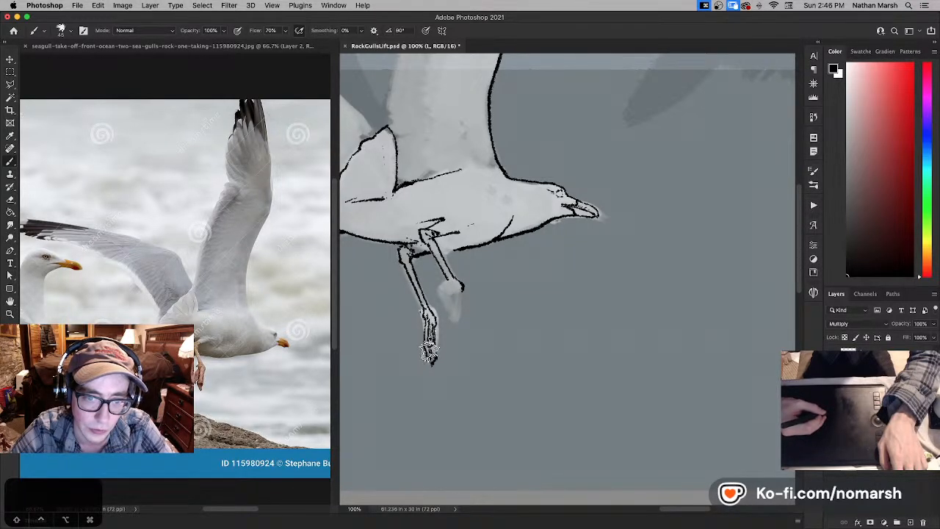
key(super+z)
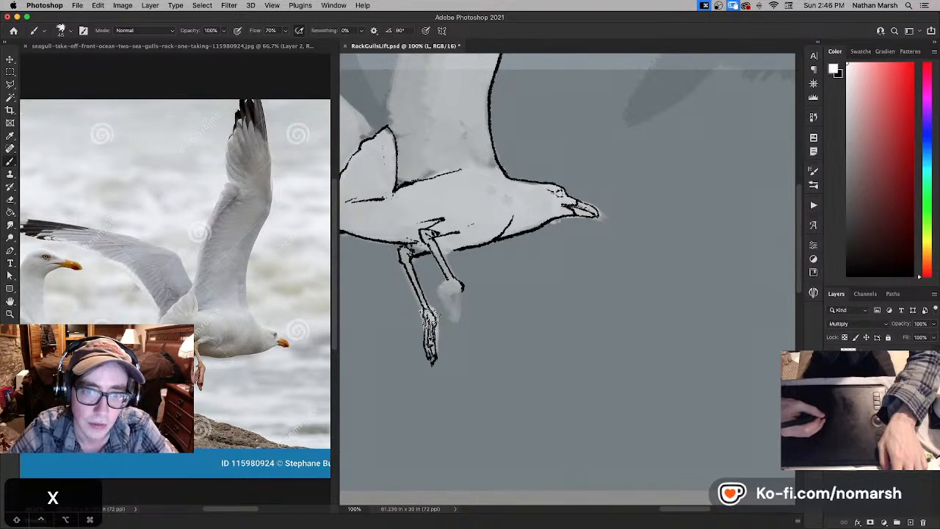
key(super+z)
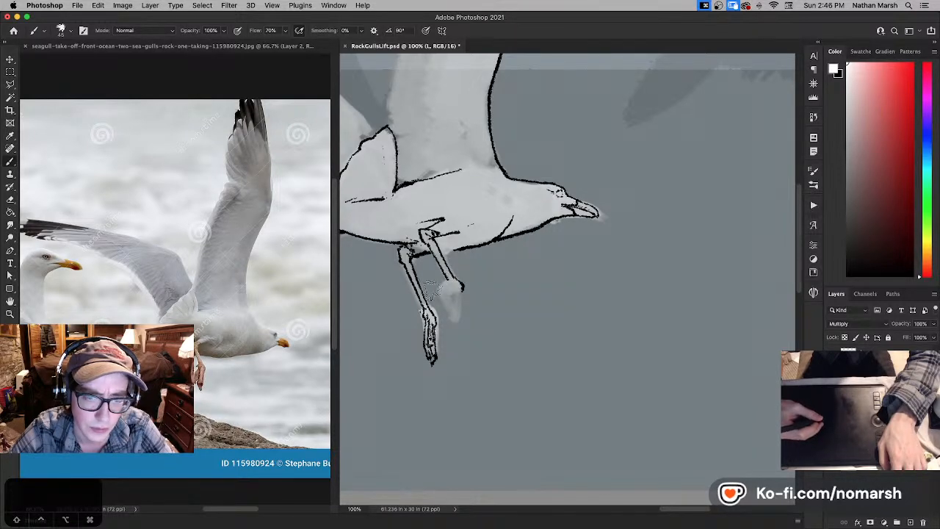
- Select the rear foot and ankle linework with a polygonal lasso, move it slightly up the leg, and deselect
key(l)
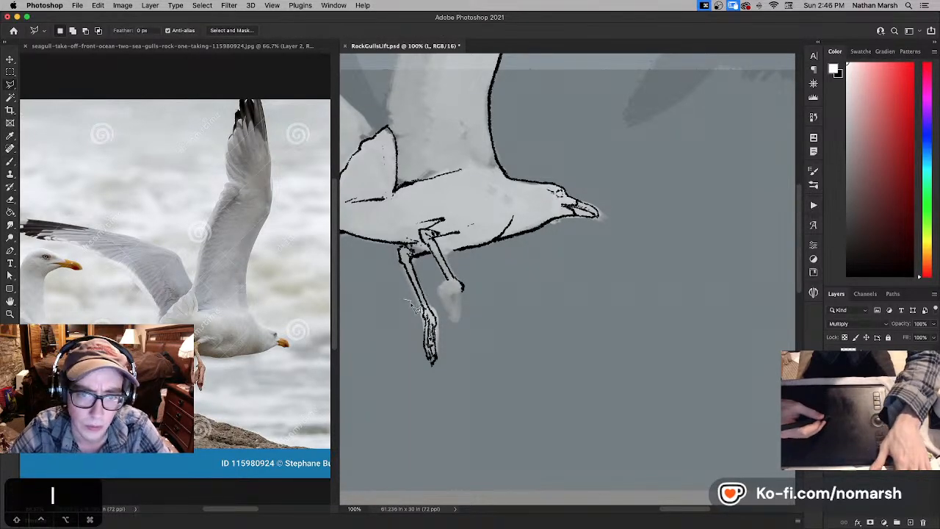
key(e)
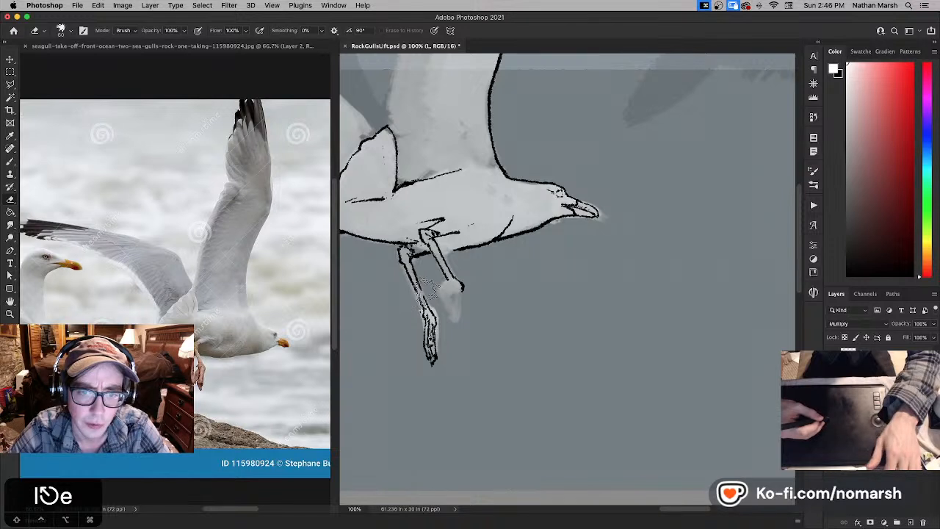
key(l)
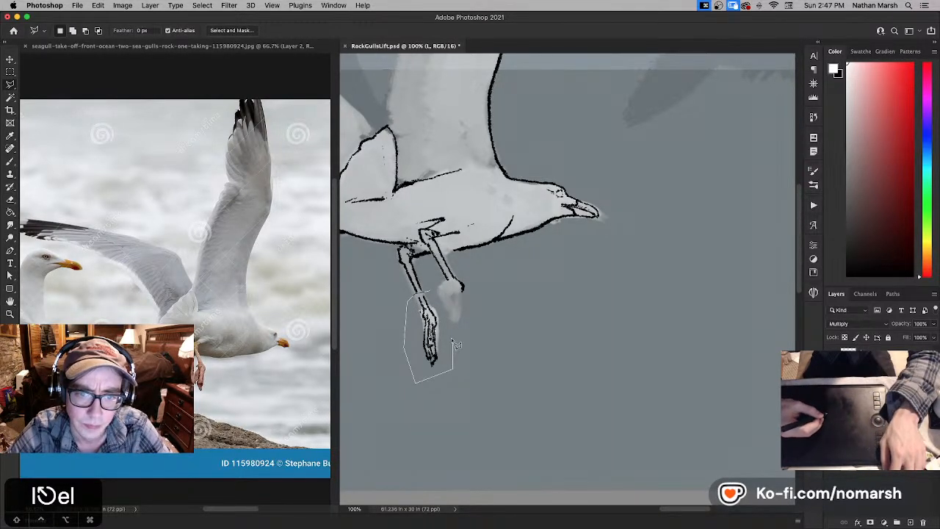
drag(452, 340, 452, 344)
key(v)
drag(433, 306, 436, 293)
key(super+d)
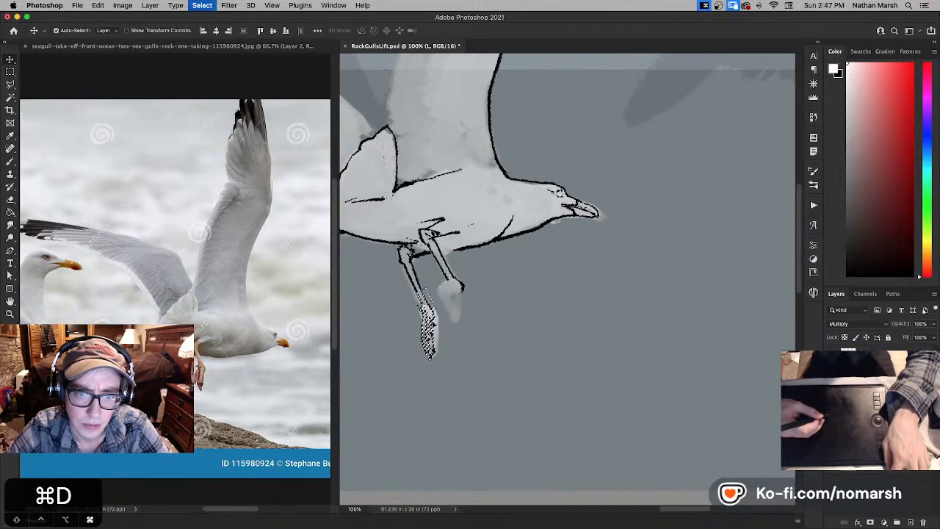
- Refine the front leg's outline with black and white, and ink the ankle joint at its lower end
key(b)
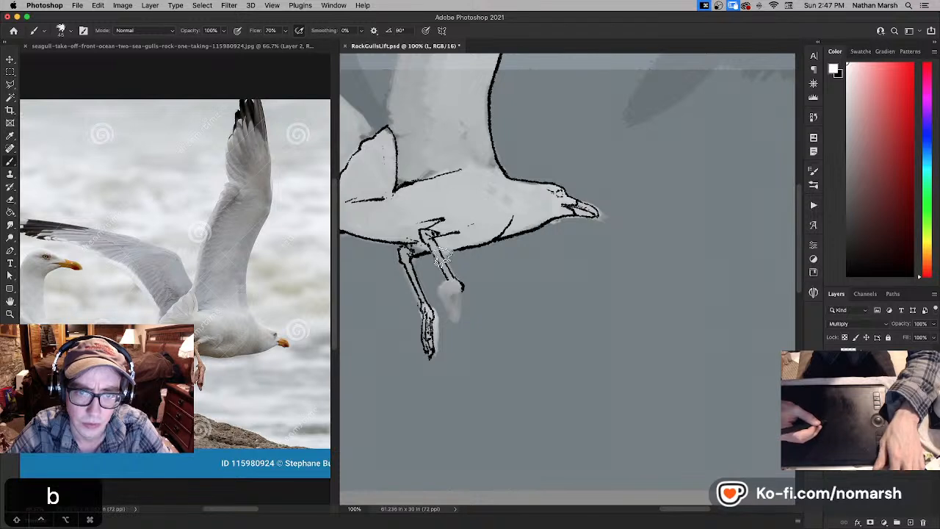
key(x)
drag(450, 269, 443, 251)
key(super+z)
key(x)
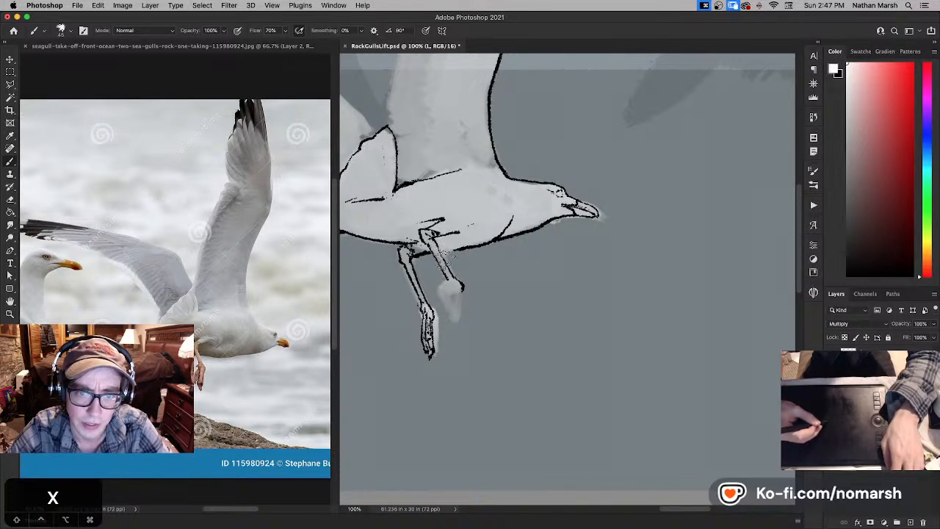
key(x)
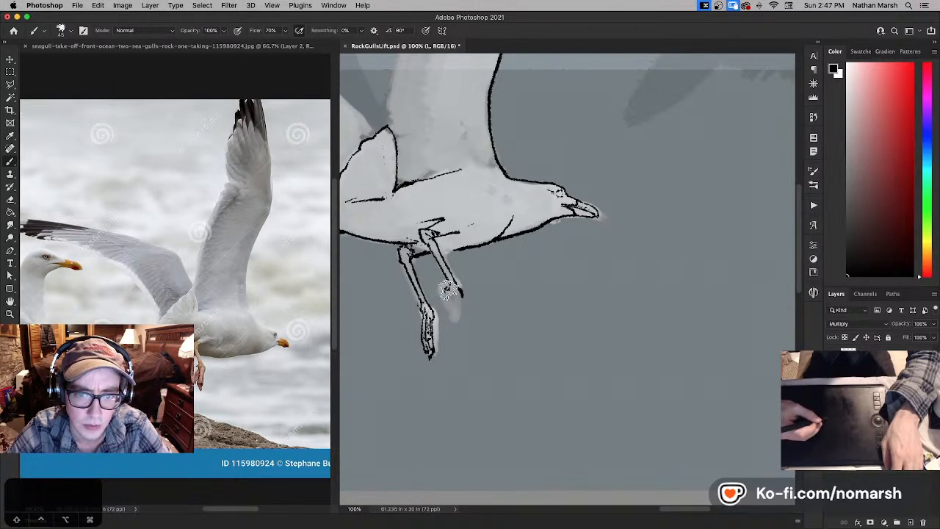
- Ink the front foot's hanging toes and claws in black below the ankle, undoing an unsatisfactory stroke
key(x)
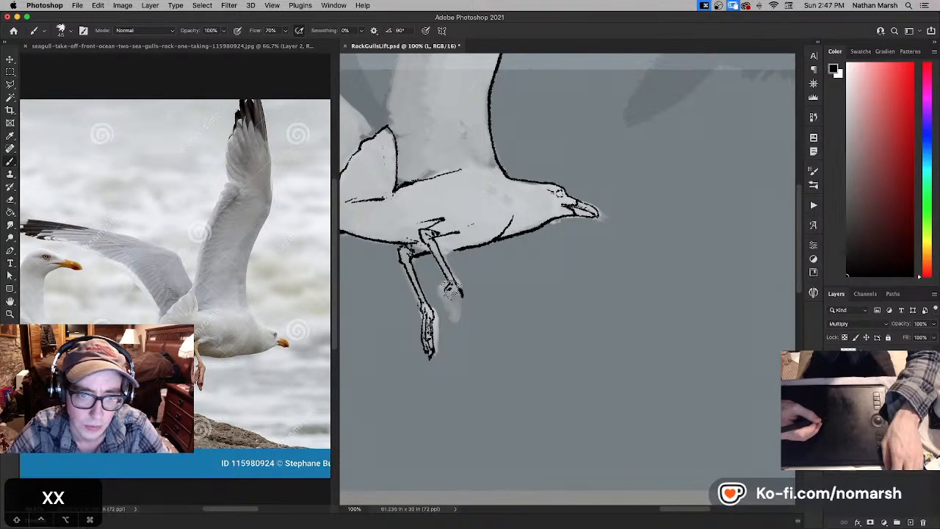
key(super+z)
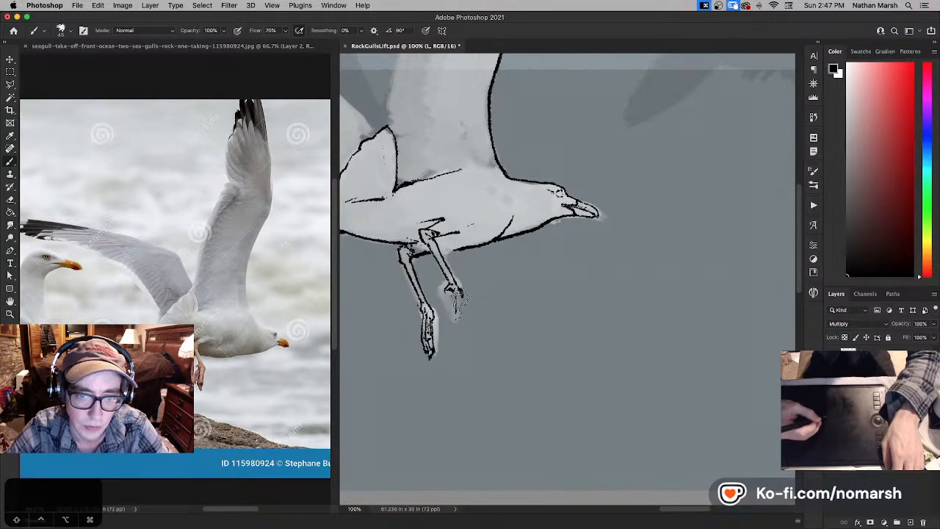
key(x)
key(x)
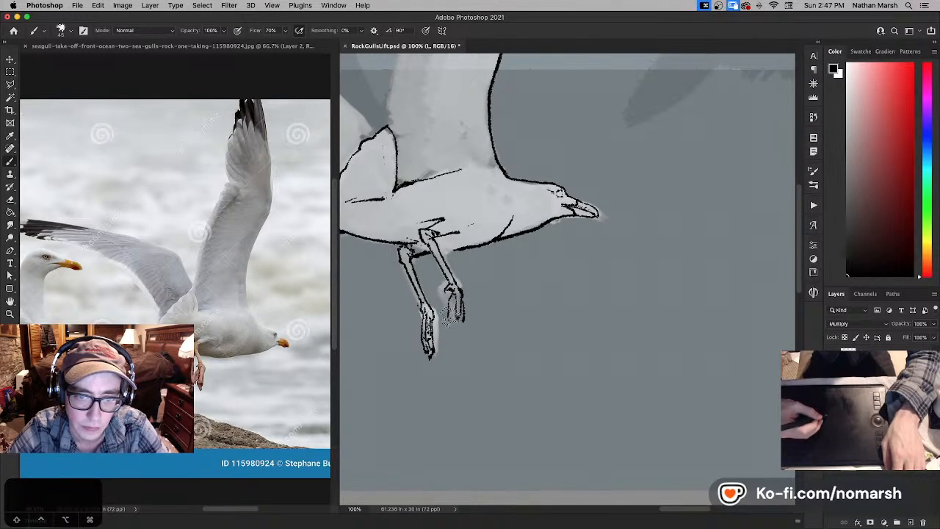
key(x)
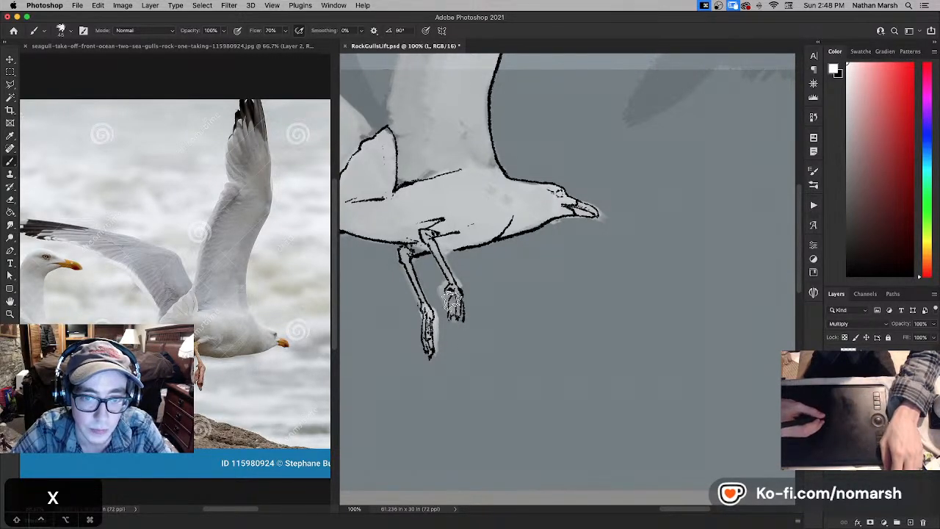
- Refine the front foot's toes and claws with white and black strokes, undoing unsatisfactory ones
key(x)
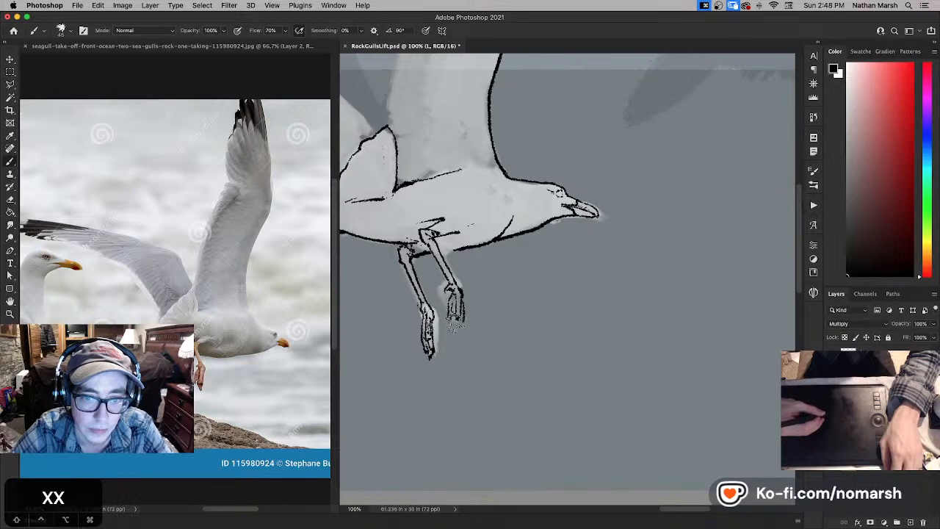
key(x)
key(x)
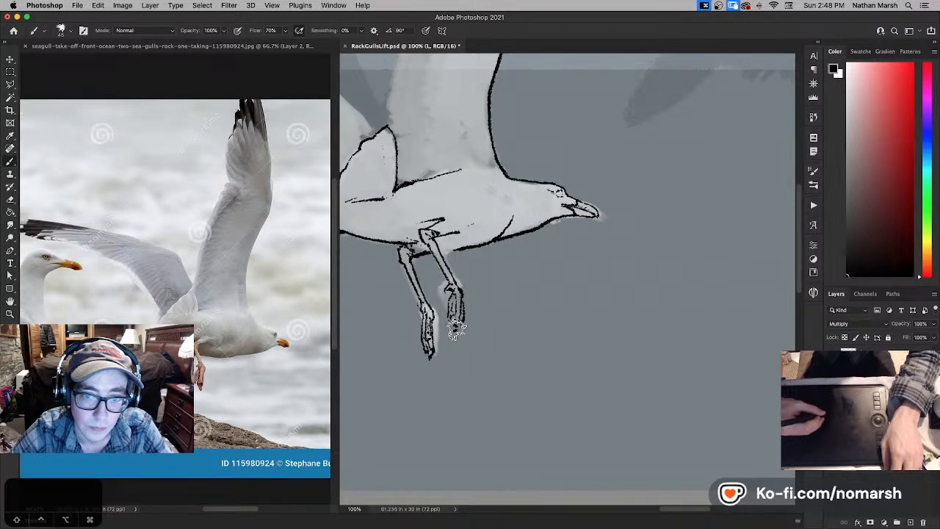
key(super+z)
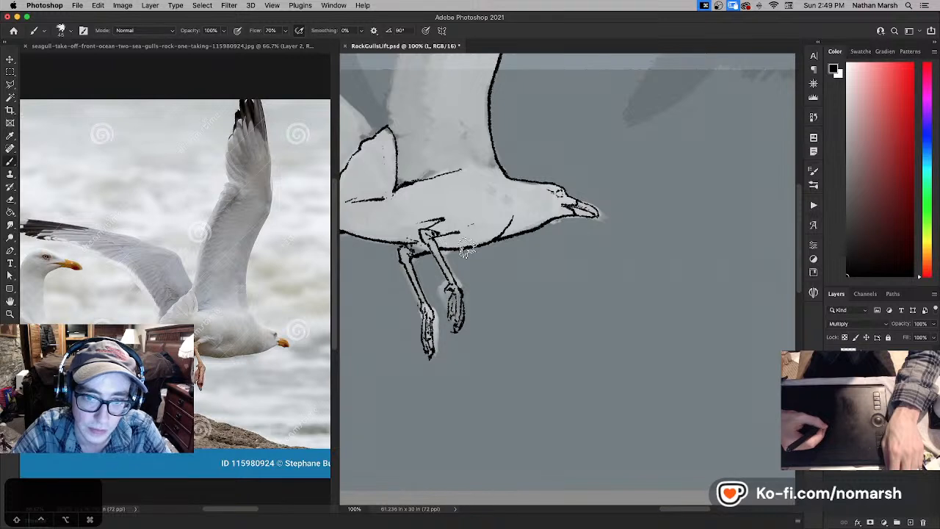
key(super+z)
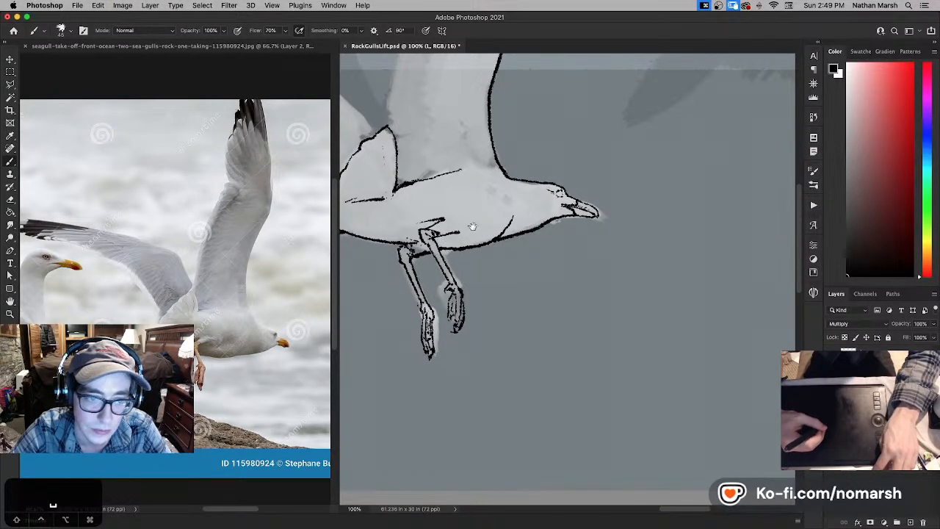
- Extend the curved breast line upward across the base of the neck in black, cleaning it up with white
drag(473, 216, 491, 238)
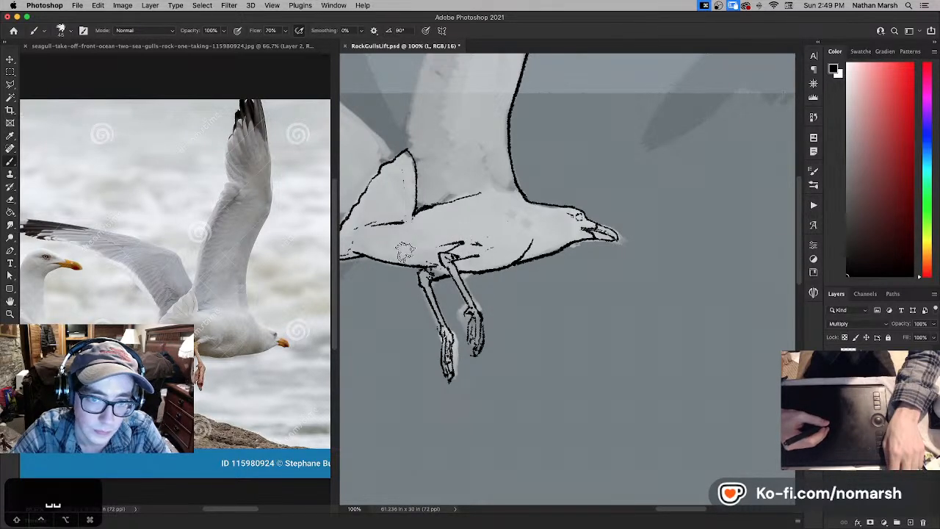
mouse_move(414, 252)
mouse_down()
mouse_move(436, 262)
mouse_move(506, 250)
mouse_up()
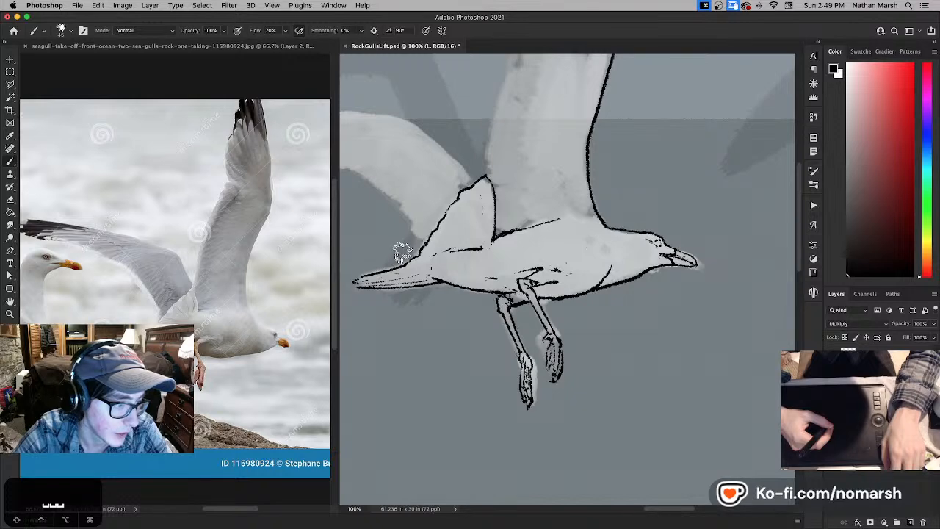
mouse_move(421, 254)
mouse_down()
mouse_move(461, 265)
mouse_move(484, 292)
mouse_move(471, 280)
mouse_move(420, 295)
mouse_move(368, 388)
mouse_move(352, 472)
mouse_move(341, 372)
mouse_up()
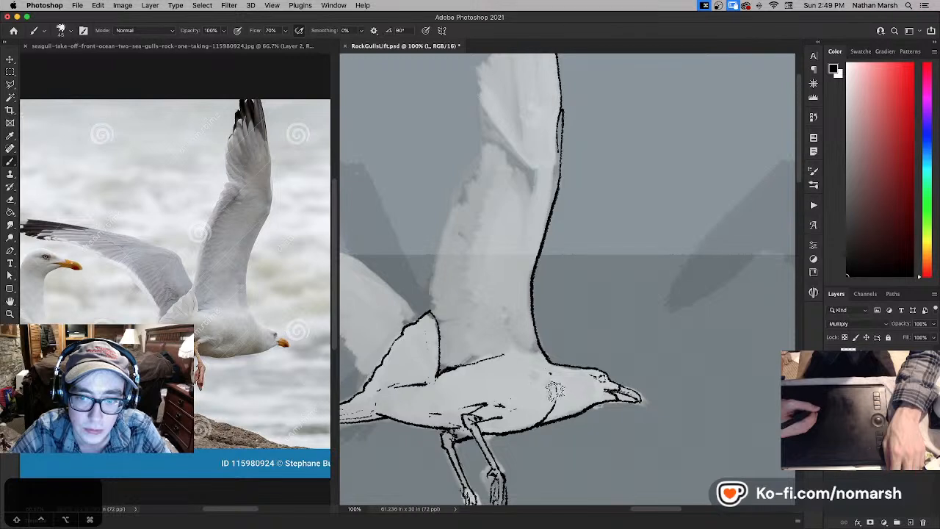
key(x)
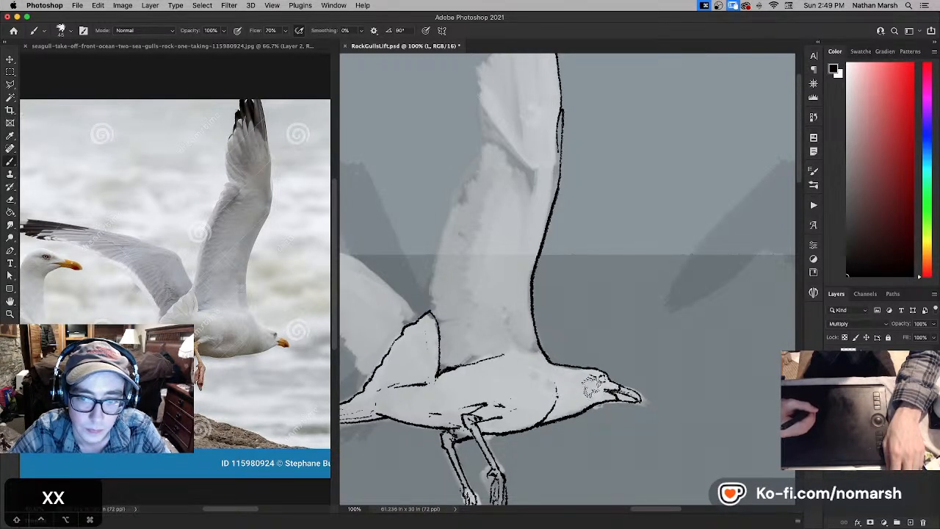
drag(554, 349, 569, 382)
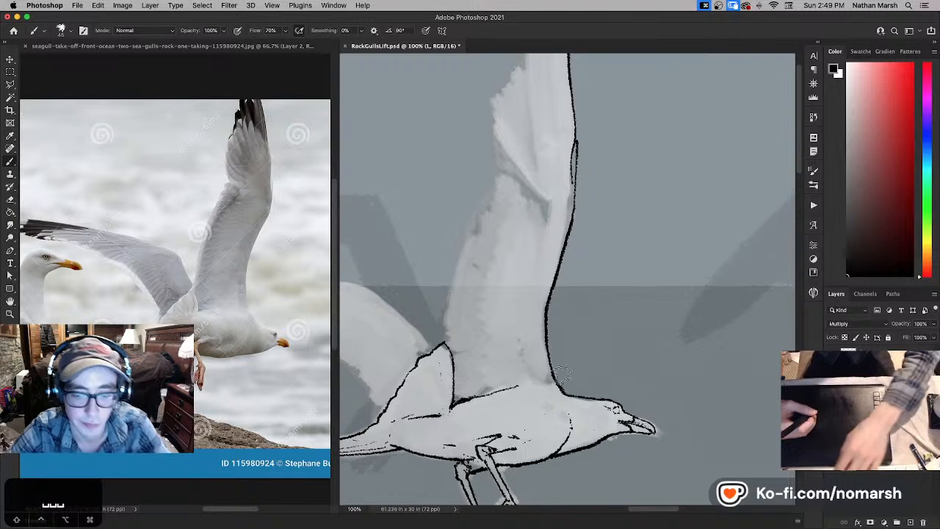
- Enlarge the brush and ink the raised wing's rear edge from the back up to the wingtip, cleaning it with white
key(super+minus)
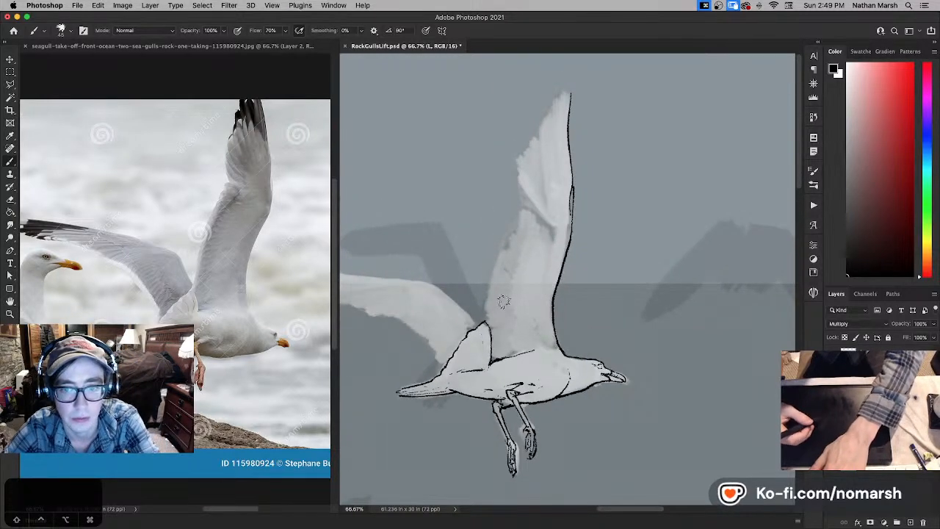
key(bracketright)
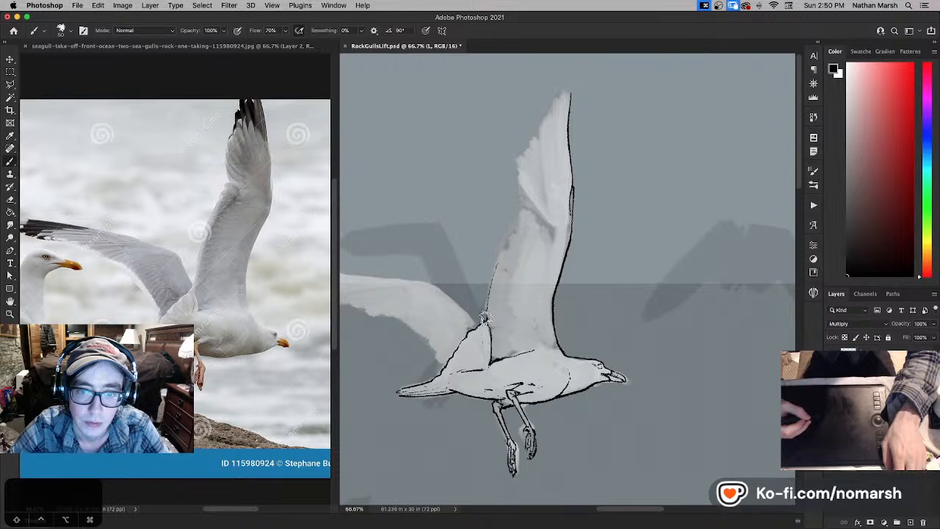
key(super+z)
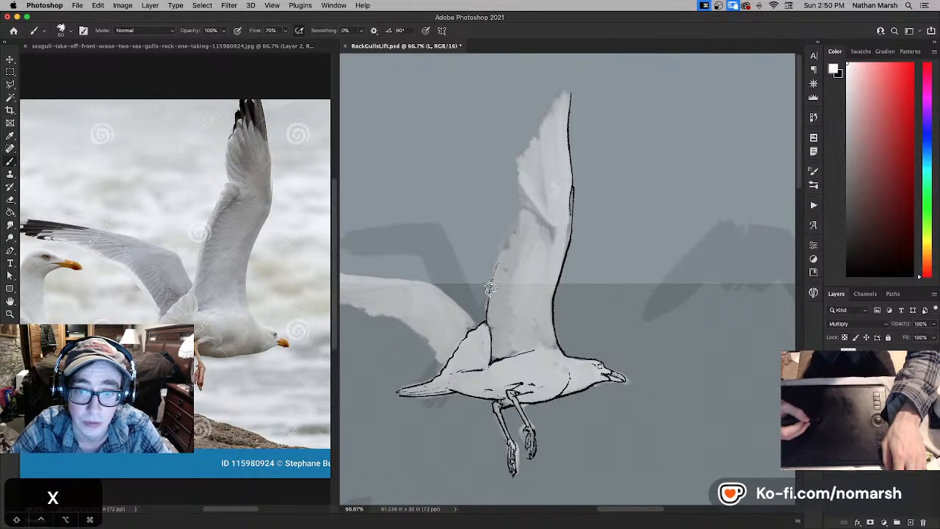
key(x)
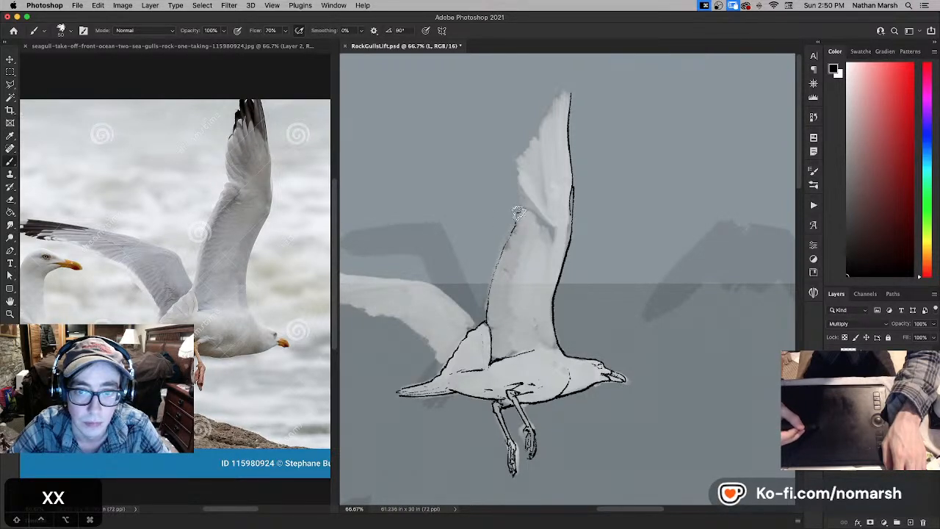
key(x)
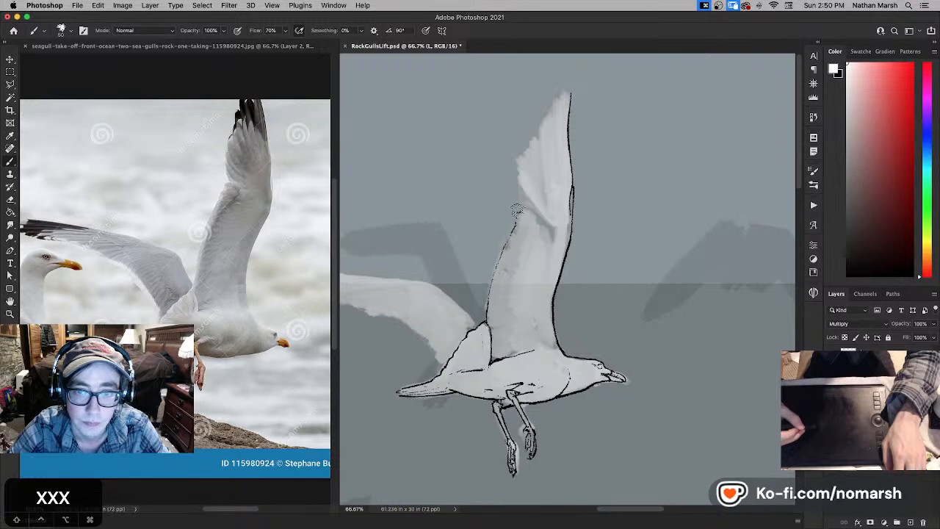
key(x)
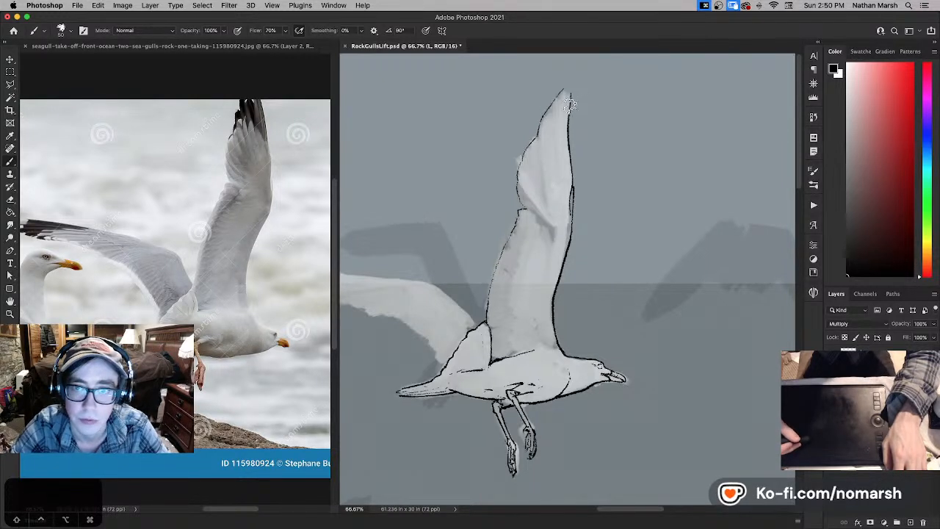
- Redraw the raised wing's pointed tip and upper front edge in black, trimming with white and undoing unsatisfactory strokes
key(x)
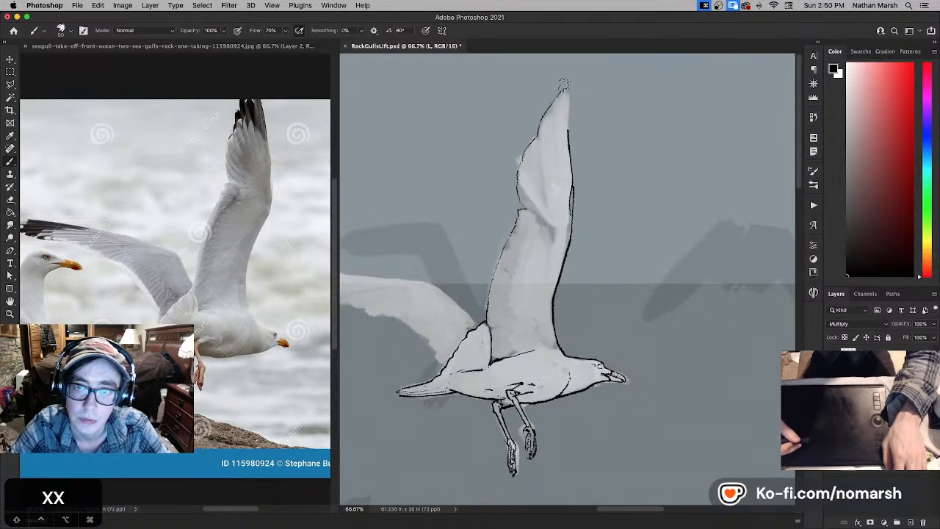
key(super+z)
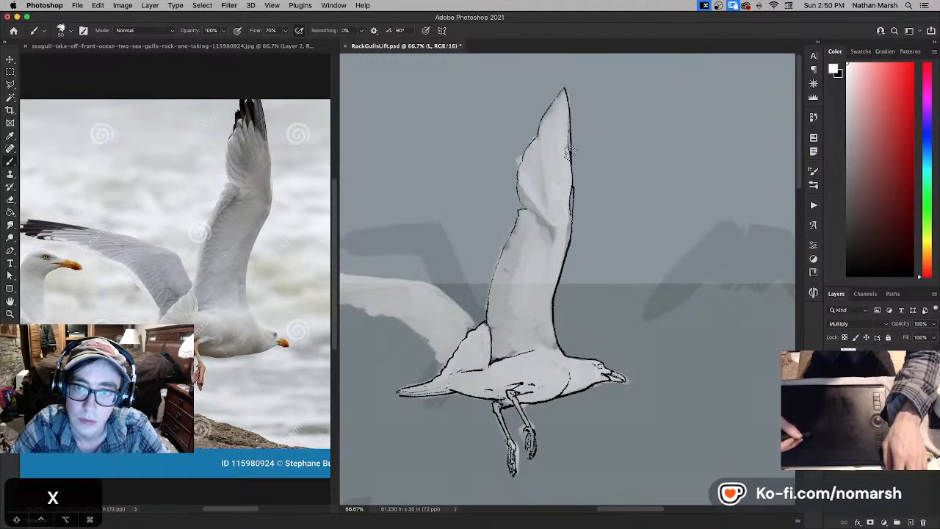
key(x)
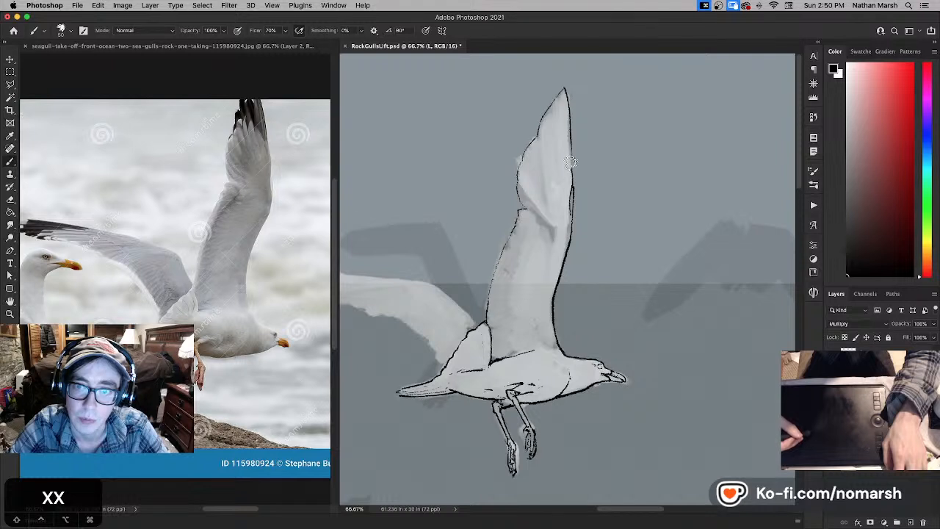
key(super+z)
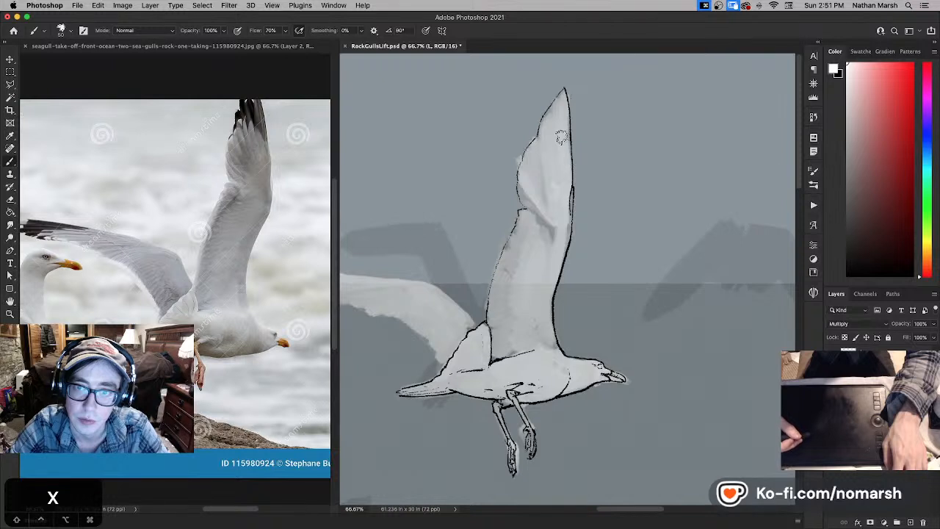
key(space)
drag(561, 139, 572, 166)
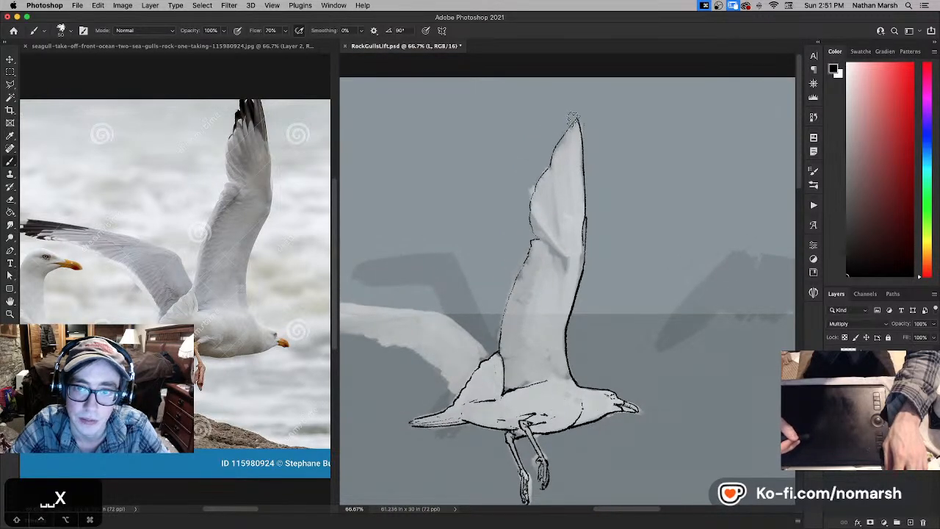
key(x)
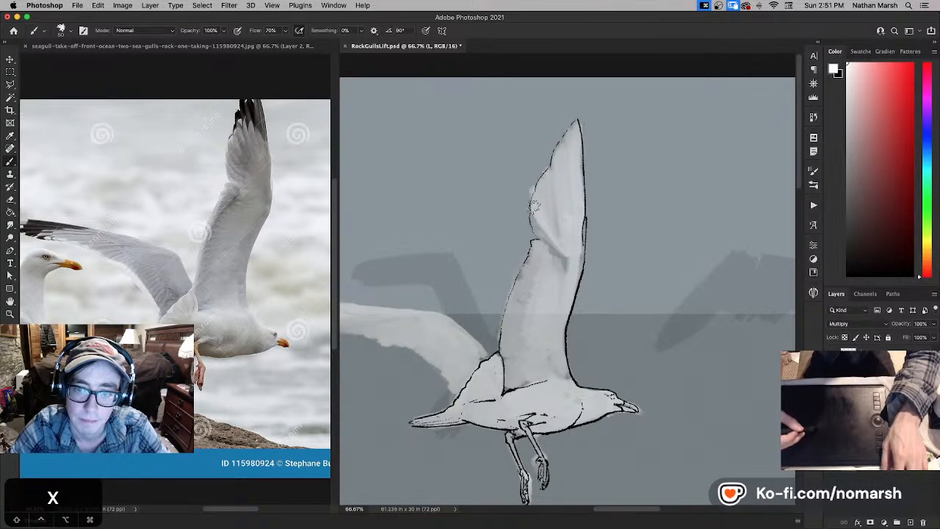
- Ink the upper edge of the outstretched far wing in black from its tip toward the wing bend, redoing the first stroke
mouse_move(536, 205)
mouse_down()
mouse_move(550, 248)
mouse_move(625, 246)
mouse_move(626, 254)
mouse_move(670, 271)
mouse_up()
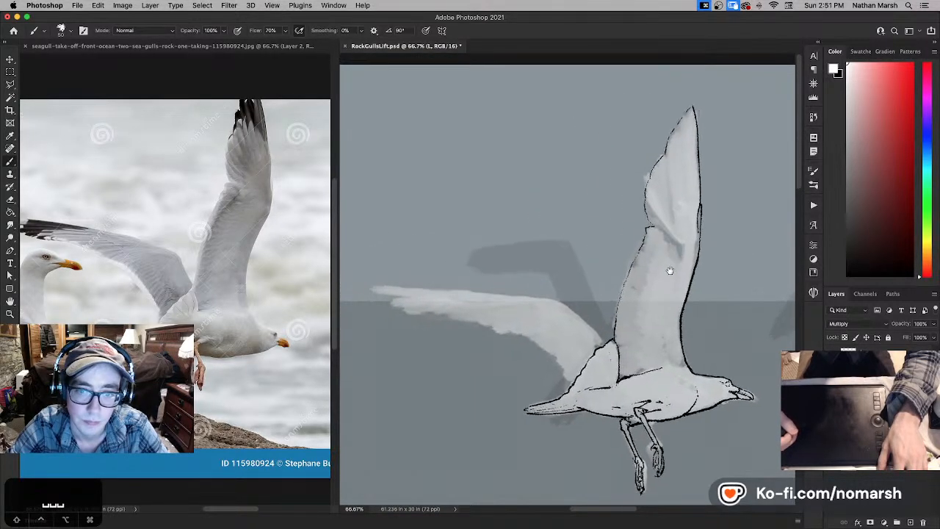
key(b)
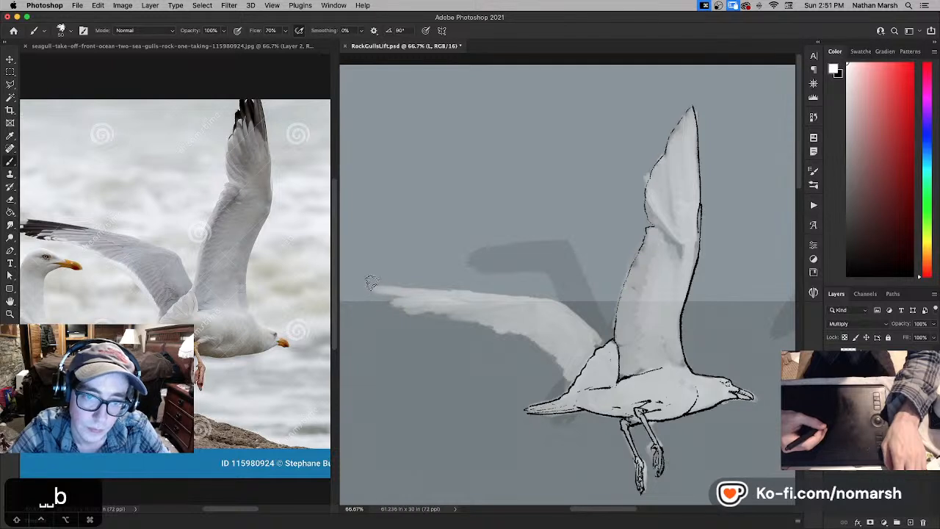
key(x)
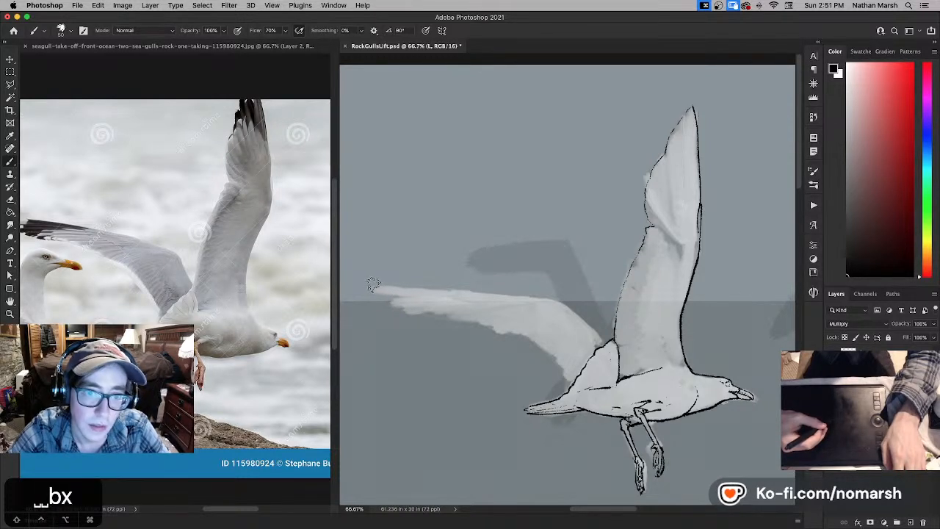
drag(404, 289, 375, 284)
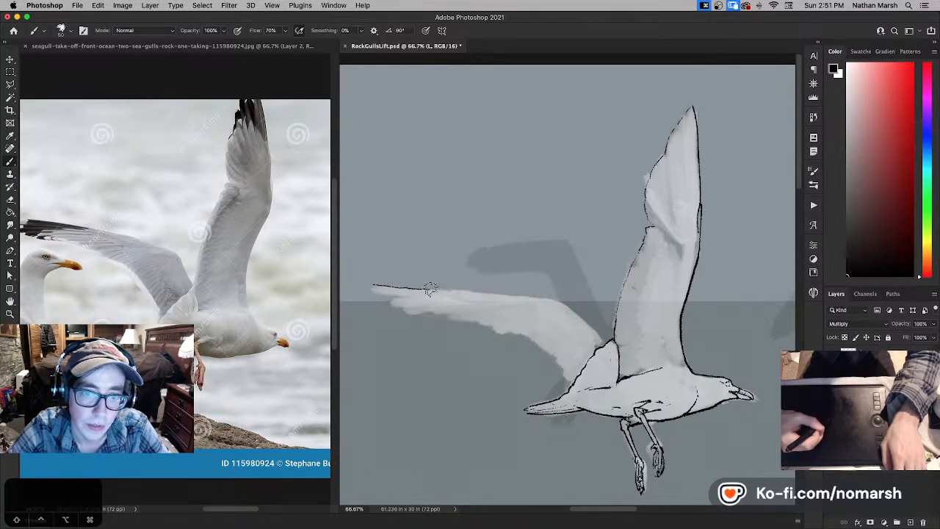
key(super+z)
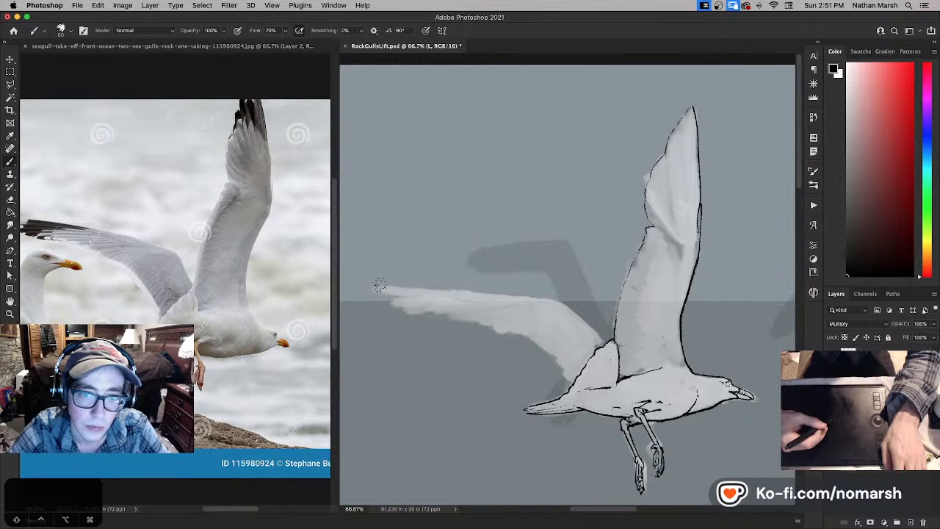
drag(376, 286, 514, 296)
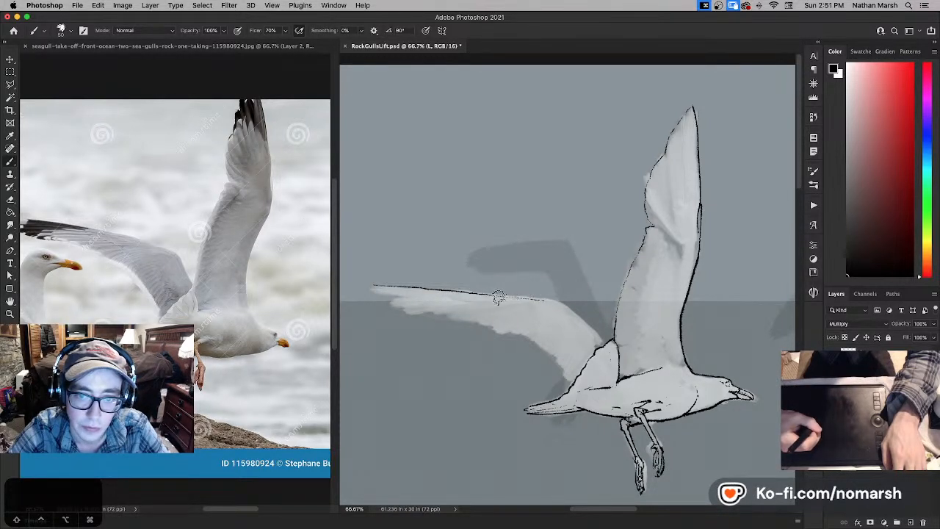
- Select the far wing's upper edge line with a rectangular marquee, rotate it slightly, and shift it up and outward
key(m)
drag(354, 269, 565, 316)
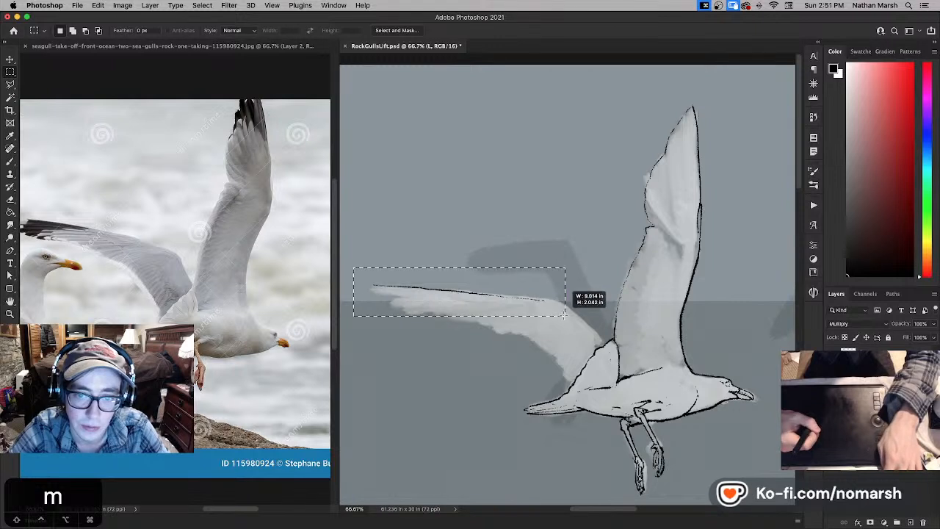
key(super+t)
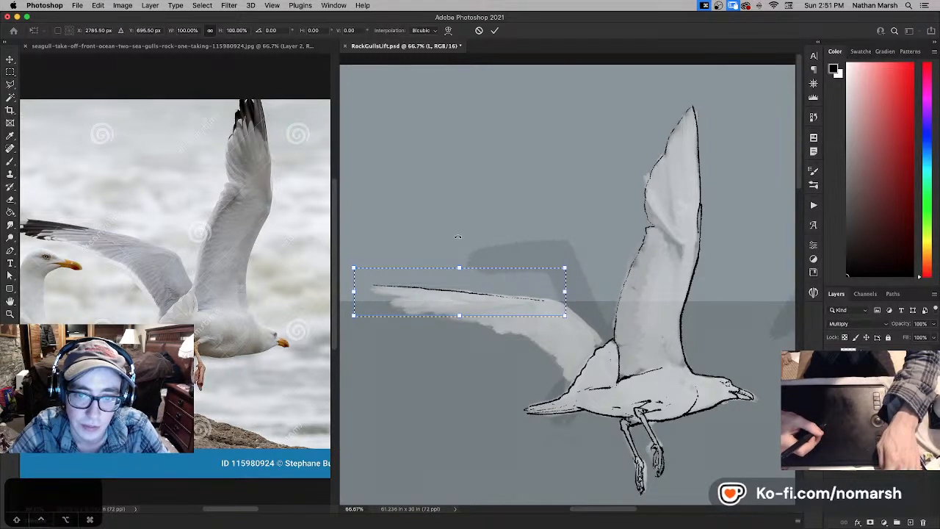
drag(458, 237, 463, 236)
drag(477, 289, 472, 287)
key(Return)
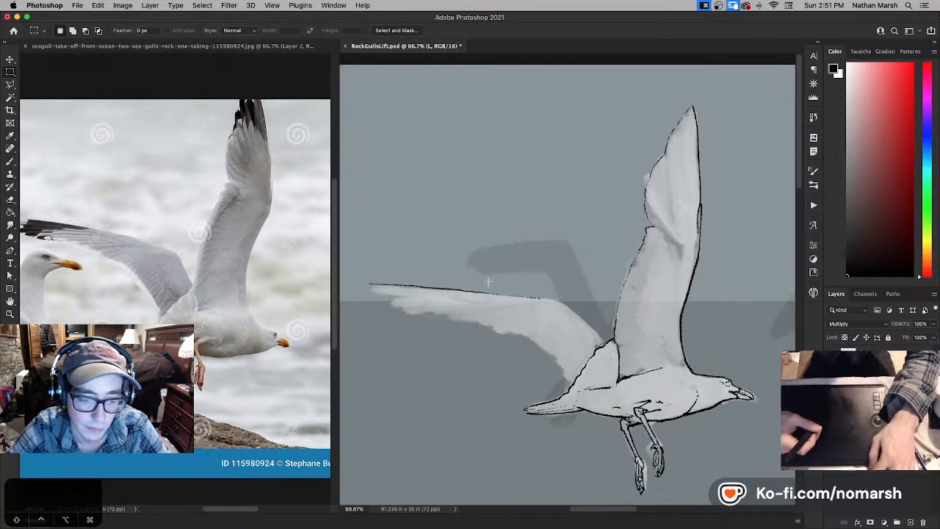
- Erase the inner end of the far wing's upper edge line with white, and return to black
key(b)
key(x)
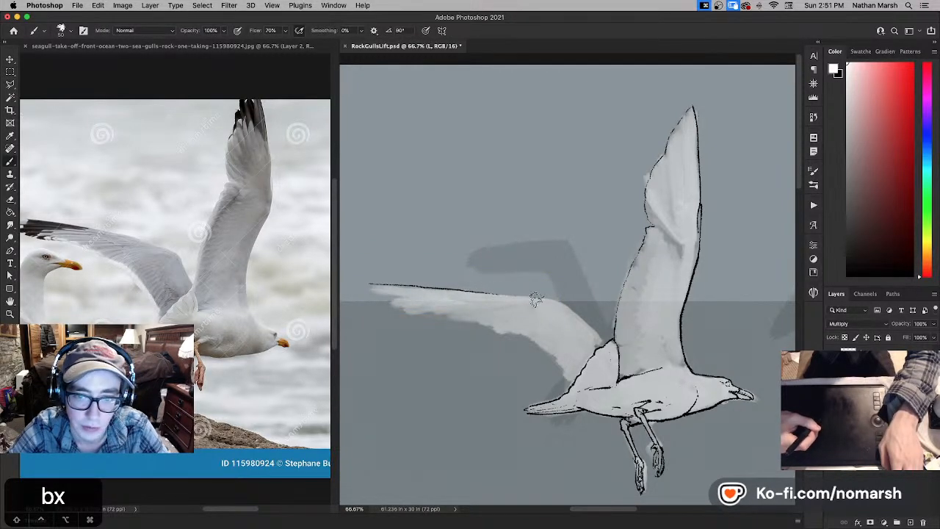
key(x)
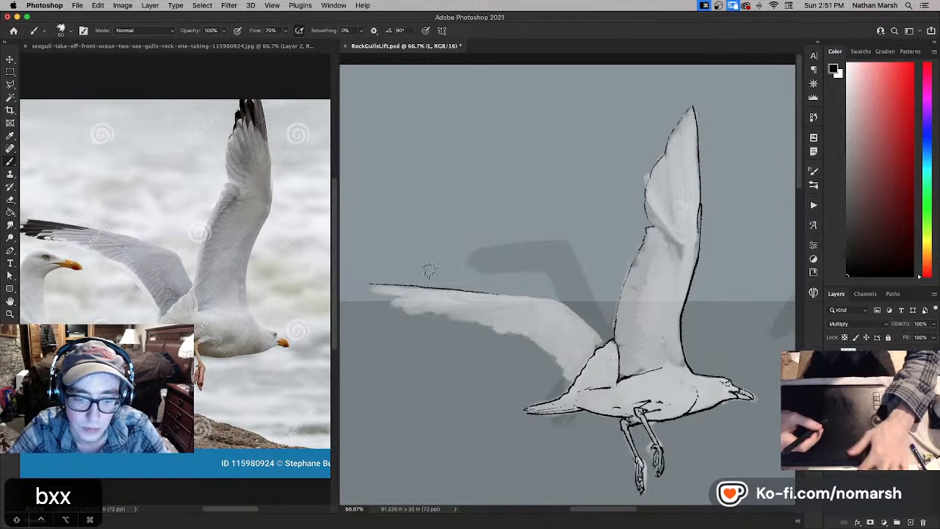
- Select the outer part of the far wing's upper line with a rectangular marquee, nudge it slightly, and deselect
key(m)
drag(359, 260, 483, 274)
key(v)
key(super+d)
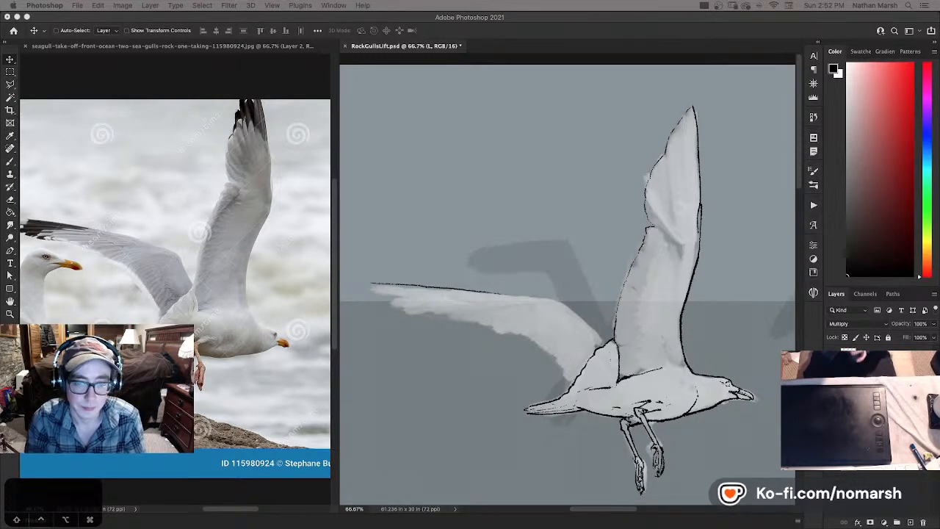
- Reselect the far wing's outer edge line, move it slightly upward, deselect, and return to the Brush tool
key(m)
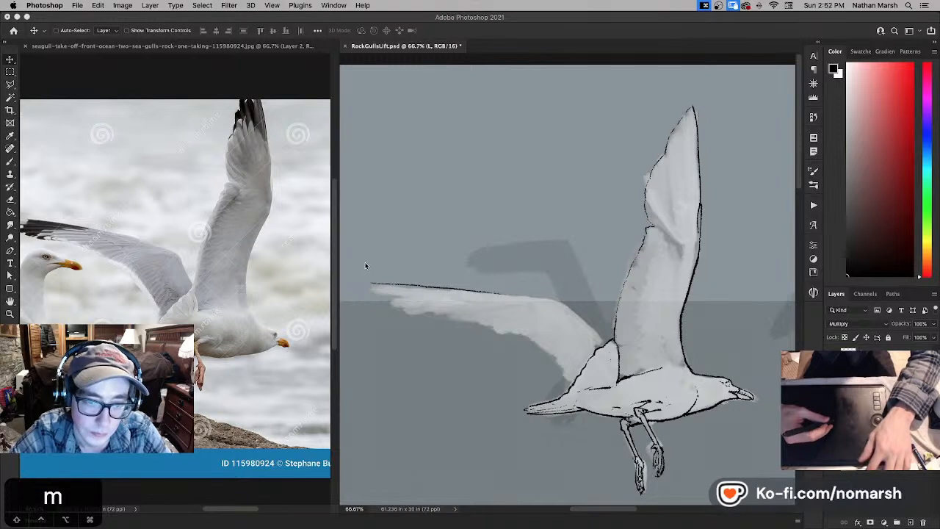
key(m)
drag(360, 266, 498, 295)
key(v)
key(super+d)
key(b)
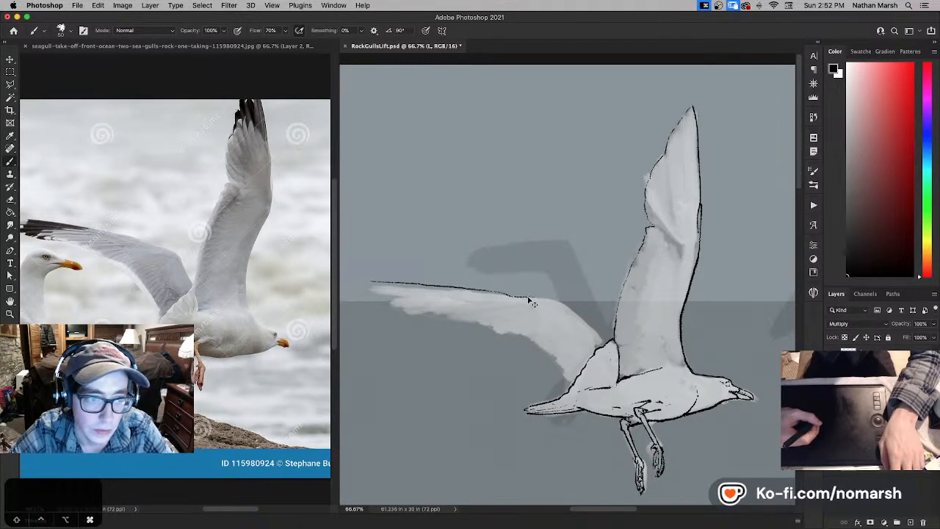
key(super+z)
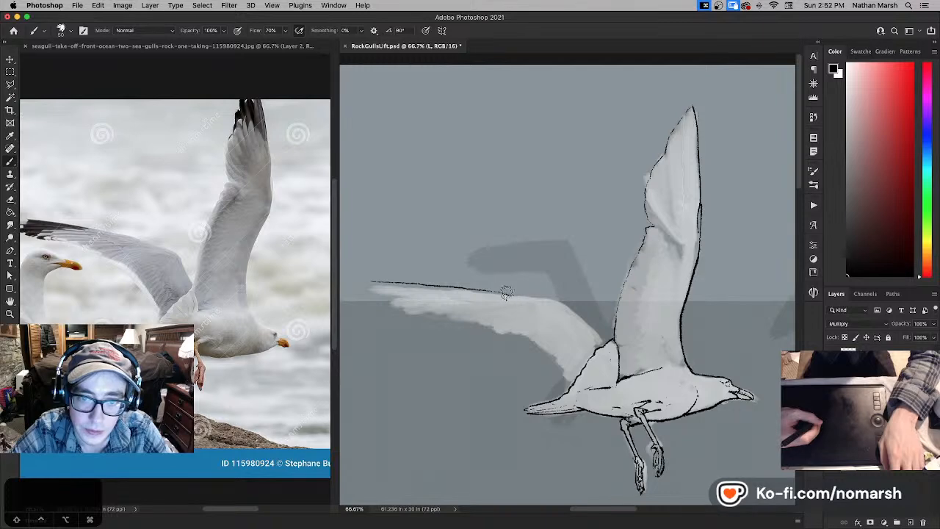
key(v)
drag(496, 294, 508, 294)
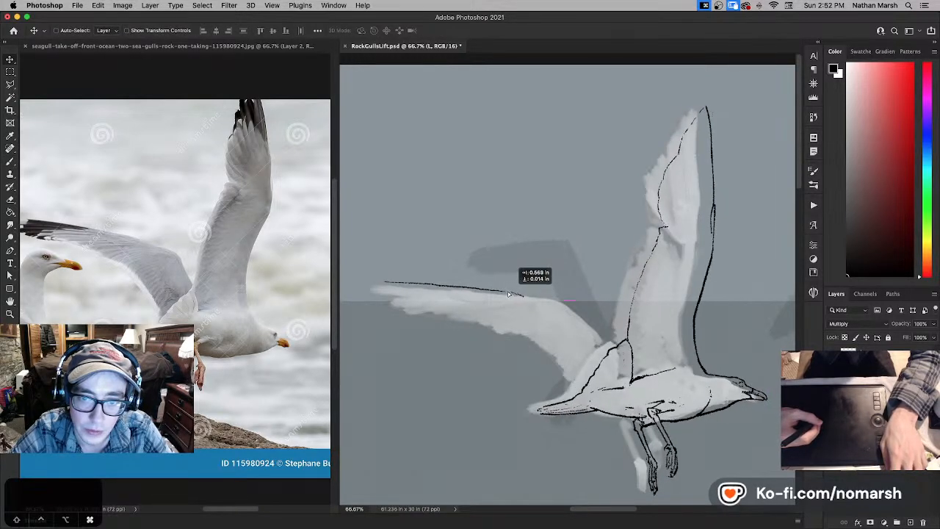
key(super+z)
- Select the outer part of the far wing's upper line with a rectangular marquee, shift it slightly, deselect, and return to the Brush tool
key(m)
mouse_move(359, 267)
mouse_down()
mouse_move(528, 305)
mouse_move(511, 294)
mouse_up()
key(v)
key(super+d)
key(b)
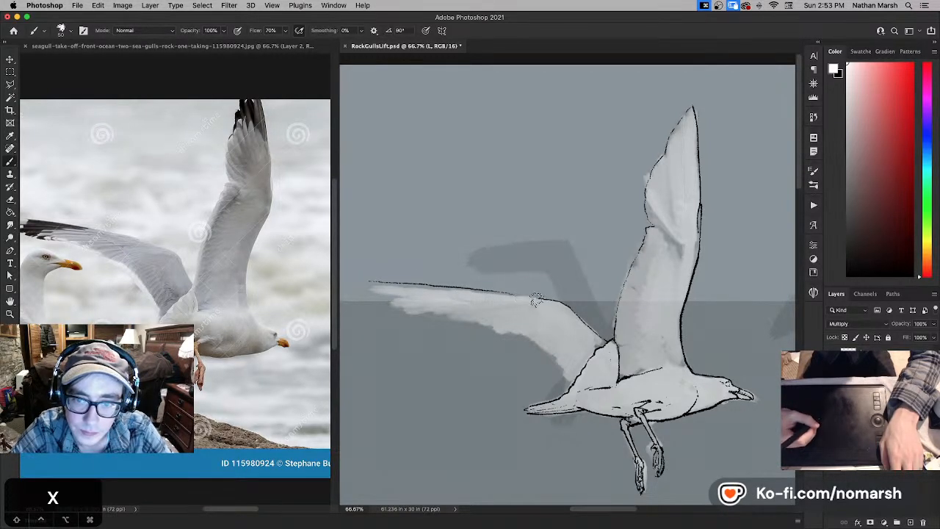
- Ink the far wing's upper edge from mid-wing to the body in black, touching up the join with white
key(x)
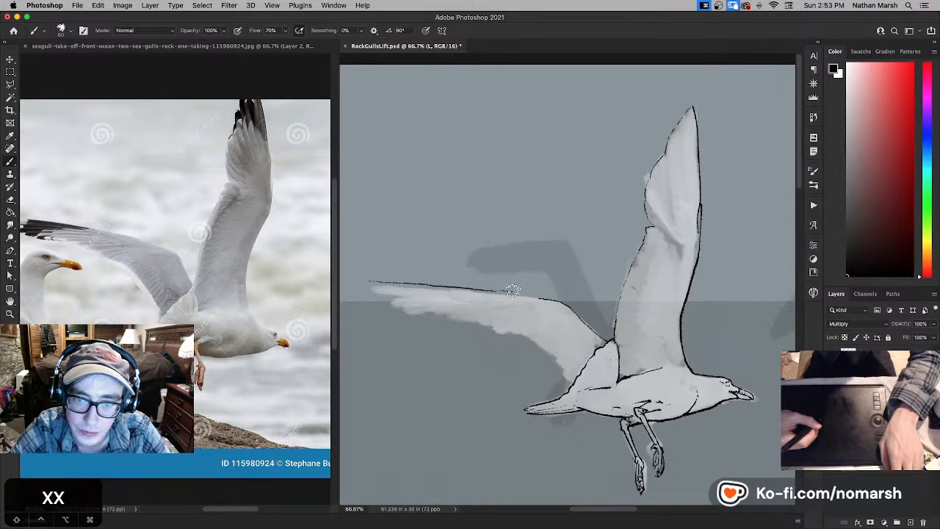
key(super+z)
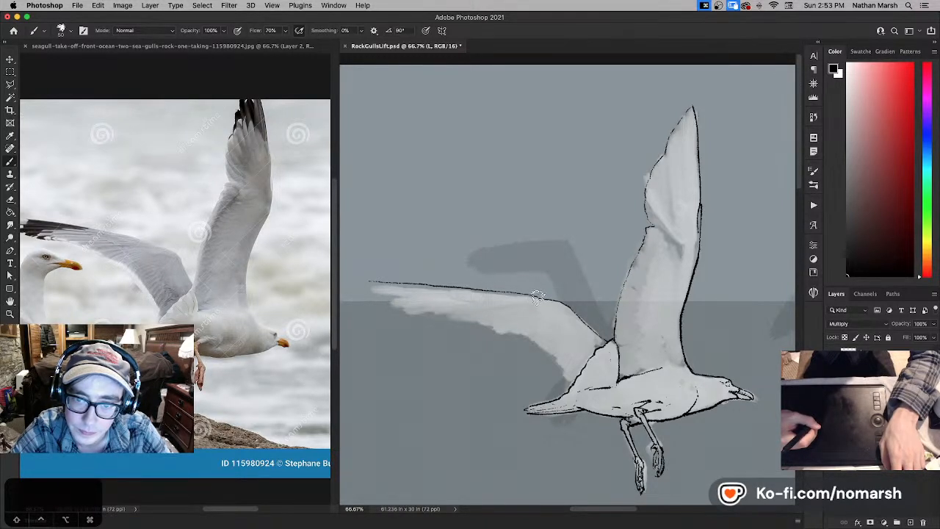
key(x)
key(x)
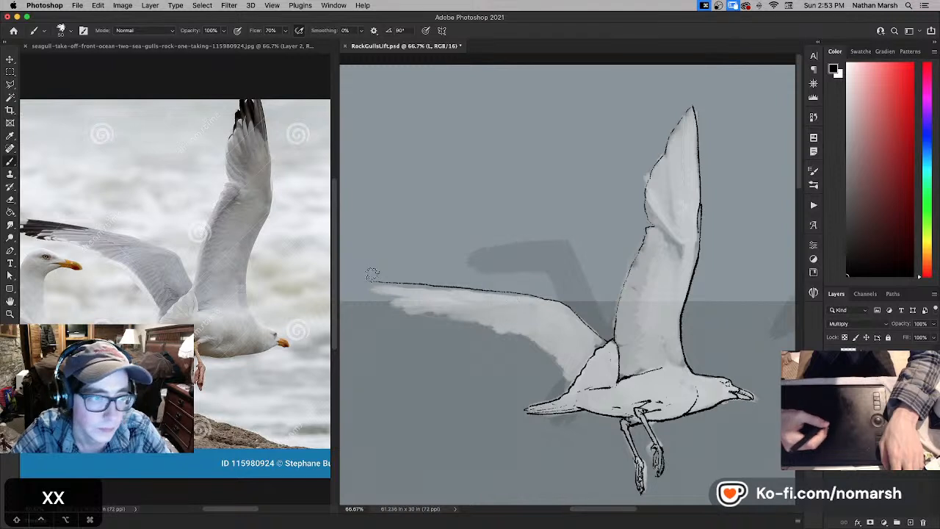
- Ink the far wing's tip feathers and the outer part of its lower edge in black, following the reference photo
click(277, 313)
key(space)
drag(273, 319, 309, 322)
click(341, 316)
key(n)
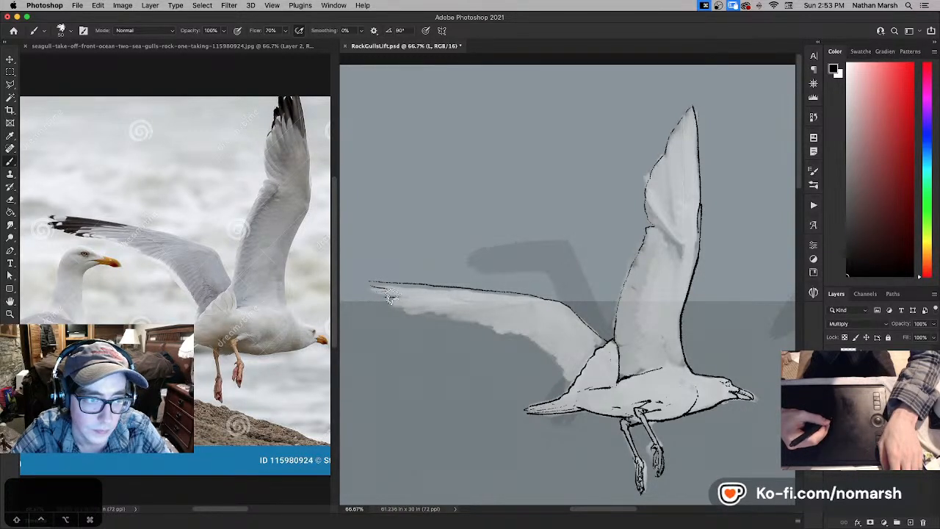
key(super+z)
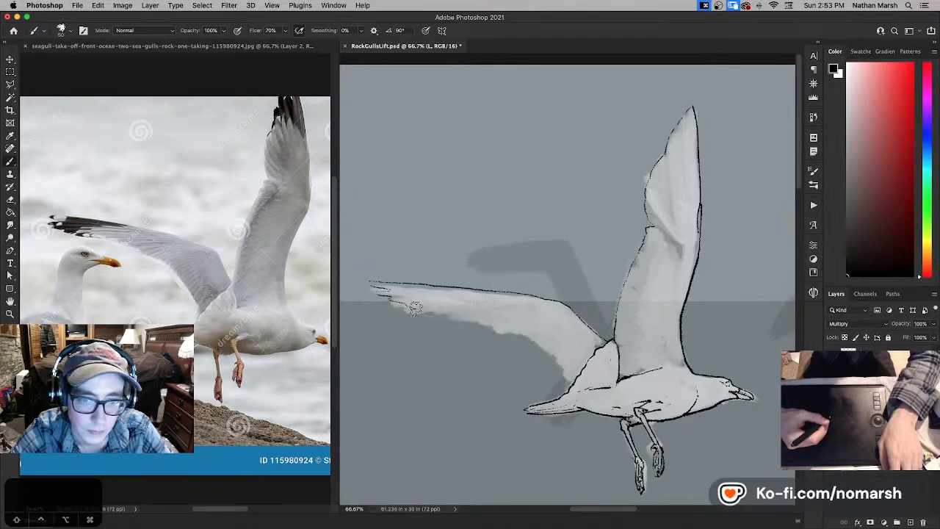
key(super+z)
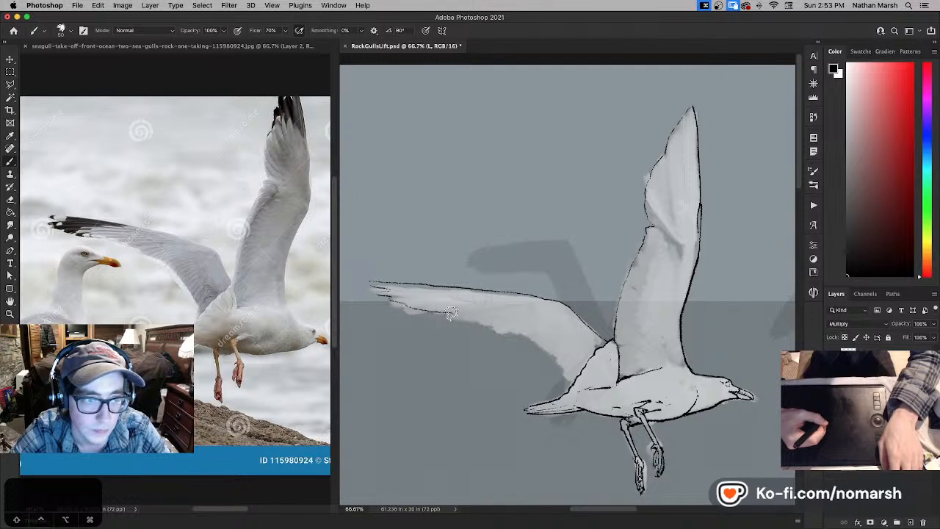
drag(452, 313, 494, 323)
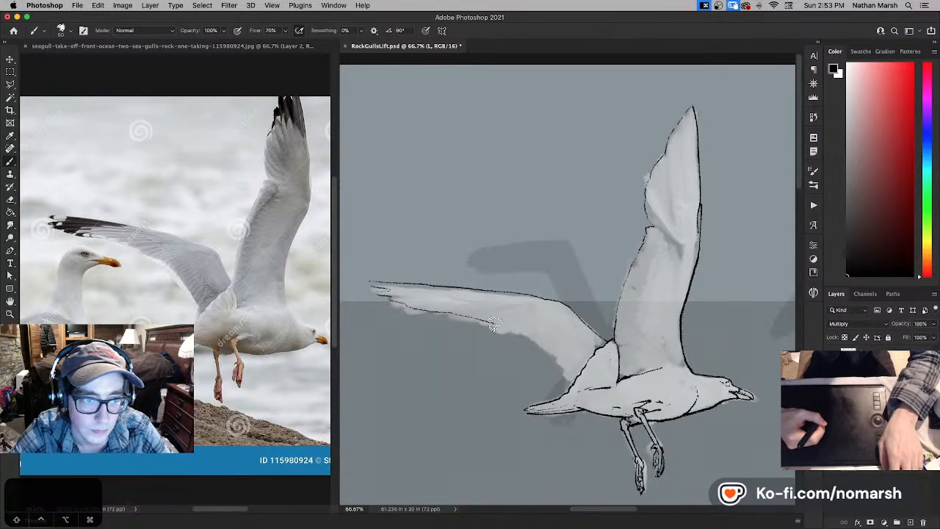
- Continue the far wing's lower edge line to the body, clean it with white, and add short black feather marks near the wing's base
key(x)
key(x)
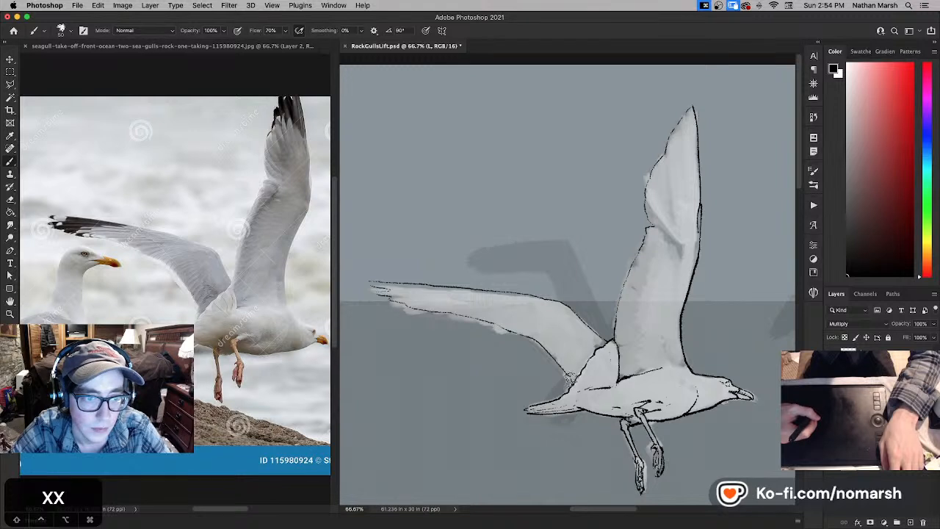
key(x)
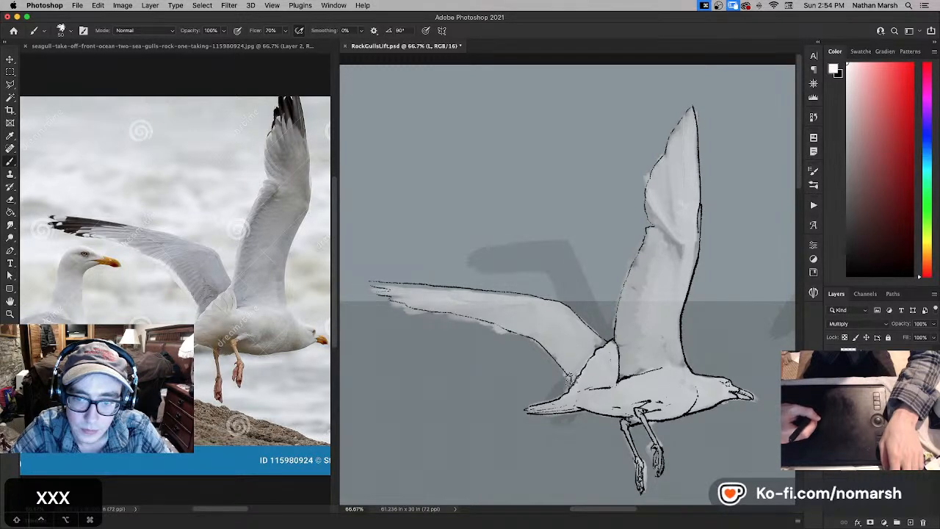
key(x)
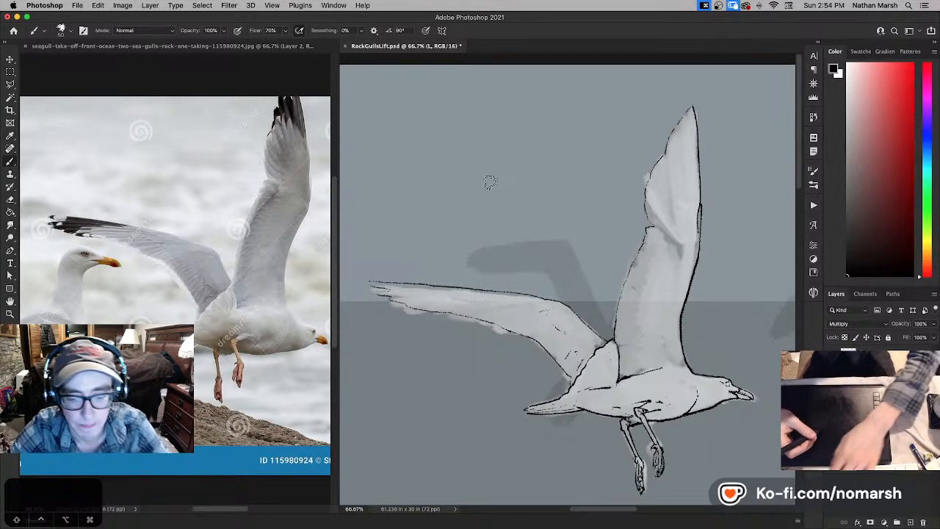
- Doodle two small cartoon faces on white patches on a new layer in the sky, and erase them
key(super+minus)
key(super+minus)
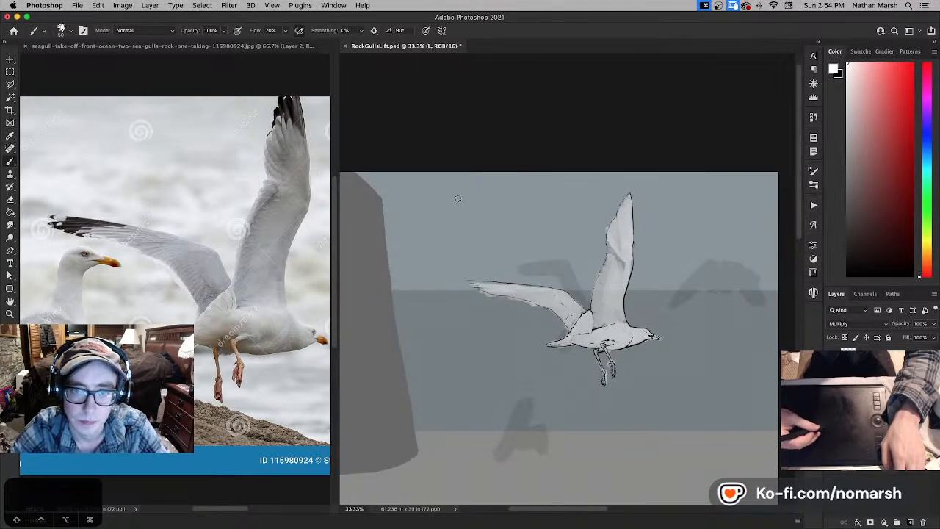
key(super+shift+alt+n)
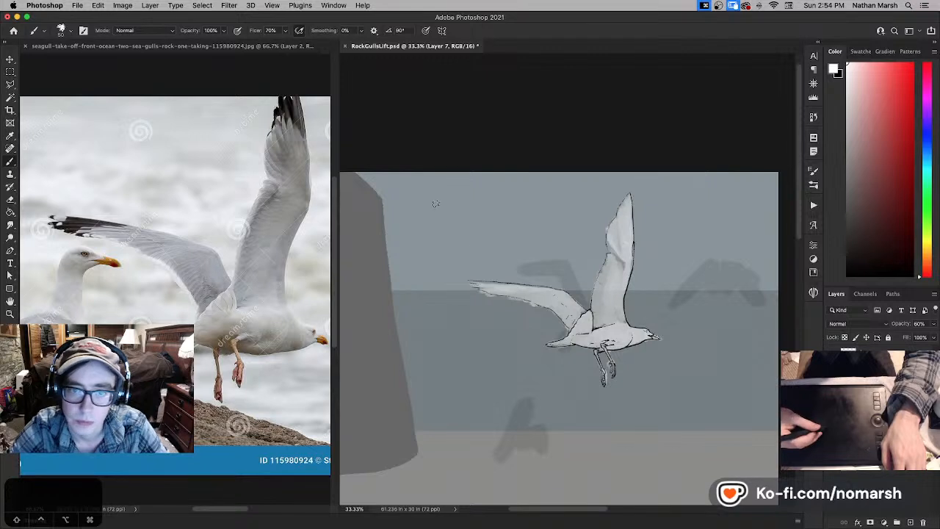
mouse_move(436, 204)
mouse_down()
mouse_move(438, 226)
mouse_move(472, 224)
mouse_move(468, 205)
mouse_up()
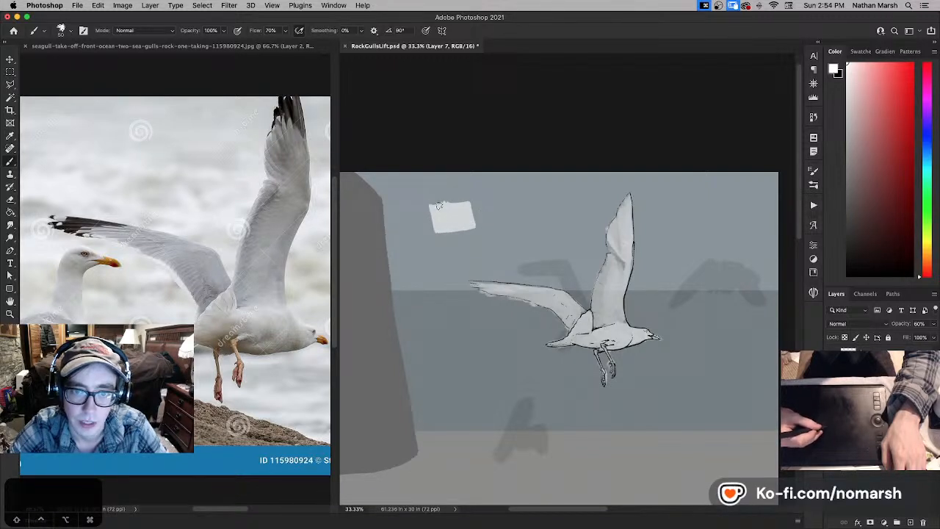
key(x)
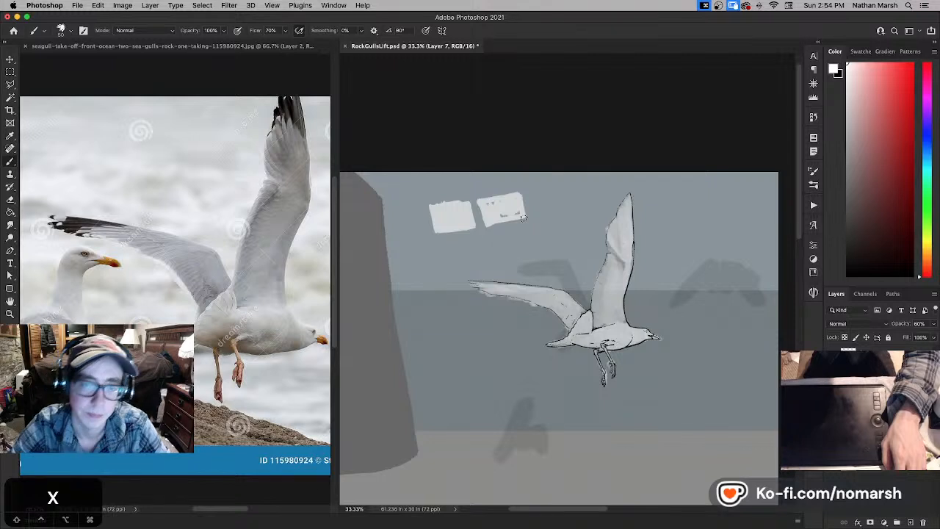
key(x)
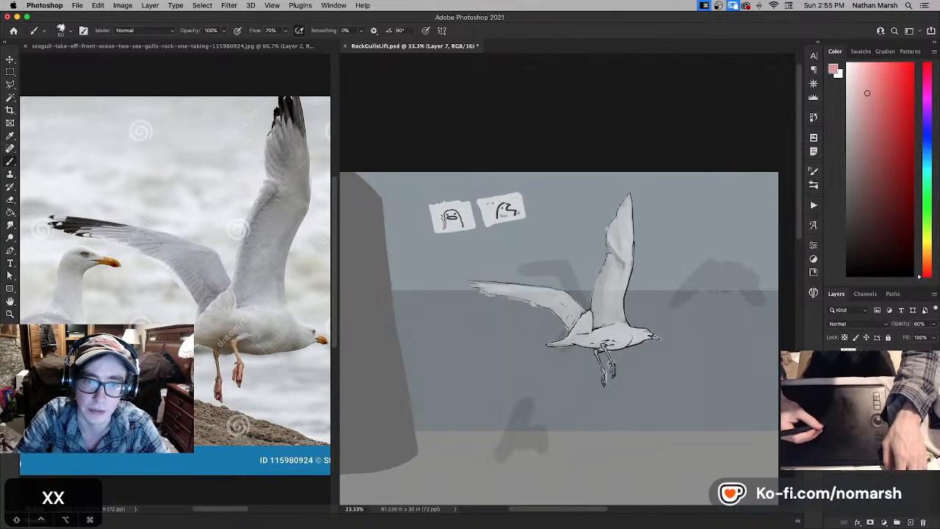
mouse_move(456, 214)
mouse_down()
mouse_move(424, 198)
mouse_move(445, 229)
mouse_move(466, 238)
mouse_move(449, 228)
mouse_move(436, 188)
mouse_move(459, 213)
mouse_move(499, 230)
mouse_move(484, 194)
mouse_move(536, 214)
mouse_move(517, 184)
mouse_move(540, 209)
mouse_move(524, 213)
mouse_move(475, 189)
mouse_move(474, 206)
mouse_move(517, 201)
mouse_up()
key(e)
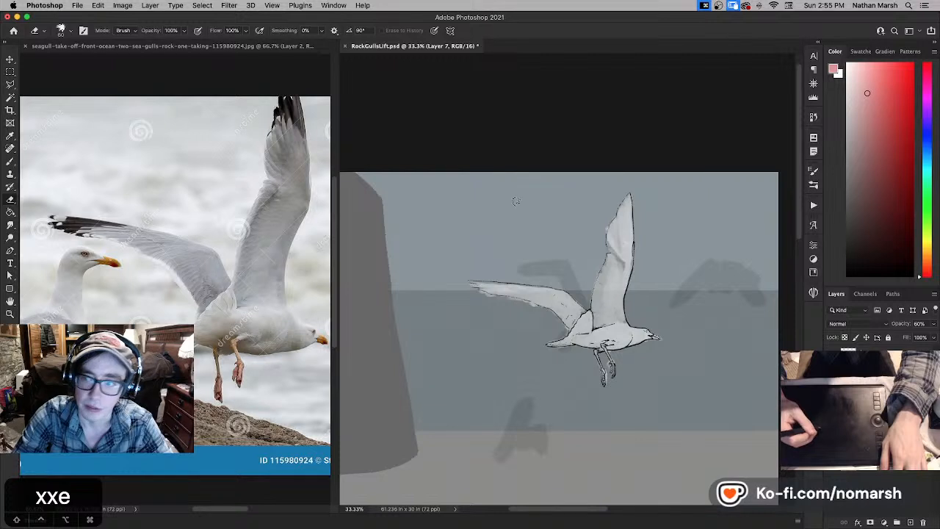
- Make the outline layer L active again and return to the Brush tool
click(874, 411)
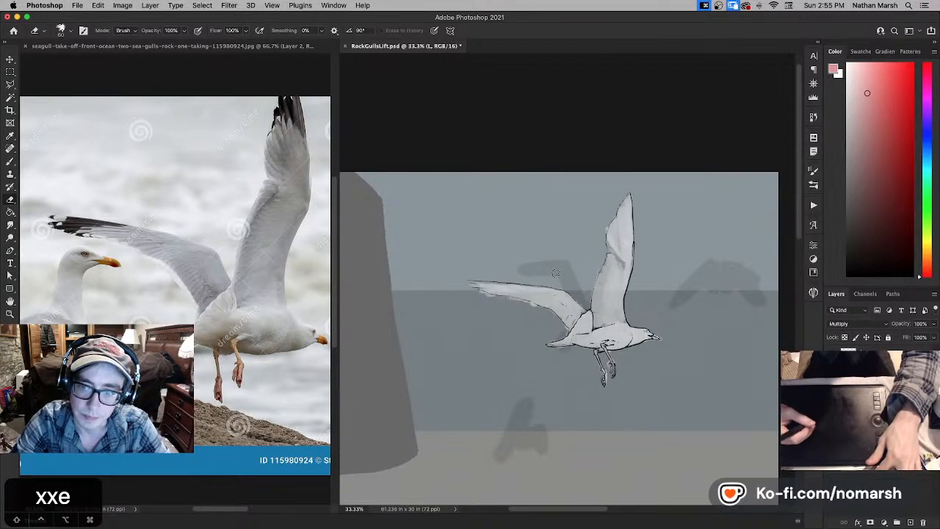
key(v)
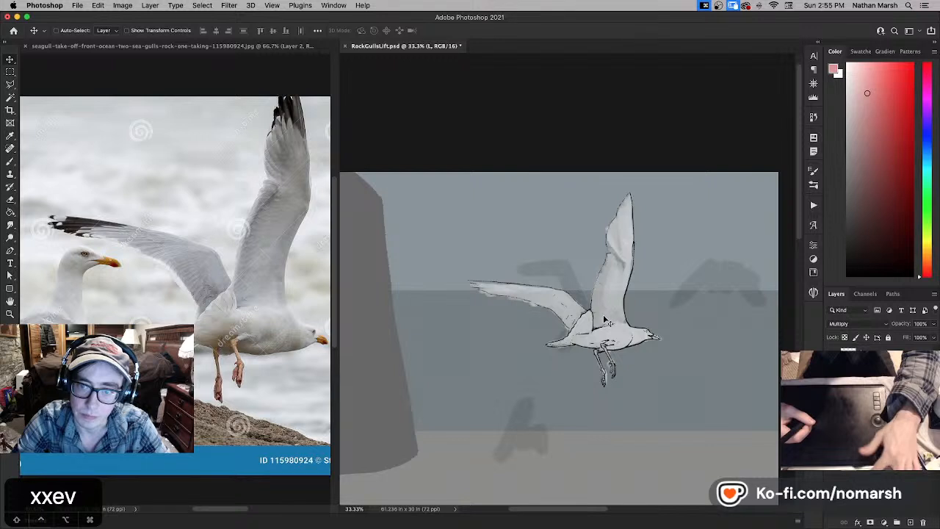
key(b)
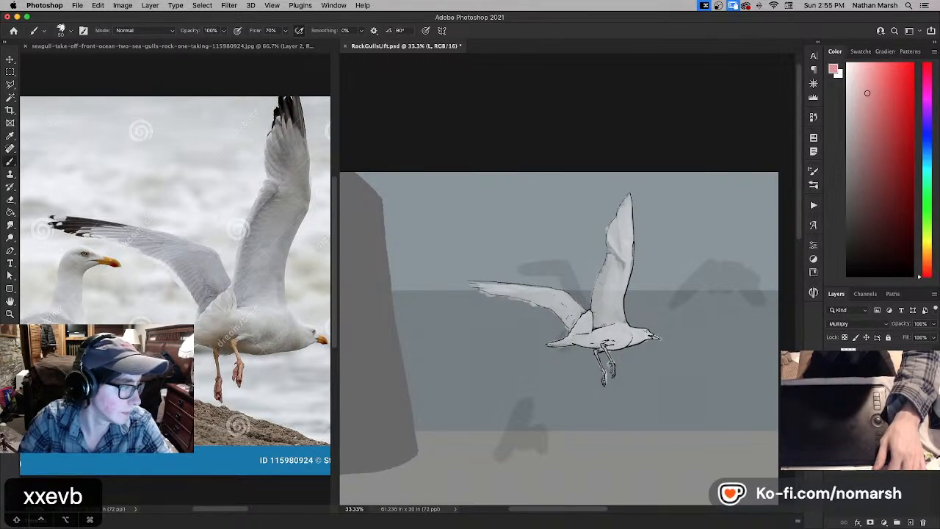
key(Right)
key(Right)
key(Right)
key(Right)
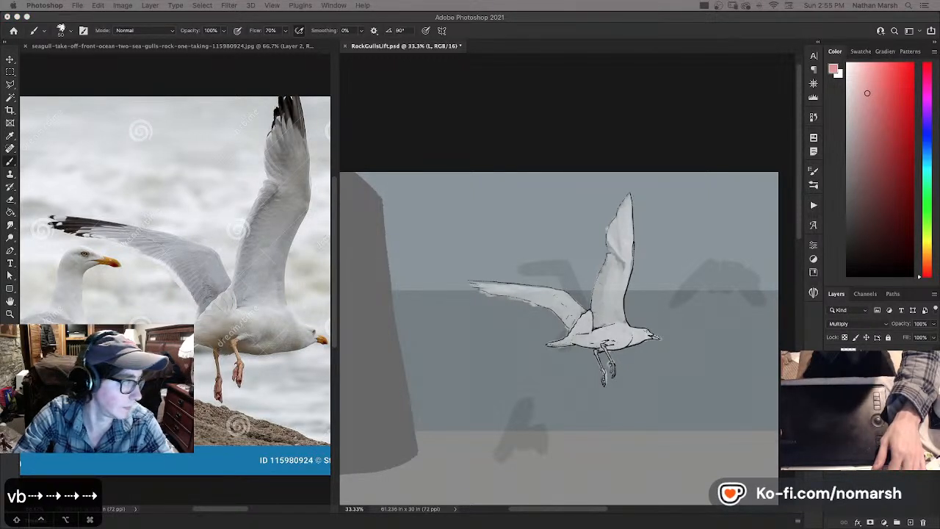
key(Right)
key(Right)
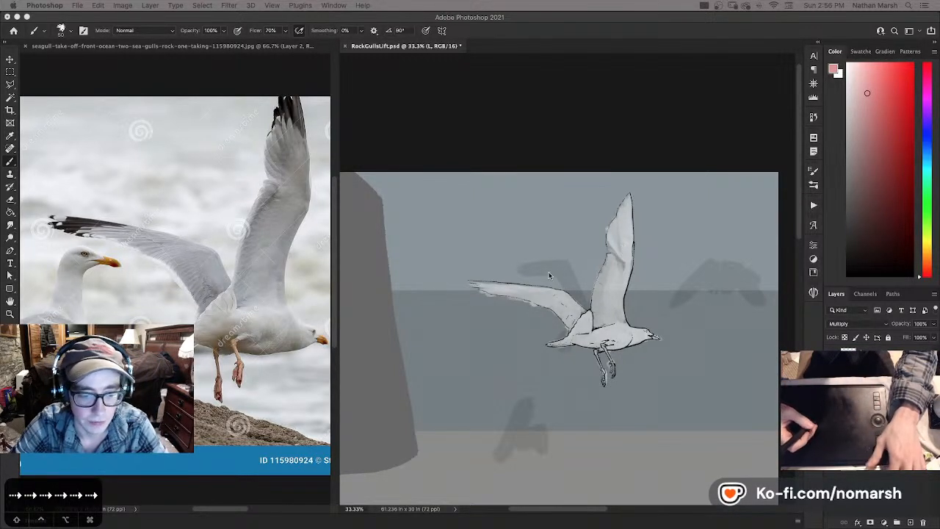
- Reset the colors to default black and white, and ink a short contour line along the upper body behind the wings
key(d)
key(d)
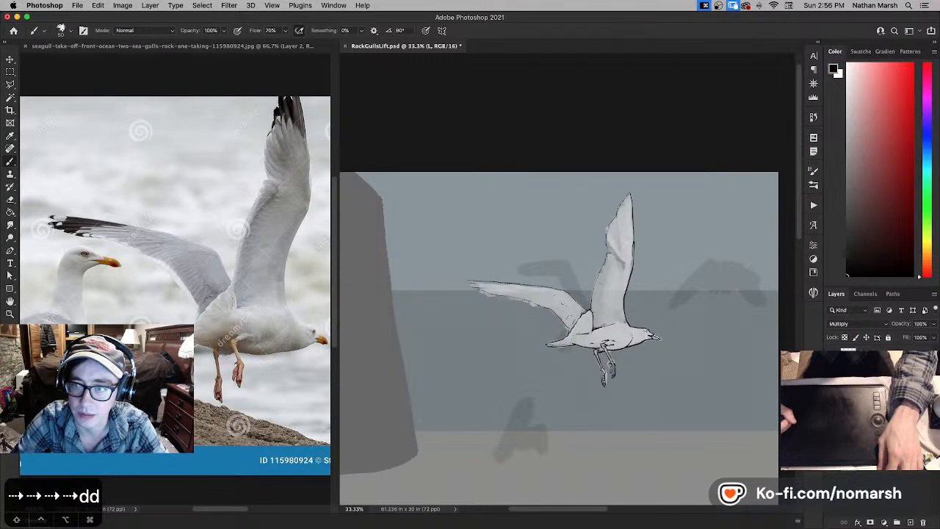
key(super+equal)
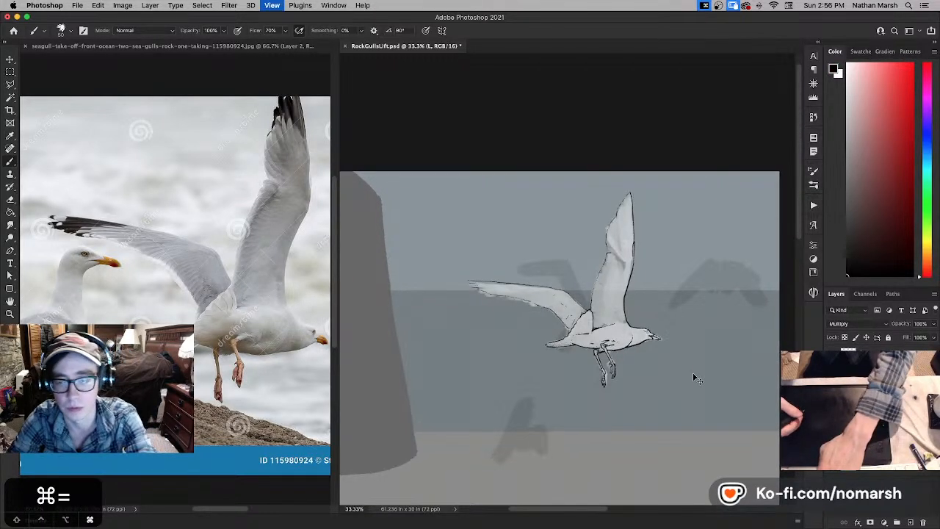
key(super+equal)
drag(643, 333, 569, 319)
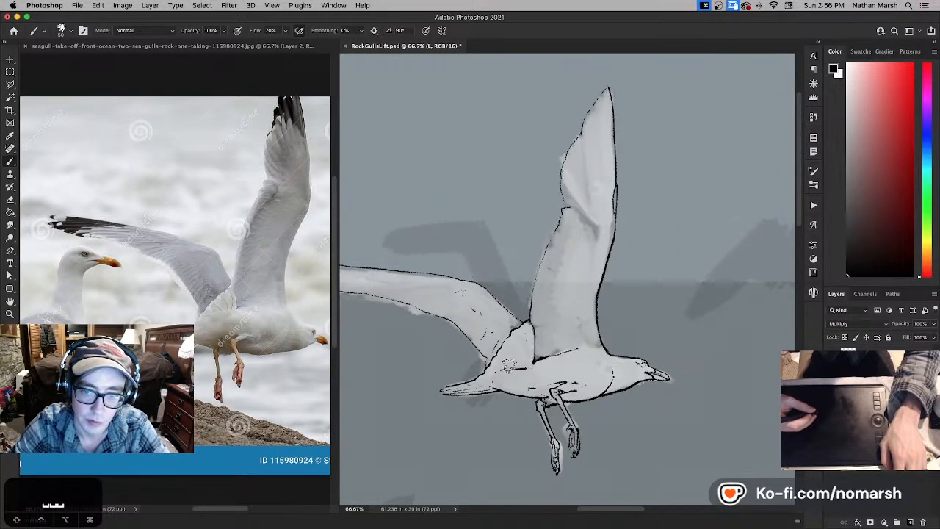
key(x)
key(x)
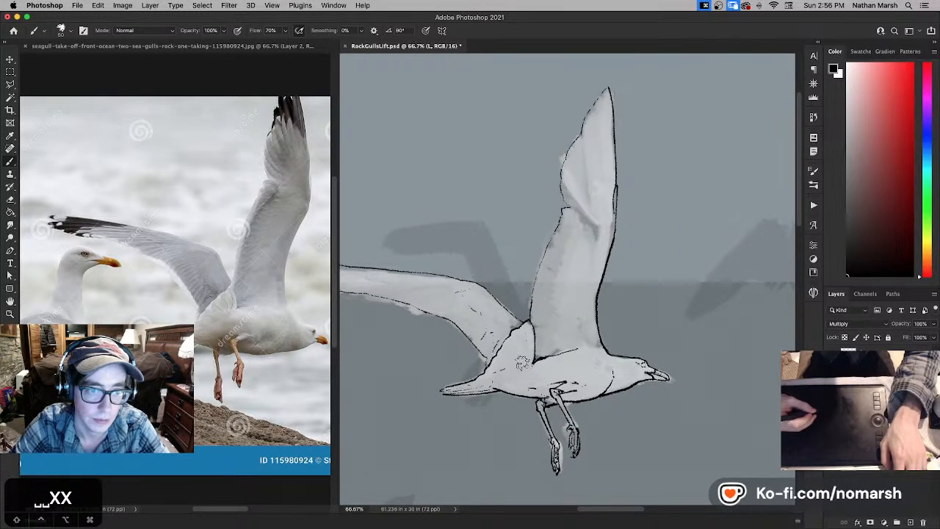
key(super+z)
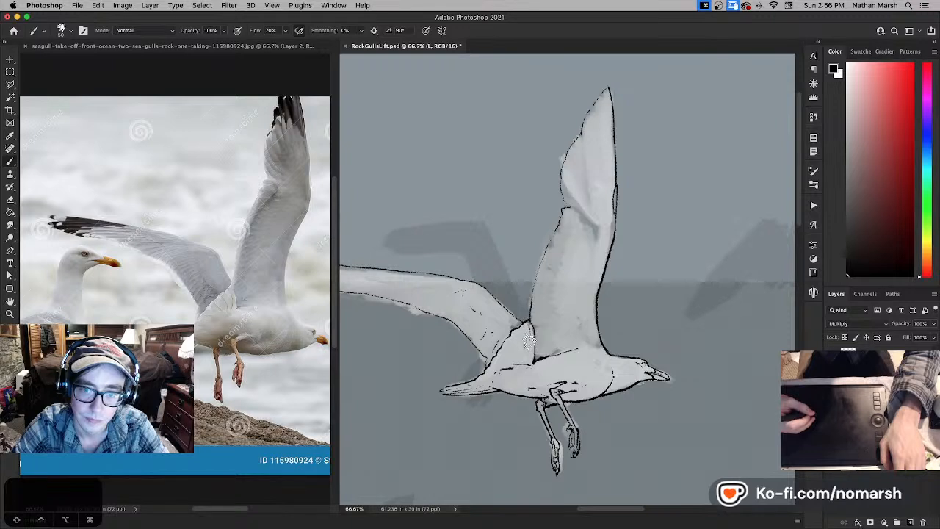
- Ink black feather lines in the patch at the base of the wings, tidy them with white, and strengthen the tail tip's outline
drag(529, 324, 529, 363)
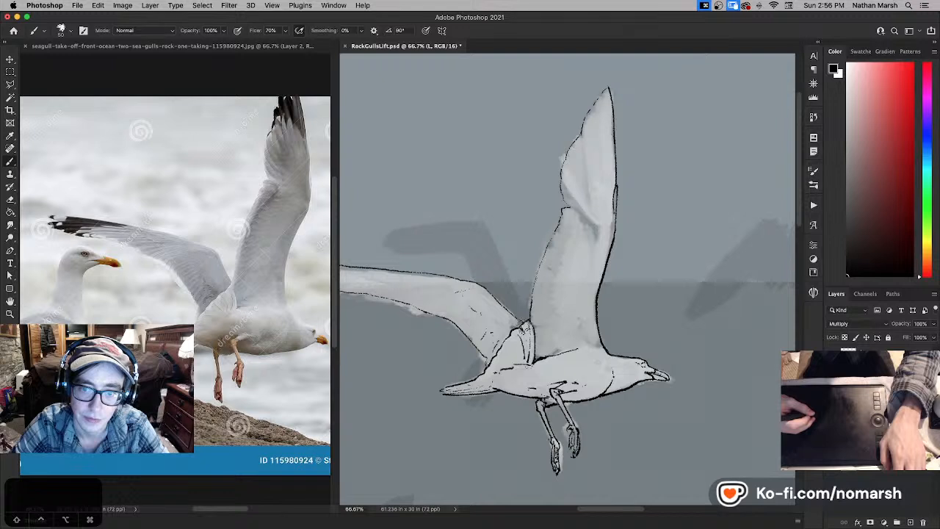
key(x)
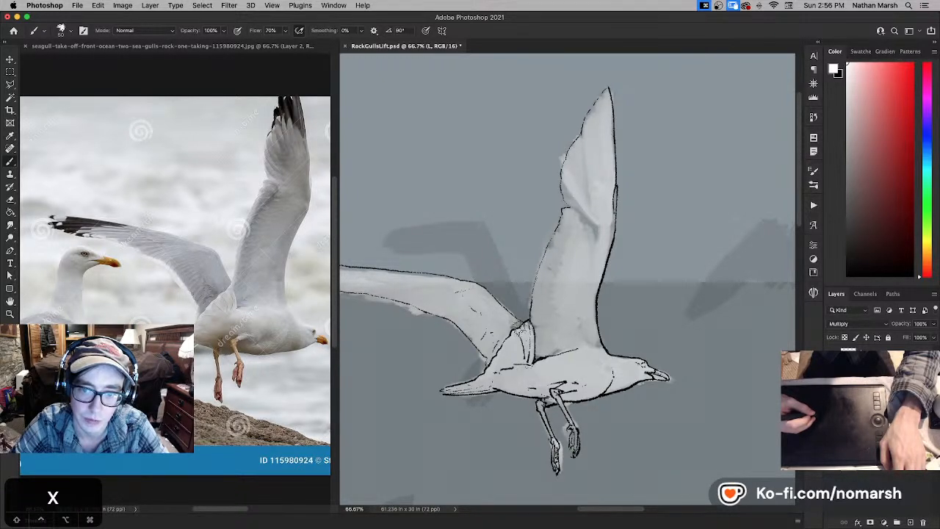
key(x)
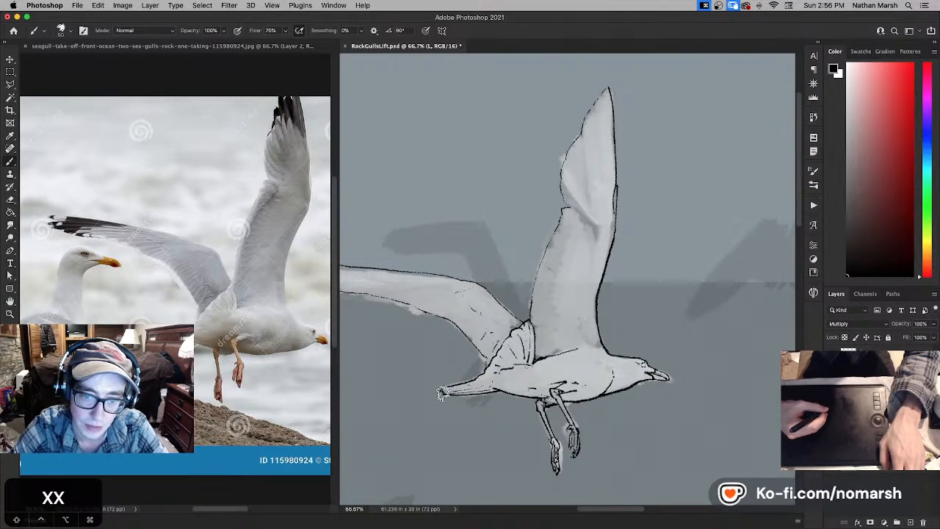
drag(439, 391, 462, 385)
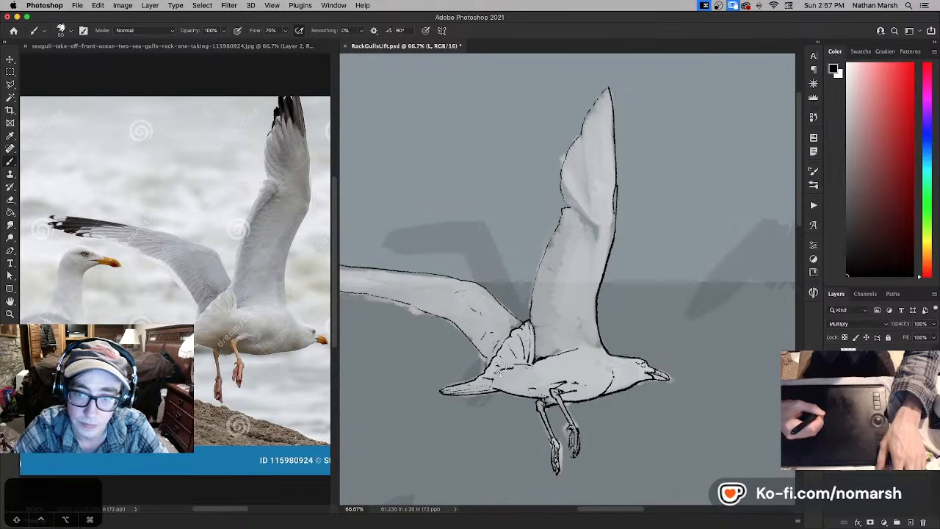
- Ink the tip of the outstretched wing and thicken the black outline along its upper edge, touching up with white
drag(498, 367, 456, 390)
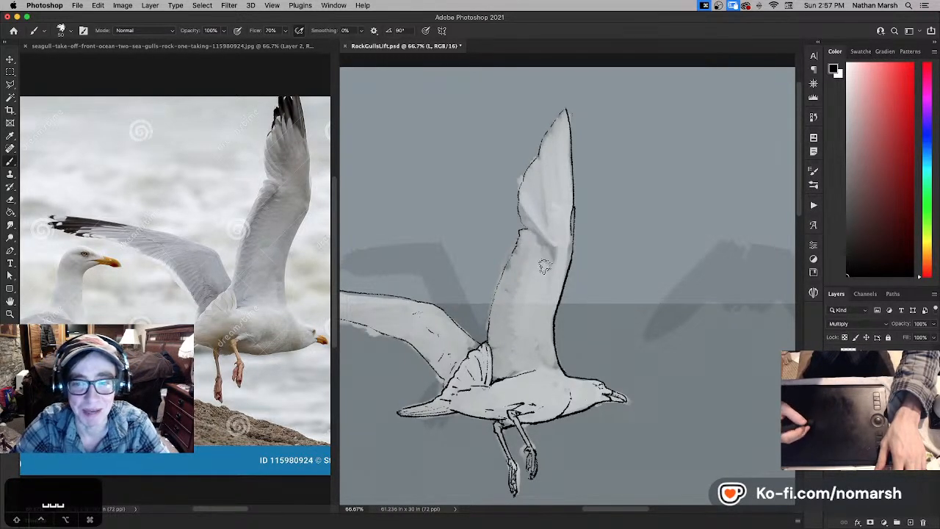
drag(527, 354, 624, 361)
drag(407, 302, 465, 308)
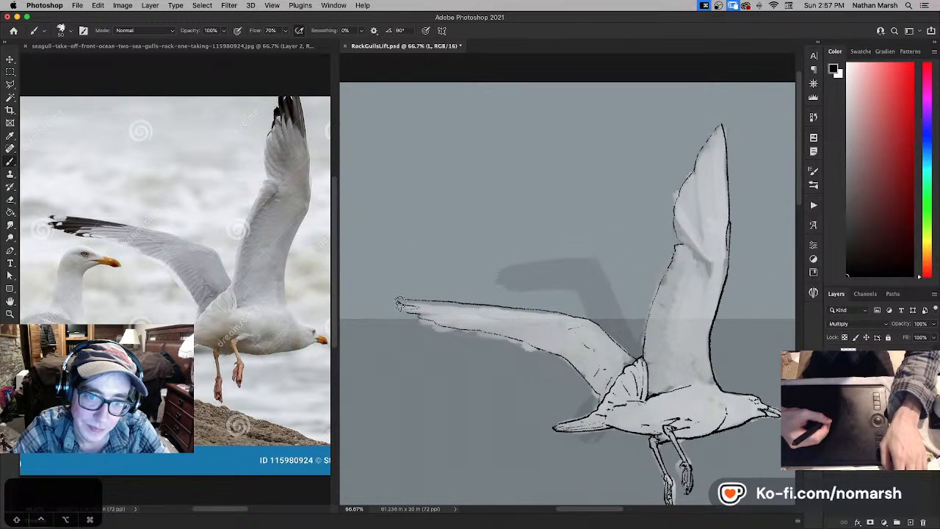
key(x)
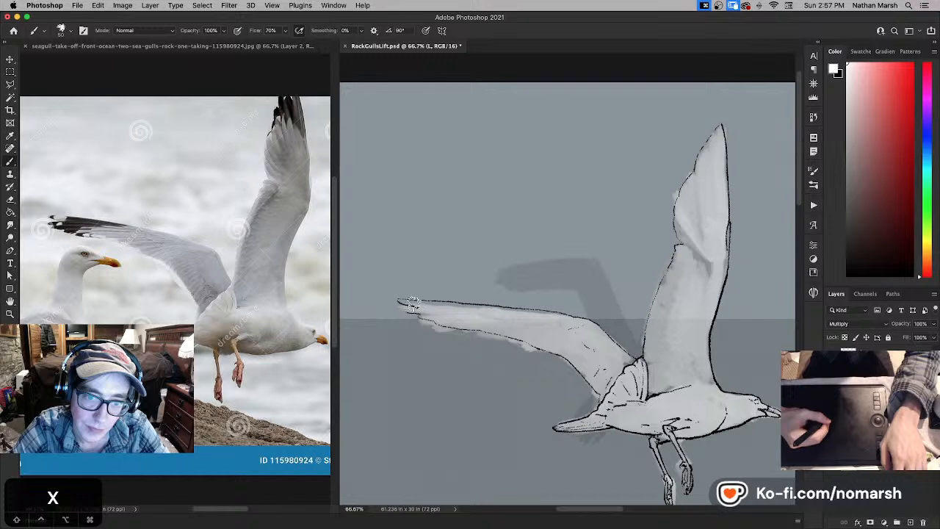
key(x)
key(super+z)
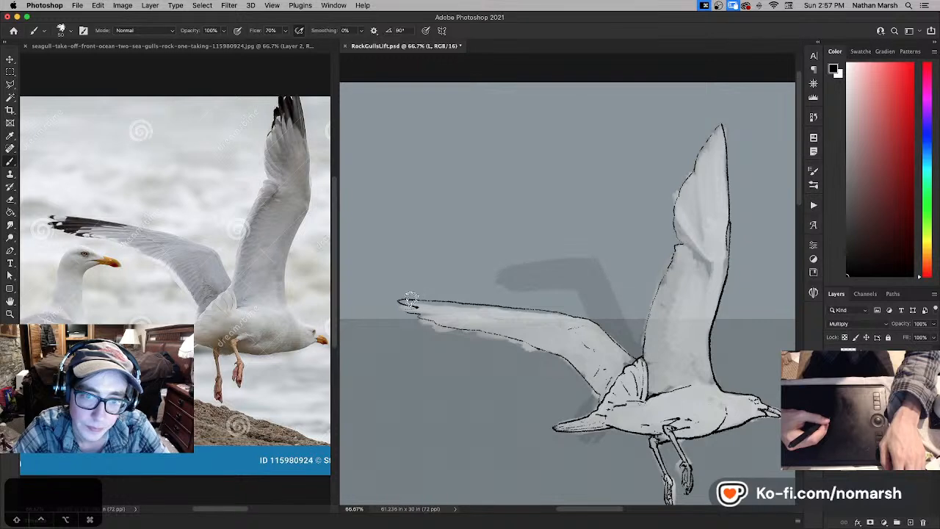
key(super+z)
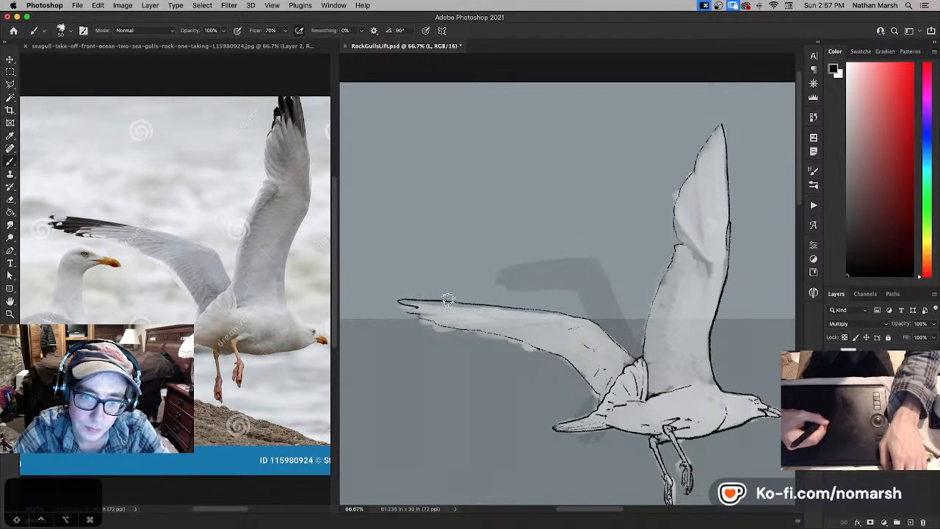
key(super+z)
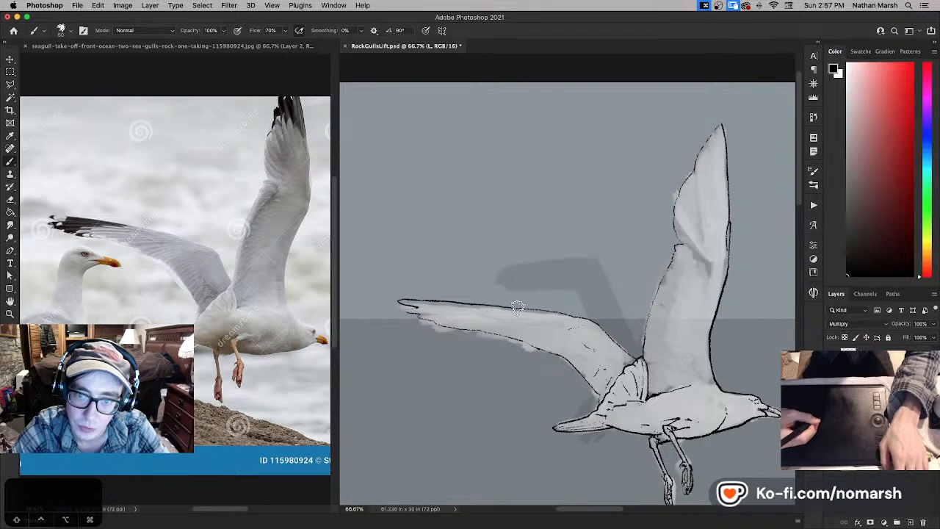
key(super+z)
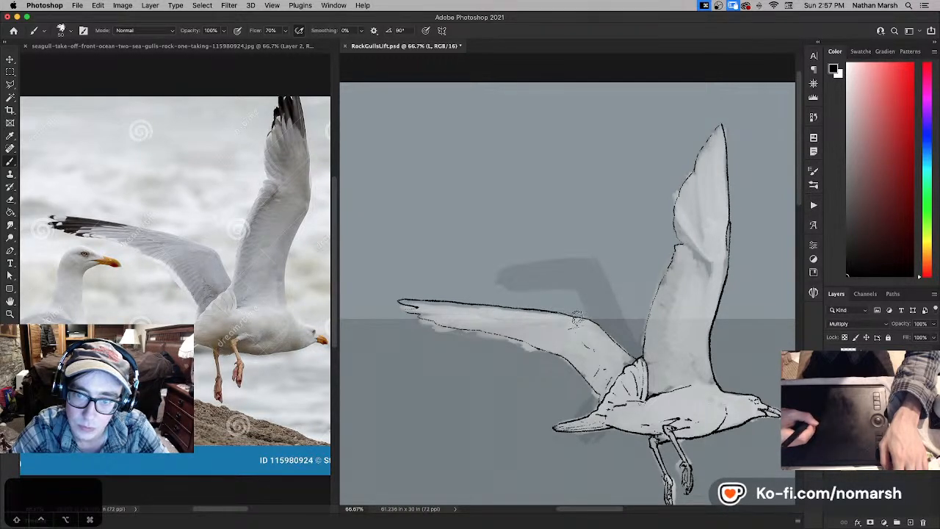
- Strengthen the outstretched wing's black outline around its bend and down to the body
drag(563, 309, 441, 273)
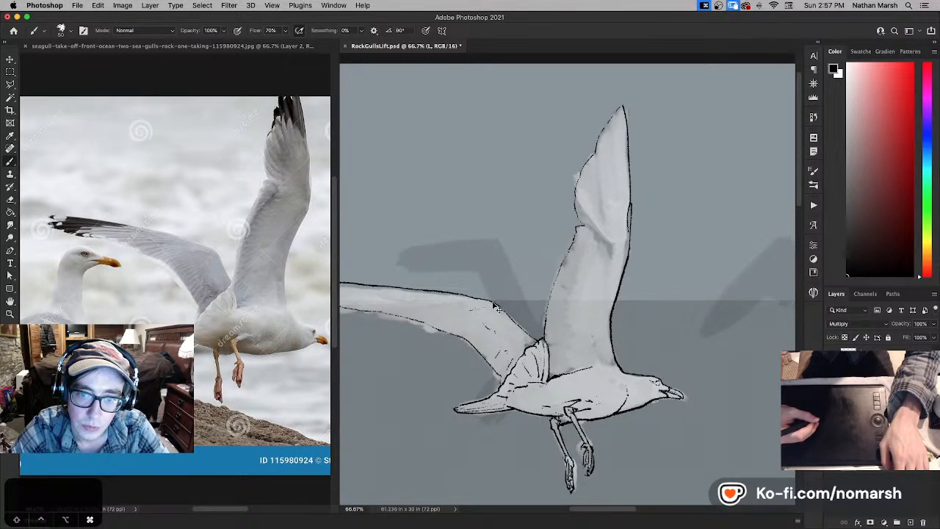
key(super+z)
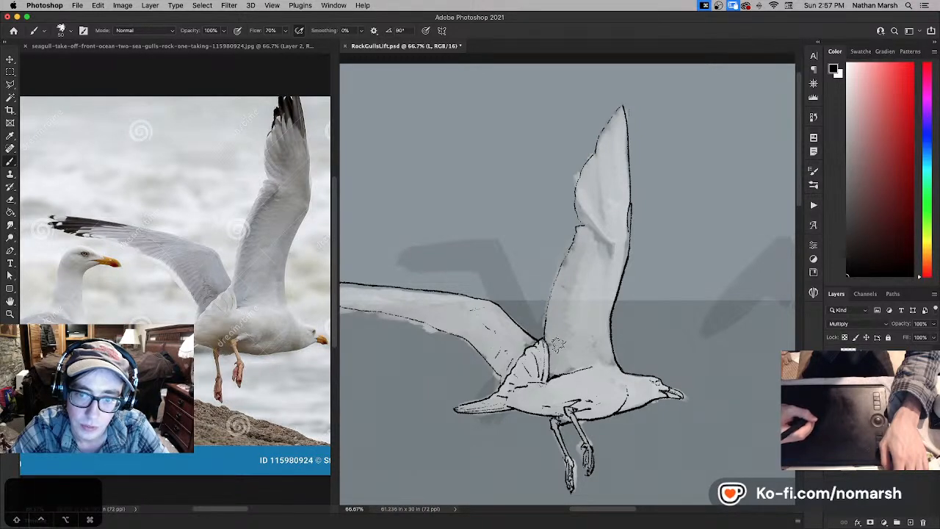
drag(509, 343, 563, 336)
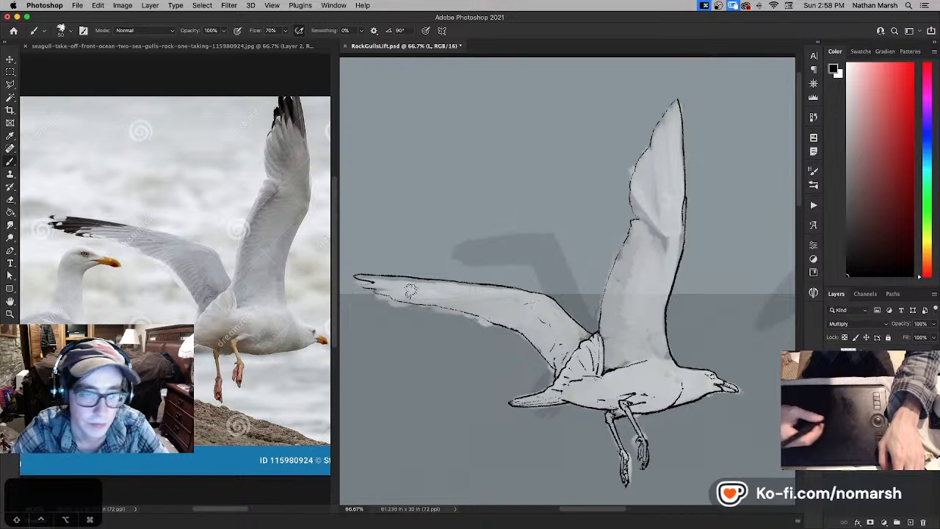
- Ink separate pointed feathers at the outstretched wing's tip and firm up the outline of its lower edge
drag(386, 305, 447, 316)
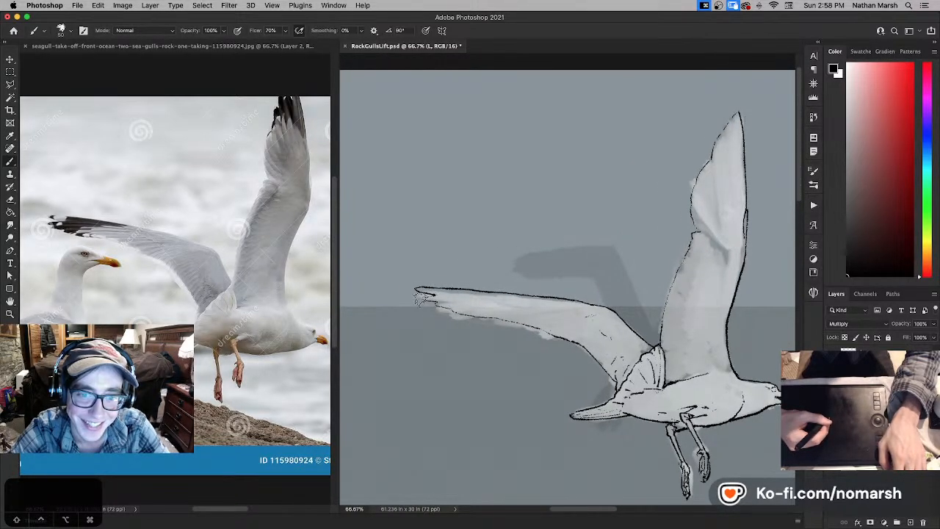
key(super+z)
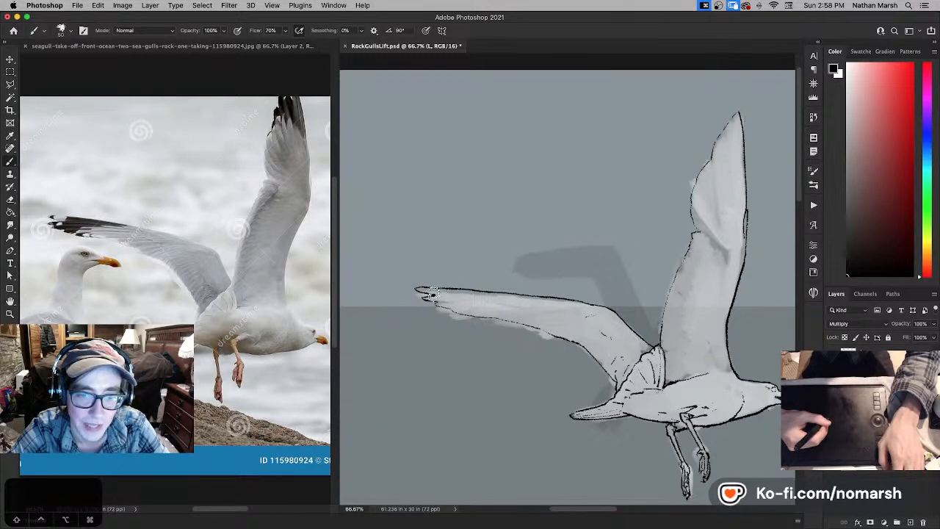
key(super+z)
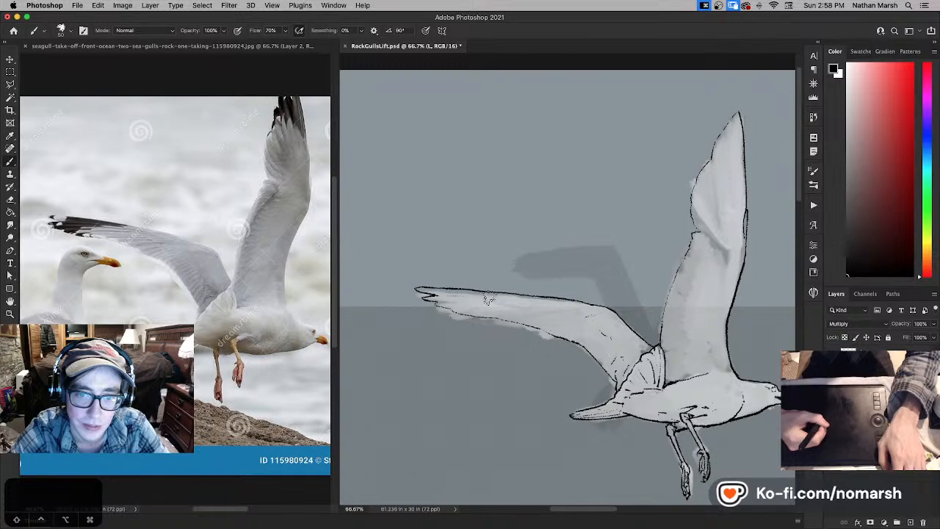
mouse_move(432, 295)
mouse_down()
mouse_move(470, 296)
mouse_move(445, 301)
mouse_up()
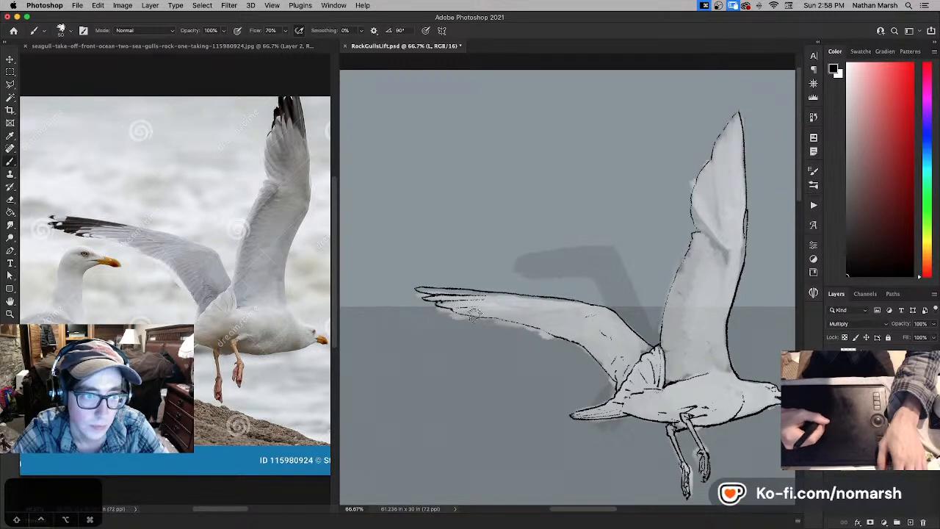
drag(453, 311, 428, 309)
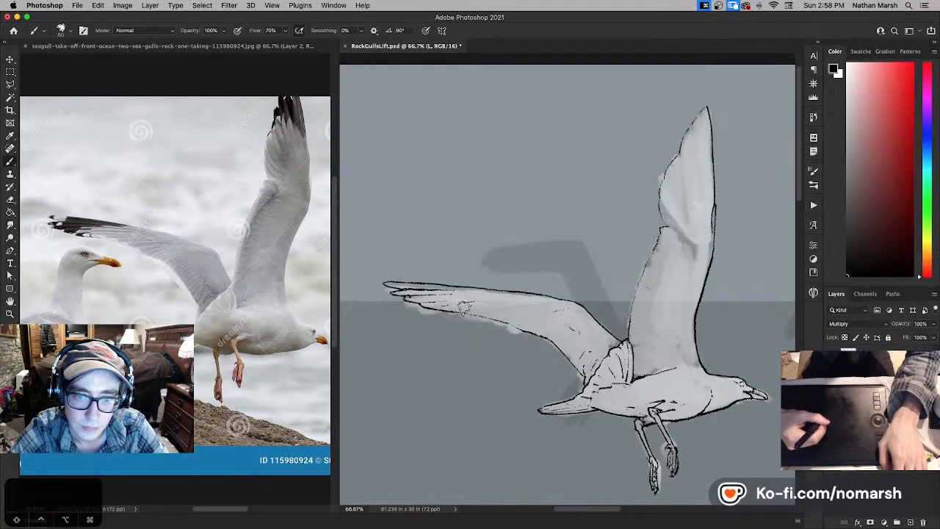
key(super+z)
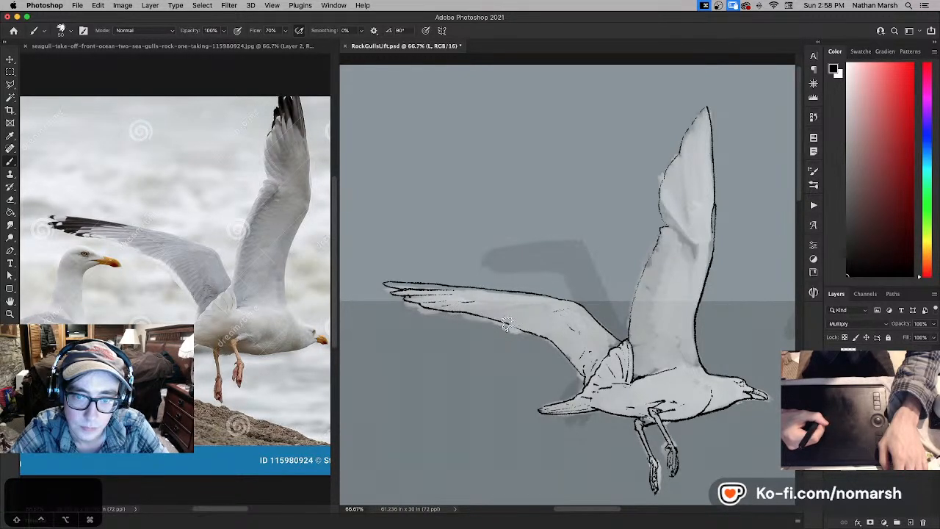
- Ink a row of short slanted feather lines across the inner part of the outstretched wing, tidying them with white
drag(523, 332, 469, 318)
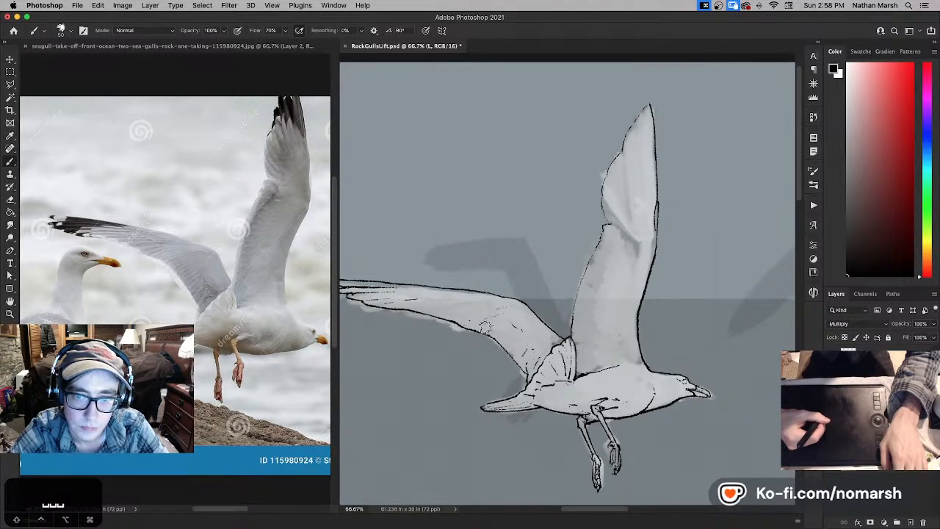
key(x)
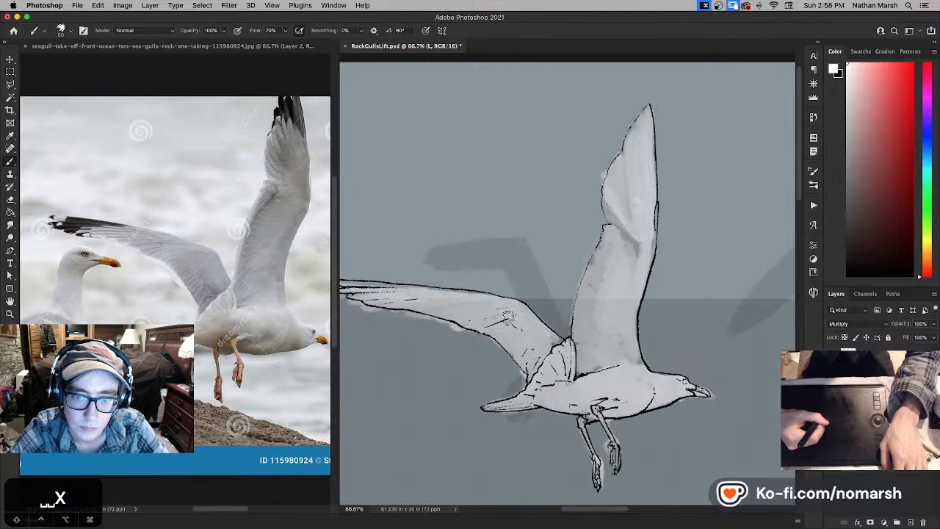
key(x)
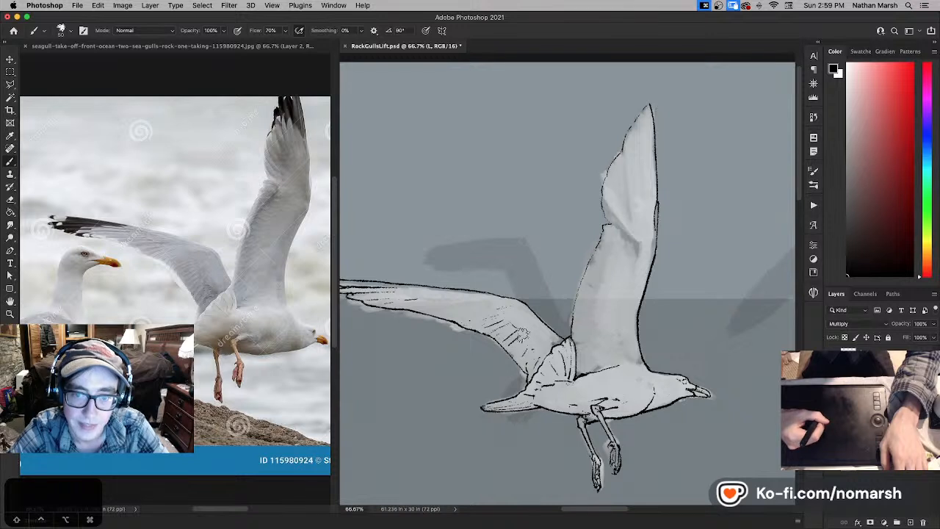
key(super+z)
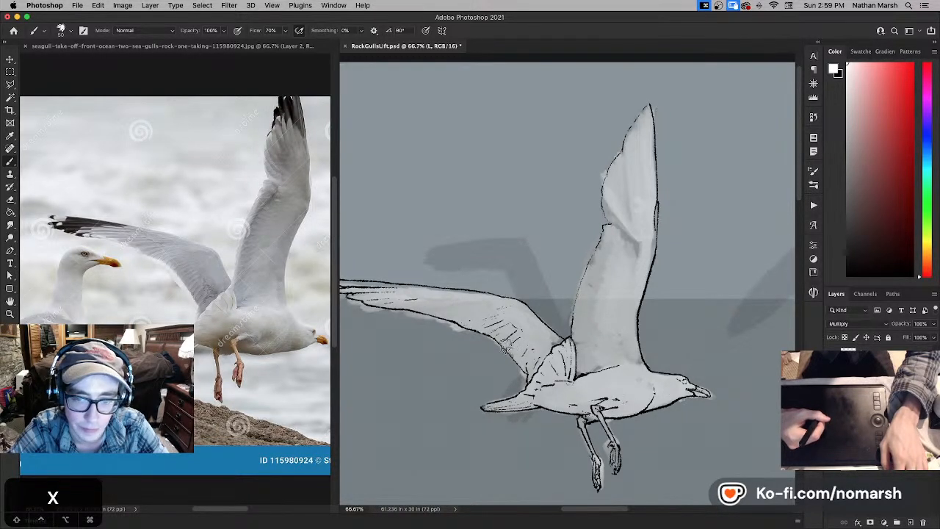
key(x)
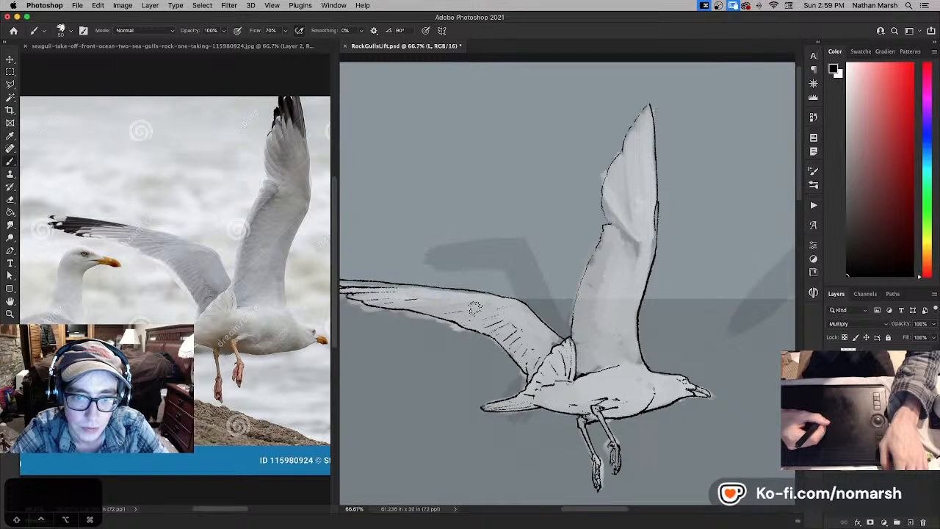
- Ink long, fine feather lines along the outer part of the outstretched wing below its upper edge, thinning them with white
key(super+z)
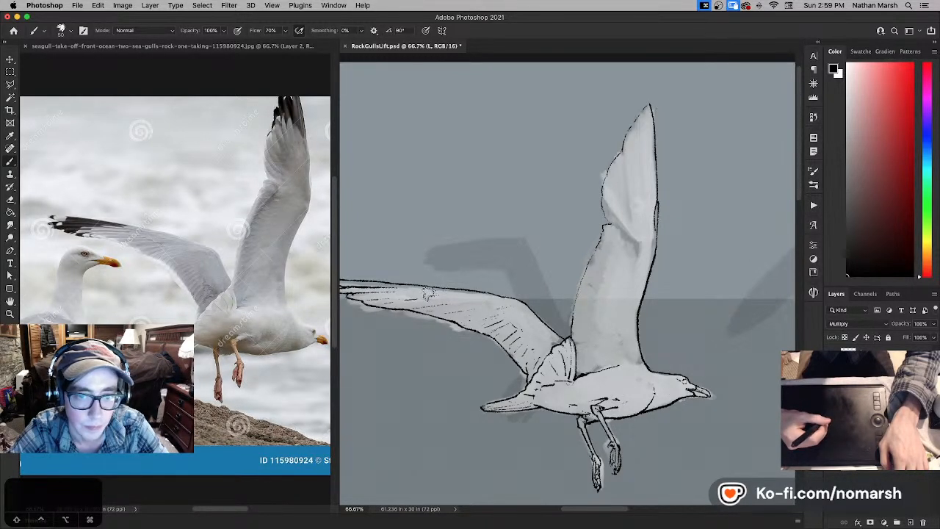
key(super+z)
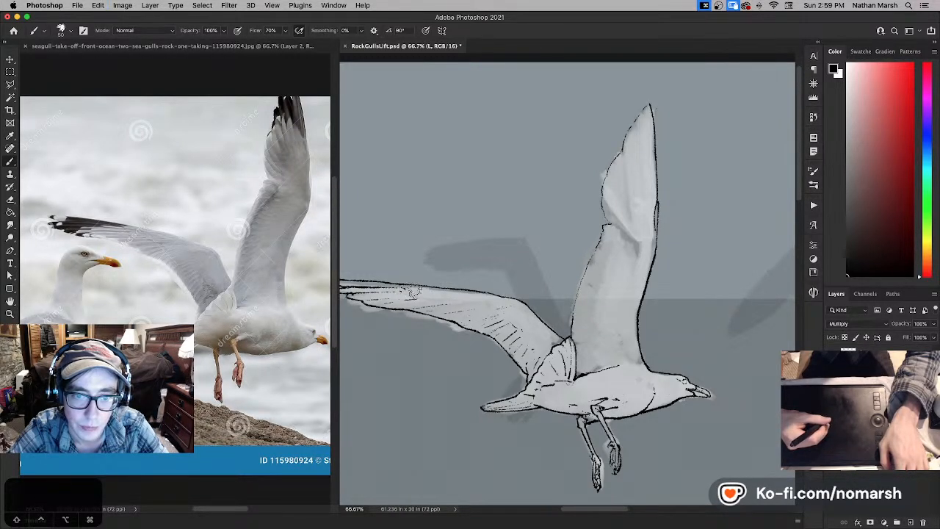
key(super+z)
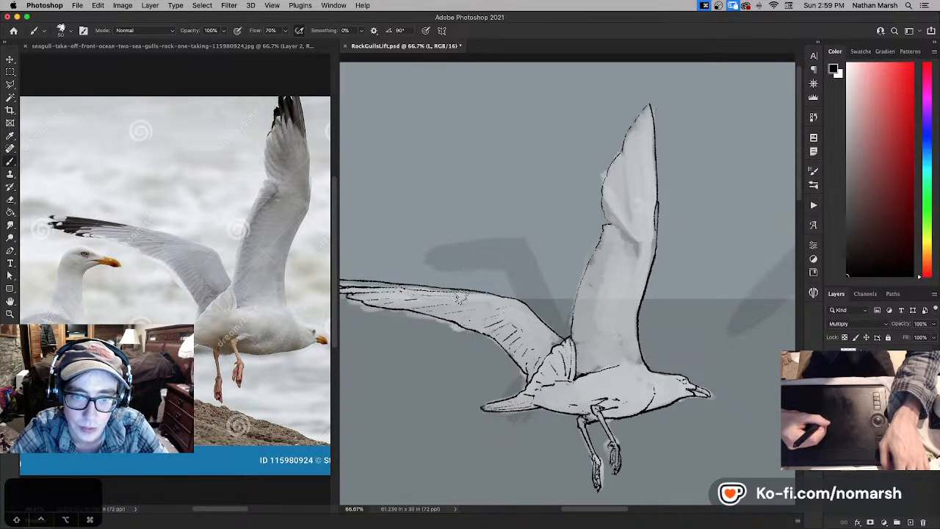
key(x)
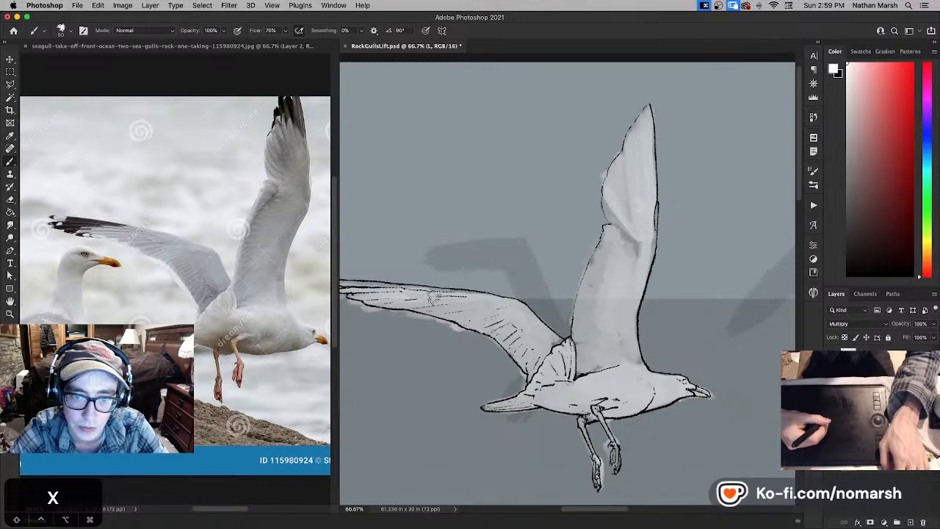
key(x)
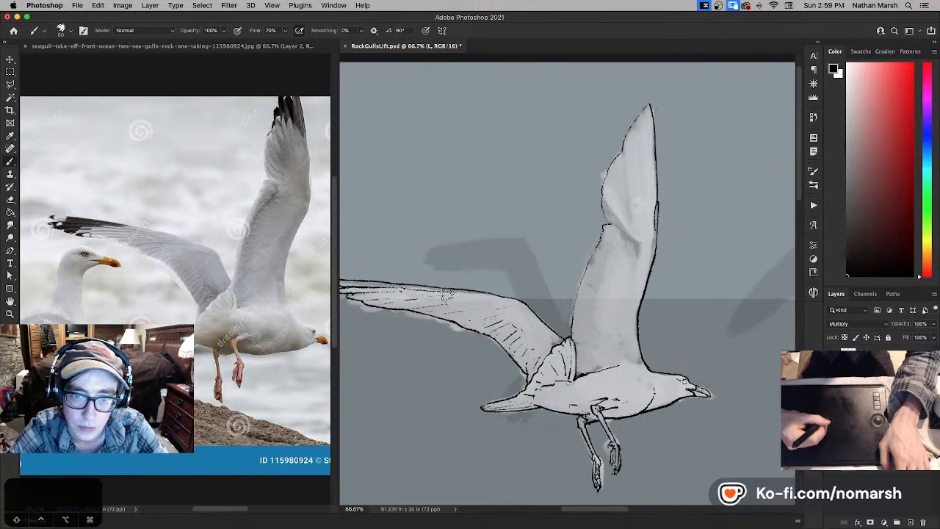
key(x)
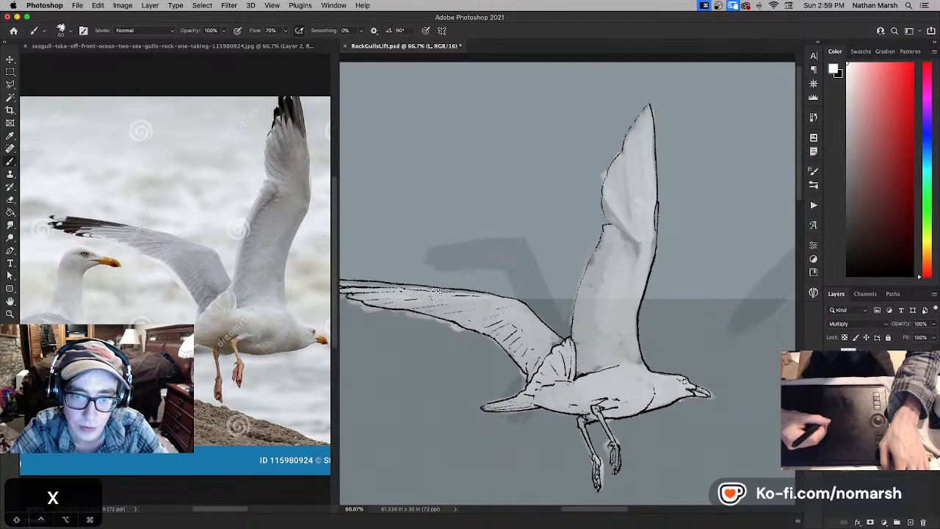
key(x)
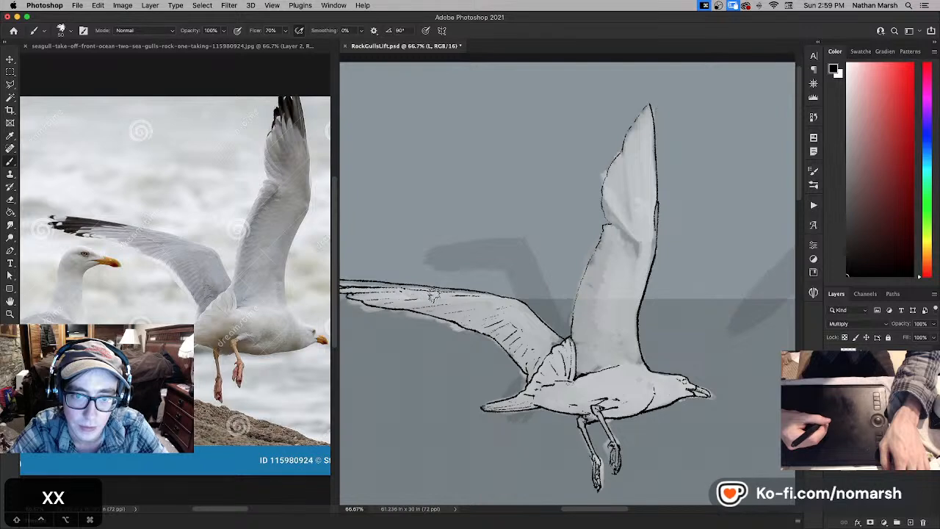
key(super+z)
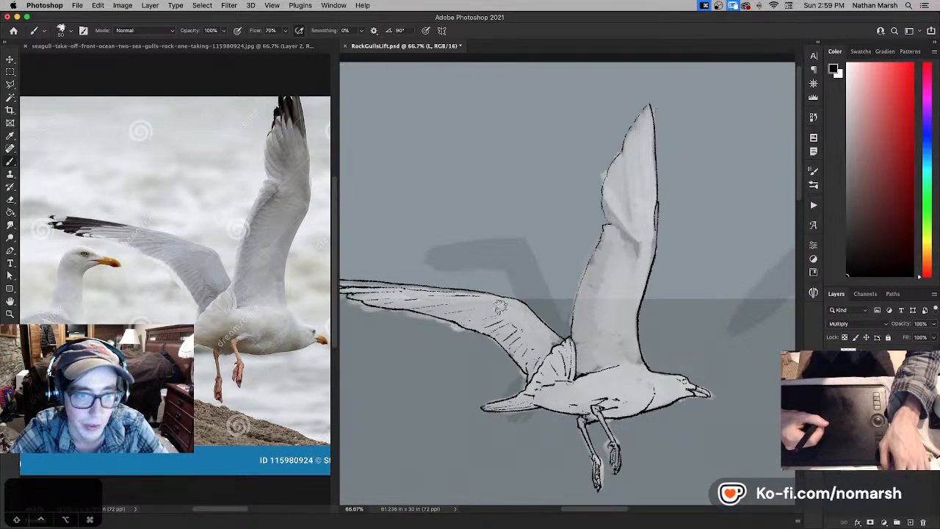
- Continue the fine feather line around the outstretched wing's bend, alternating black ink with white touch-ups
key(x)
key(x)
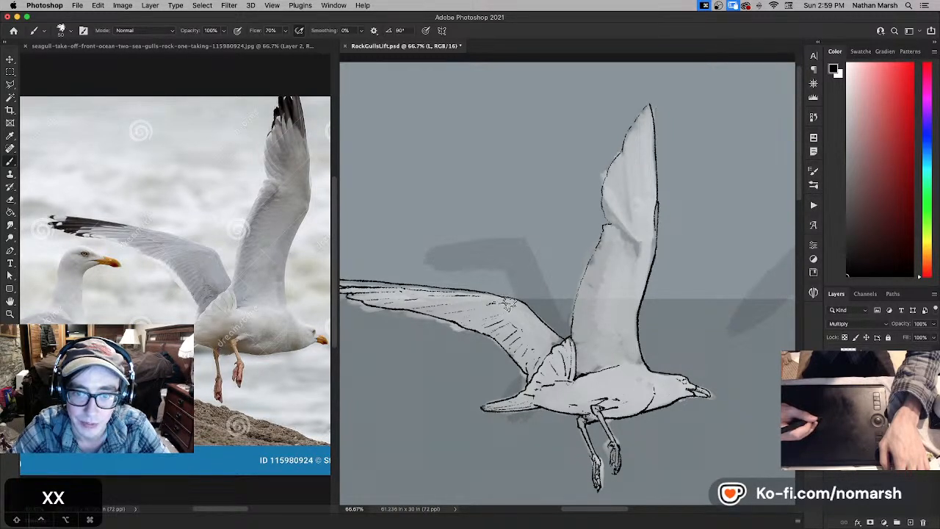
key(x)
key(x)
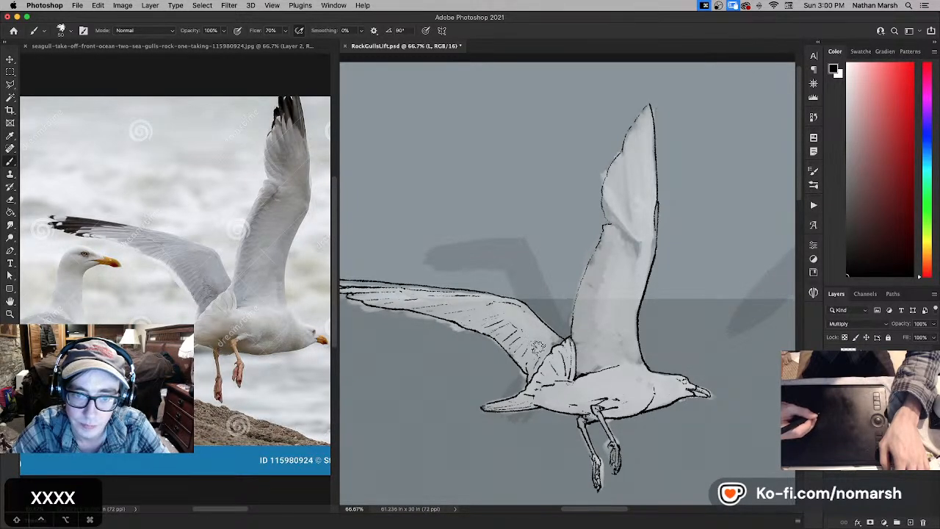
- Ink short black feather lines on the raised wing's inner half and around its fold, and save the document
key(space)
drag(564, 347, 493, 350)
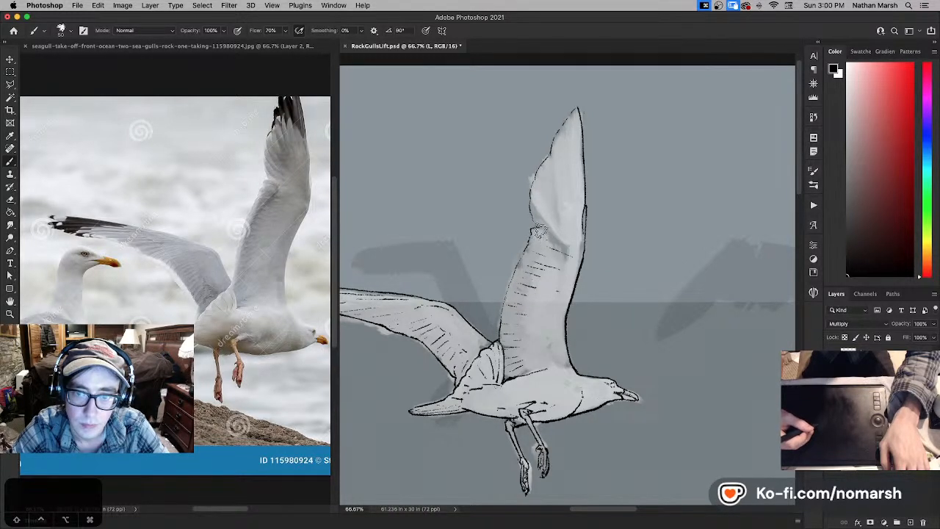
scroll(536, 233, up, 2)
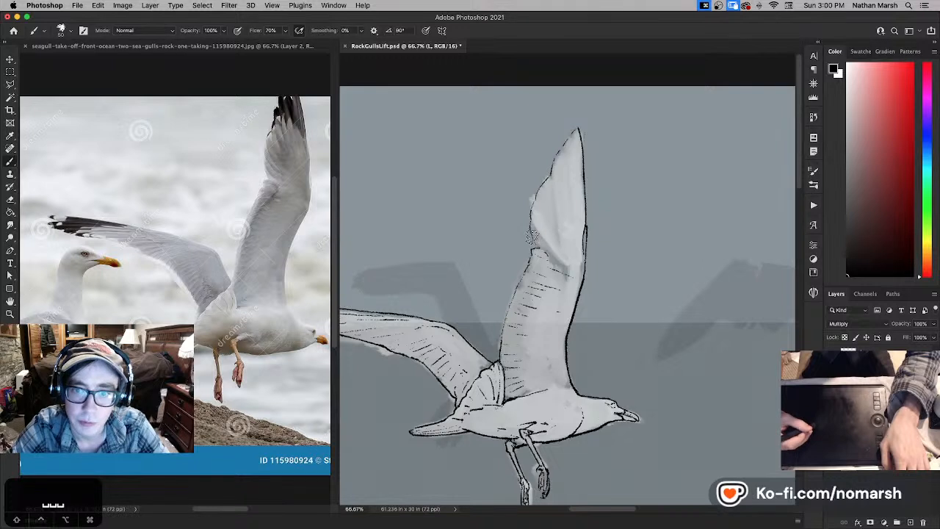
key(super+z)
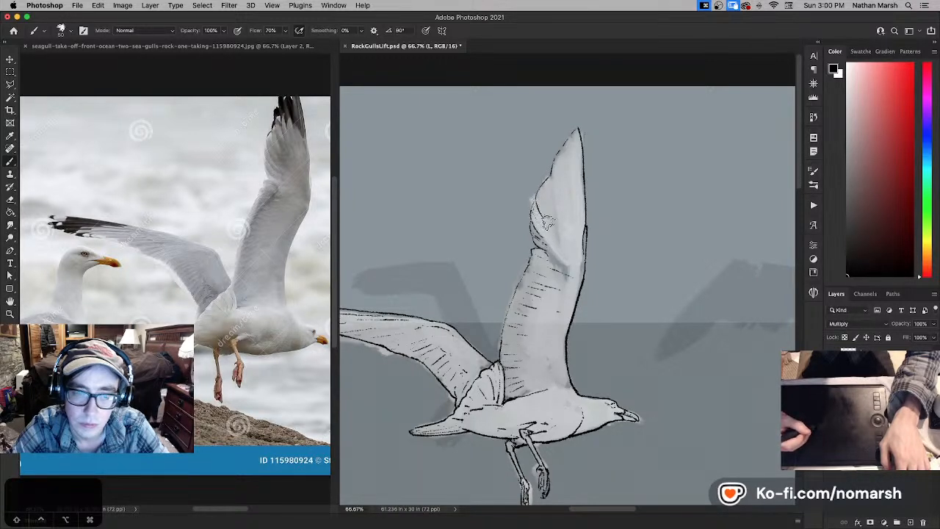
key(super+s)
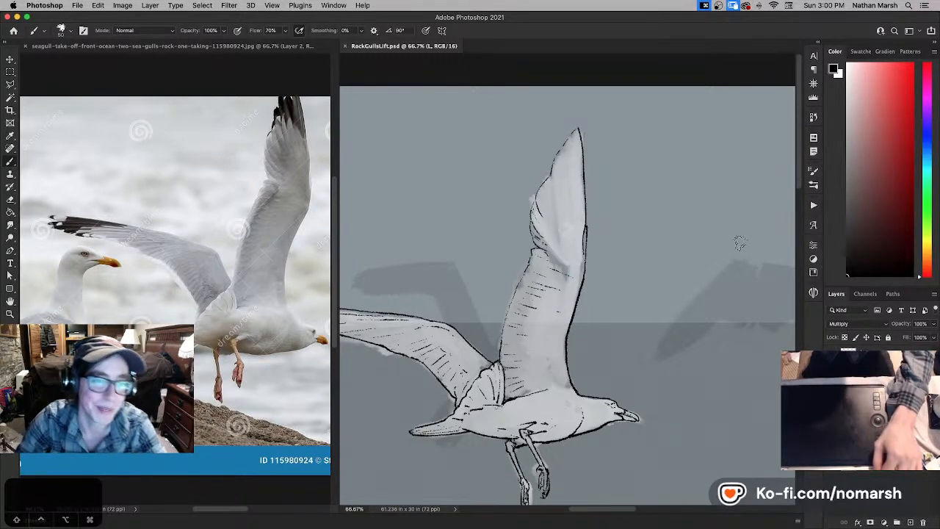
- Reframe the reference photo on the raised wing and ink a fine feather line inside the wing's front edge below its tip
click(233, 180)
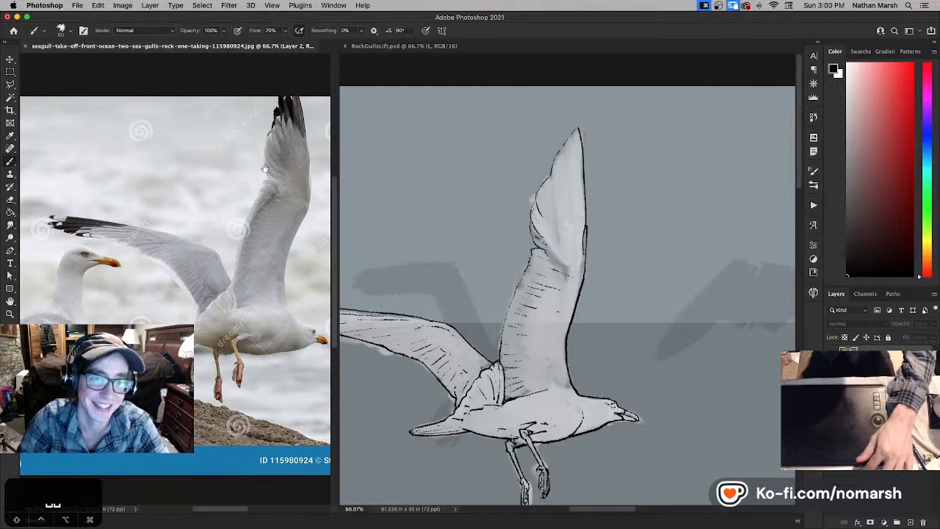
drag(266, 169, 221, 176)
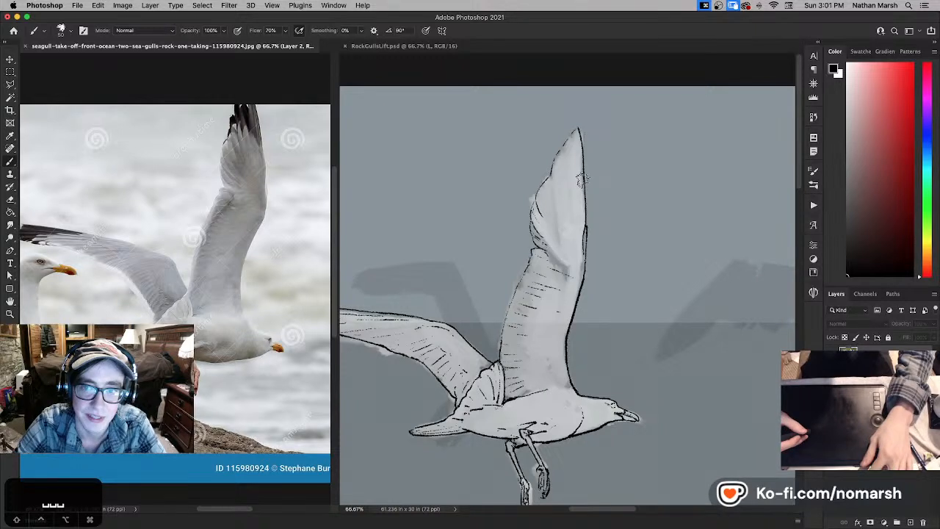
key(x)
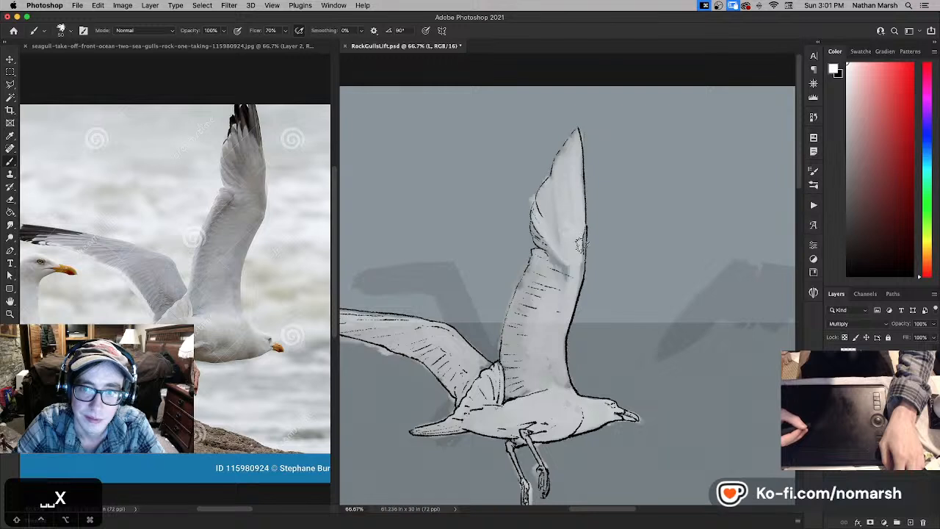
key(x)
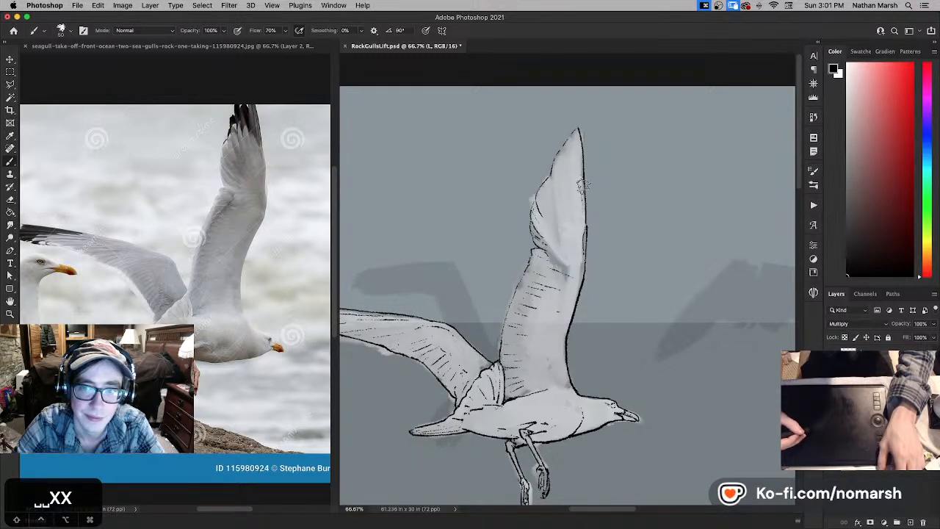
drag(583, 186, 573, 217)
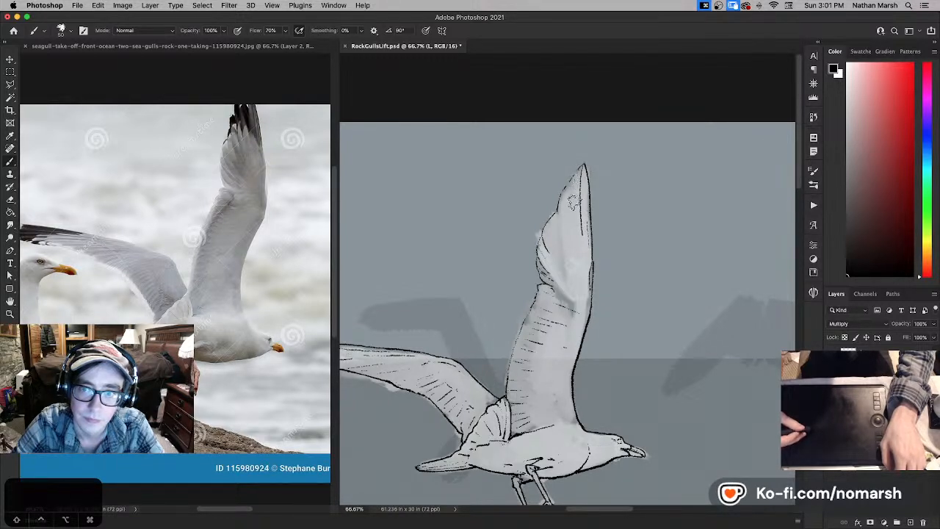
- Rework the fine feather lines below the raised wing's tip with alternating white and black strokes, undoing a stray stroke
key(x)
key(x)
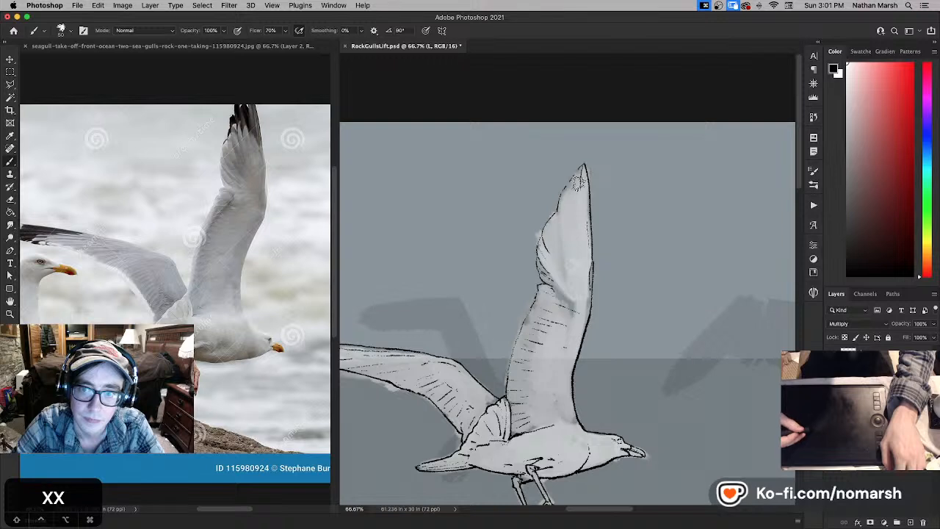
key(x)
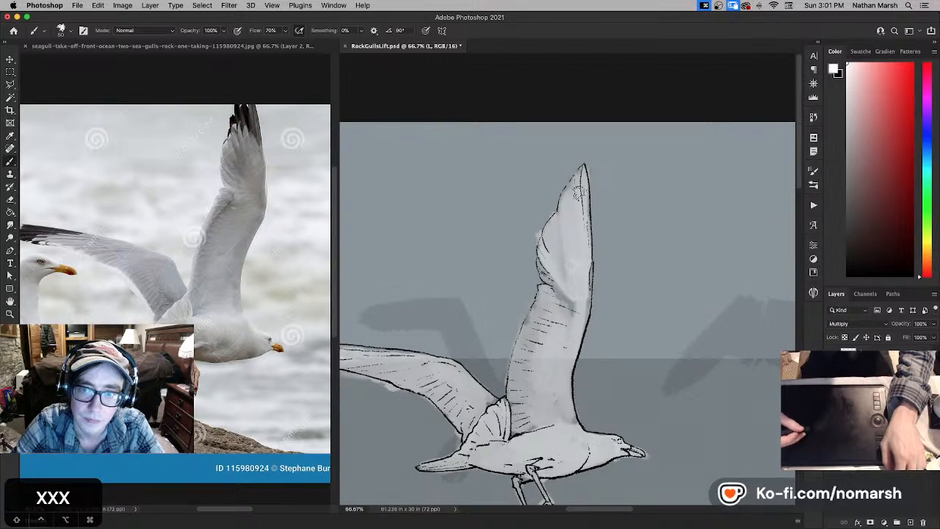
key(x)
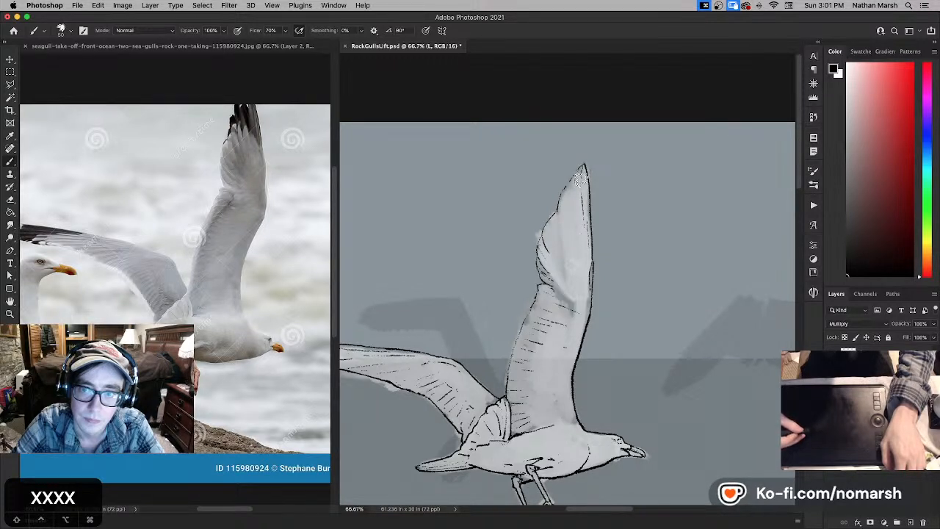
drag(577, 175, 579, 215)
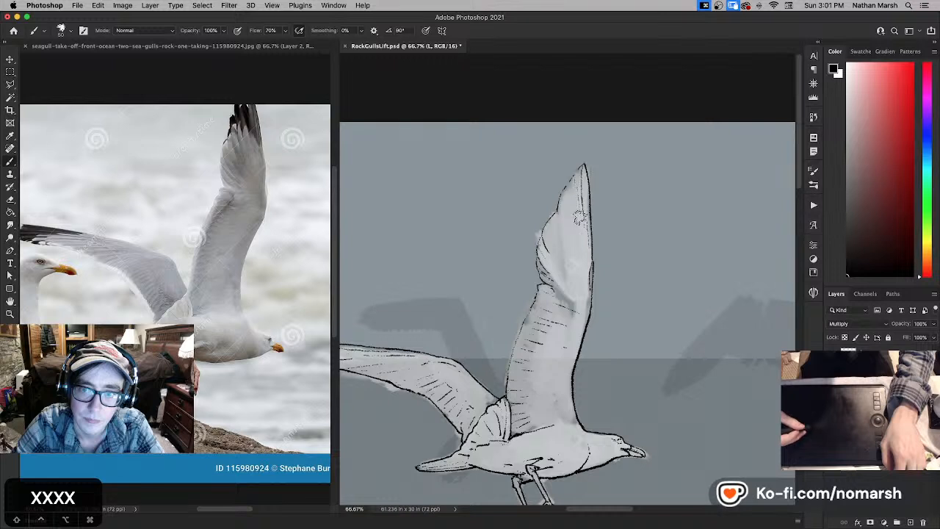
key(super+z)
key(x)
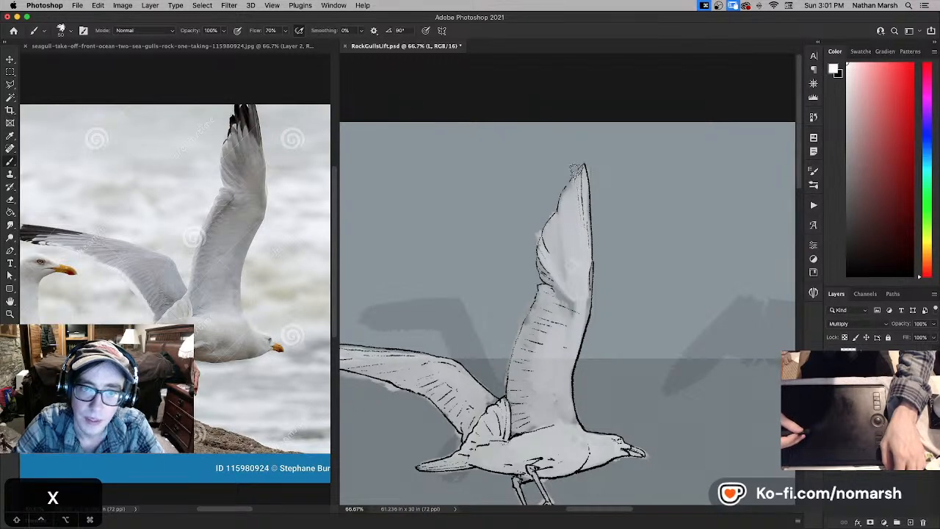
- Reshape the raised wing's tip into separate pointed feather ends with small black strokes and white touch-ups
click(276, 183)
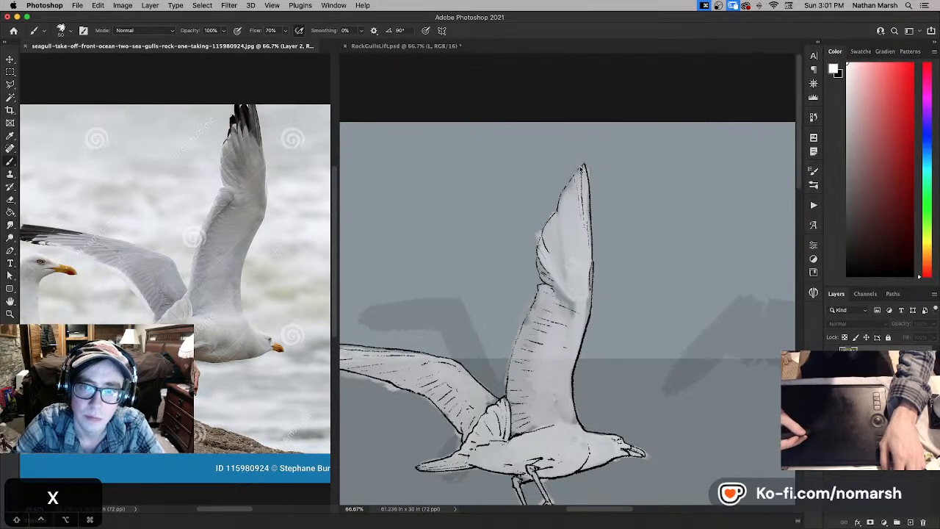
click(580, 172)
key(b)
key(x)
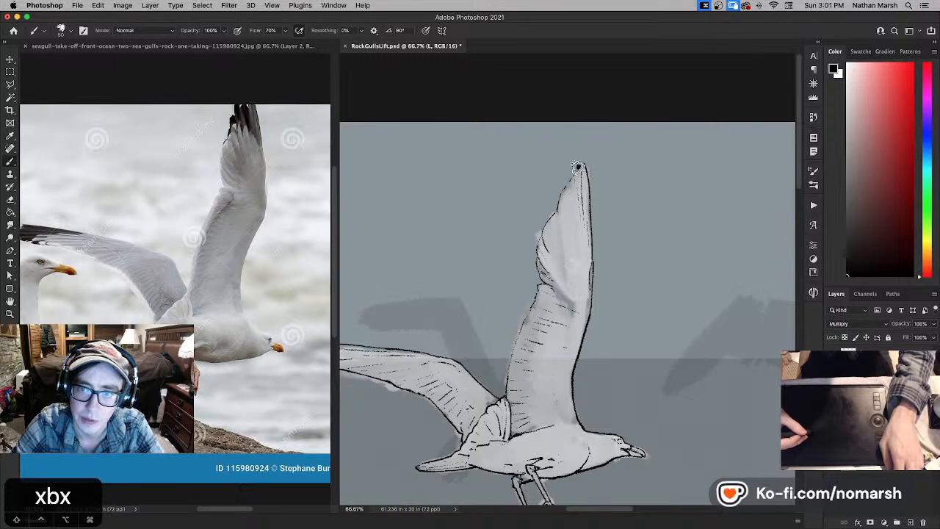
key(x)
key(x)
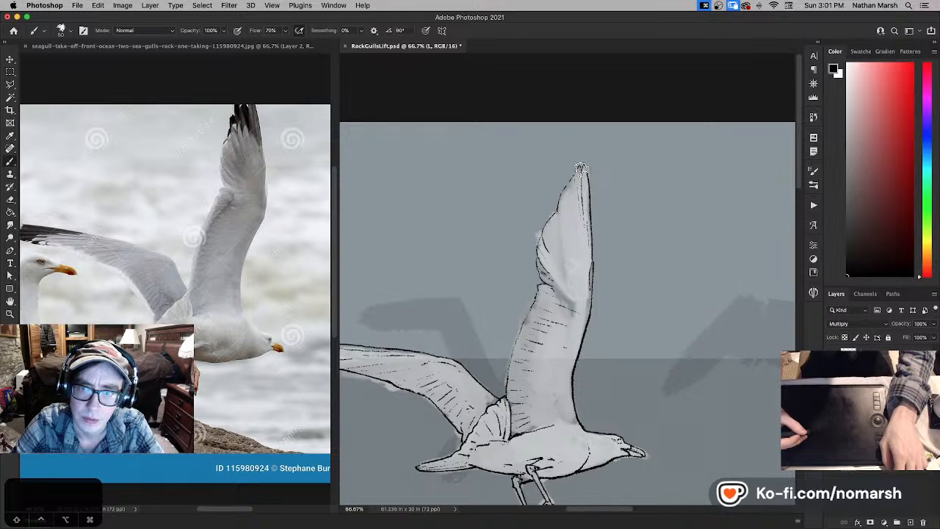
drag(583, 164, 577, 172)
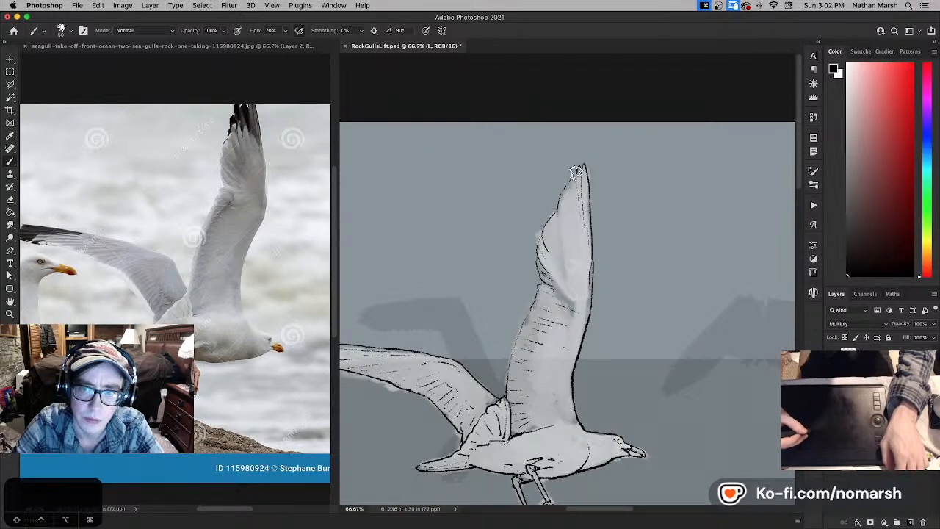
- Continue the notched feather ends down the rear edge of the raised wing's tip, alternating white touch-ups with black ink
key(x)
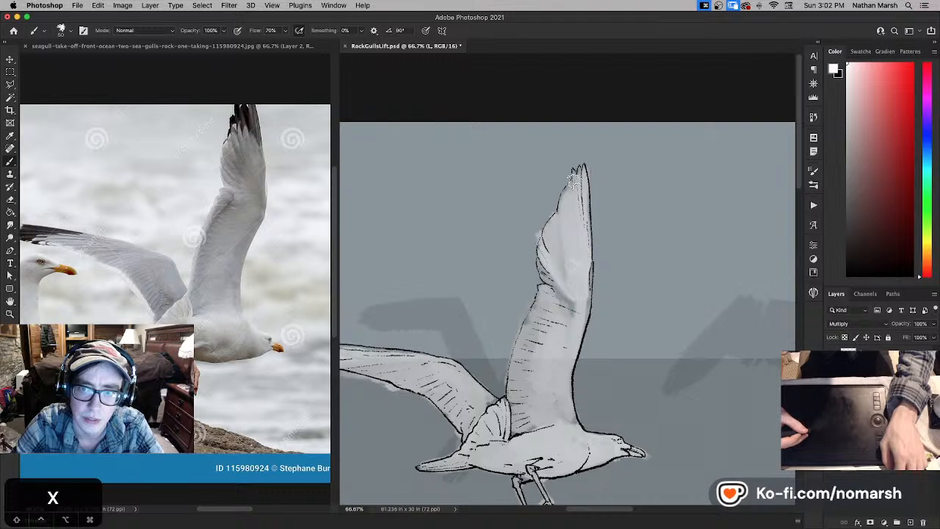
key(x)
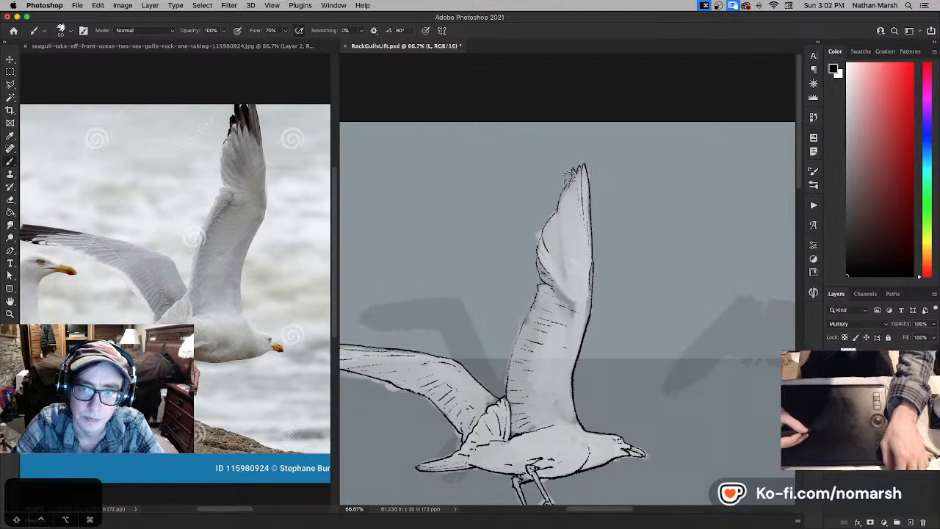
key(x)
key(x)
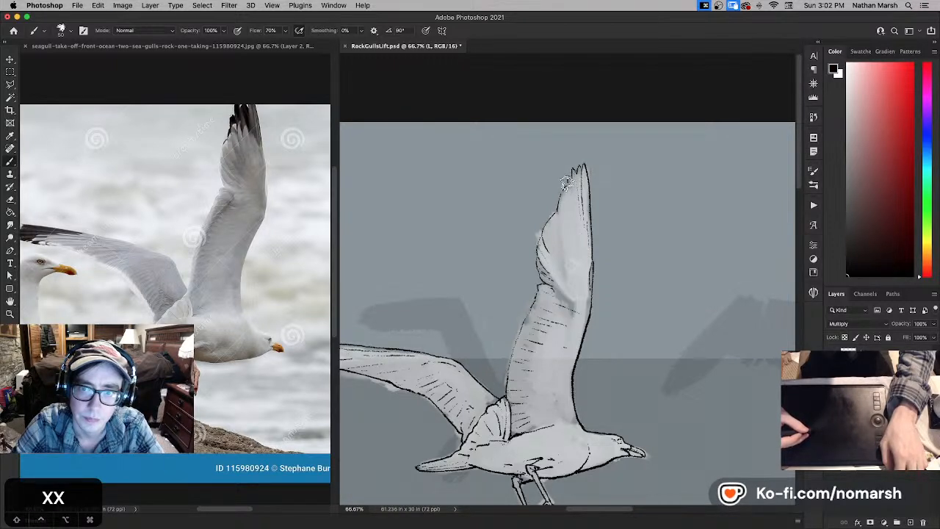
key(x)
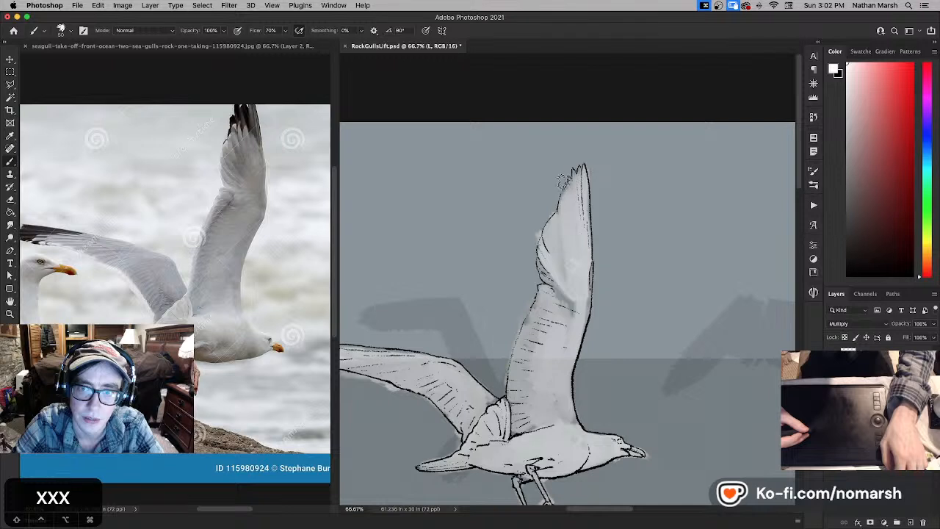
key(x)
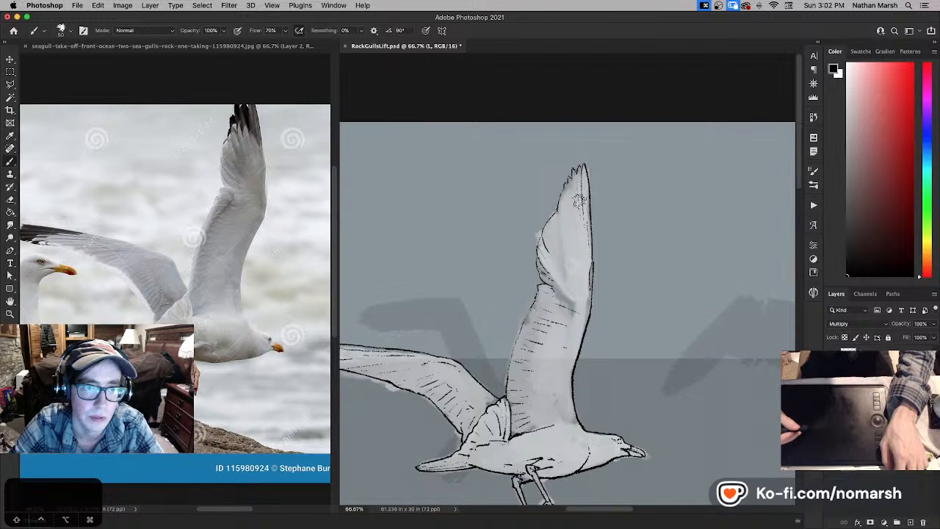
- Undo the last stroke and ink long feather lines fanning from the notched ends across the raised wing's outer half, tidying them with white
key(super+z)
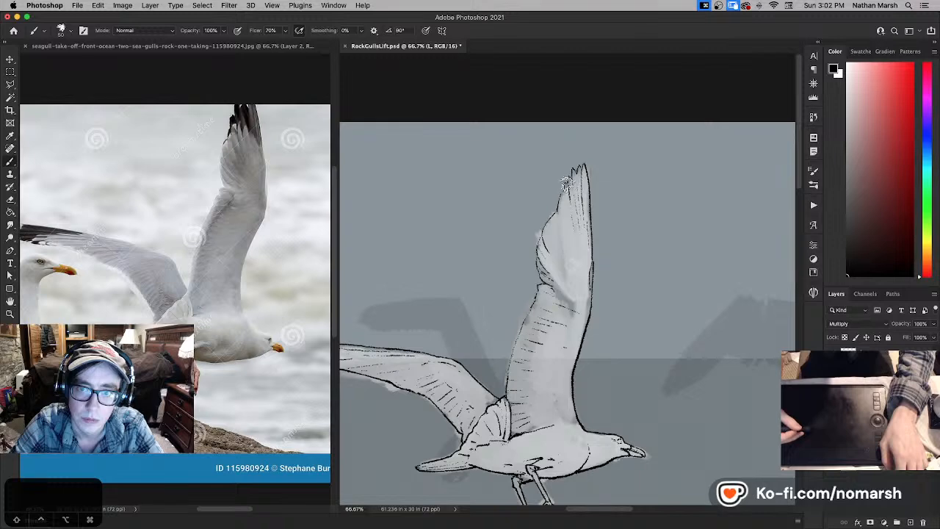
drag(560, 178, 564, 200)
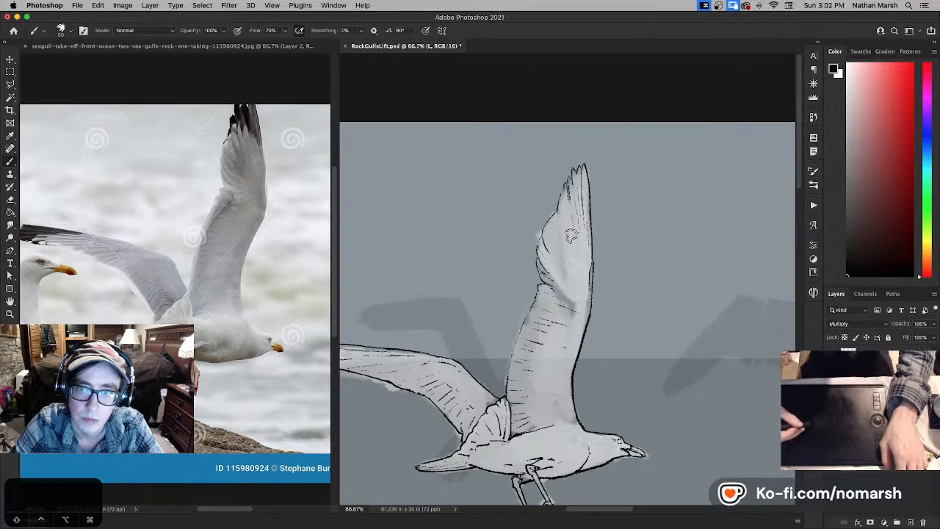
mouse_move(575, 296)
mouse_down()
mouse_move(713, 274)
mouse_move(653, 284)
mouse_move(594, 274)
mouse_up()
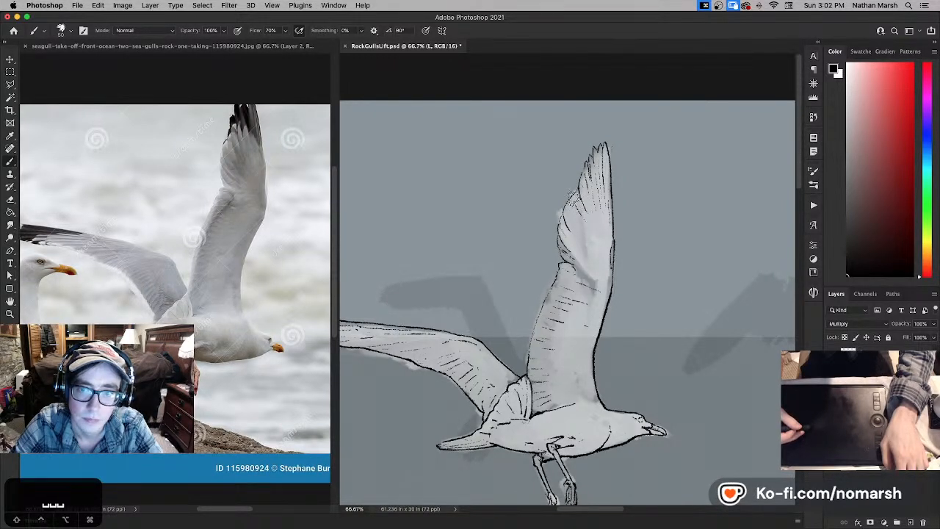
key(x)
key(x)
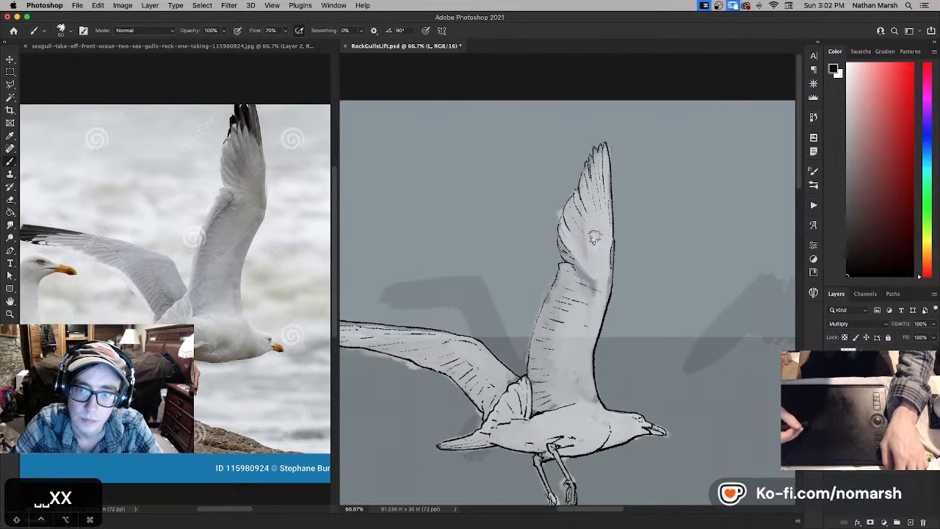
- Ink fine broken lines inside the raised wing's front edge, from the bend down to the body, and save the document
drag(578, 368, 574, 316)
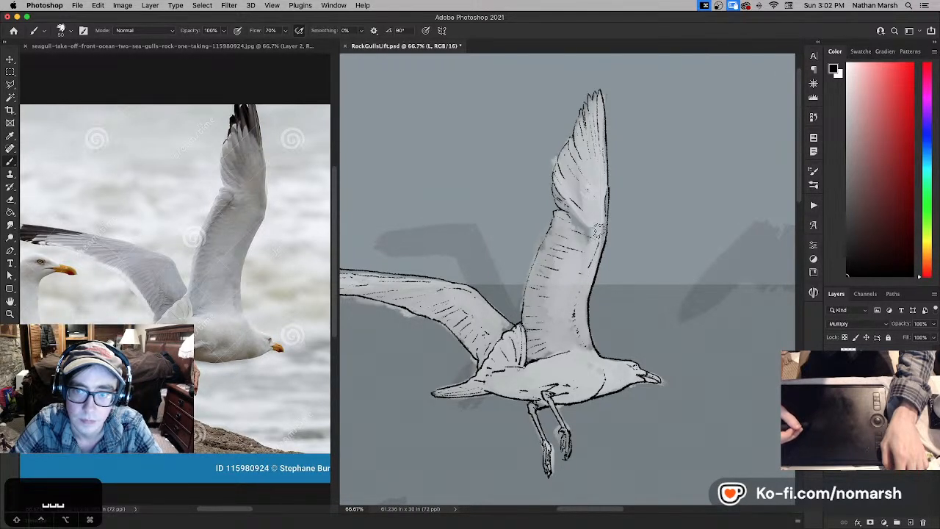
drag(593, 285, 618, 244)
key(super+s)
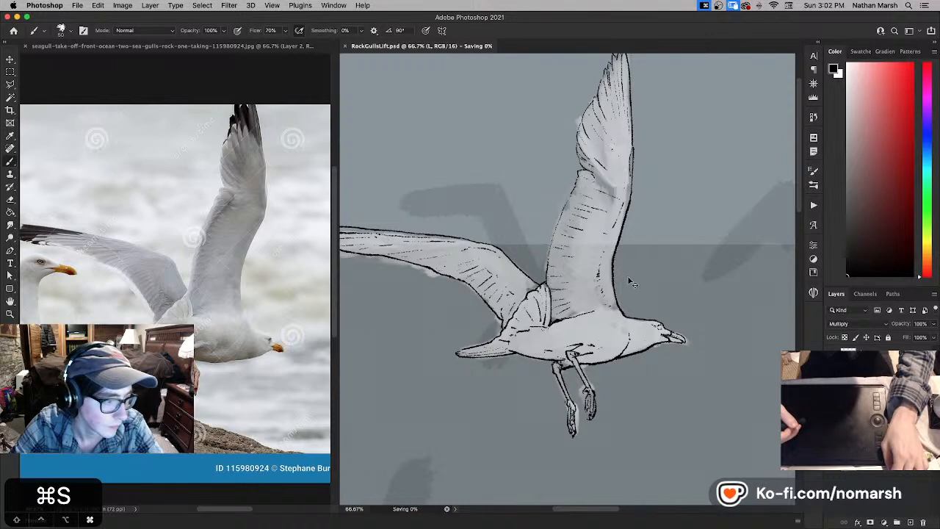
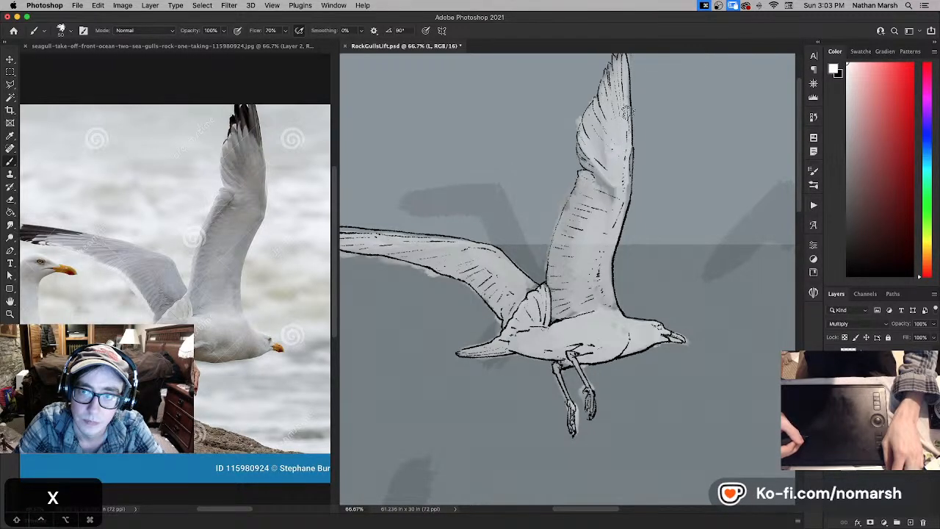
- Touch up the front edge of the raised wing's outer half with white, then save the document
drag(623, 107, 622, 128)
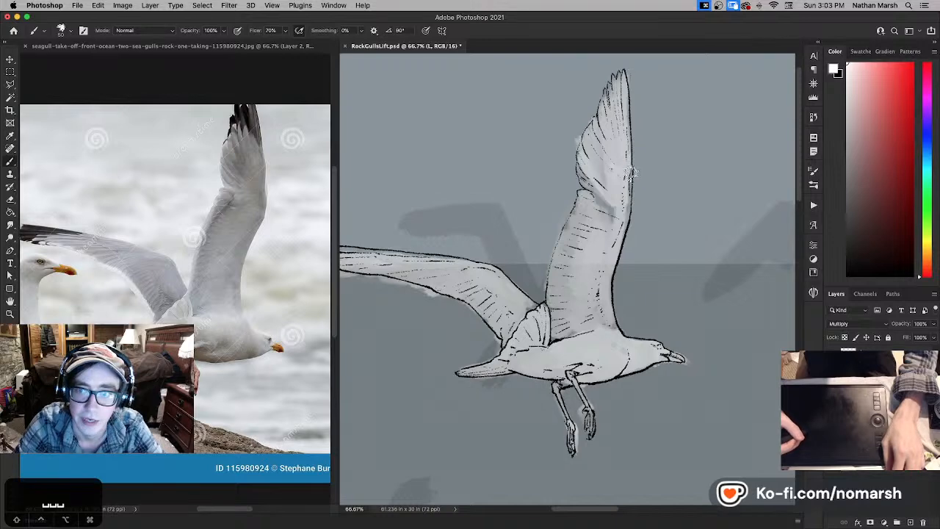
key(x)
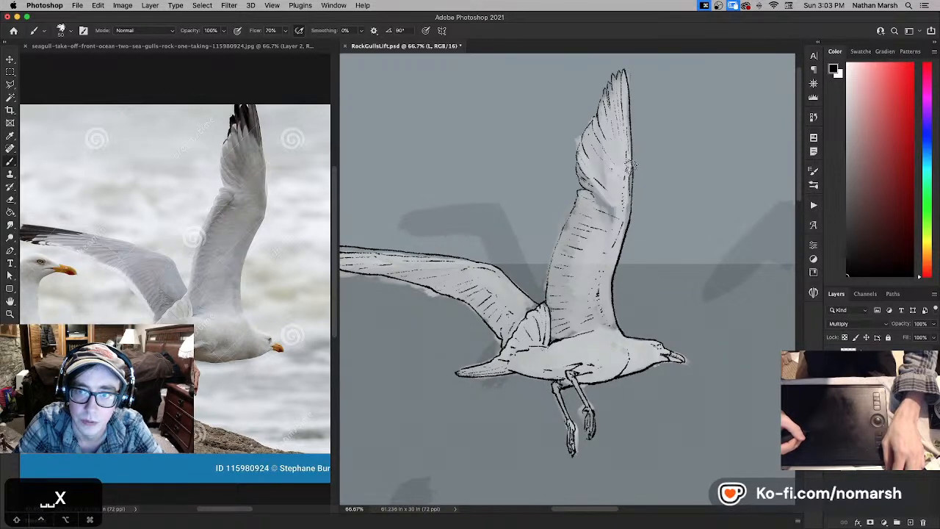
mouse_move(570, 206)
mouse_down()
mouse_move(619, 151)
mouse_move(470, 138)
mouse_up()
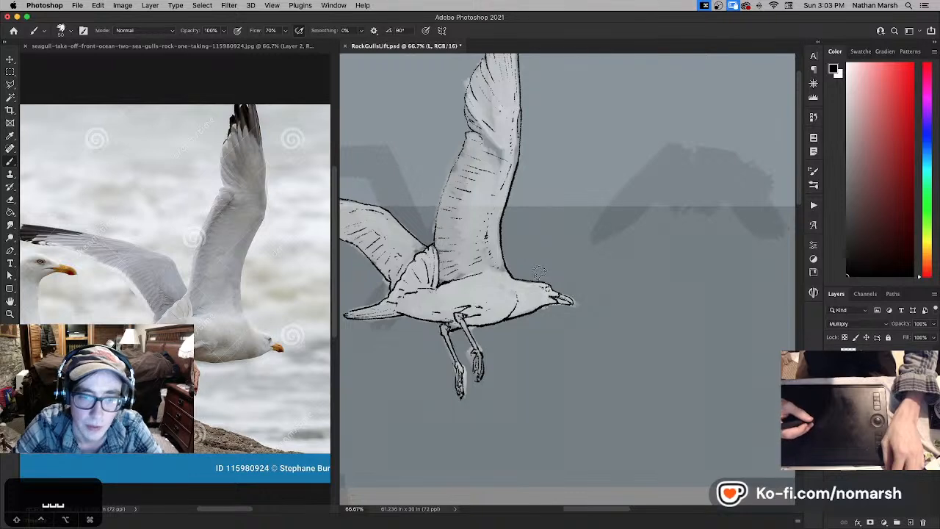
key(super+s)
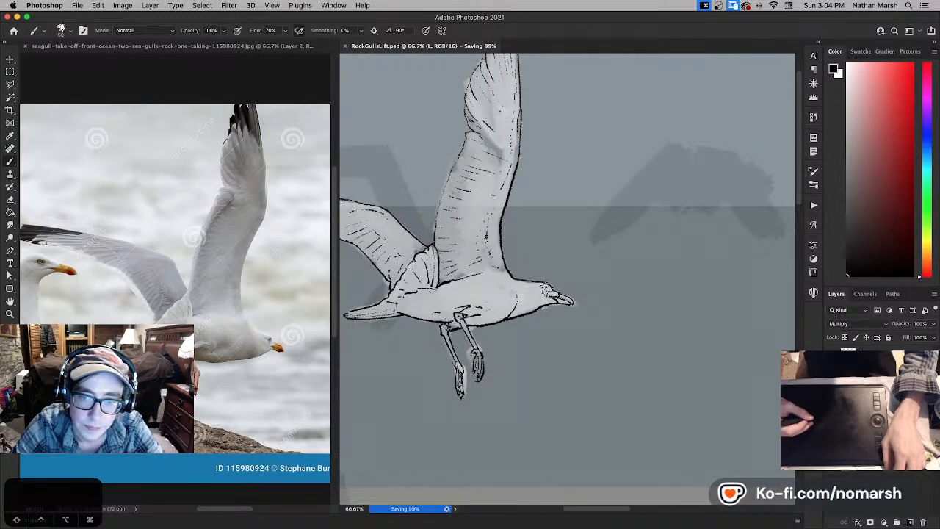
- Try small black eye strokes on the gull's head and undo them
drag(546, 287, 548, 289)
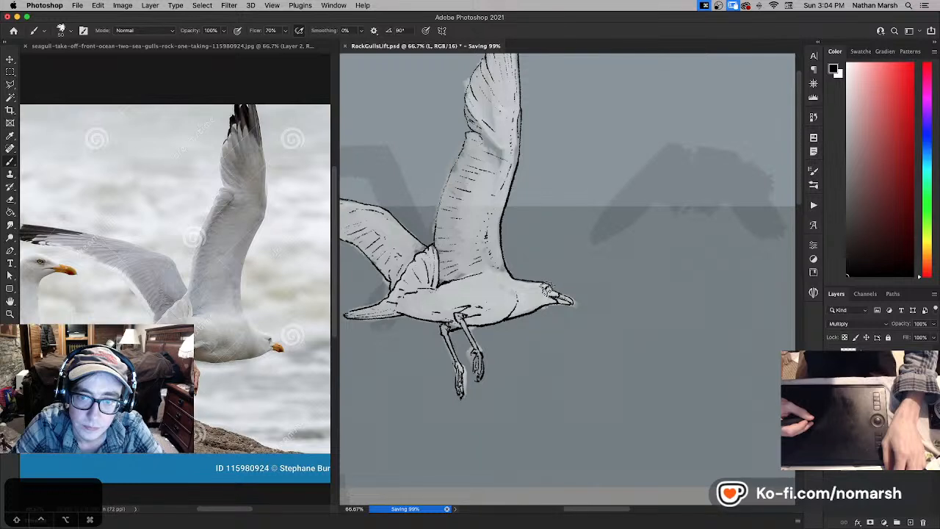
key(super+z)
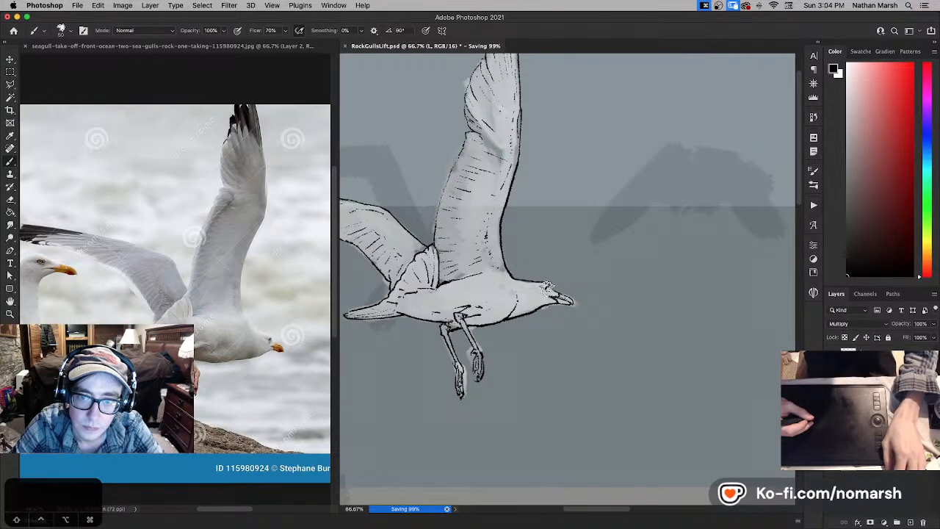
key(x)
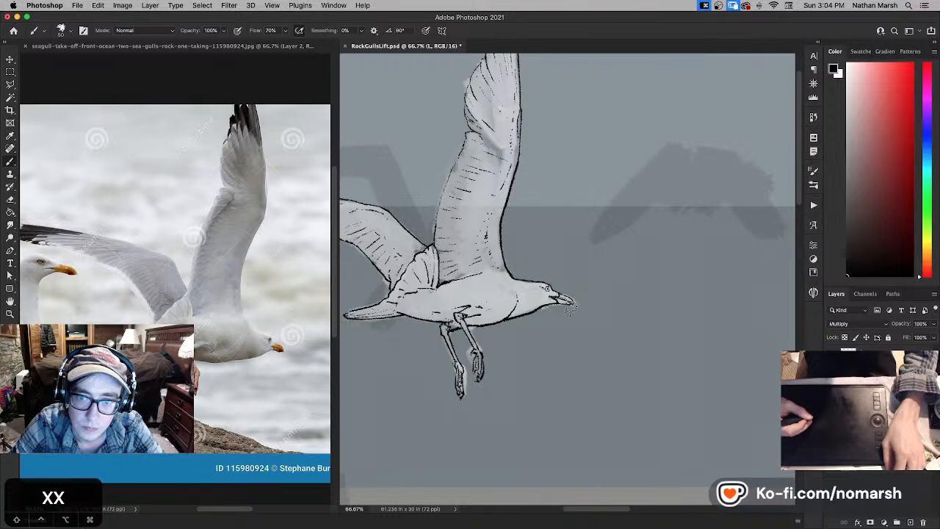
key(super+z)
- Save the document
key(super+equal)
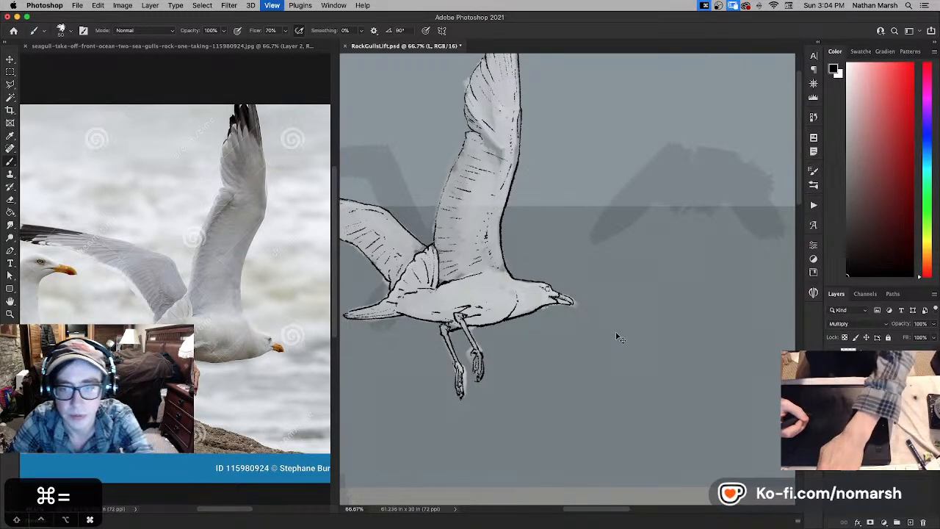
key(super+s)
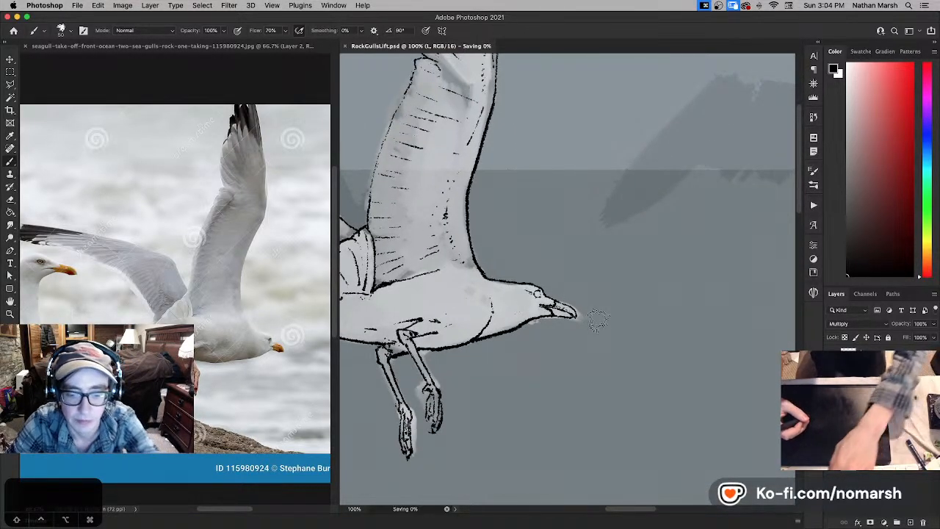
key(super+0)
drag(604, 313, 441, 332)
drag(590, 328, 466, 344)
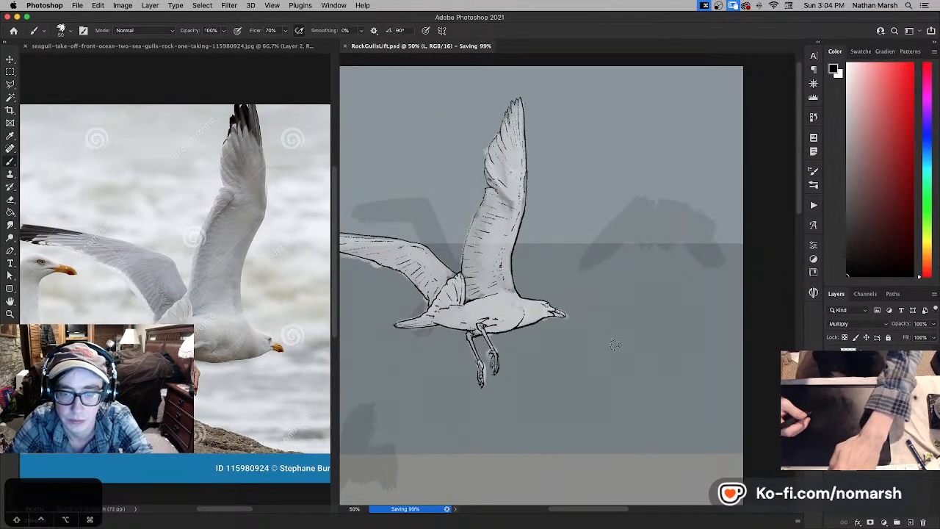
key(super+equal)
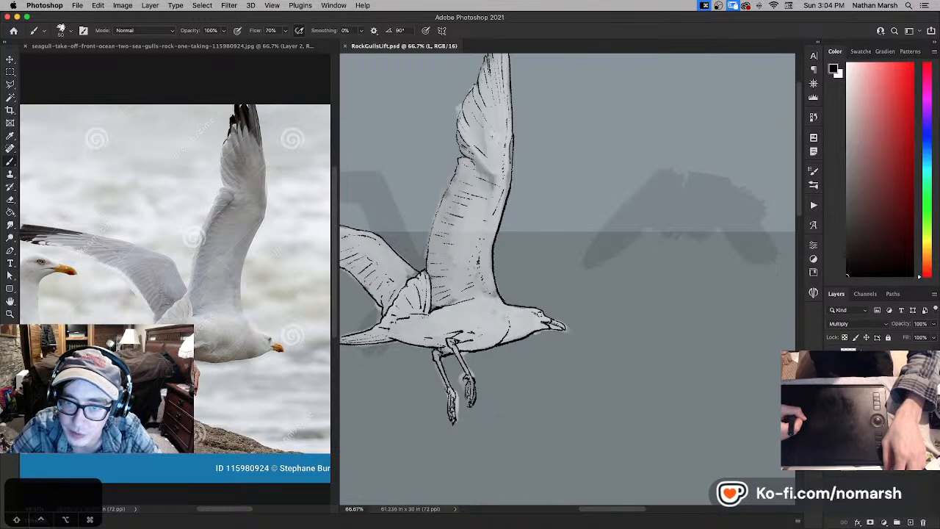
- Select Layer 7, the gull's white paint layer, and set its opacity to 100%
click(832, 412)
click(833, 412)
click(874, 412)
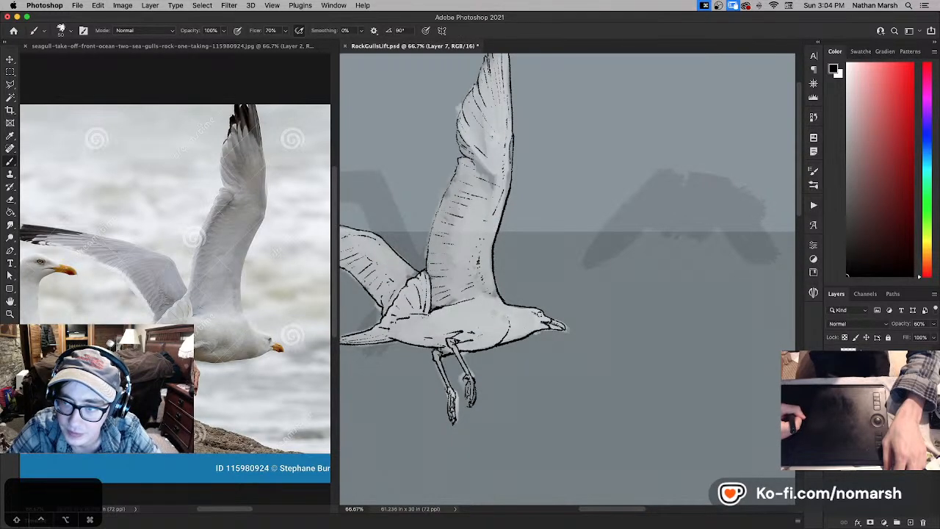
key(v)
key(0)
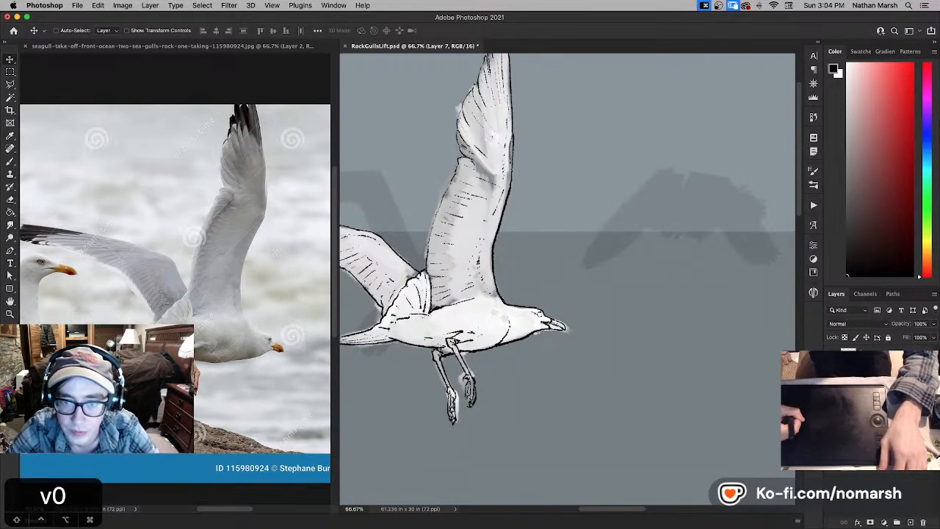
- Return to the L line layer and ink the gull's eye in black, trimming it with white and undoing the last stroke
click(874, 397)
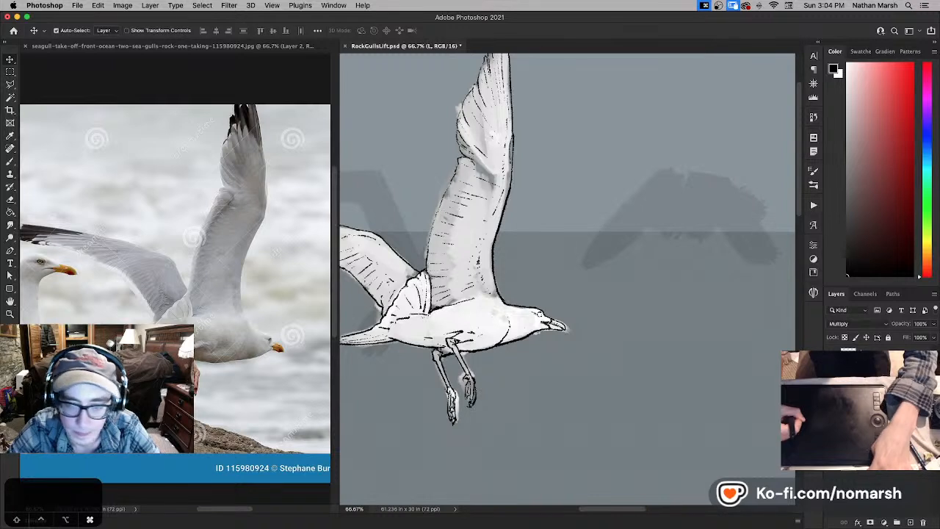
key(super+j)
key(super+z)
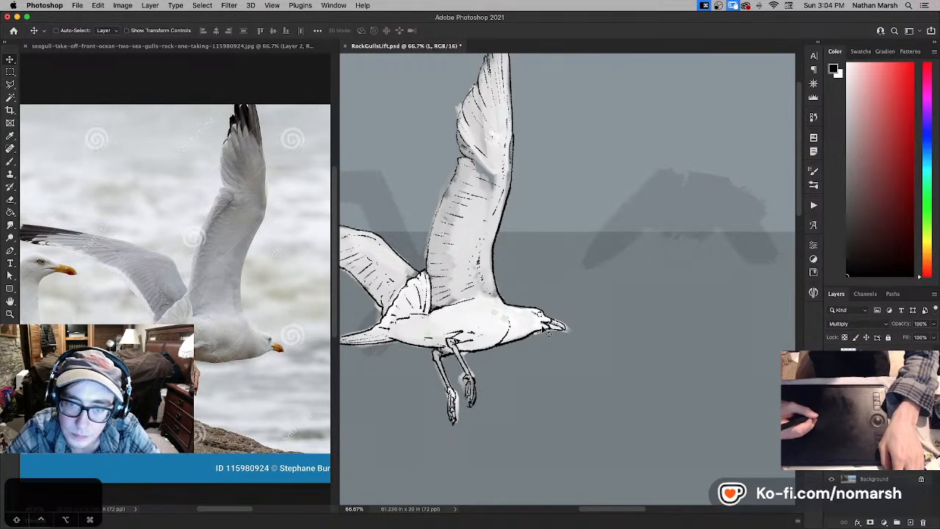
key(b)
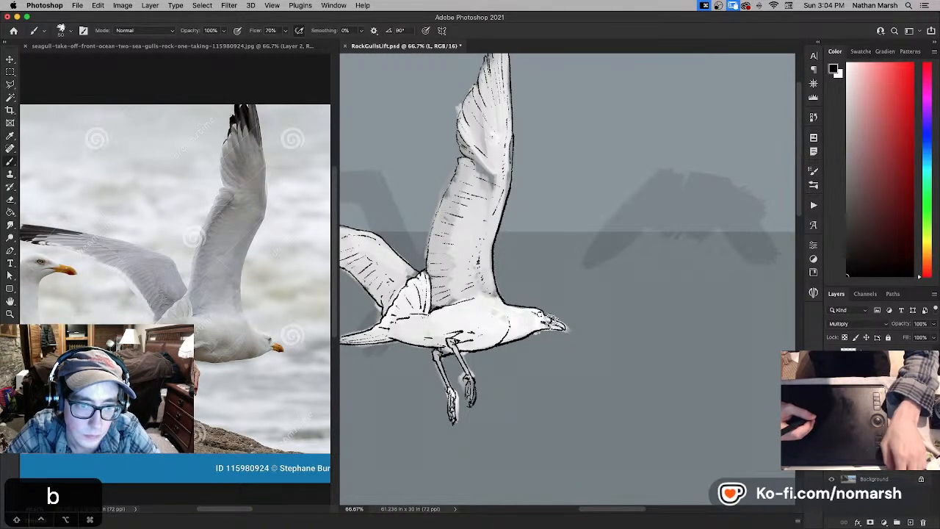
key(x)
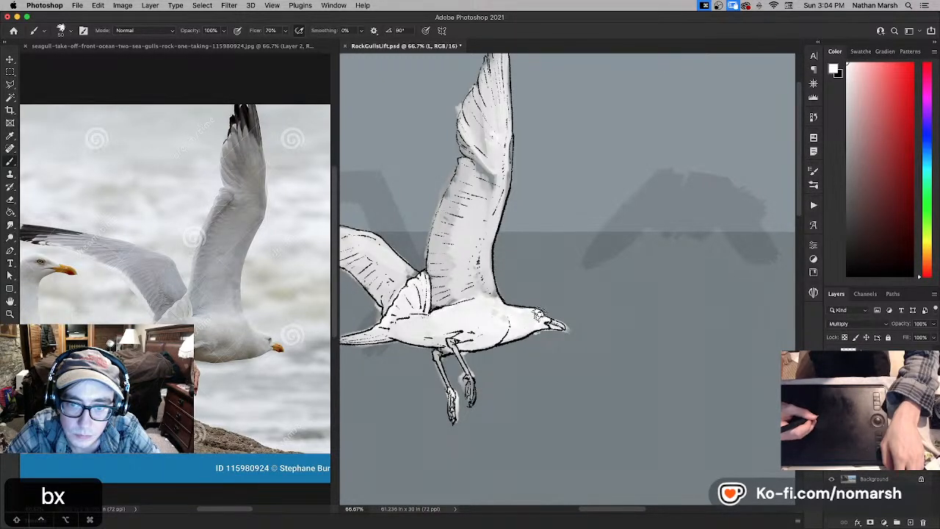
key(x)
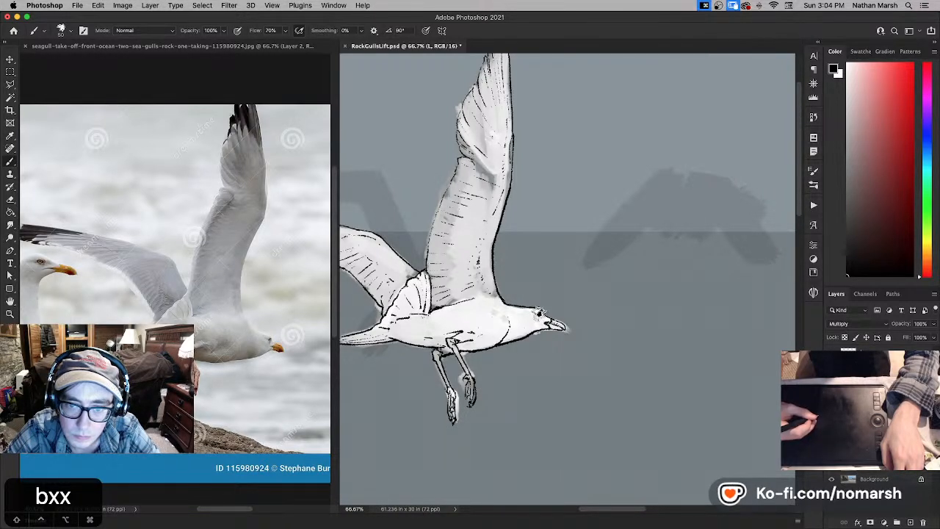
key(x)
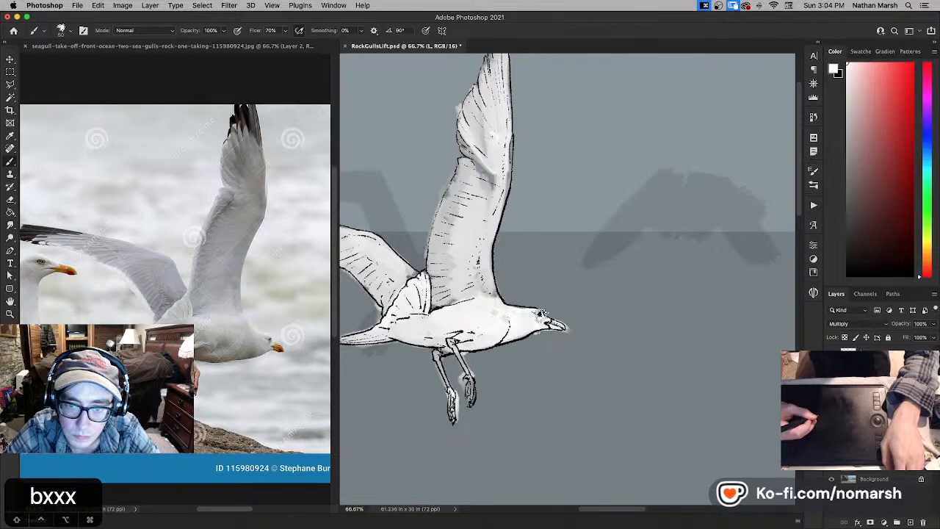
key(super+z)
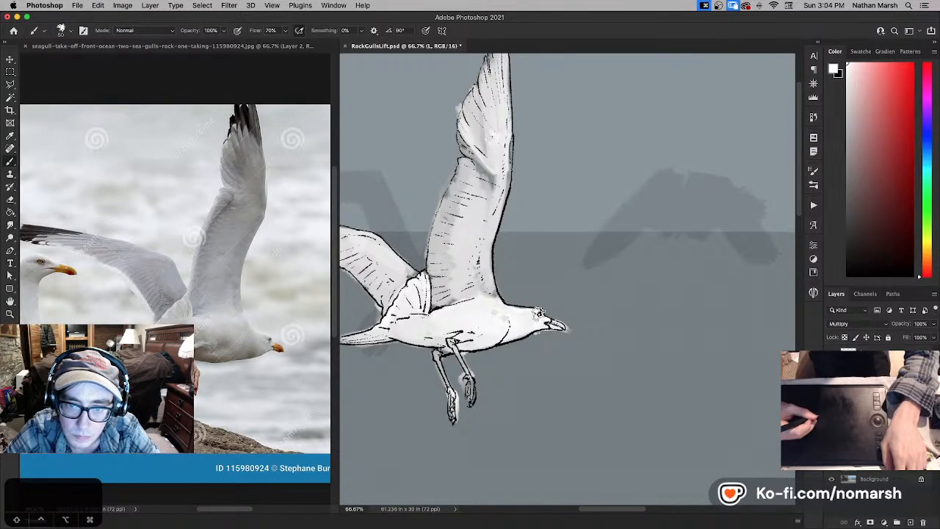
- Rework the gull's eye with alternating white and black strokes, then undo the most recent strokes
key(super+equal)
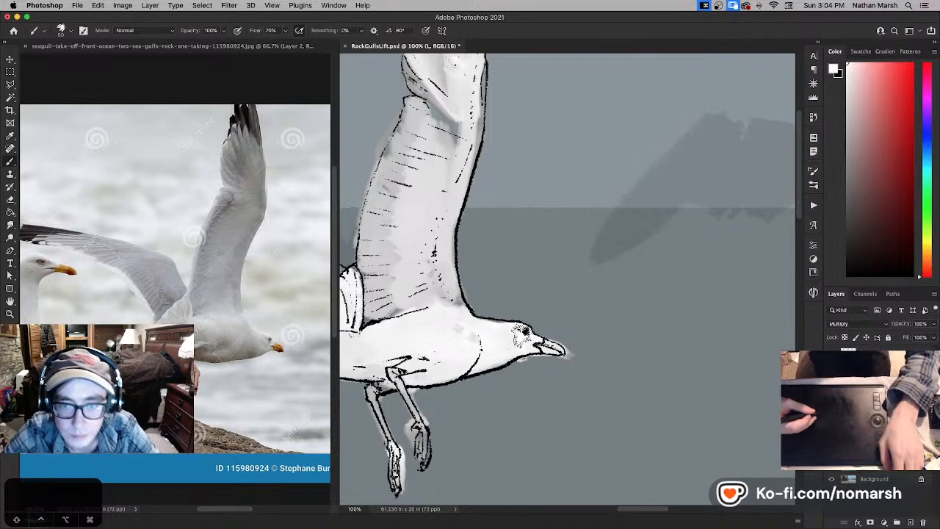
key(super+z)
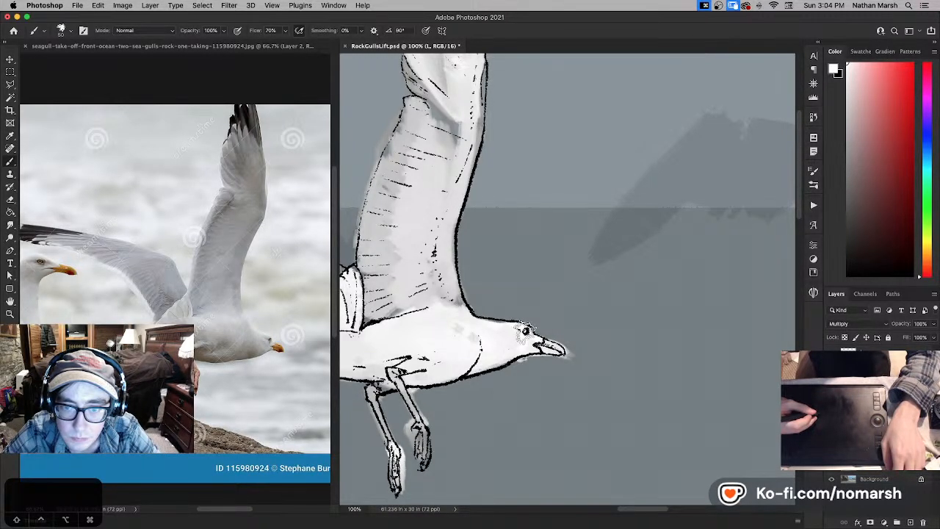
key(x)
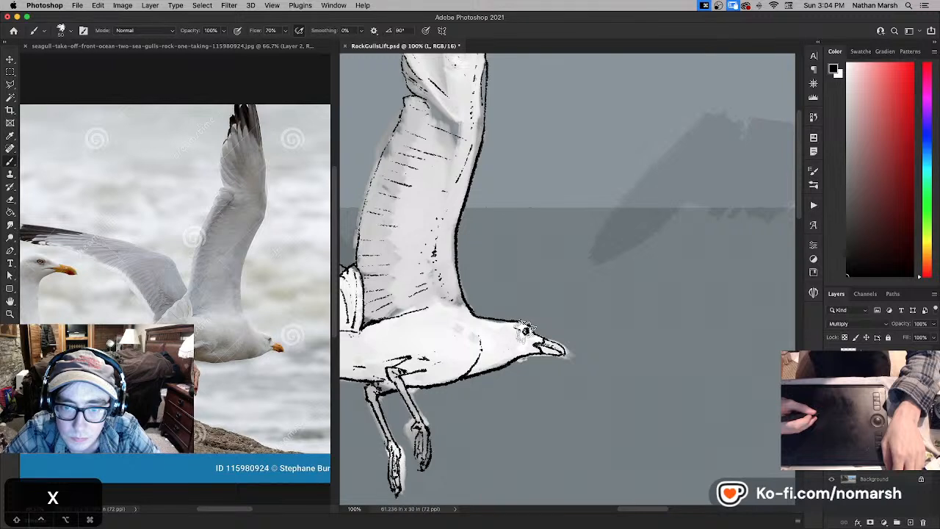
key(super+z)
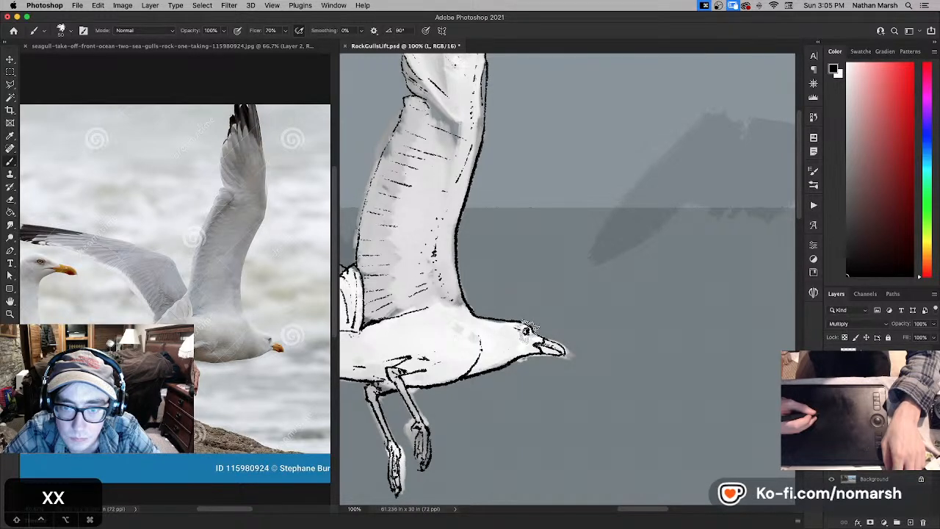
key(super+z)
key(super+z)
key(super+z)
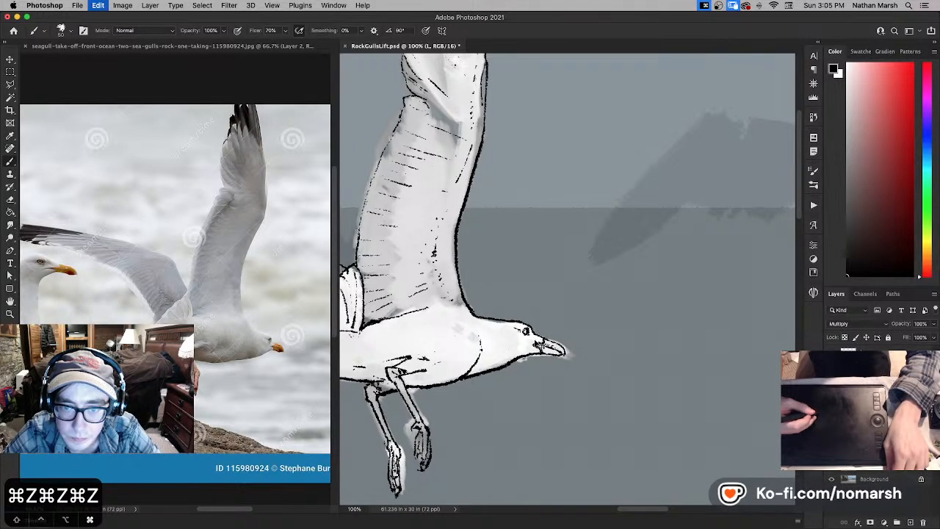
key(super+z)
key(super+z)
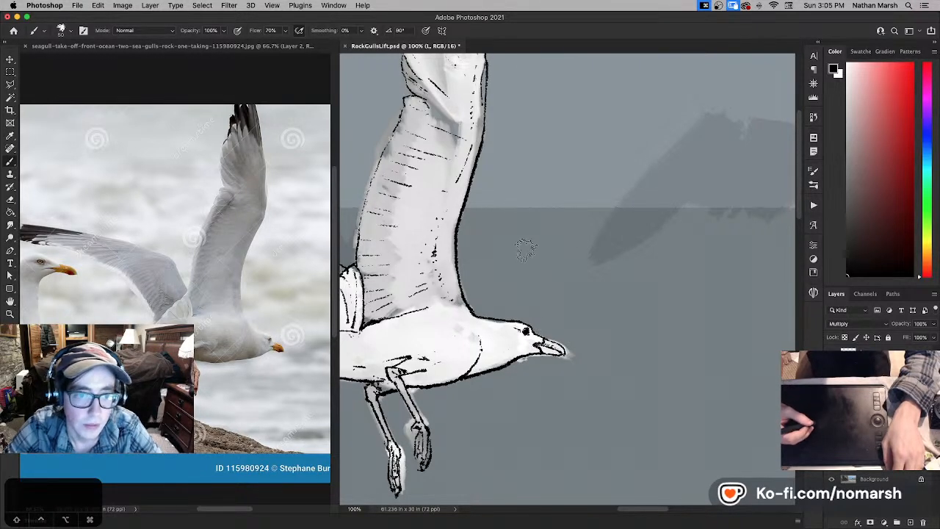
- Sketch an enlarged black eye with a pointed corner and solid pupil on the open sea above the gull's head
key(x)
key(x)
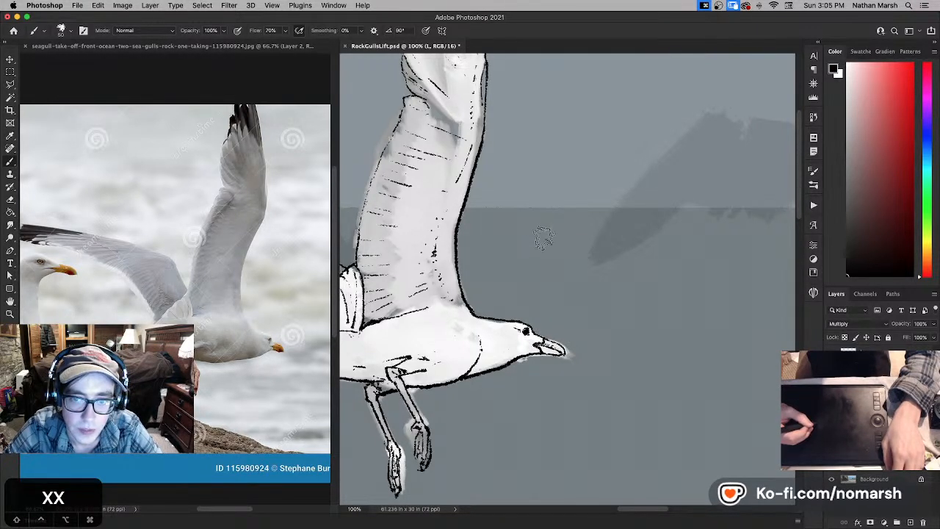
mouse_move(518, 261)
mouse_down()
mouse_move(538, 266)
mouse_move(552, 245)
mouse_move(532, 253)
mouse_move(544, 254)
mouse_up()
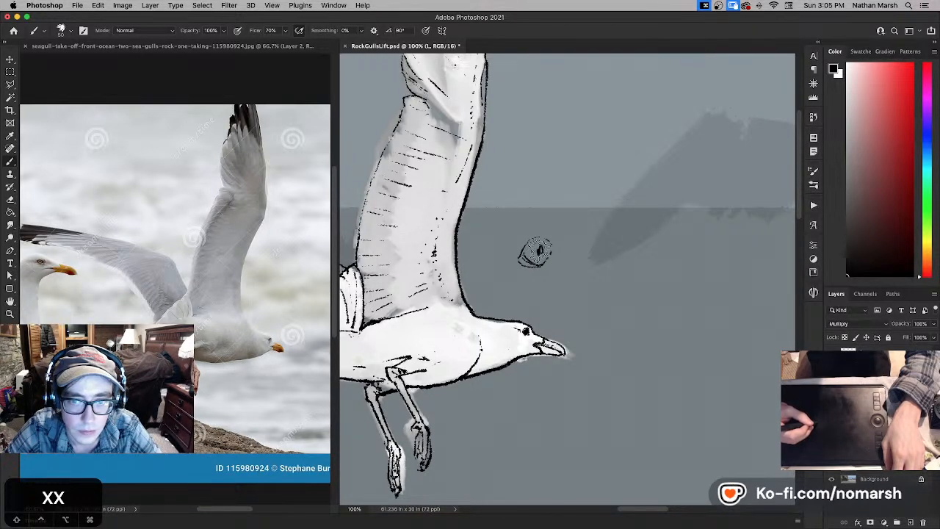
drag(534, 252, 523, 252)
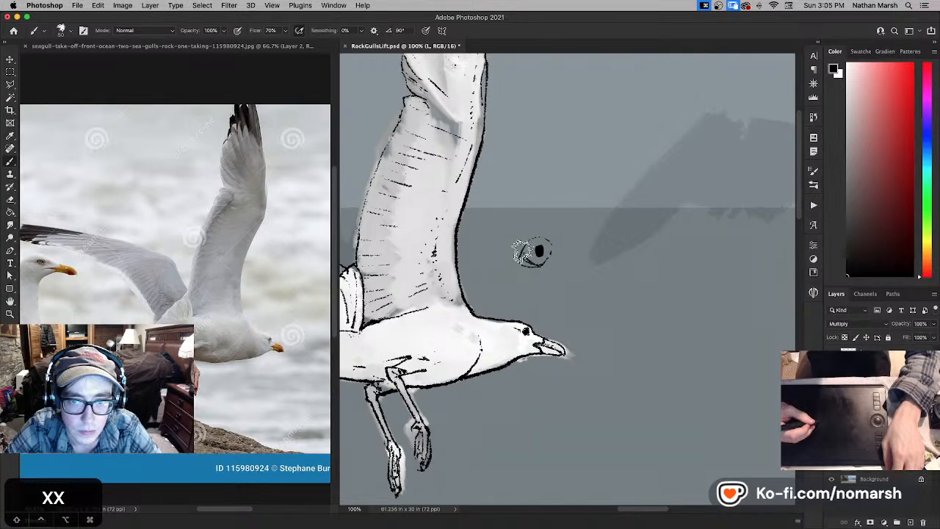
- Reduce the brush size and reshape the gull's eye into a small pointed form, alternating white and black strokes
key(x)
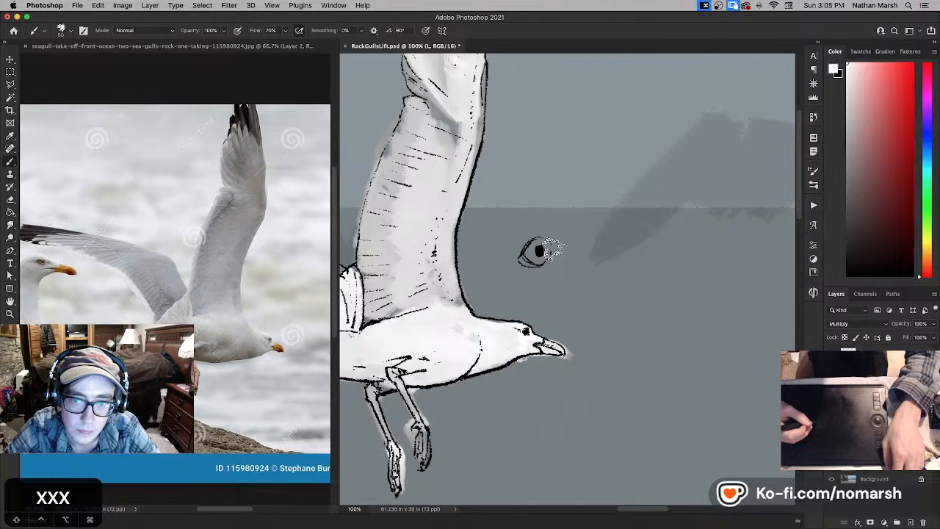
key(bracketleft)
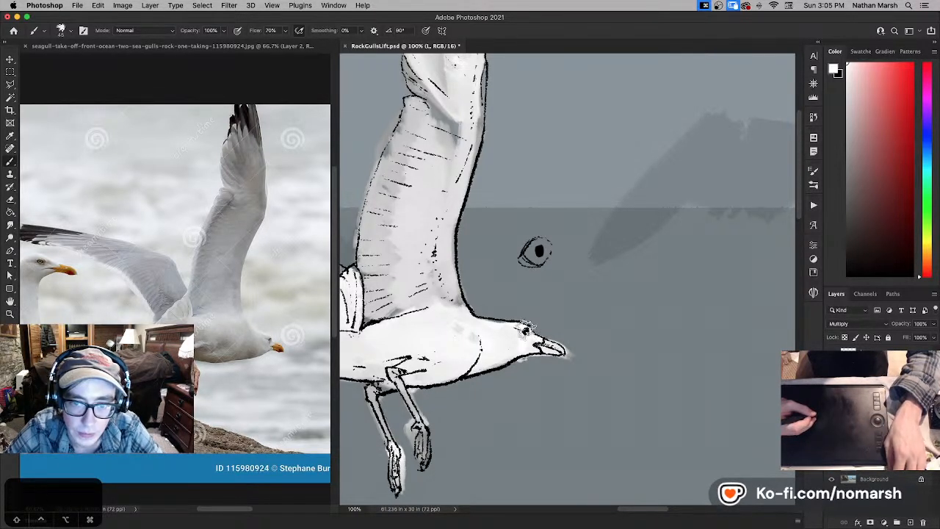
key(x)
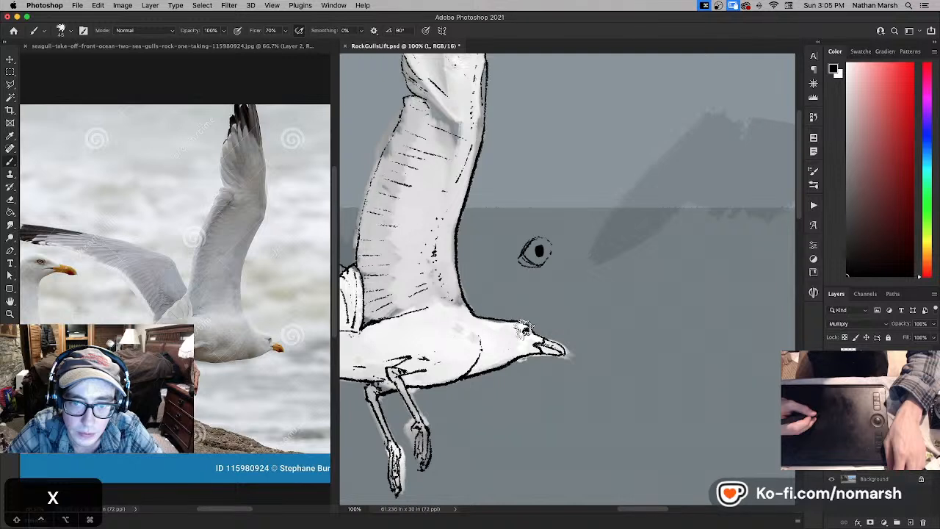
key(x)
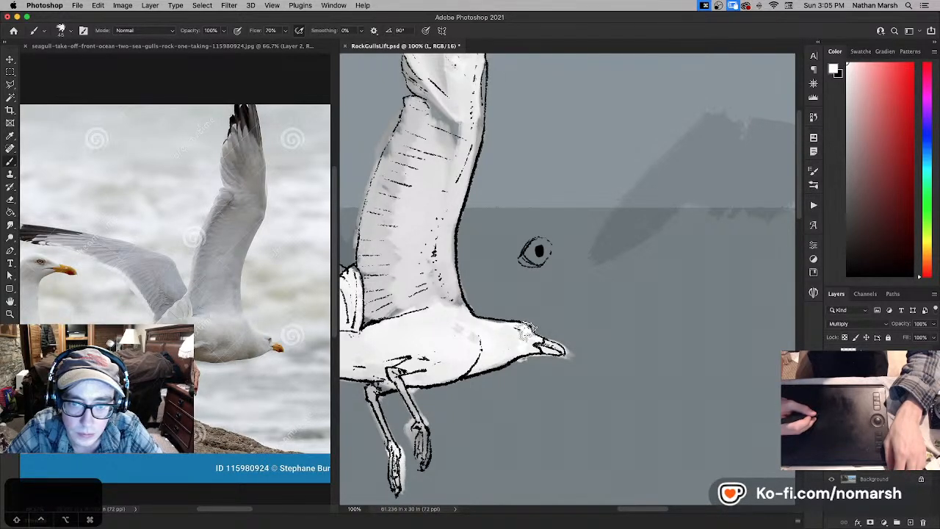
key(x)
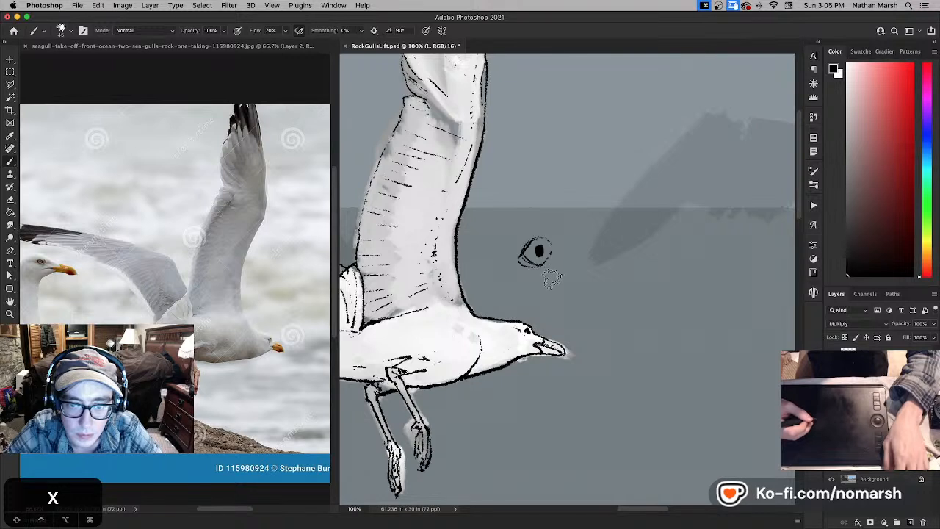
- Erase the enlarged eye sketch from the open sea above the gull's head and return to the brush
key(e)
drag(525, 253, 564, 242)
key(b)
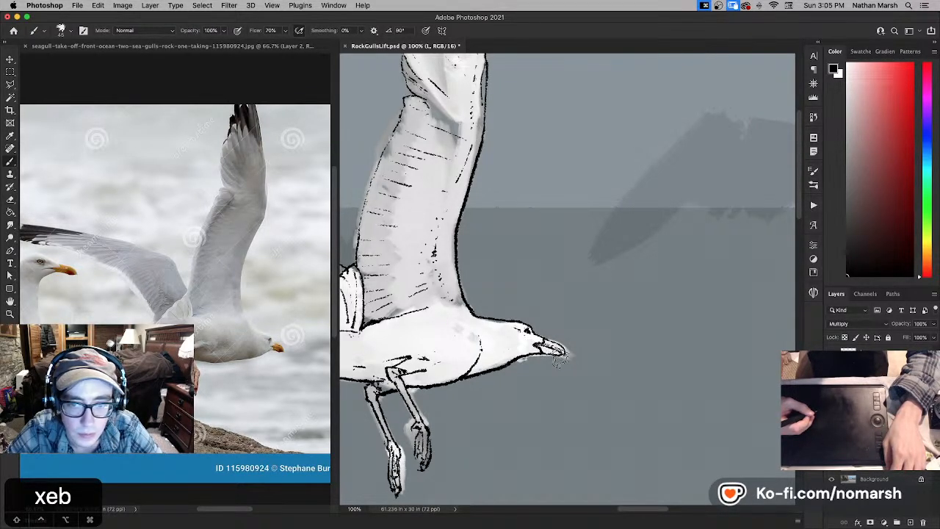
- Undo the erasure of the enlarged eye sketch and the last strokes on the gull's eye
key(super+z)
key(super+z)
key(super+z)
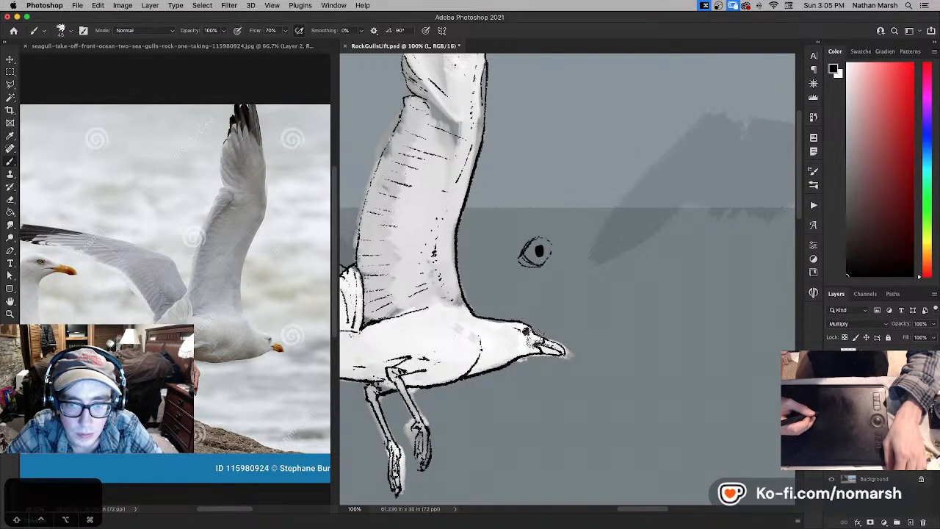
- Paint out the gull's eye in white and redraw it as a small round outlined eye with a black pupil
key(x)
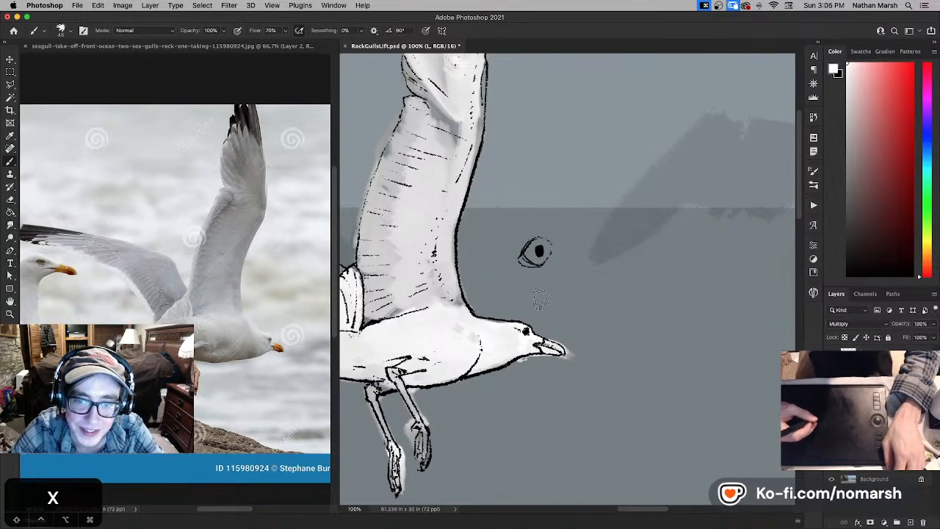
key(x)
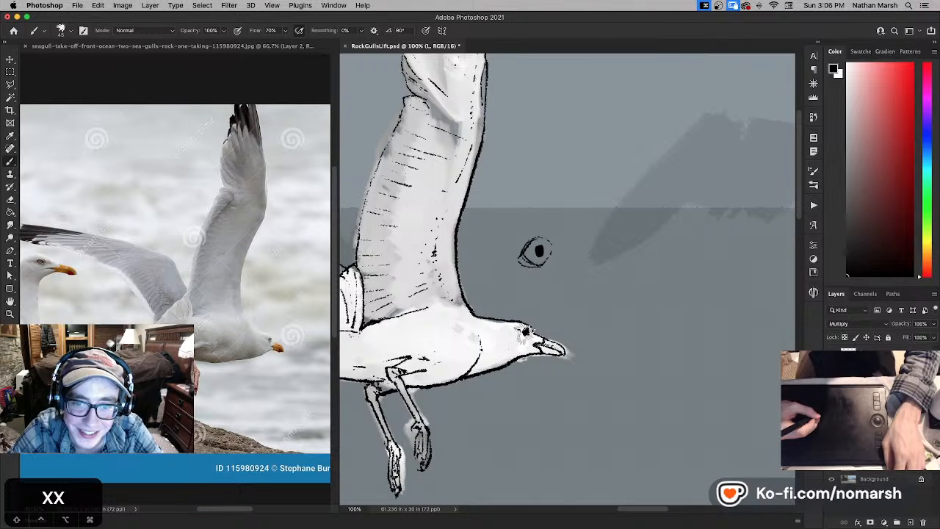
key(x)
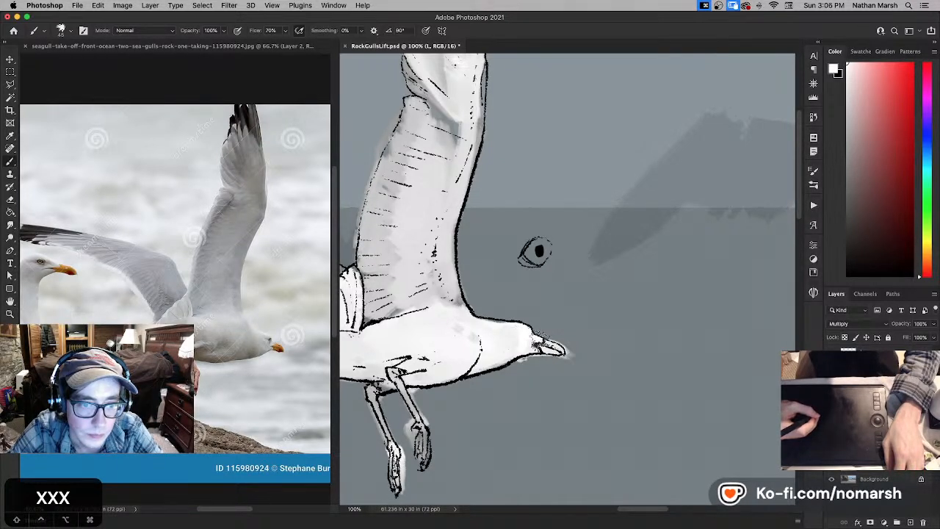
key(x)
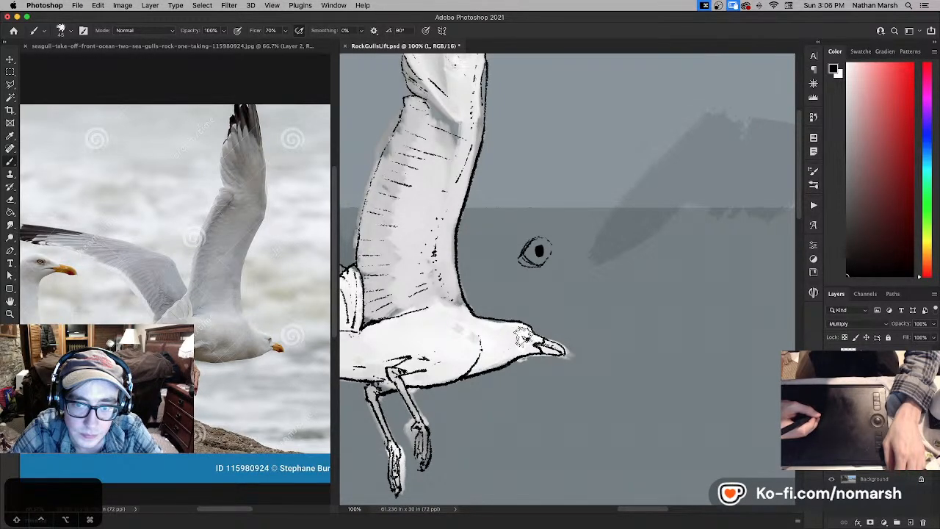
key(x)
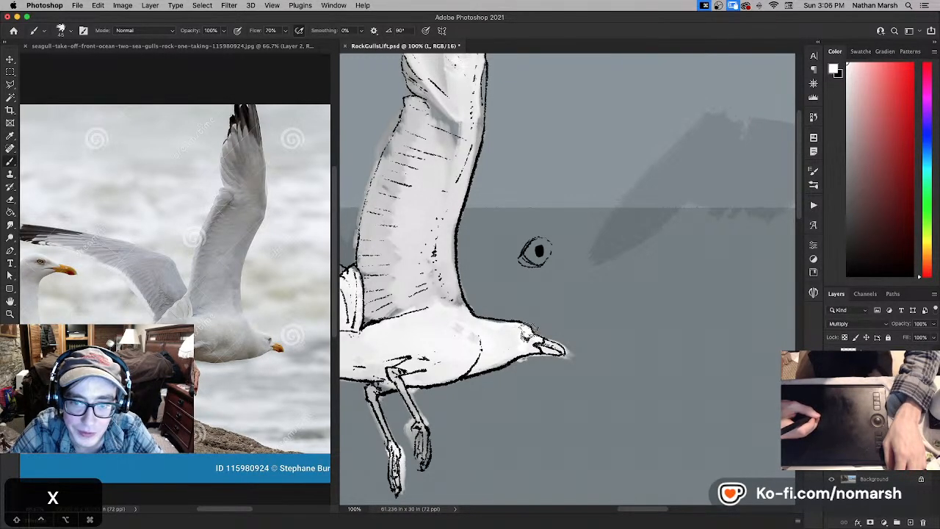
key(x)
- Try short marks at the base of the beak below the eye, undoing the unwanted strokes
key(super+z)
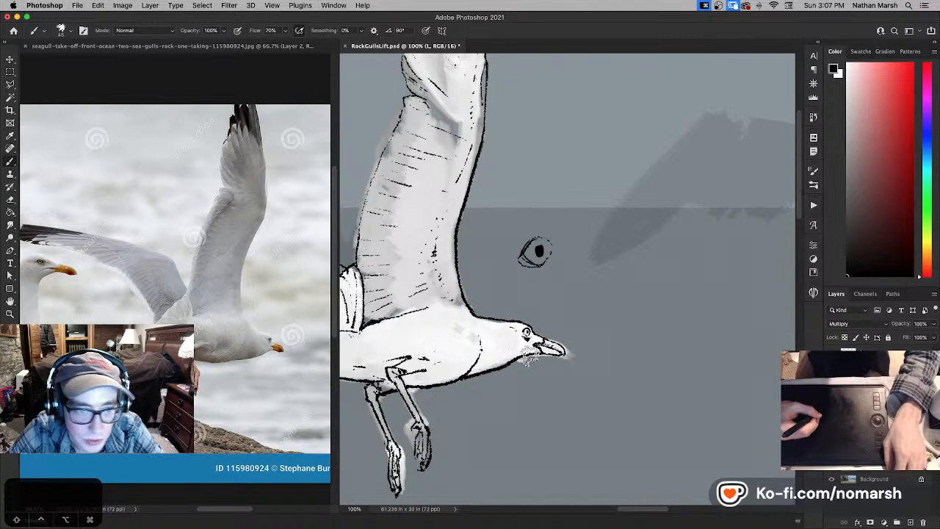
key(super+z)
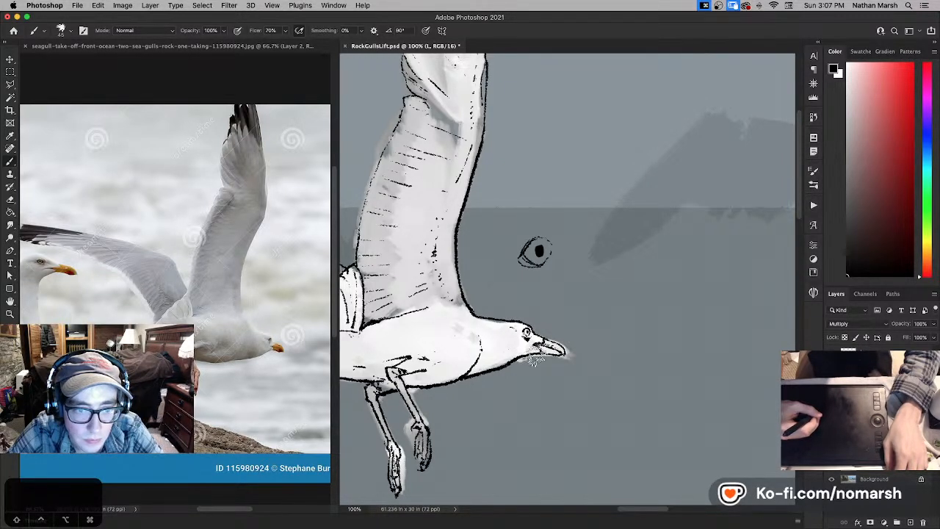
key(x)
key(x)
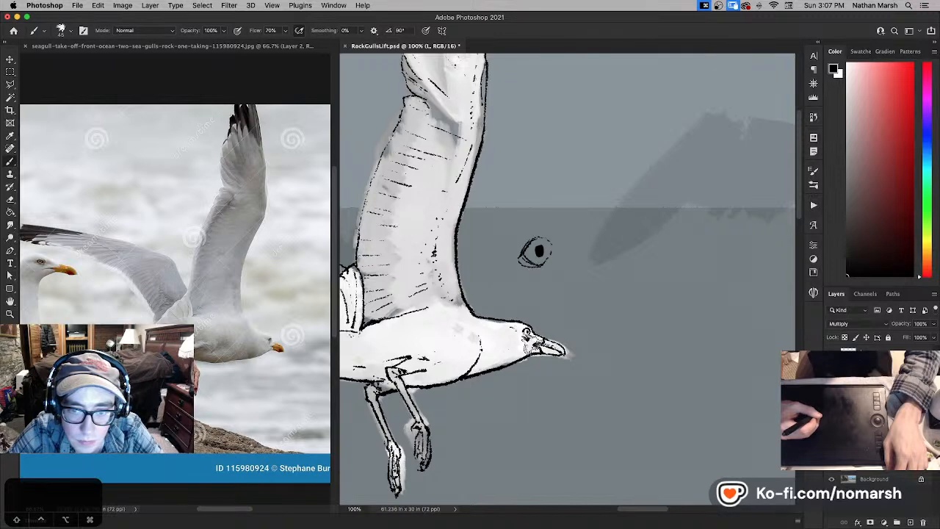
key(super+z)
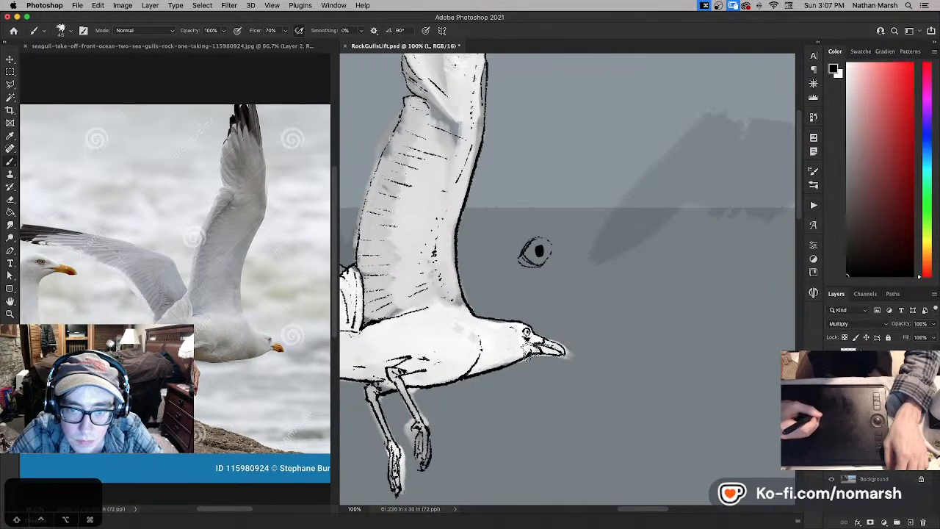
- Touch up the cheek and lower beak with alternating white and black strokes, undoing the last beak stroke
key(x)
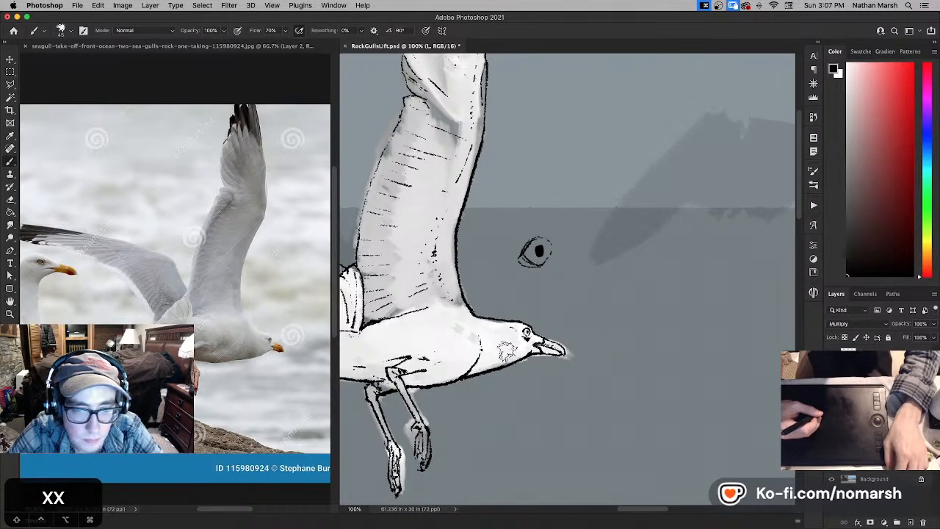
key(x)
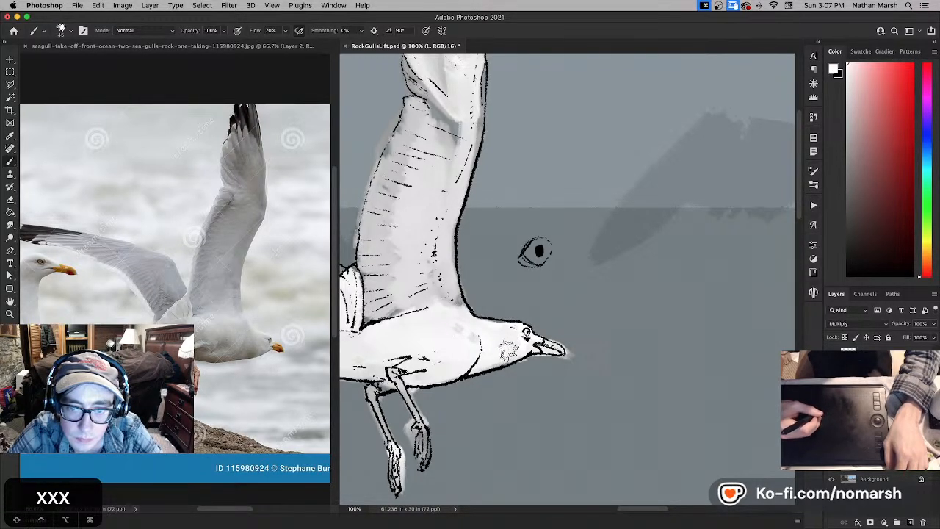
key(x)
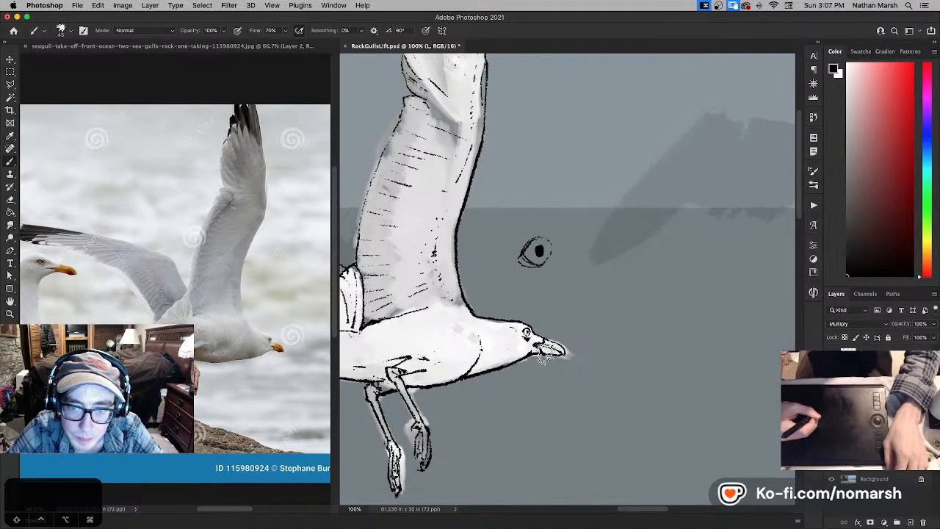
key(x)
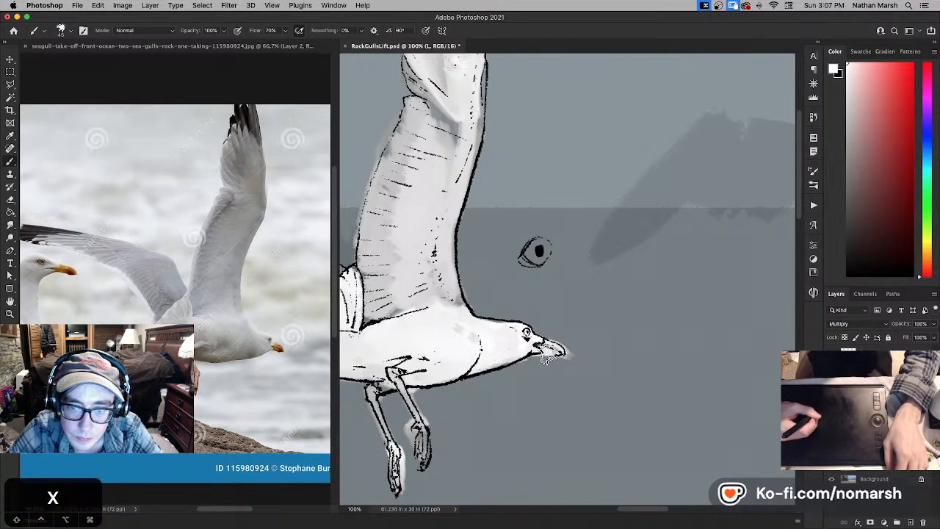
key(x)
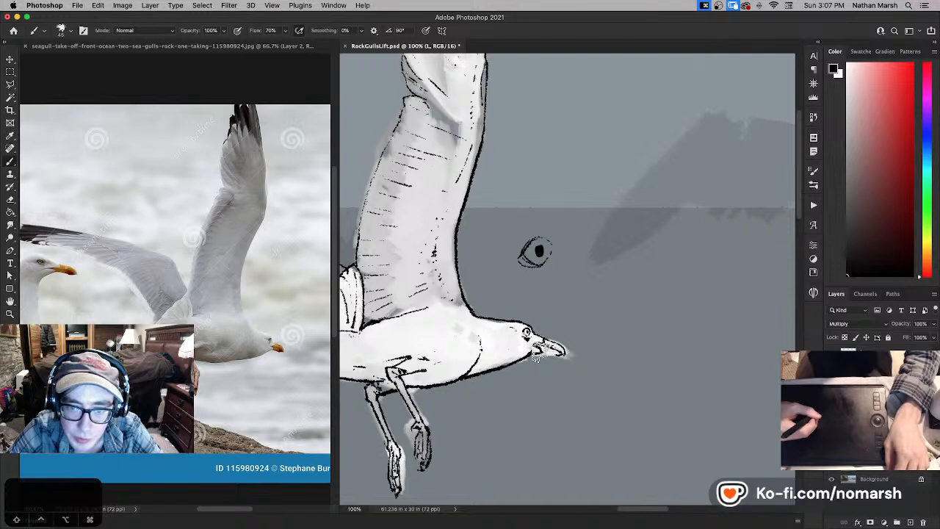
key(super+z)
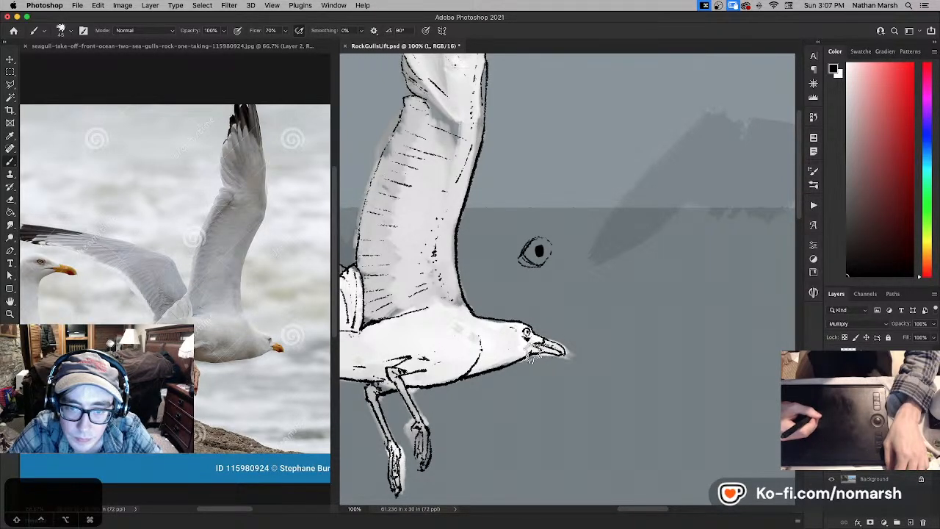
- Undo the trial strokes below the eye and redraw the black line at the corner of the beak
key(x)
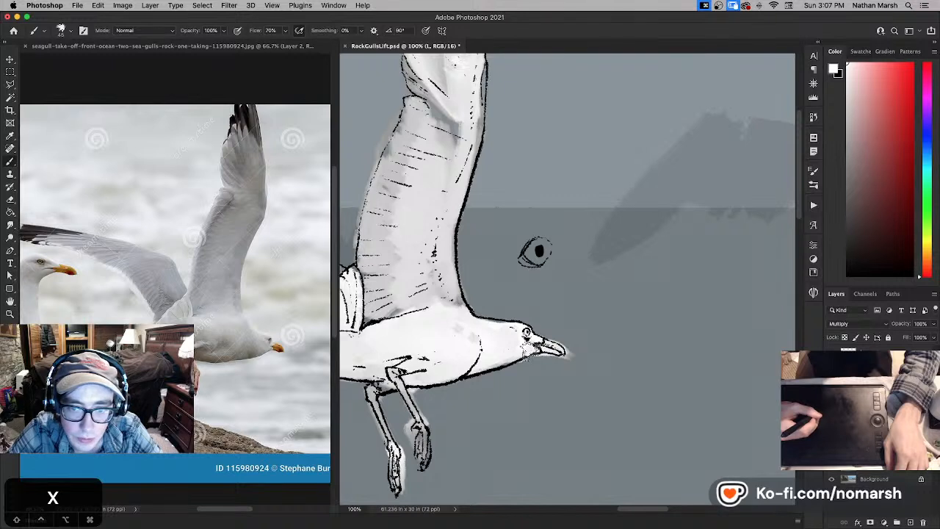
key(super+z)
key(x)
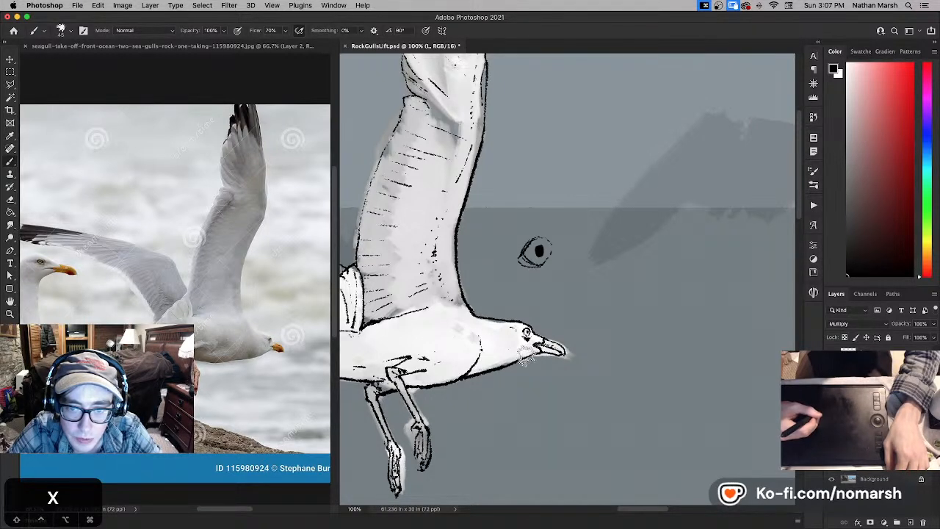
key(super+z)
key(super+z)
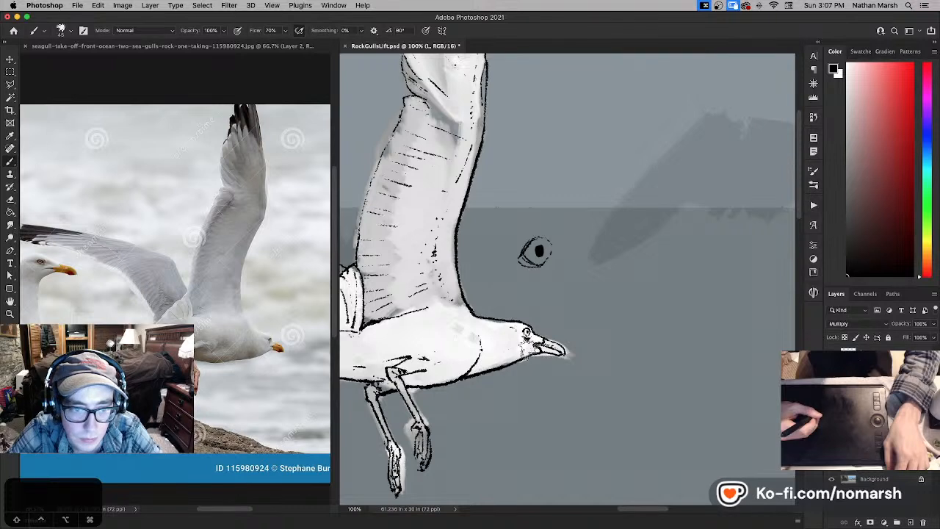
key(super+z)
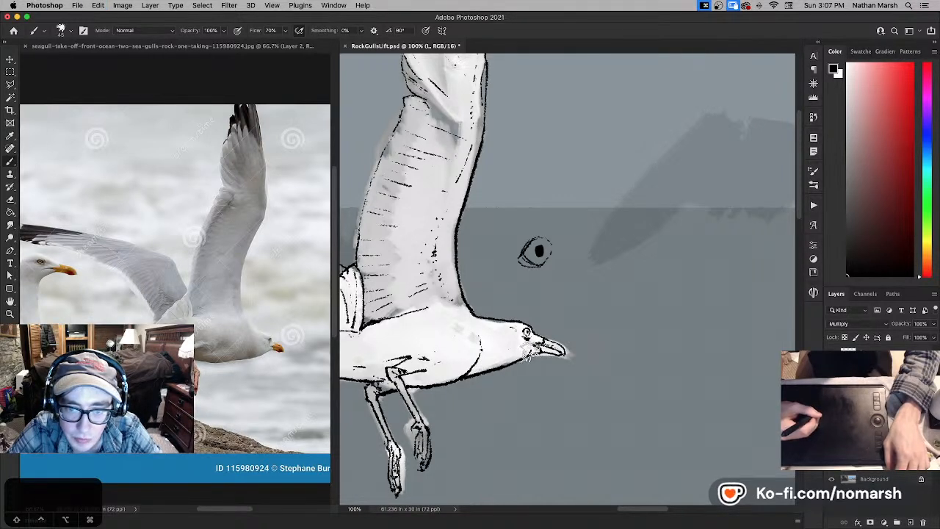
drag(533, 352, 542, 342)
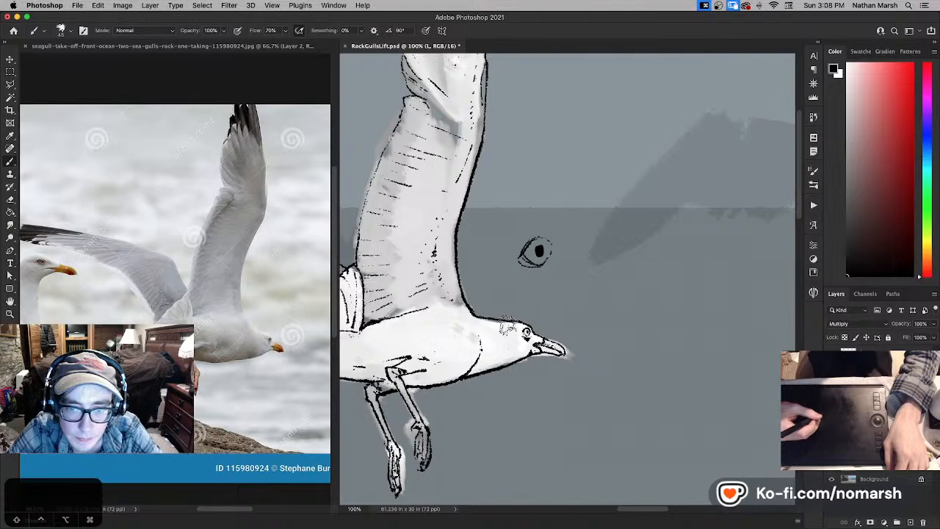
- Show the whole picture in full-screen mode and erase the enlarged eye sketch from the sea
key(super+0)
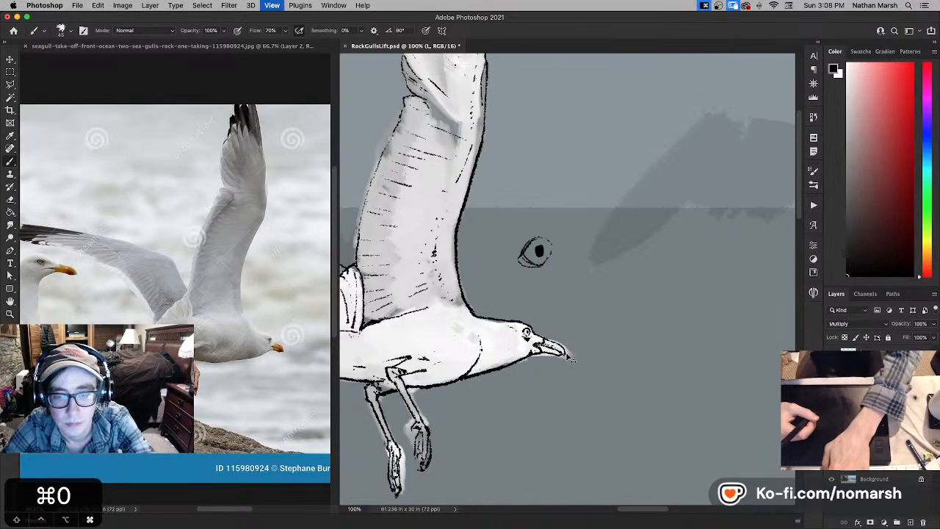
drag(598, 330, 459, 332)
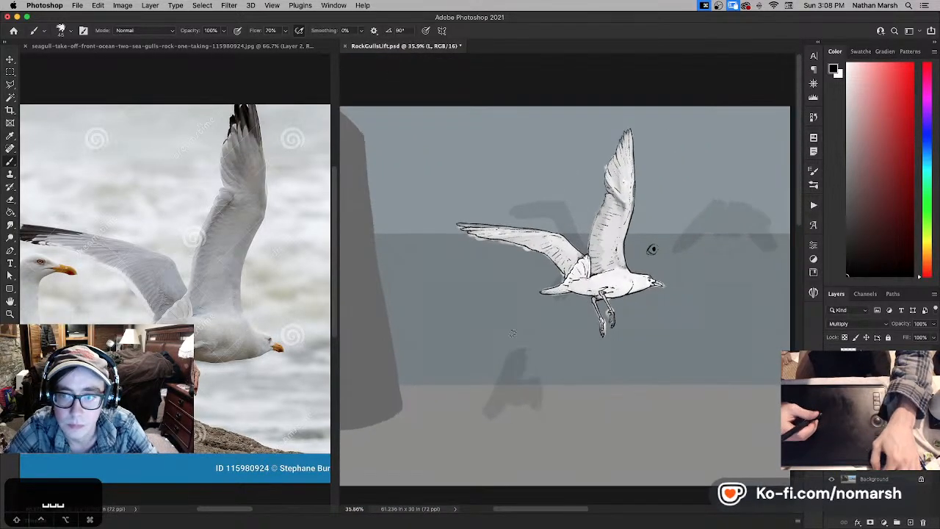
key(f)
key(f)
key(e)
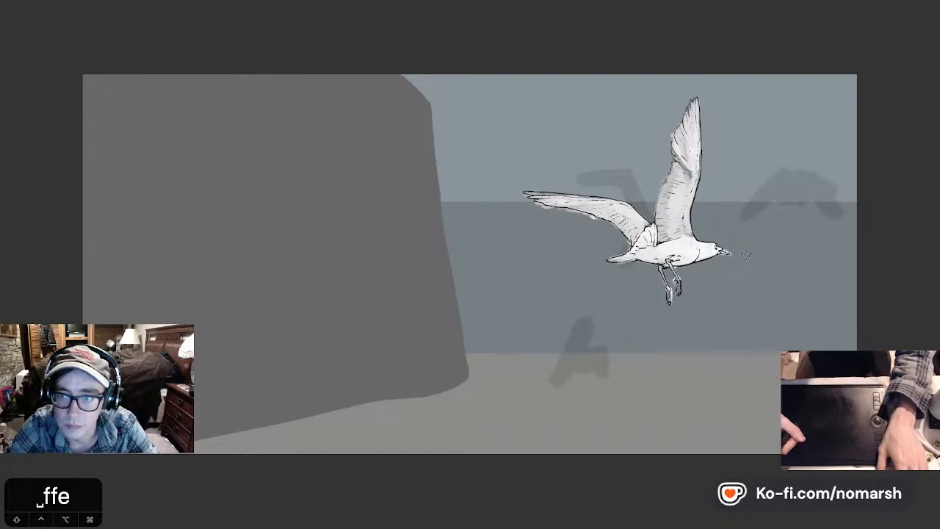
- Leave full-screen mode, outline the gull's head with the Polygonal Lasso and cut its ink lines from layer L
key(g)
key(f)
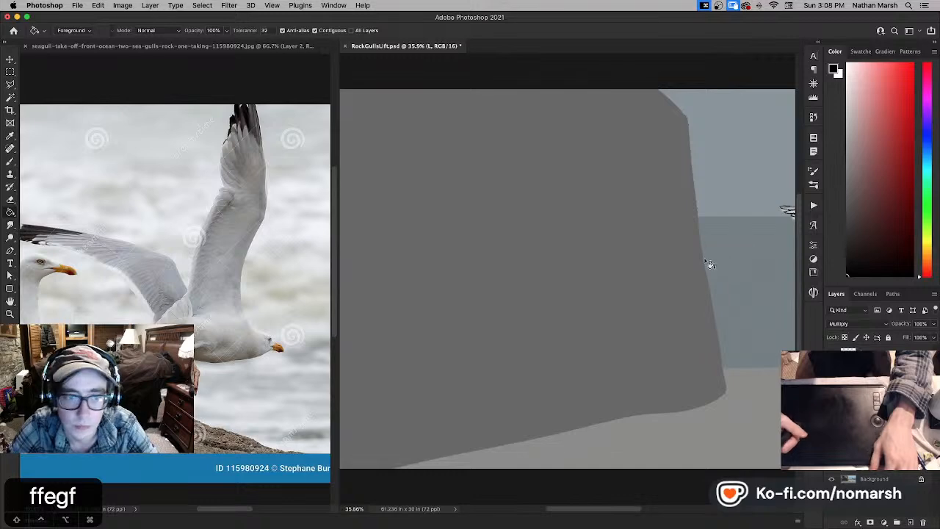
key(space)
drag(676, 252, 438, 250)
drag(556, 241, 455, 262)
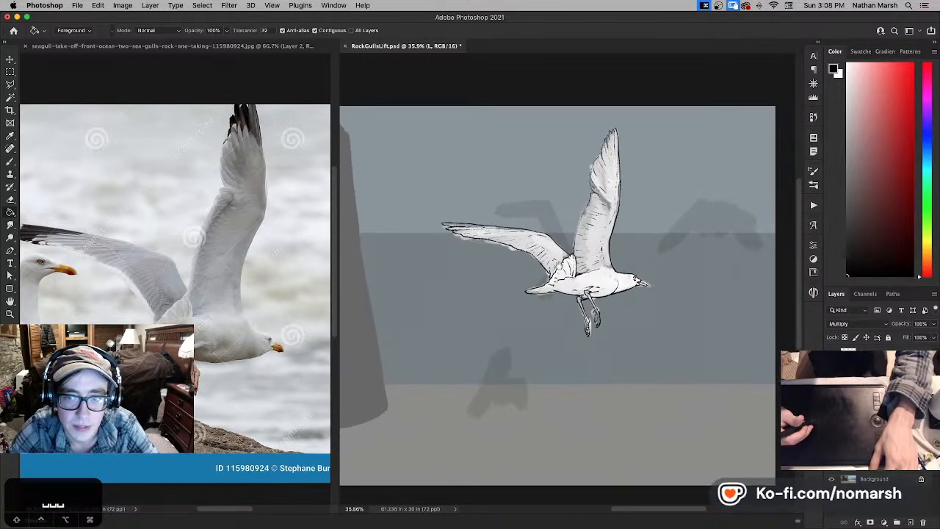
mouse_move(572, 281)
mouse_down()
mouse_move(538, 308)
mouse_move(585, 318)
mouse_move(577, 302)
mouse_move(582, 350)
mouse_up()
key(super+equal)
key(l)
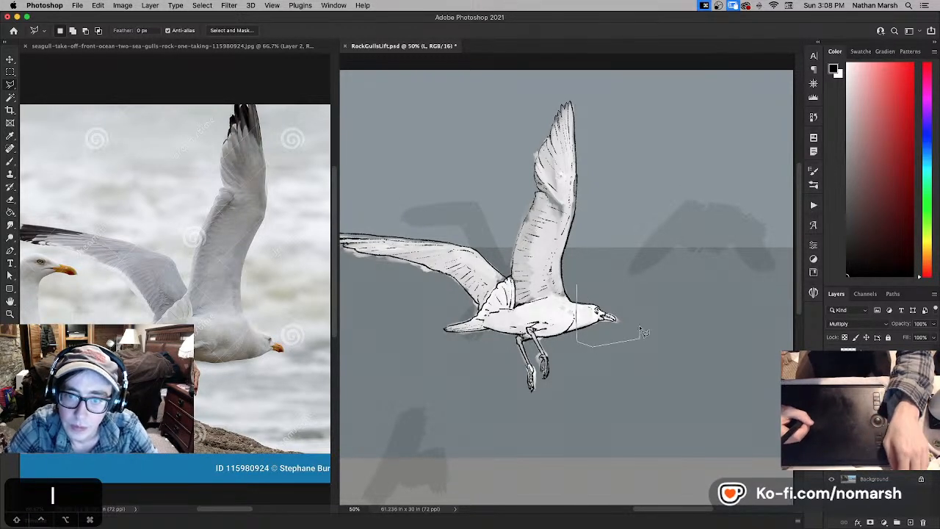
drag(629, 289, 579, 288)
key(super+x)
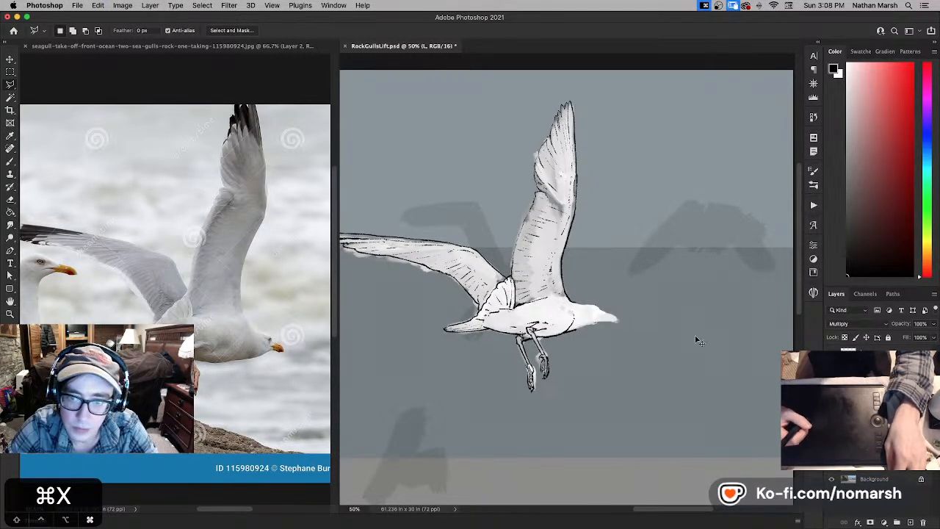
- Hide the gull's white paint layer and fill Layer 5 with white using the Paint Bucket
click(831, 396)
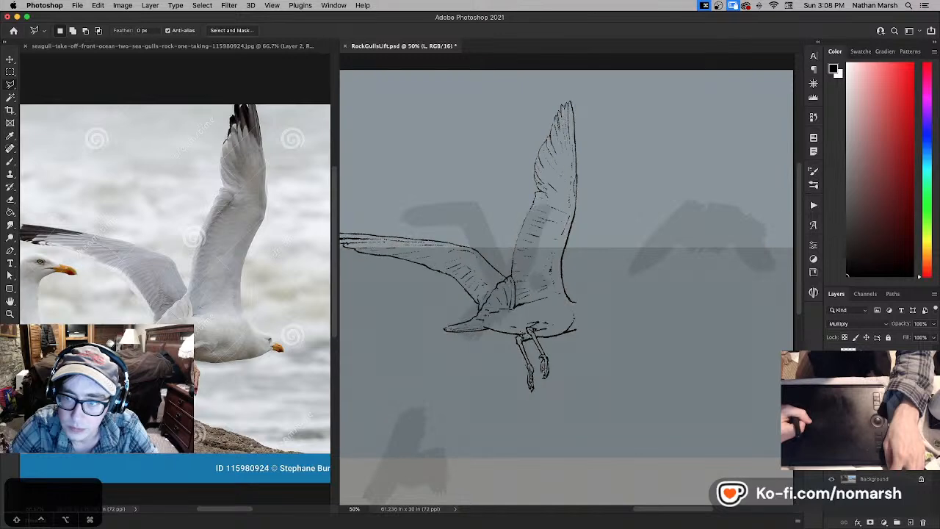
click(831, 396)
click(831, 397)
click(874, 397)
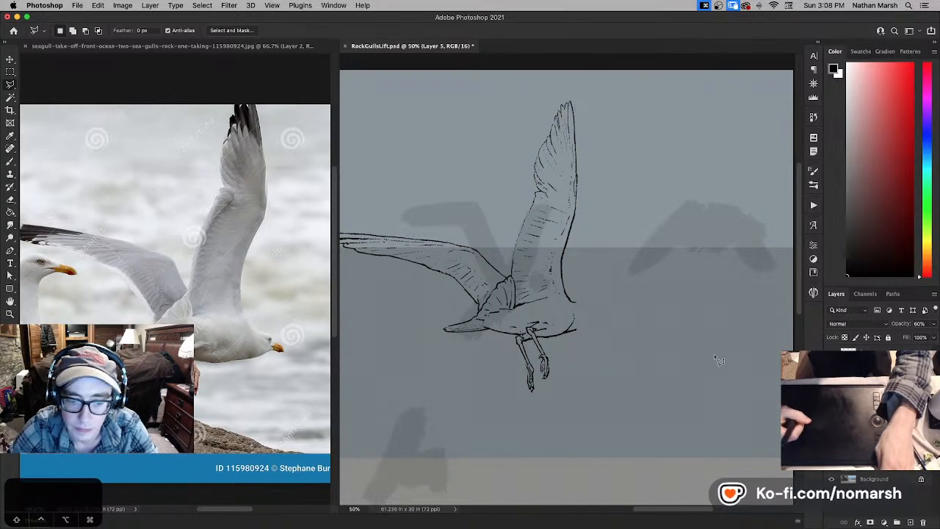
key(g)
key(x)
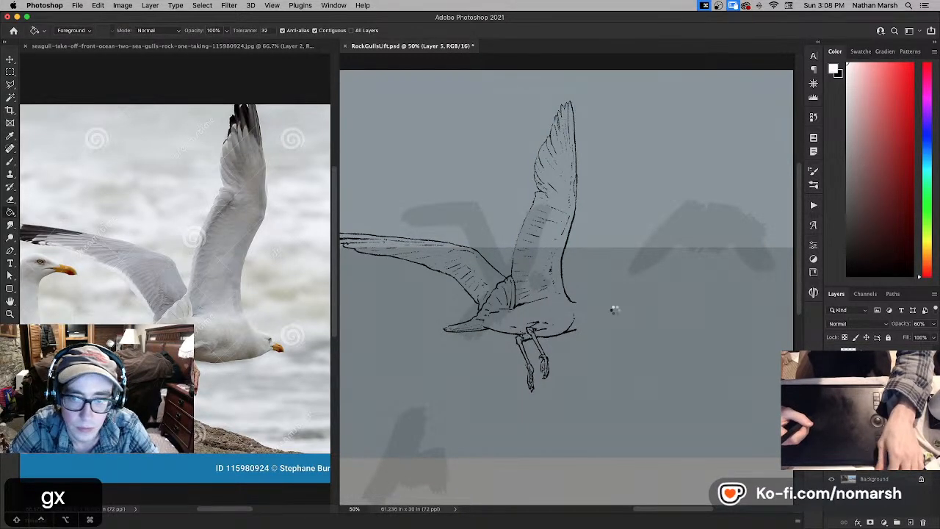
click(644, 332)
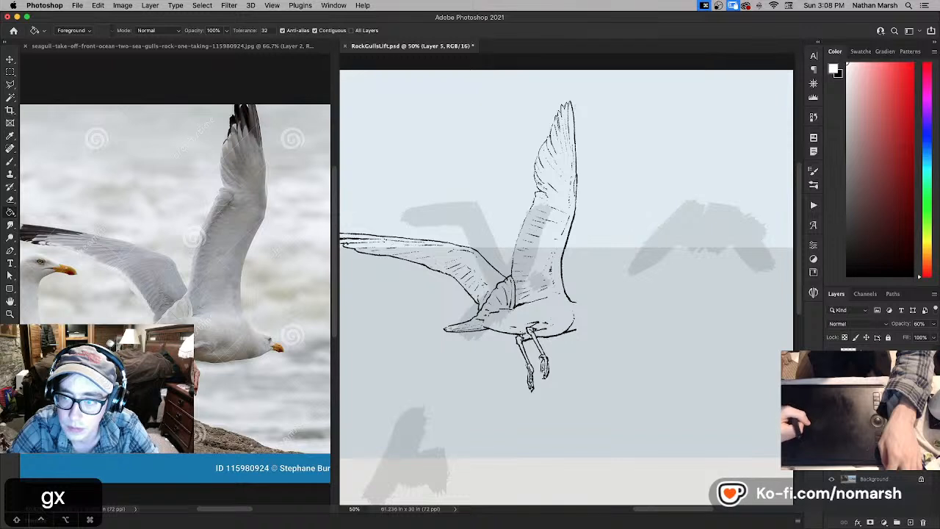
- Paste the cut head lines as a new layer and set its blending mode to Darken
click(867, 499)
key(super+v)
key(v)
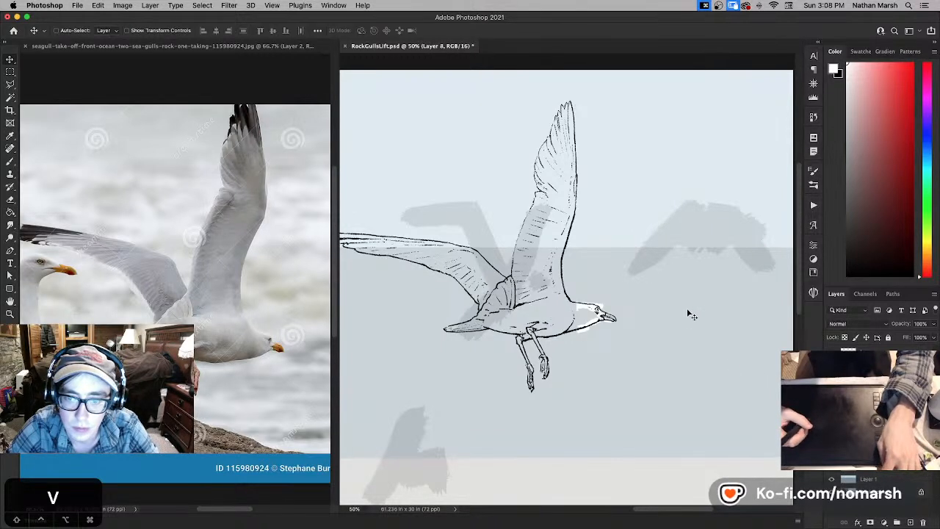
click(852, 324)
click(852, 352)
key(super+t)
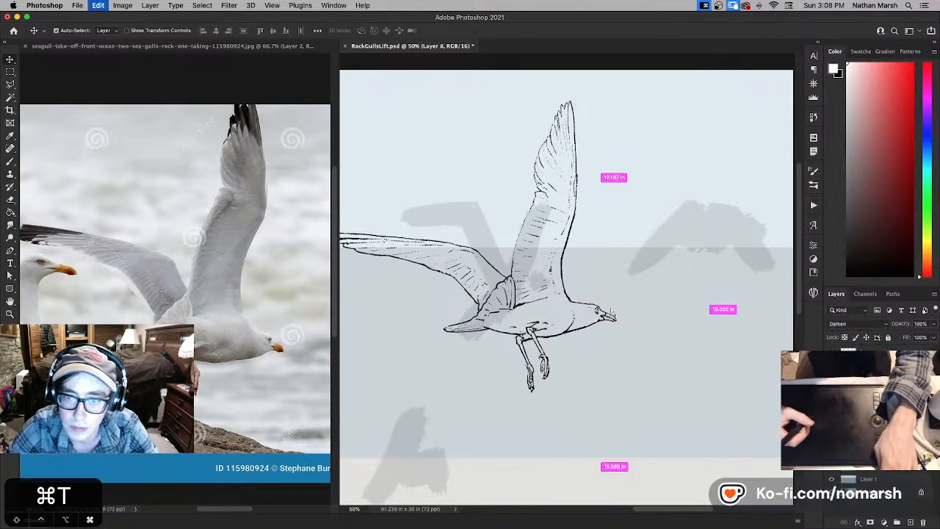
mouse_move(597, 282)
mouse_down()
mouse_move(597, 273)
mouse_move(594, 291)
mouse_move(605, 292)
mouse_up()
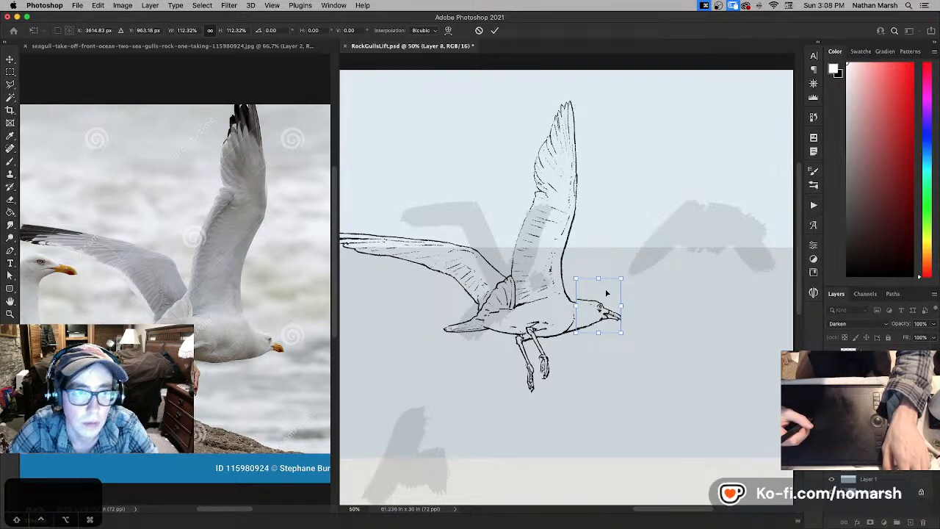
drag(609, 288, 607, 296)
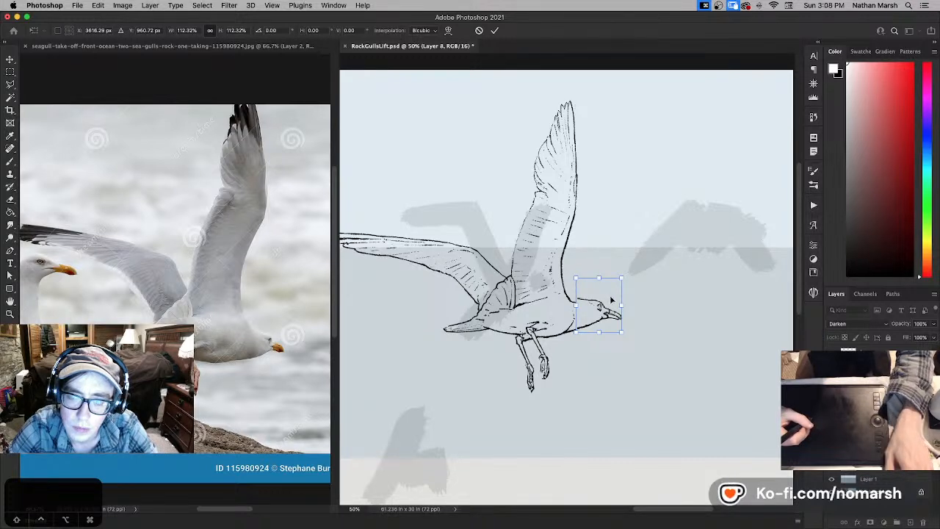
key(Return)
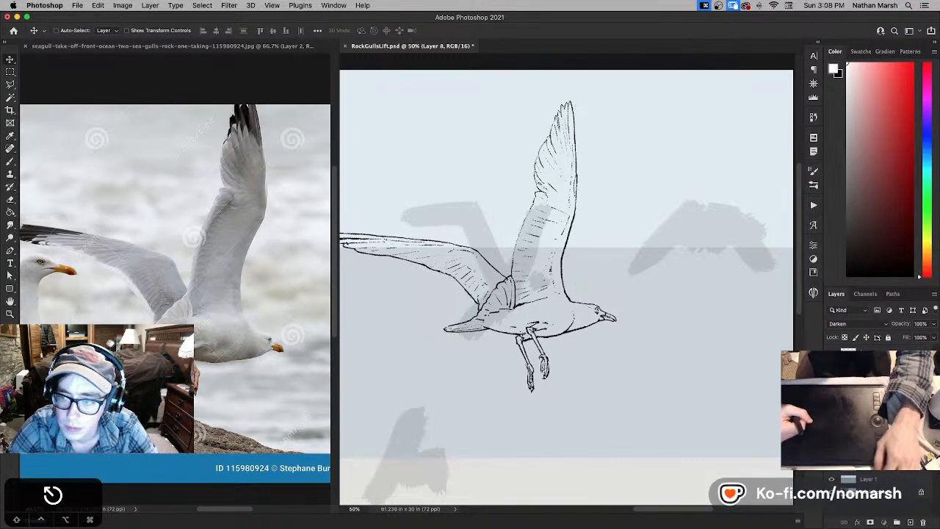
- Duplicate the body line layer L, scale the copy down to about 95.6% and position it against the gull's head
key(shift+alt+m)
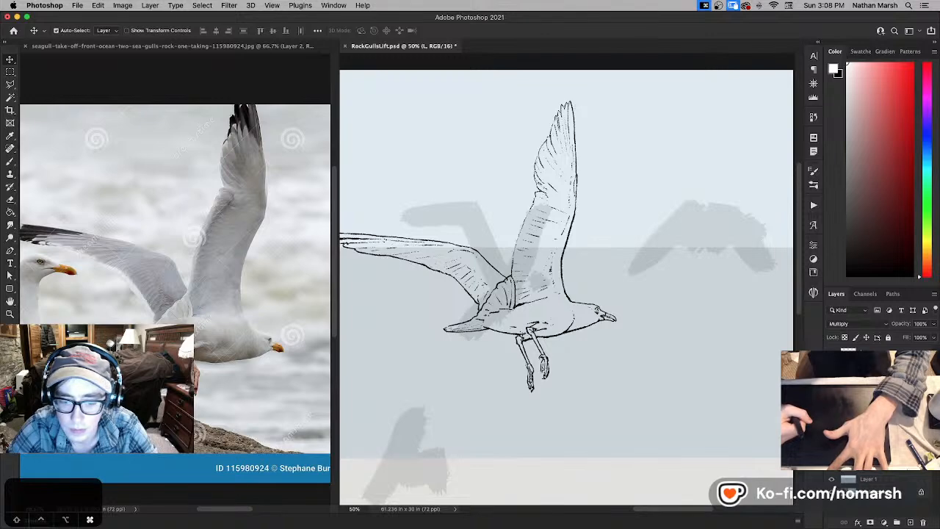
key(super+j)
key(super+t)
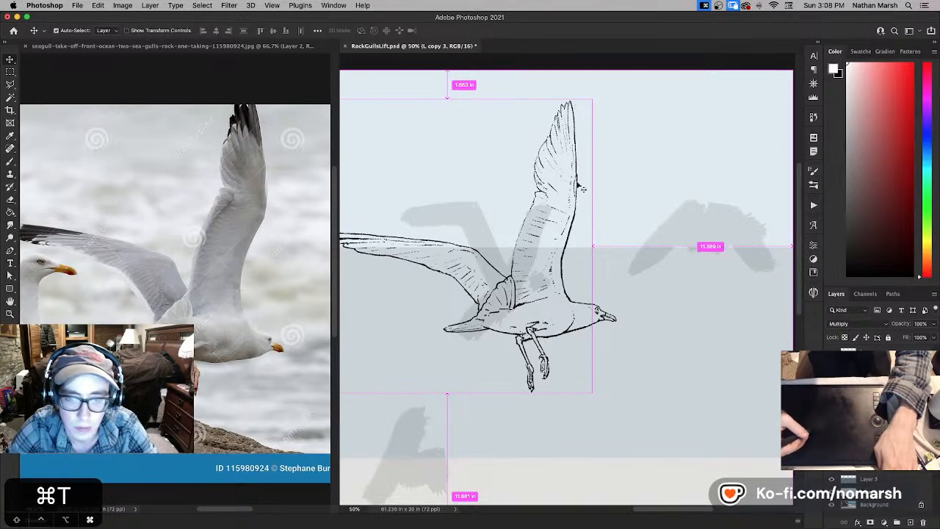
drag(591, 97, 585, 106)
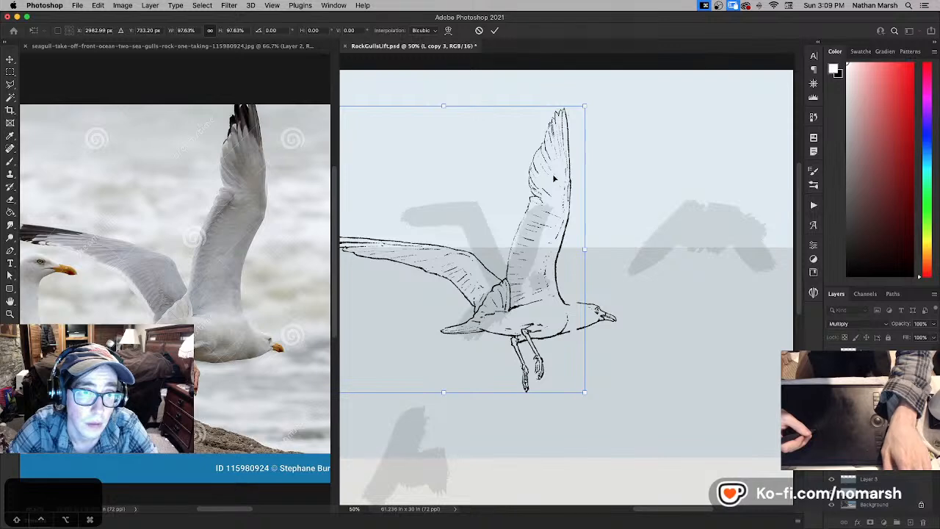
drag(586, 105, 582, 108)
drag(549, 185, 560, 184)
drag(590, 107, 588, 111)
drag(569, 176, 571, 174)
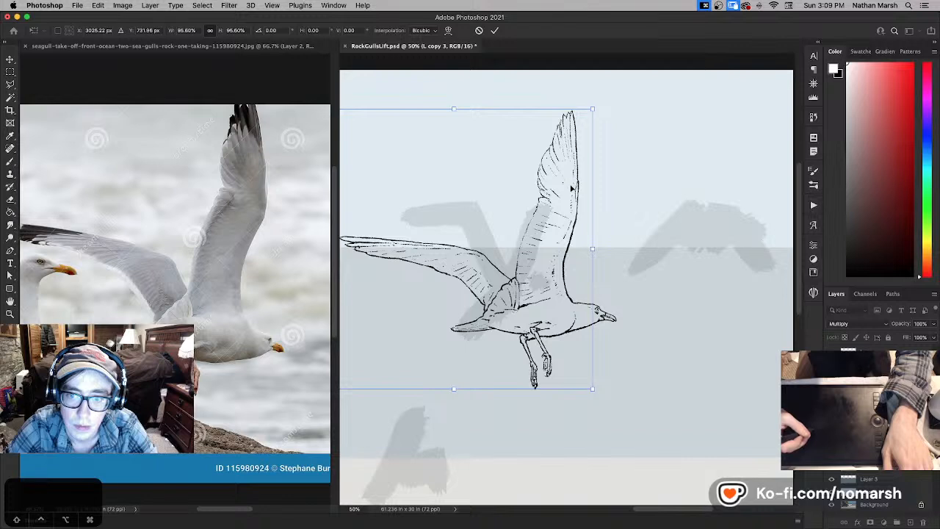
key(Return)
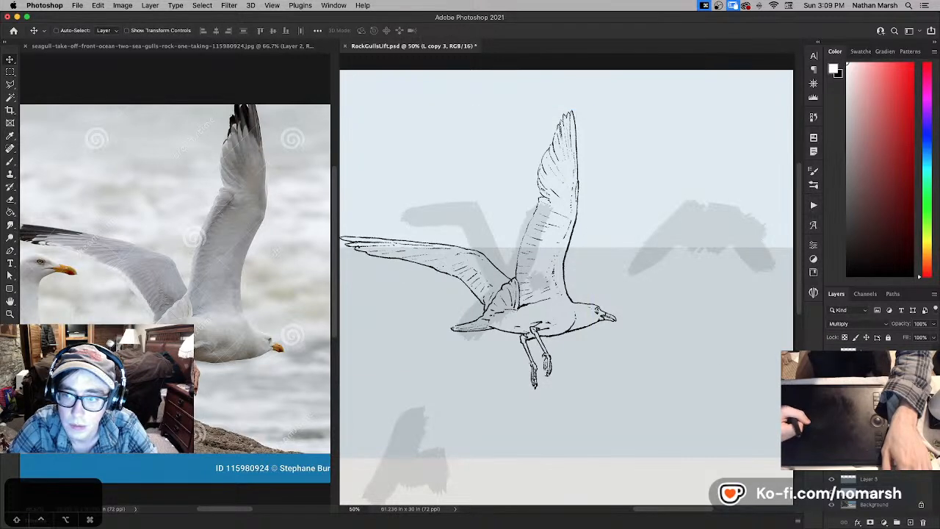
- Retouch the nape and beak lines on Layer 8, and move the head clear of the body into the open sea
key(w)
key(e)
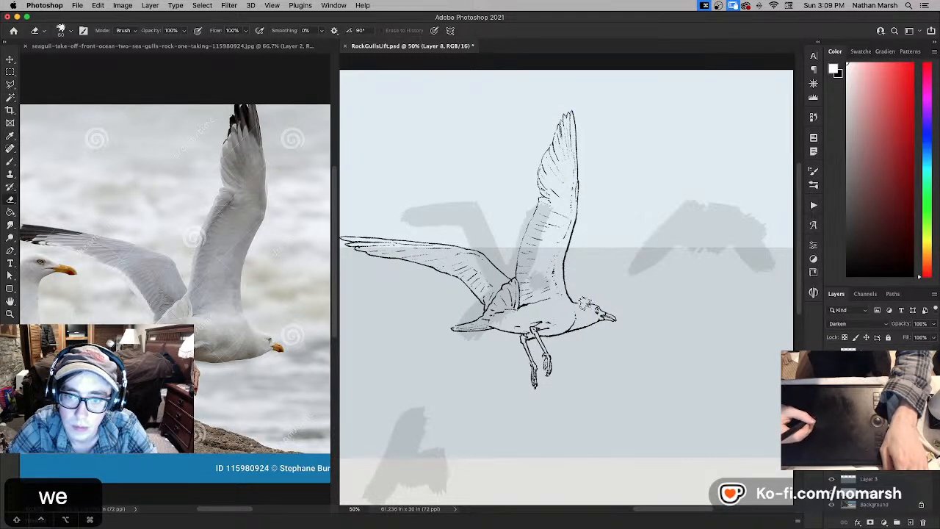
key(x)
key(x)
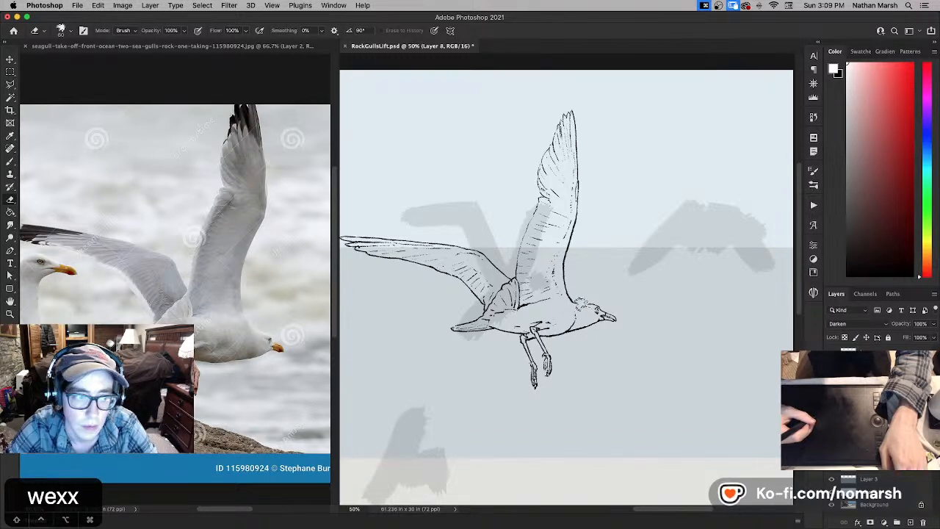
key(x)
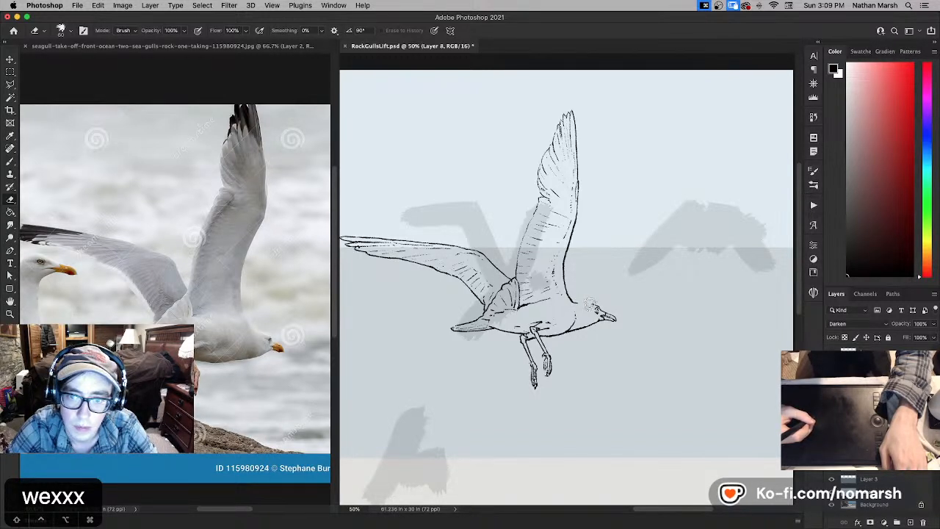
key(x)
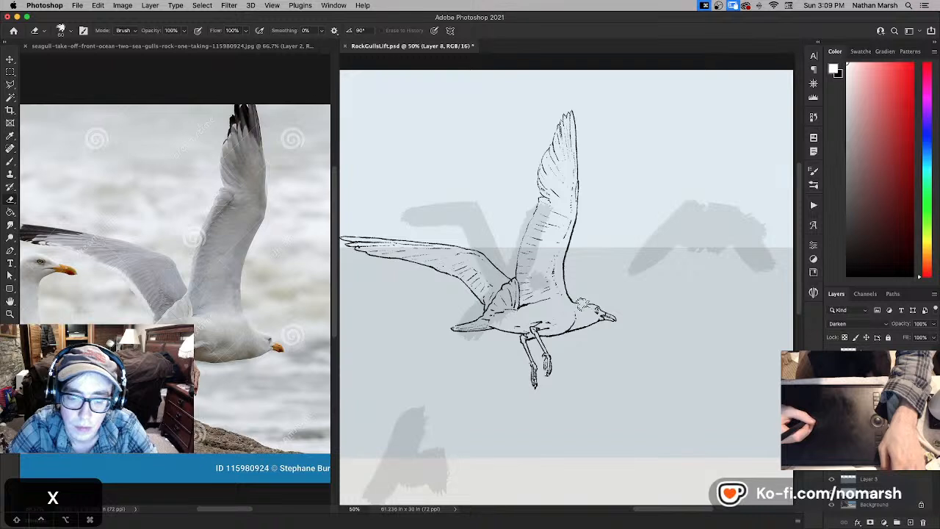
key(b)
key(x)
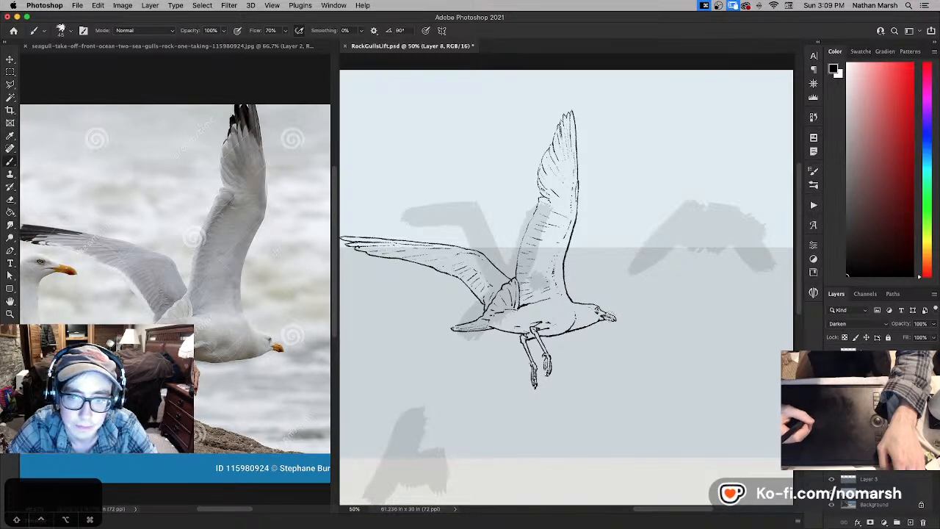
key(v)
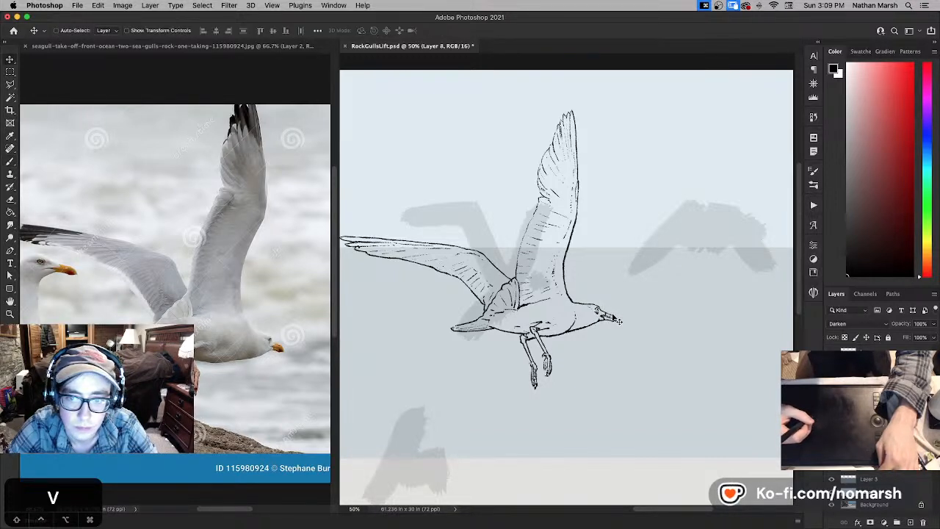
drag(609, 319, 675, 327)
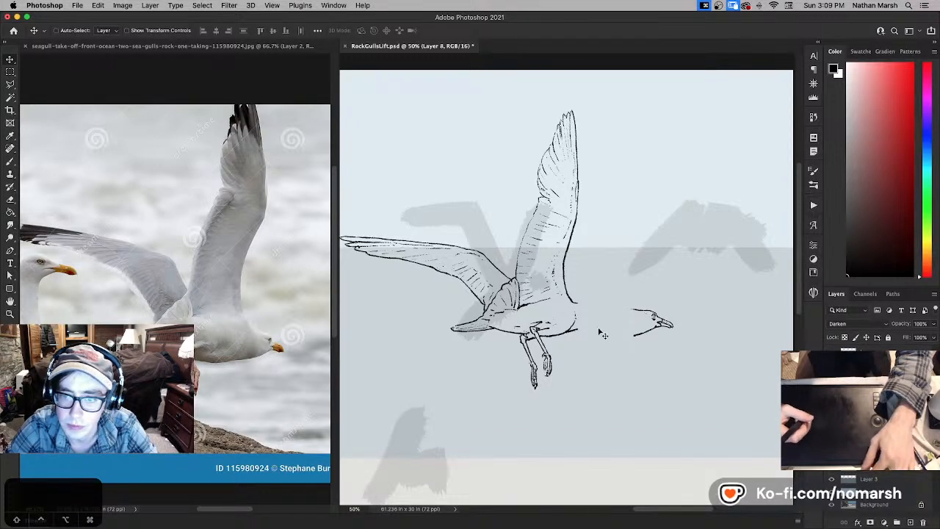
key(b)
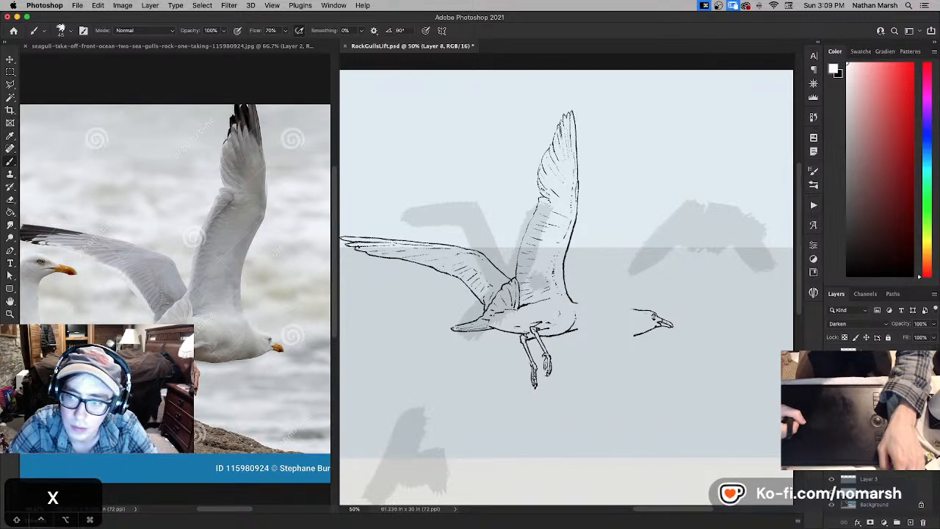
key(x)
drag(570, 299, 576, 303)
key(super+z)
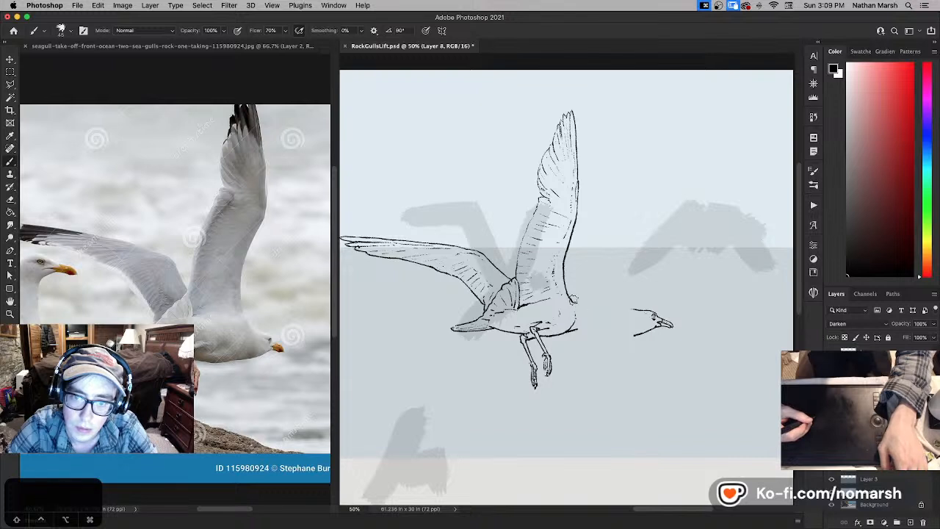
key(x)
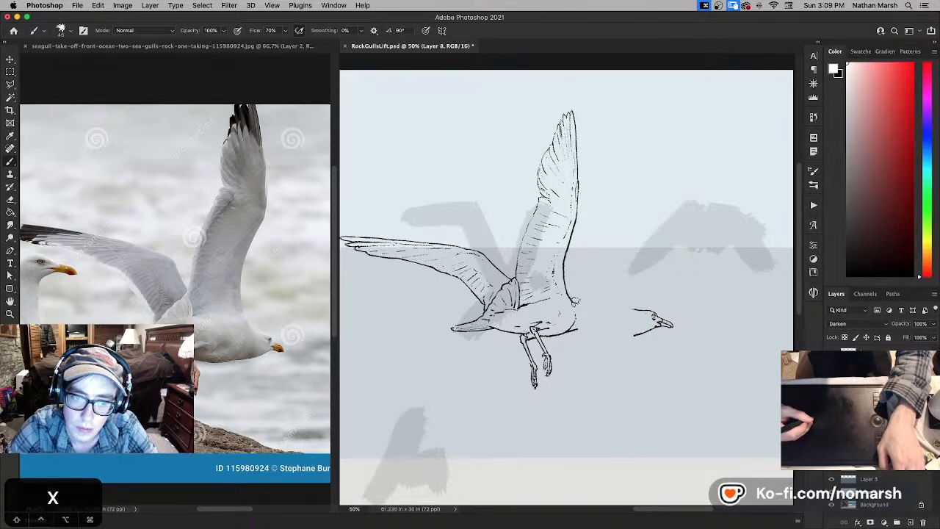
- On layer L copy 3, rework the outline where the raised wing meets the neck with black and white brush strokes
click(870, 406)
click(831, 405)
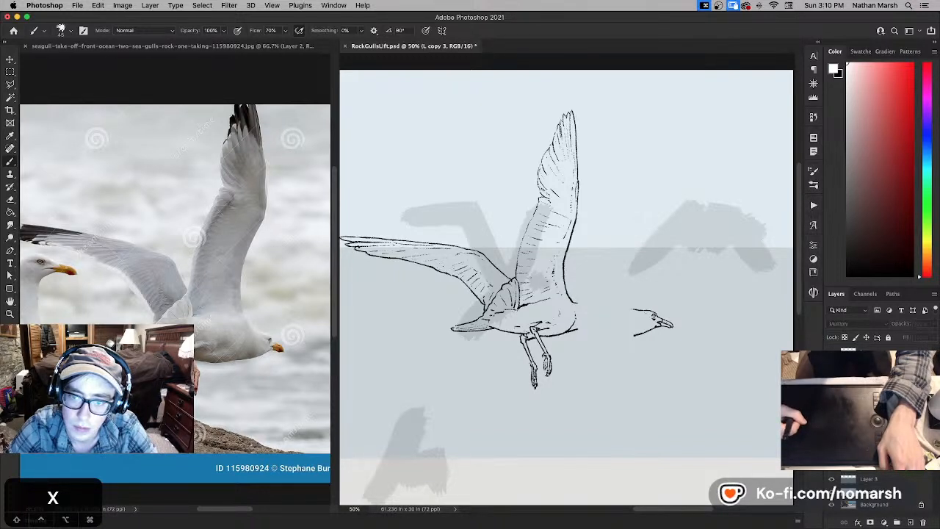
click(832, 405)
key(x)
mouse_move(565, 295)
mouse_down()
mouse_move(571, 301)
mouse_move(564, 292)
mouse_up()
key(x)
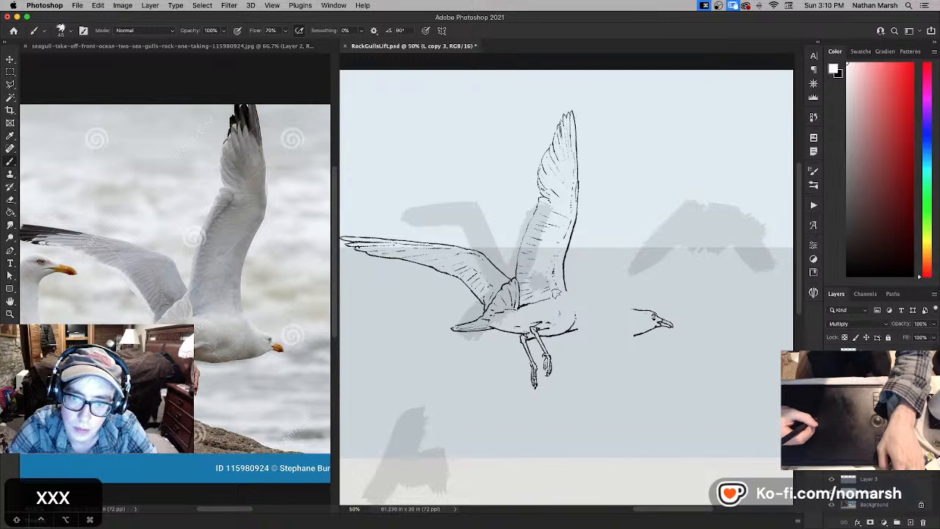
key(x)
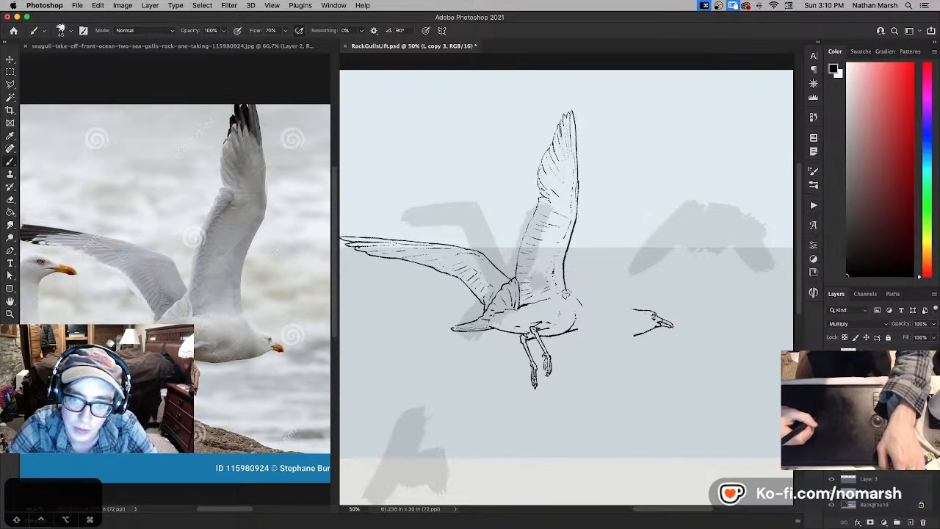
key(x)
key(x)
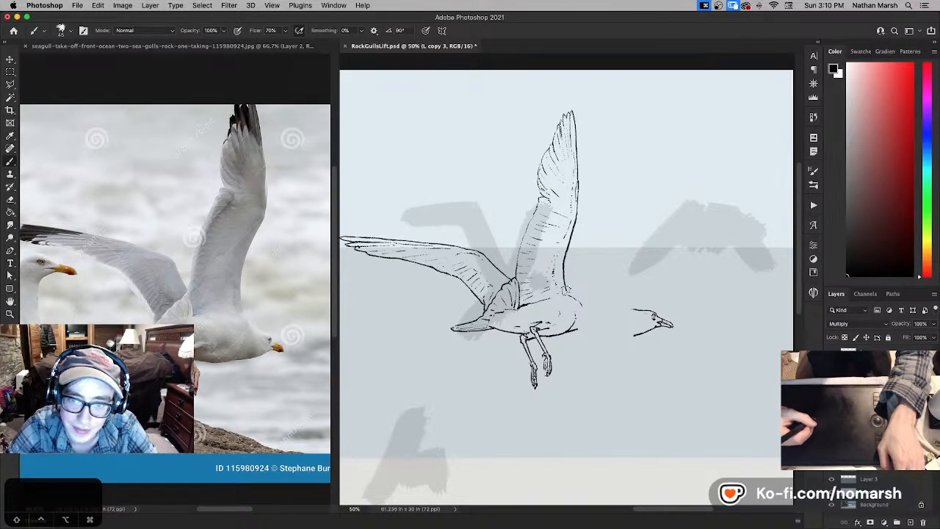
- Undo the last shoulder strokes, redraw the short neck curve below the raised wing and save the document
key(super+z)
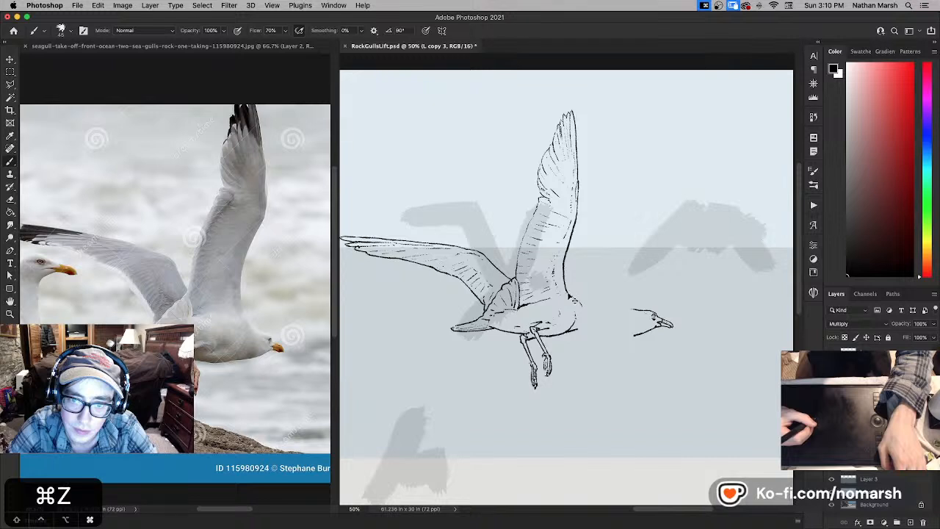
key(super+z)
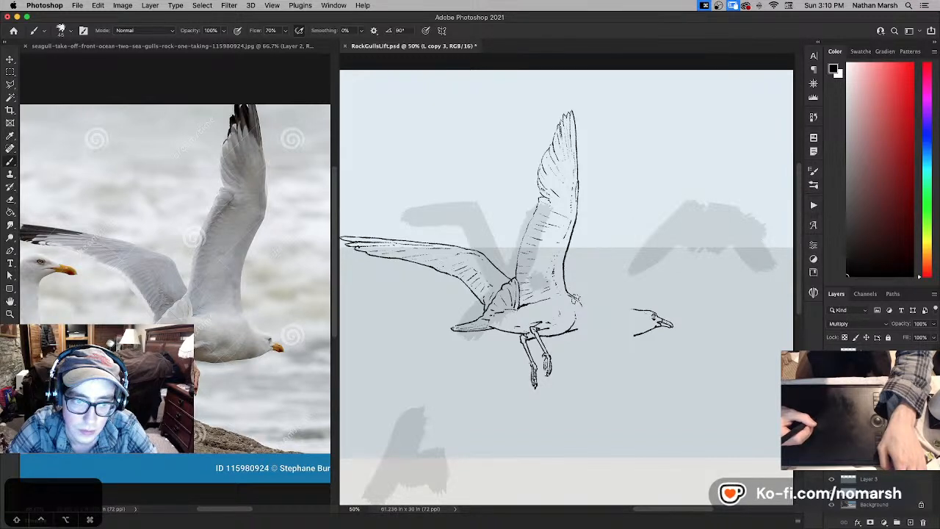
key(super+z)
key(super+z)
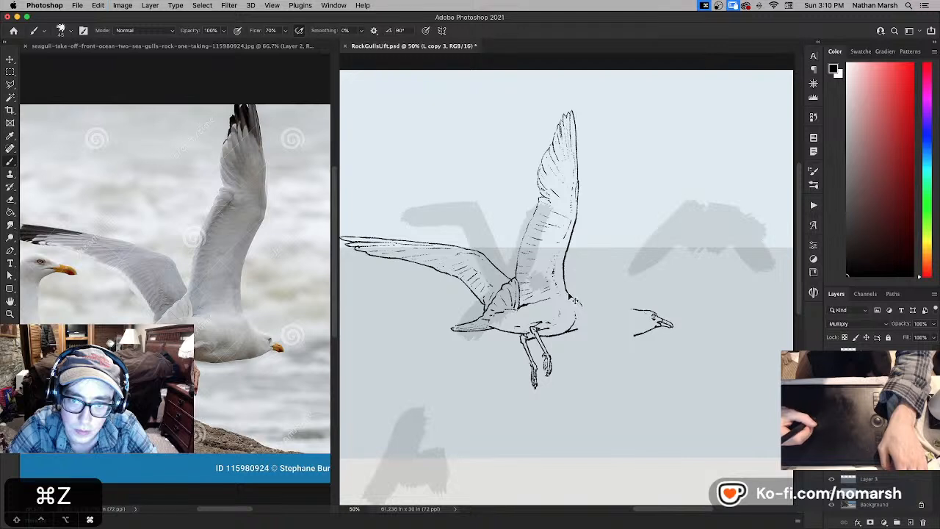
drag(576, 310, 578, 304)
key(x)
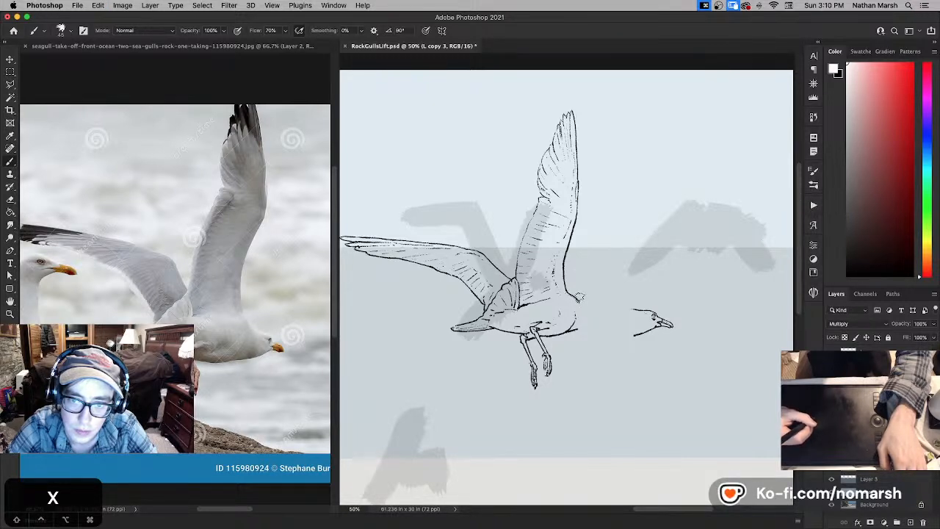
key(super+s)
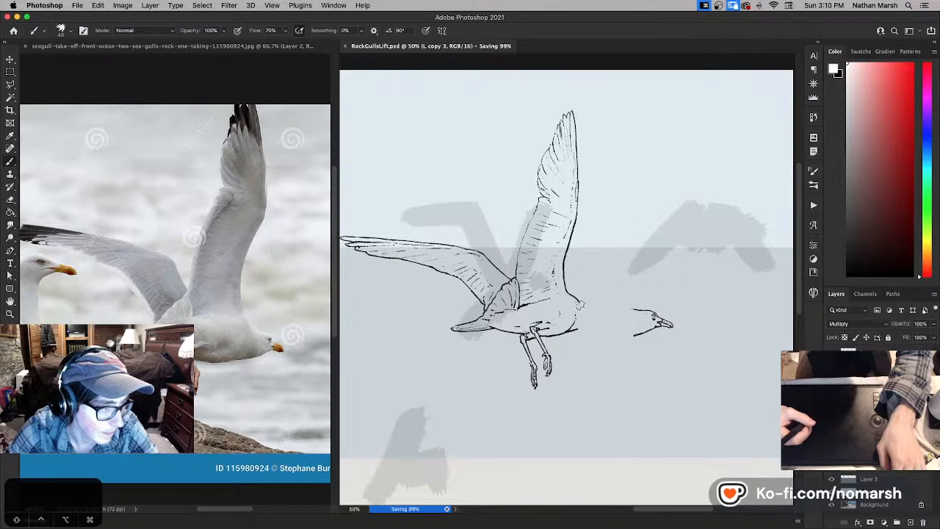
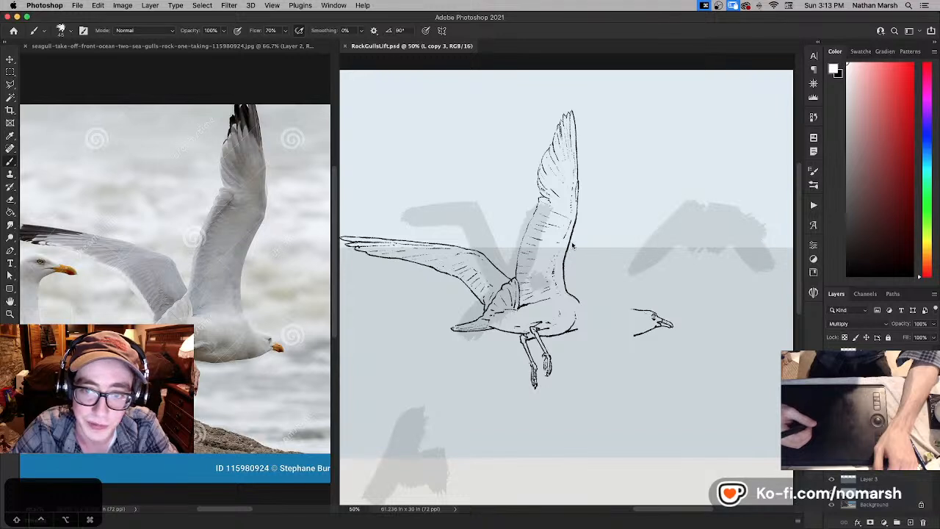
- Cut the raised wing's outer half from layer L copy 3 to its own Multiply layer, lowered slightly toward the body
key(b)
key(v)
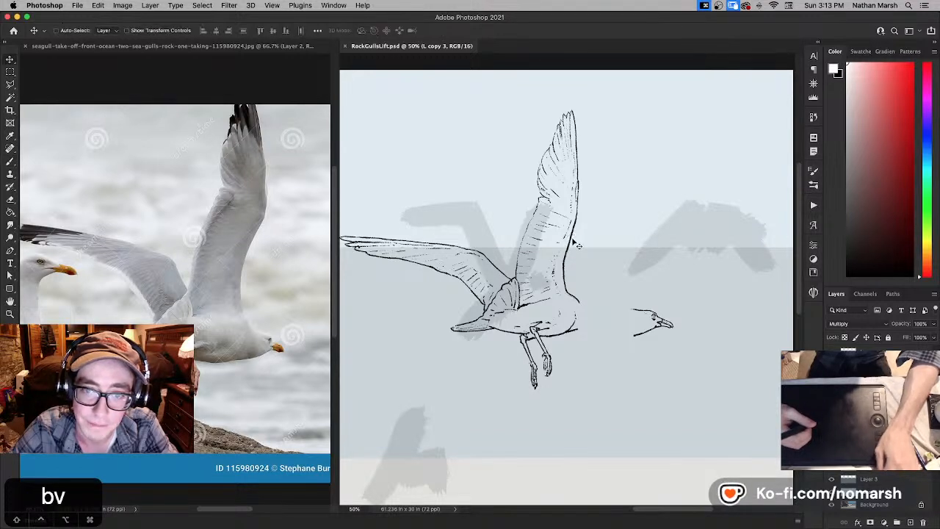
right_click(574, 240)
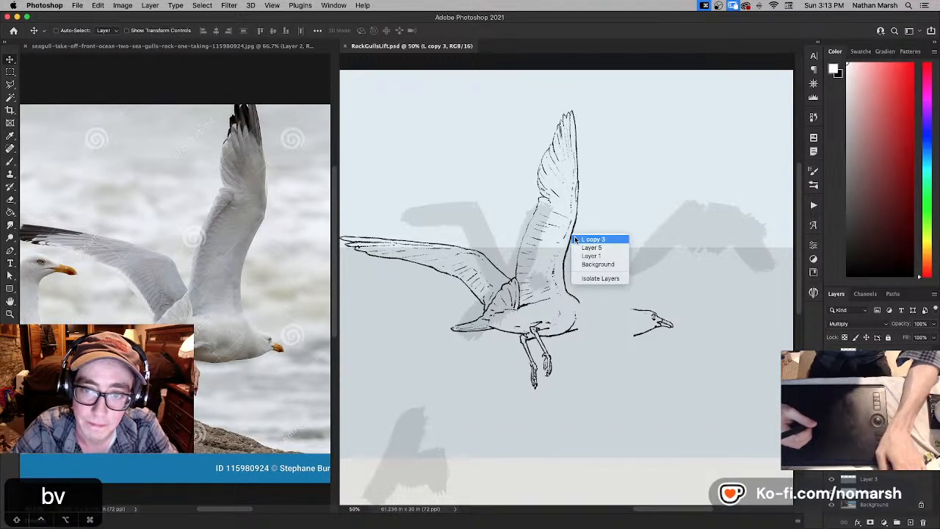
click(576, 239)
key(l)
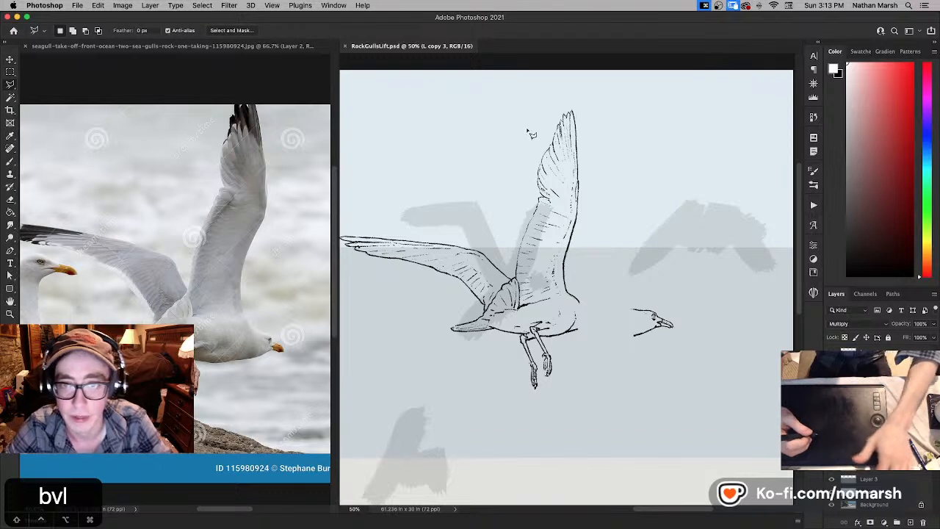
mouse_move(527, 130)
mouse_down()
mouse_move(535, 210)
mouse_move(576, 221)
mouse_move(598, 209)
mouse_move(608, 139)
mouse_move(595, 95)
mouse_up()
key(super+x)
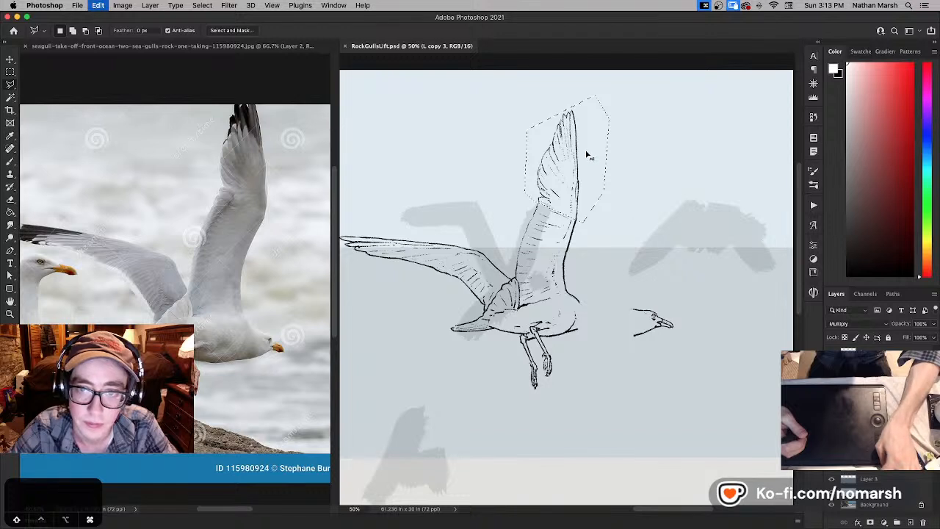
key(super+v)
key(v)
drag(578, 164, 577, 175)
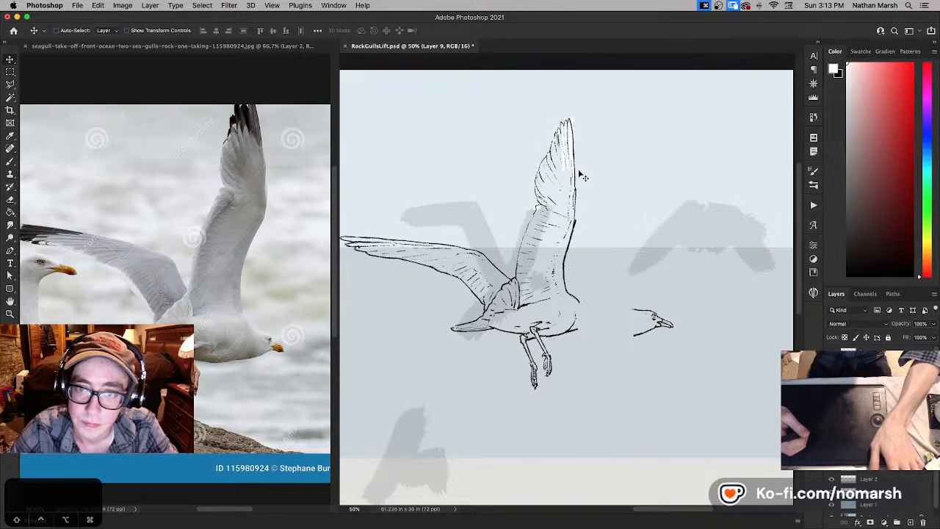
click(845, 324)
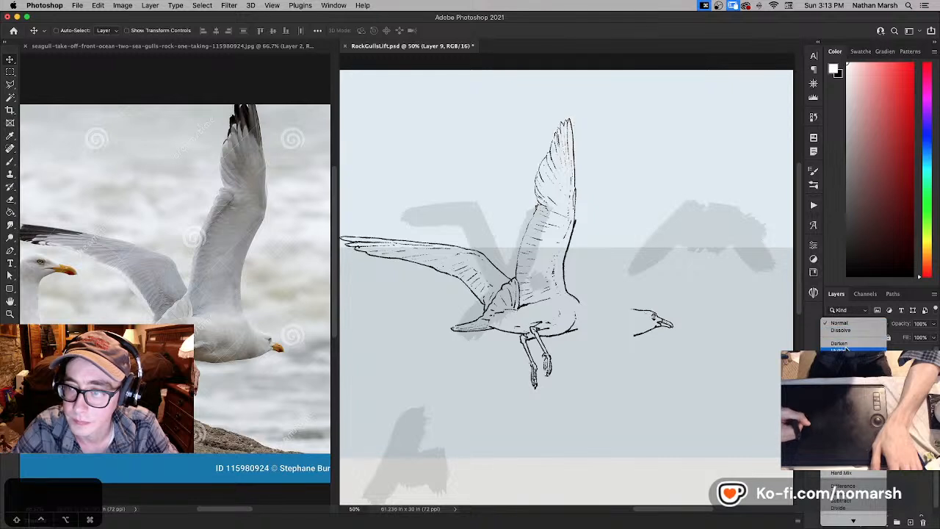
click(847, 353)
- On layer L copy 3, retouch the mid-wing joint of the raised wing with white and black brush strokes
click(871, 382)
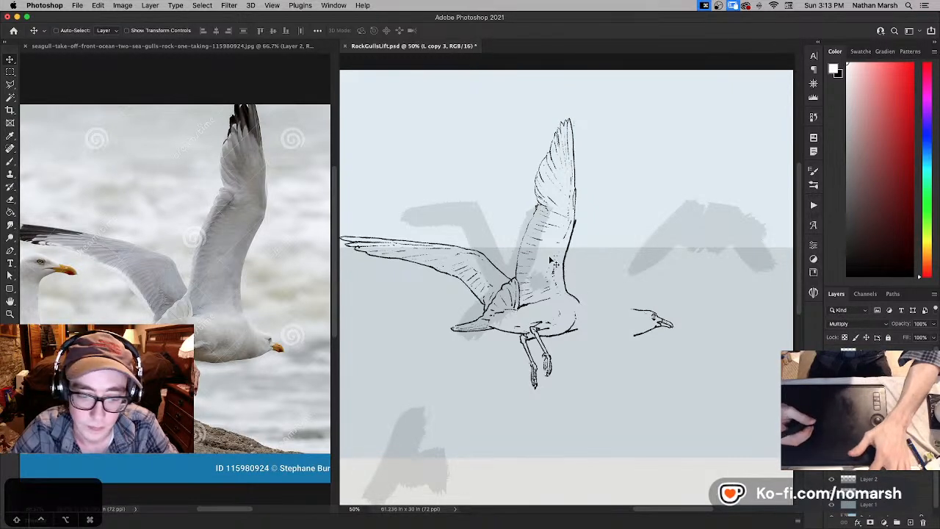
key(b)
key(x)
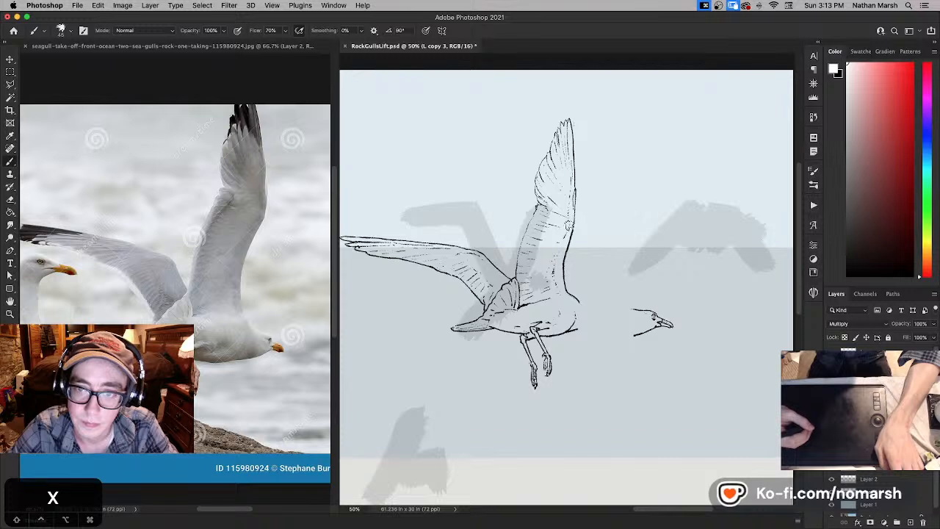
key(x)
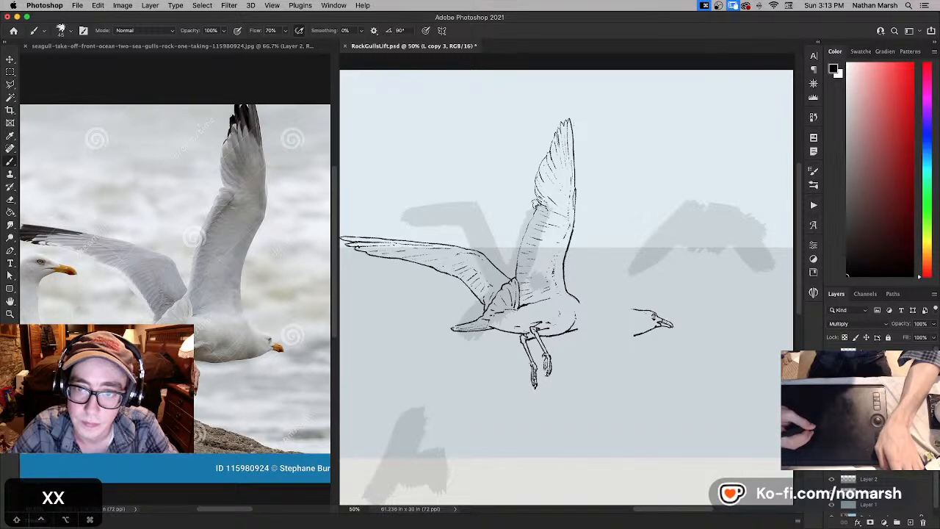
key(x)
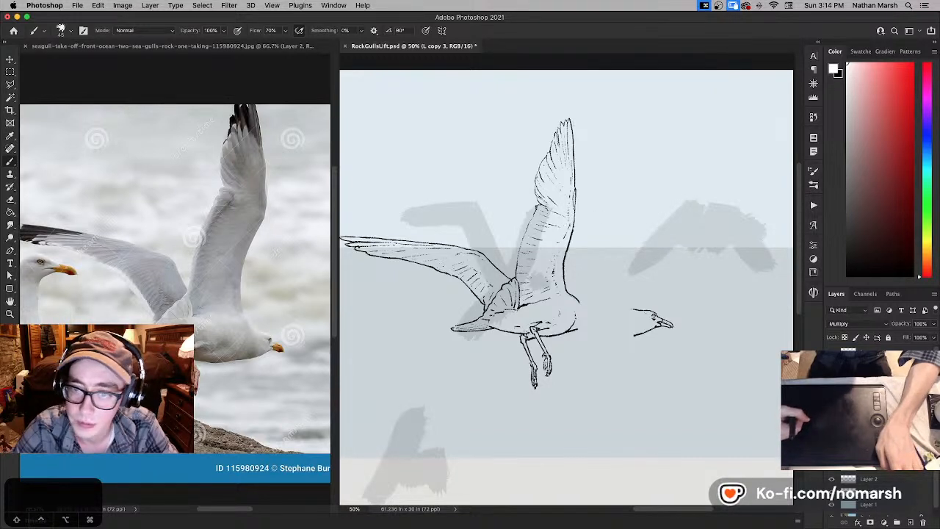
- Merge the moved wing-tip layer into L copy 3 and touch up the wing's leading edge at the joint in black
click(832, 390)
click(831, 389)
click(869, 389)
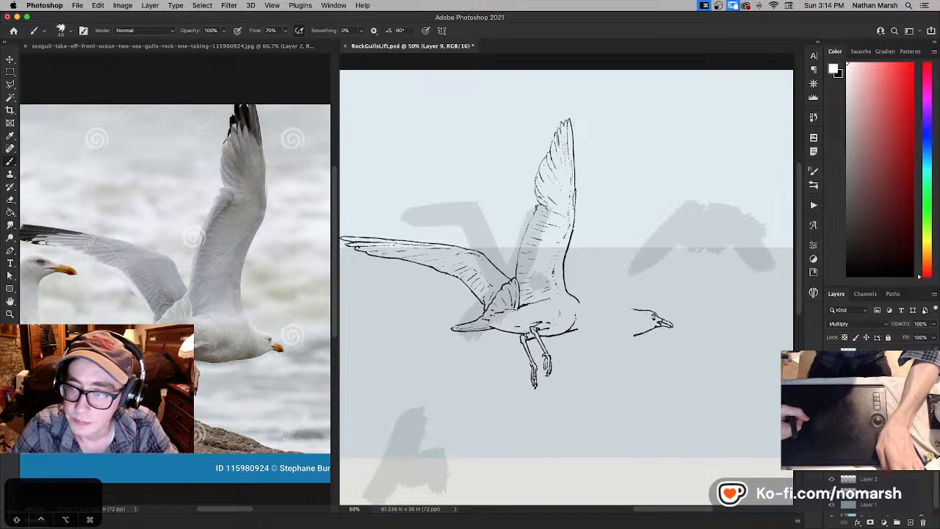
key(super+e)
key(x)
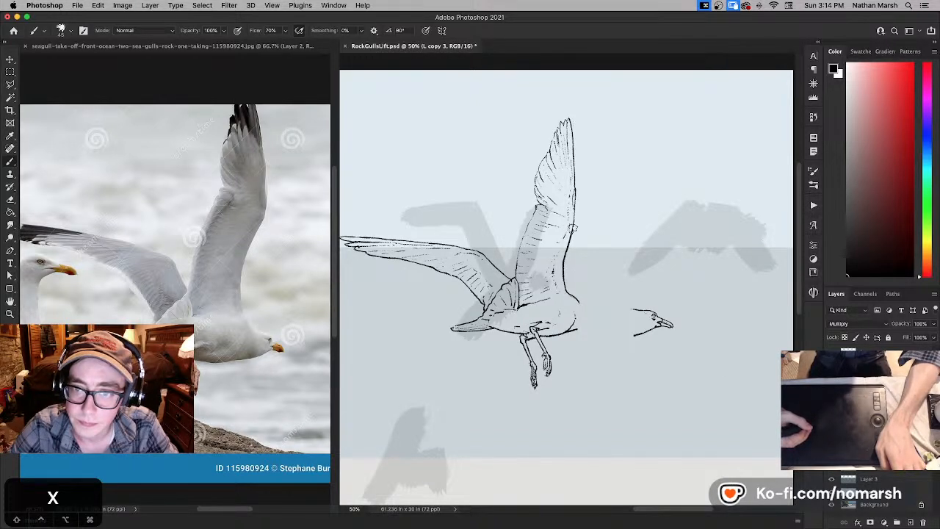
key(super+z)
- With a slightly larger brush, draw the nape and throat lines extending forward from the body, trimming the old breast line in white
key(v)
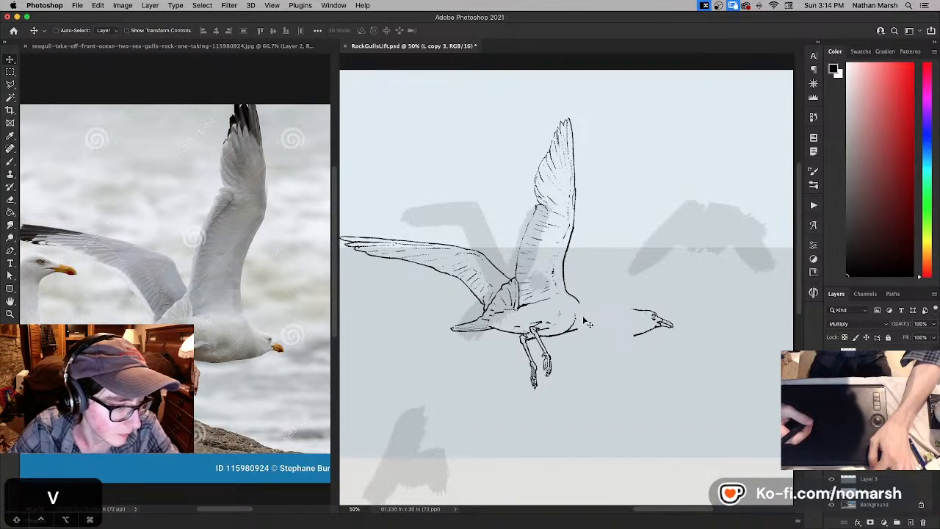
key(b)
key(bracketright)
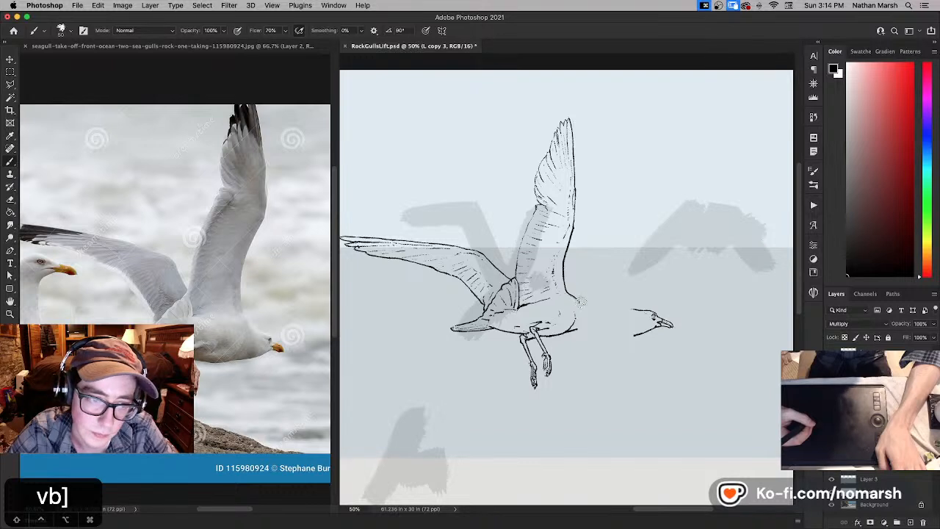
drag(581, 302, 597, 308)
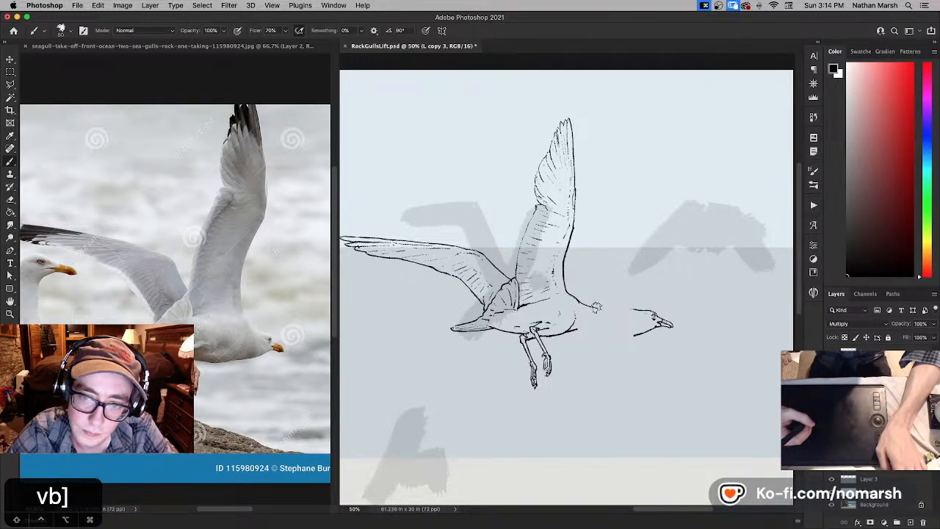
key(x)
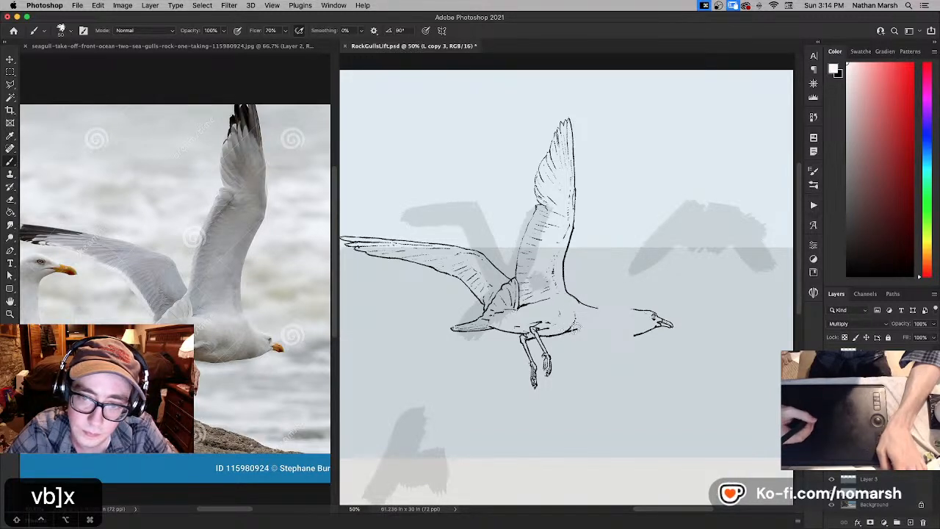
key(x)
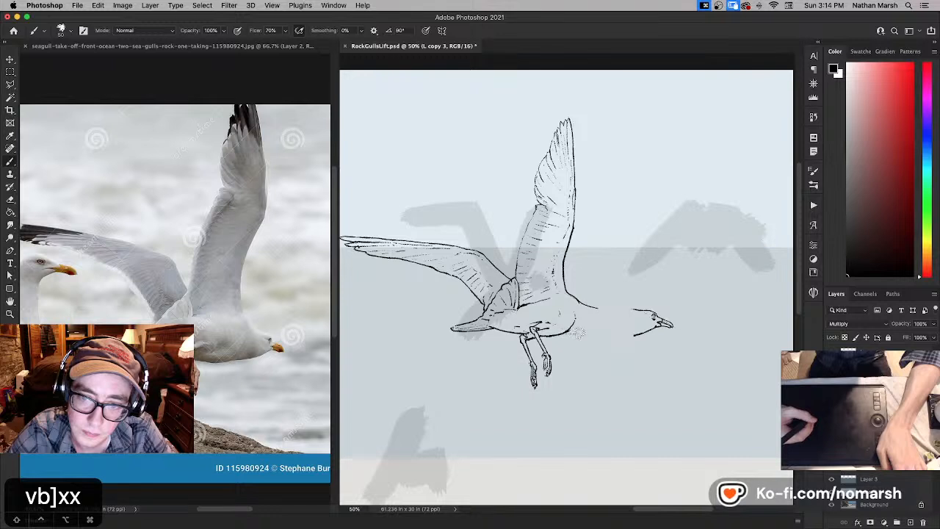
drag(562, 332, 604, 328)
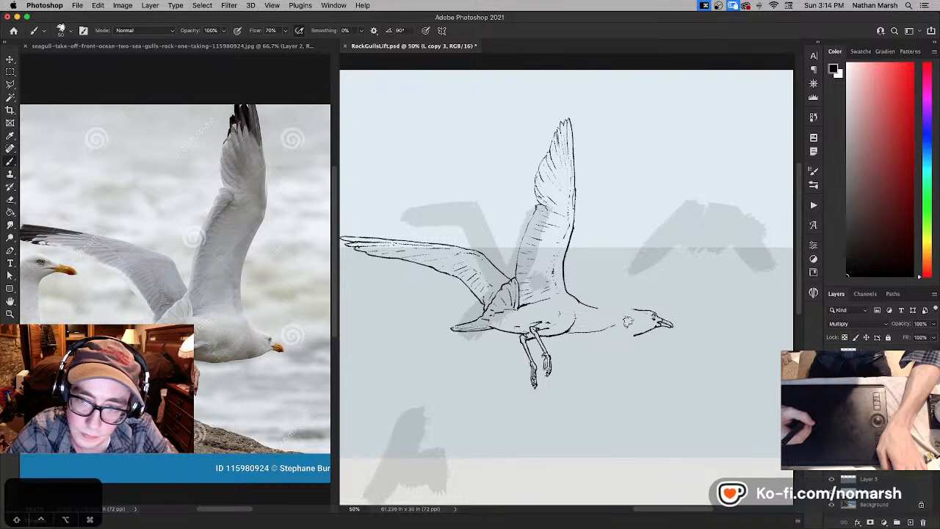
- Sketch a beak at the front of the new neck and shift it slightly toward the body
drag(629, 320, 634, 329)
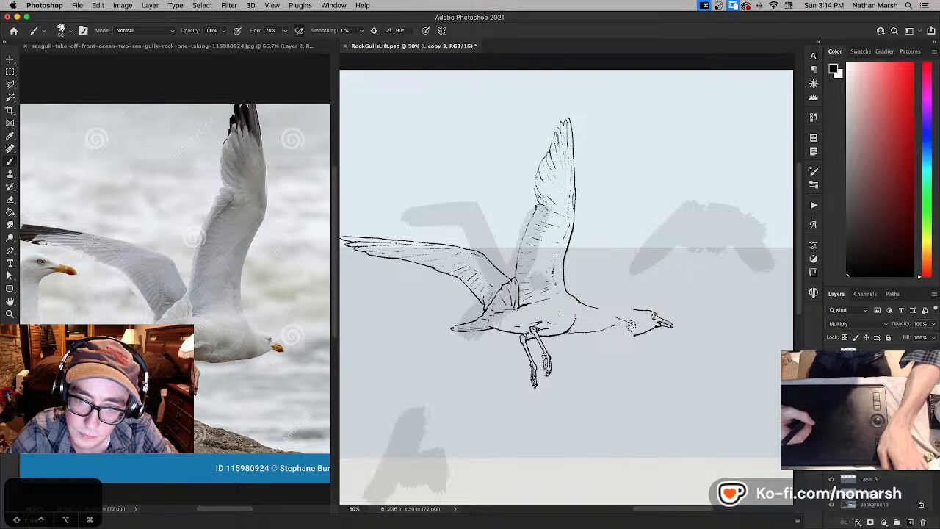
key(super+z)
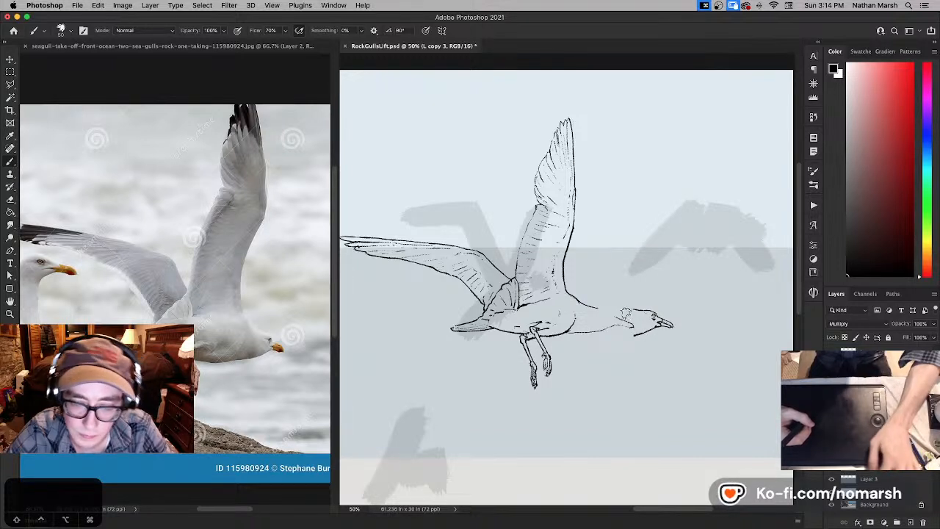
key(l)
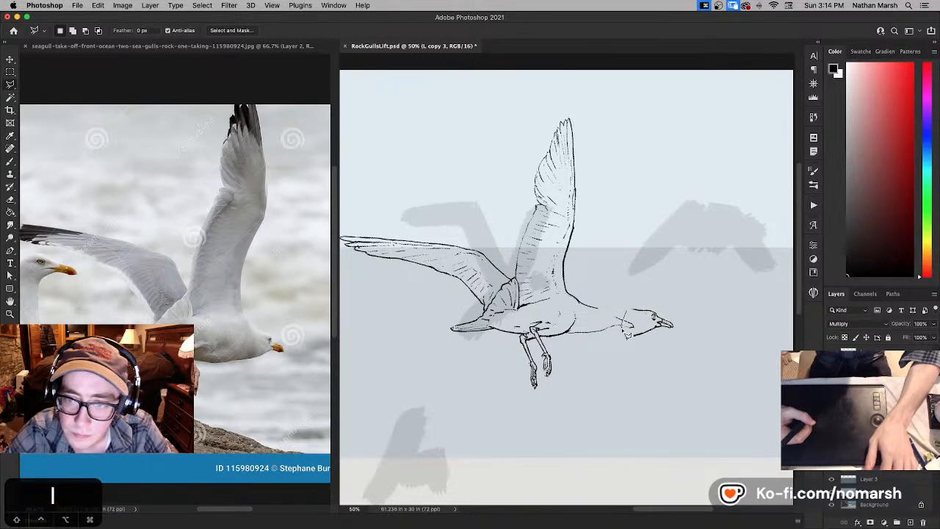
key(v)
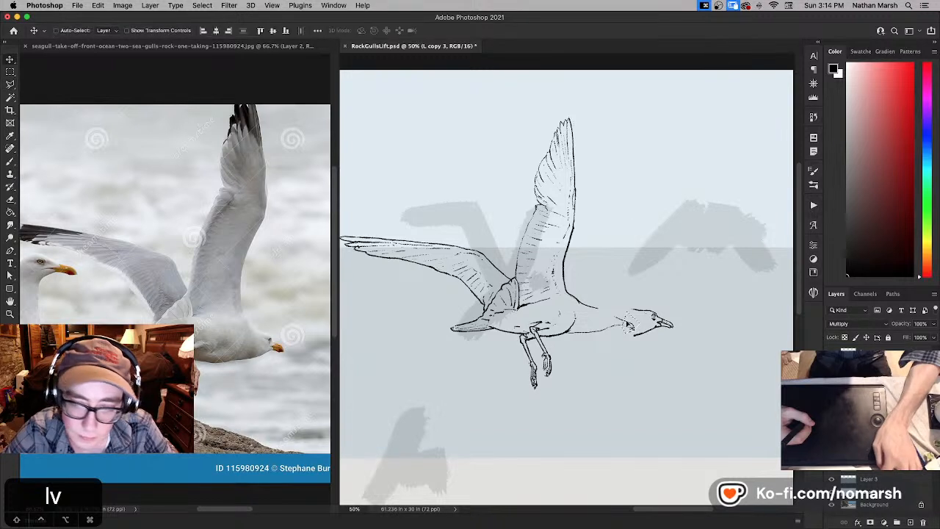
drag(630, 327, 633, 327)
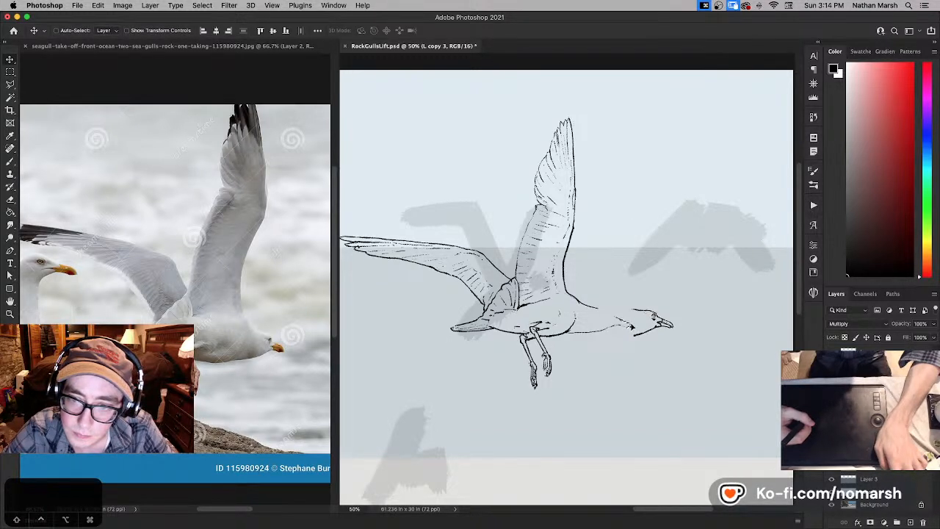
key(n)
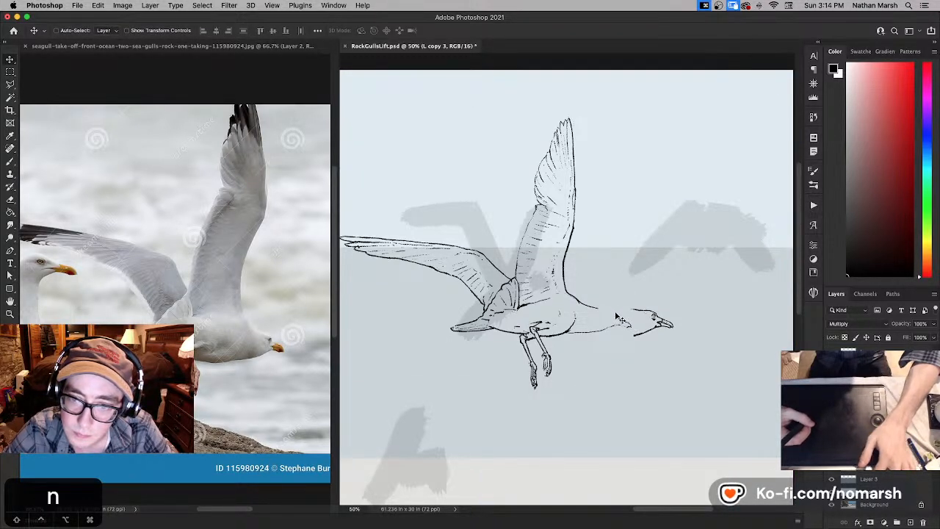
- Draw the crown line joining the nape to the beak, and shift the front of the head slightly toward the body
key(b)
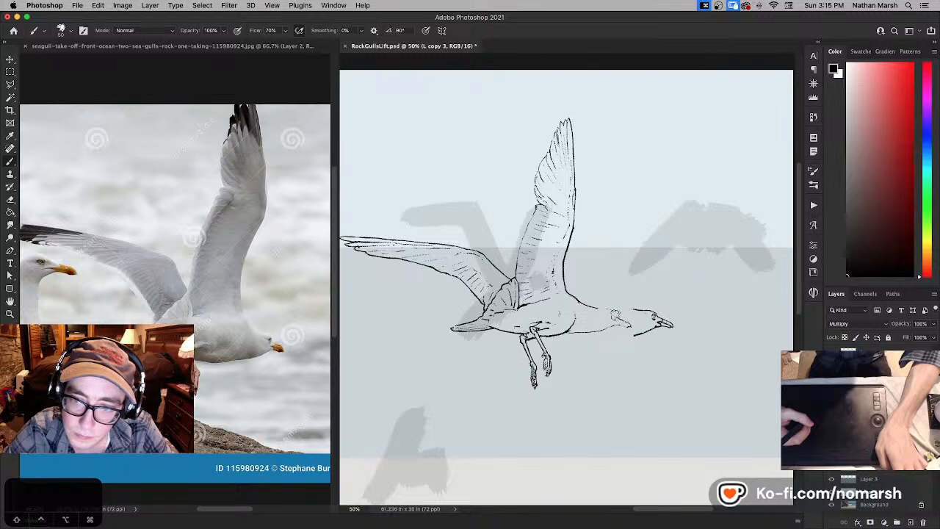
key(super+z)
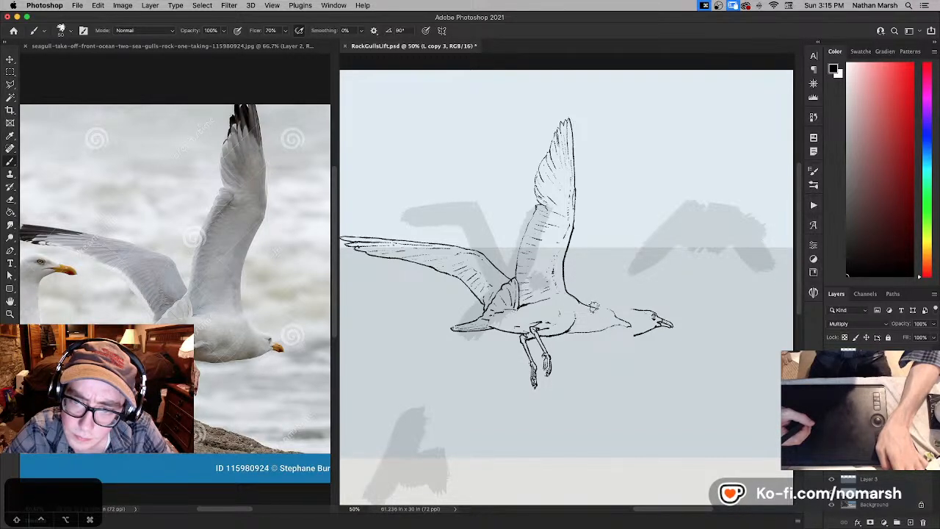
key(l)
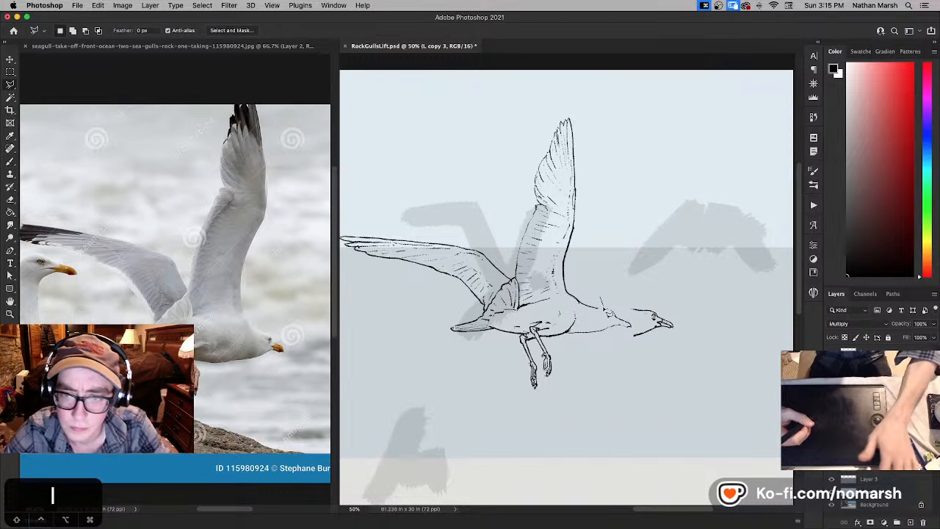
mouse_move(593, 345)
mouse_down()
mouse_move(624, 347)
mouse_move(614, 321)
mouse_up()
key(v)
key(super+d)
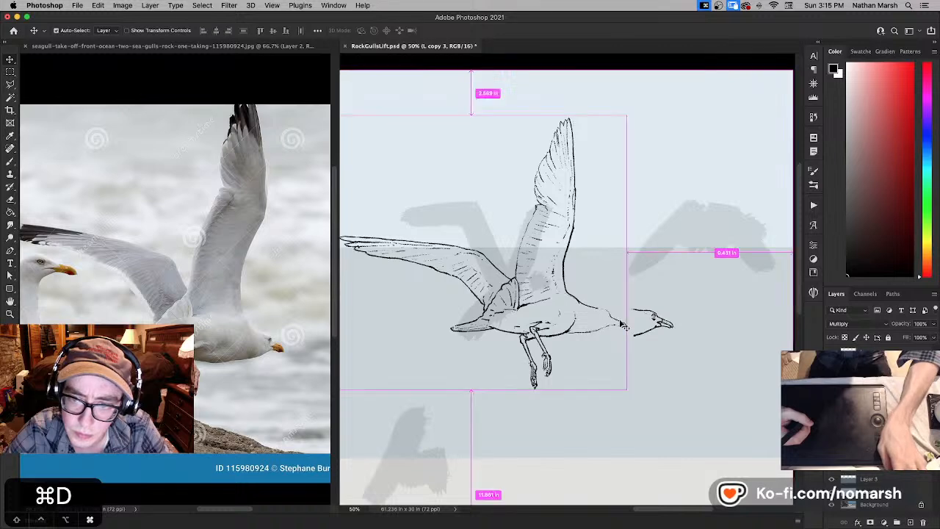
- Draw the eye on the gull's new head in black, undoing a stroke and darkening the area beneath the eye
key(b)
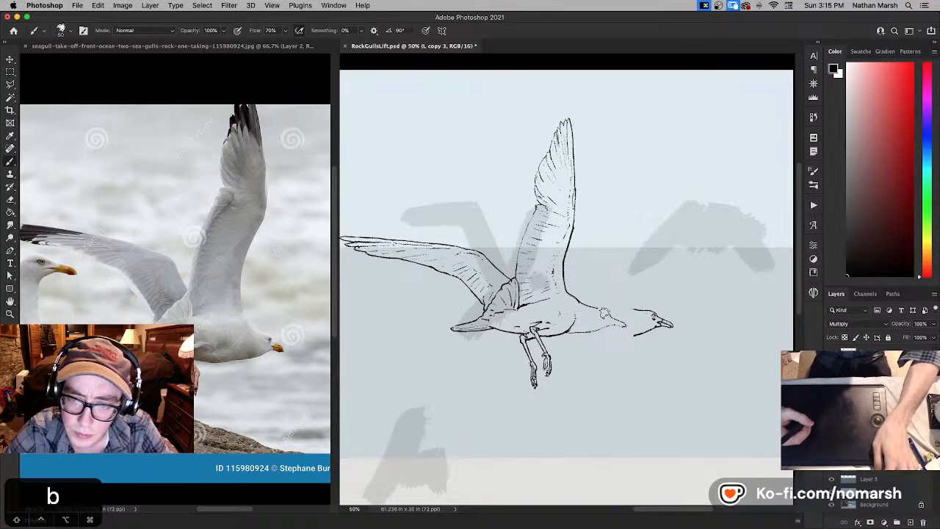
key(super+equal)
key(super+equal)
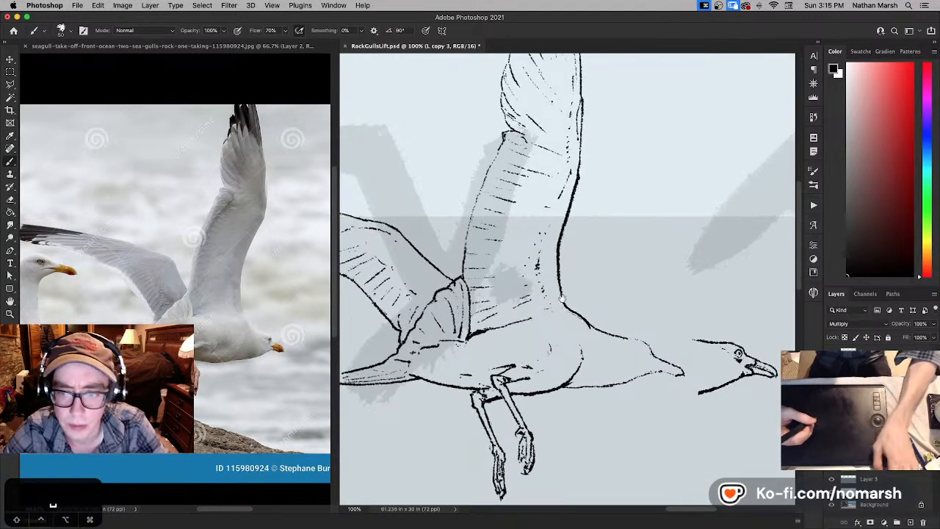
drag(562, 297, 440, 255)
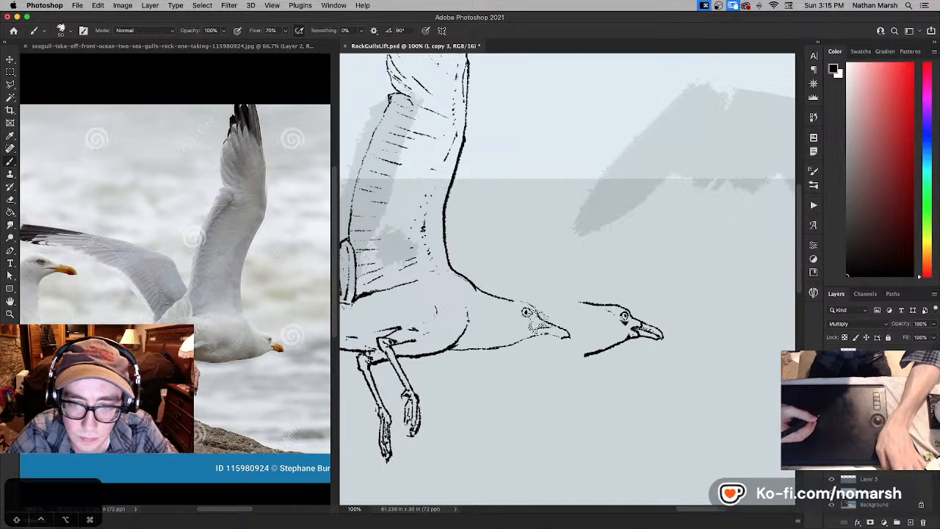
key(super+z)
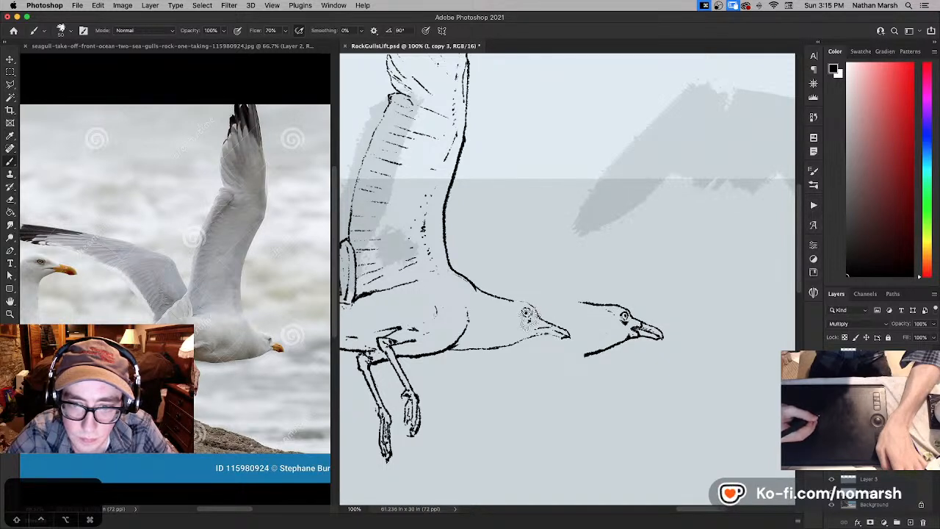
drag(532, 320, 527, 323)
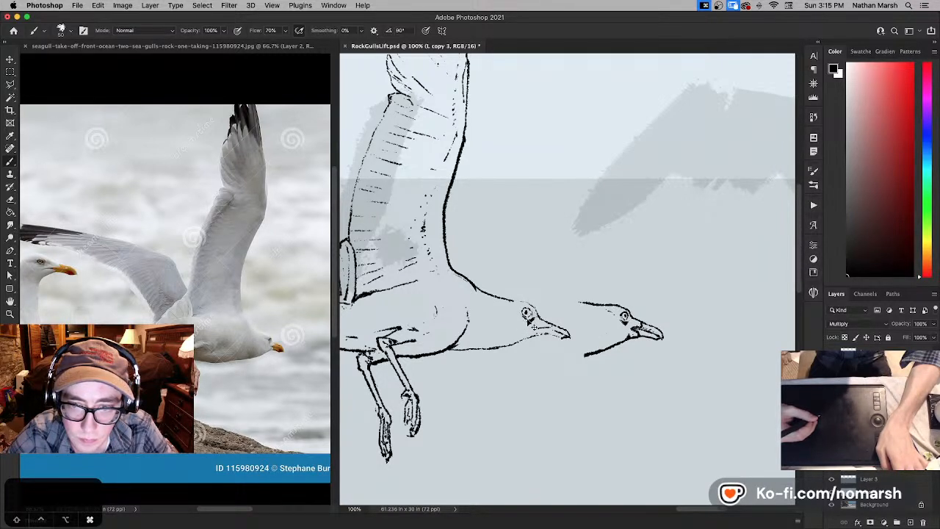
drag(525, 319, 531, 321)
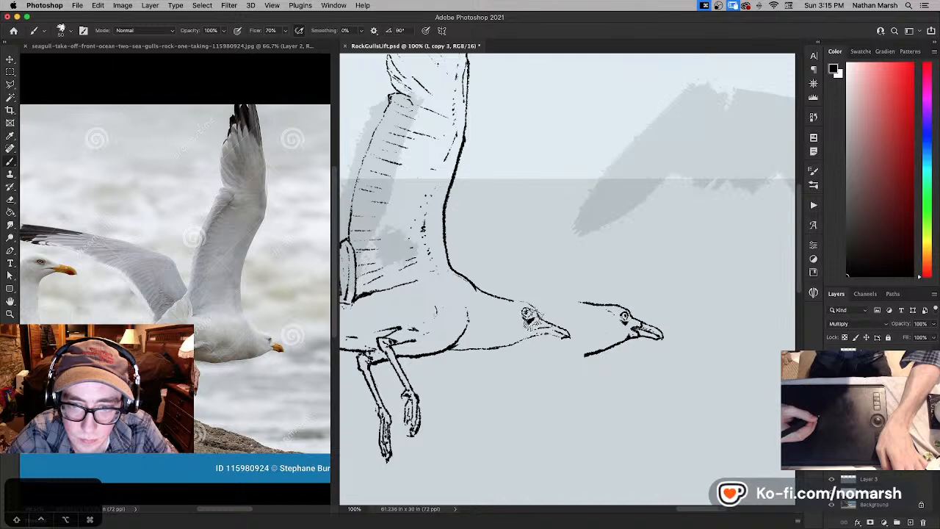
- Refine the eye's ring and pupil with alternating touches of white and black
key(x)
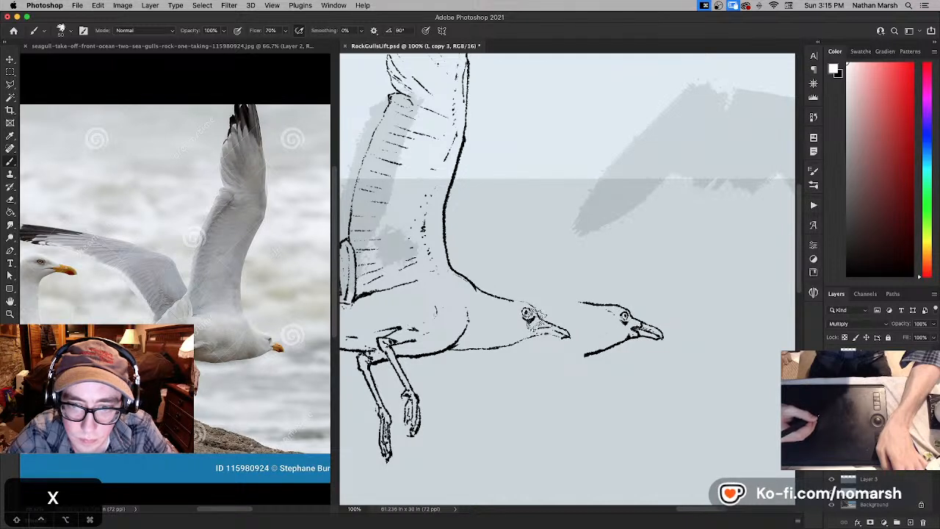
key(x)
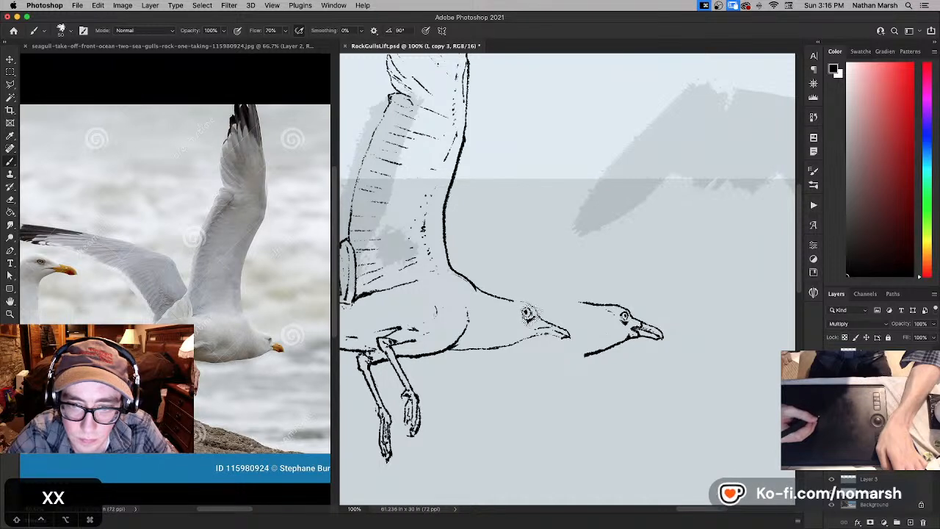
key(x)
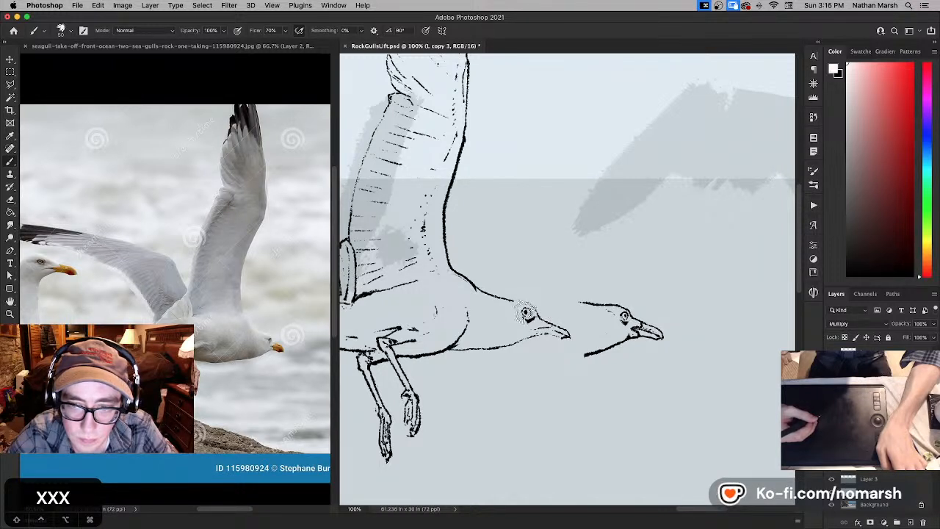
key(x)
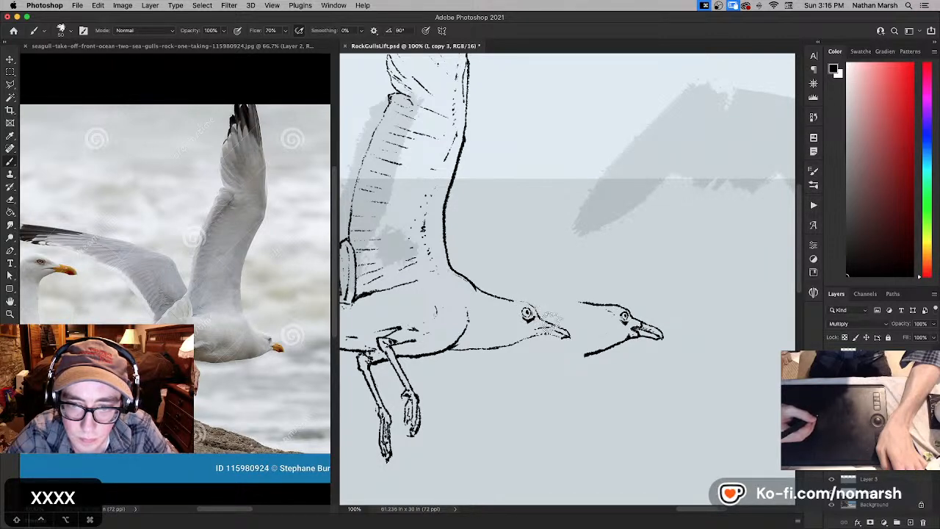
key(x)
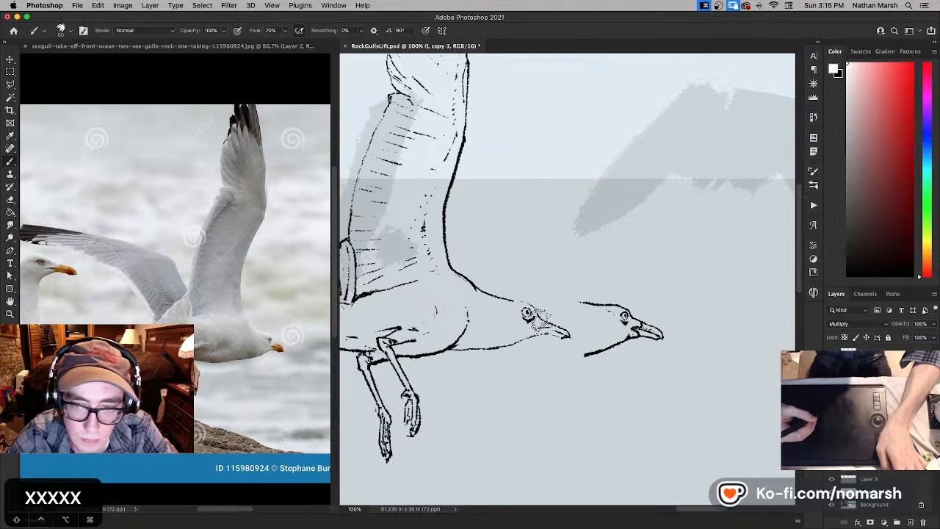
- Paint out the rough beak in white and draw a straight upper beak line in black
drag(542, 318, 559, 322)
key(x)
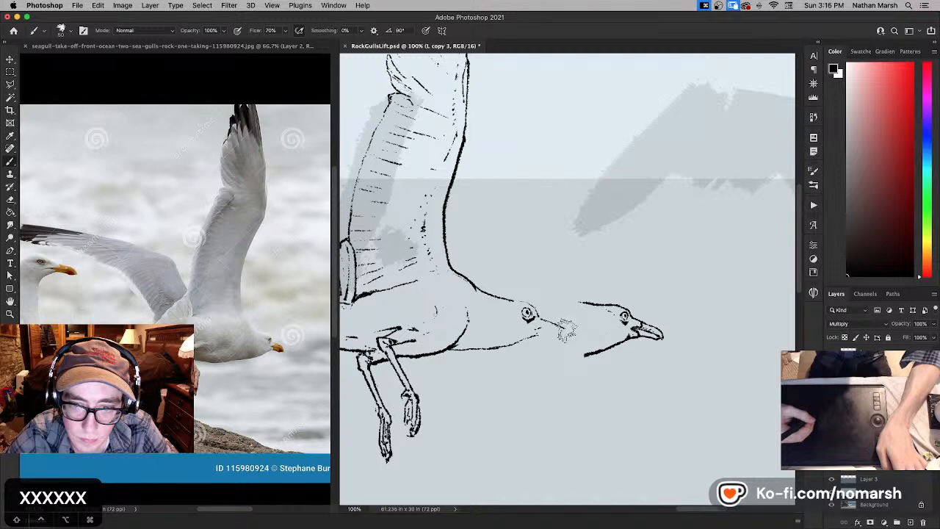
drag(540, 320, 564, 328)
- Hide the layer holding the old head and save the document
click(832, 363)
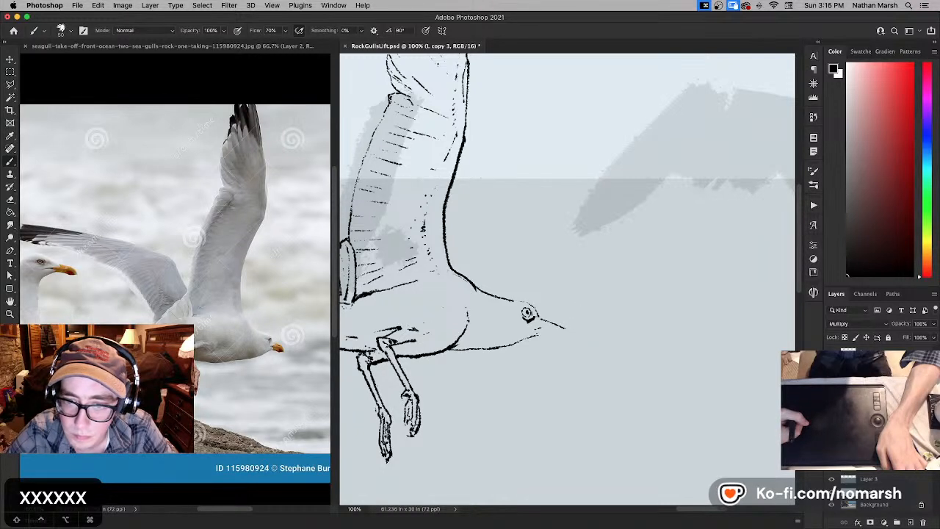
click(832, 363)
click(832, 362)
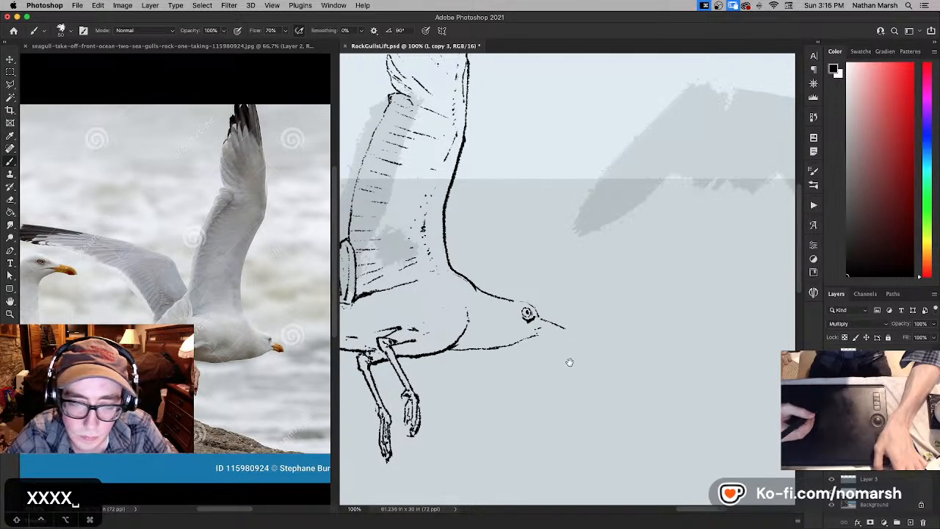
key(super+s)
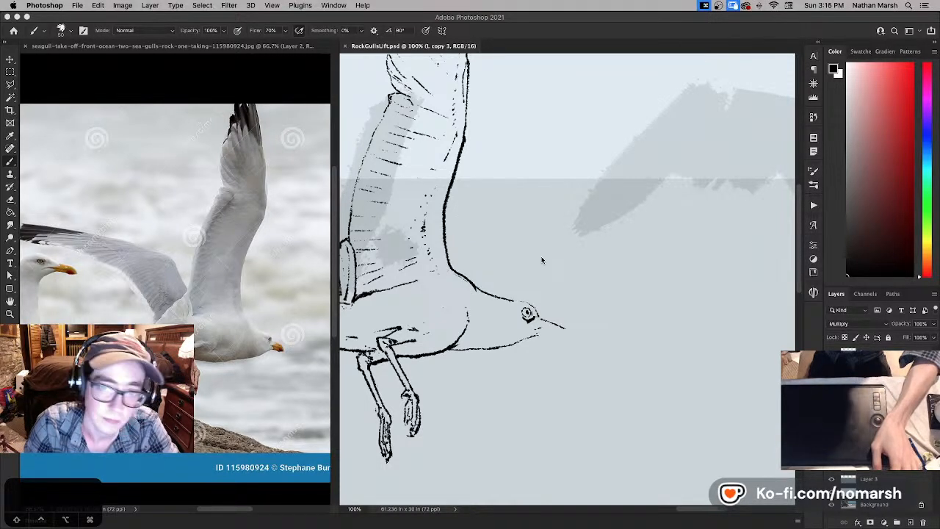
key(b)
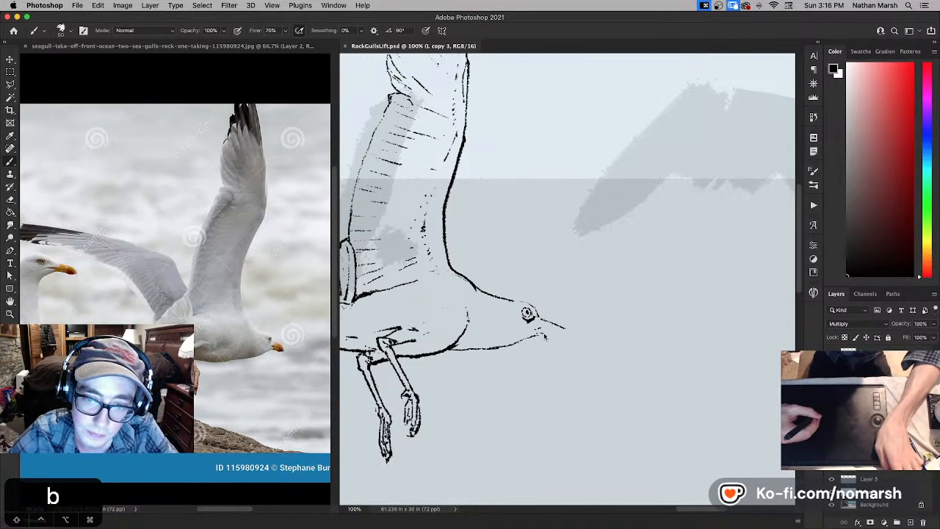
drag(545, 336, 542, 332)
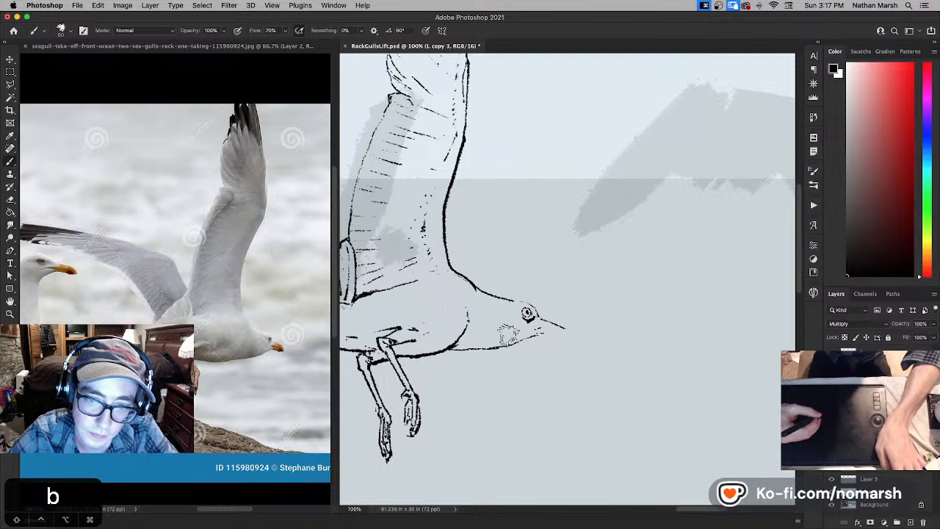
key(super+z)
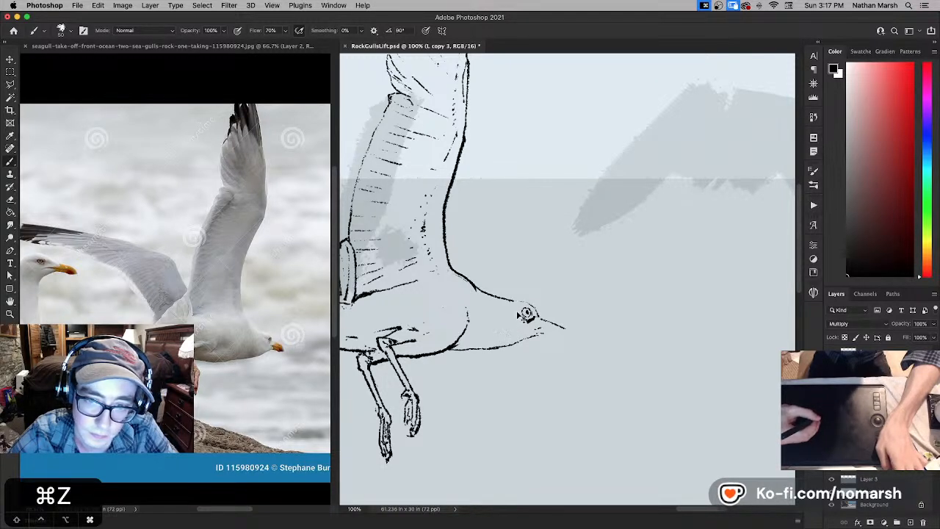
key(super+z)
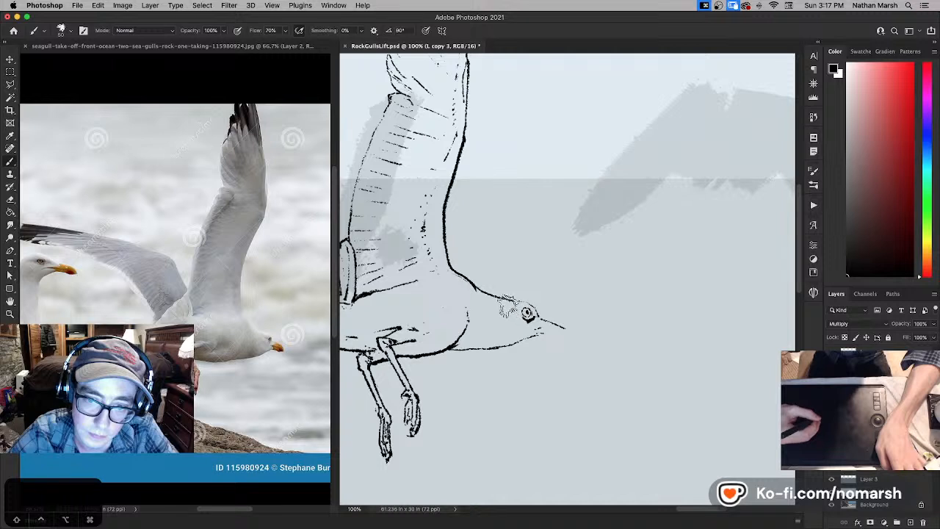
key(super+z)
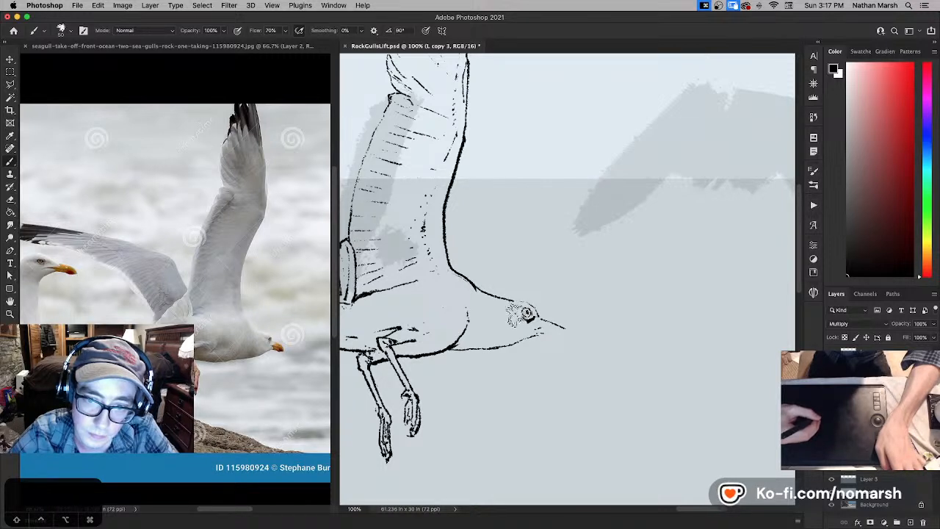
- Trim the crown line behind and above the eye in white, undoing unwanted strokes
key(x)
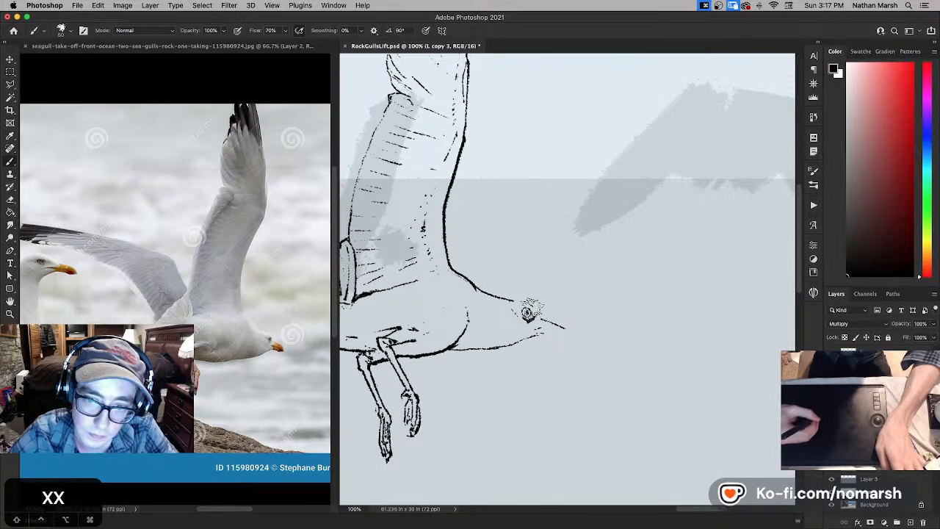
key(super+z)
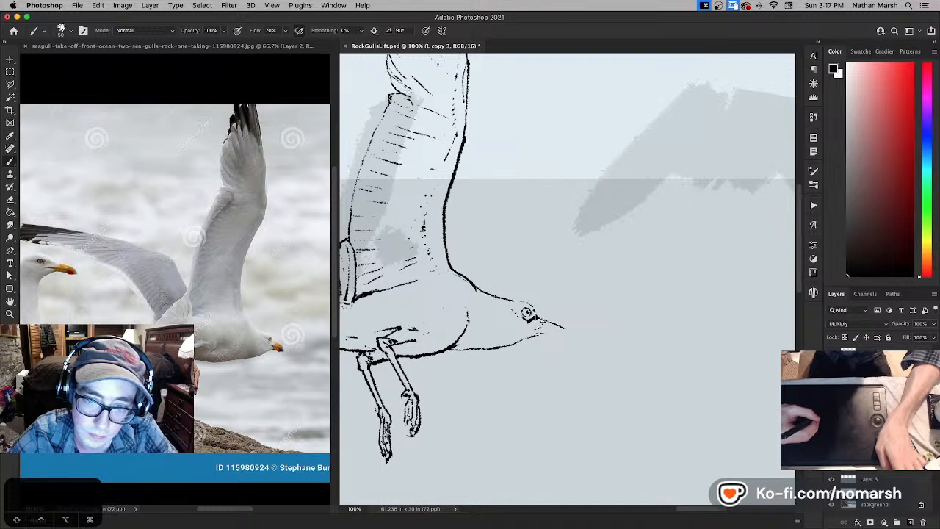
key(super+z)
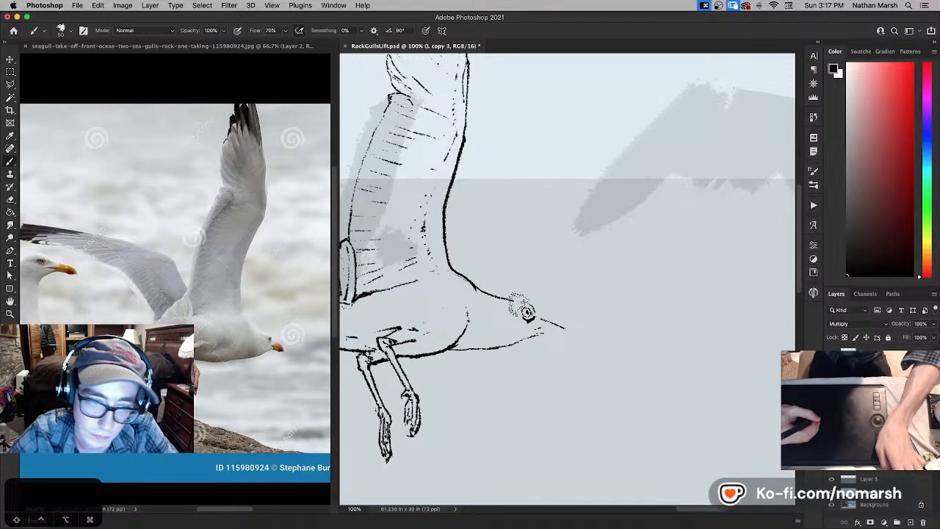
key(x)
key(x)
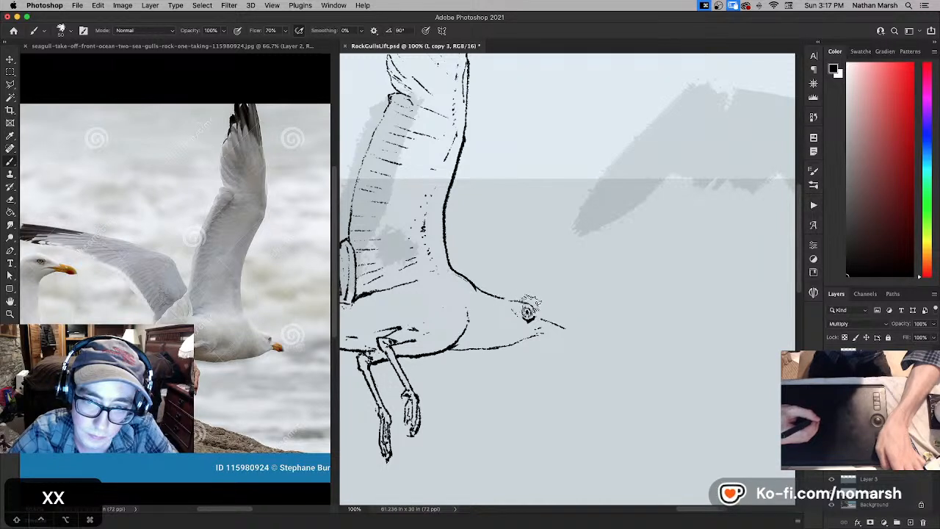
key(super+z)
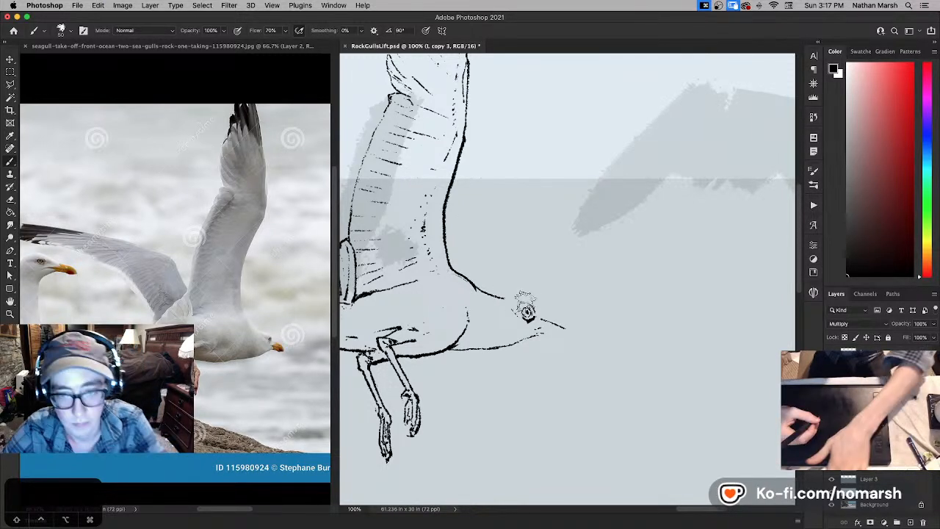
- With a slightly smaller brush, redraw the crown line from the nape toward the eye, touching it up in black and white
scroll(527, 312, down, 6)
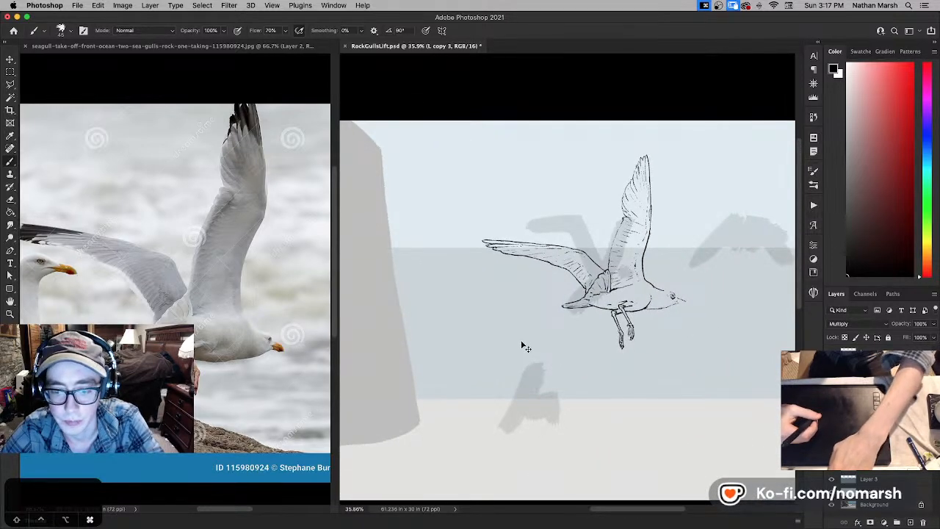
key(super+equal)
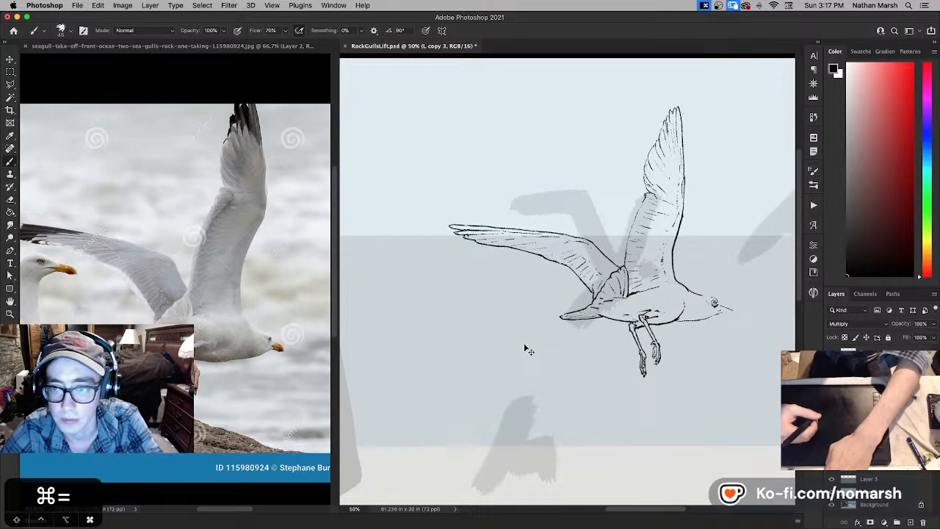
key(super+equal)
drag(541, 335, 363, 332)
key(b)
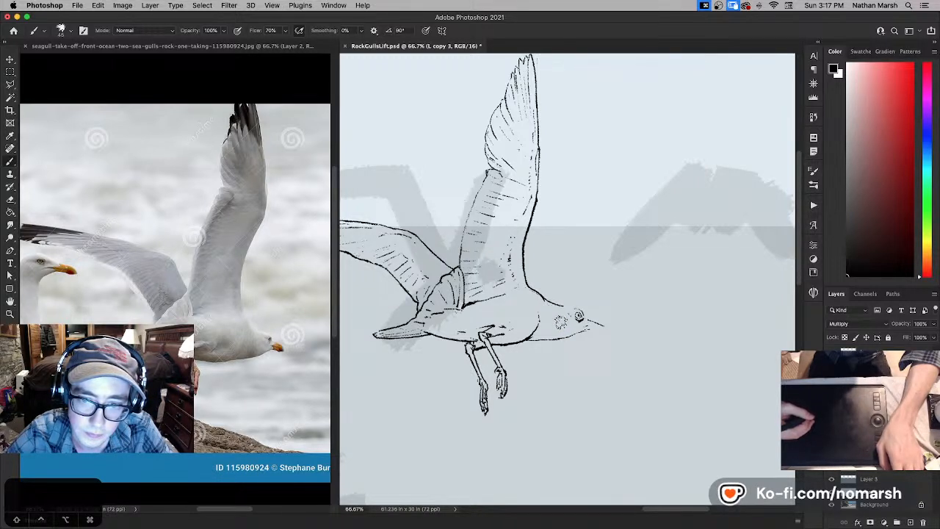
key(x)
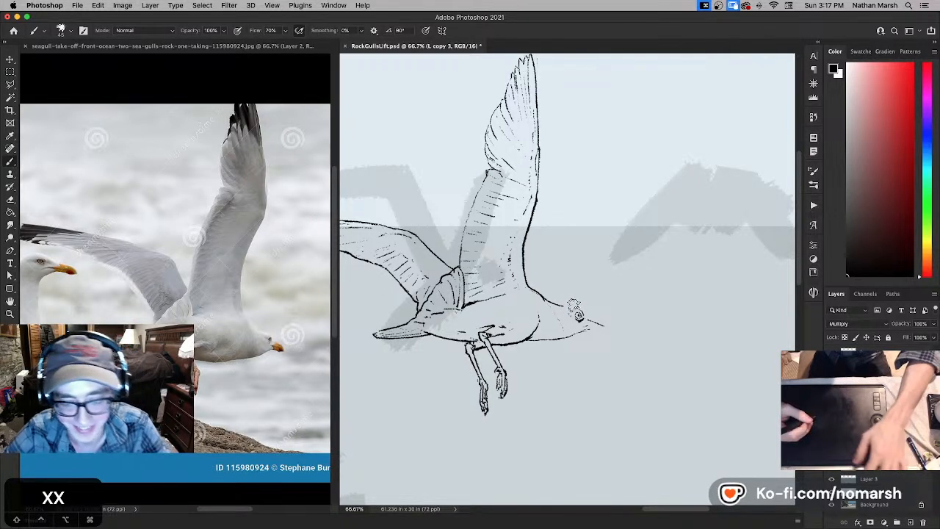
- Lasso the eye and shift it slightly back toward the body in two small moves
key(l)
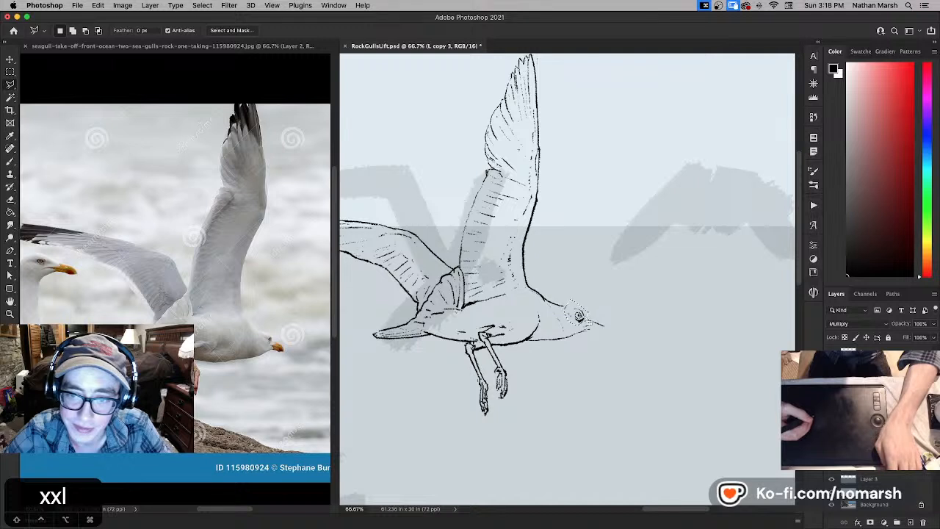
key(v)
drag(584, 320, 579, 317)
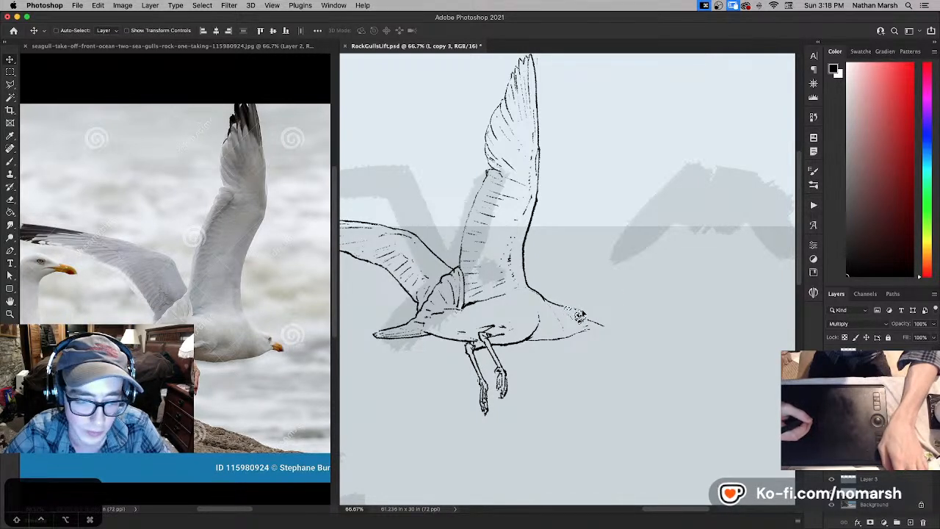
key(super+d)
key(l)
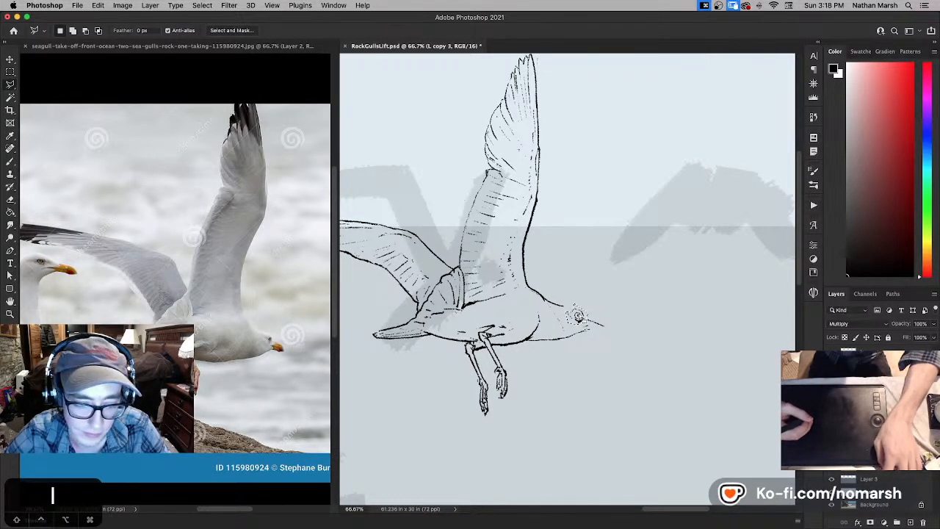
key(v)
drag(578, 316, 573, 315)
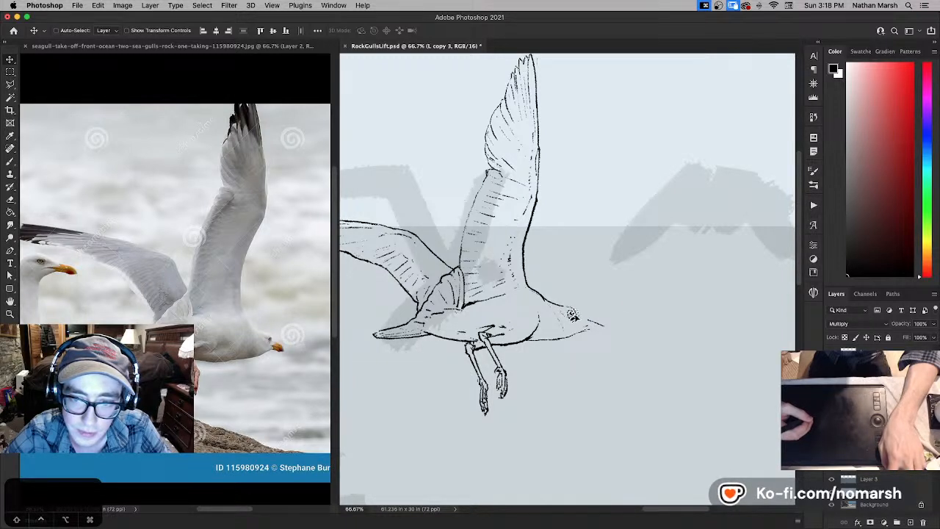
- Trim the crown line behind the moved eye in white and touch it up in black
key(b)
key(x)
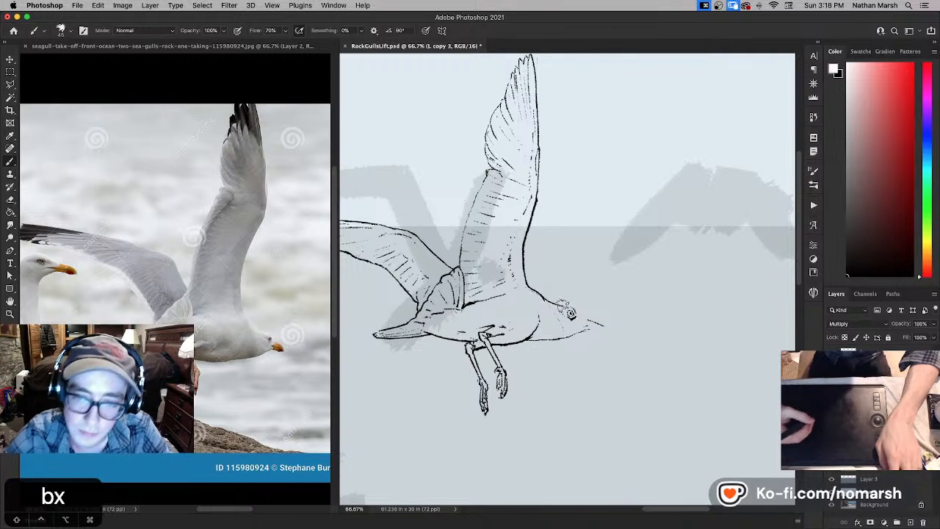
drag(552, 300, 566, 304)
key(x)
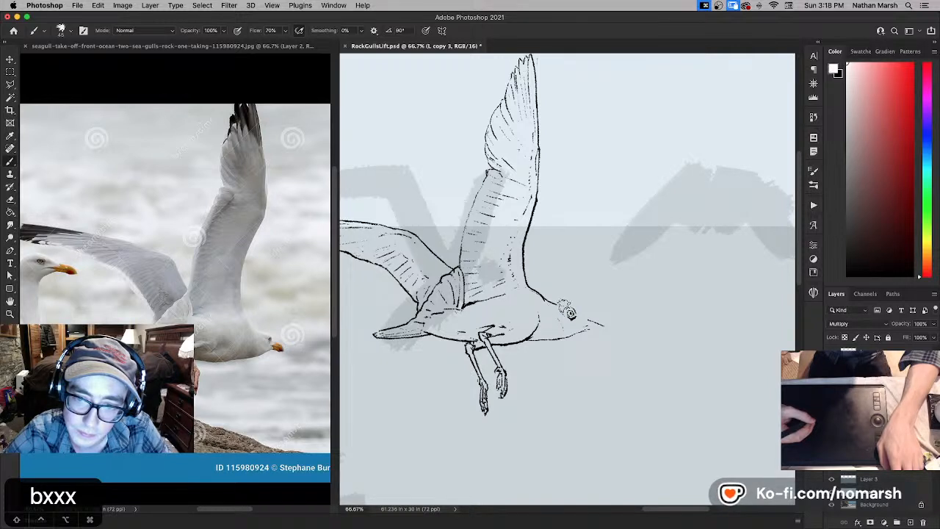
key(x)
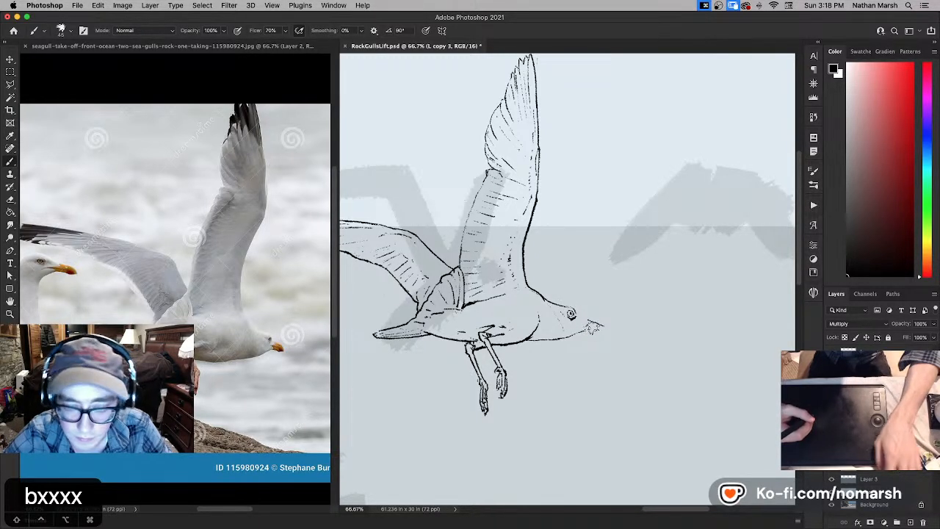
- Lasso the front part of the throat line, shift it slightly, and clear the selection
key(l)
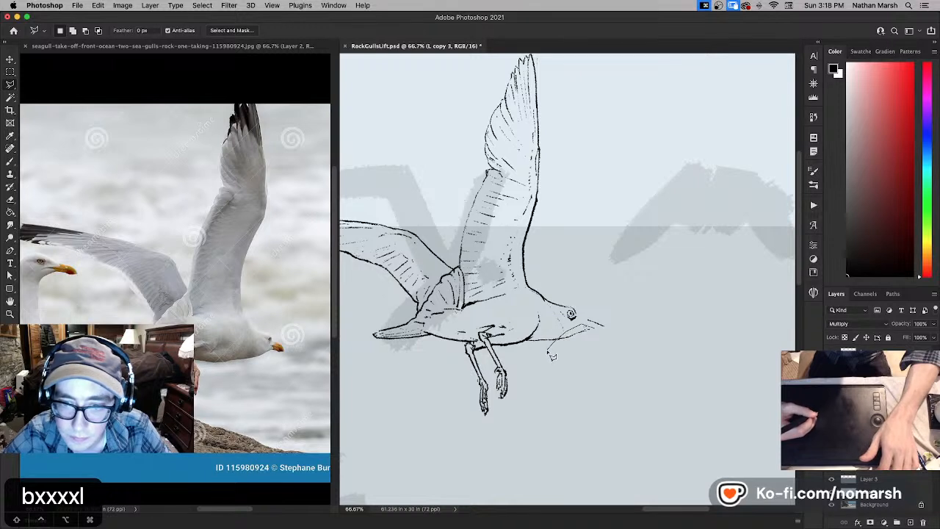
drag(575, 337, 582, 334)
key(v)
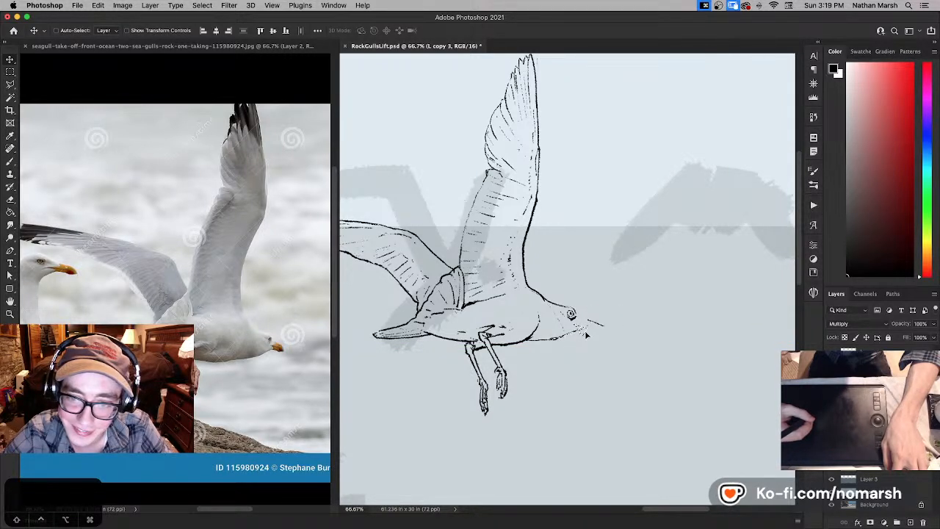
key(super+d)
- Clean up the shifted throat line with the brush and paint out the old straight beak stroke in white
key(b)
key(x)
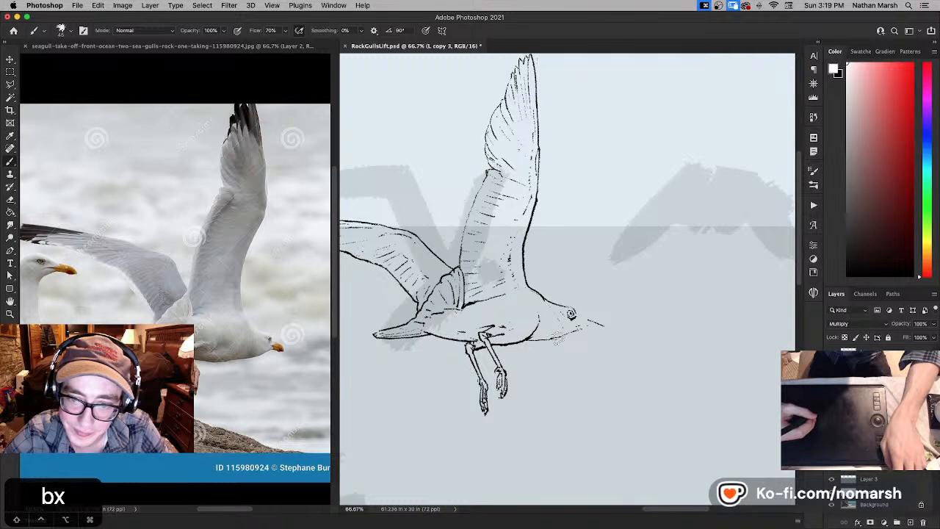
key(x)
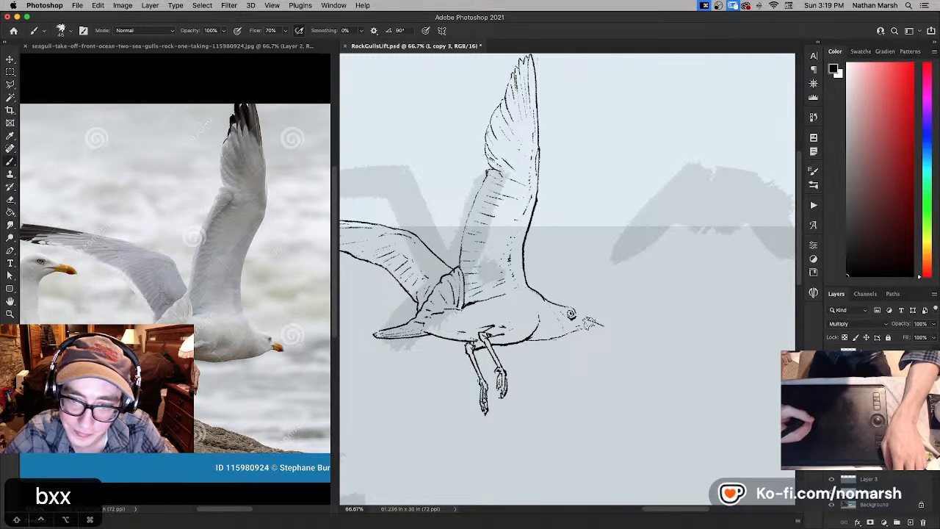
key(x)
key(x)
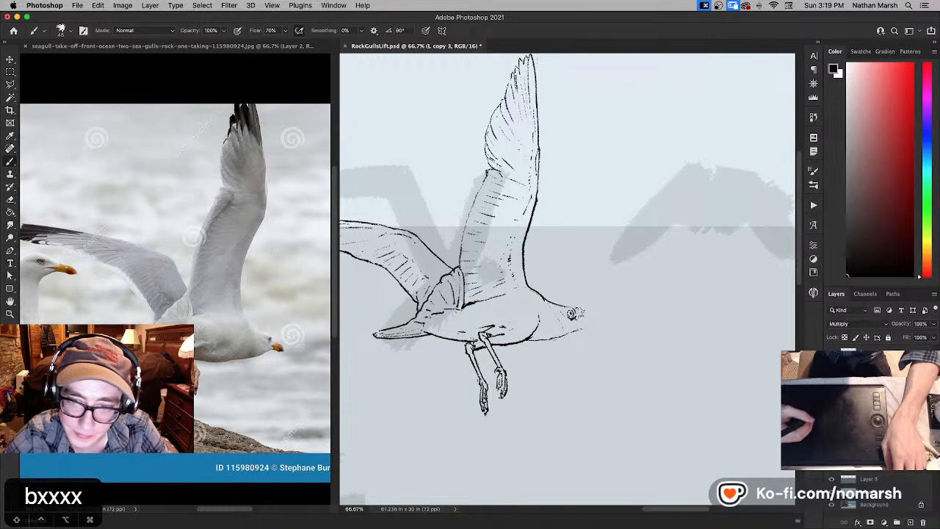
- Sketch the forehead and upper beak line forward from the eye in black, undoing unwanted strokes
key(x)
key(x)
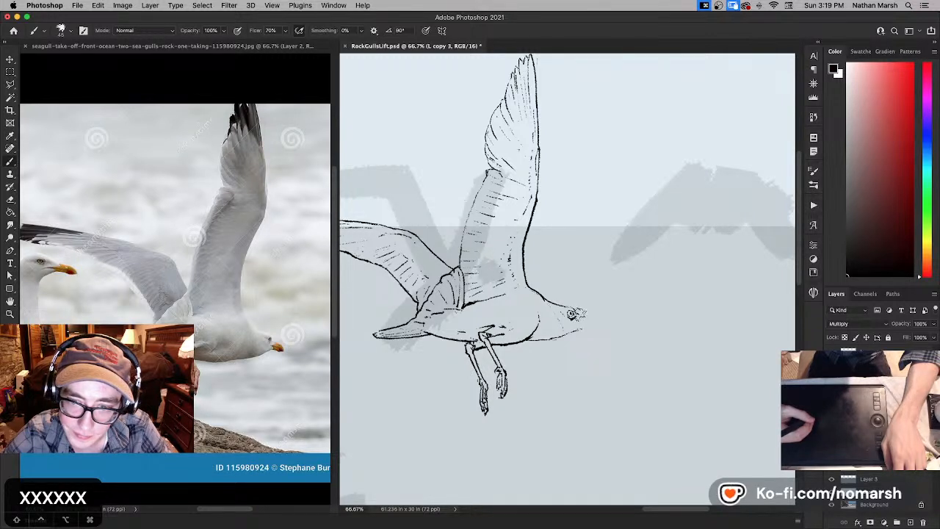
key(super+z)
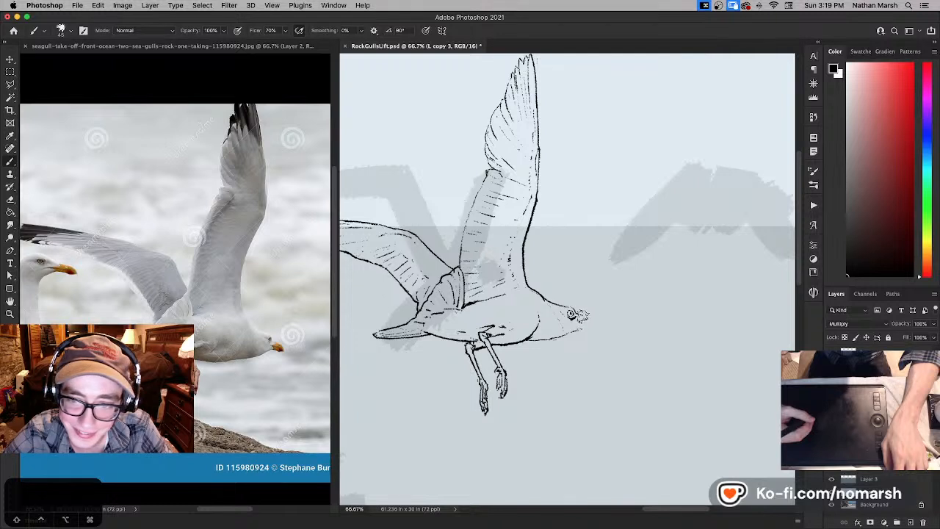
key(x)
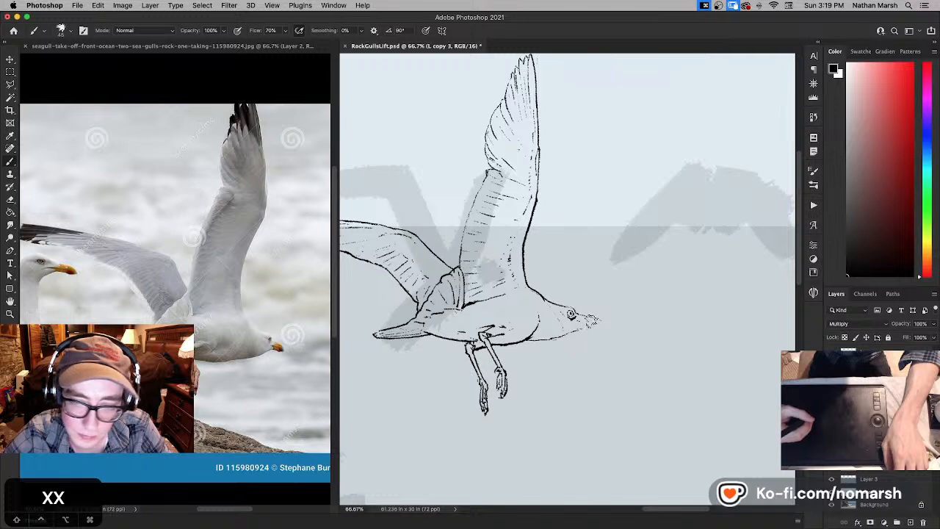
key(super+z)
key(super+z)
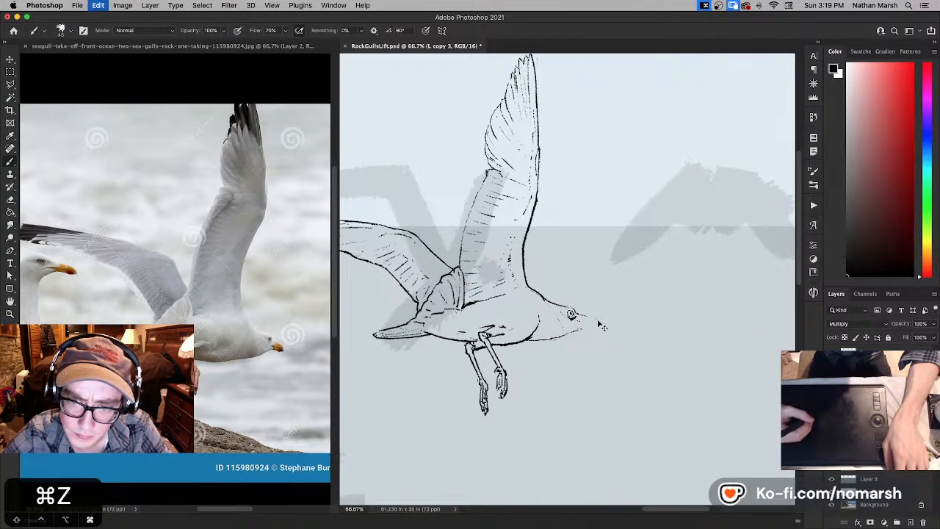
key(super+z)
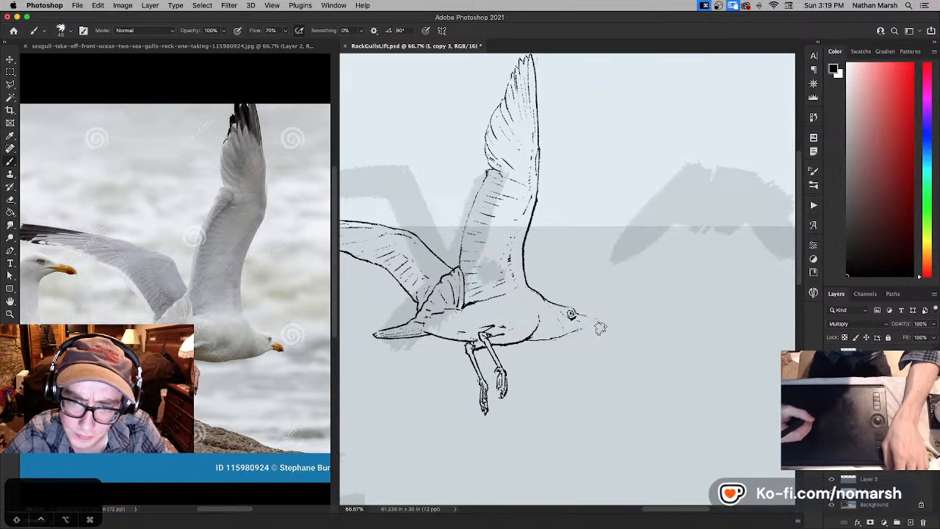
key(super+z)
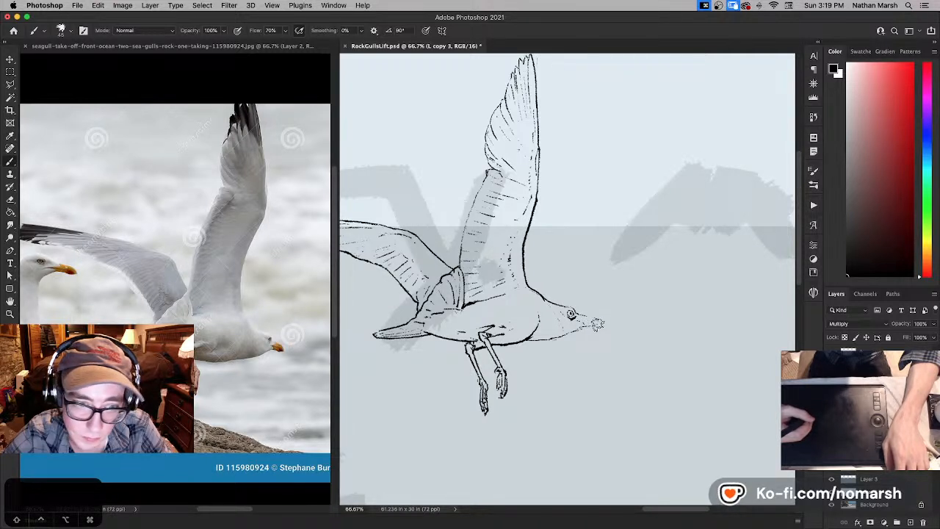
- Draw the beak's hooked tip and mouth line, touching up in white and black and undoing an unwanted stroke
drag(589, 318, 597, 327)
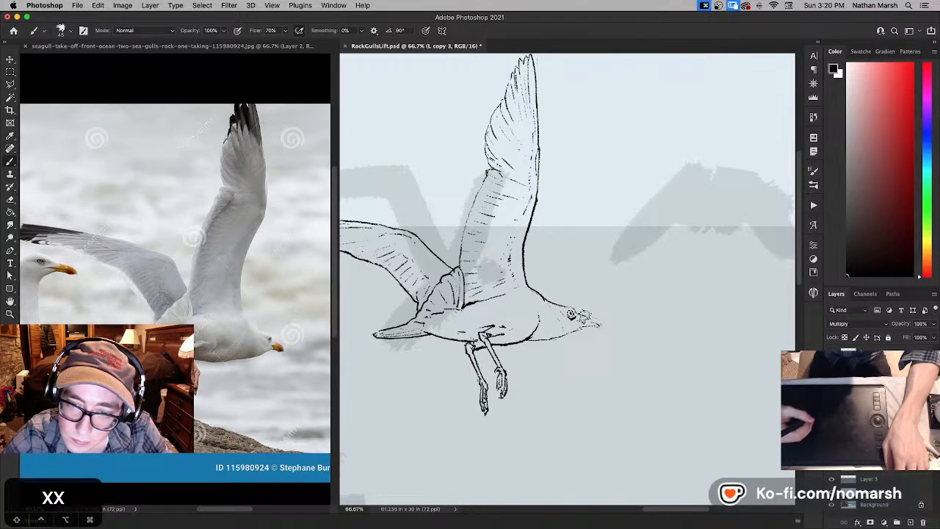
key(x)
key(x)
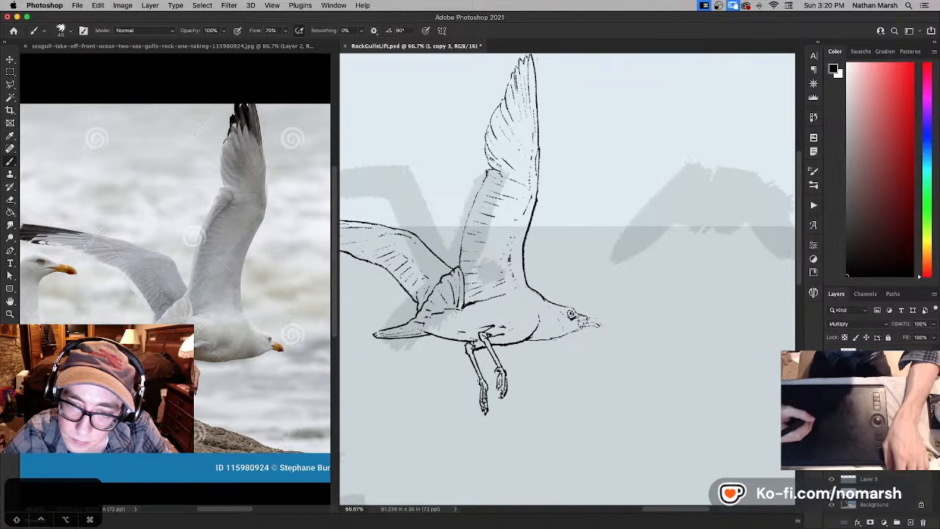
key(super+z)
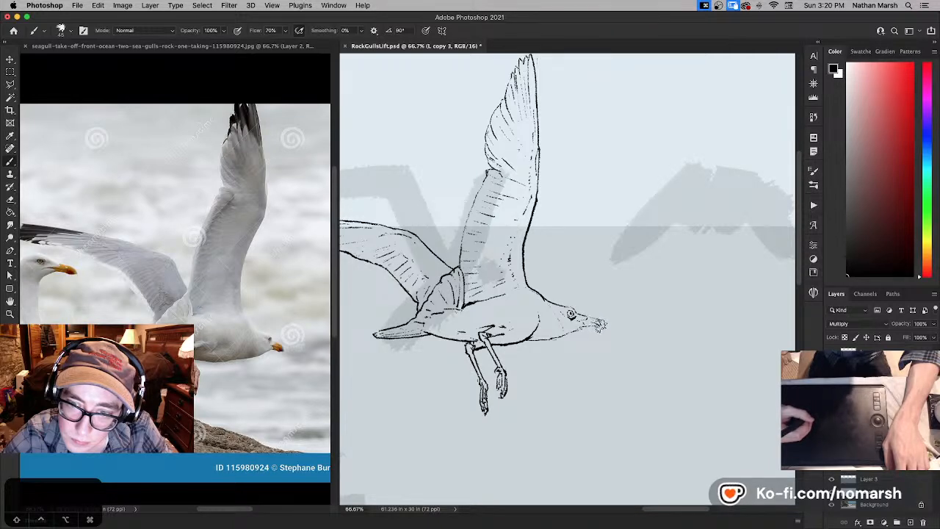
- Strengthen the throat line in black from the breast to the base of the beak, trimming it in white
key(super+equal)
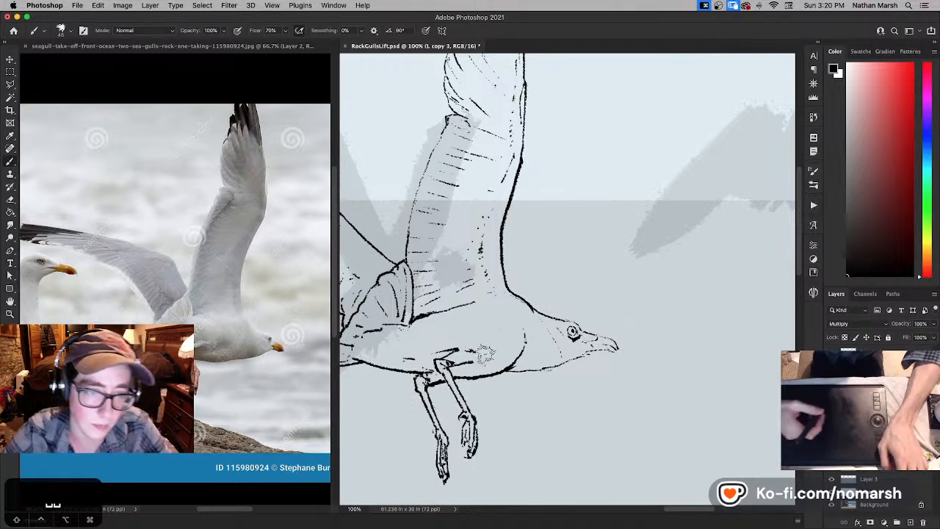
key(space)
drag(522, 356, 494, 359)
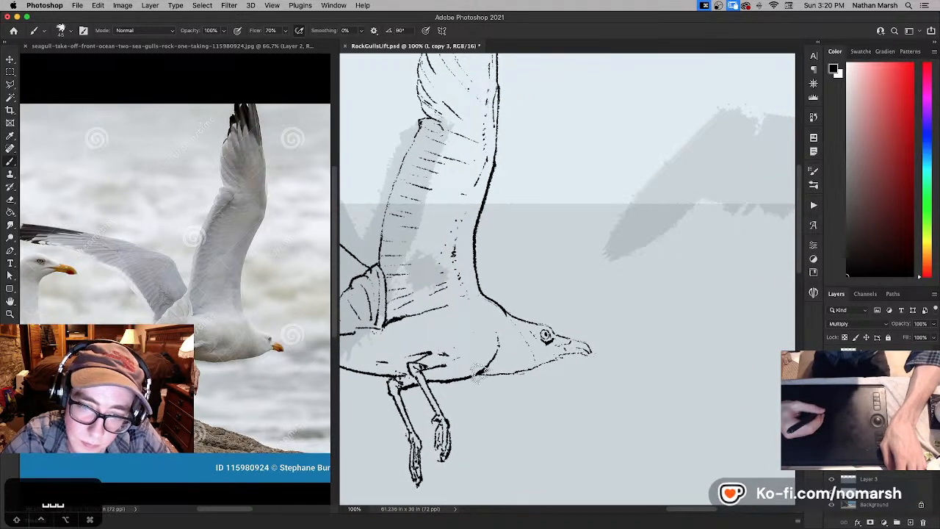
key(x)
key(x)
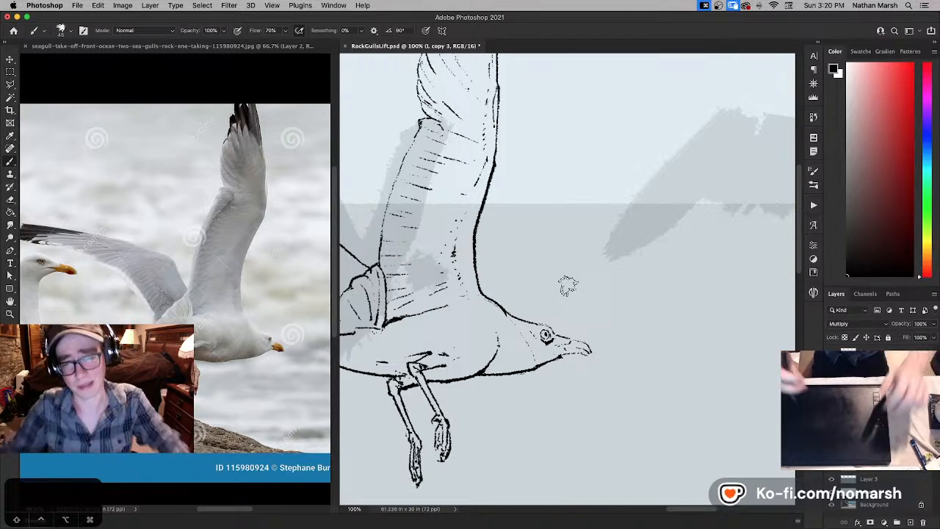
- Refine the nape line between the wing base and the crown in white and black, undoing one stroke
key(x)
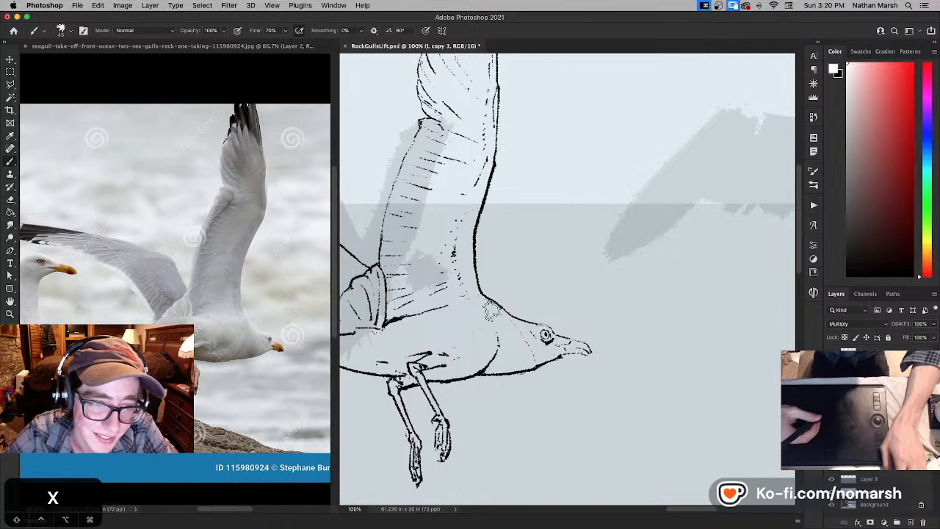
key(x)
key(super+z)
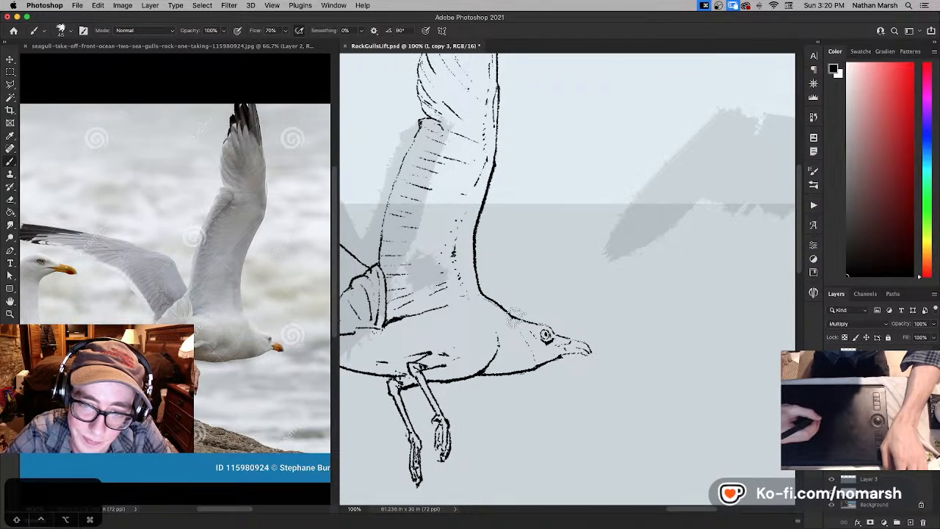
key(x)
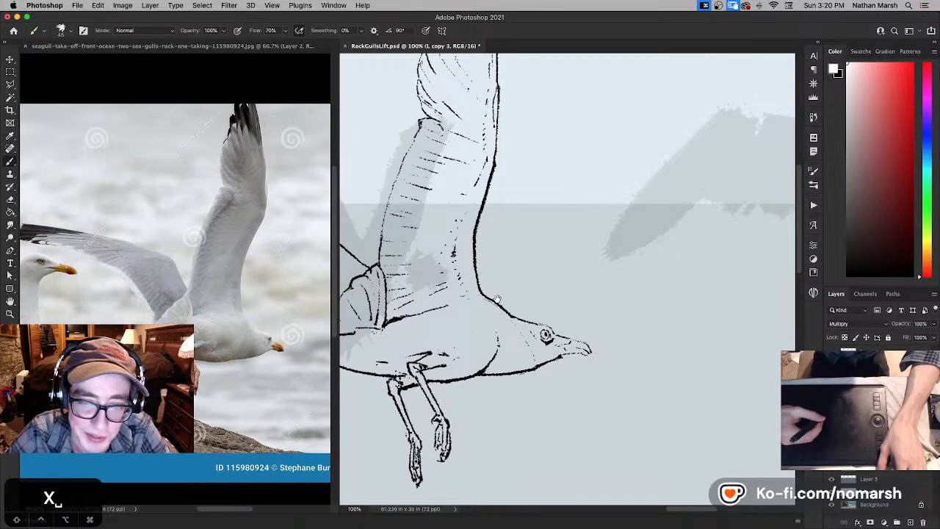
- Clean up the crown line behind and above the eye, alternating black and white strokes
key(space)
drag(491, 258, 417, 284)
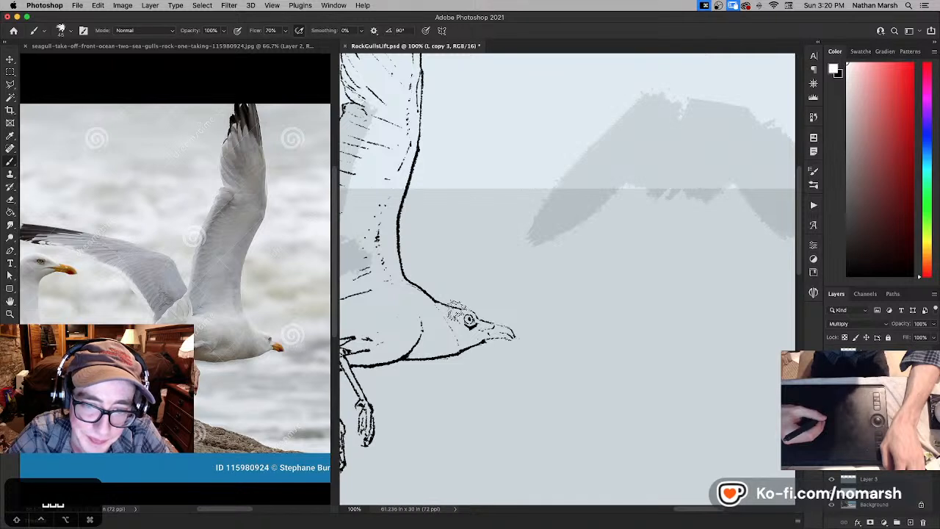
key(x)
key(x)
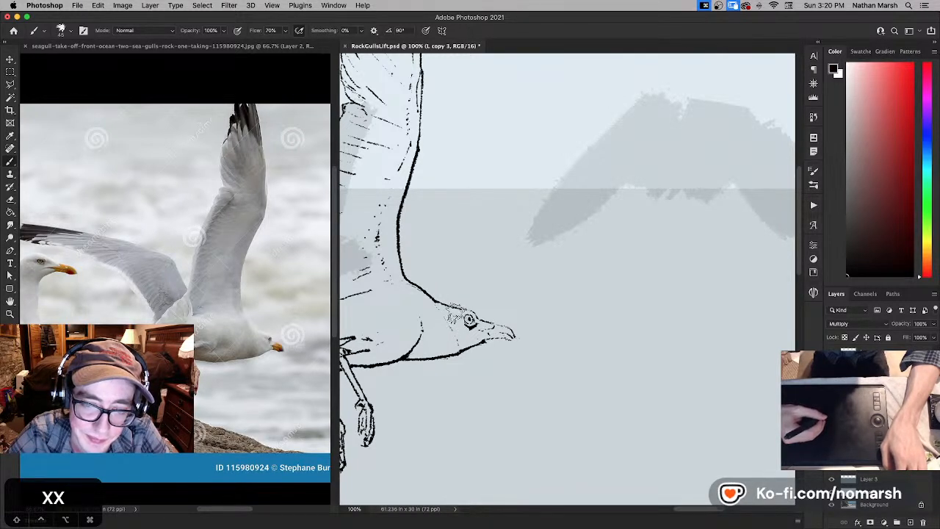
key(x)
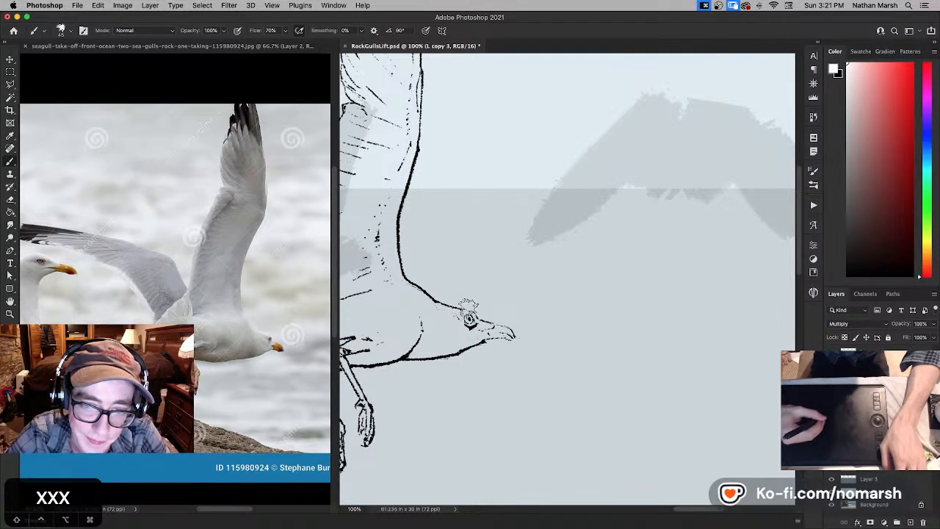
key(x)
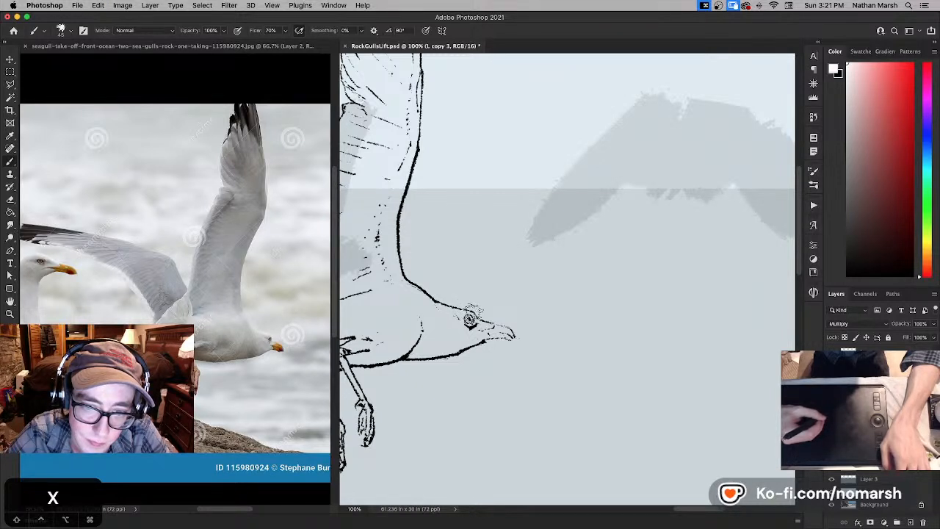
- Reshape the eye outline and darken the forehead line down to the base of the beak
key(x)
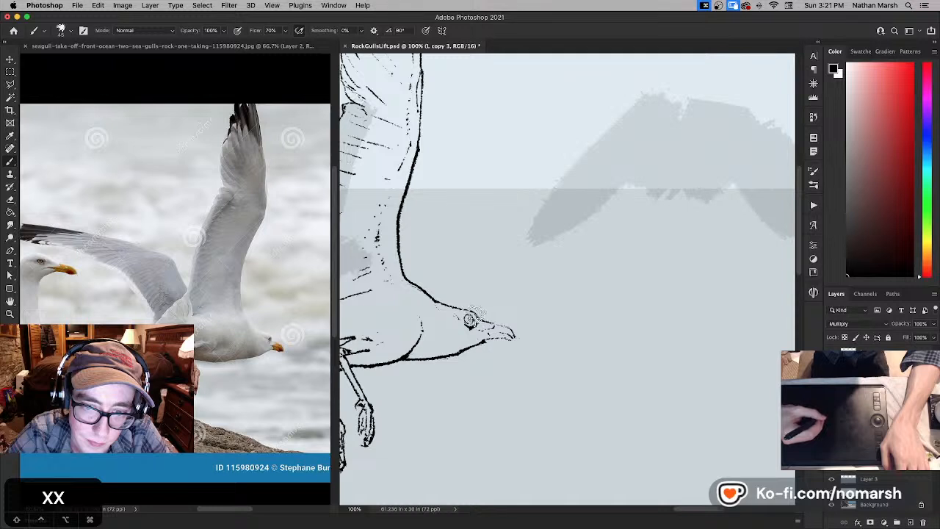
key(x)
key(x)
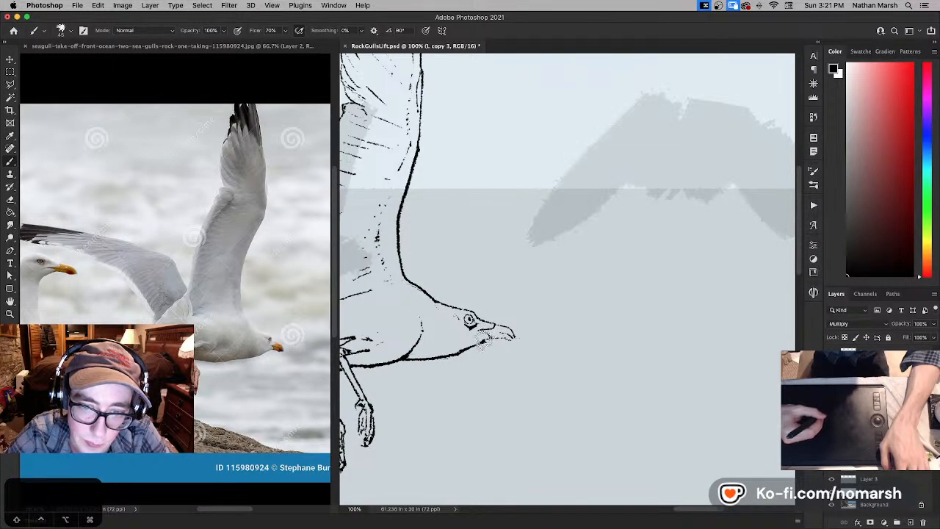
- Refine the beak's lower edge, mouth line and hooked tip with alternating white and black strokes
key(x)
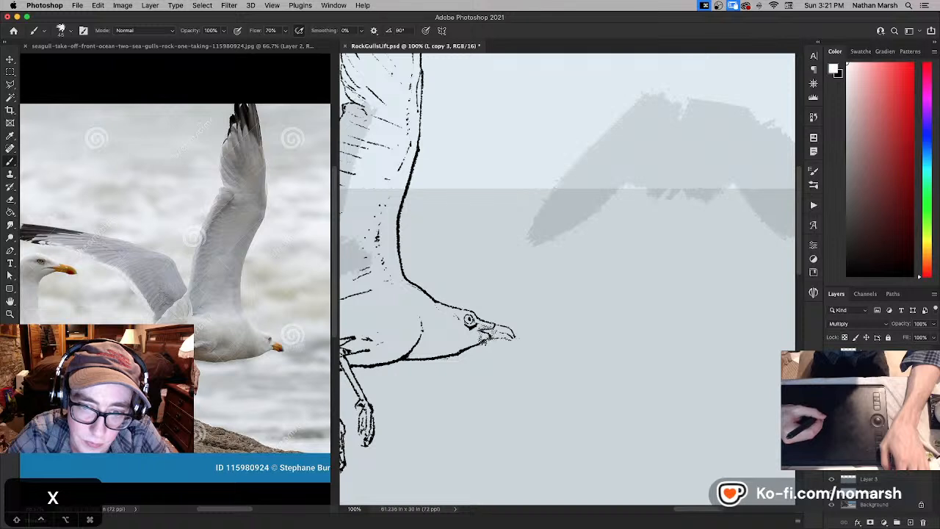
key(x)
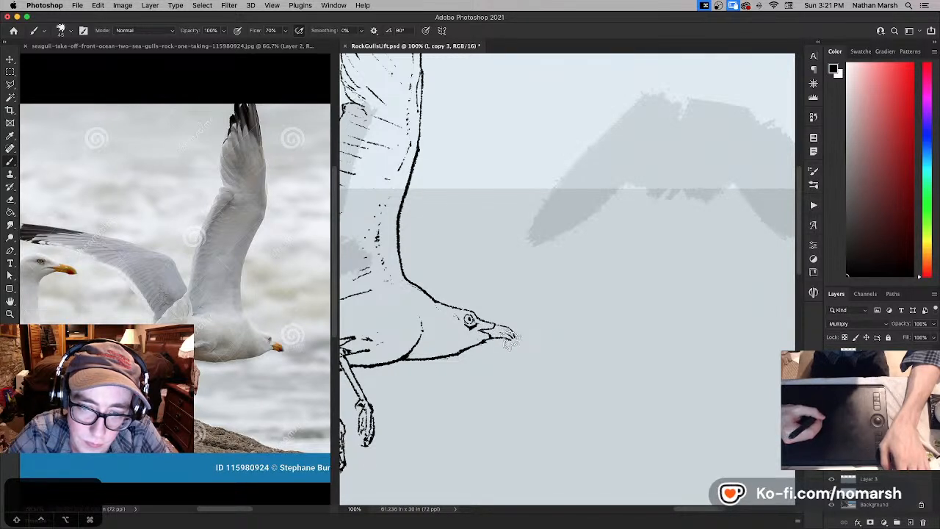
key(x)
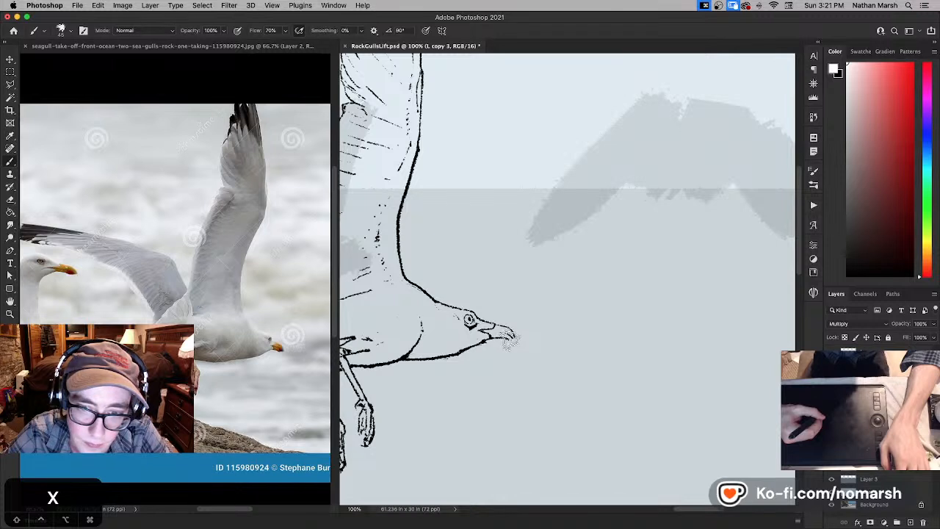
key(x)
key(x)
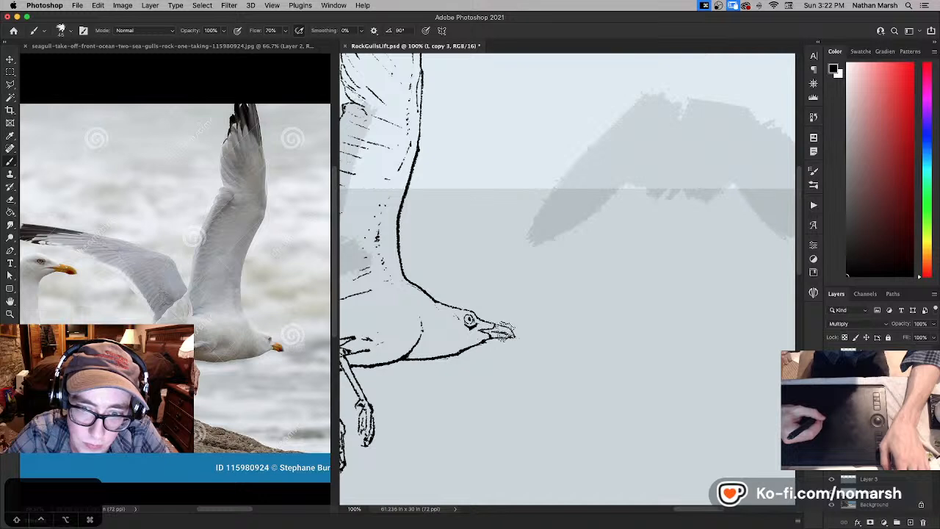
drag(504, 326, 514, 337)
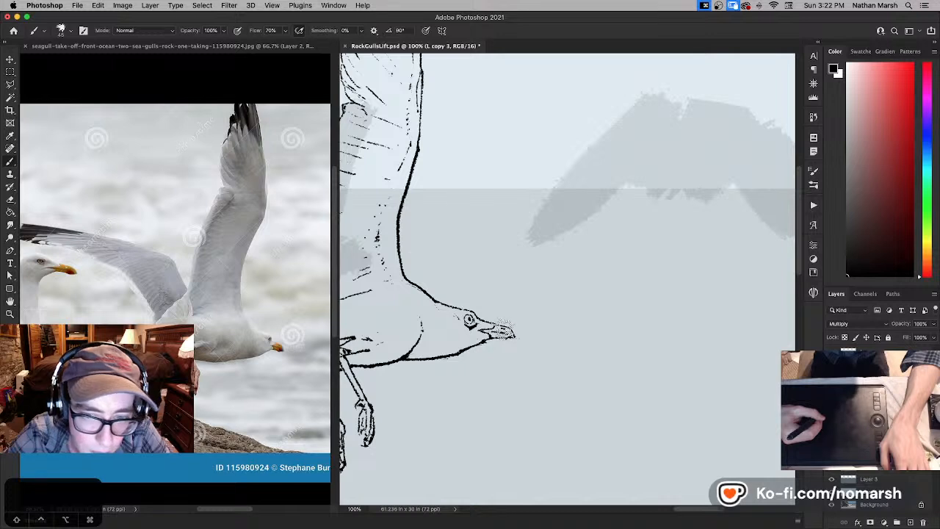
key(x)
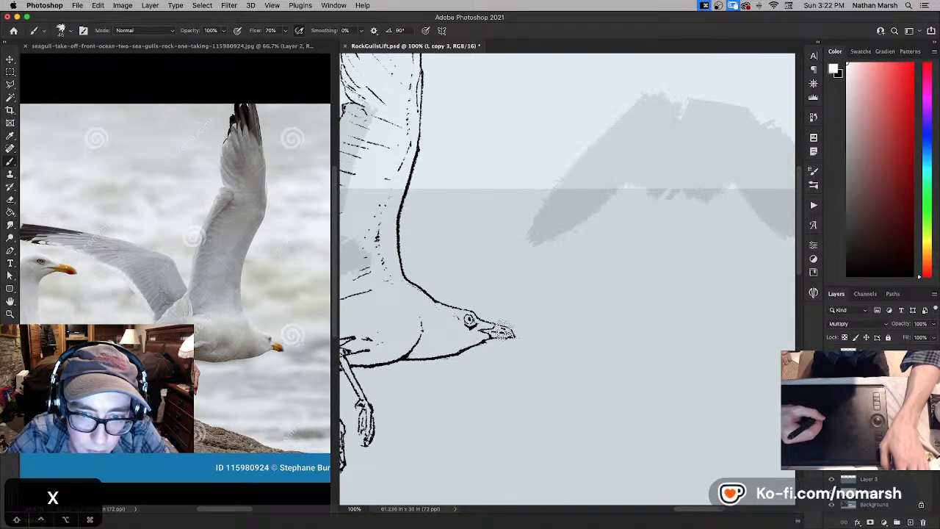
key(x)
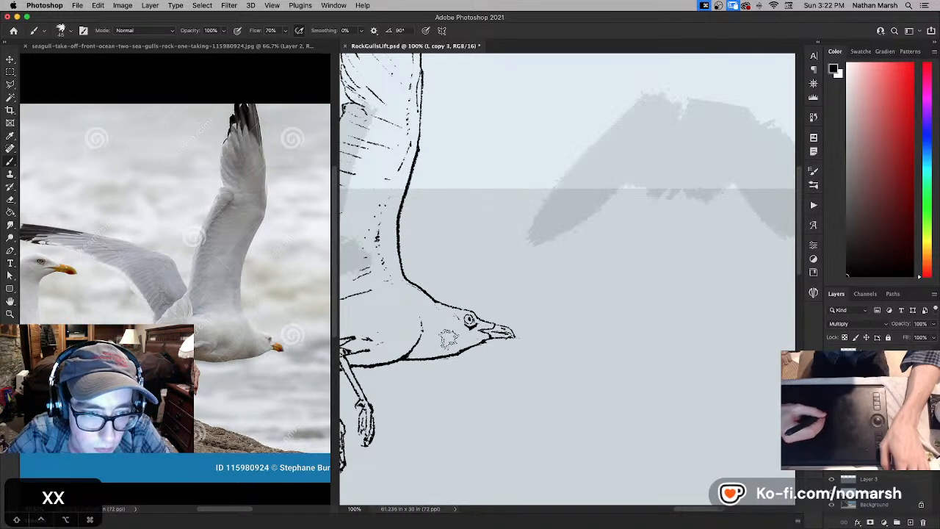
- Examine the corrected gull within the whole cliff-and-sea composition, fitted to the full screen
key(f)
key(f)
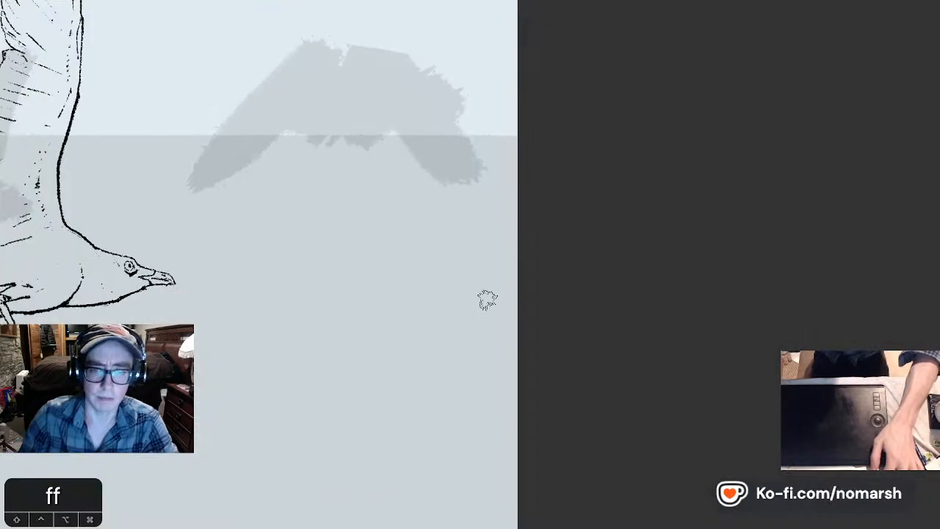
key(f)
key(f)
key(super+0)
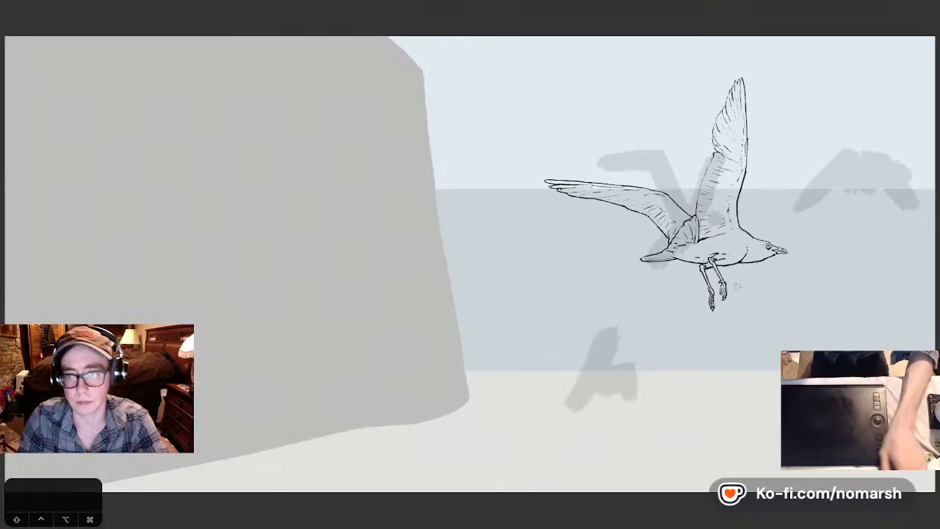
key(b)
key(v)
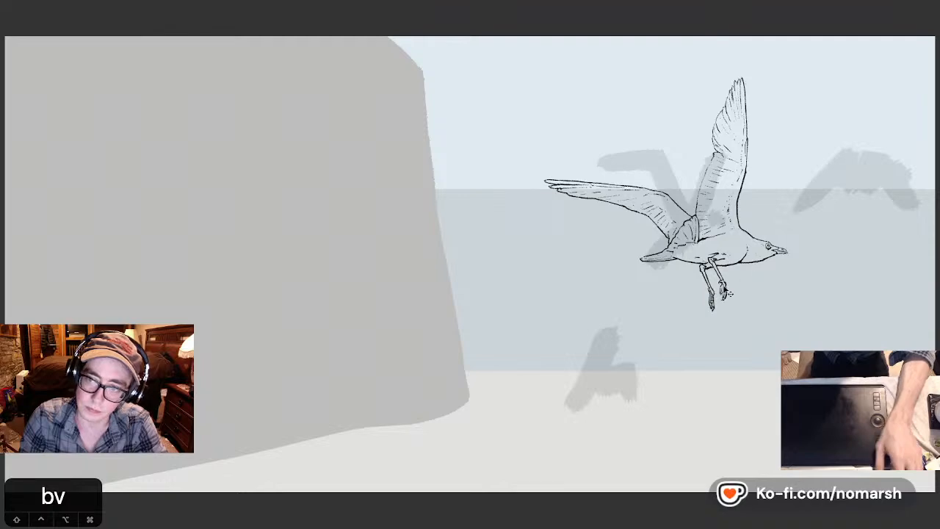
- Delete the spare hidden line-art layers and group the gull's line art with a new layer
key(Tab)
drag(759, 309, 737, 277)
key(space)
drag(723, 333, 615, 367)
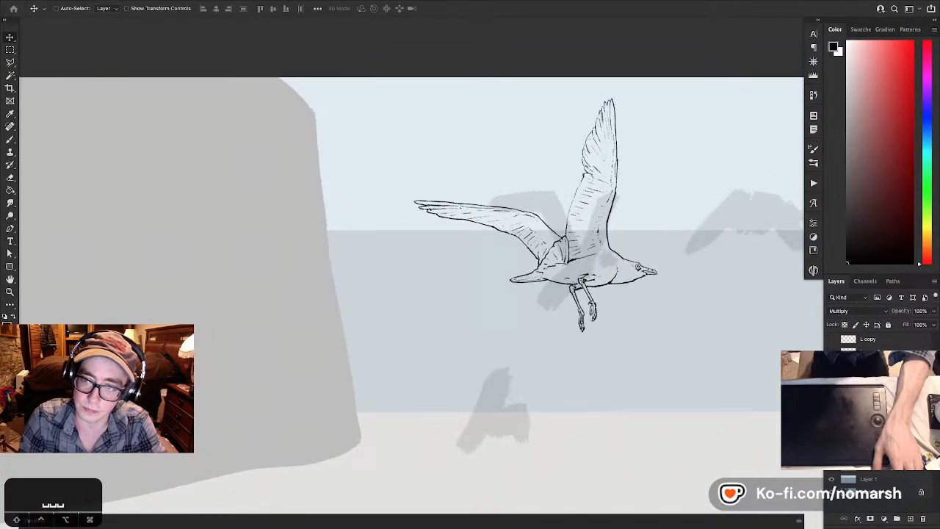
click(914, 520)
key(BackSpace)
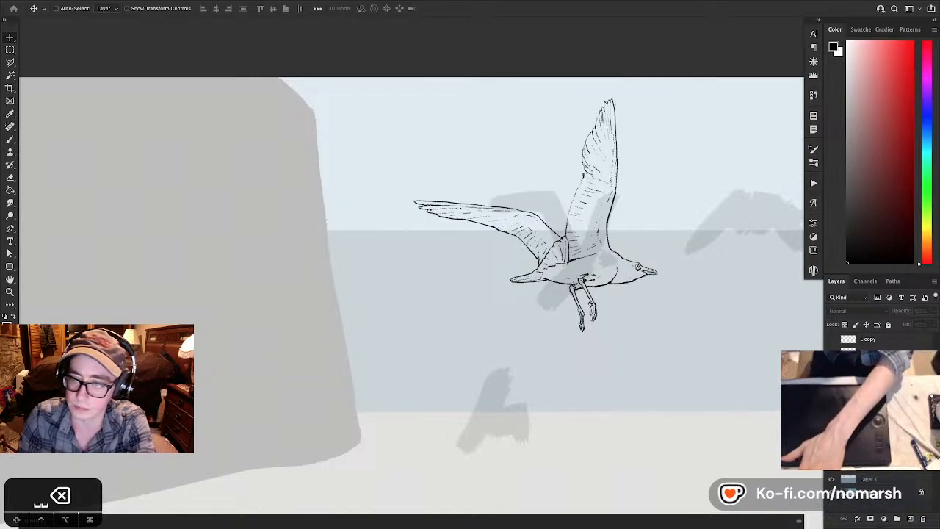
key(BackSpace)
key(BackSpace)
key(BackSpace)
key(BackSpace)
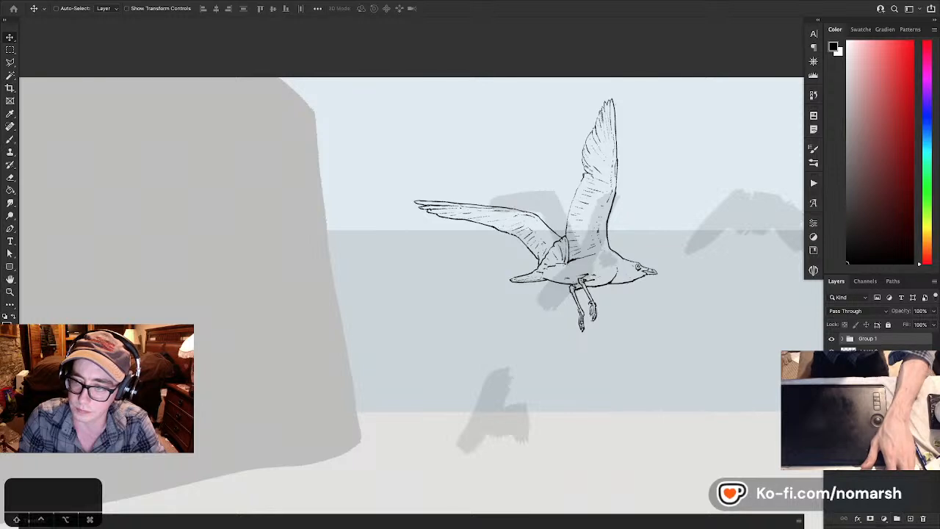
- Name the new group "gull 1" and rename the line-art layer inside it "L"
double_click(870, 340)
text(gu)
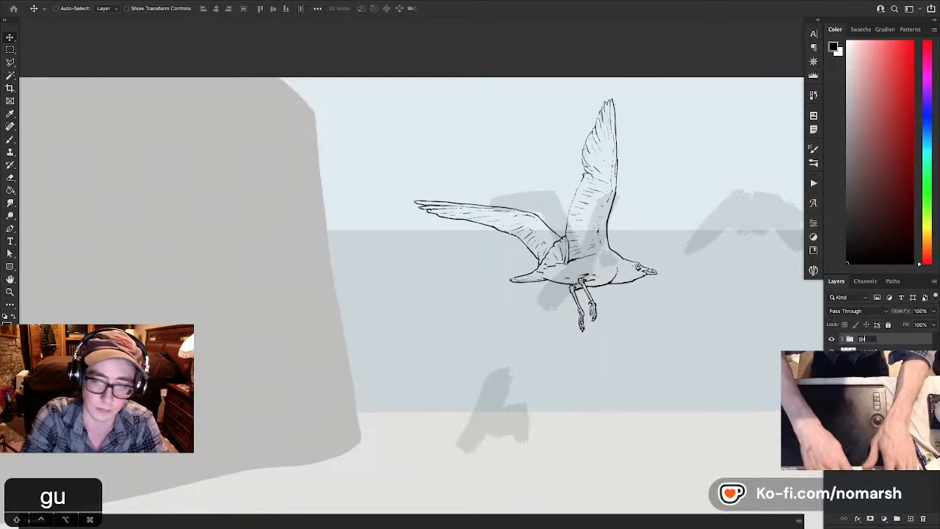
text(ll 1)
key(Return)
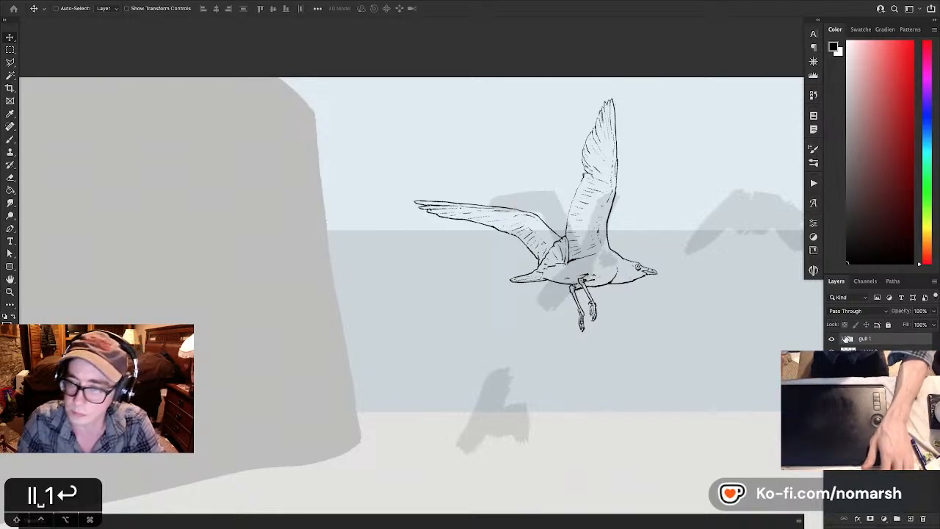
click(833, 352)
click(832, 353)
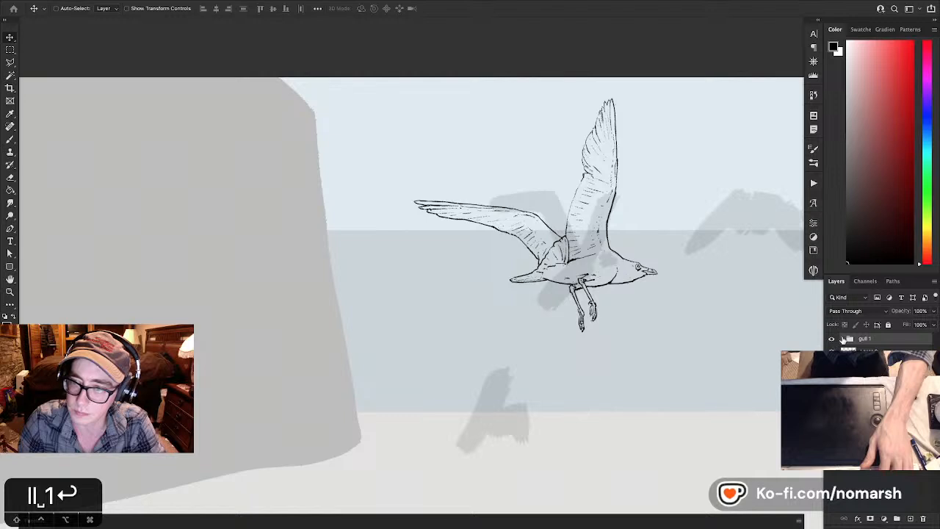
click(843, 338)
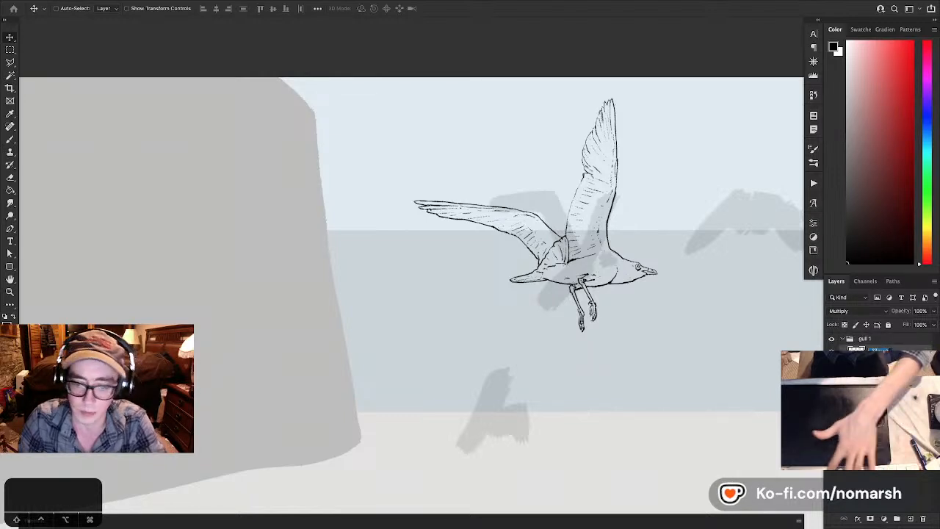
text(L)
- Select the Normal-mode layer below the line art in the gull group and choose a bright magenta foreground colour
click(879, 365)
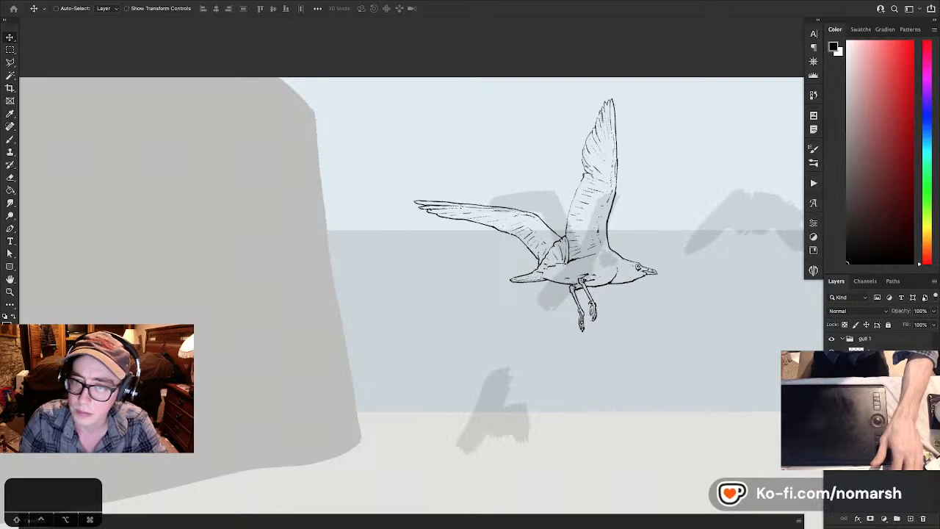
click(922, 87)
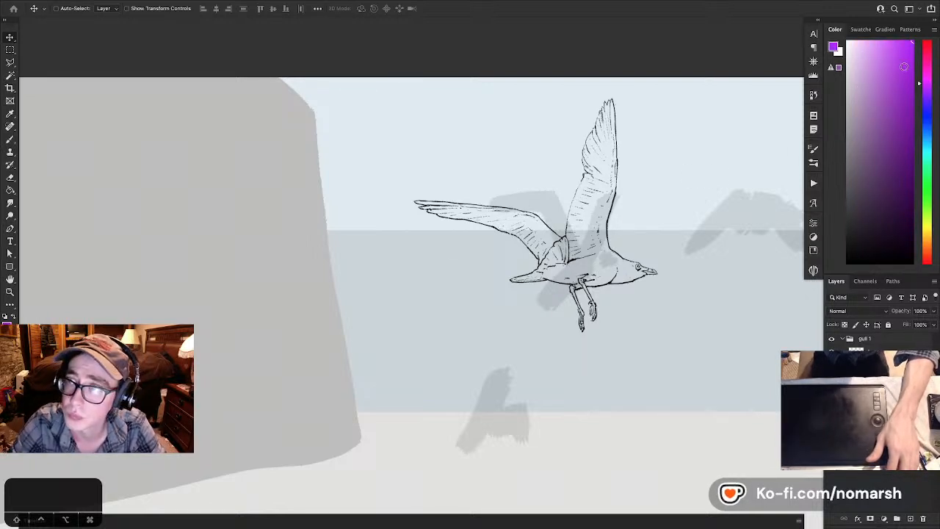
click(927, 69)
drag(925, 71, 926, 76)
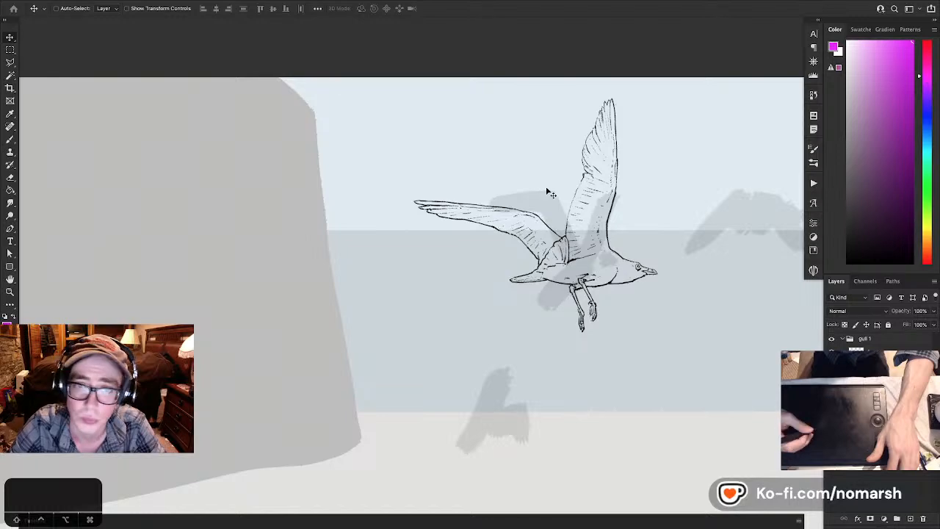
- Set the Brush tool to 90% flow and reduce its size to 35 for filling the gull
key(b)
key(super+equal)
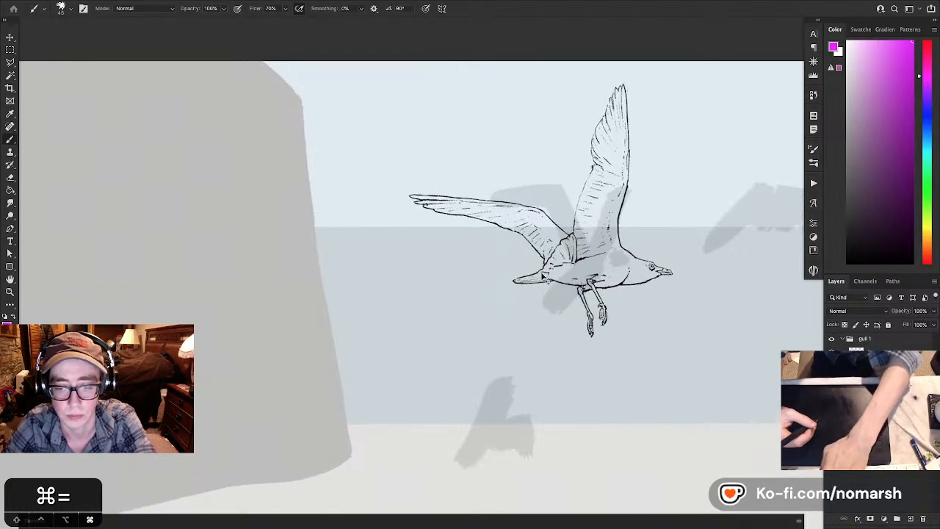
key(super+equal)
drag(576, 236, 433, 332)
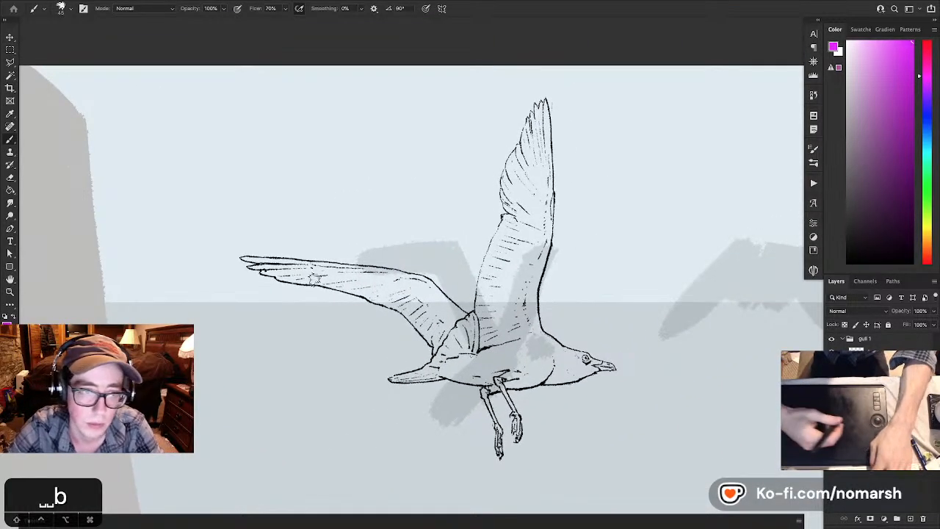
key(9)
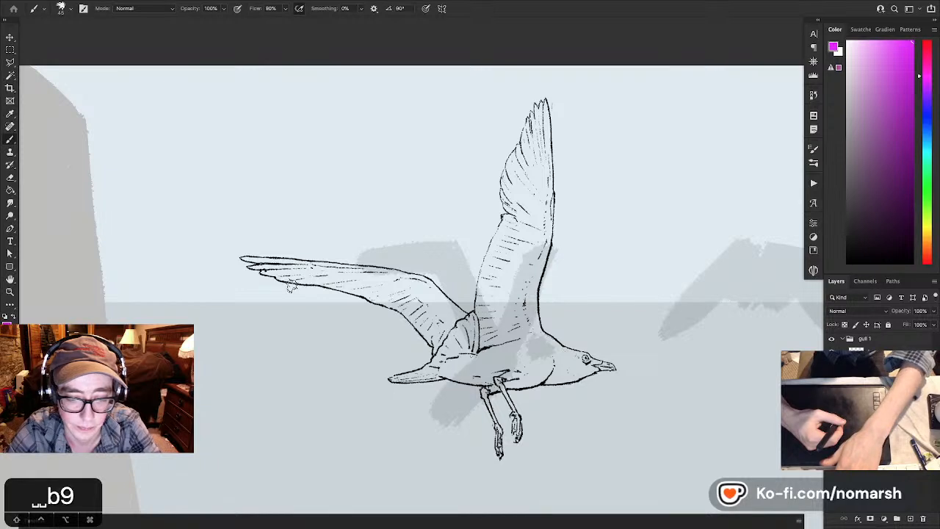
key(bracketleft)
key(bracketleft)
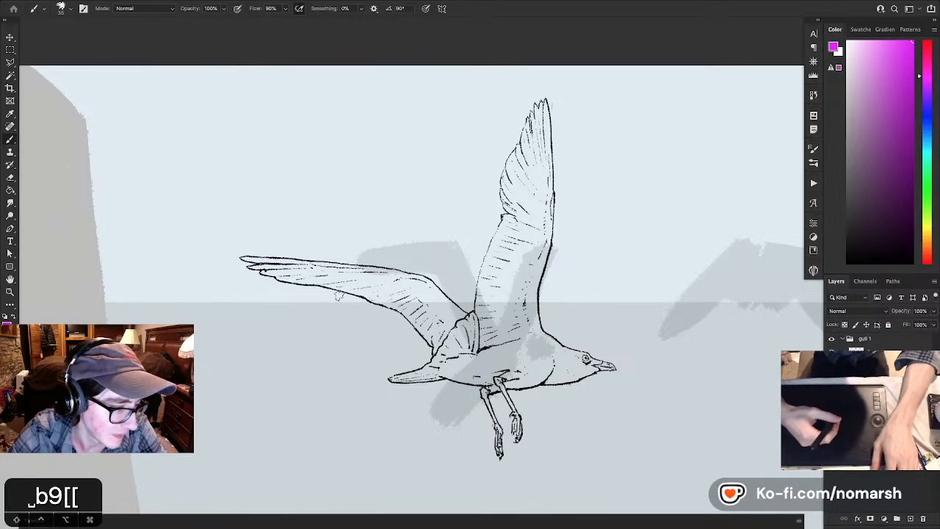
- Paint a magenta band inside the far wing's leading edge from its tip to the shoulder
drag(325, 314, 370, 326)
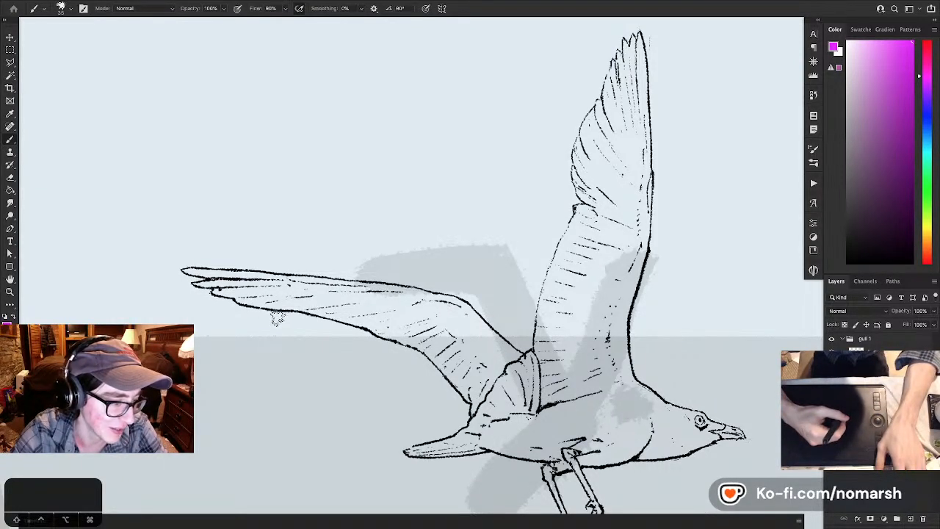
drag(227, 318, 299, 314)
mouse_move(260, 265)
mouse_down()
mouse_move(523, 292)
mouse_move(401, 270)
mouse_move(472, 325)
mouse_up()
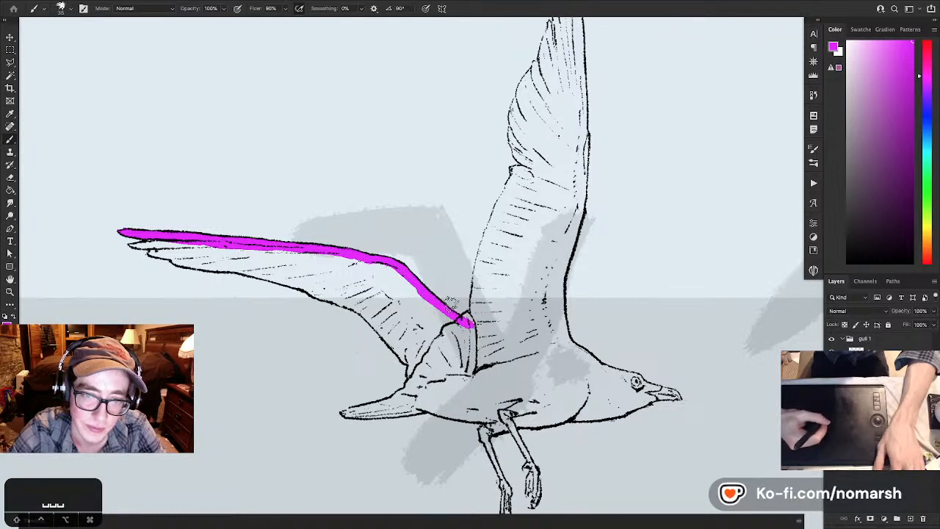
key(e)
key(b)
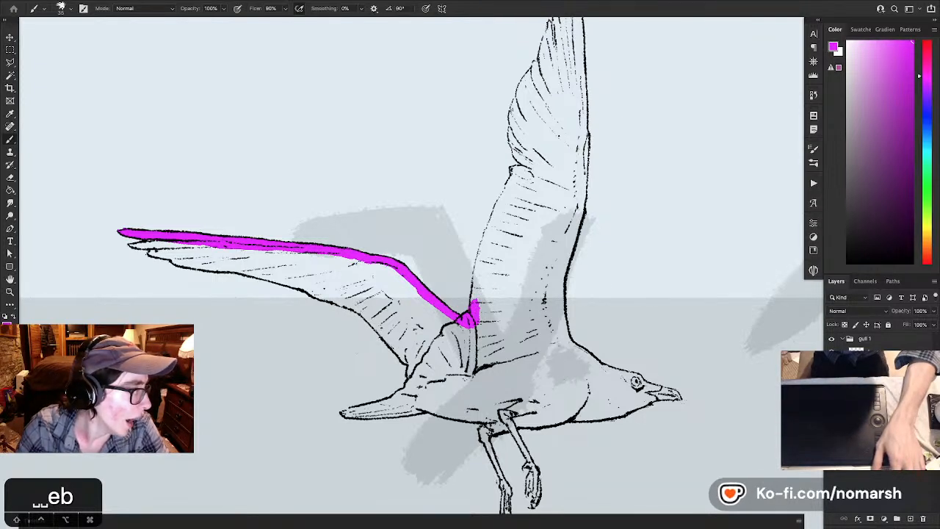
key(Tab)
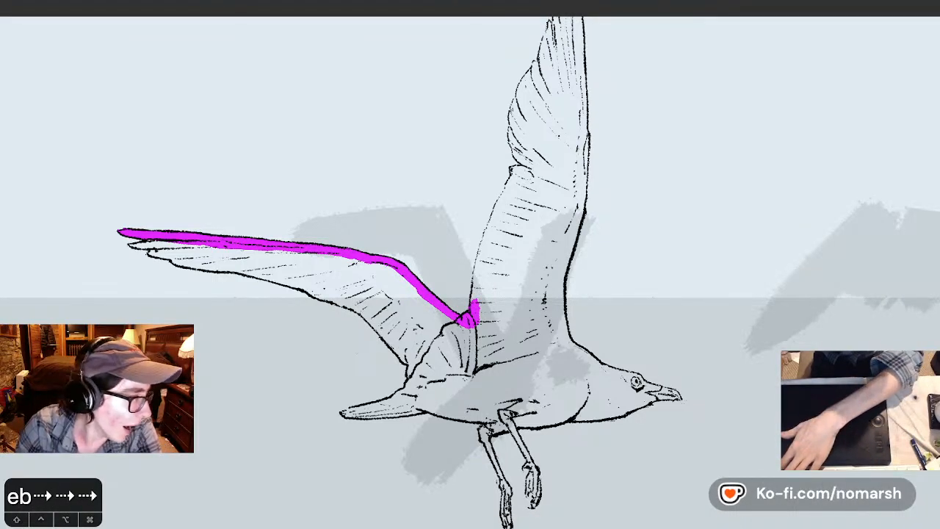
key(Right)
key(Right)
key(Right)
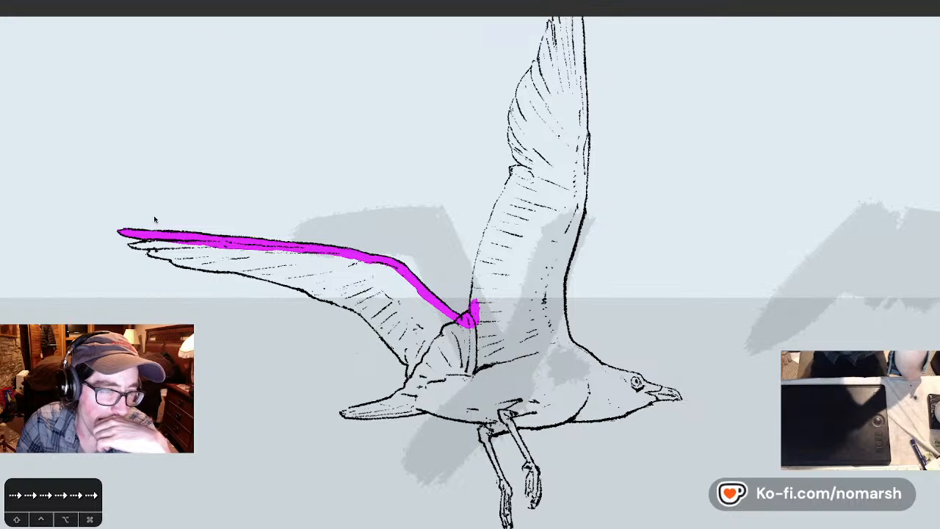
key(Tab)
- Fill the separate feather tips at the end of the far wing with magenta and reduce the eraser size
key(b)
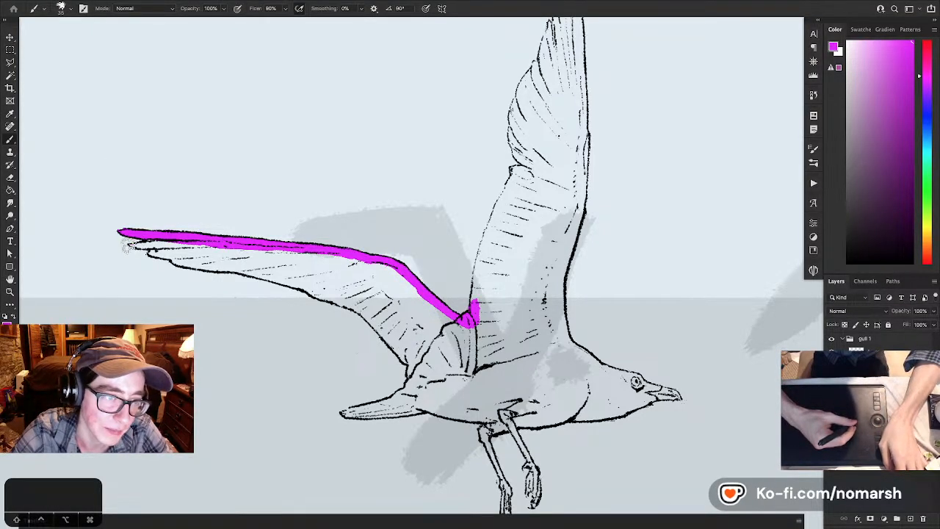
drag(136, 249, 160, 246)
key(e)
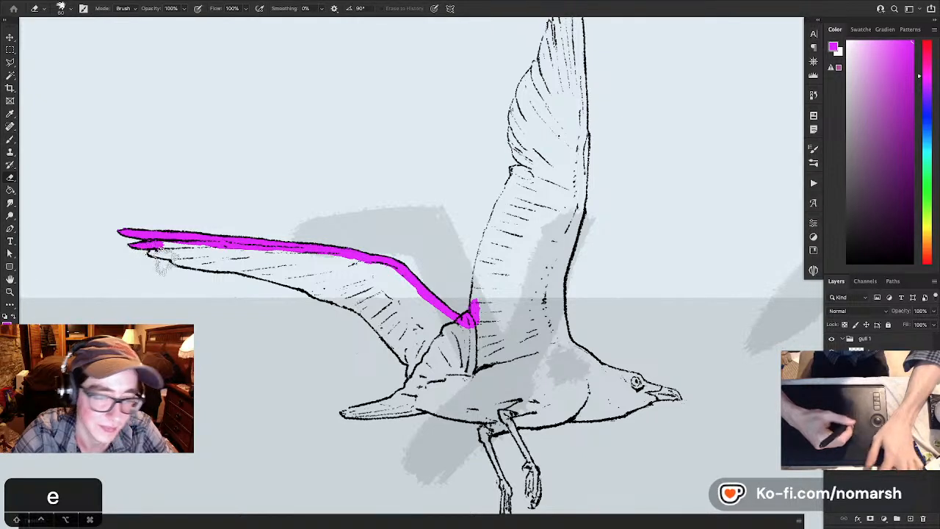
key(bracketleft)
key(bracketleft)
key(bracketleft)
key(b)
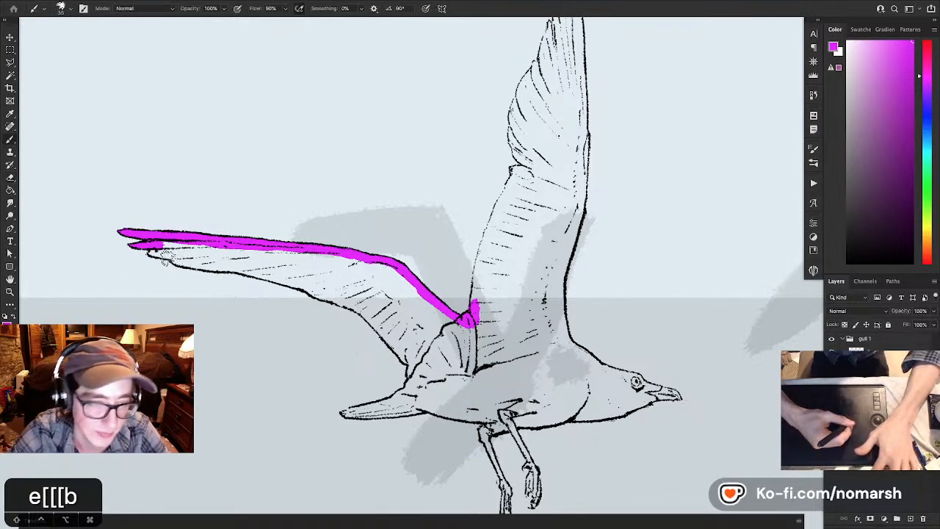
drag(147, 253, 180, 254)
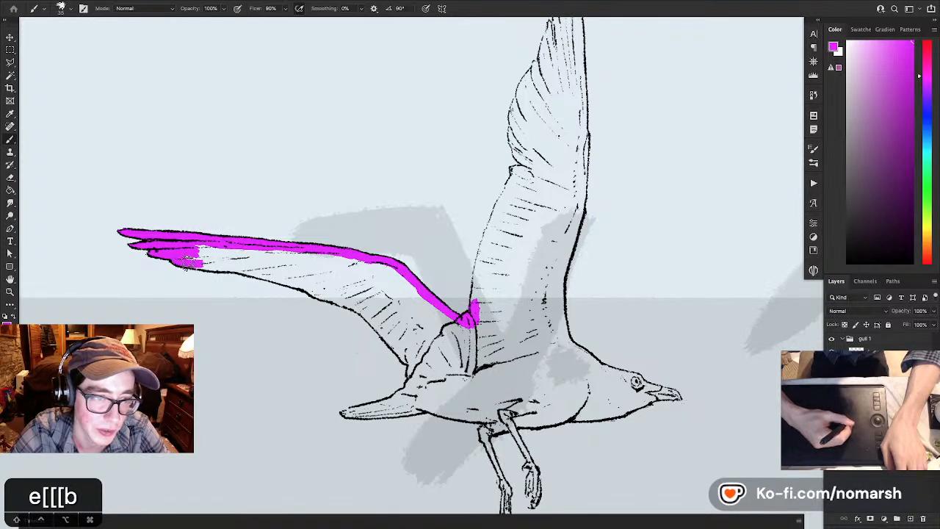
- Paint magenta along the far wing's trailing edge from the feather tips to the body, undoing one stroke
drag(237, 271, 340, 299)
key(e)
key(b)
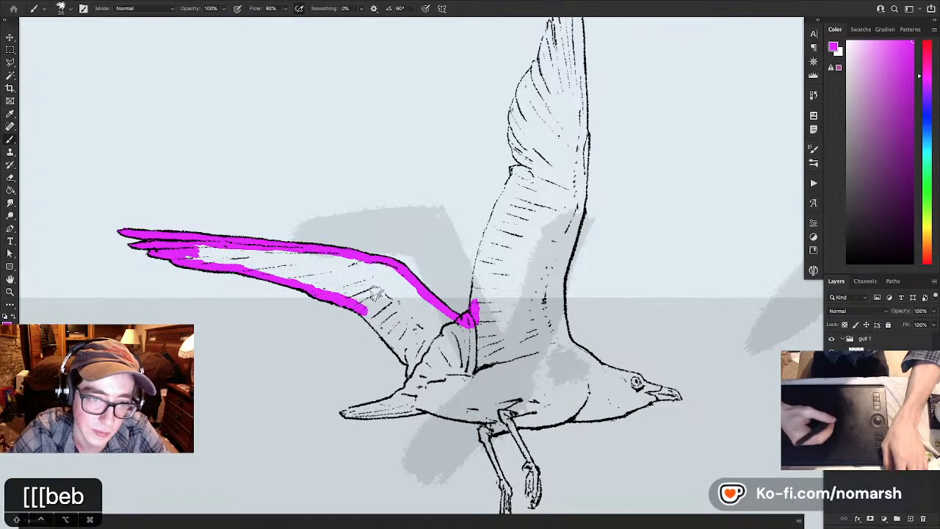
key(super+z)
drag(360, 312, 379, 328)
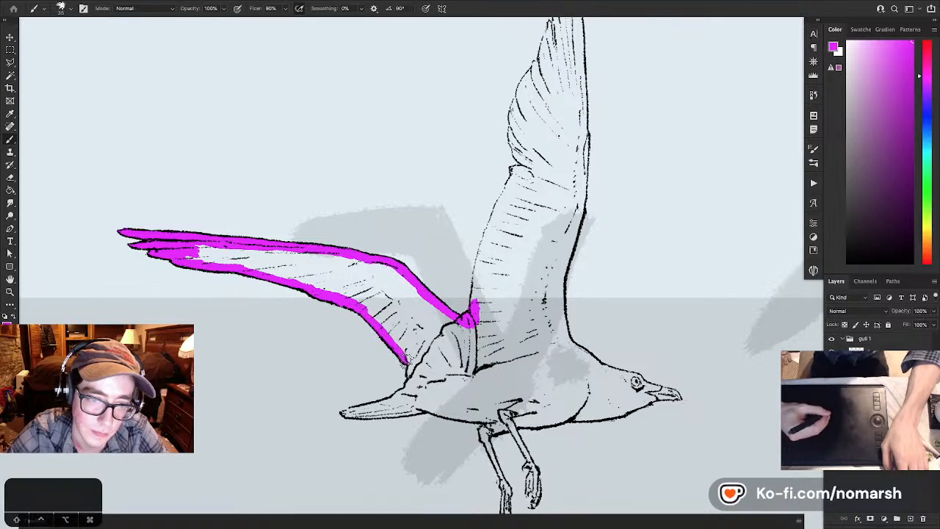
- Paint magenta down the gull's rump and fill the tail and its base up to the line art
drag(408, 364, 408, 390)
key(e)
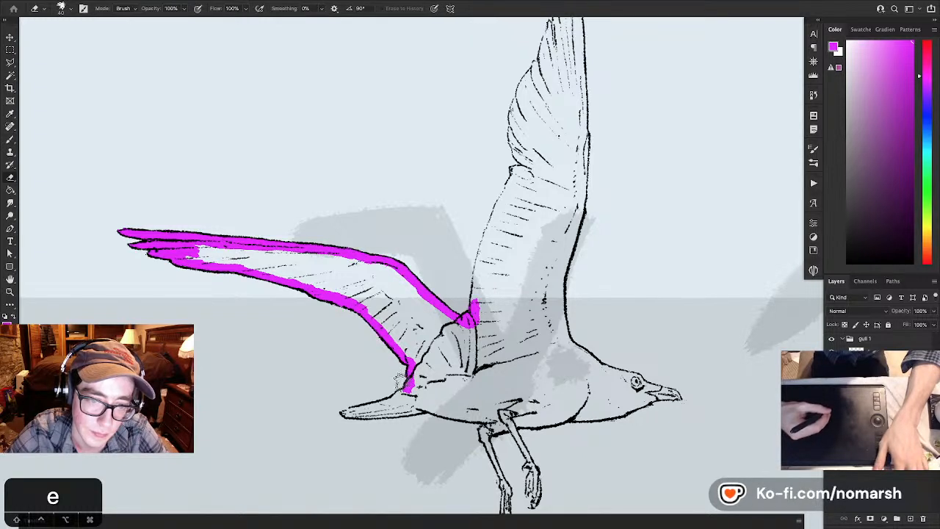
key(b)
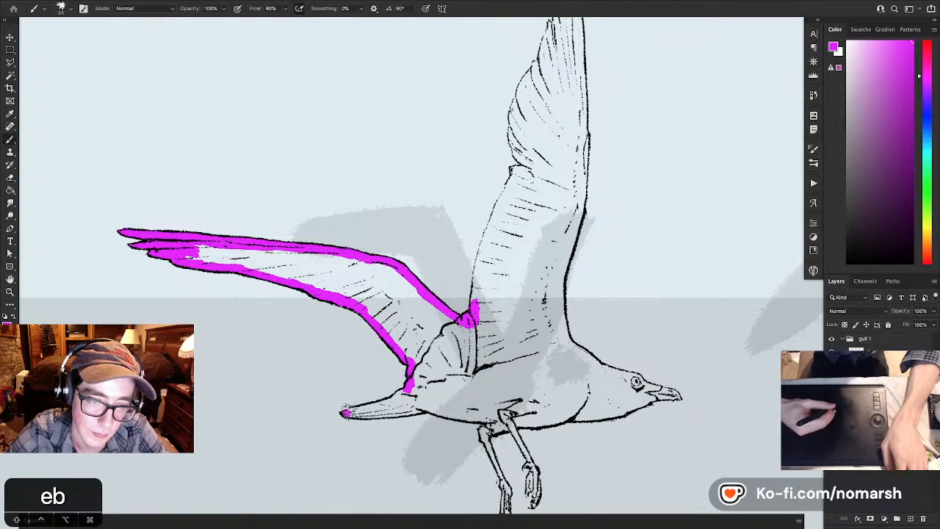
drag(378, 404, 401, 397)
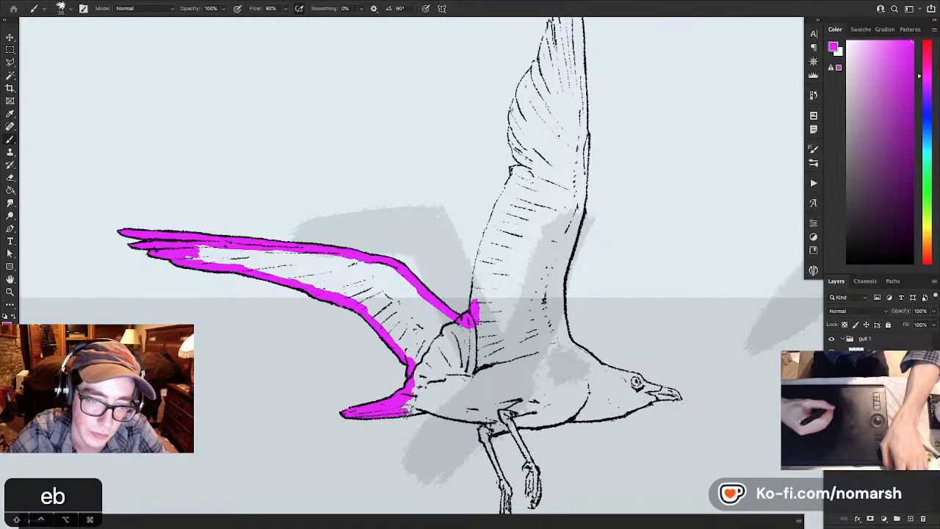
mouse_move(397, 413)
mouse_down()
mouse_move(437, 407)
mouse_move(401, 404)
mouse_move(416, 390)
mouse_move(414, 359)
mouse_move(413, 394)
mouse_move(294, 304)
mouse_up()
key(space)
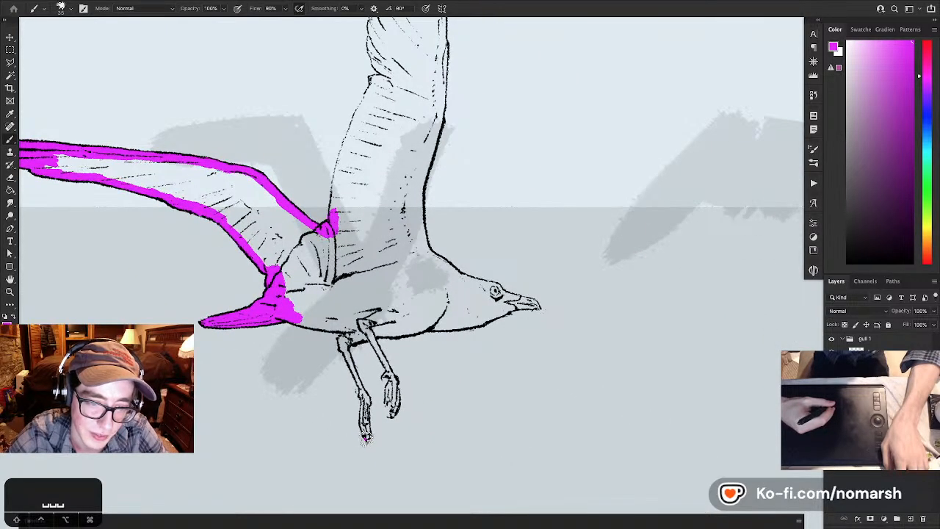
- Fill the gull's rear foot and leg with magenta and paint the belly edge between the tail and legs
drag(366, 439, 368, 395)
key(e)
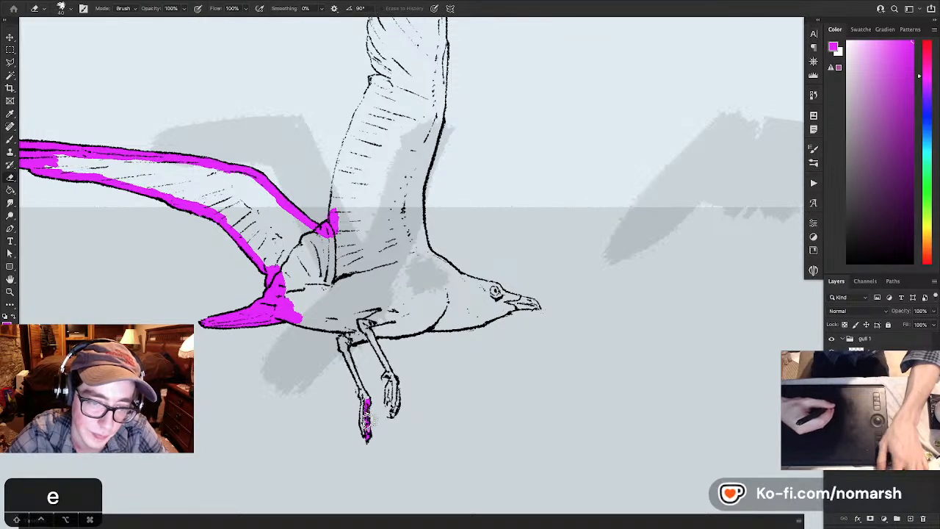
key(b)
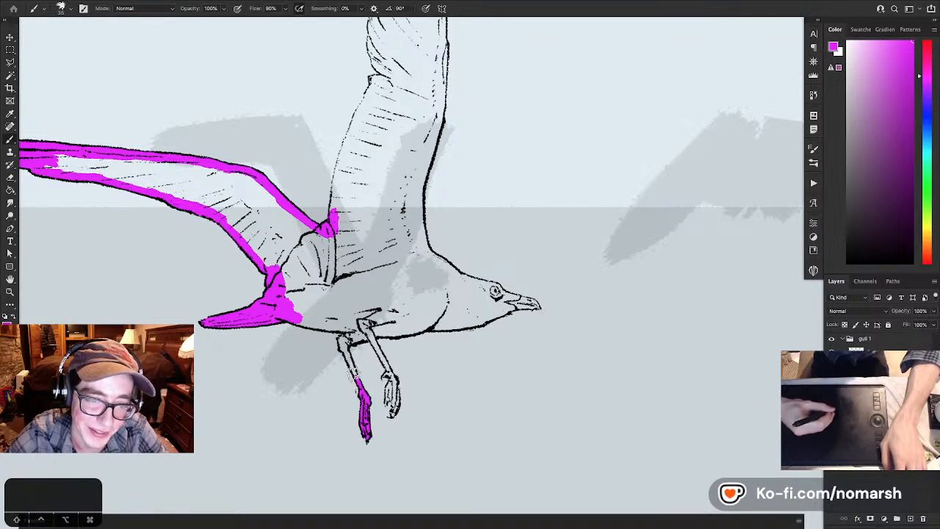
drag(354, 374, 344, 342)
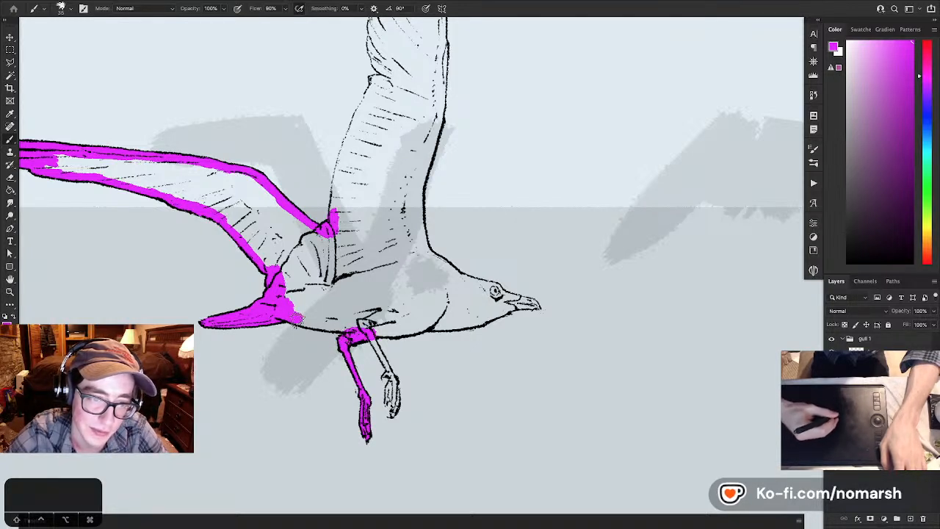
drag(292, 324, 368, 334)
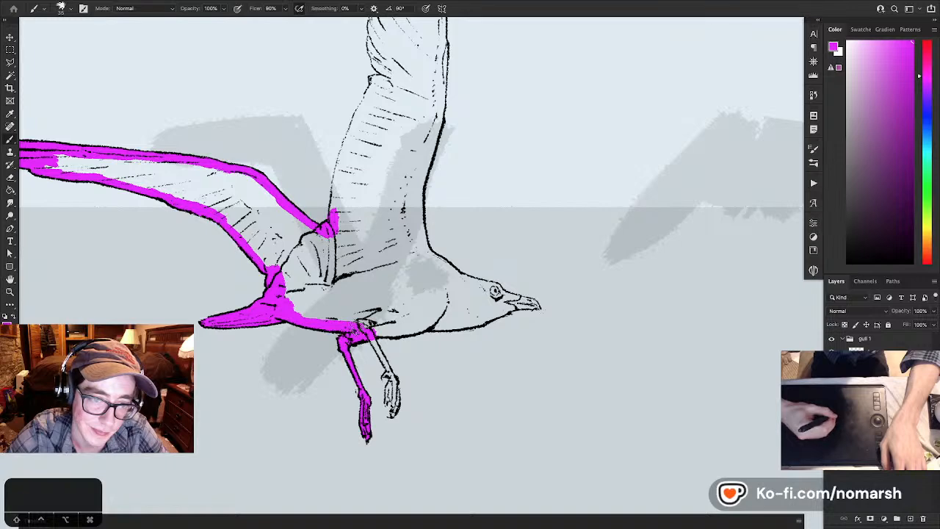
- Fill the gull's front foot and leg with magenta, redoing one toe stroke and cleaning up the edges
drag(407, 377, 390, 350)
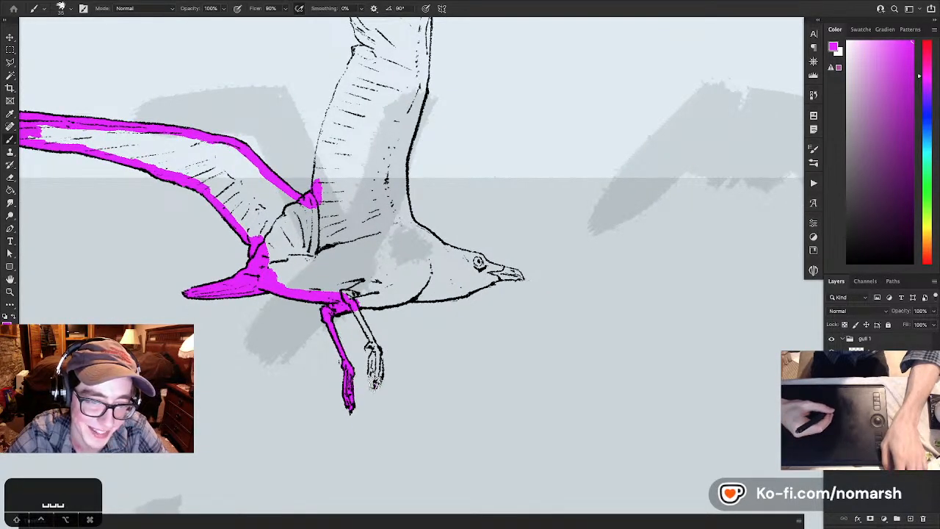
mouse_move(375, 384)
mouse_down()
mouse_move(374, 349)
mouse_move(371, 373)
mouse_up()
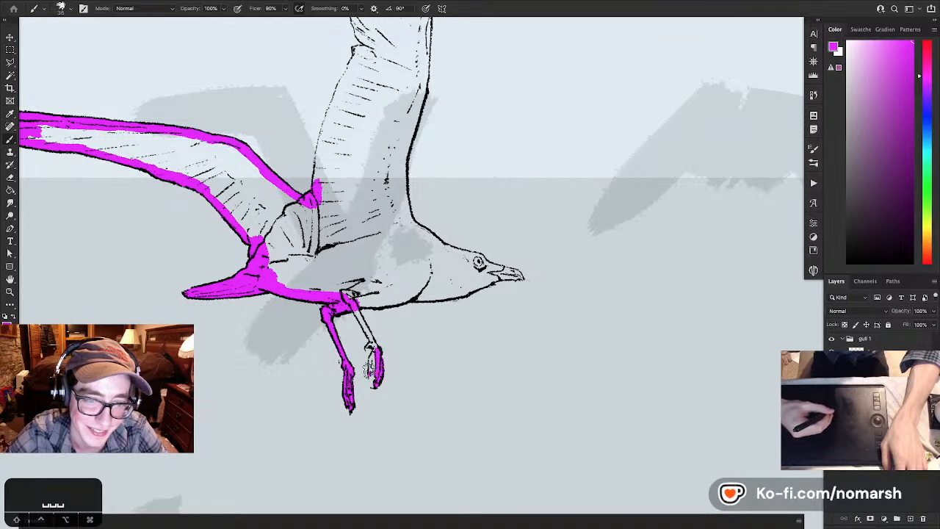
key(super+z)
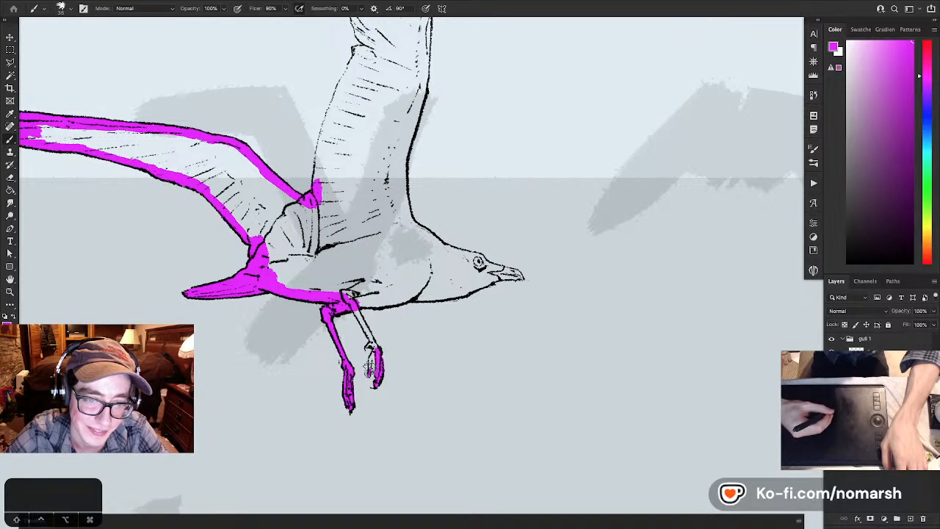
drag(369, 365, 371, 349)
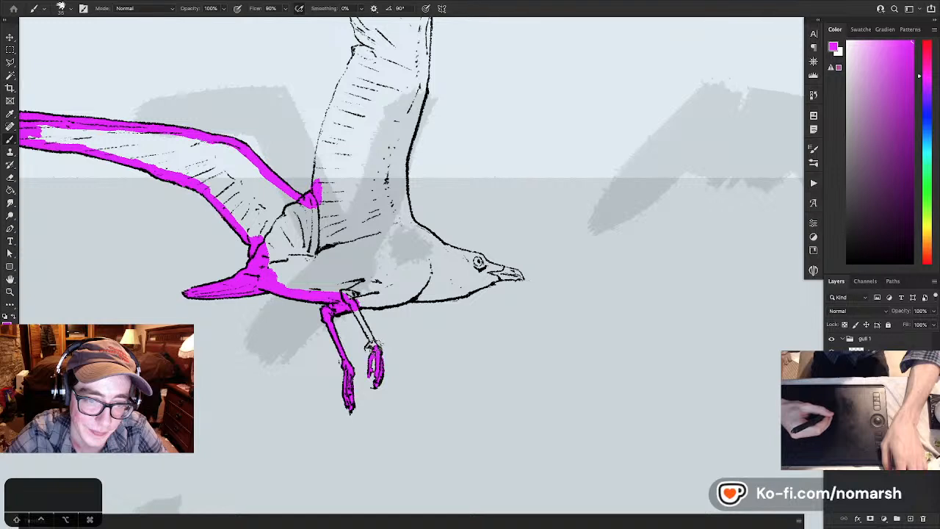
key(e)
key(b)
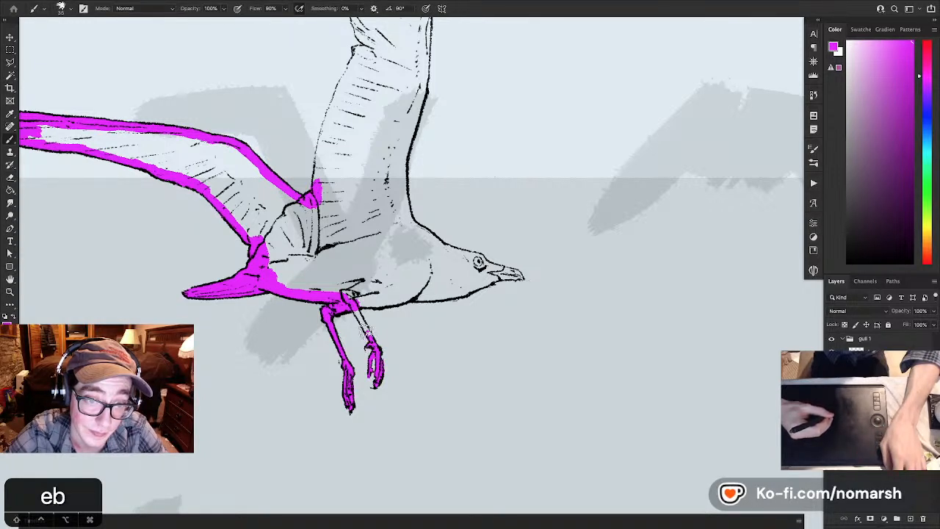
key(e)
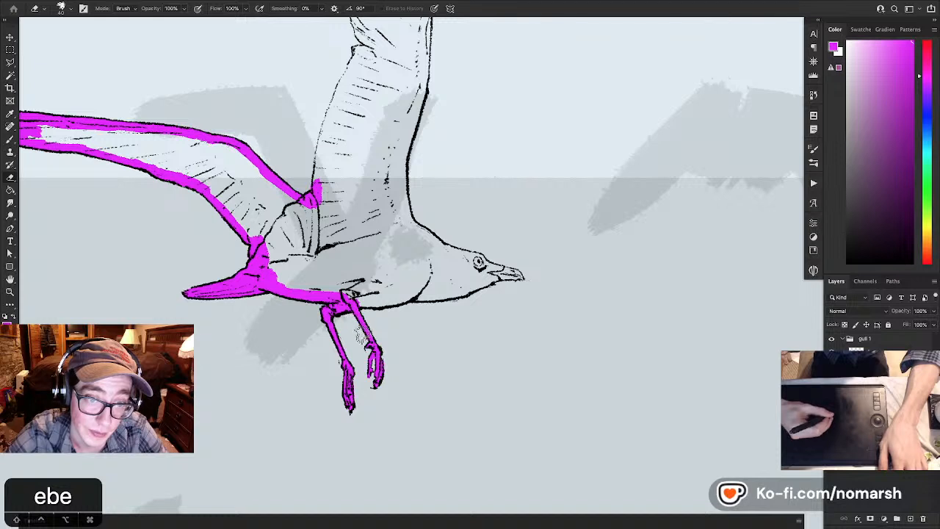
- Paint a magenta band along the gull's underside from the front leg to the lower beak
key(b)
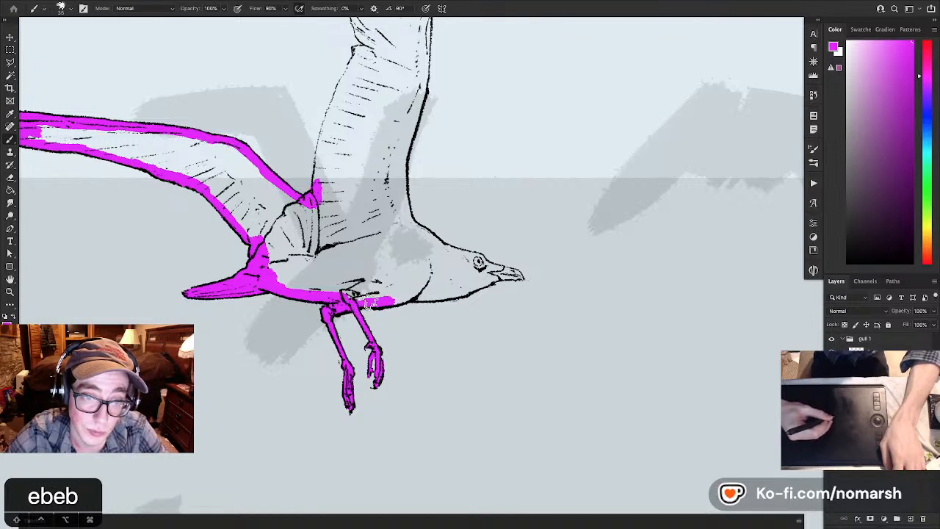
mouse_move(409, 296)
mouse_down()
mouse_move(460, 293)
mouse_move(498, 277)
mouse_move(403, 315)
mouse_up()
key(space)
key(e)
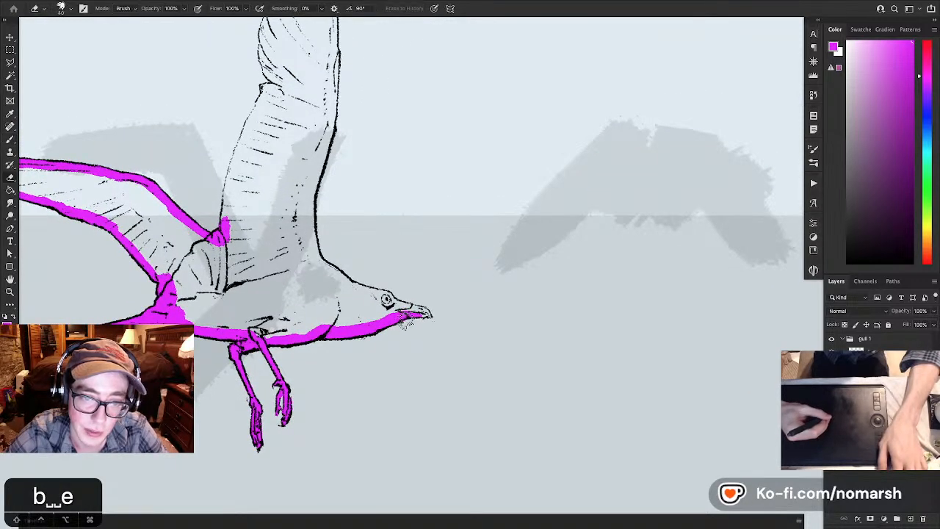
- Fill the beak and eye with magenta and paint a band along the crown and nape to the wing base
key(b)
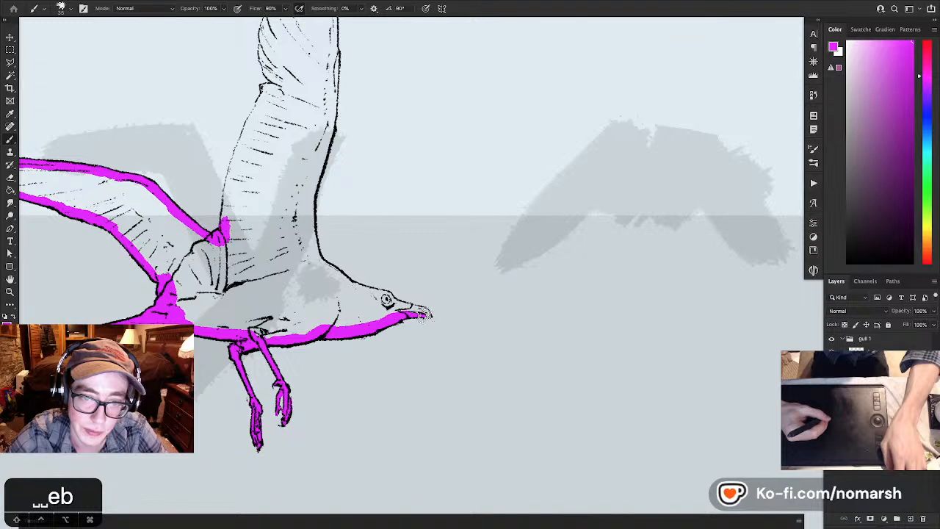
drag(428, 315, 424, 312)
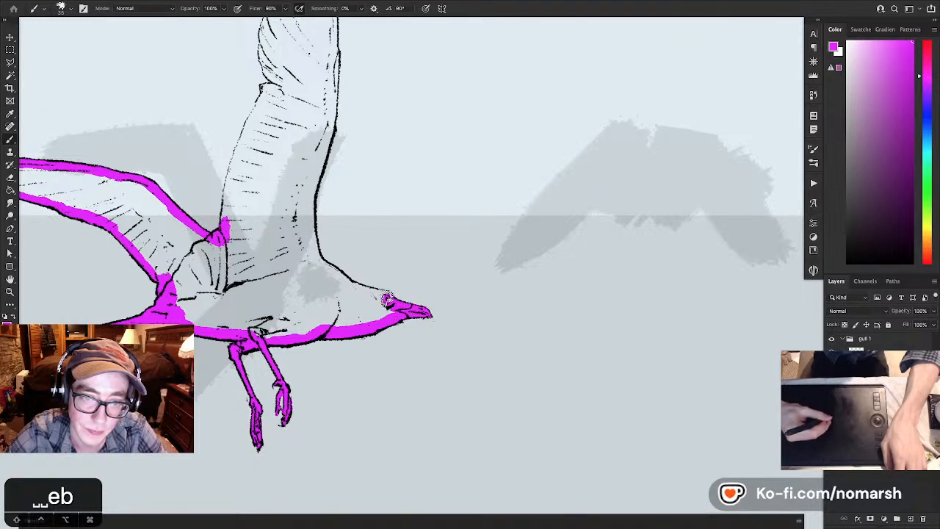
drag(380, 295, 315, 265)
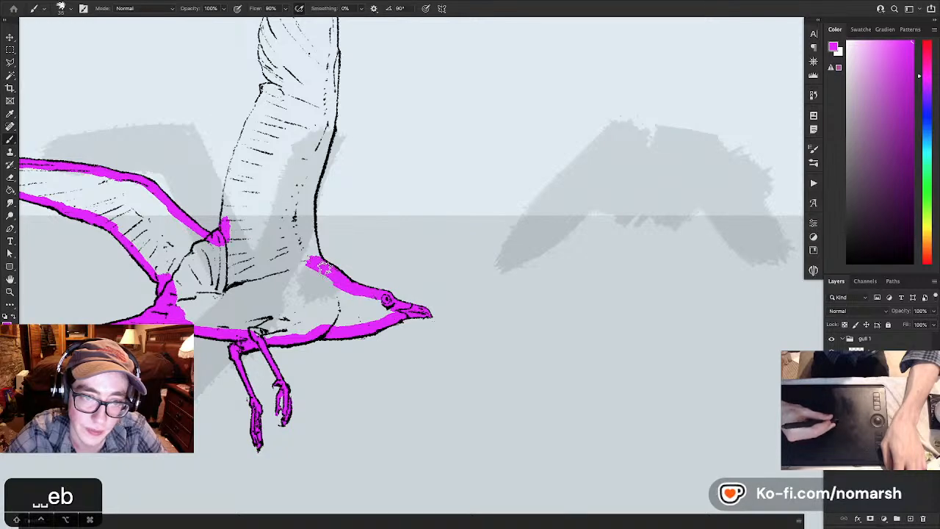
- Paint a magenta band inside the near wing's trailing edge from the body up to the notch
key(space)
drag(370, 251, 418, 327)
mouse_move(276, 302)
mouse_down()
mouse_move(289, 214)
mouse_move(280, 238)
mouse_move(309, 179)
mouse_up()
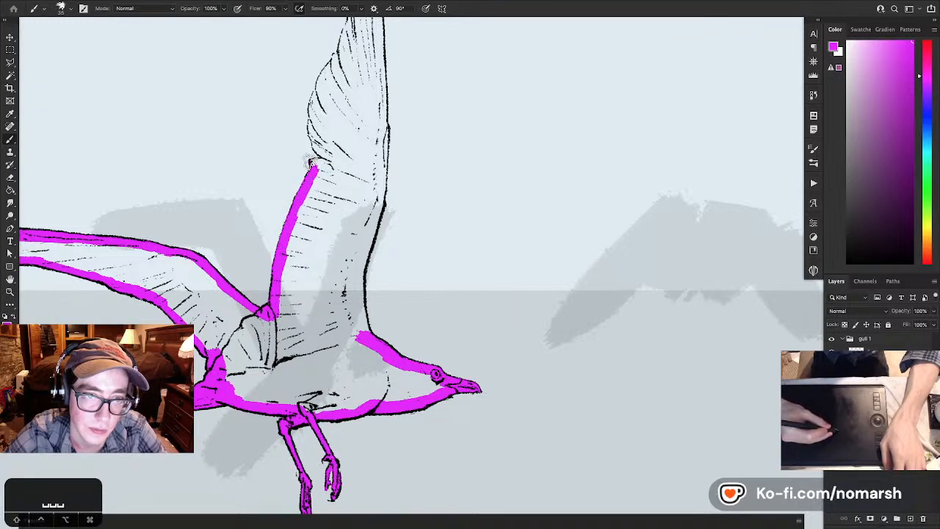
- Paint magenta inside the near wing's outer trailing feathers from the notch up to the small feather tips
key(space)
mouse_move(321, 167)
mouse_down()
mouse_move(382, 237)
mouse_move(347, 252)
mouse_up()
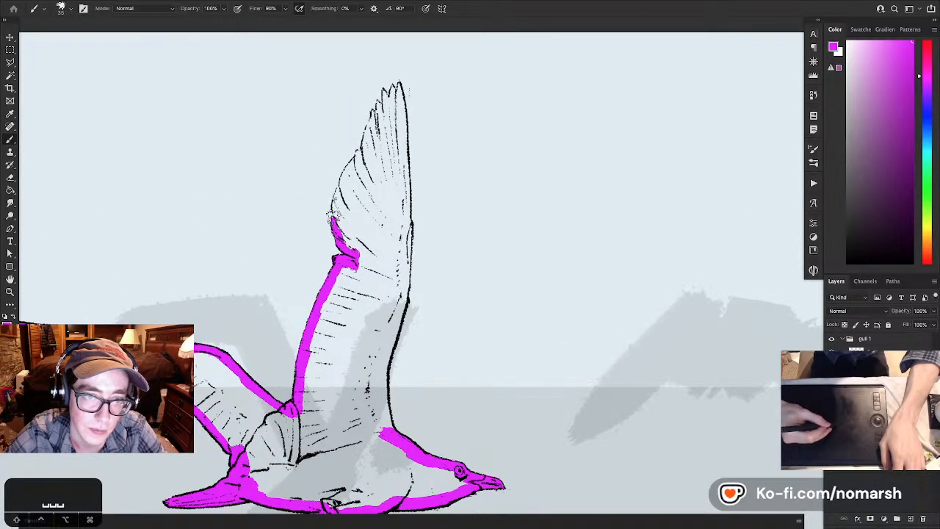
drag(334, 210, 341, 175)
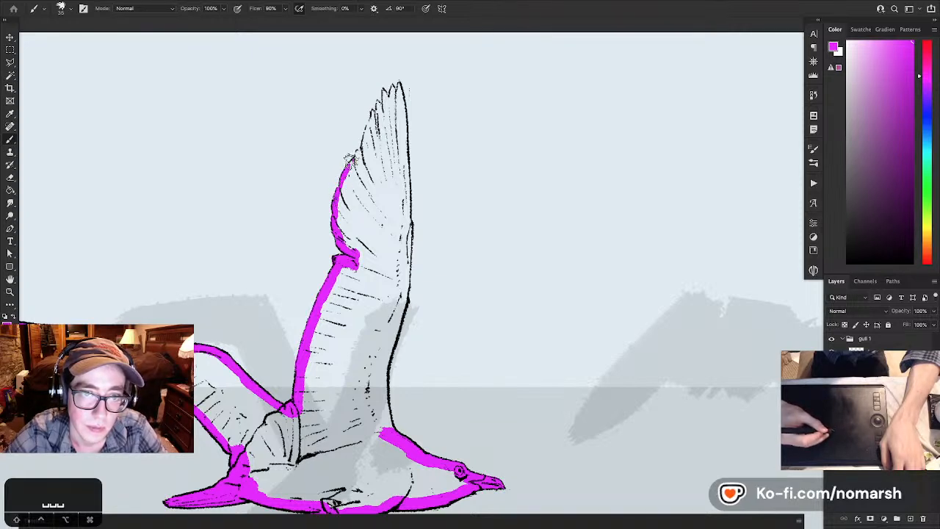
drag(348, 163, 362, 147)
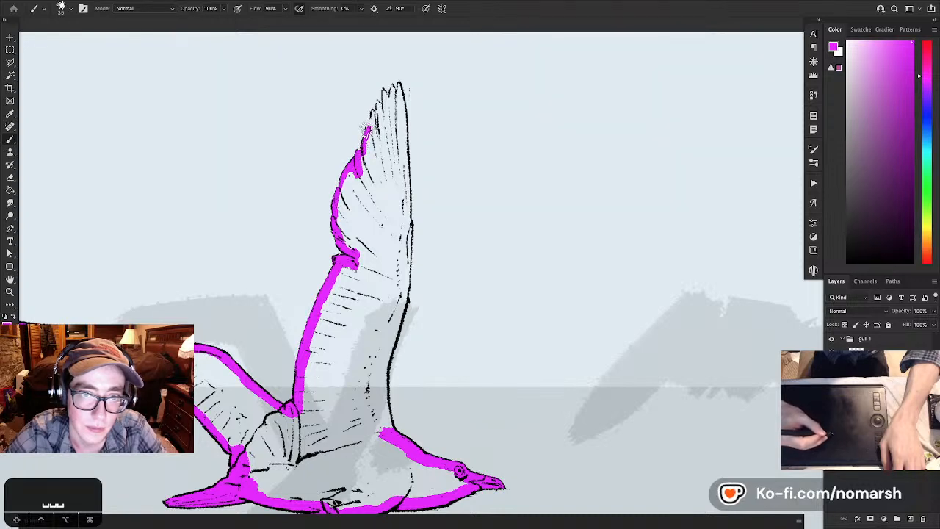
mouse_move(372, 117)
mouse_down()
mouse_move(377, 100)
mouse_move(363, 145)
mouse_up()
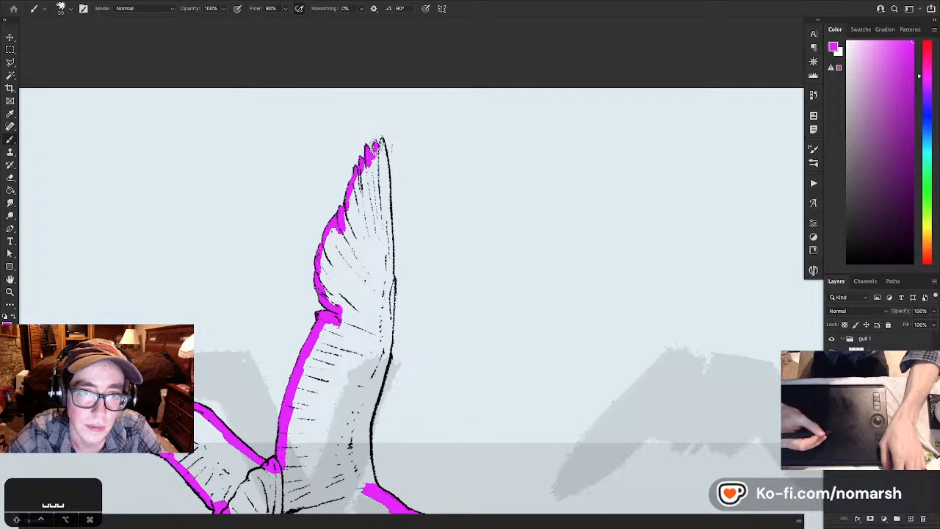
- Fill the near wing's tip with magenta and paint a band down its leading edge to the neck, closing the outline
key(x)
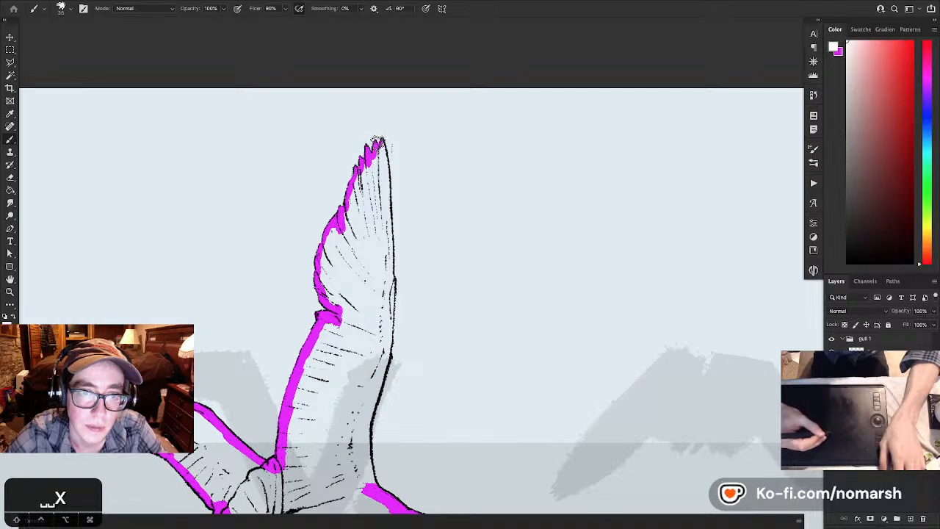
key(x)
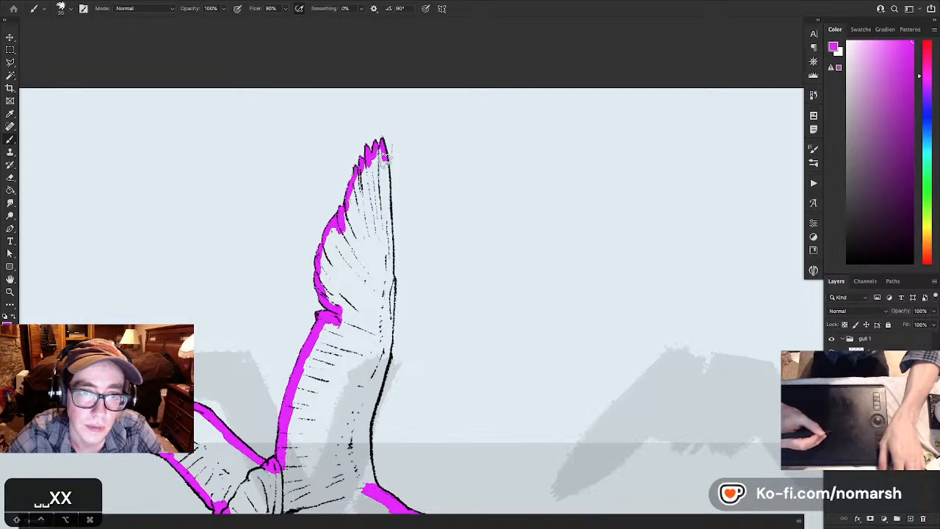
drag(386, 185, 387, 283)
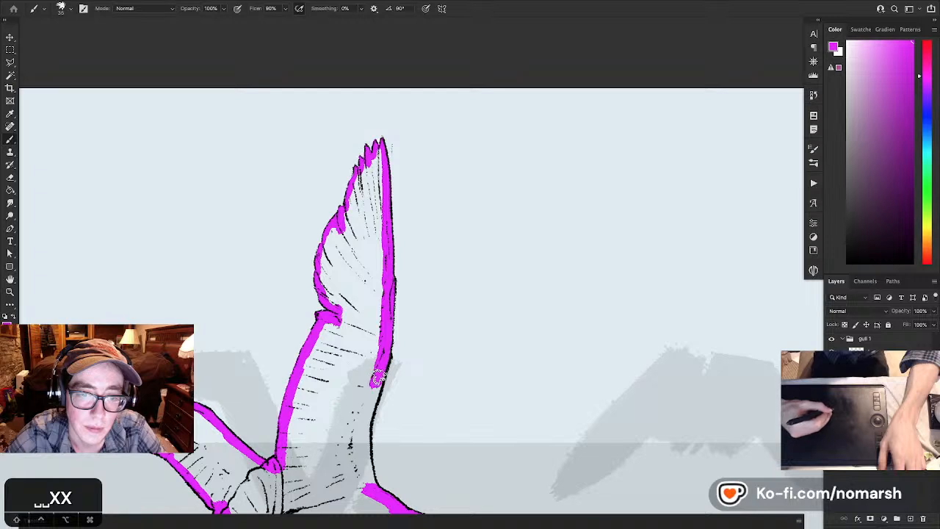
drag(378, 376, 362, 425)
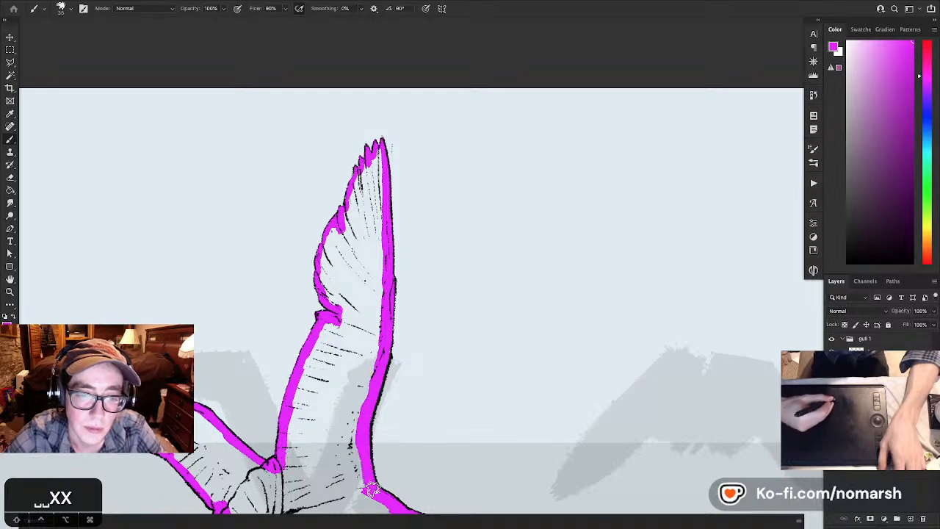
mouse_move(369, 486)
mouse_down()
mouse_move(349, 439)
mouse_move(361, 476)
mouse_move(365, 394)
mouse_up()
- Try to fill the gull's outlined interior with magenta using the Paint Bucket
drag(357, 358, 435, 257)
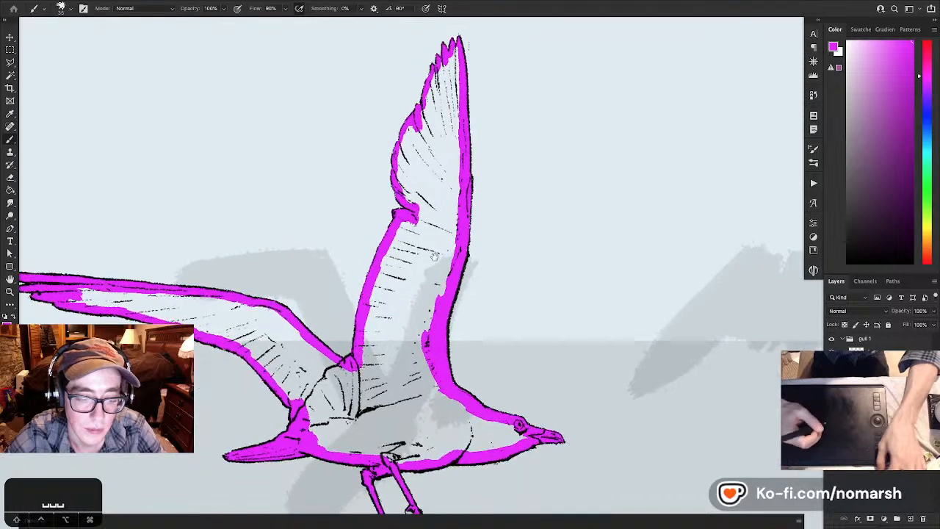
key(g)
click(435, 256)
key(b)
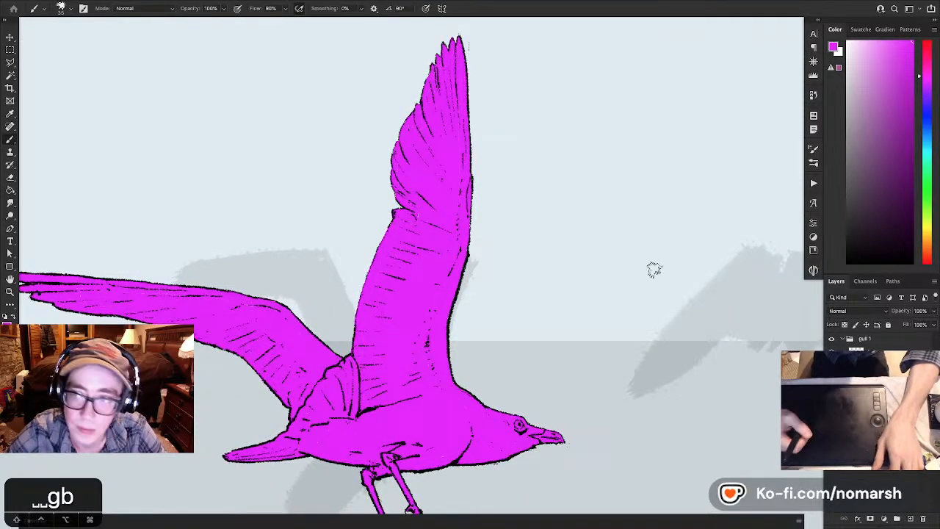
key(super+z)
- Choose a bright turquoise green and fill the gull's interior inside the magenta outline with the Paint Bucket
click(928, 161)
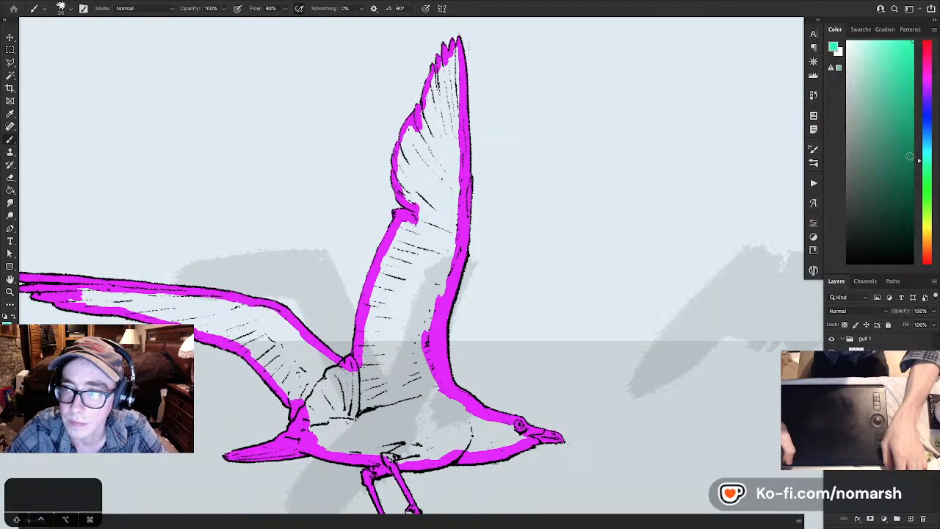
key(g)
click(413, 346)
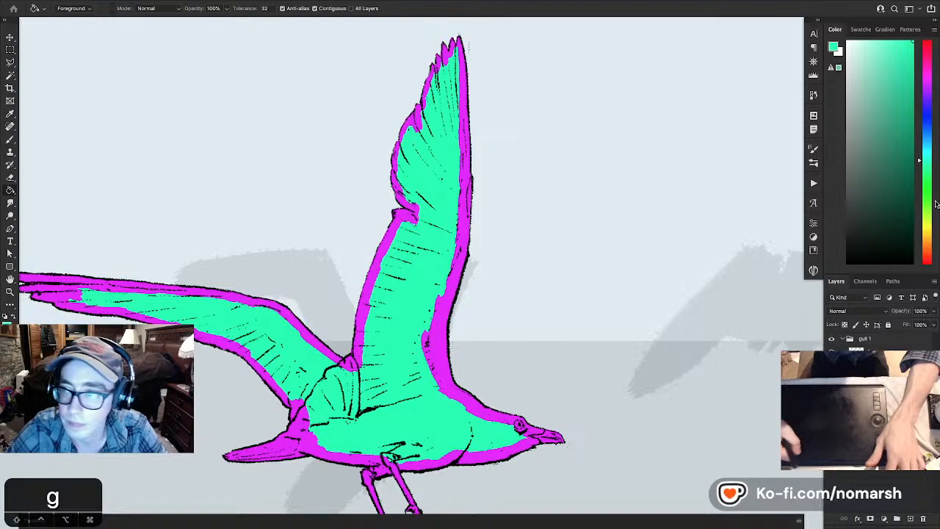
- Choose white and paint a band over the magenta-green seams along the far wing and the near wing's lower trailing edge
click(928, 228)
drag(856, 152, 835, 22)
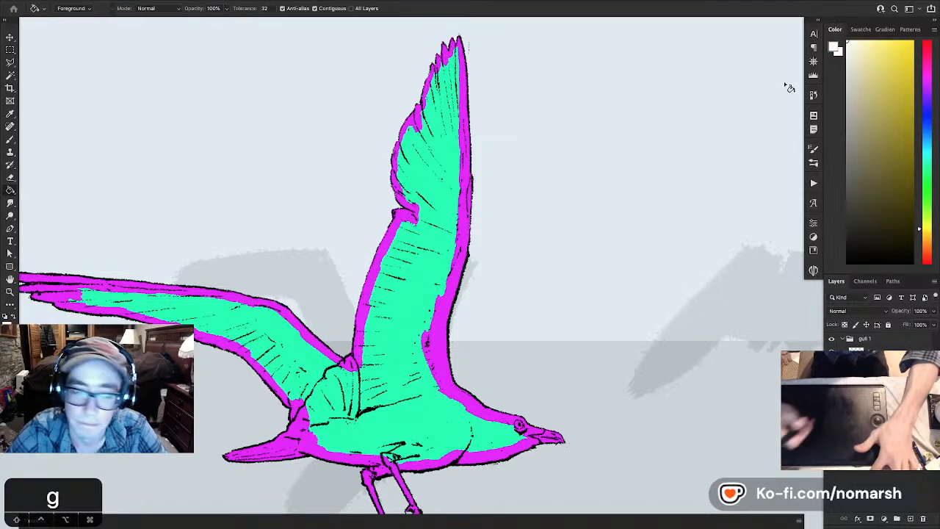
key(b)
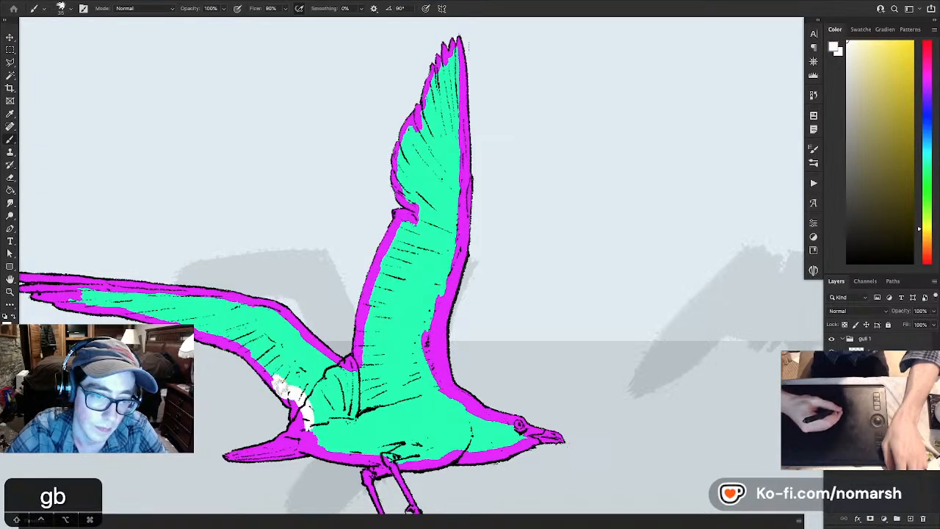
mouse_move(268, 371)
mouse_down()
mouse_move(239, 340)
mouse_move(207, 326)
mouse_move(302, 364)
mouse_move(203, 333)
mouse_move(339, 344)
mouse_move(422, 393)
mouse_move(450, 404)
mouse_move(452, 393)
mouse_up()
key(space)
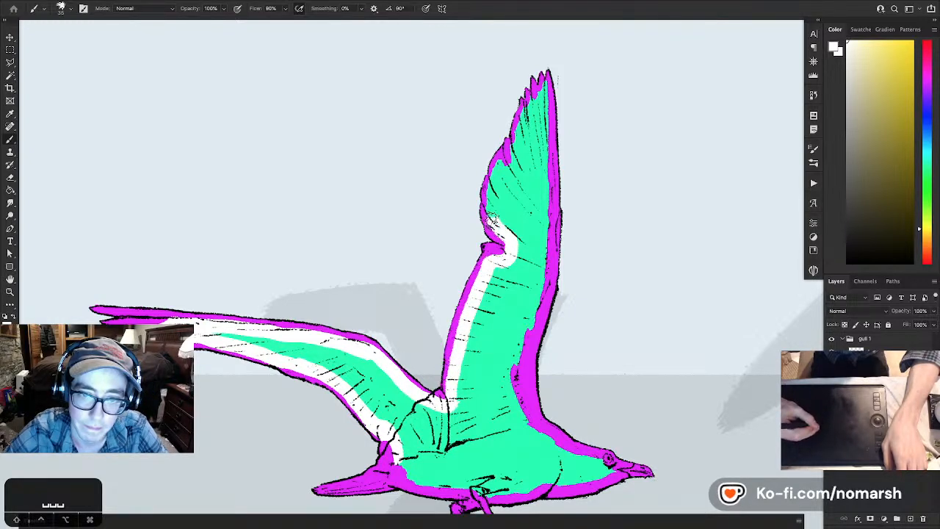
- Continue the white band around the near wing's tip, down its leading edge, and over the gull's neck, head and belly
mouse_move(491, 199)
mouse_down()
mouse_move(500, 161)
mouse_move(546, 83)
mouse_move(541, 287)
mouse_up()
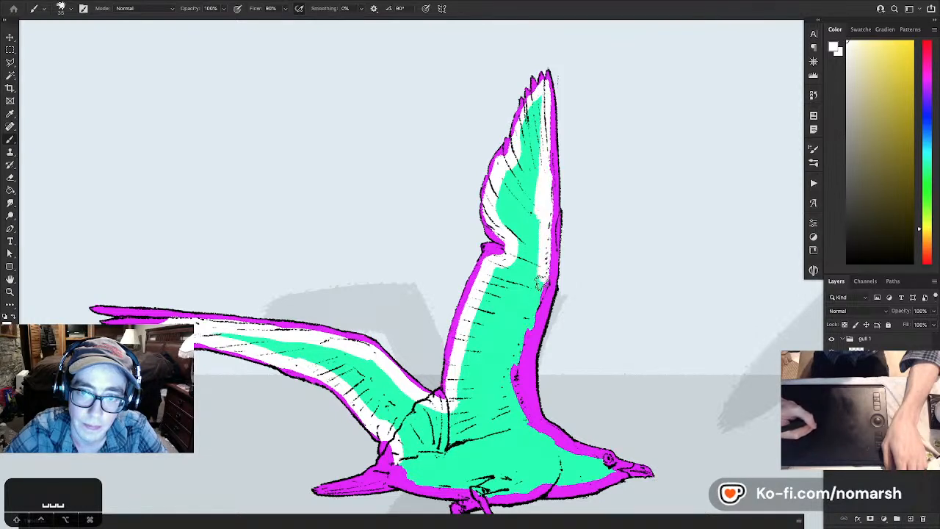
mouse_move(522, 327)
mouse_down()
mouse_move(513, 368)
mouse_move(528, 426)
mouse_move(576, 457)
mouse_move(610, 461)
mouse_move(524, 485)
mouse_up()
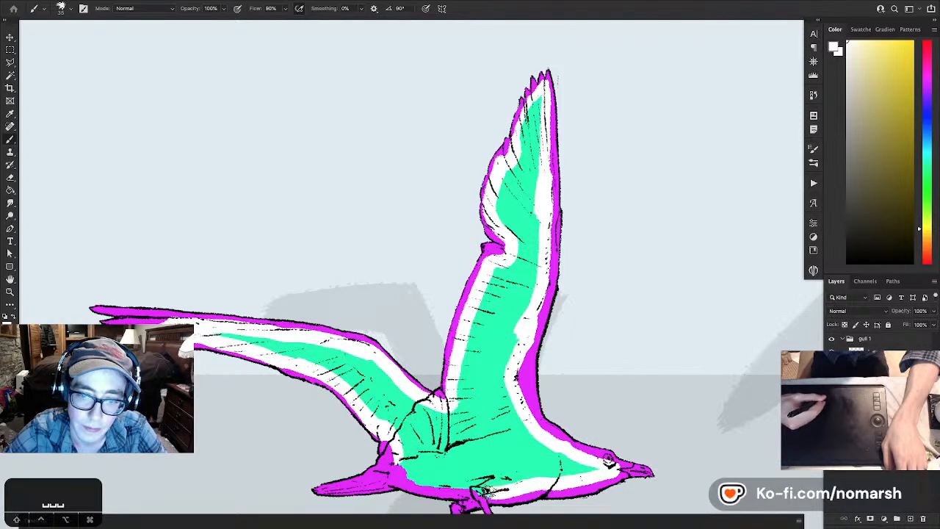
mouse_move(415, 481)
mouse_down()
mouse_move(395, 447)
mouse_move(407, 439)
mouse_move(397, 466)
mouse_up()
key(f)
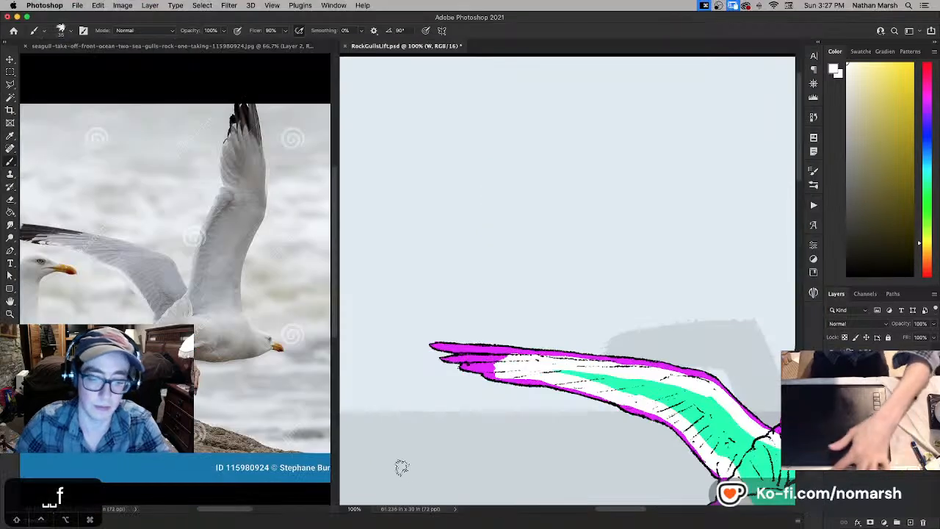
- Turn the gull's whole fill white with a Hue/Saturation Lightness of +100, then save the document
key(super+u)
drag(512, 127, 567, 126)
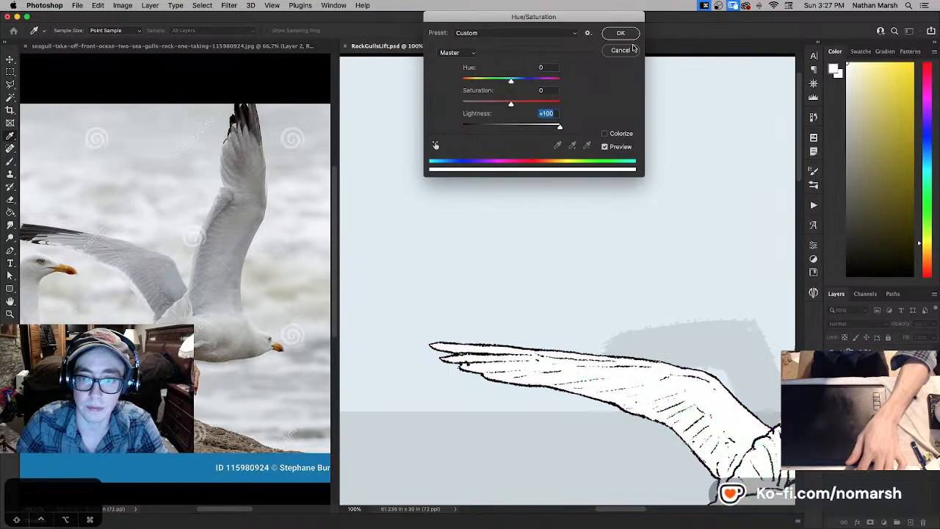
click(629, 37)
key(super+0)
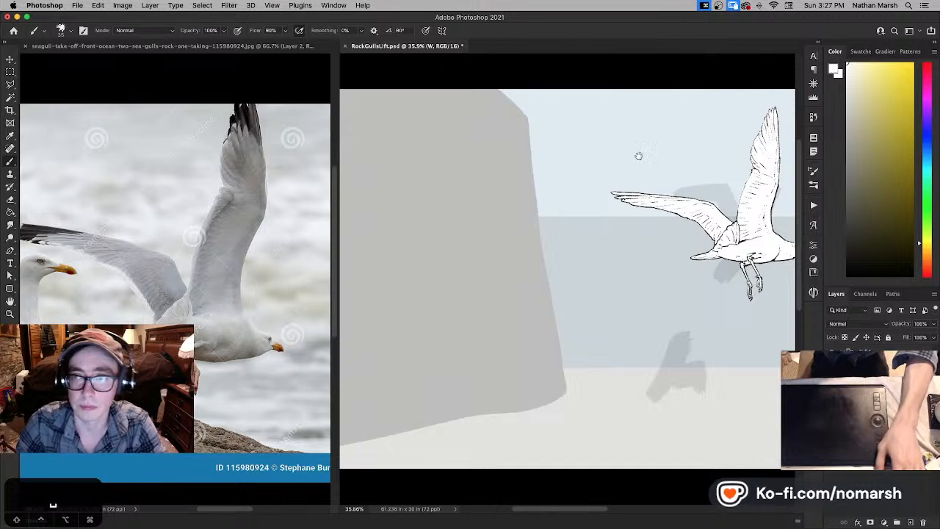
drag(638, 155, 471, 196)
key(super+s)
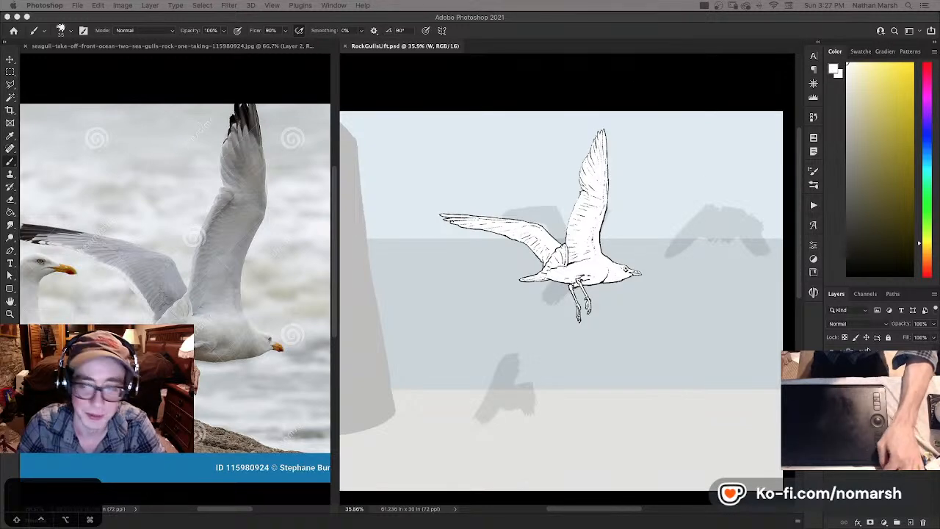
- Get close to the gull's body, make white the foreground colour, and reduce the brush size to 20
key(super+equal)
key(super+equal)
key(super+equal)
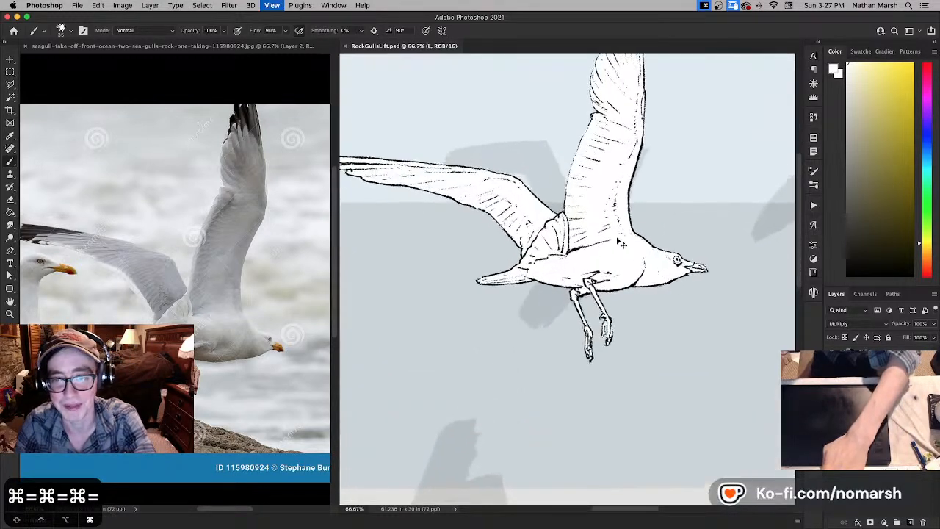
key(super+equal)
drag(600, 138, 596, 246)
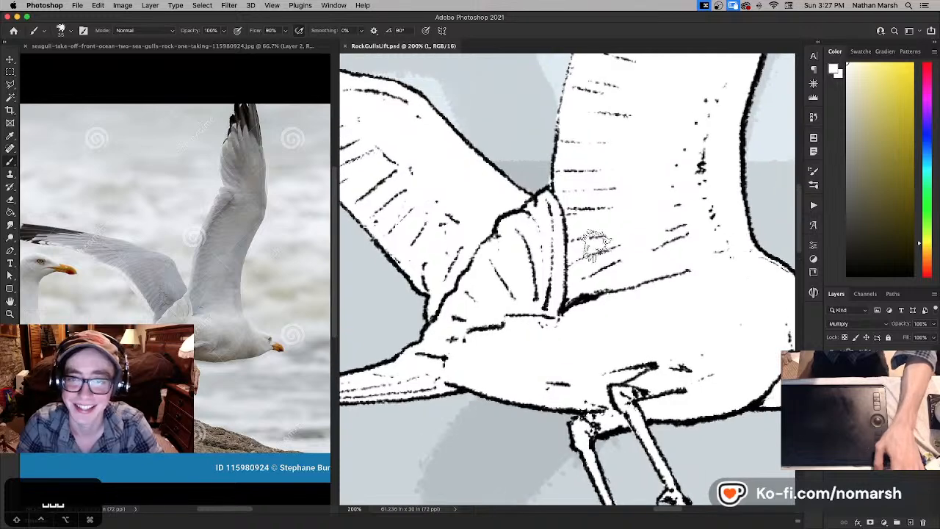
key(d)
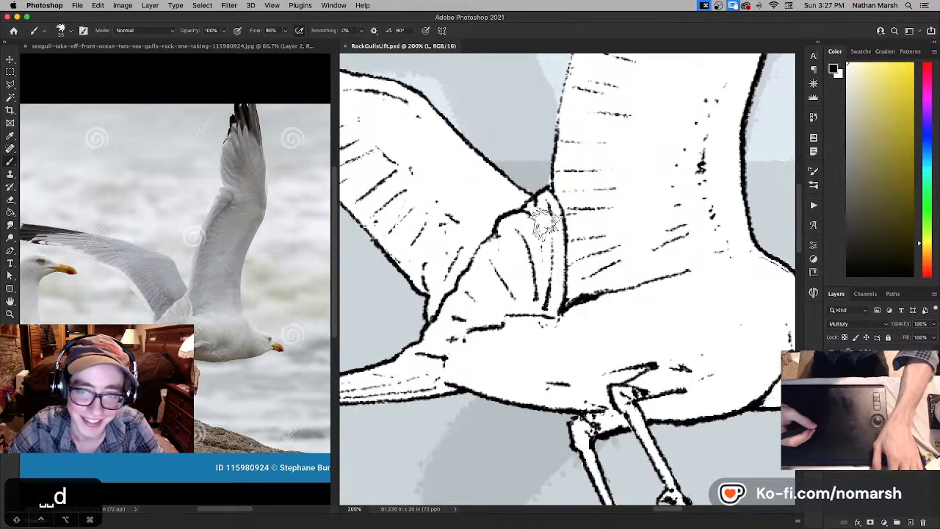
key(x)
key(bracketleft)
key(bracketleft)
key(bracketleft)
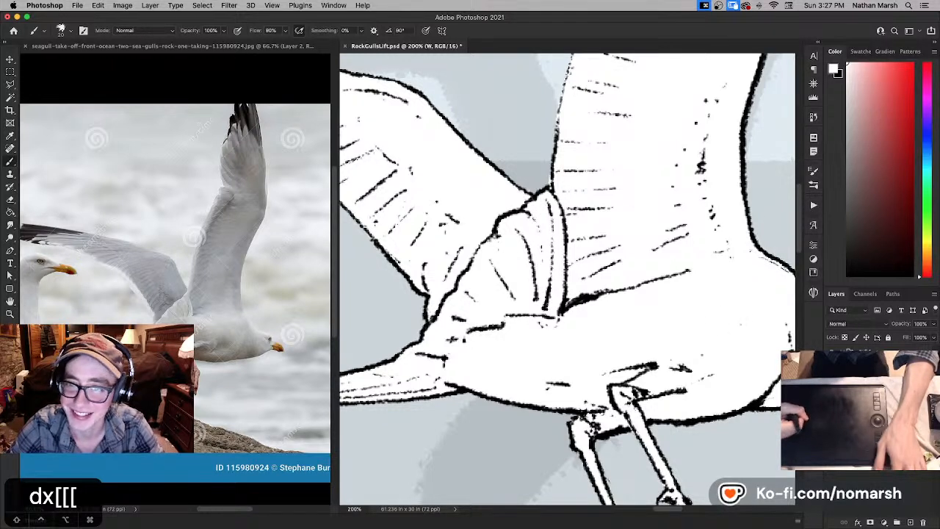
- With the Eraser ready, check the near wing's trailing edge for white spilling past the ink line, then review the whole gull
key(e)
key(bracketleft)
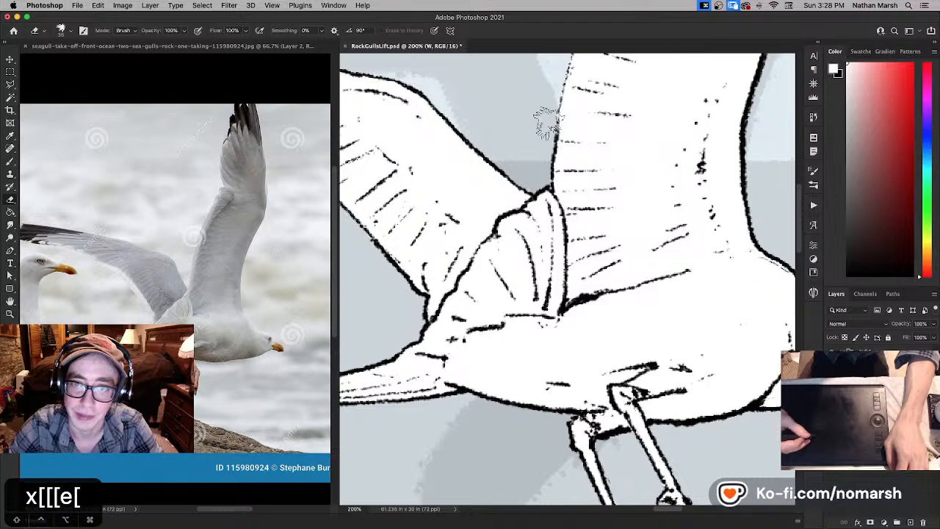
key(space)
drag(529, 180, 557, 239)
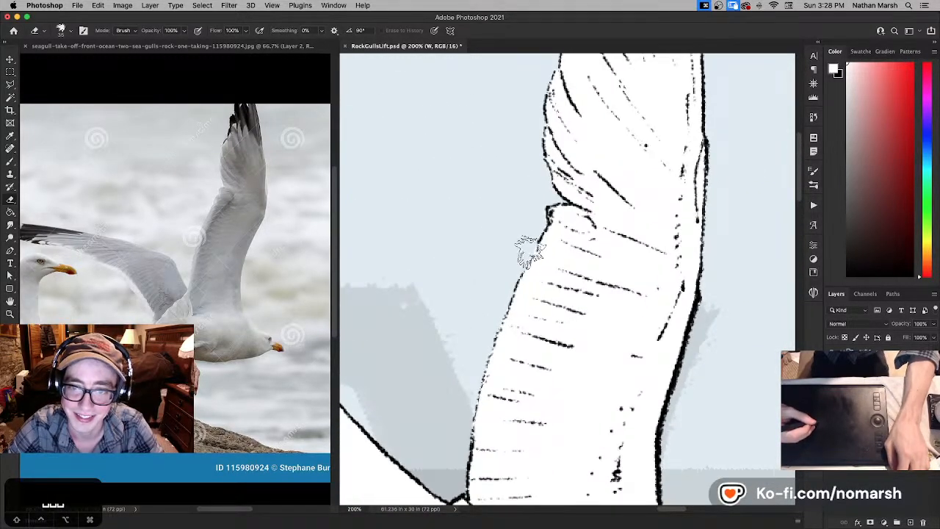
key(super+0)
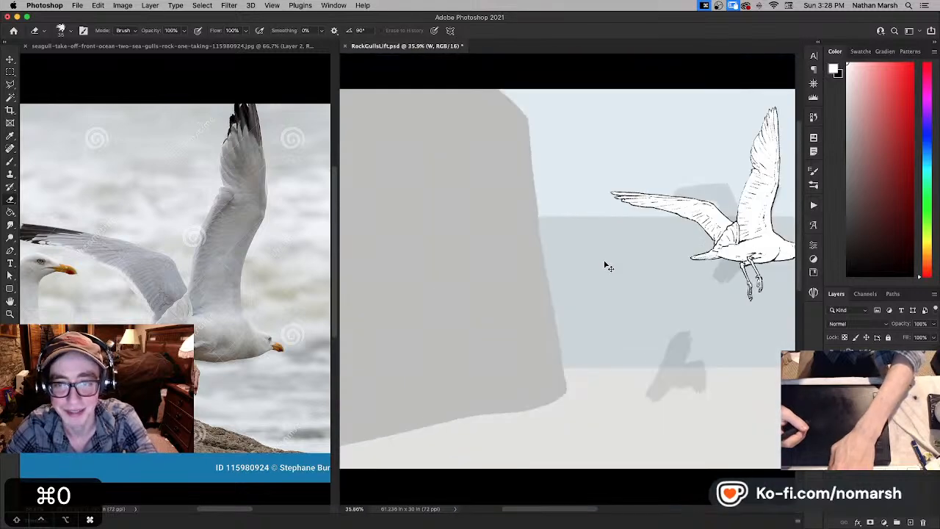
drag(642, 246, 397, 239)
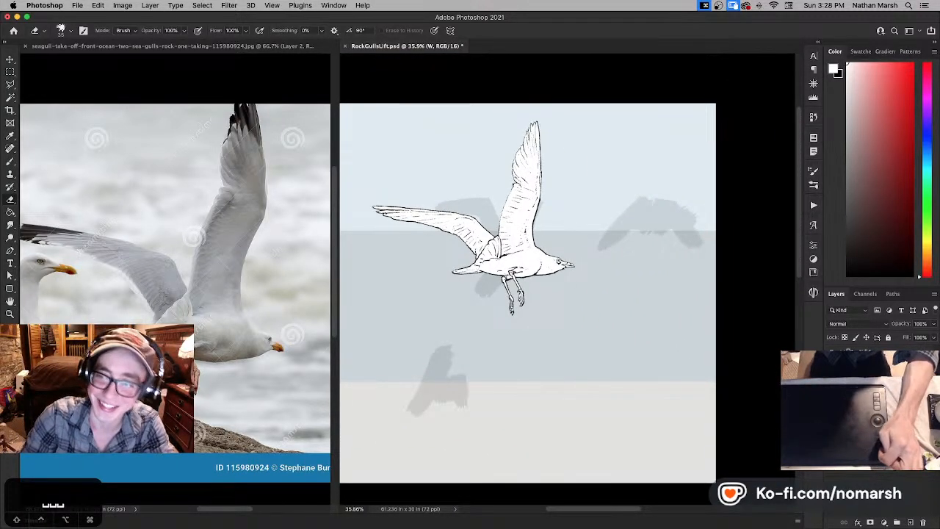
- Select the gull 1 group, save the document, and toggle the group's visibility off and on
click(868, 352)
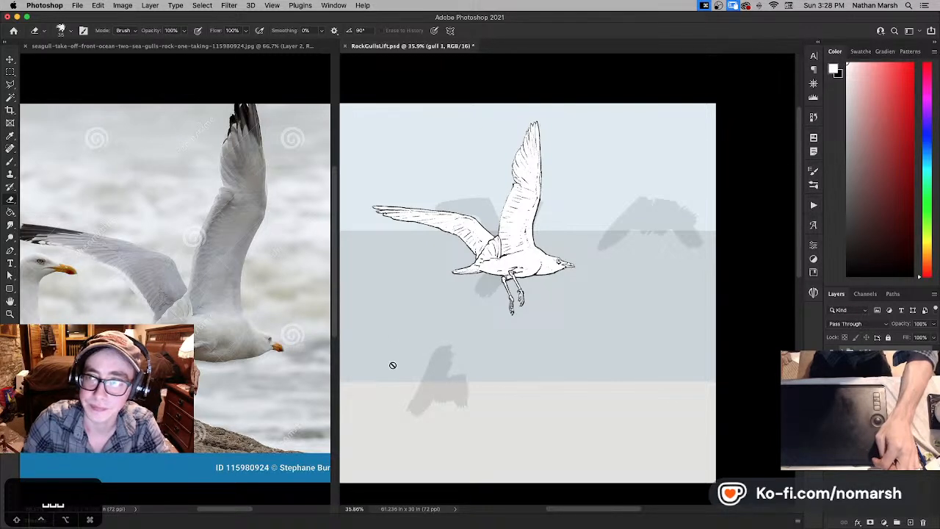
key(super+s)
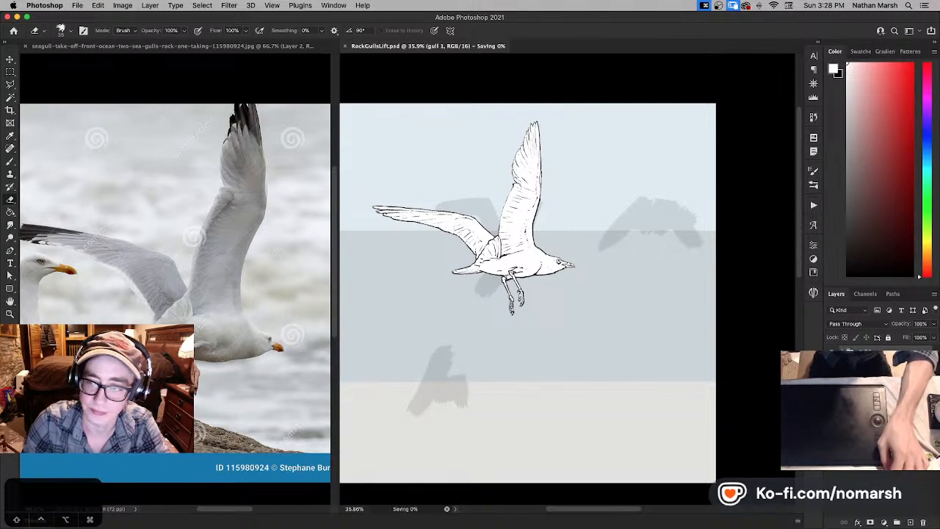
click(832, 352)
click(832, 352)
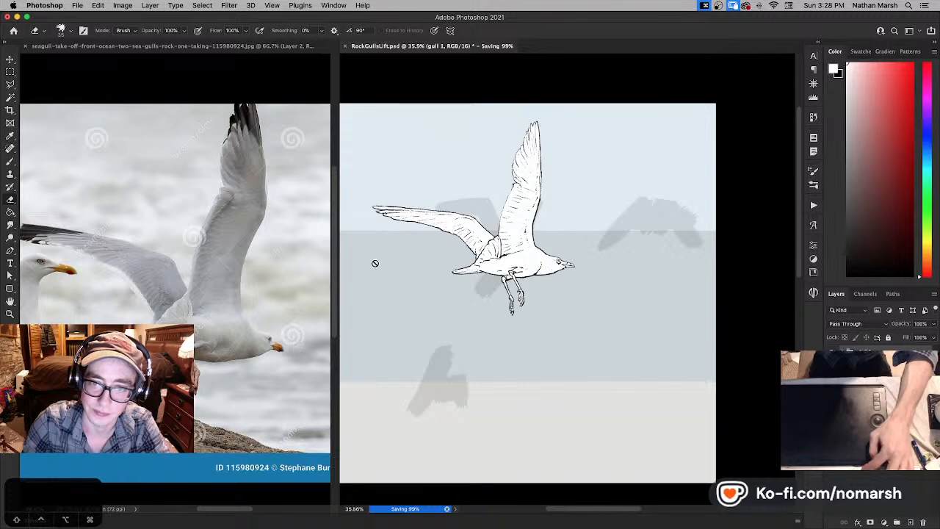
- Show the photo of the gull flock over grass in the reference document and compare its poses with the scene
key(space)
click(164, 287)
drag(164, 286, 107, 287)
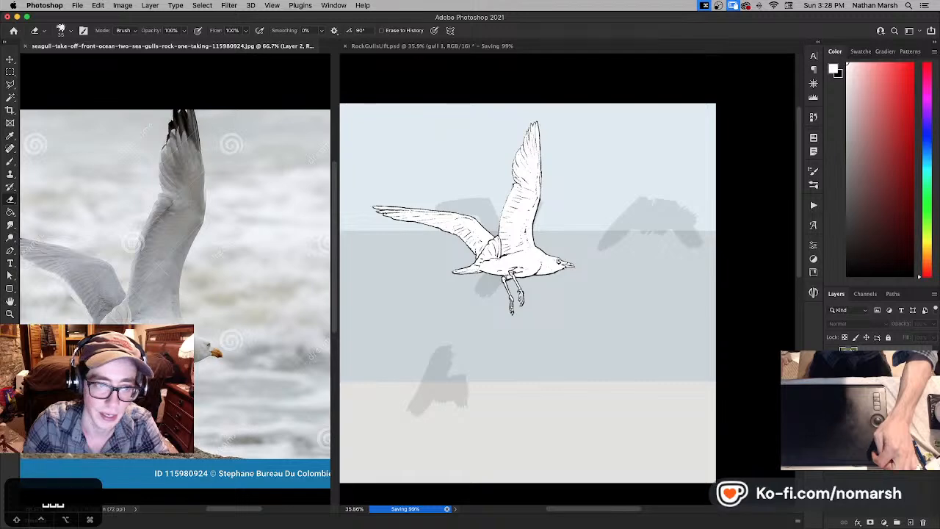
click(832, 358)
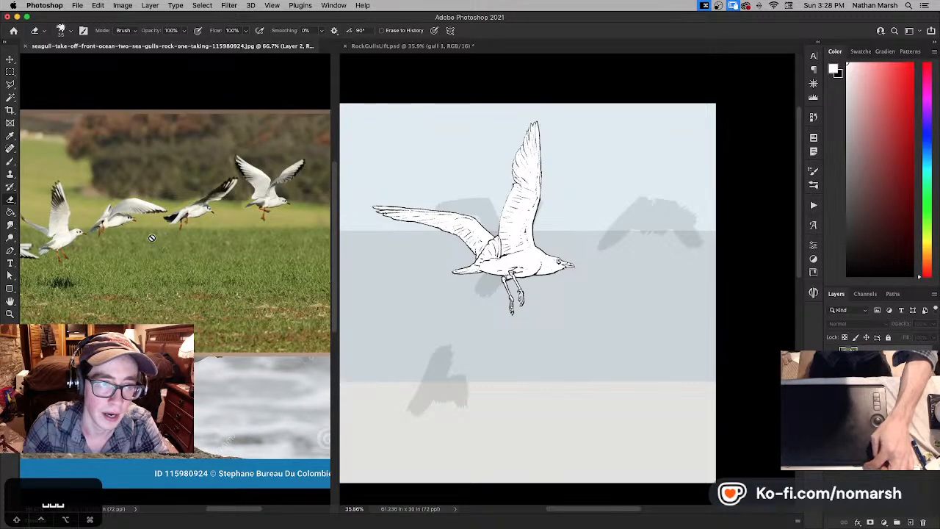
drag(135, 239, 144, 271)
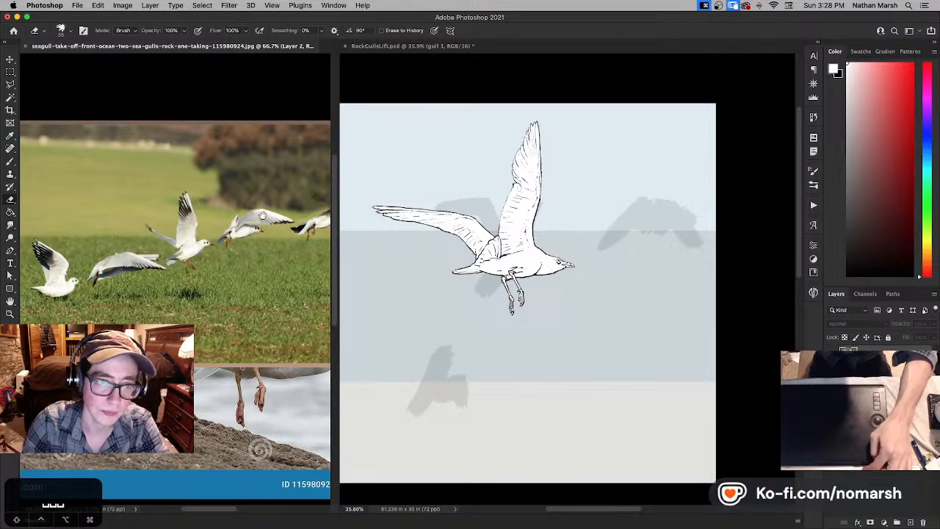
drag(268, 213, 163, 244)
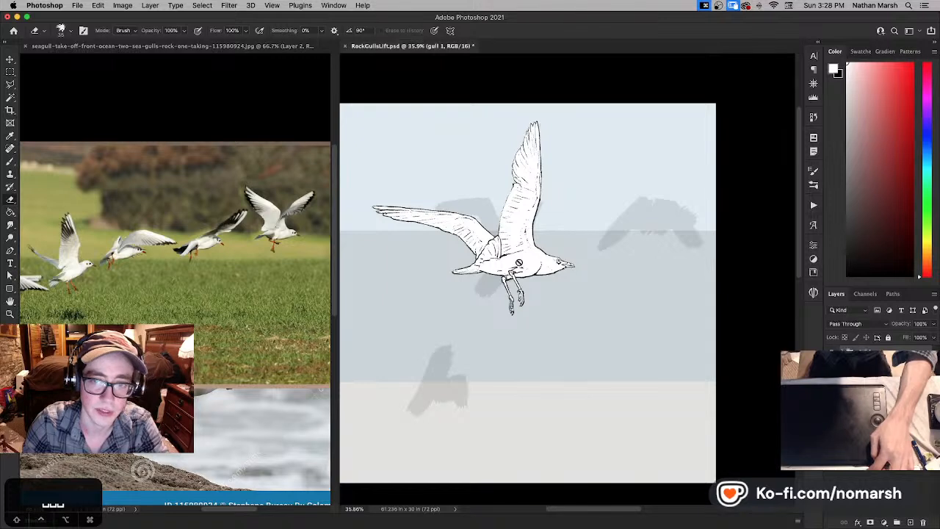
drag(405, 271, 457, 265)
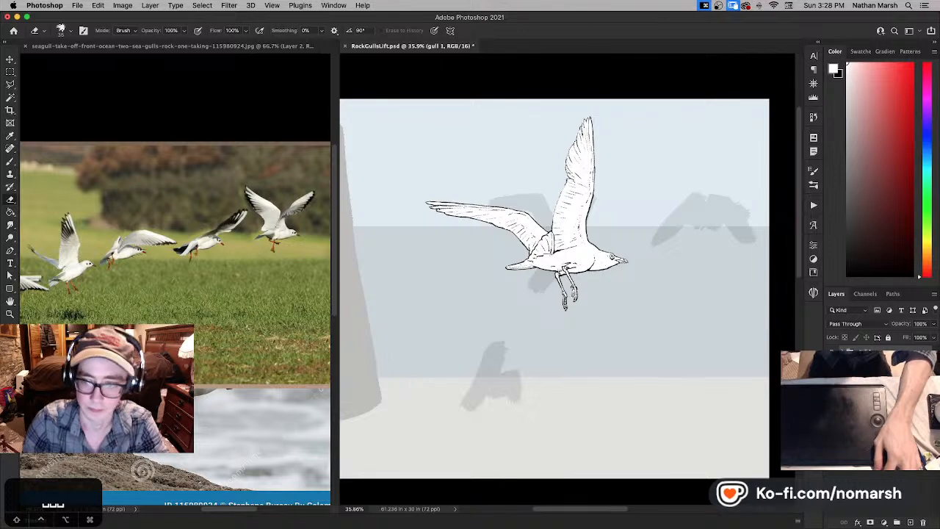
click(721, 247)
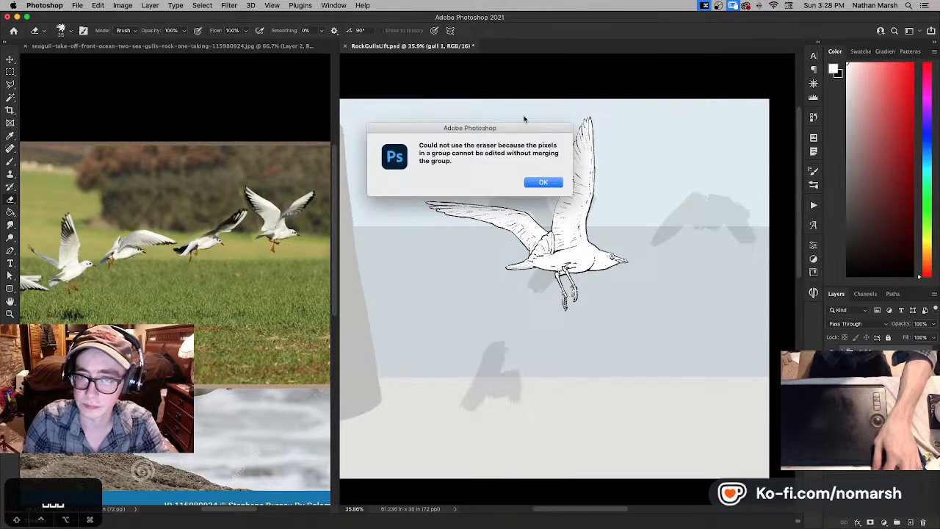
click(541, 182)
click(512, 89)
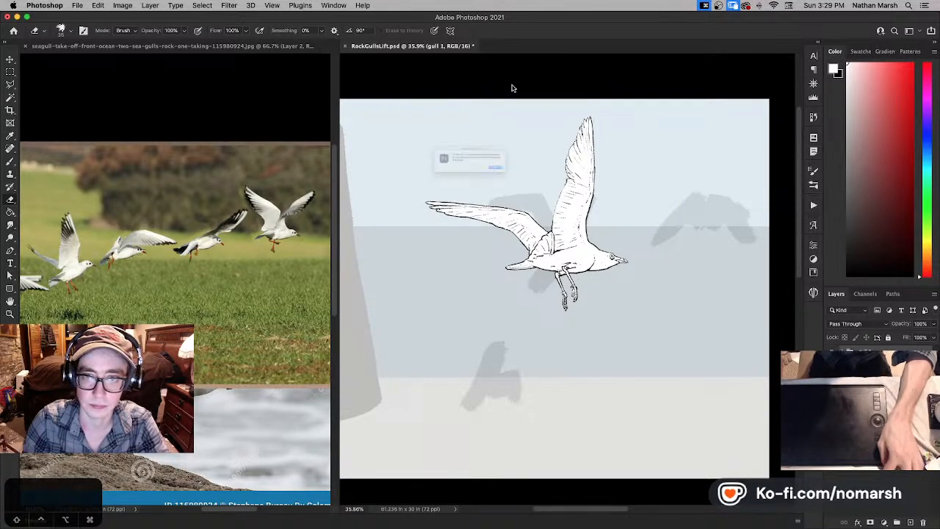
click(550, 183)
key(b)
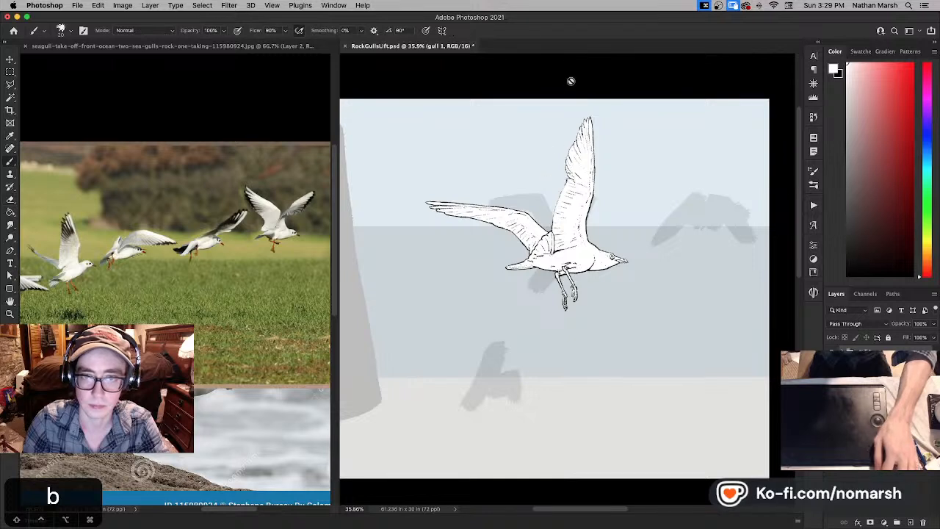
click(572, 84)
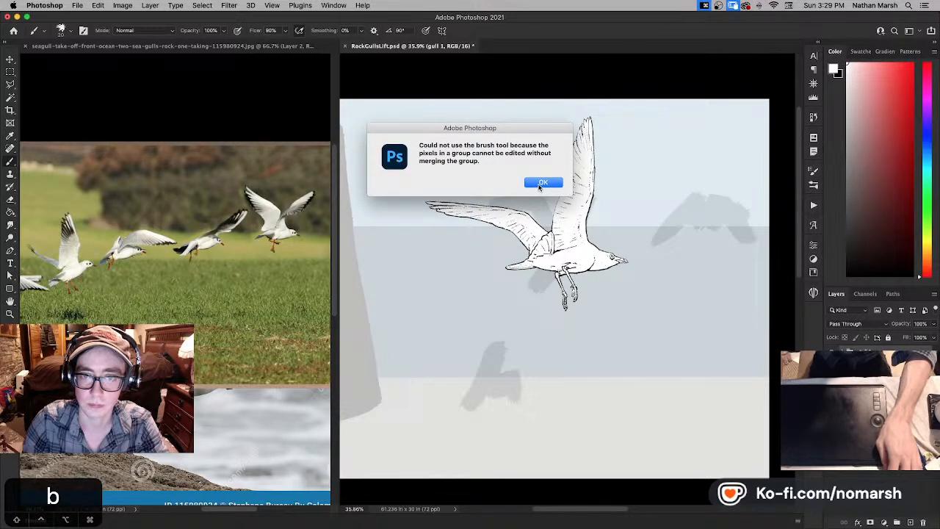
click(543, 182)
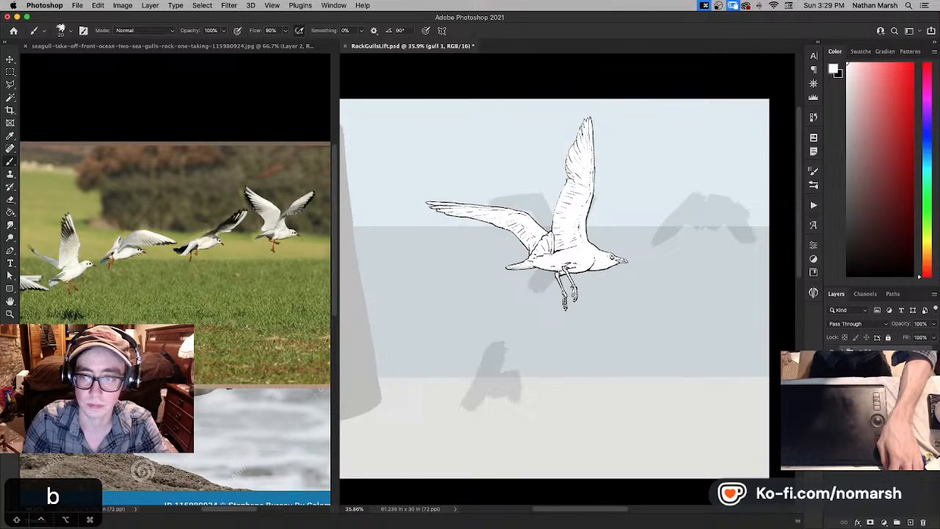
- Check the Layer 5 and Layer 6 sketches, then hide the faint grey gull silhouettes on Layer 6 and review the composition
click(879, 382)
click(832, 382)
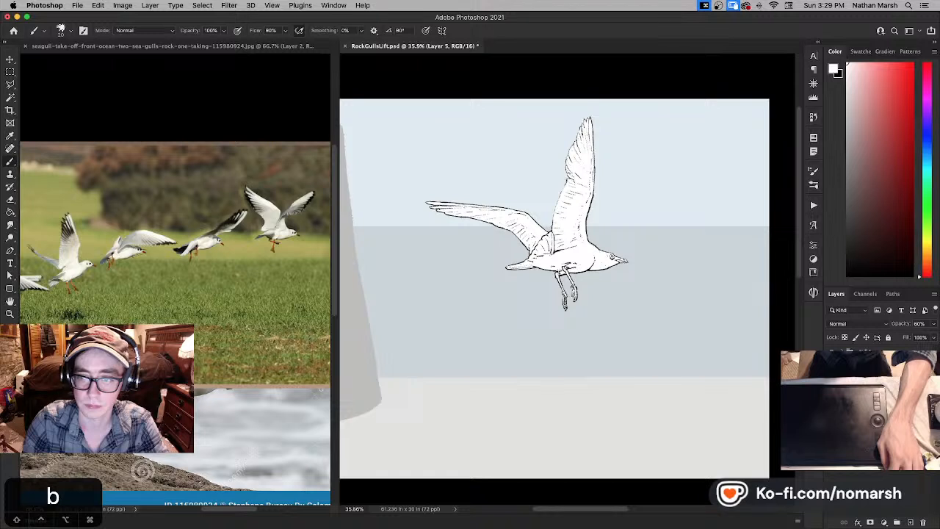
click(833, 382)
click(879, 367)
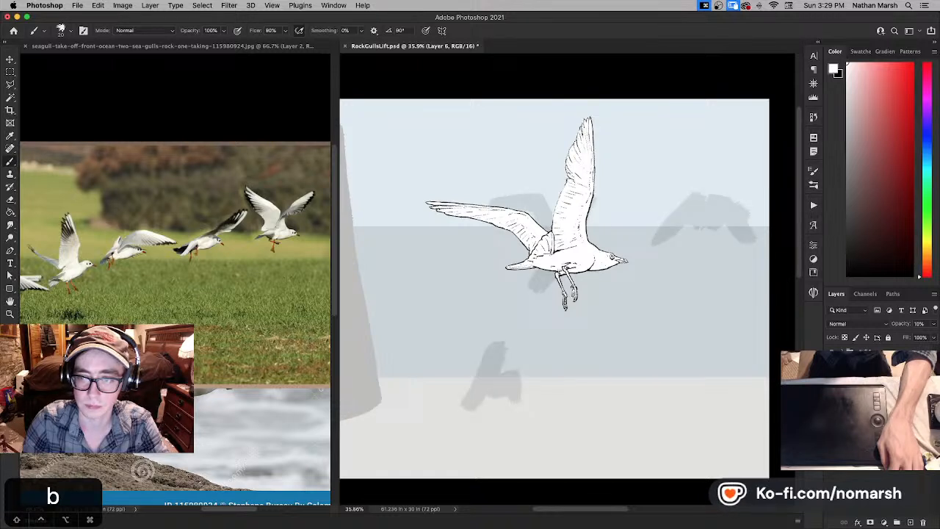
click(833, 367)
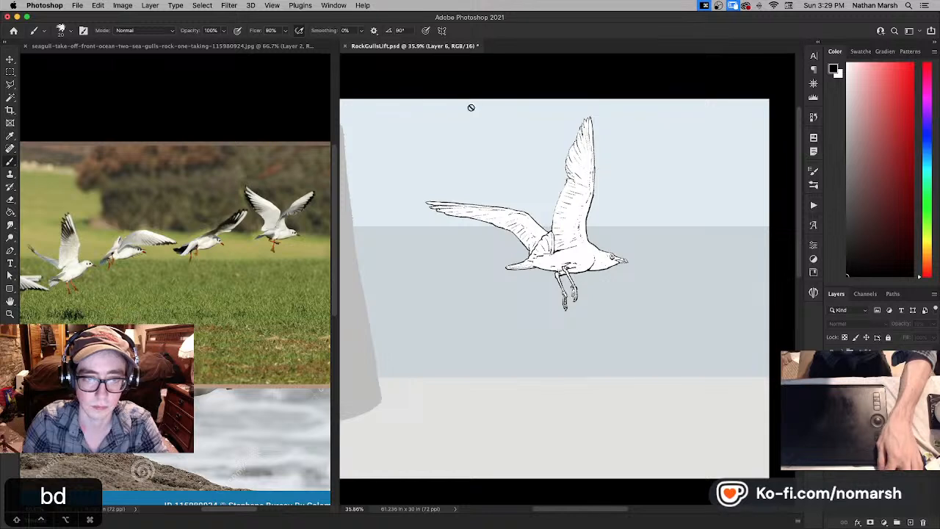
key(super+minus)
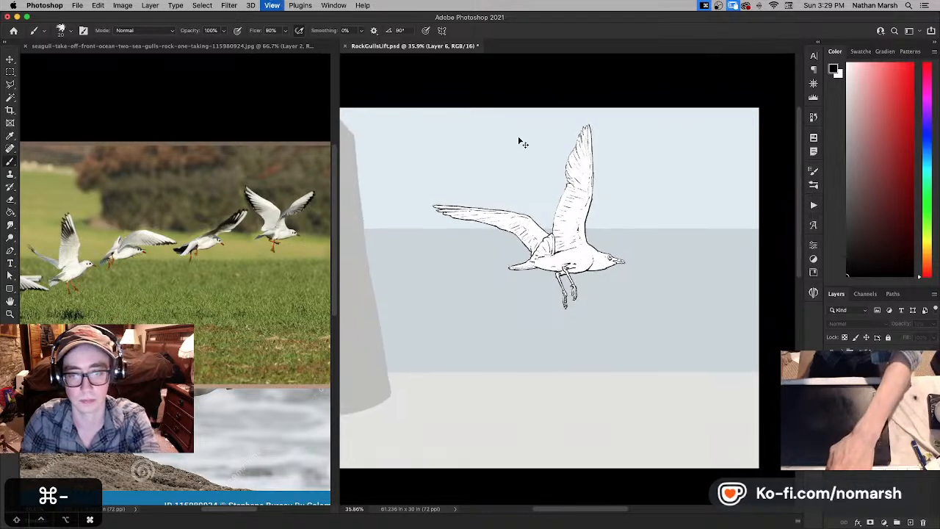
key(super+minus)
key(super+minus)
key(super+plus)
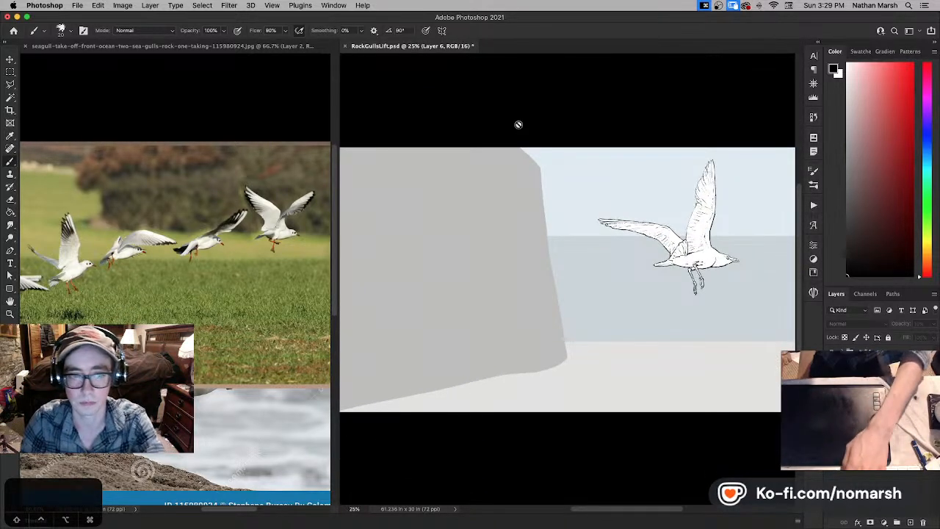
- Create a new layer above the gull 1 group and set up a soft black brush at size 60
drag(498, 110, 384, 111)
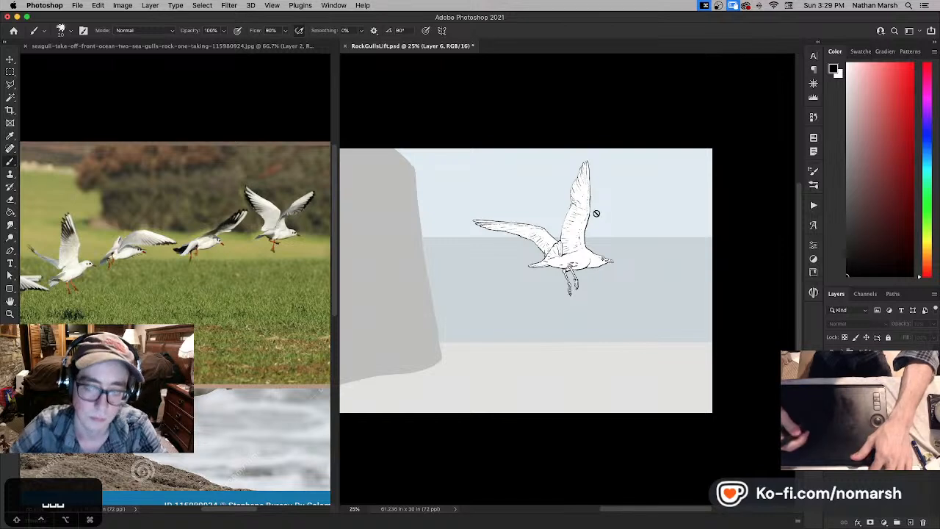
key(b)
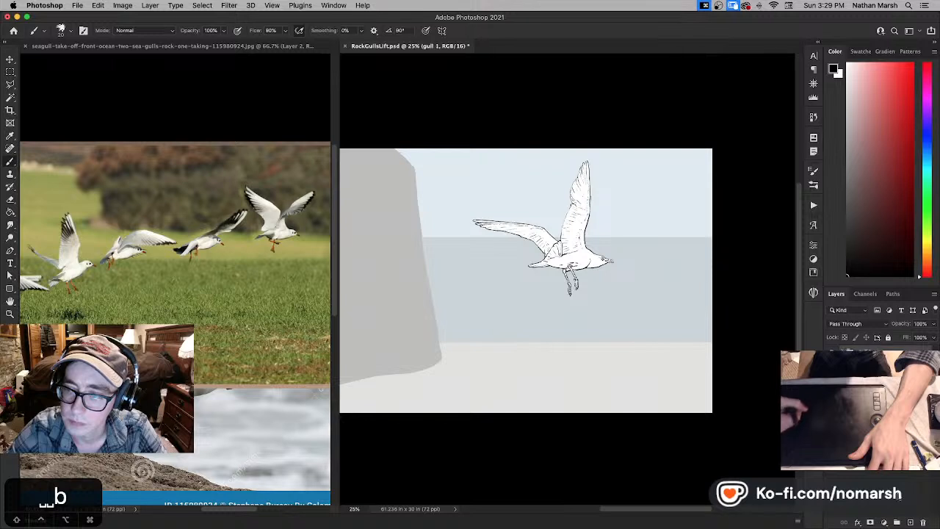
click(911, 523)
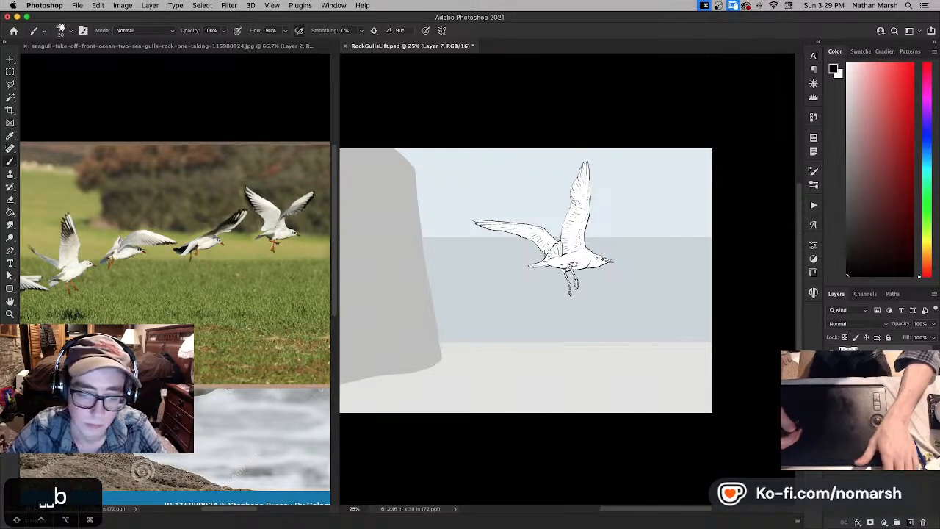
key(b)
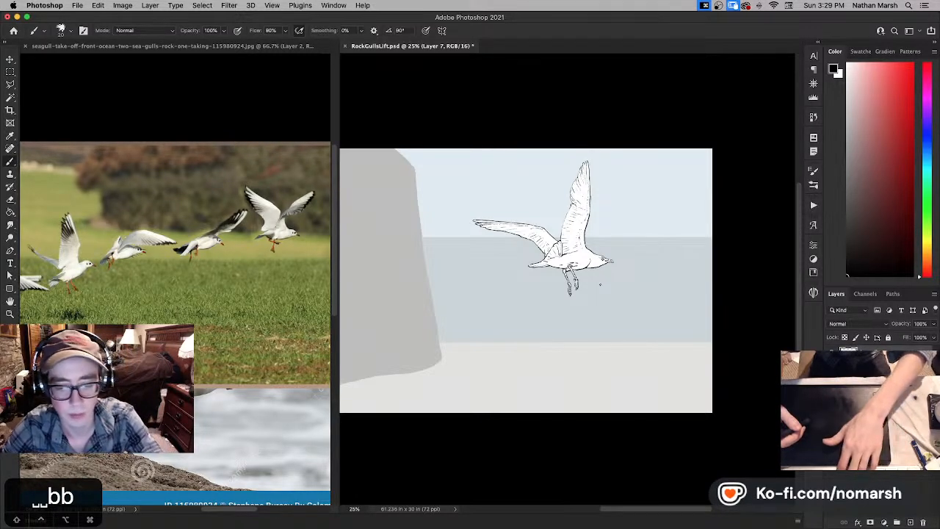
key(period)
key(period)
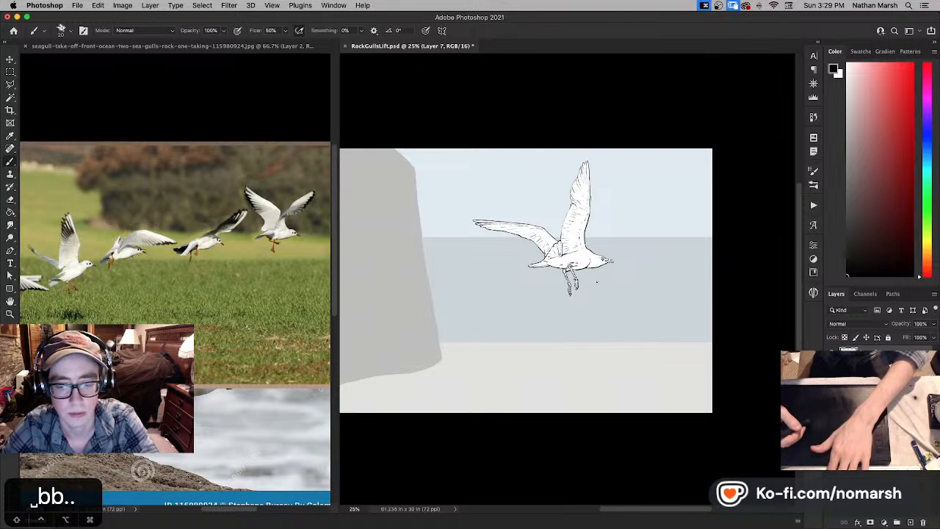
key(comma)
key(bracketright)
key(bracketright)
key(bracketright)
key(bracketright)
key(bracketright)
key(bracketright)
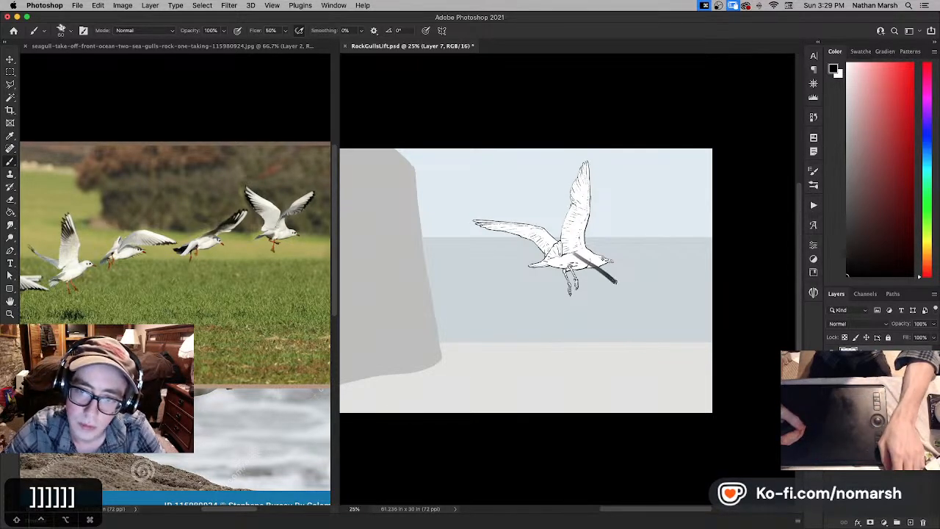
- Try to rough in a dark gull silhouette below the inked gull's head, reshape it with the Eraser, then erase it all
mouse_move(623, 293)
mouse_down()
mouse_move(577, 255)
mouse_move(620, 306)
mouse_up()
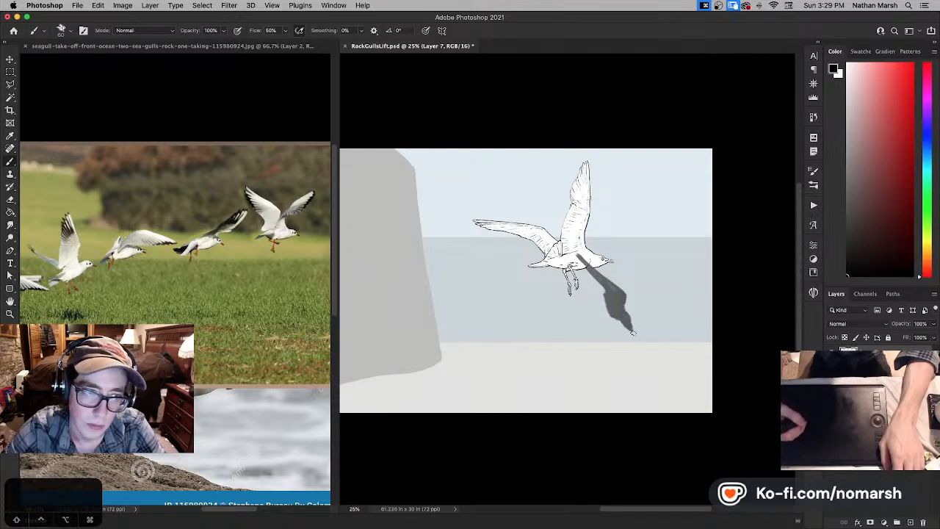
mouse_move(628, 308)
mouse_down()
mouse_move(642, 332)
mouse_move(640, 278)
mouse_move(642, 302)
mouse_up()
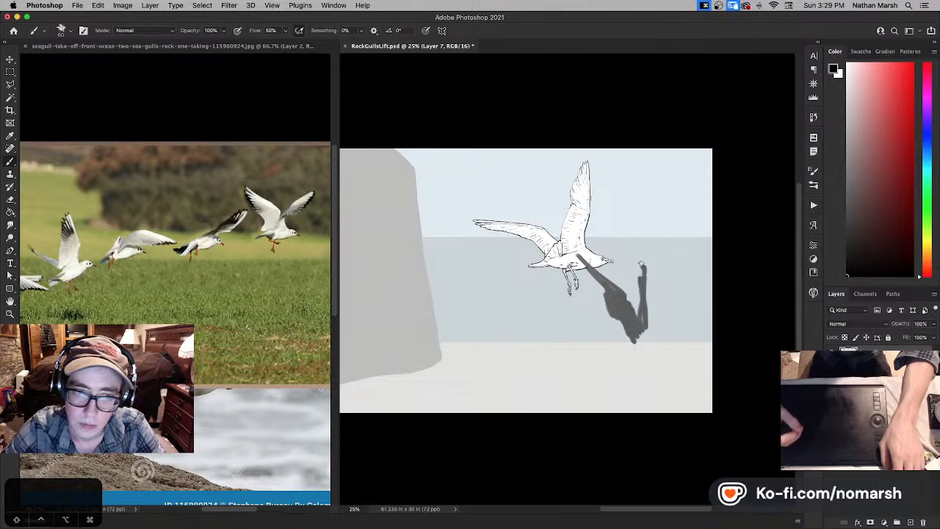
key(e)
drag(642, 285, 644, 320)
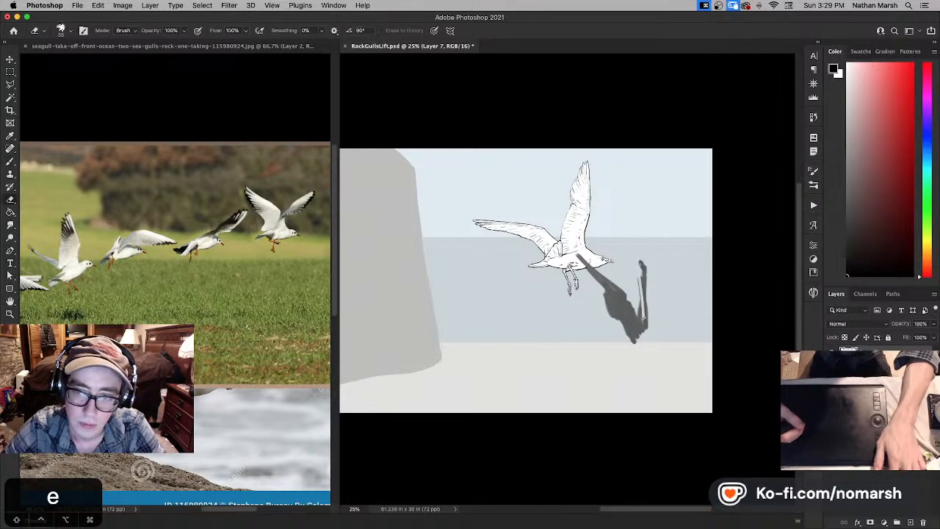
key(bracketright)
key(bracketright)
key(bracketright)
key(bracketright)
key(bracketright)
key(bracketright)
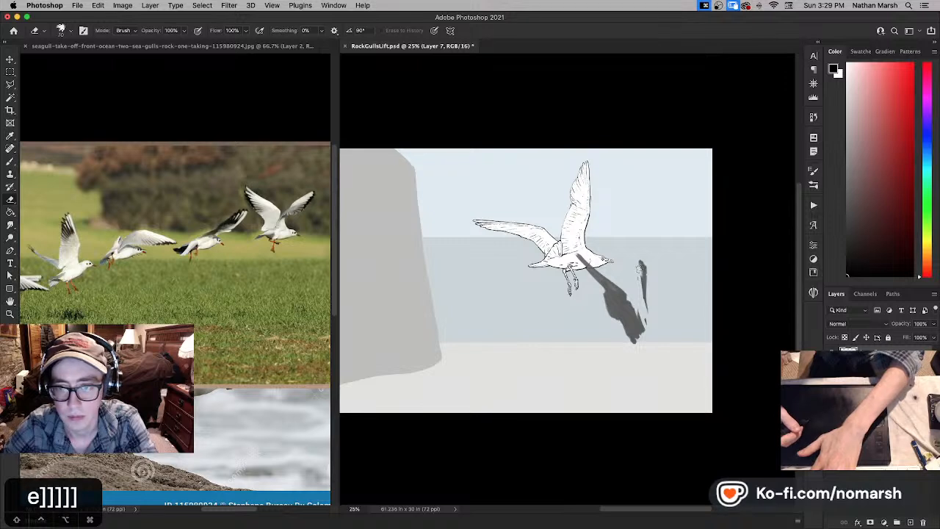
mouse_move(643, 296)
mouse_down()
mouse_move(643, 323)
mouse_move(626, 327)
mouse_up()
key(b)
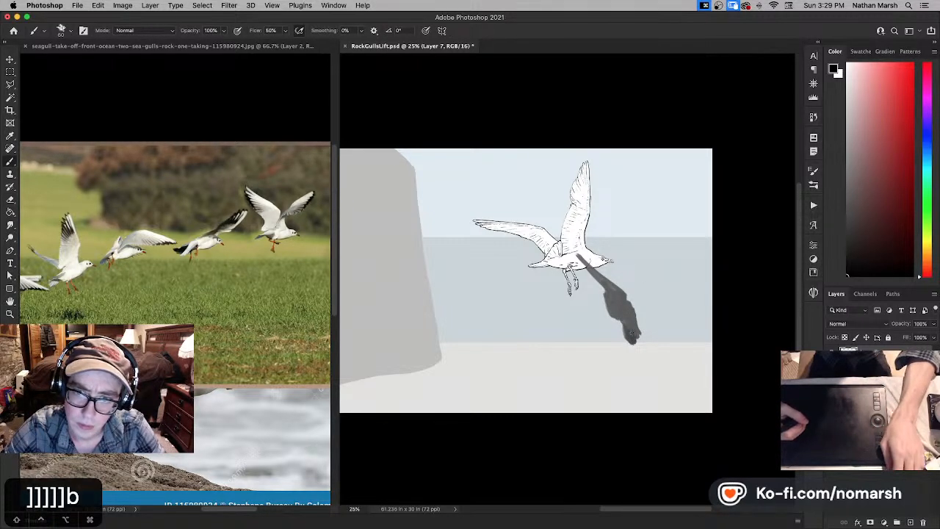
drag(643, 319, 628, 296)
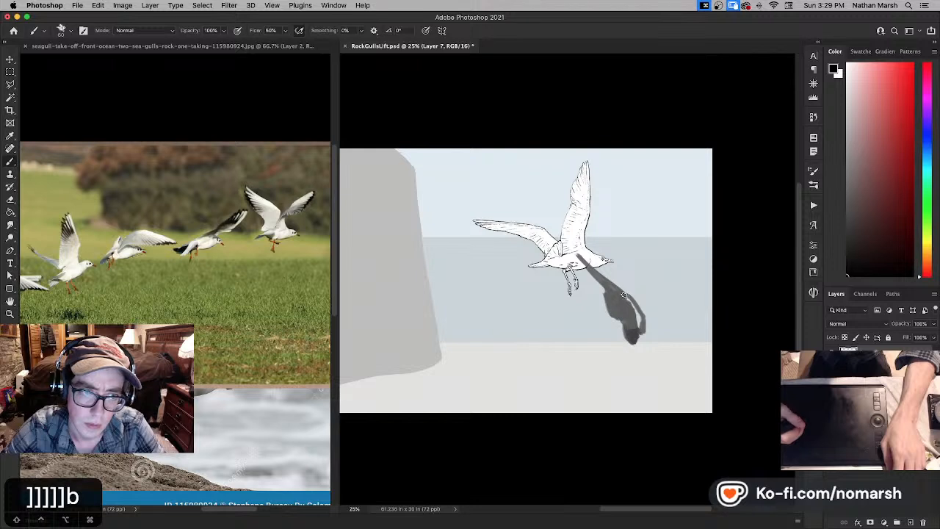
key(e)
mouse_move(591, 264)
mouse_down()
mouse_move(637, 346)
mouse_move(647, 348)
mouse_move(650, 330)
mouse_move(602, 272)
mouse_up()
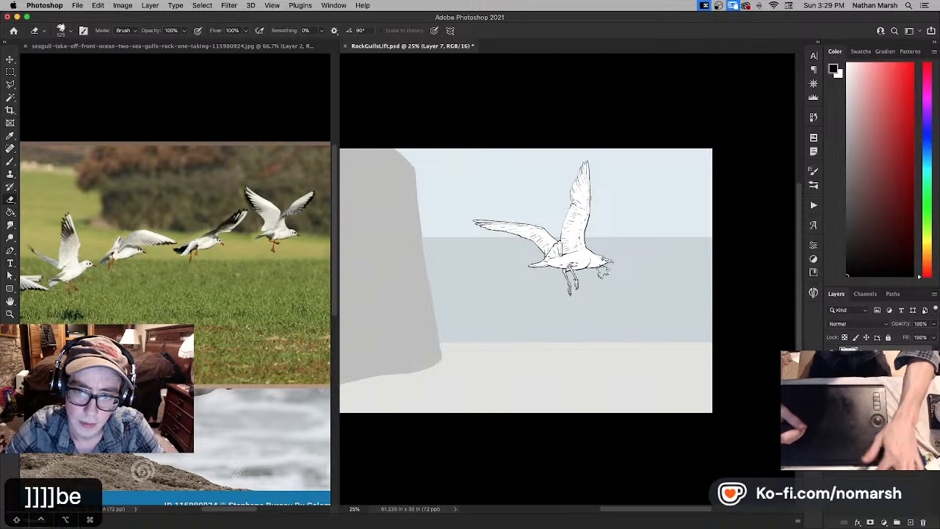
- Paint a rough grey gull silhouette with a raised far wing and outstretched near wing over the sea below the inked gull
key(b)
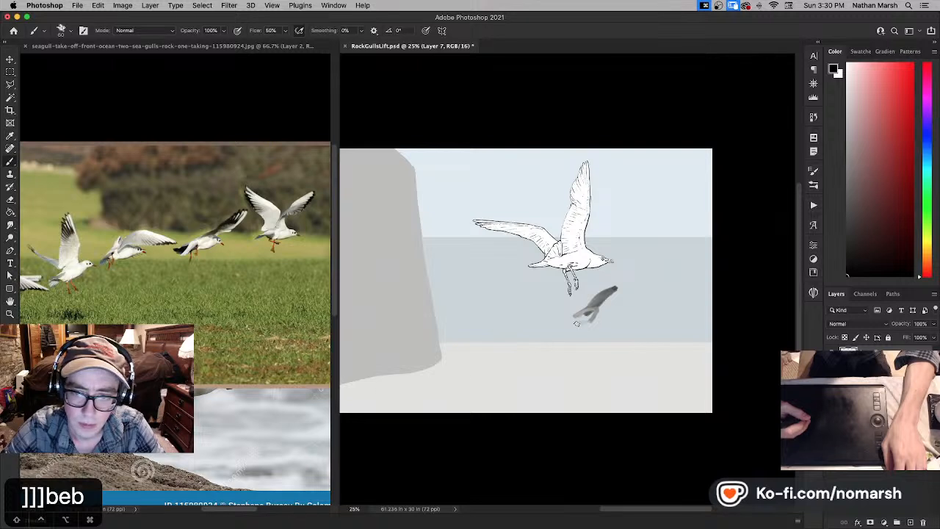
mouse_move(595, 314)
mouse_down()
mouse_move(629, 310)
mouse_move(612, 305)
mouse_up()
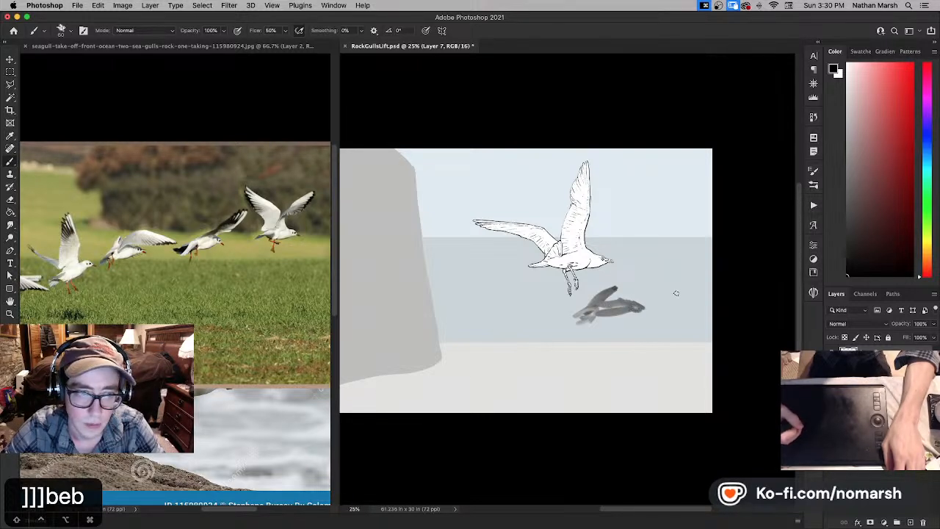
mouse_move(687, 295)
mouse_down()
mouse_move(628, 288)
mouse_move(606, 303)
mouse_move(687, 302)
mouse_move(668, 291)
mouse_move(694, 297)
mouse_up()
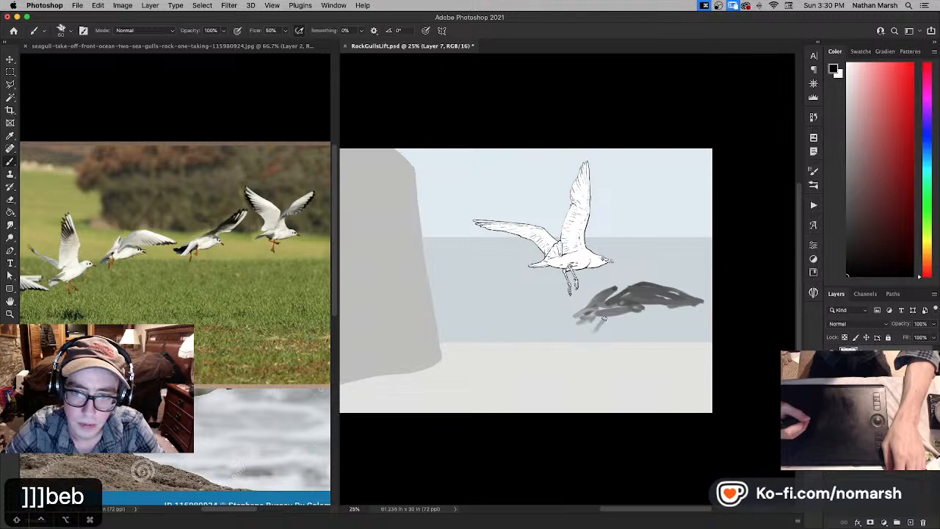
- Move the grey gull silhouette up into the sky beyond the inked gull's raised wing and view the scene full screen
key(v)
mouse_move(603, 318)
mouse_down()
mouse_move(675, 213)
mouse_move(636, 190)
mouse_move(683, 176)
mouse_up()
key(f)
key(f)
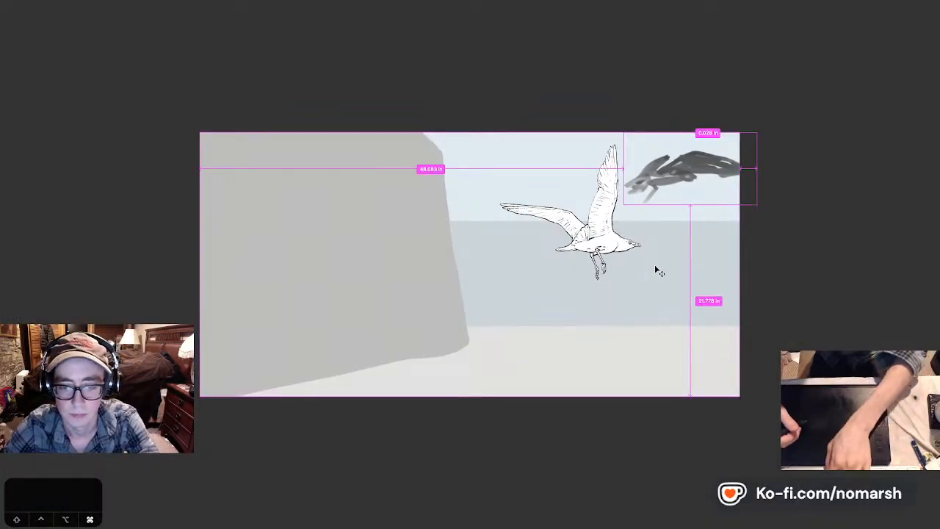
key(super+0)
key(super+equal)
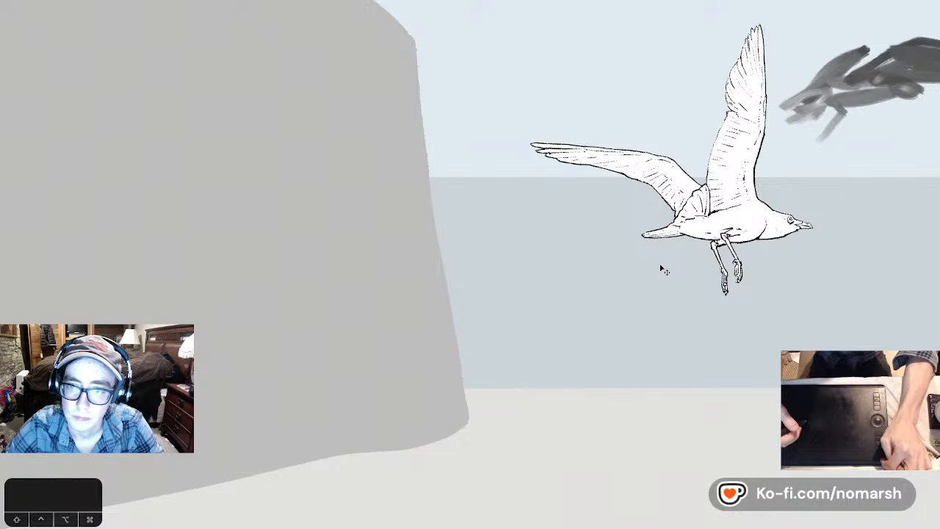
- Scale the grey gull silhouette down slightly and shift it down against the edge of the inked gull's raised wing
key(b)
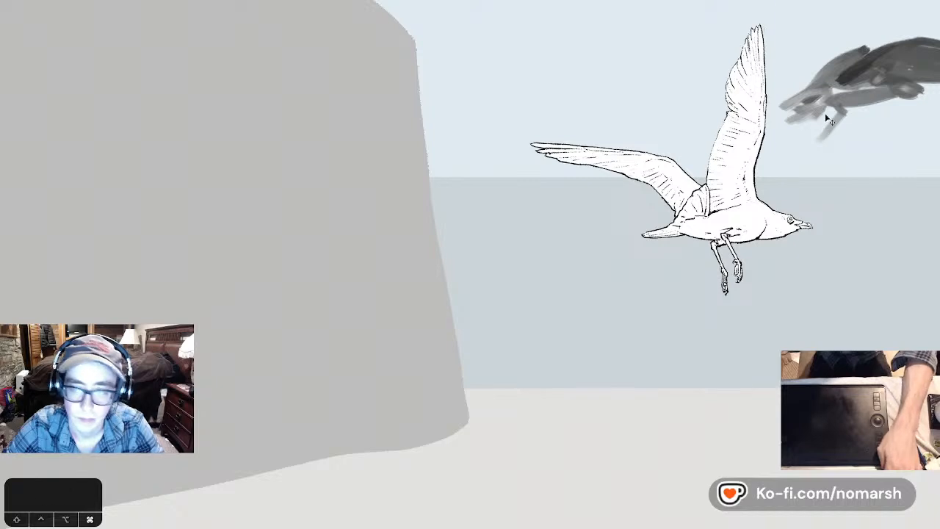
key(super+t)
drag(780, 144, 801, 131)
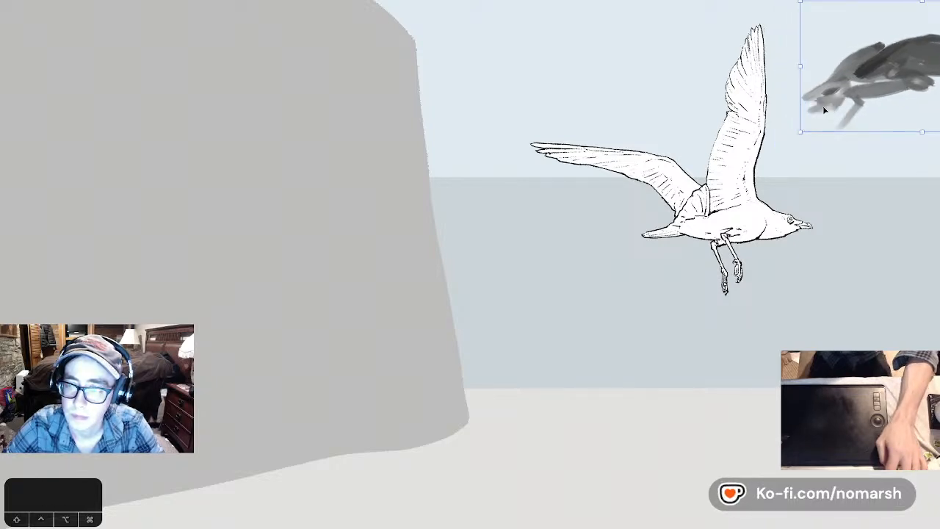
mouse_move(839, 100)
mouse_down()
mouse_move(818, 137)
mouse_move(748, 162)
mouse_move(783, 142)
mouse_move(755, 138)
mouse_move(752, 147)
mouse_move(759, 128)
mouse_move(752, 149)
mouse_up()
key(Return)
- Sketch a flattened oval ledge on the cliff face with the Brush, adding slanted contour lines falling from it
key(e)
key(b)
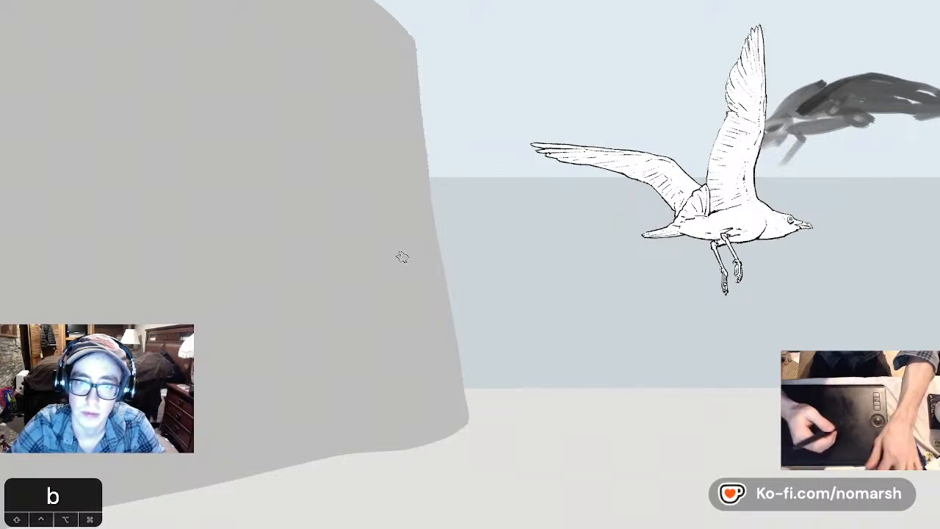
mouse_move(191, 246)
mouse_down()
mouse_move(297, 213)
mouse_move(77, 219)
mouse_move(232, 278)
mouse_up()
drag(266, 238, 170, 468)
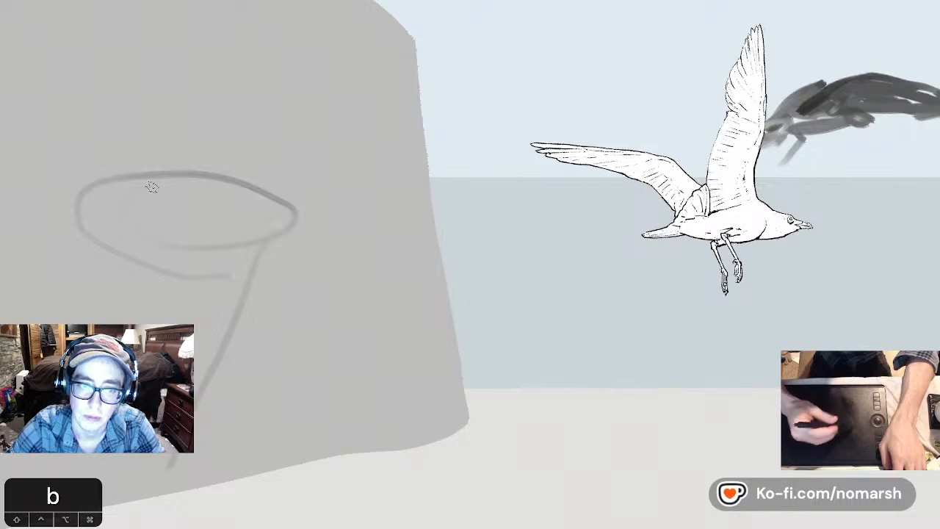
drag(100, 174, 15, 266)
drag(155, 212, 87, 323)
drag(219, 204, 165, 314)
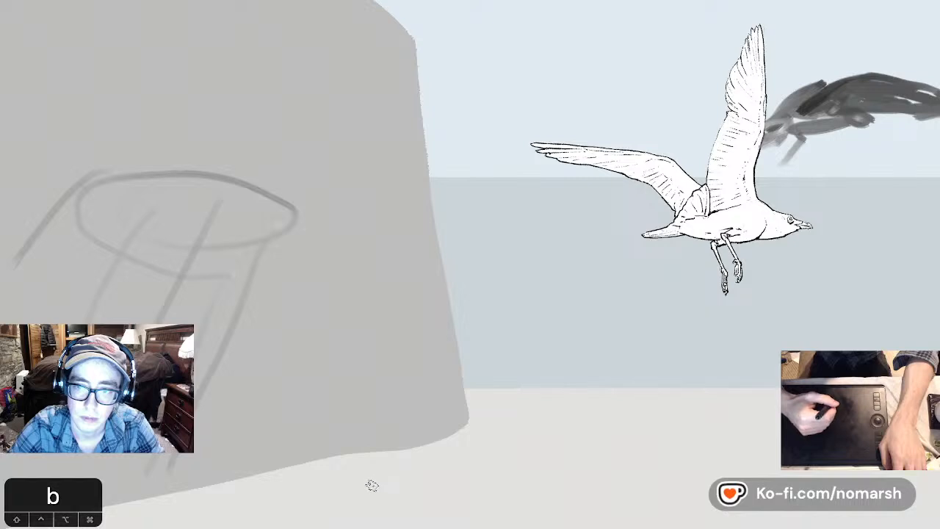
- Sketch a second ledge between the oval and the cliff's sea-side edge, with long curved lines running down to the cliff base
mouse_move(303, 206)
mouse_down()
mouse_move(424, 243)
mouse_move(368, 273)
mouse_move(218, 283)
mouse_up()
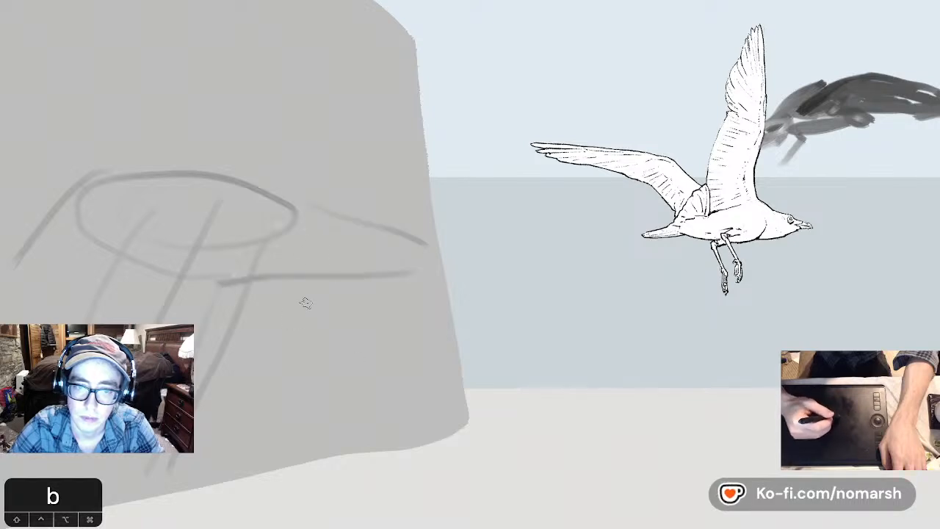
drag(302, 300, 359, 469)
drag(348, 288, 408, 474)
drag(299, 301, 284, 484)
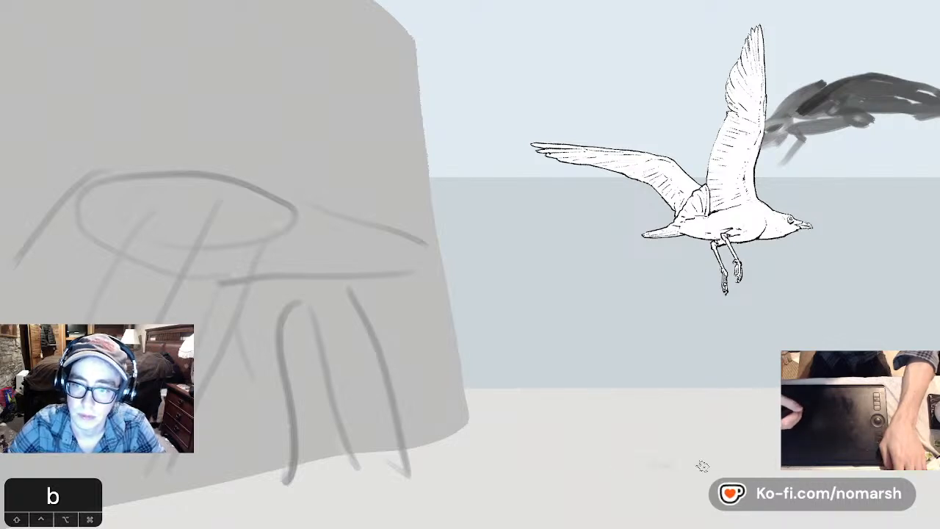
- Add loose horizontal strokes on the pale foreground below the inked gull and zigzag strokes at the top edge of the sky
mouse_move(703, 465)
mouse_down()
mouse_move(669, 473)
mouse_move(787, 473)
mouse_move(621, 480)
mouse_move(646, 477)
mouse_up()
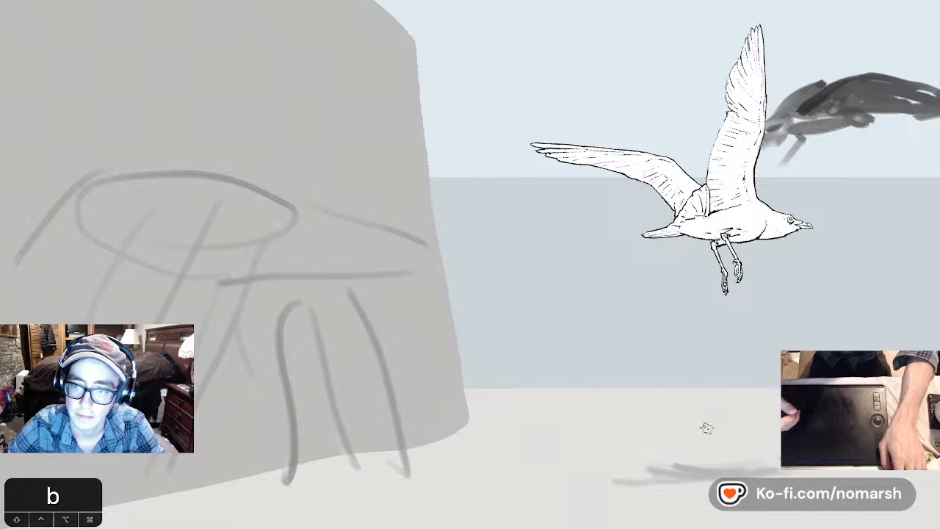
drag(714, 427, 779, 430)
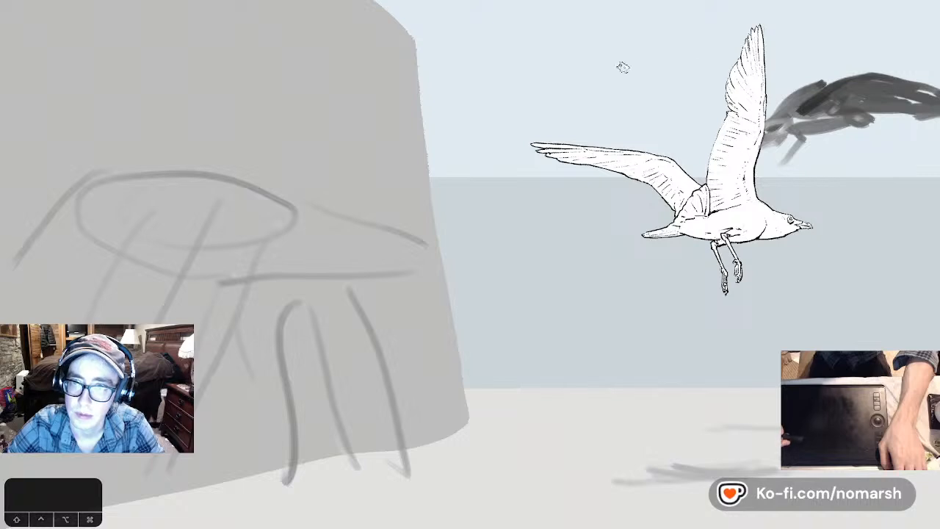
mouse_move(622, 4)
mouse_down()
mouse_move(645, 56)
mouse_move(666, 2)
mouse_up()
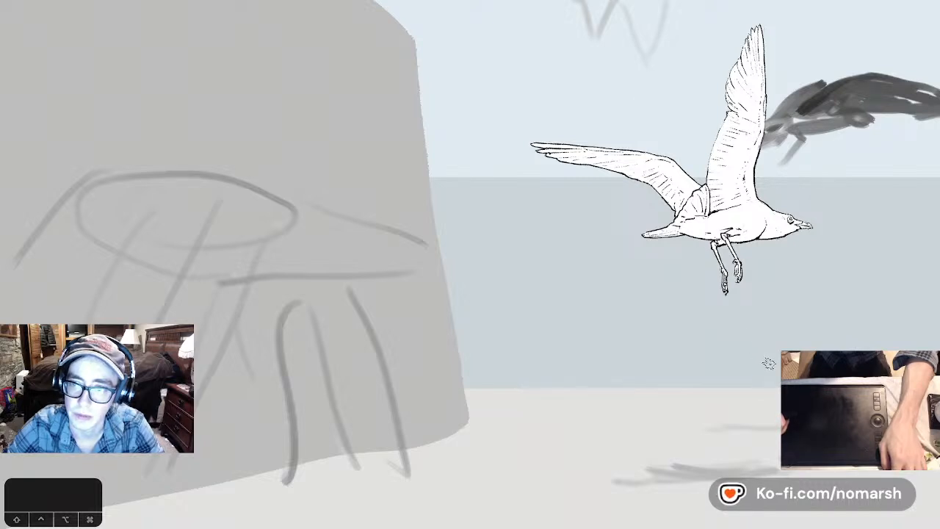
- Select the zigzag strokes in the sky with a rectangular marquee and move them above the grey gull silhouette
key(m)
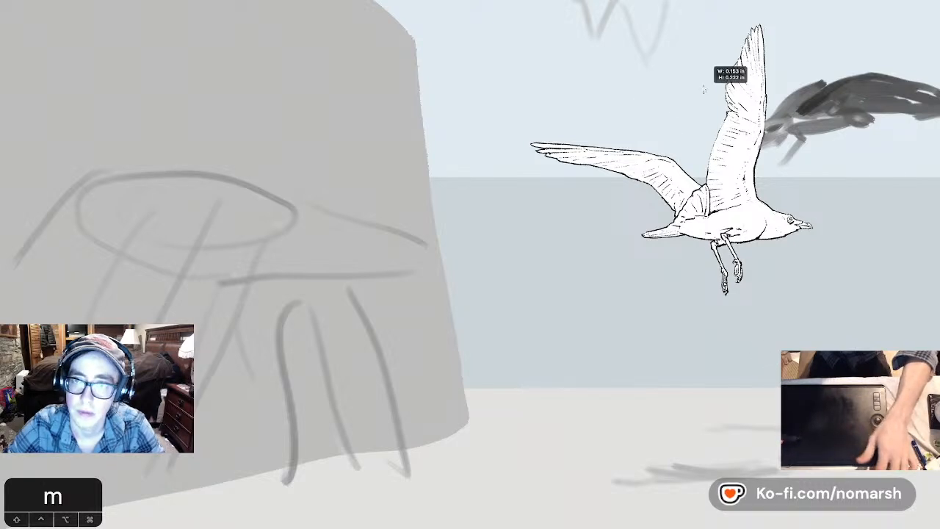
drag(558, 38, 702, 137)
key(v)
drag(653, 95, 871, 68)
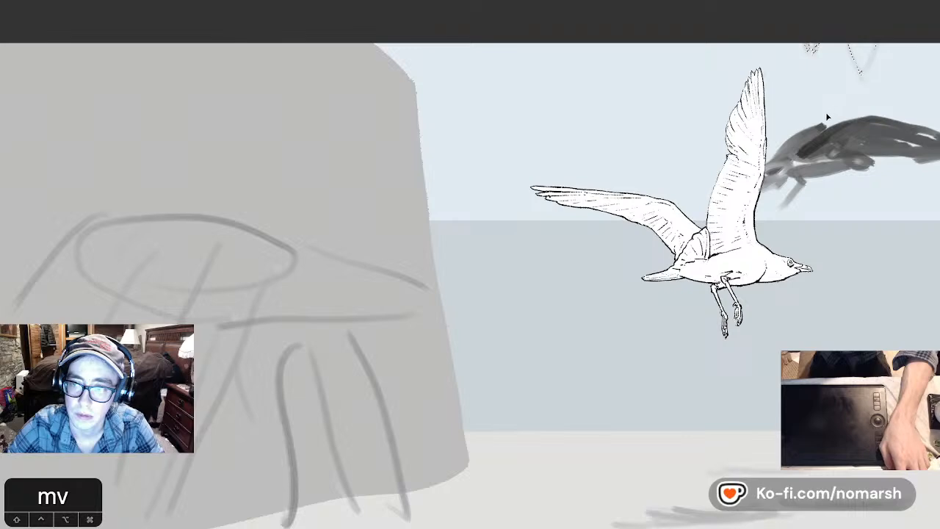
- Save the document and cycle the screen modes to compare the scene with the flock reference
key(super+s)
key(f)
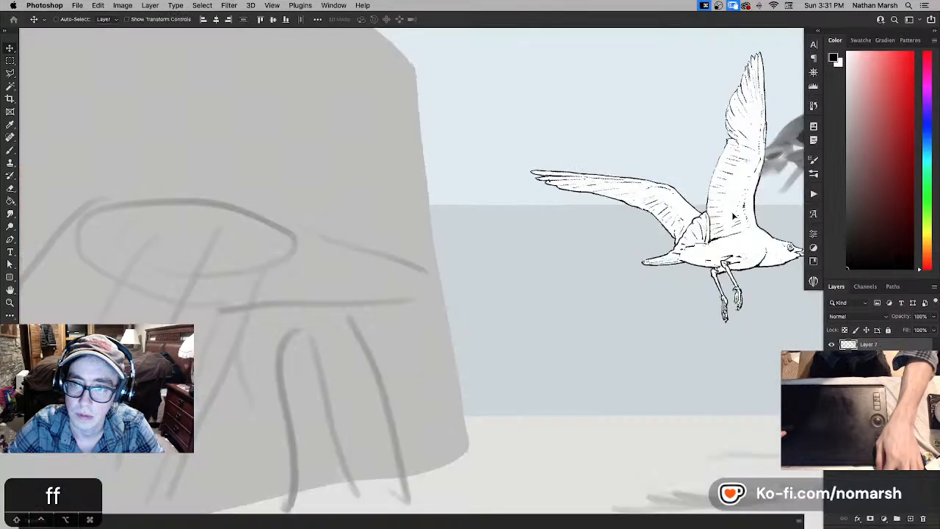
key(f)
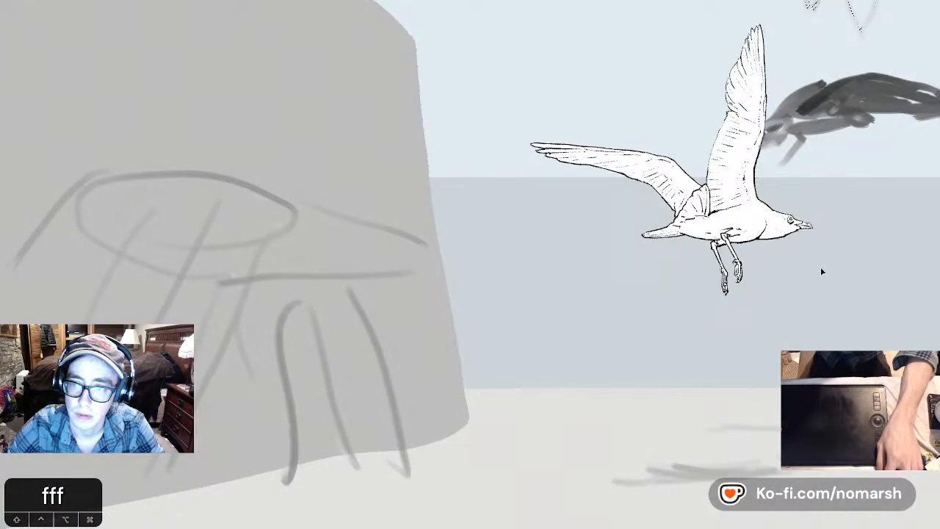
key(f)
key(f)
key(f)
key(f)
key(f)
key(f)
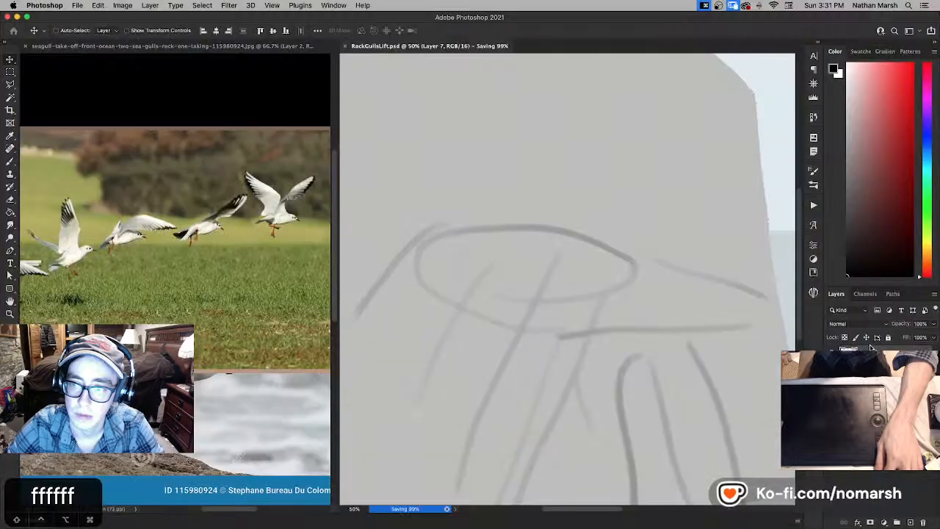
- Move the selected zigzag strokes about 9.1 in toward the cliff, deselect them, and shift the grey gull silhouette's layer over the cliff
key(v)
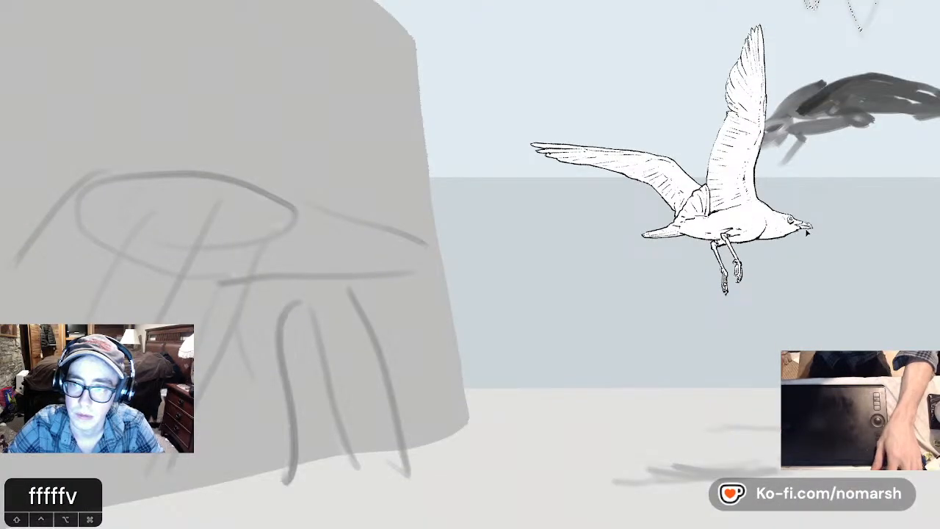
drag(816, 217, 644, 233)
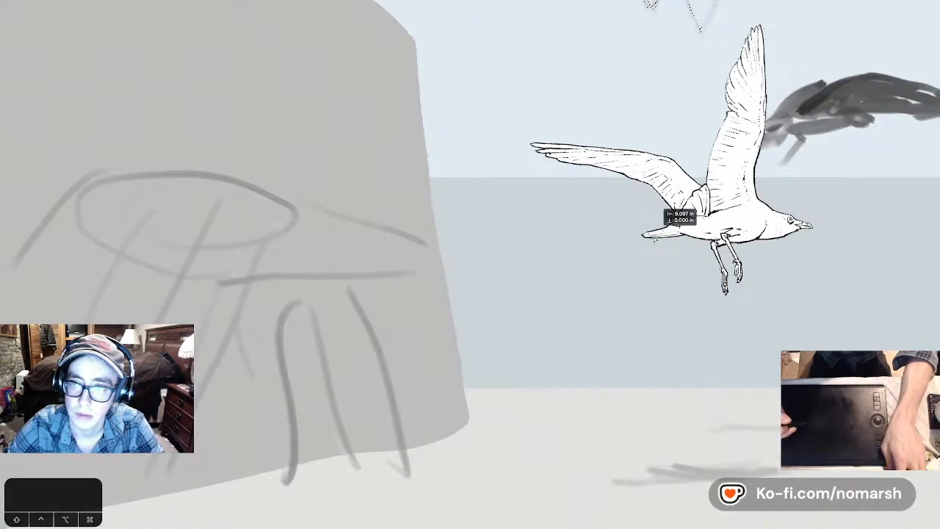
key(super+d)
right_click(821, 107)
click(821, 107)
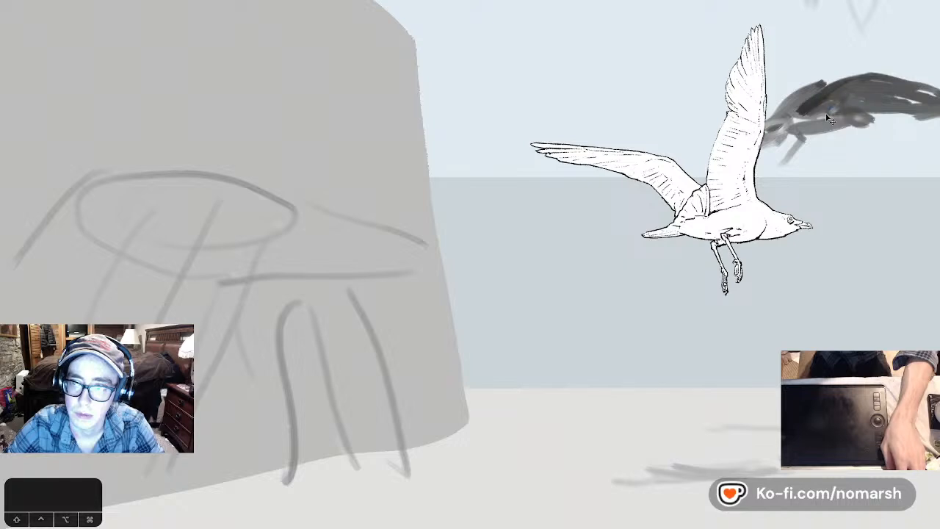
mouse_move(806, 122)
mouse_down()
mouse_move(552, 125)
mouse_move(416, 157)
mouse_move(362, 220)
mouse_move(359, 106)
mouse_move(347, 170)
mouse_move(313, 185)
mouse_up()
key(m)
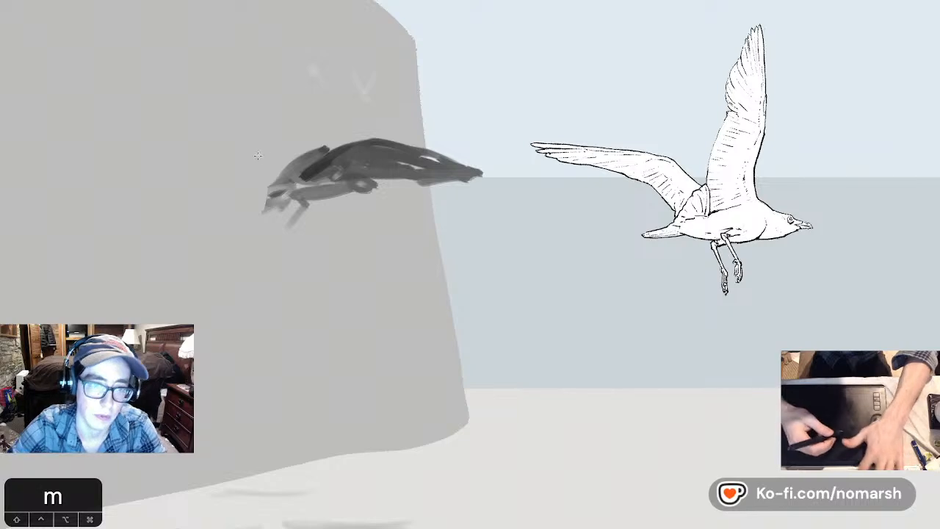
mouse_move(245, 134)
mouse_down()
mouse_move(483, 245)
mouse_move(519, 253)
mouse_up()
key(super+x)
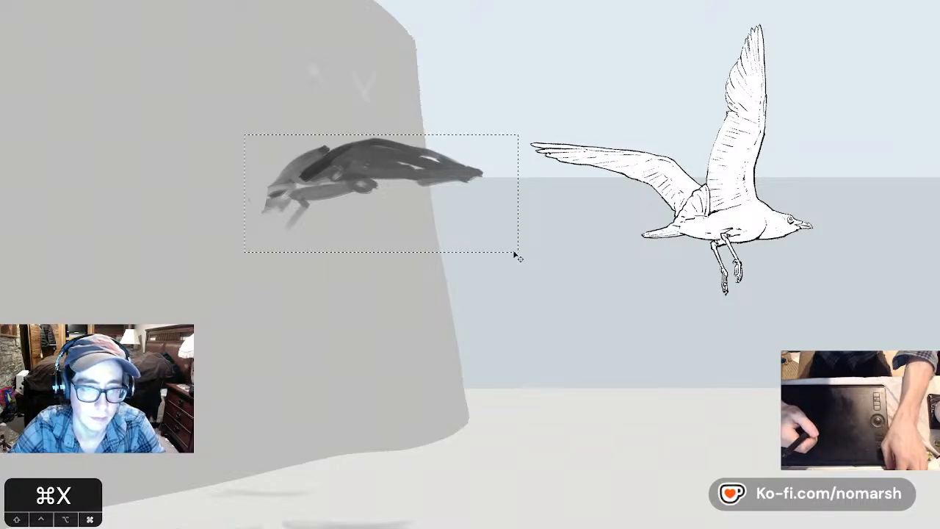
key(super+v)
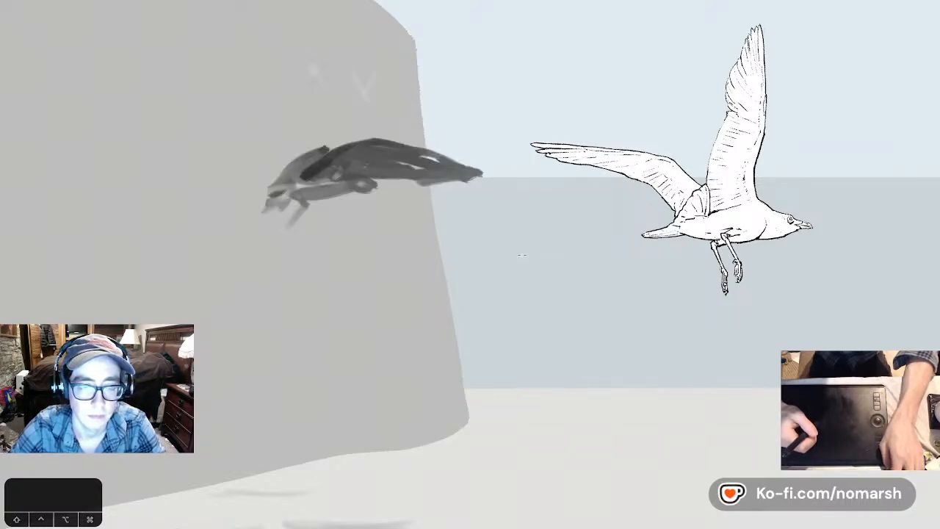
key(super+z)
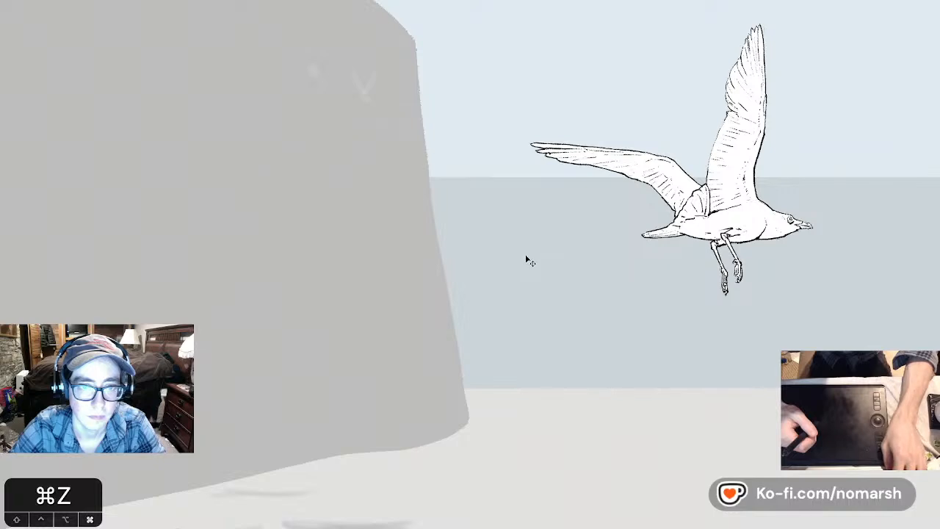
key(super+z)
key(super+d)
- Reduce the grey gull silhouette layer's opacity to 10% and add a new layer group
key(v)
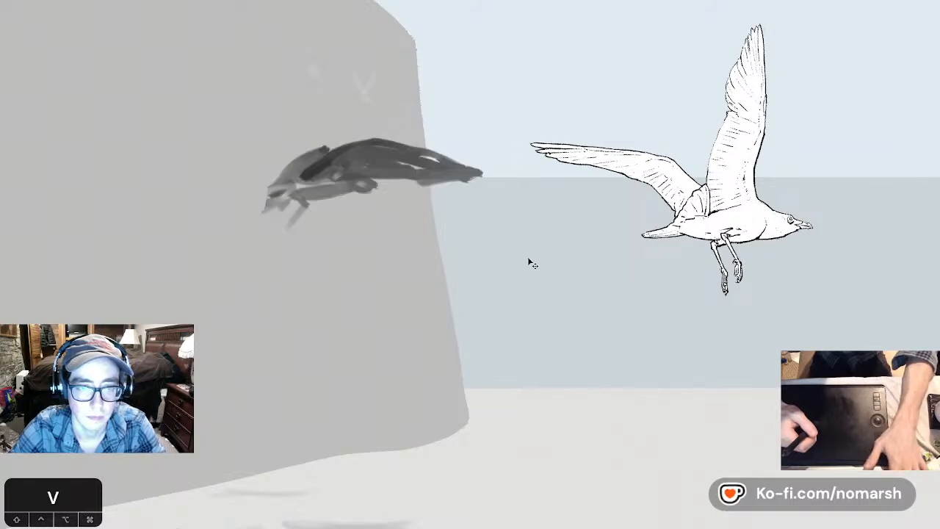
key(1)
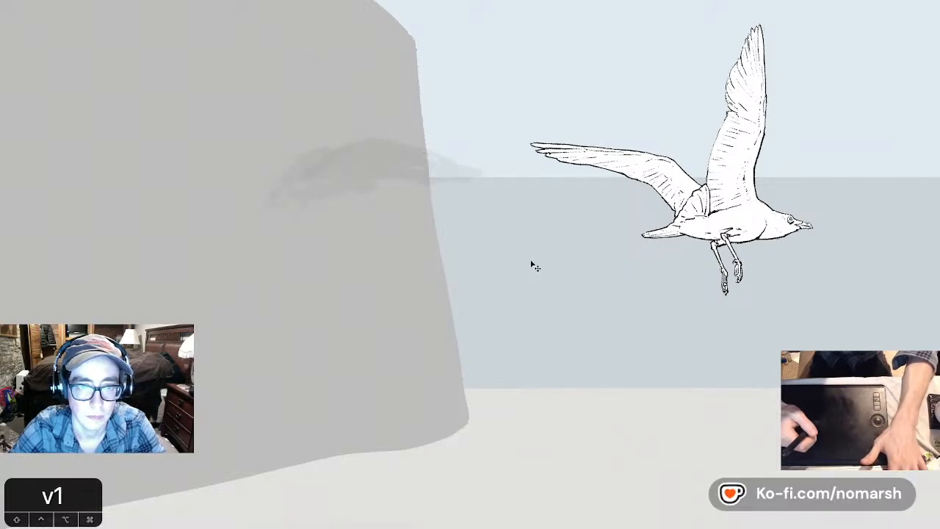
key(Tab)
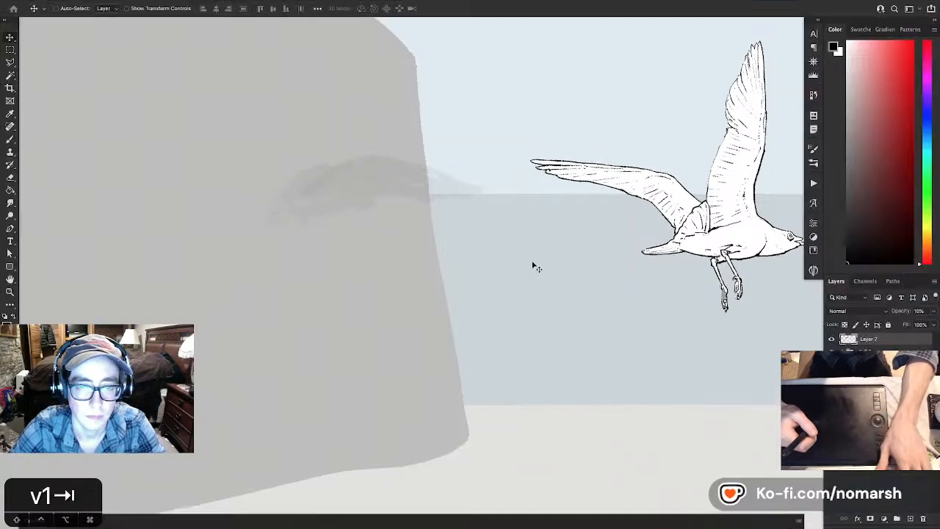
click(897, 519)
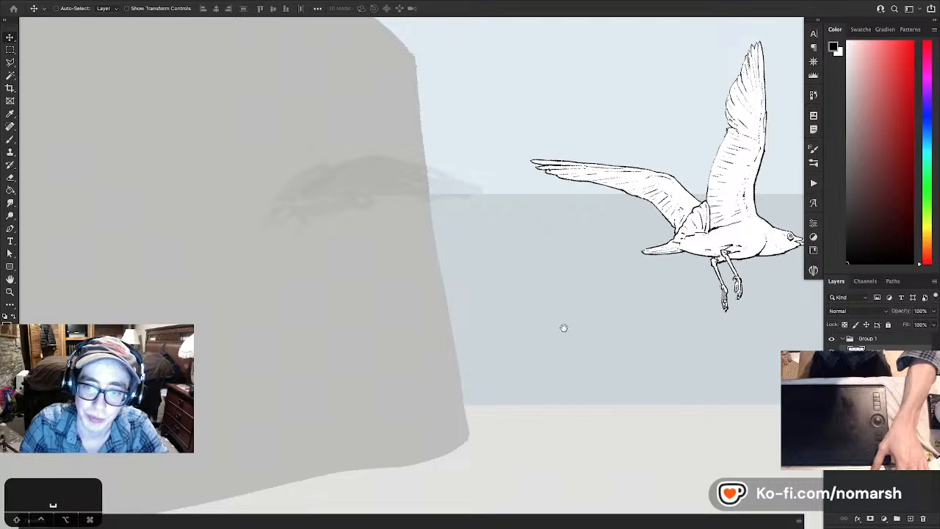
drag(564, 328, 384, 335)
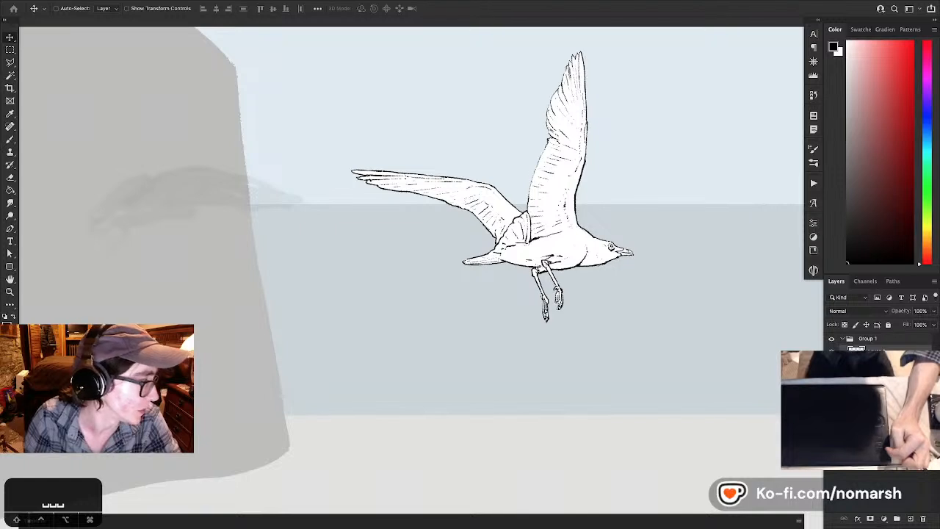
key(Tab)
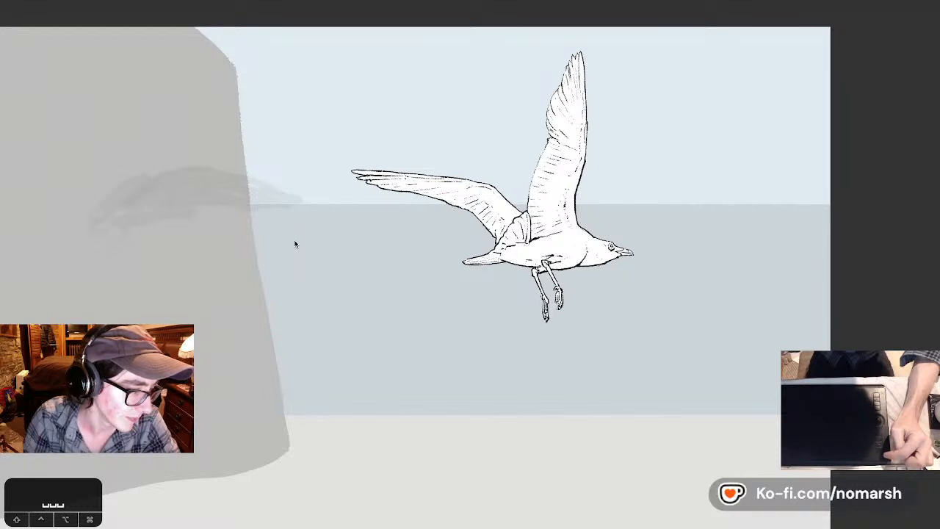
key(Tab)
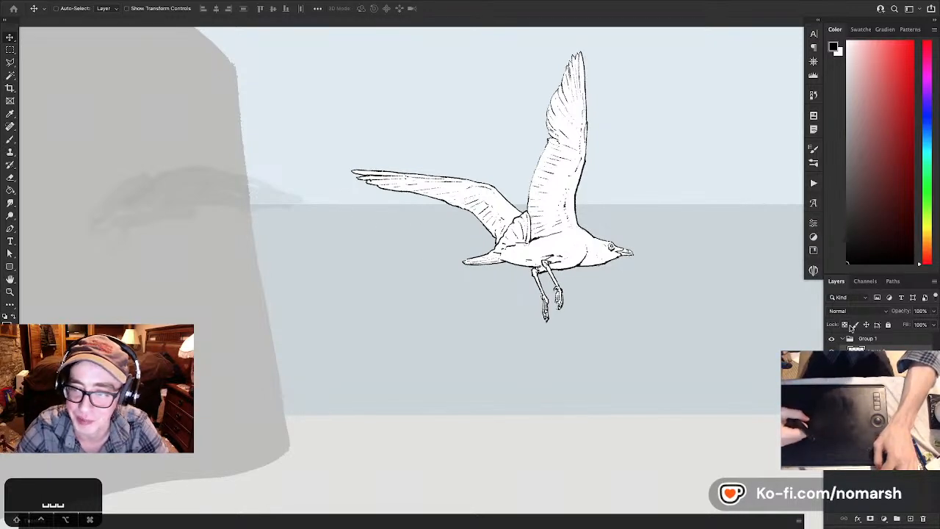
- Move the faded gull silhouette onto the sea between the cliff and the inked gull, and make the new drawing layer active
mouse_move(461, 275)
mouse_down()
mouse_move(440, 279)
mouse_move(555, 348)
mouse_move(522, 331)
mouse_up()
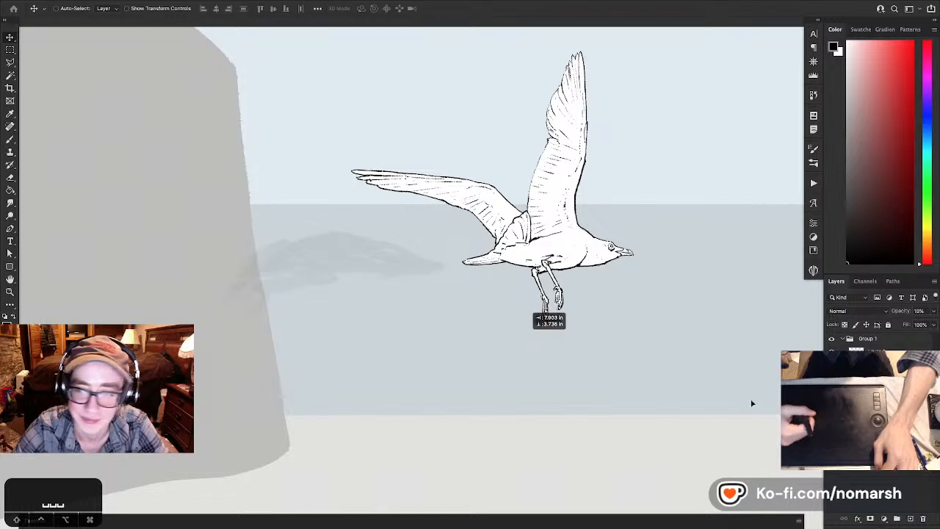
click(879, 352)
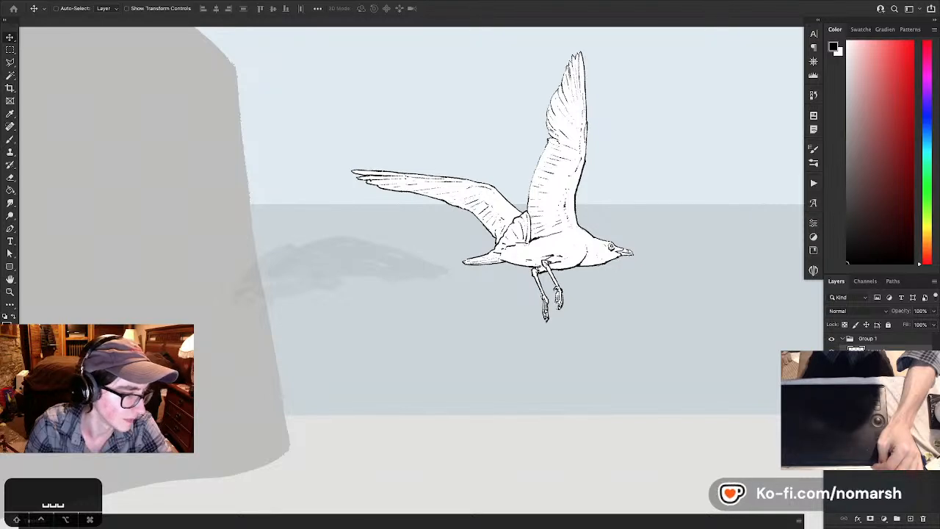
key(Tab)
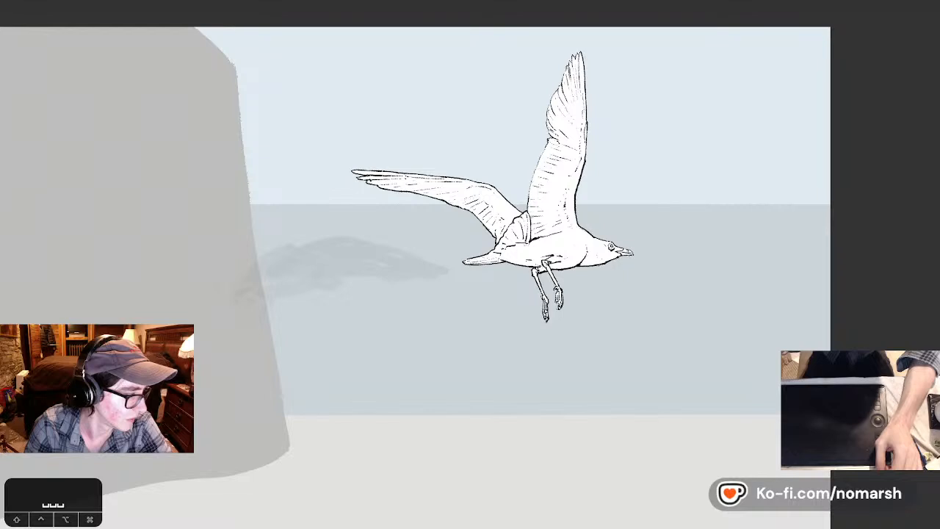
key(Tab)
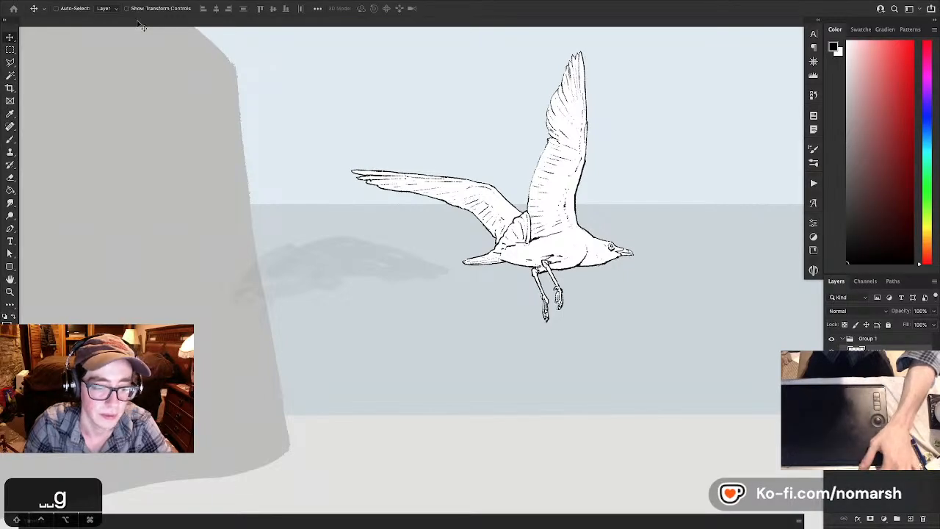
- Show the flock reference beside the scene at 100% and frame its flying gulls along with the faded silhouette in the scene
key(f)
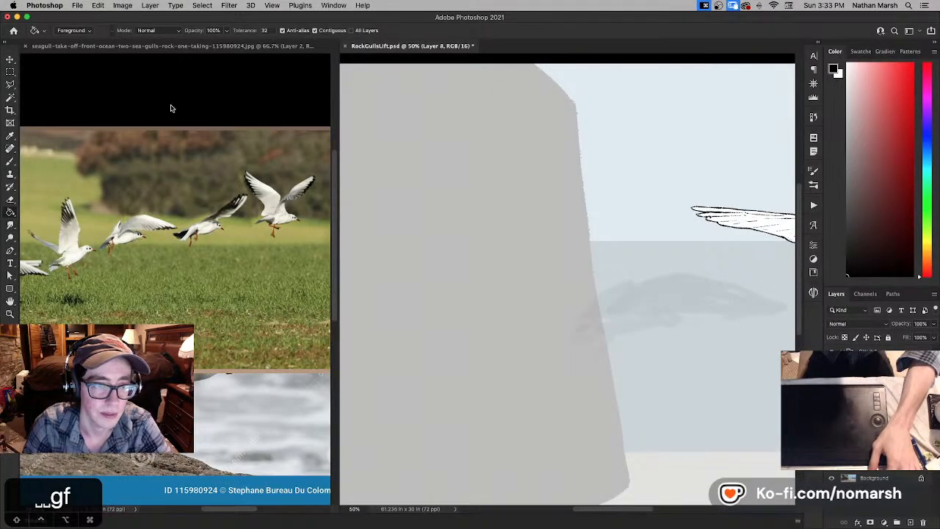
click(170, 108)
key(super+equal)
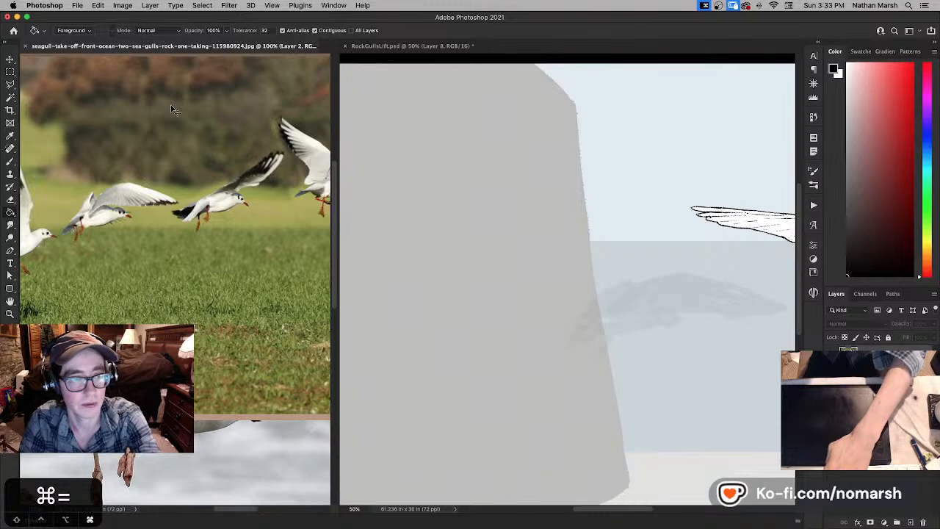
drag(175, 111, 194, 164)
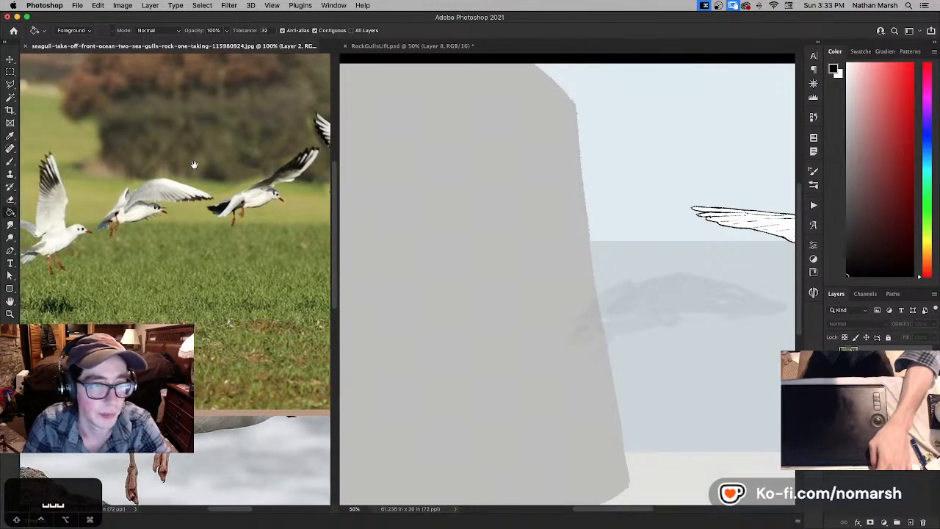
click(693, 340)
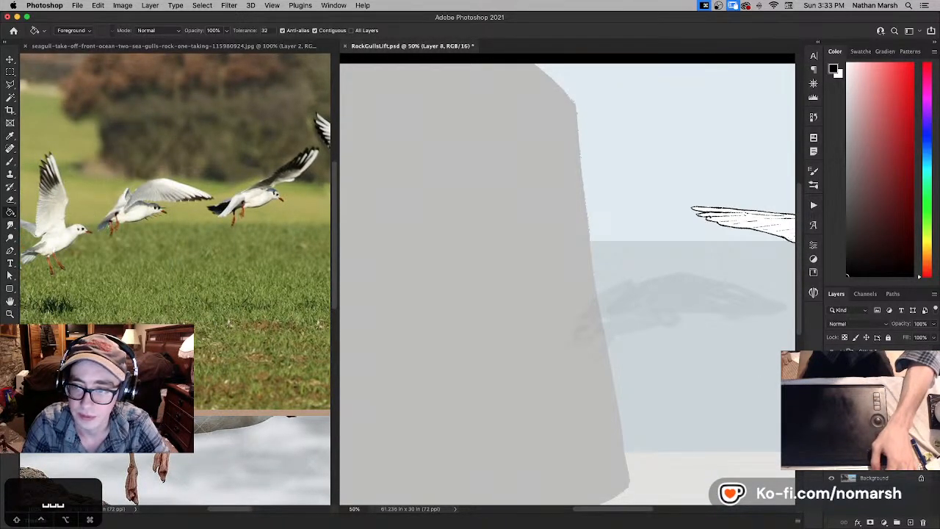
drag(542, 220, 483, 192)
mouse_move(653, 221)
mouse_down()
mouse_move(540, 231)
mouse_move(568, 225)
mouse_up()
- Block in the second gull's body and head in white with the brush over the faded silhouette on Layer 8
key(b)
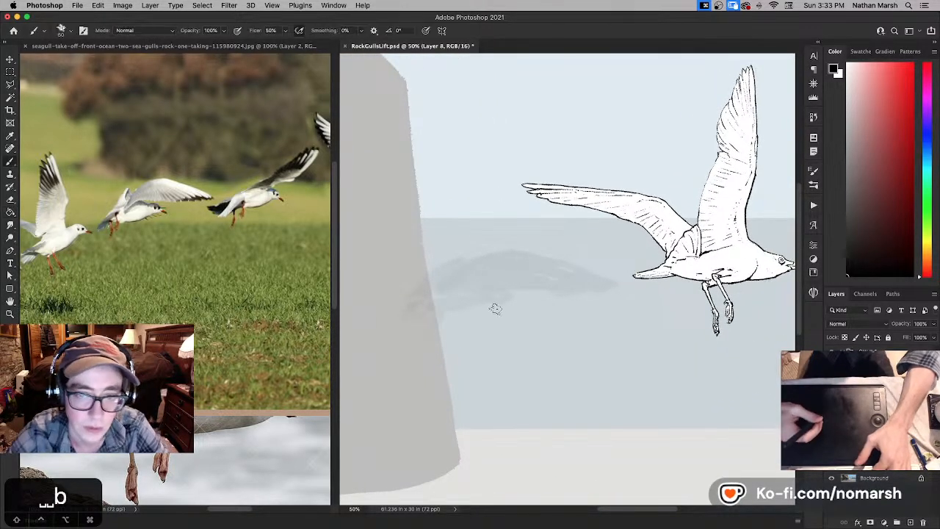
mouse_move(476, 289)
mouse_down()
mouse_move(450, 300)
mouse_move(485, 281)
mouse_move(450, 301)
mouse_move(487, 272)
mouse_move(456, 307)
mouse_move(506, 288)
mouse_move(495, 281)
mouse_move(509, 275)
mouse_up()
key(super+z)
key(x)
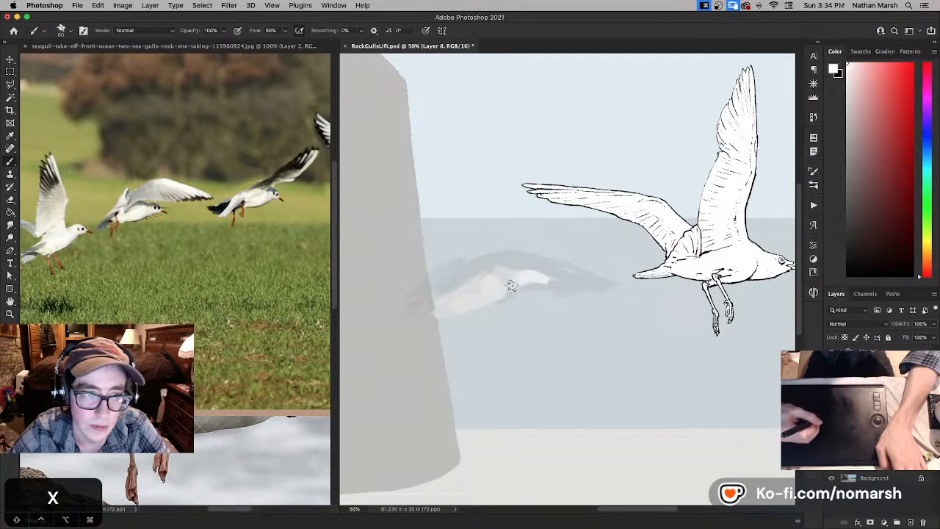
mouse_move(501, 297)
mouse_down()
mouse_move(526, 283)
mouse_move(504, 295)
mouse_up()
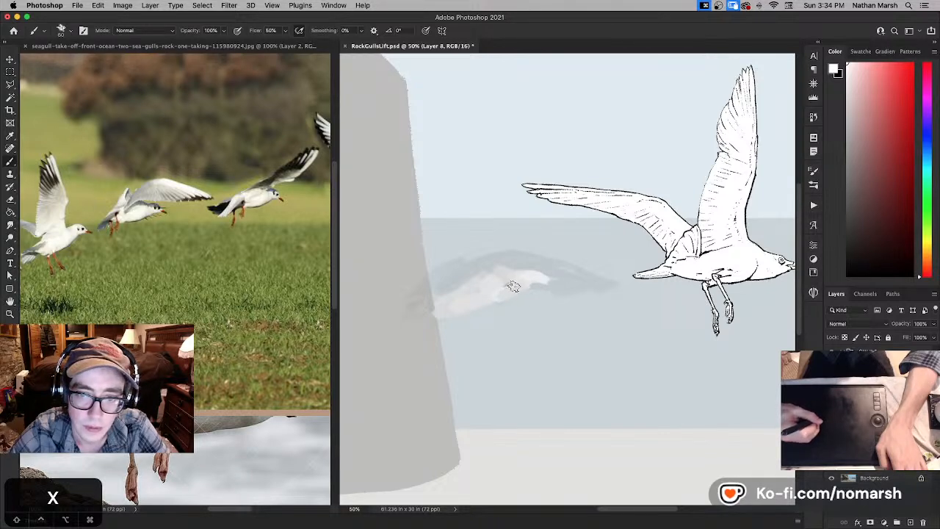
- Step back through the recent white strokes and rework the second gull's head and neck with the eraser and brush
key(super+z)
key(super+z)
key(super+z)
key(super+shift+z)
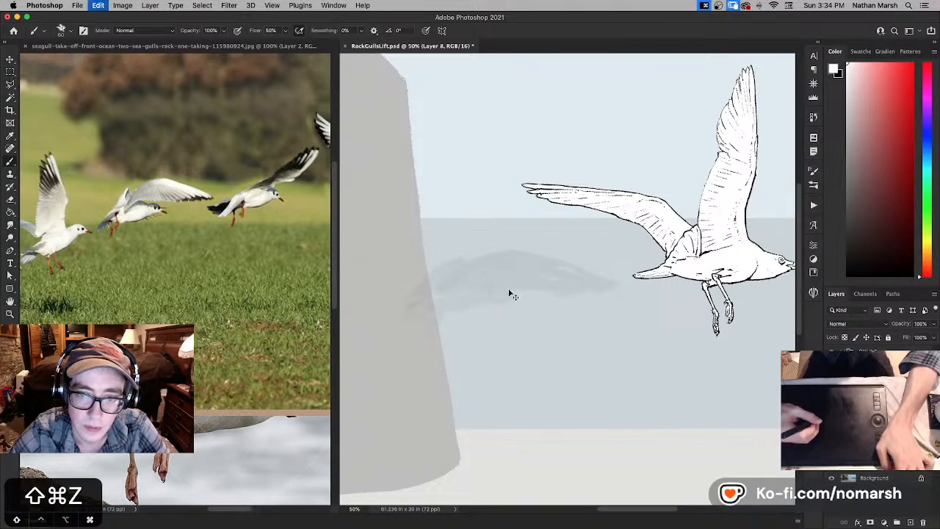
key(e)
mouse_move(508, 274)
mouse_down()
mouse_move(540, 274)
mouse_move(540, 283)
mouse_move(507, 282)
mouse_up()
key(b)
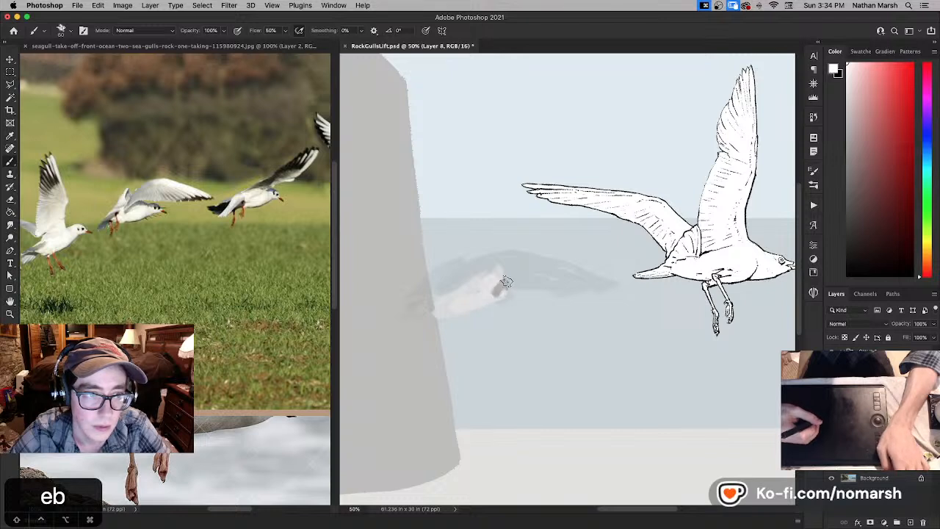
key(super+z)
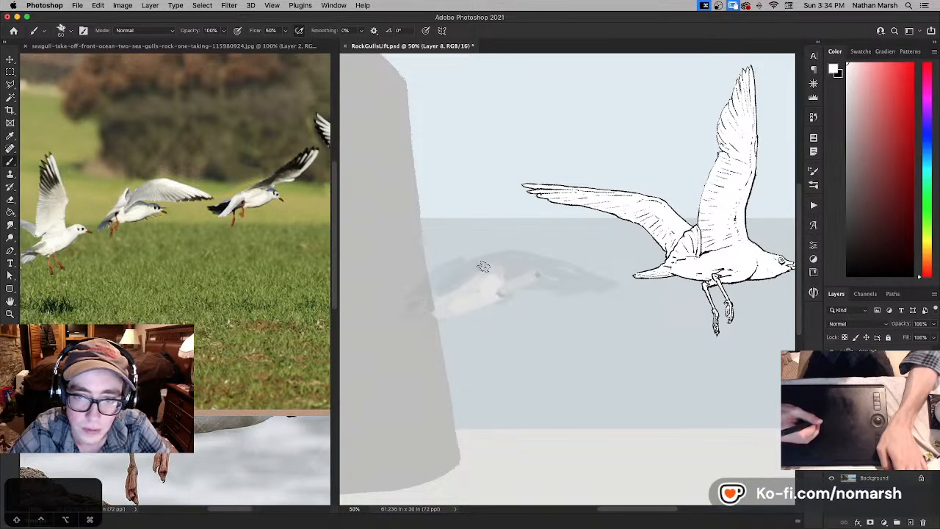
- Paint a white stroke along the second gull's back, and shape its grey beak with a smaller brush
mouse_move(478, 271)
mouse_down()
mouse_move(505, 278)
mouse_move(470, 271)
mouse_move(530, 272)
mouse_up()
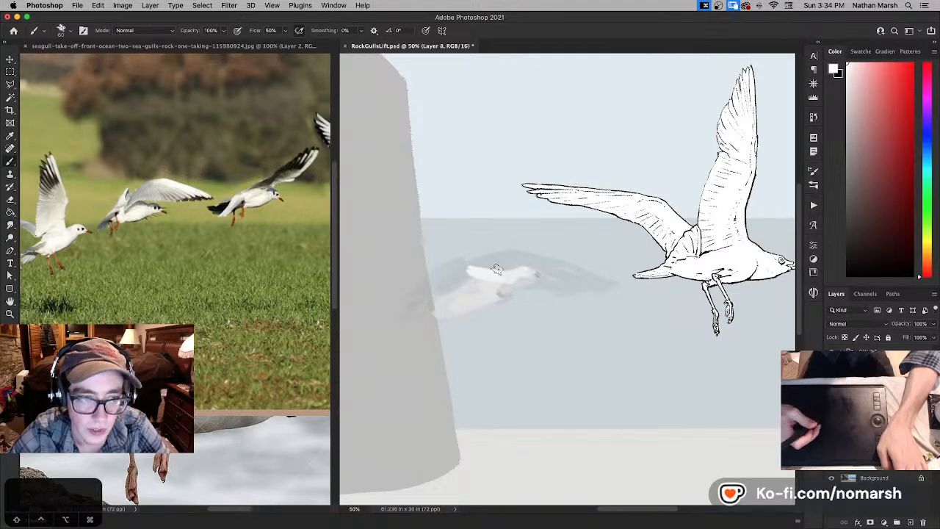
key(bracketleft)
key(bracketleft)
key(bracketleft)
key(bracketleft)
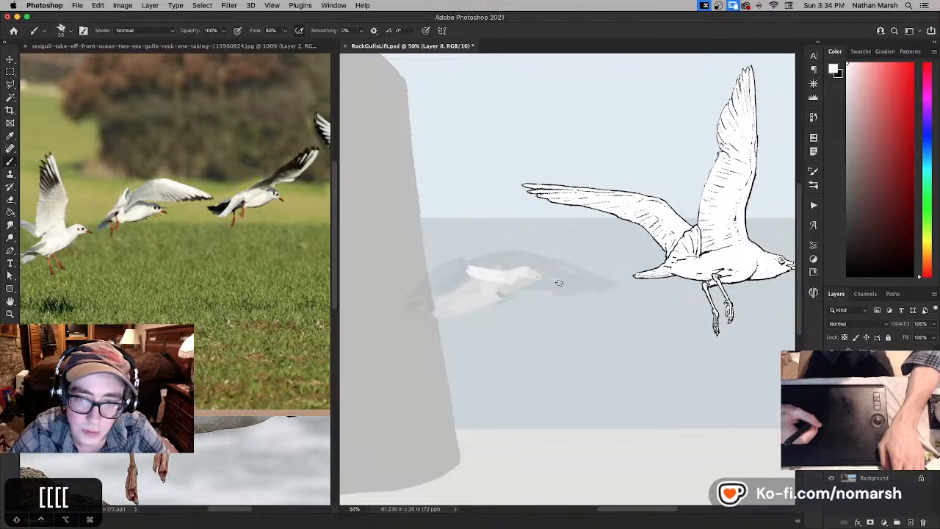
key(super+z)
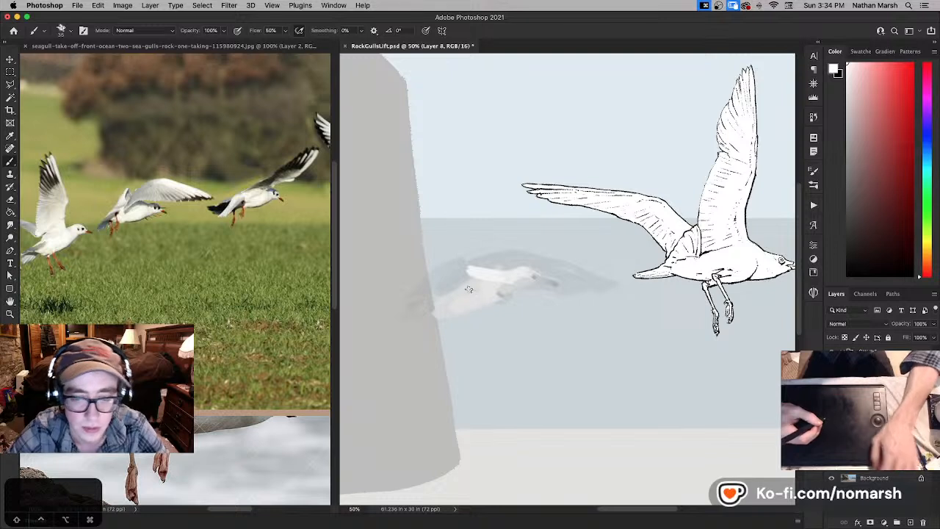
- Enlarge the brush, add grey patches along the second gull's back and extend its white tail, then reduce the brush size
key(bracketright)
key(bracketright)
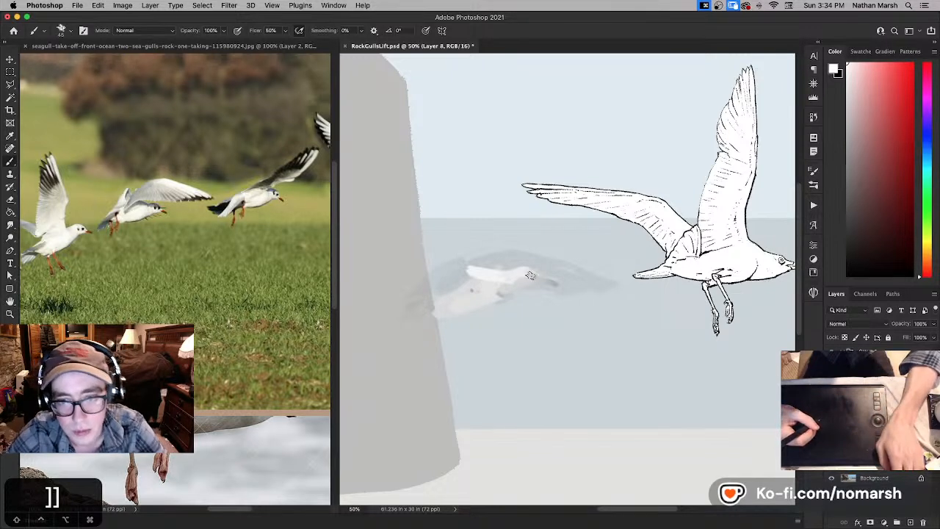
key(x)
key(x)
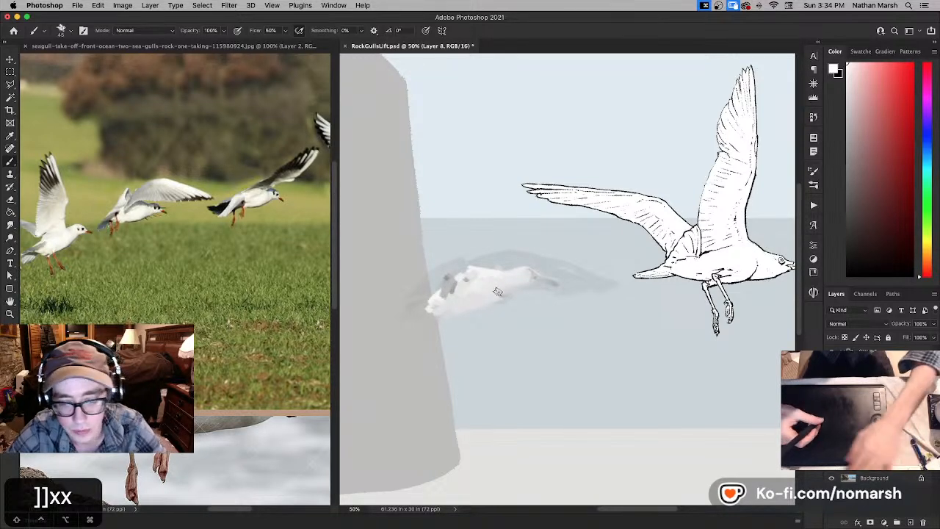
key(bracketleft)
key(bracketleft)
key(bracketleft)
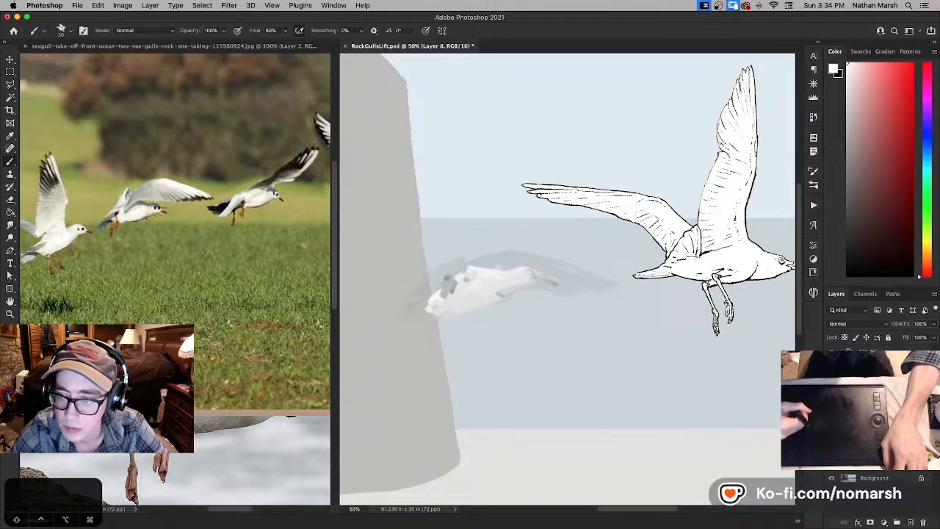
- Darken the sky, sea and cliff behind the gulls with Hue/Saturation, lowering the lightness to about -41
key(super+u)
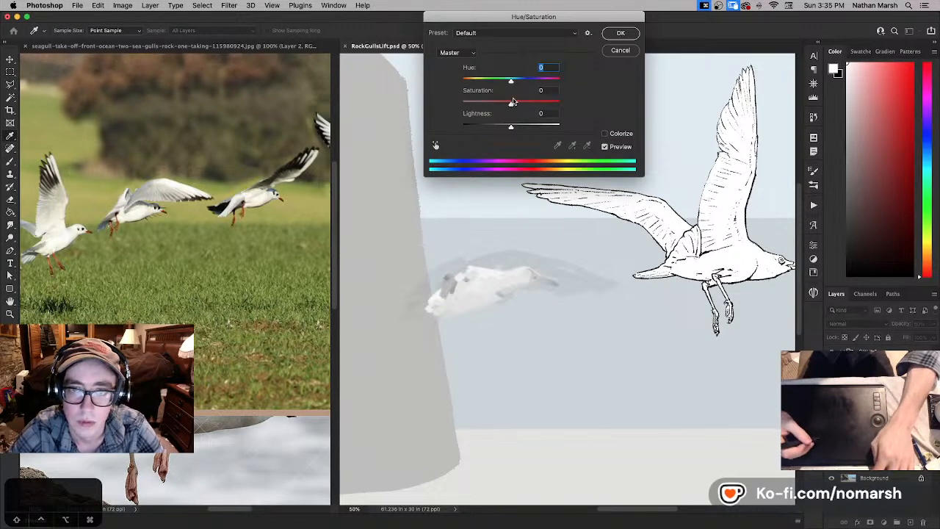
drag(512, 127, 487, 129)
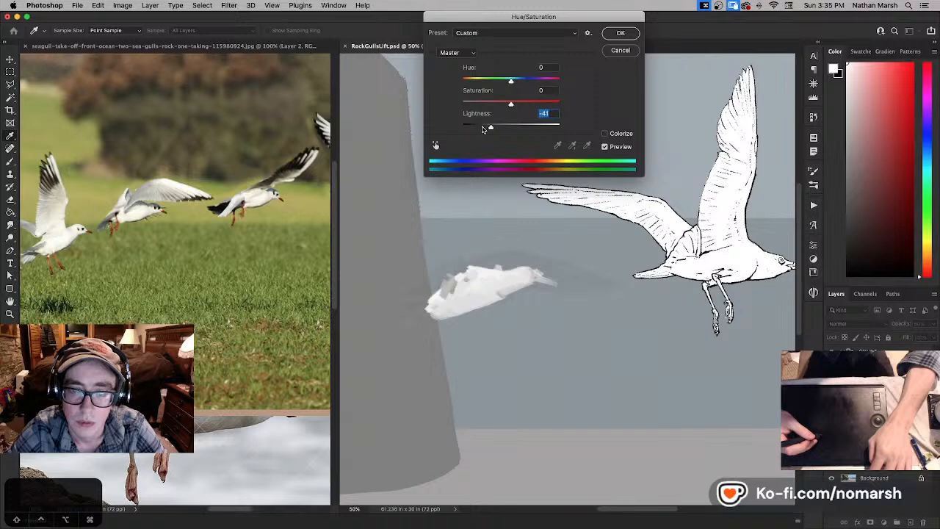
click(621, 33)
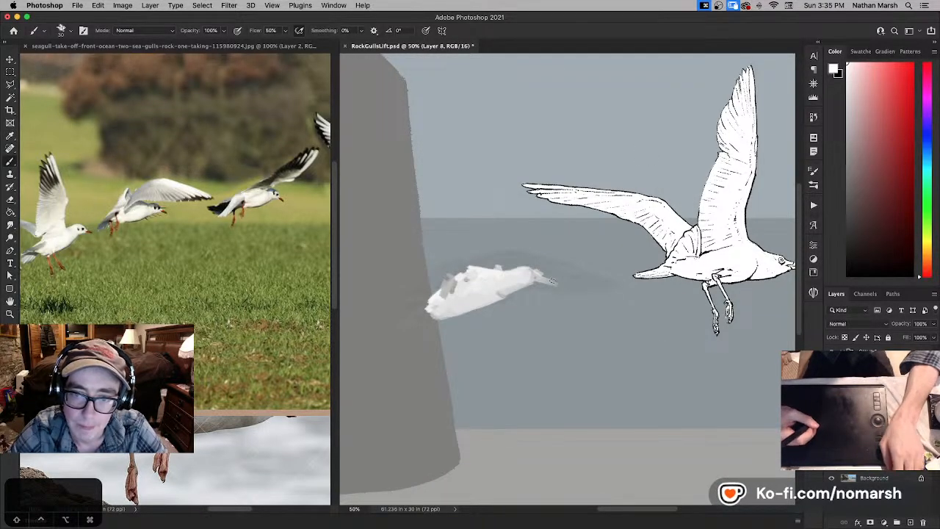
- Step back through the recent beak strokes and rework the second gull's head and beak with small brush strokes
key(super+z)
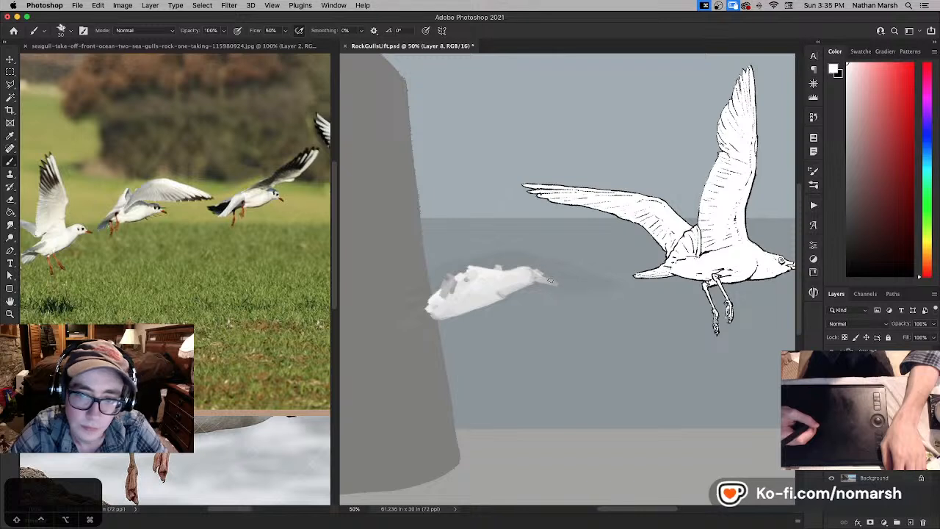
key(super+z)
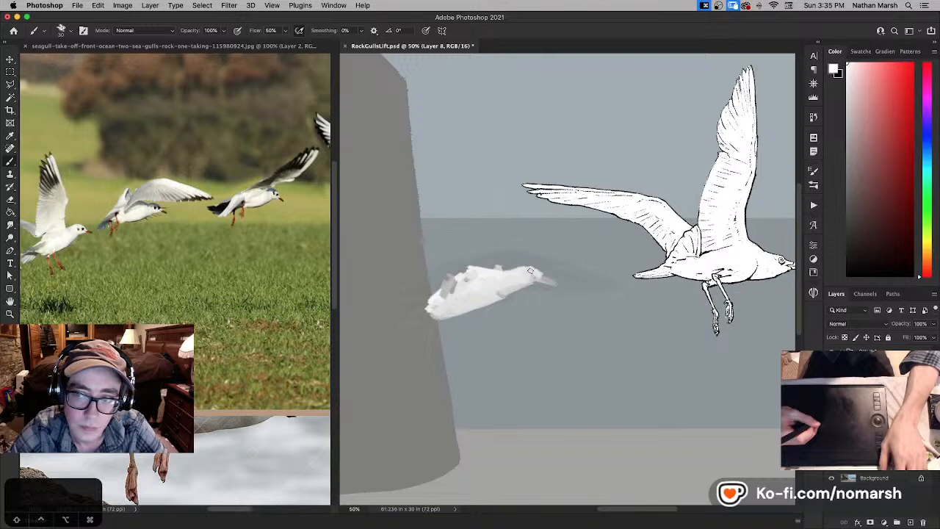
drag(530, 271, 544, 276)
key(super+z)
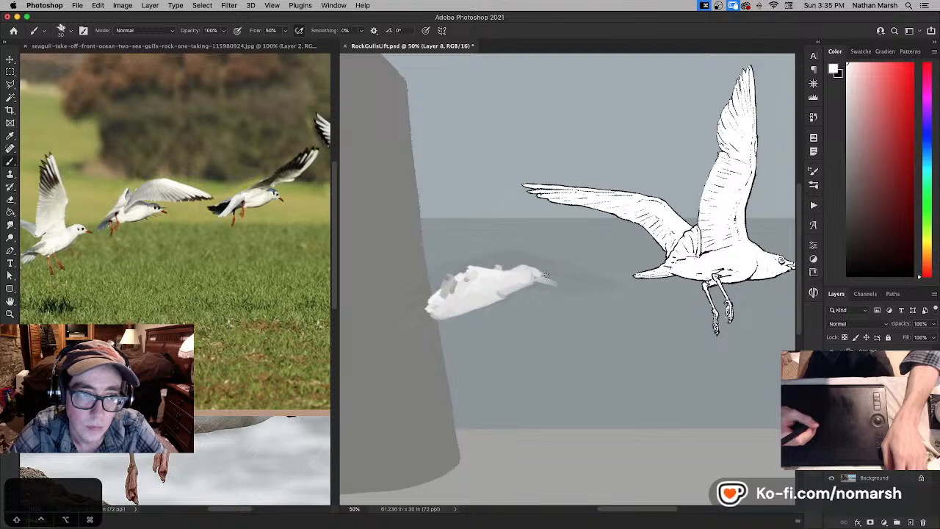
- Enlarge the brush and paint the dark grey underside of the second gull's raised wing, from its back out past the head
mouse_move(571, 282)
mouse_down()
mouse_move(521, 287)
mouse_move(562, 290)
mouse_up()
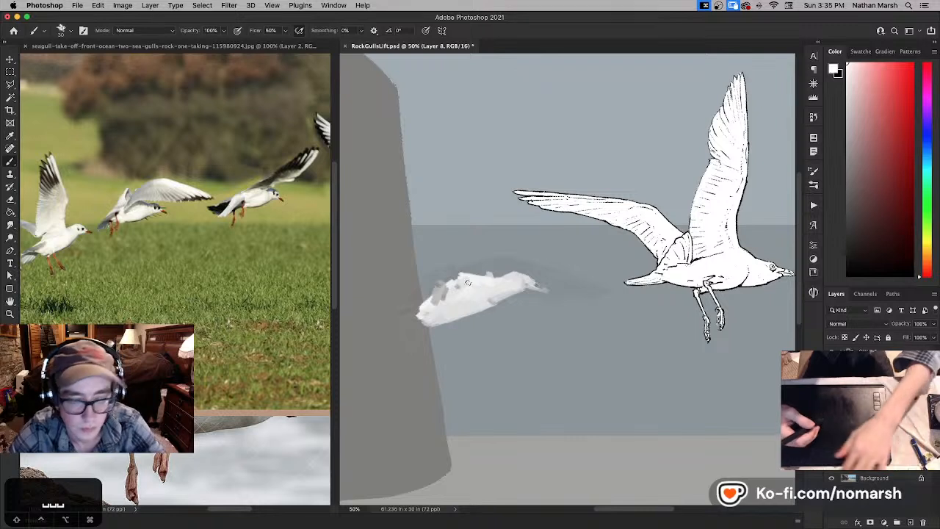
key(bracketright)
key(bracketright)
key(bracketright)
key(bracketright)
mouse_move(478, 261)
mouse_down()
mouse_move(448, 299)
mouse_move(487, 265)
mouse_move(542, 260)
mouse_up()
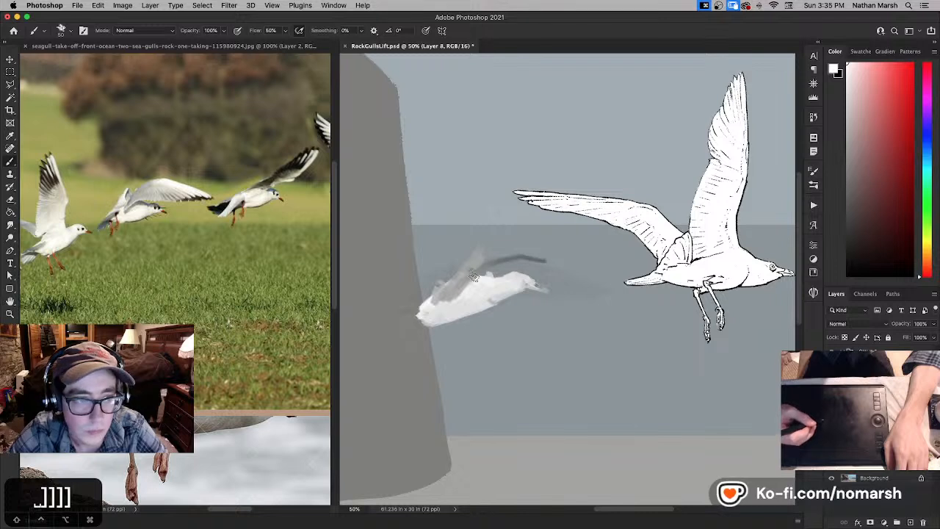
drag(457, 287, 523, 261)
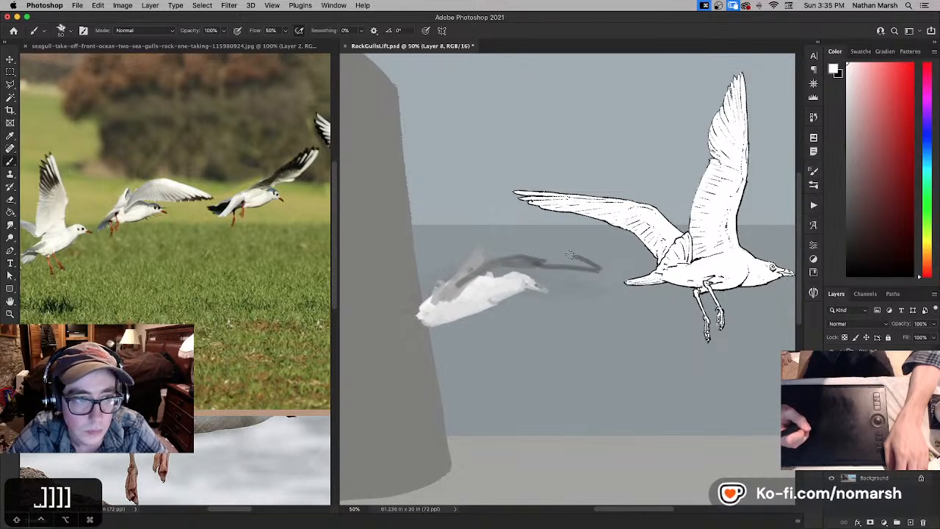
- Paint the light grey leading edge of the second gull's wing arching up from the shoulder, undoing and repainting the outer part
mouse_move(446, 281)
mouse_down()
mouse_move(482, 243)
mouse_move(458, 275)
mouse_move(516, 235)
mouse_up()
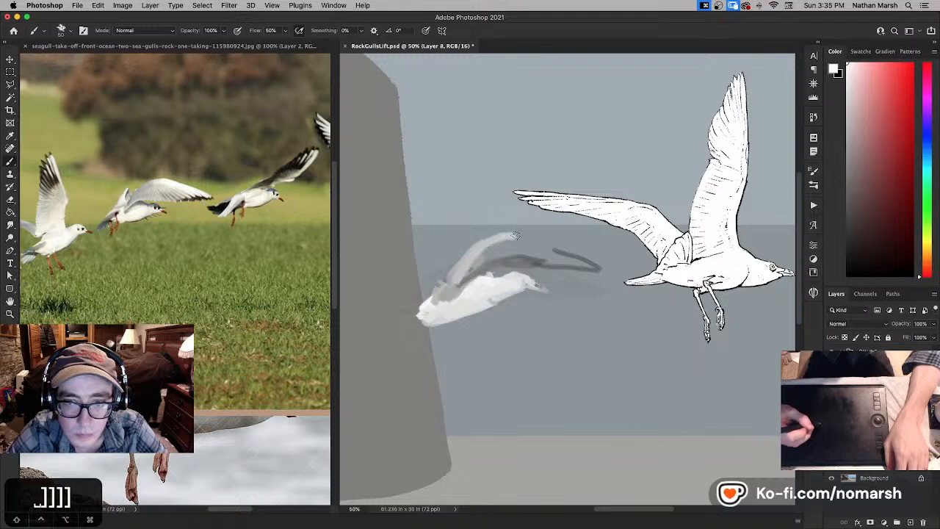
key(super+z)
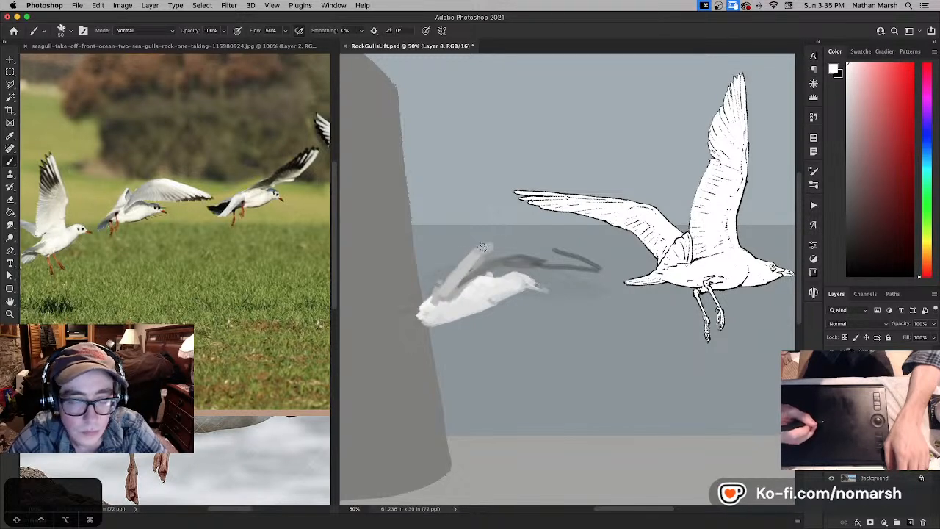
mouse_move(482, 247)
mouse_down()
mouse_move(534, 237)
mouse_move(501, 238)
mouse_up()
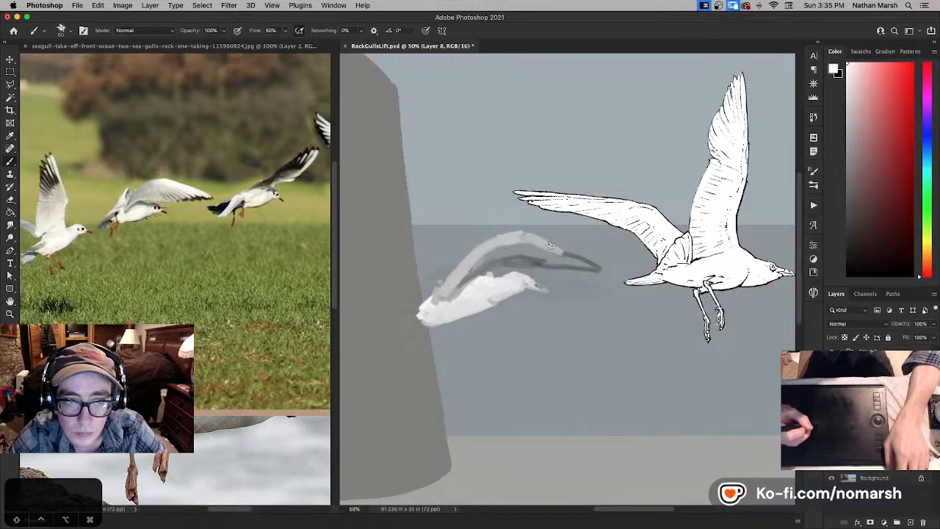
- Extend the second gull's wing down to a pointed tip with light strokes and add feather shapes along its trailing edge
drag(535, 238, 584, 262)
drag(526, 237, 612, 273)
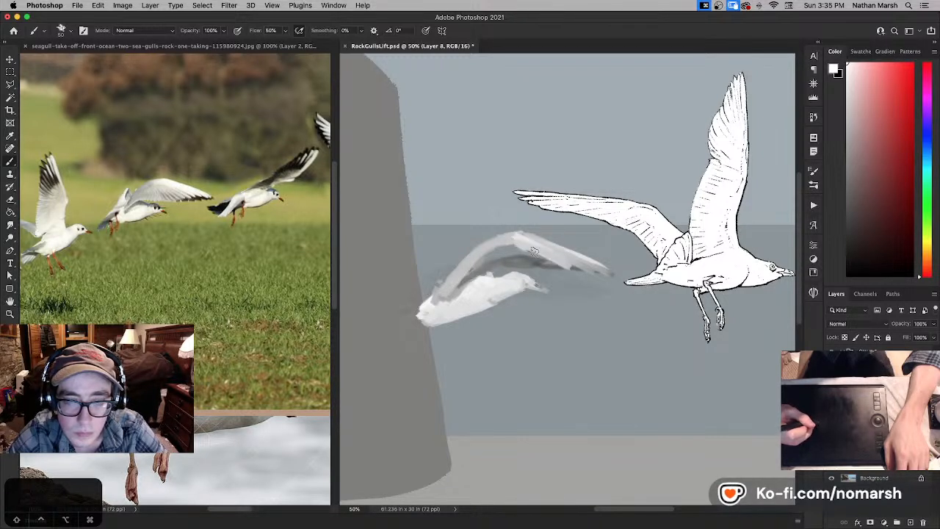
drag(512, 246, 545, 265)
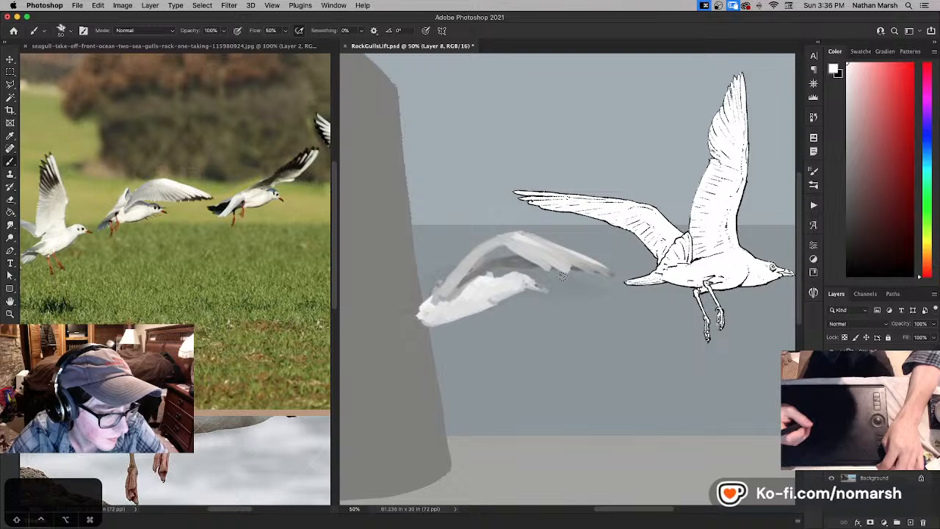
- Undo the last brush stroke at the base of the second gull's wing
key(space)
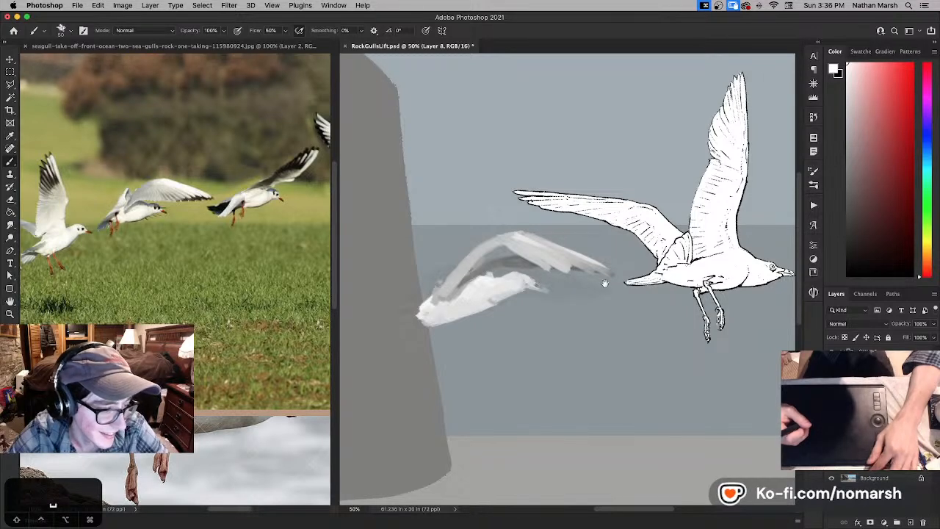
drag(604, 283, 432, 297)
drag(510, 292, 680, 260)
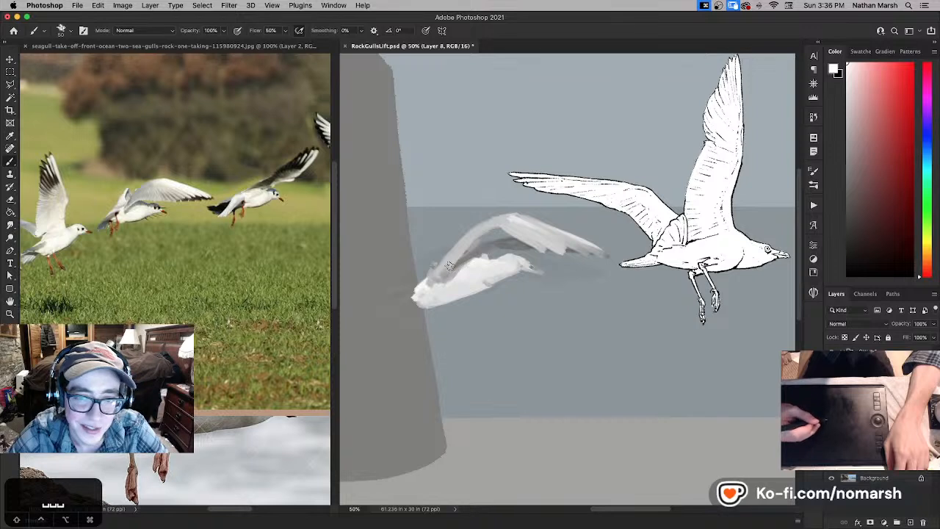
key(super+z)
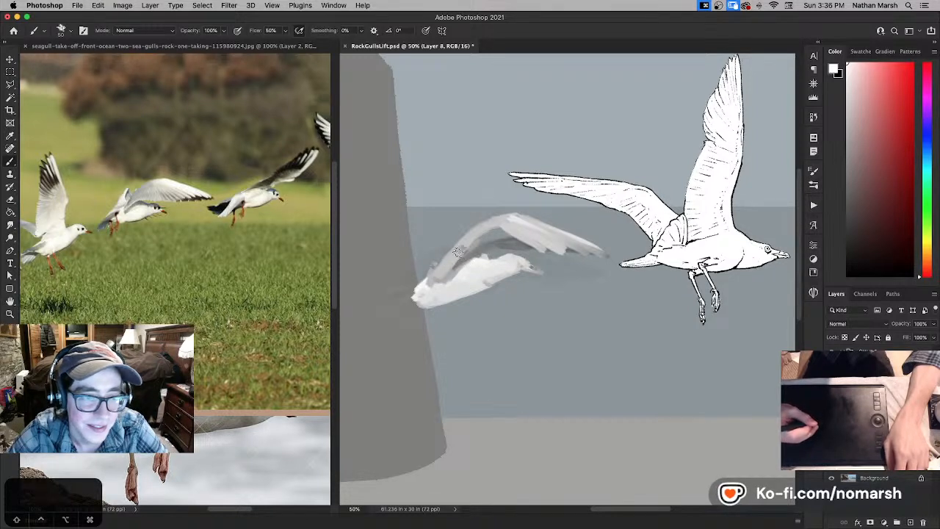
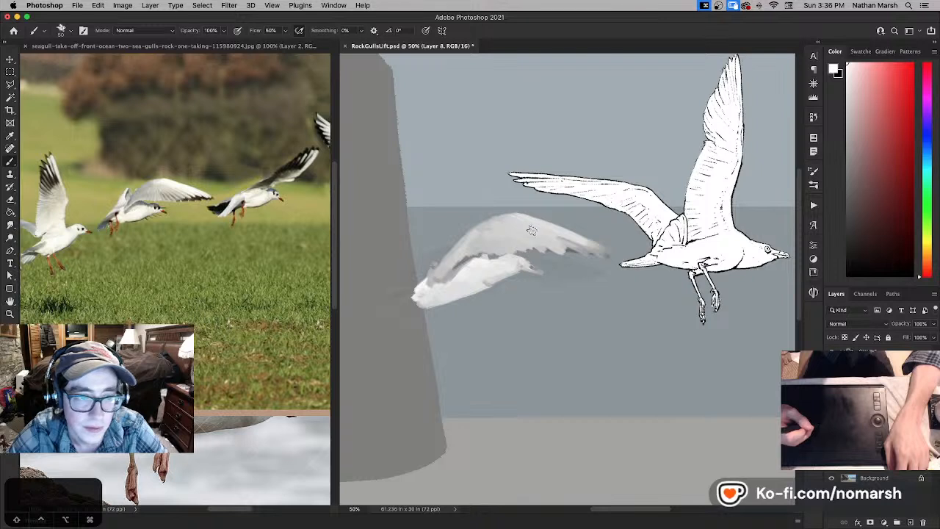
- Paint the painted gull's outstretched wing tip in light strokes, and undo the trial strokes at its tail
drag(534, 231, 579, 246)
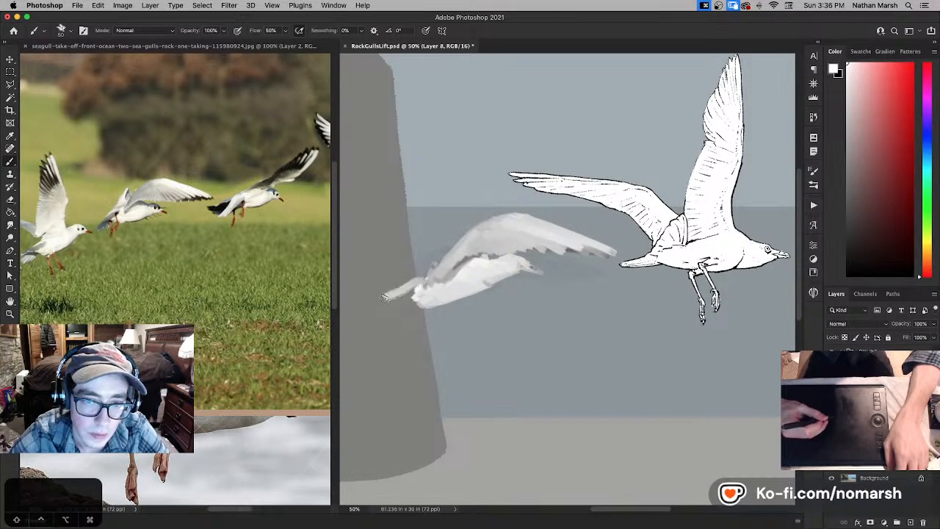
key(super+z)
key(x)
mouse_move(422, 293)
mouse_down()
mouse_move(385, 307)
mouse_move(441, 303)
mouse_move(465, 284)
mouse_move(438, 302)
mouse_up()
key(super+z)
- Erase along the underside of the painted gull's body to slim its belly
key(super+z)
key(e)
key(super+z)
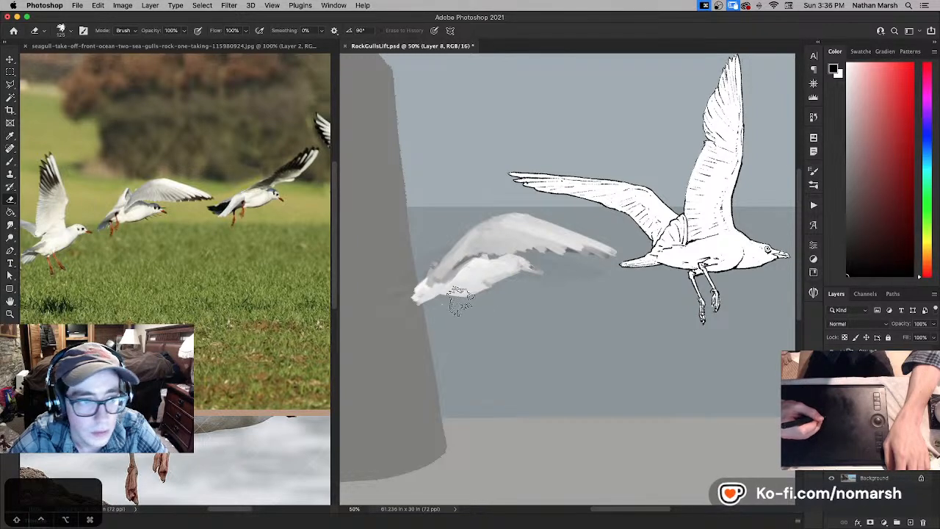
key(super+z)
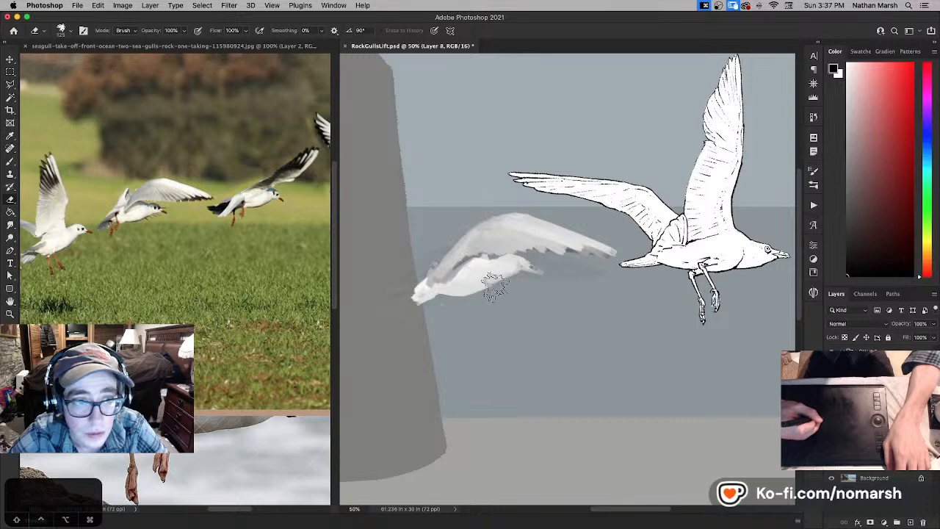
- Shade the painted gull's neck and breast in grey, and touch up the body in white with a smaller brush
key(b)
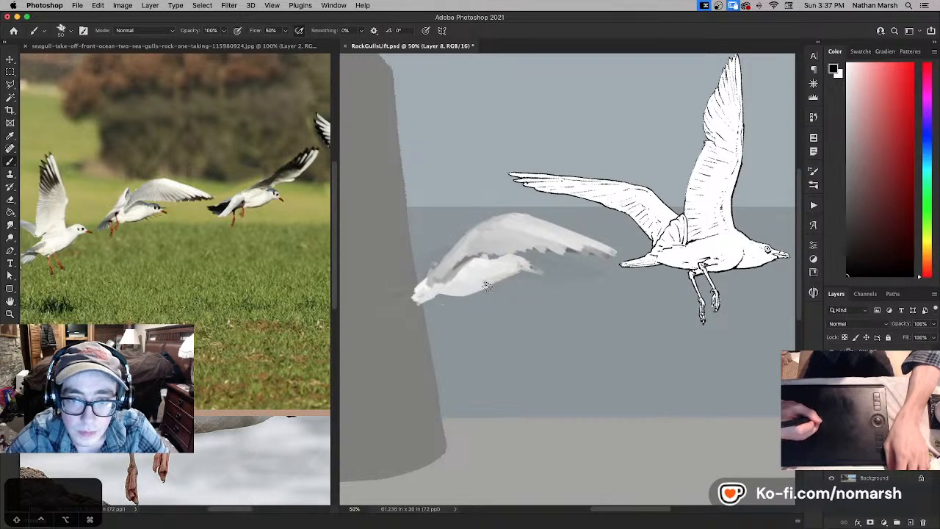
key(x)
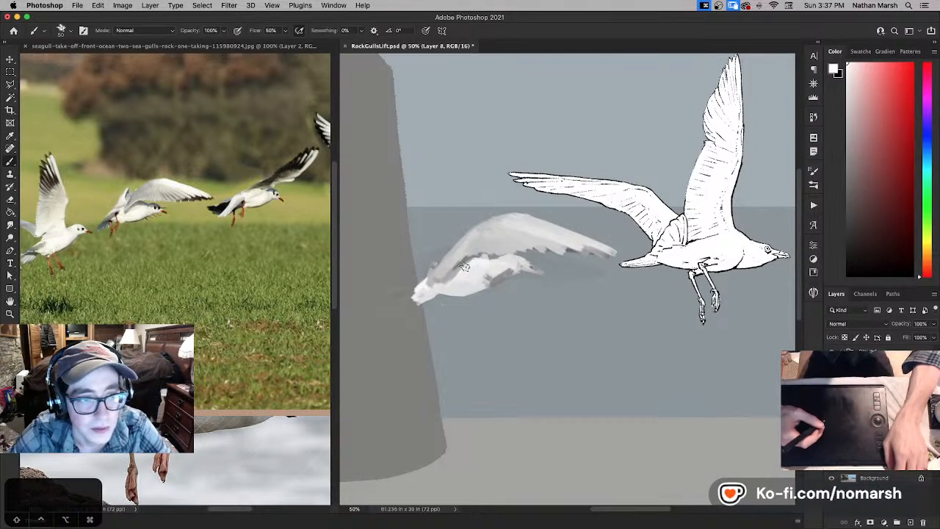
key(bracketleft)
key(bracketleft)
key(bracketleft)
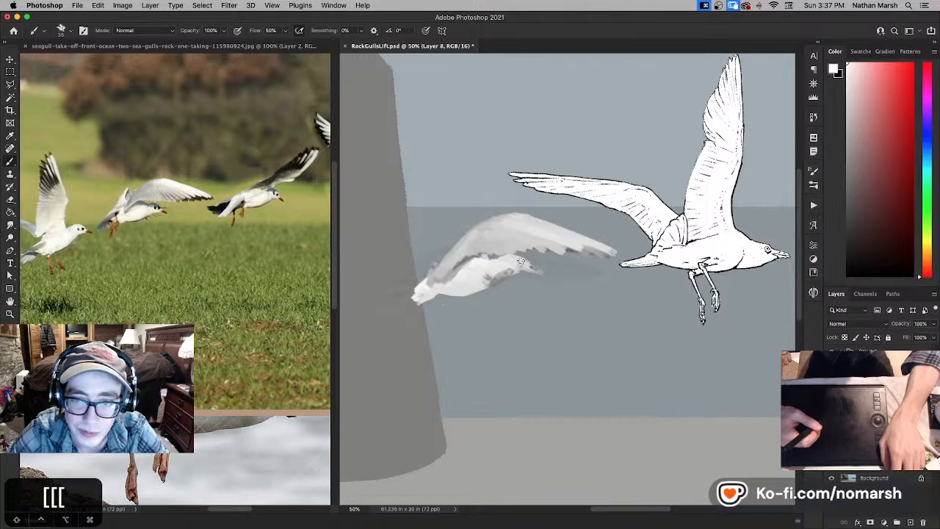
- Lasso the painted gull's head and scale it down slightly, repositioning it against the neck
key(l)
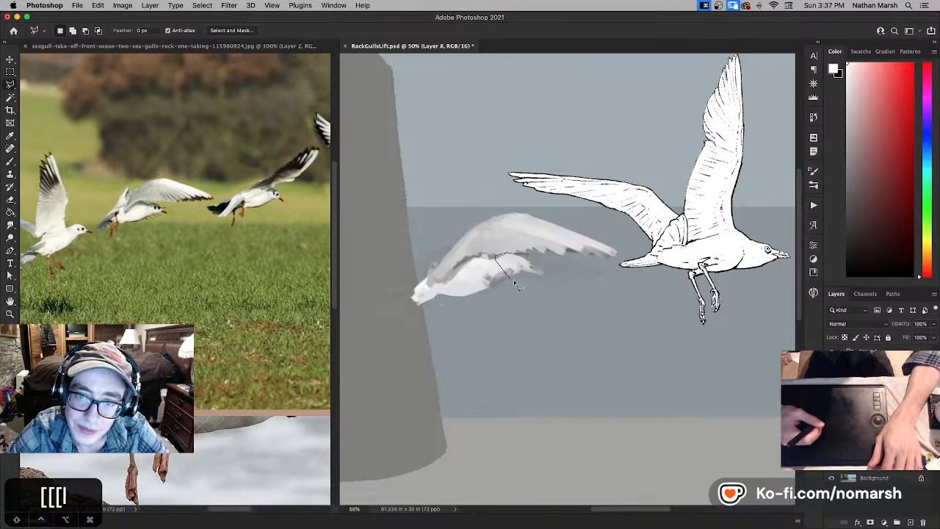
key(super+t)
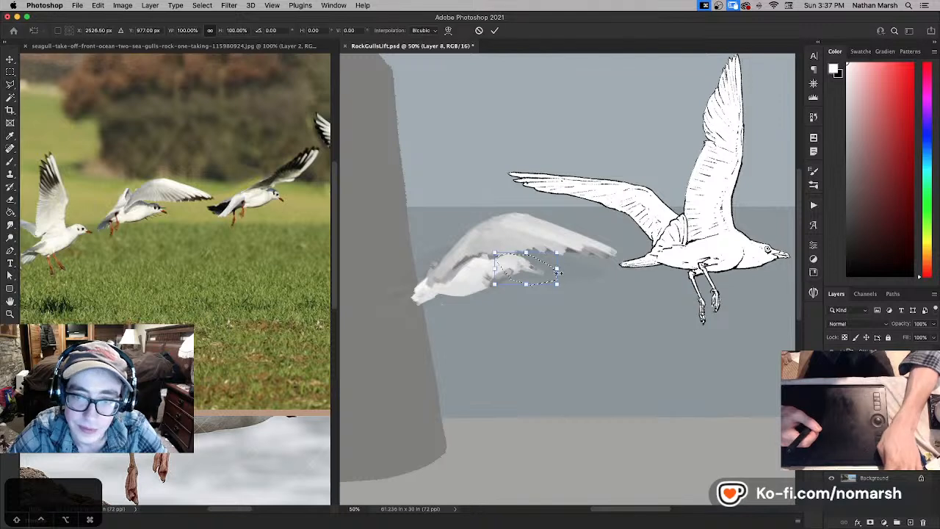
drag(556, 285, 555, 287)
drag(542, 275, 548, 254)
mouse_move(534, 277)
mouse_down()
mouse_move(495, 258)
mouse_move(520, 273)
mouse_up()
key(Return)
- Erase the excess paint around the gull's head and beak with a smaller eraser
key(b)
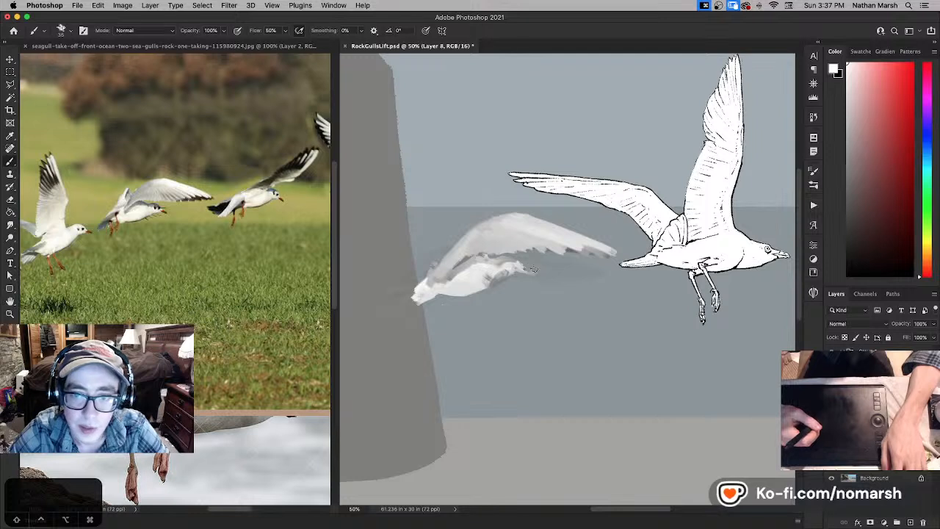
key(e)
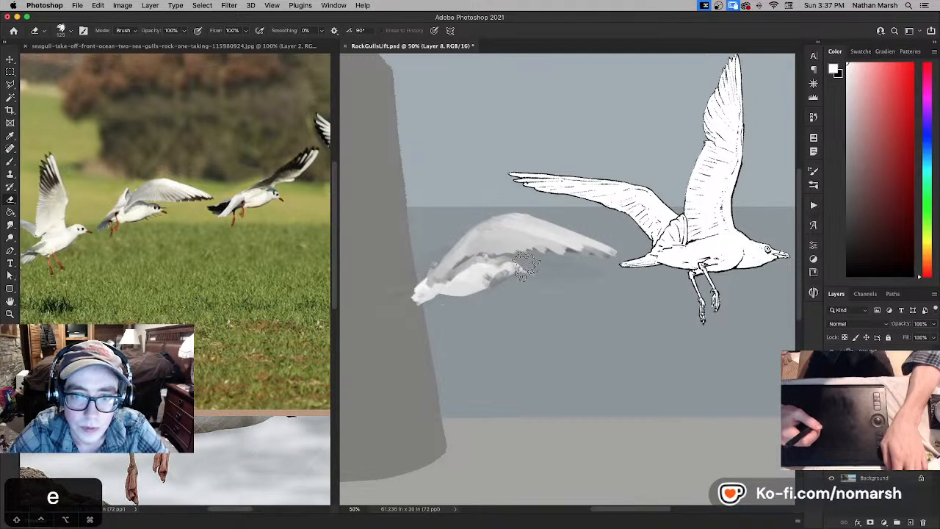
key(bracketleft)
key(bracketleft)
key(bracketleft)
key(bracketleft)
key(bracketleft)
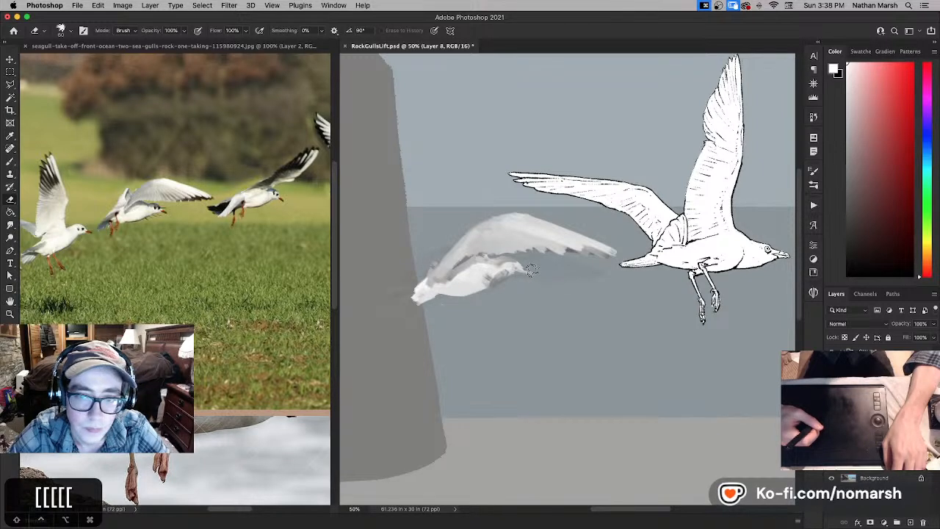
- Repaint the gull's beak and head with fine dark and white brush strokes
key(b)
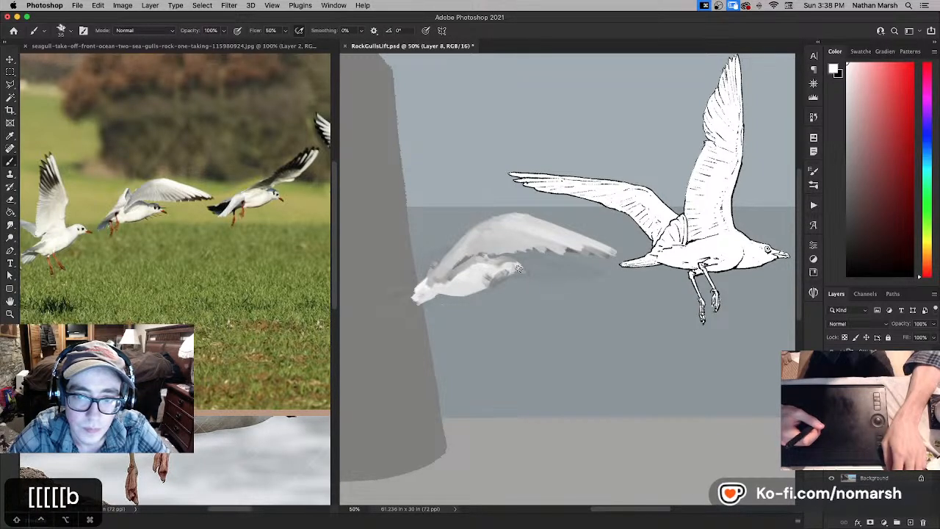
key(bracketleft)
key(bracketleft)
key(bracketleft)
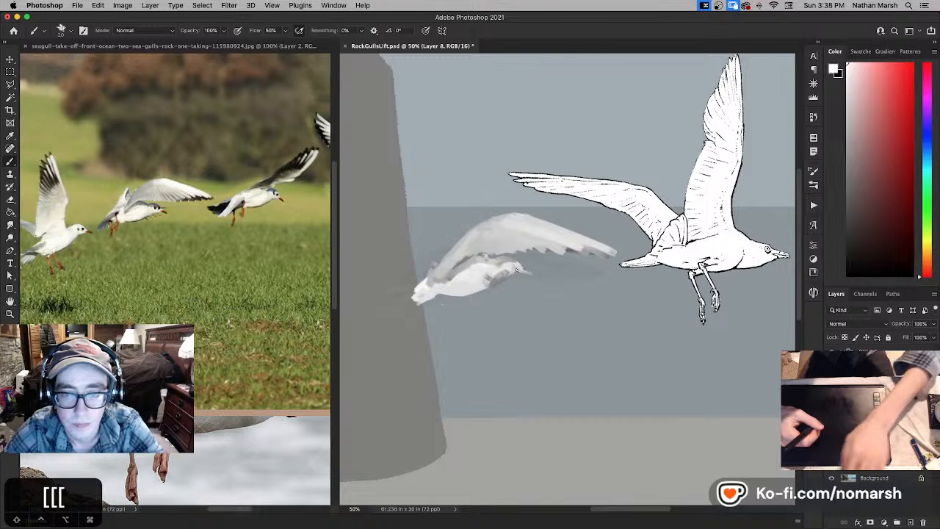
key(x)
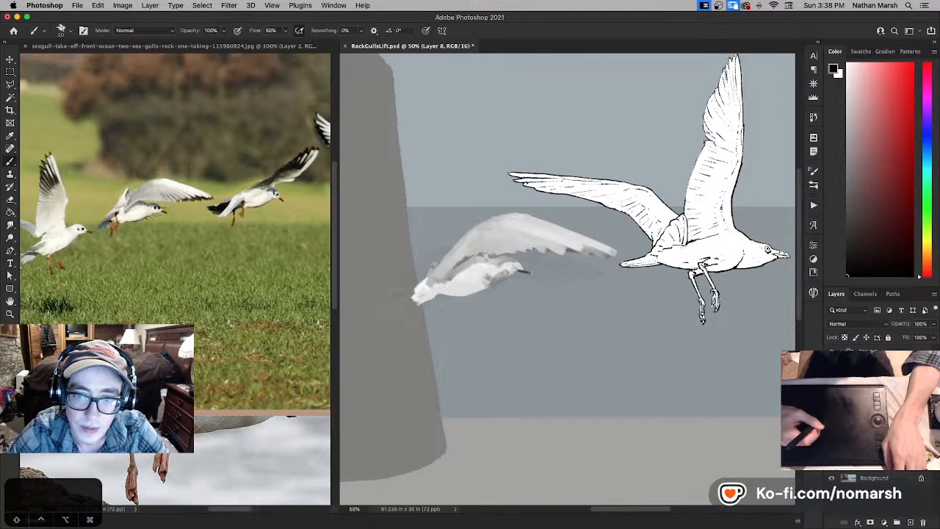
key(x)
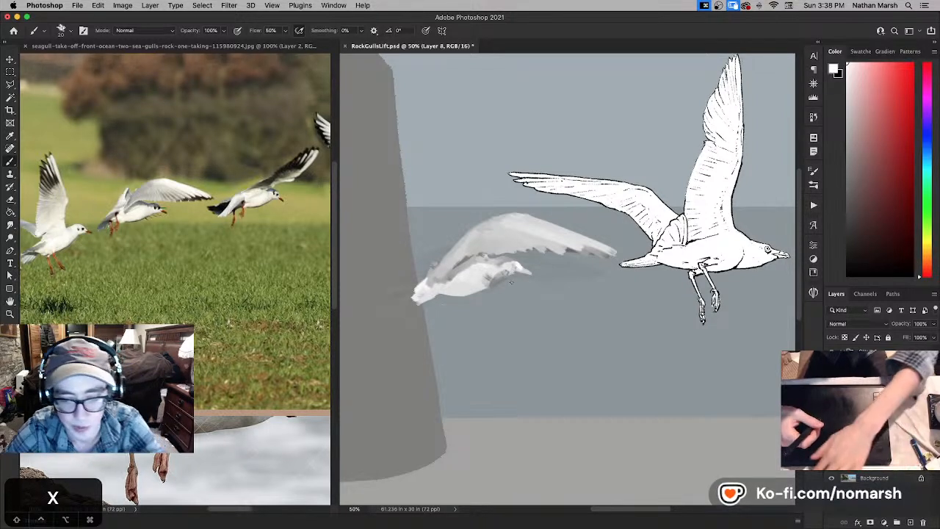
key(bracketright)
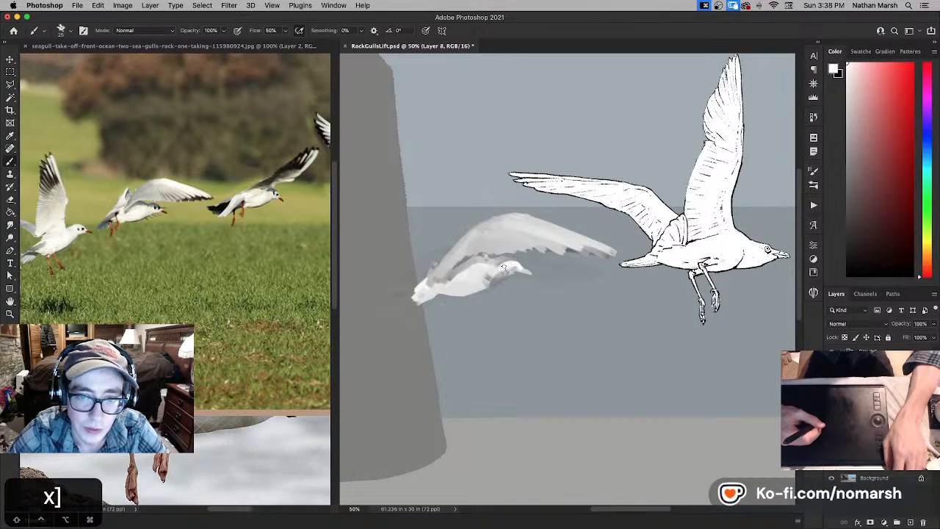
key(bracketright)
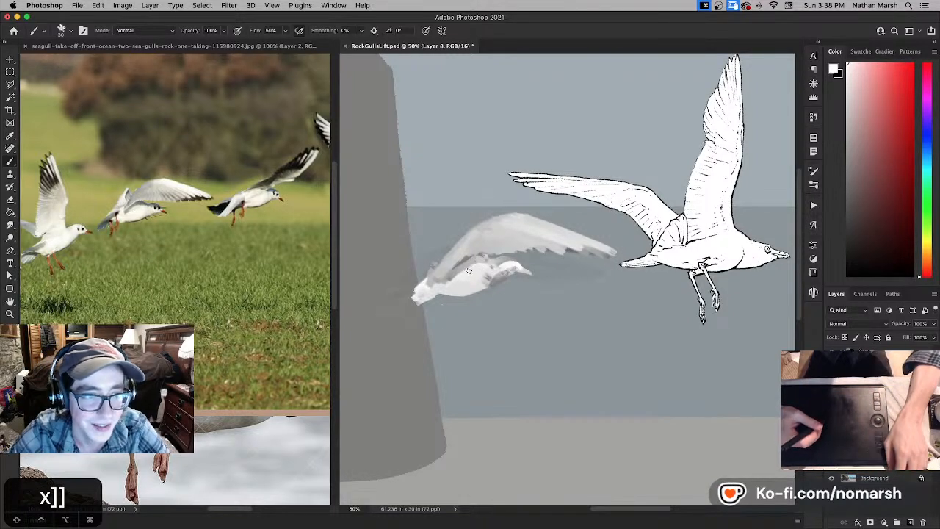
- Refine the gull's neck shading and lower body edge with brush and eraser, undoing misplaced strokes
key(x)
key(e)
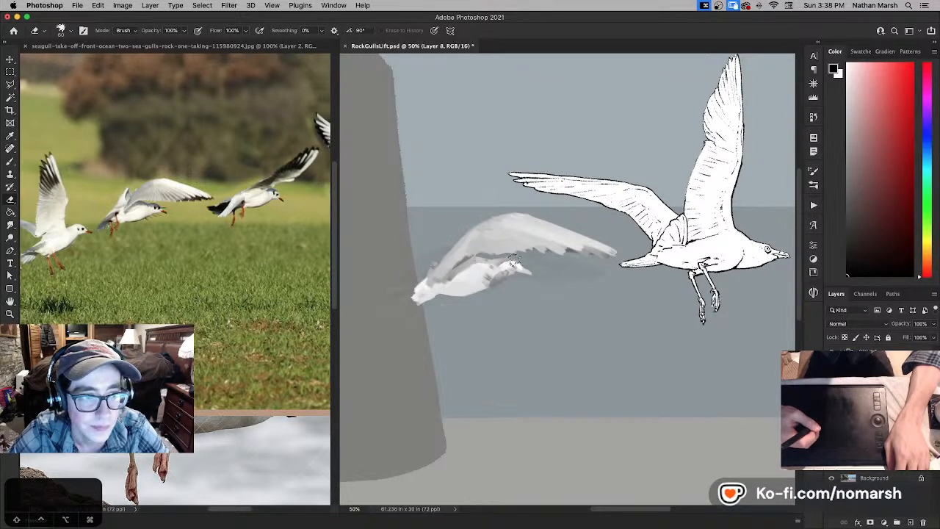
key(super+z)
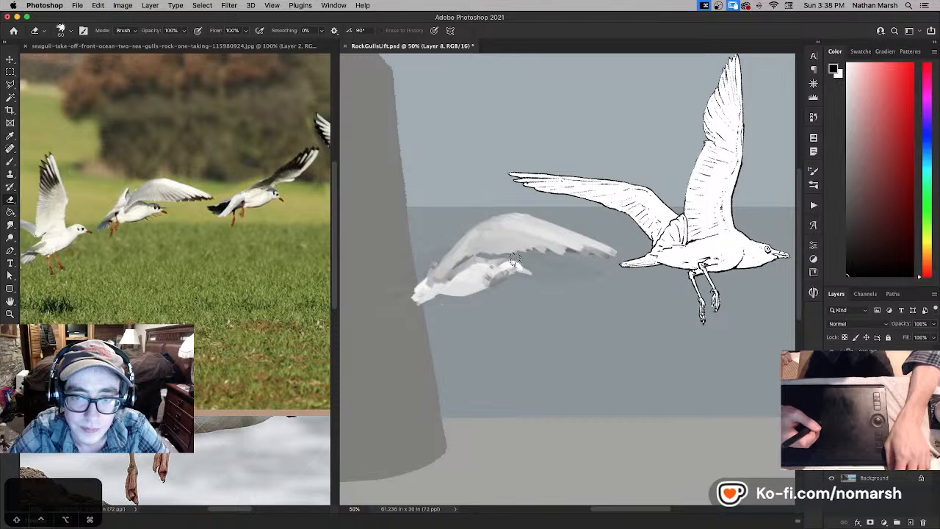
key(b)
key(super+z)
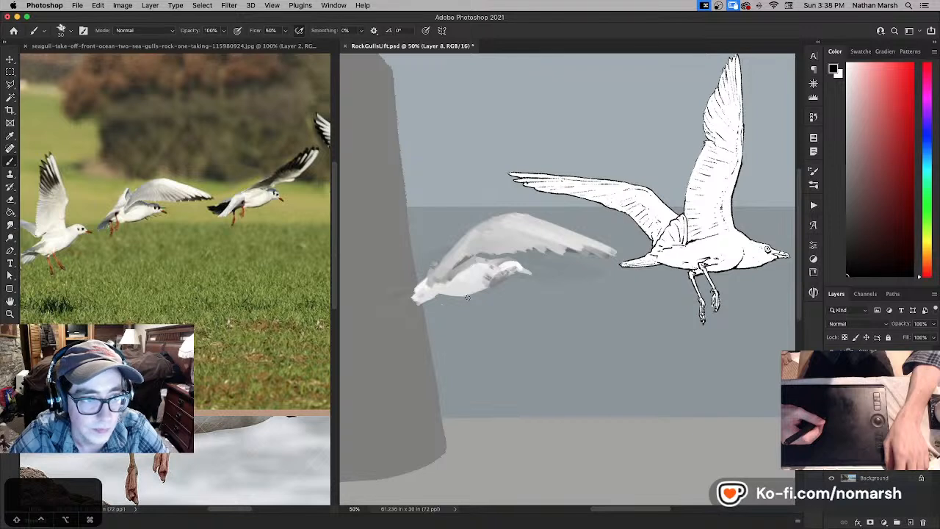
key(e)
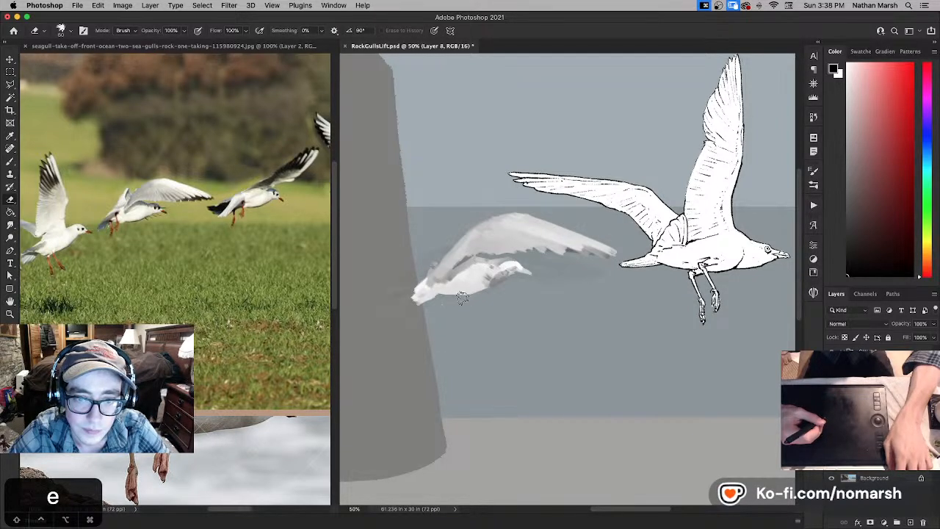
key(super+z)
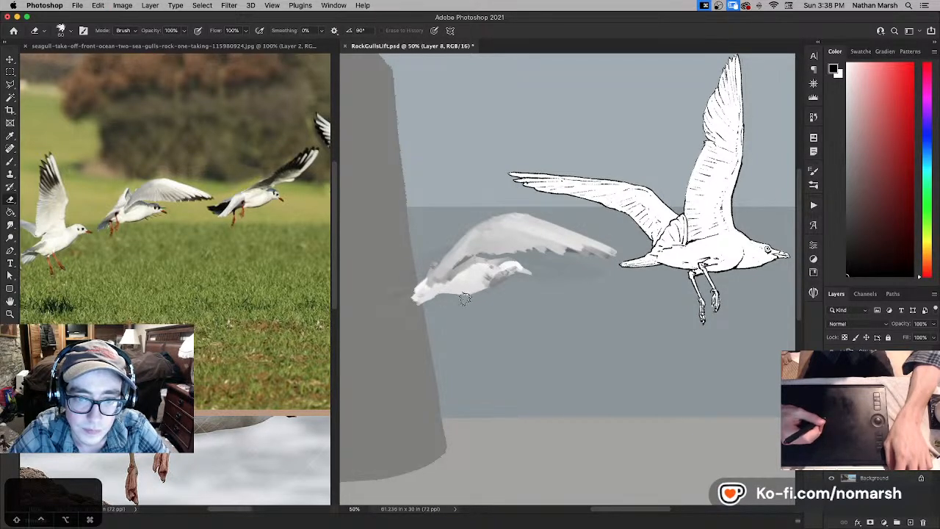
- Paint dark shading on the gull's tail and erase around it to sharpen its shape
key(b)
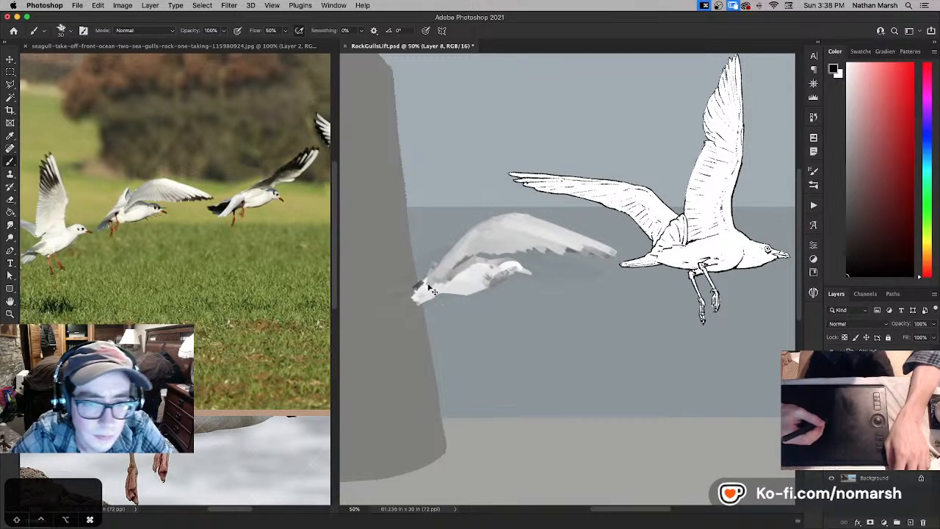
key(e)
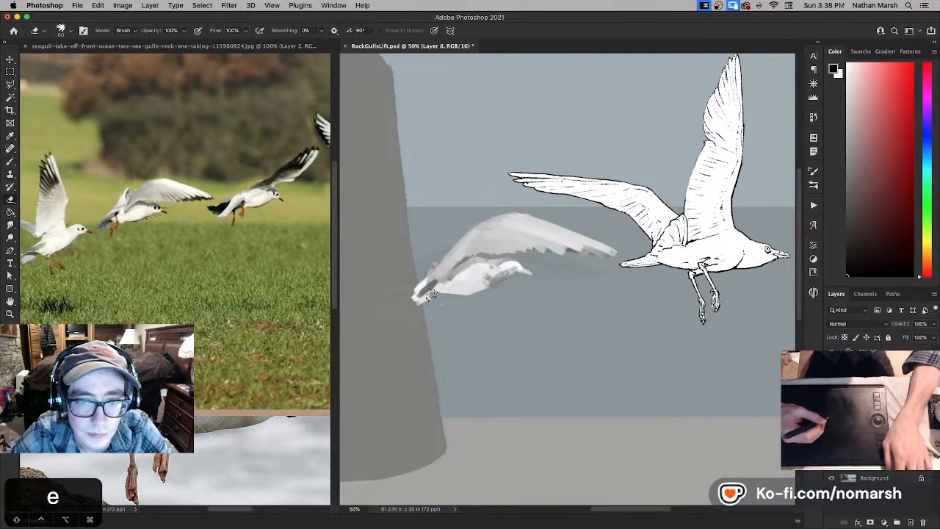
key(b)
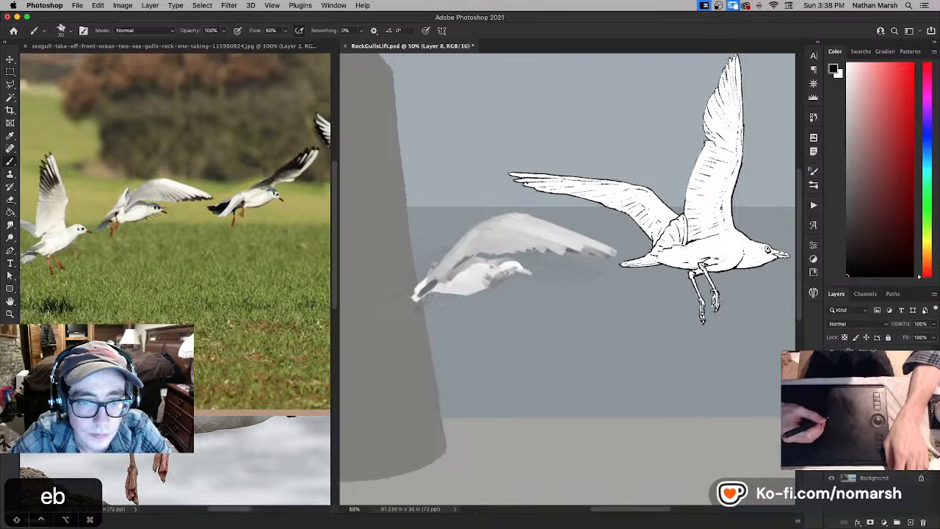
key(x)
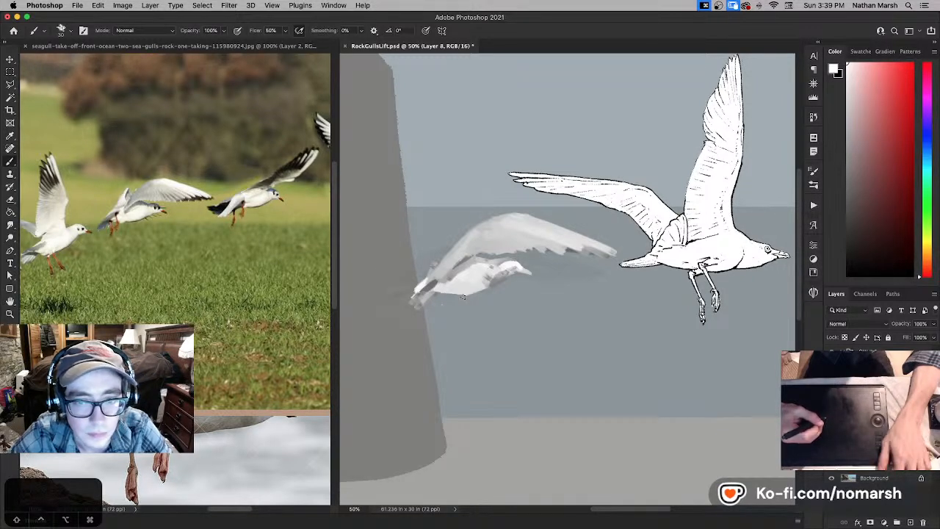
- Trim the gull's belly contour with the eraser, undoing the misplaced stroke
key(e)
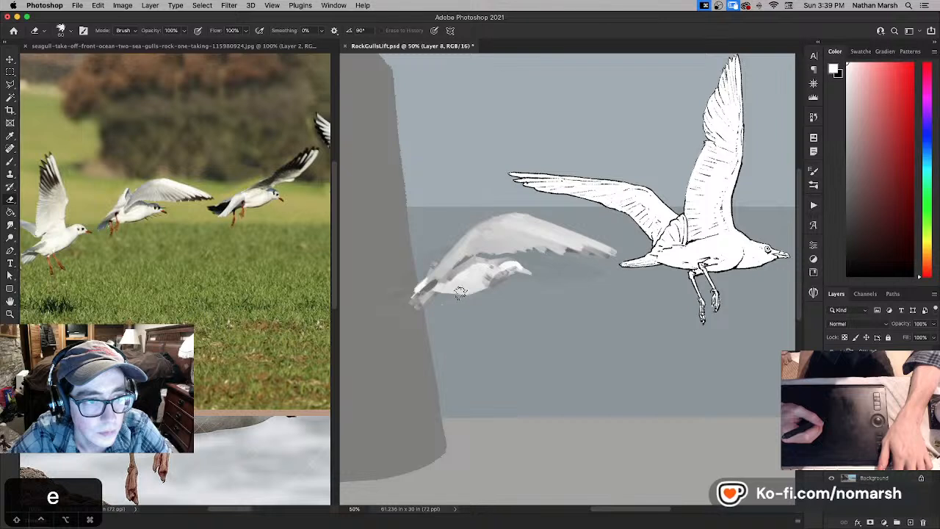
key(super+z)
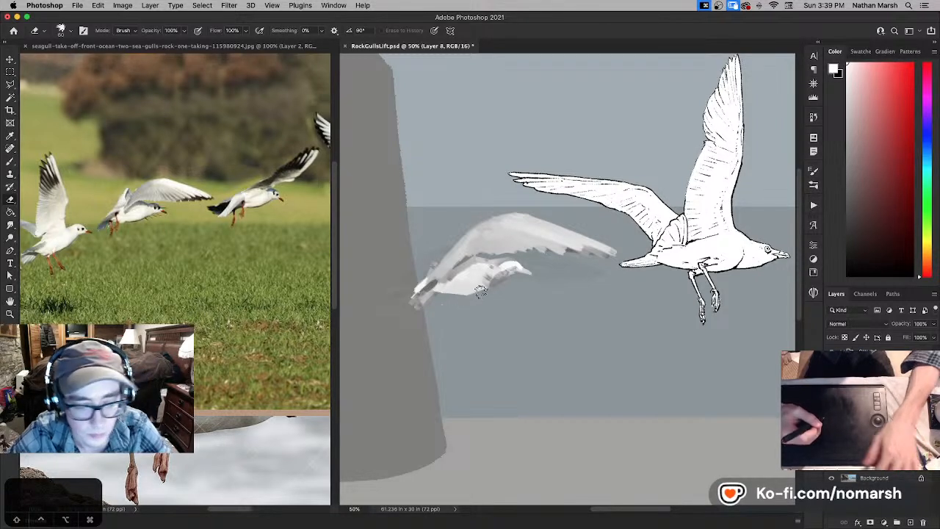
key(p)
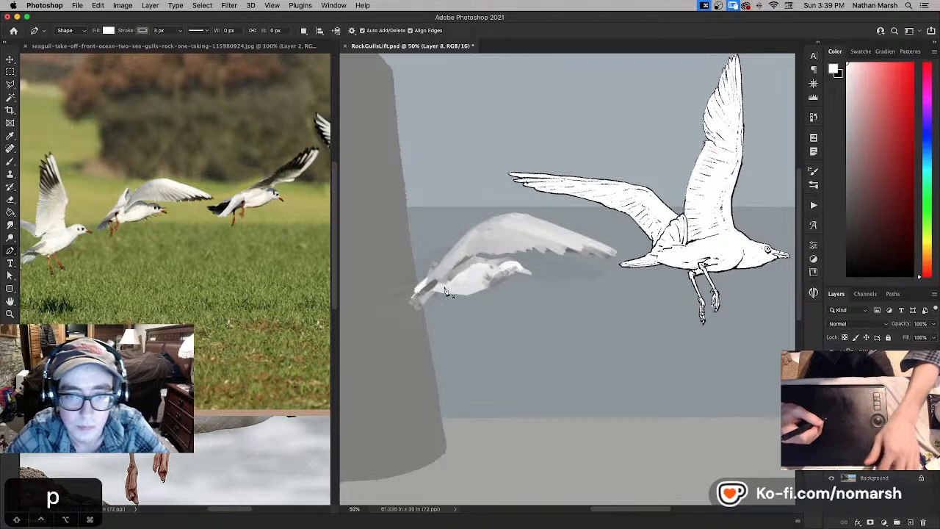
key(v)
- Paint the gull's trailing legs beneath the tail, alternating black and white brush strokes
key(b)
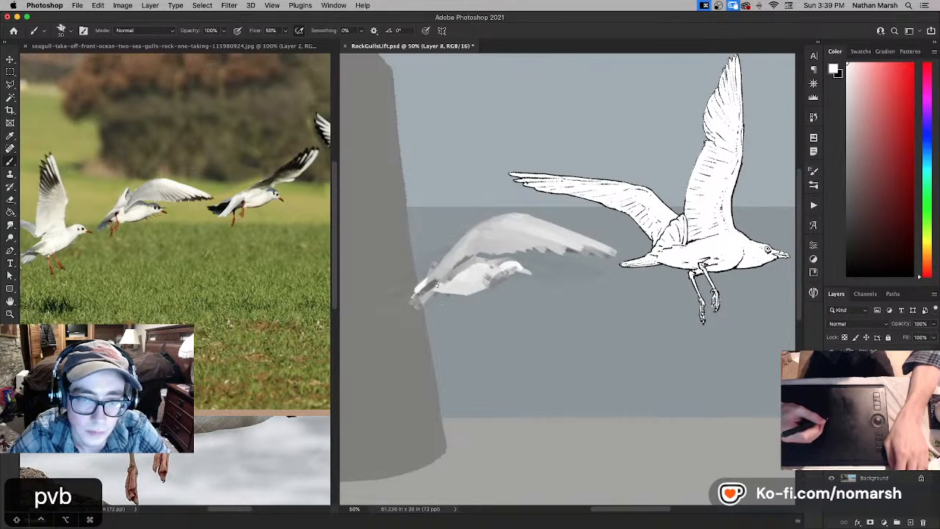
key(x)
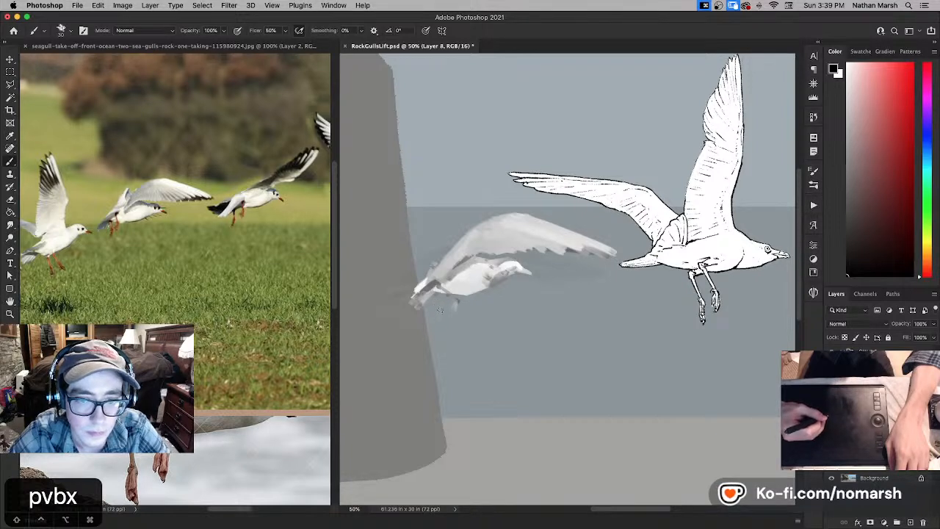
key(x)
key(x)
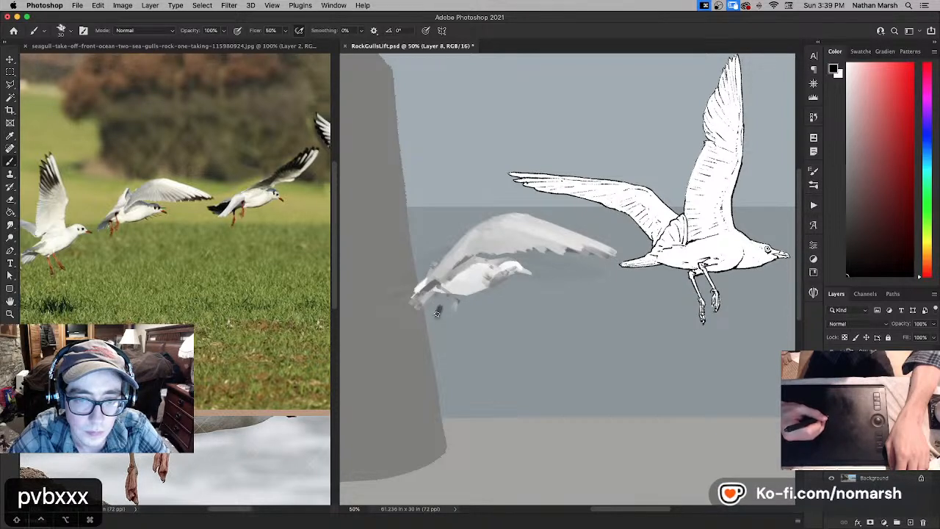
key(x)
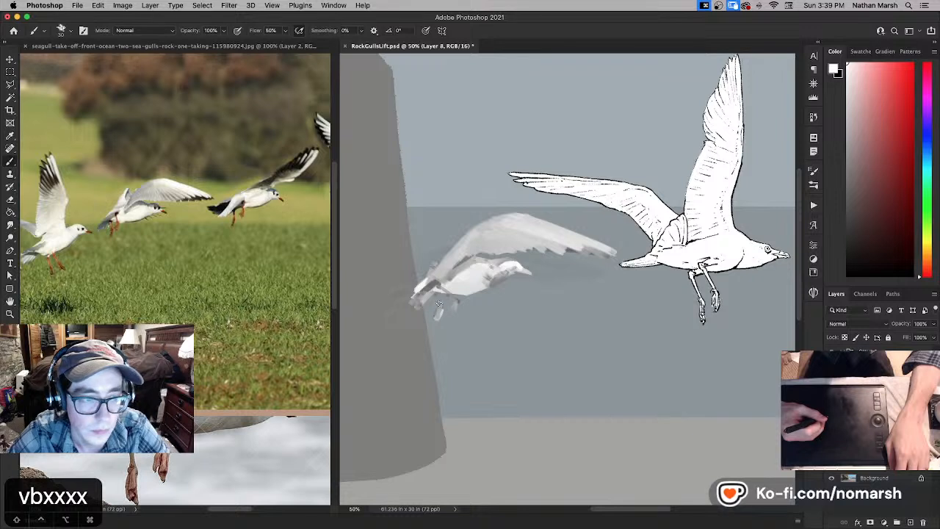
key(super+z)
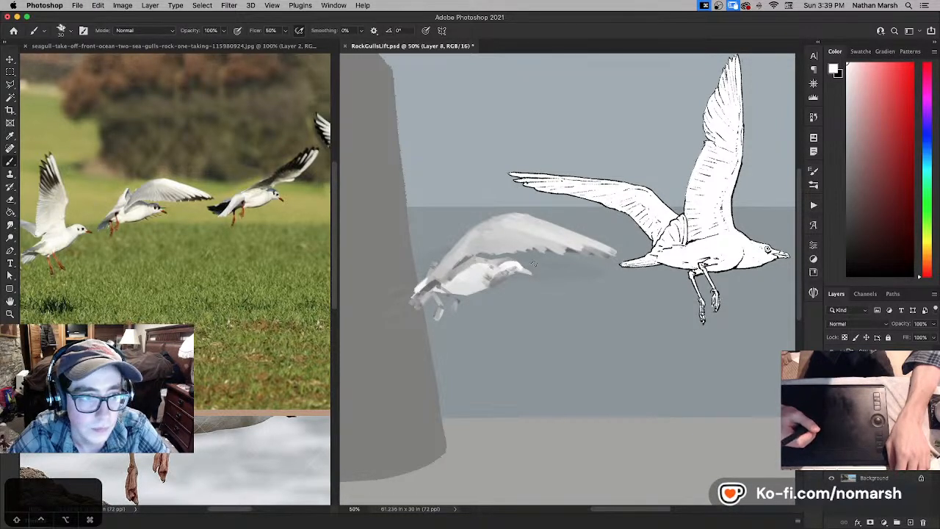
- Paint the raised far wing behind the second gull's near wing with white and dark strokes, undoing misplaced strokes
drag(407, 281, 440, 243)
key(super+z)
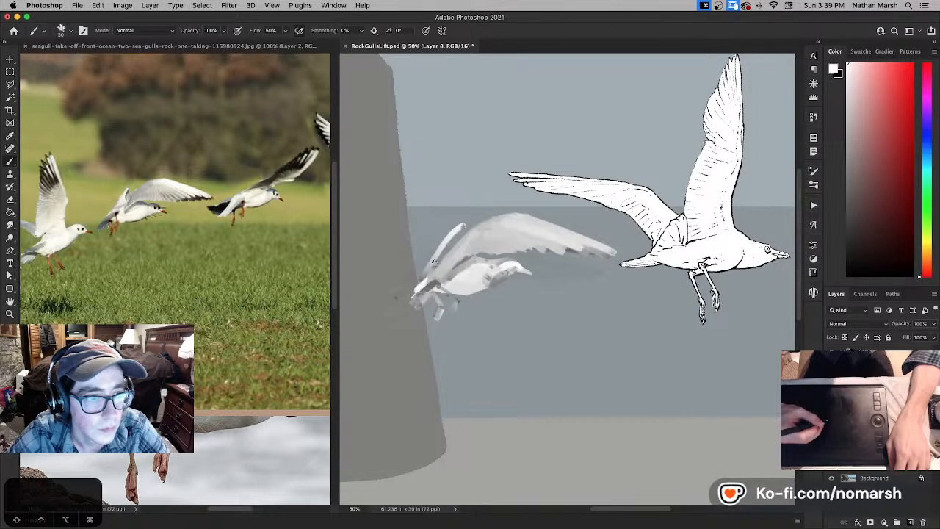
key(super+z)
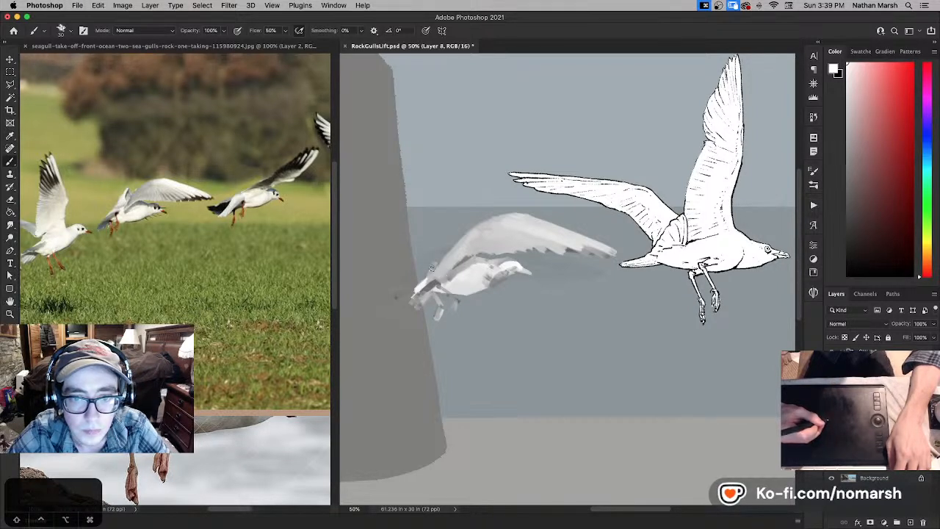
key(super+z)
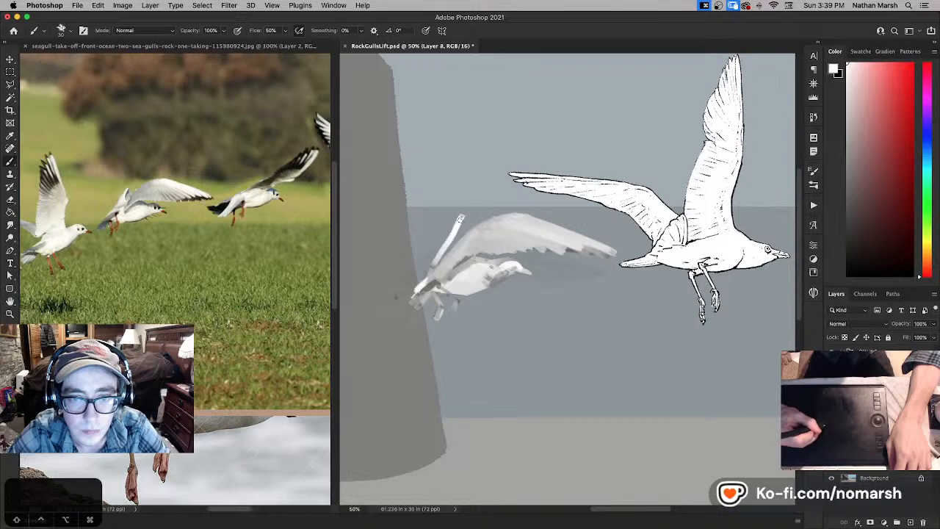
key(super+z)
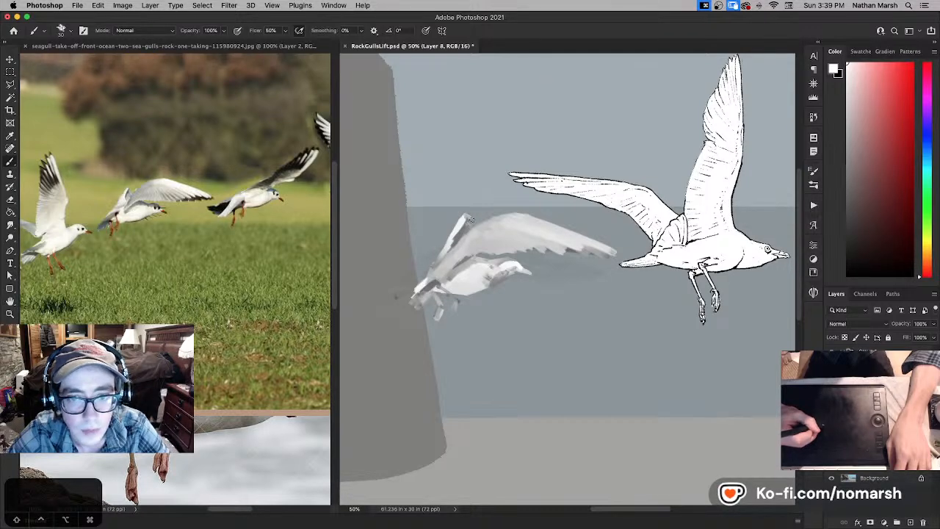
key(z)
drag(471, 219, 467, 221)
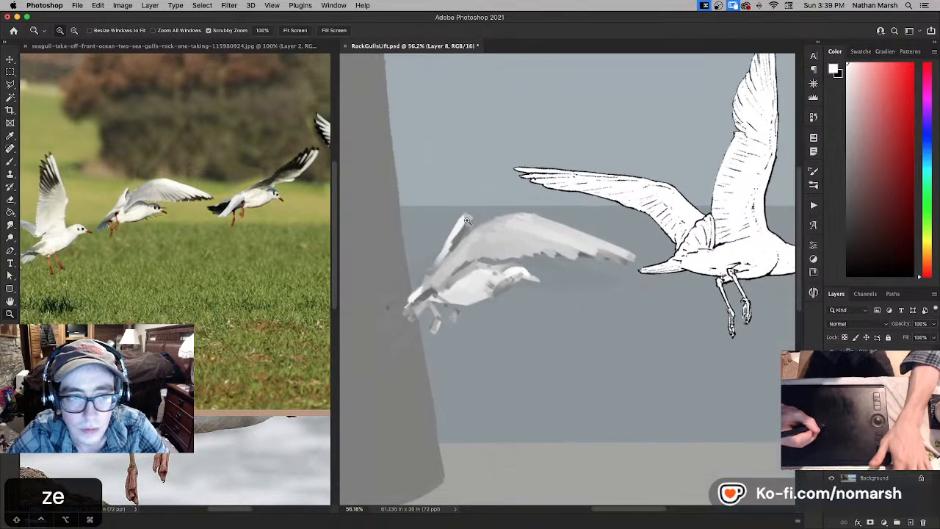
key(e)
key(b)
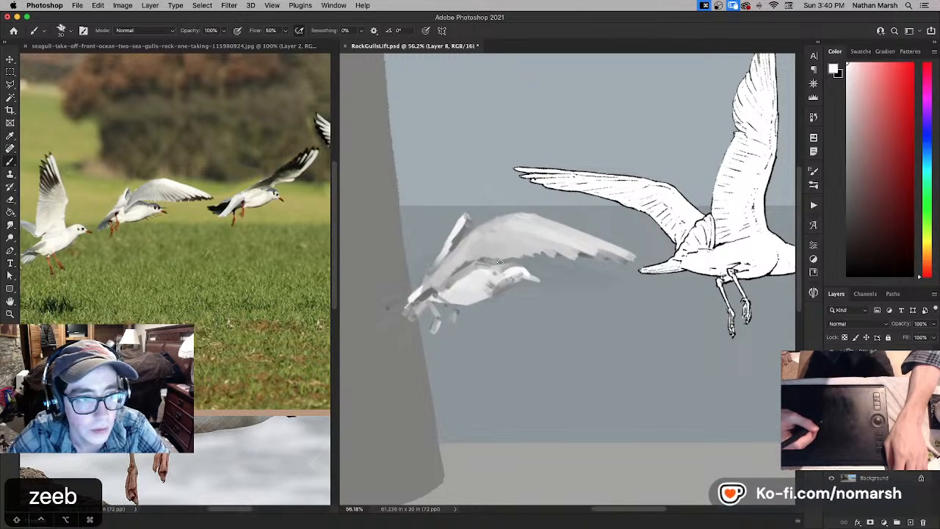
- Add the far wing's feather tips below and beside the gull's head with short black and white strokes, undoing misplaced strokes
key(x)
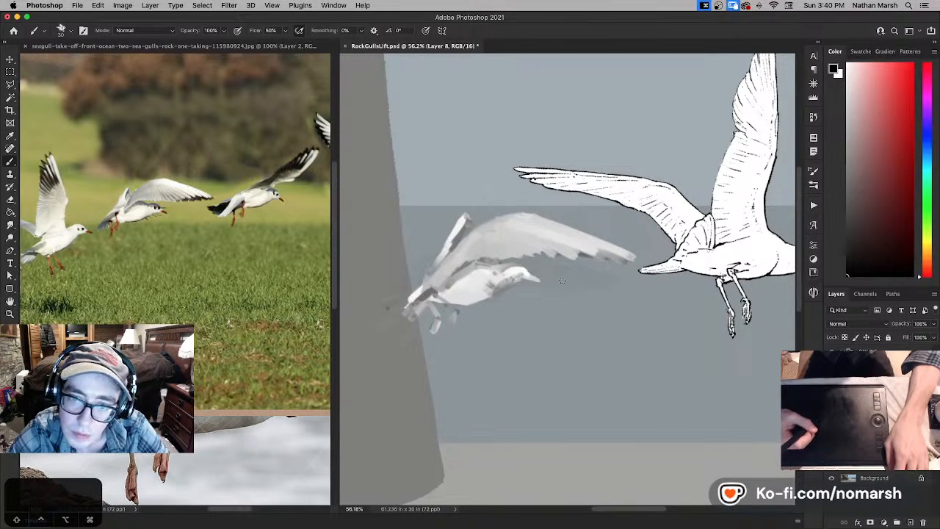
key(super+z)
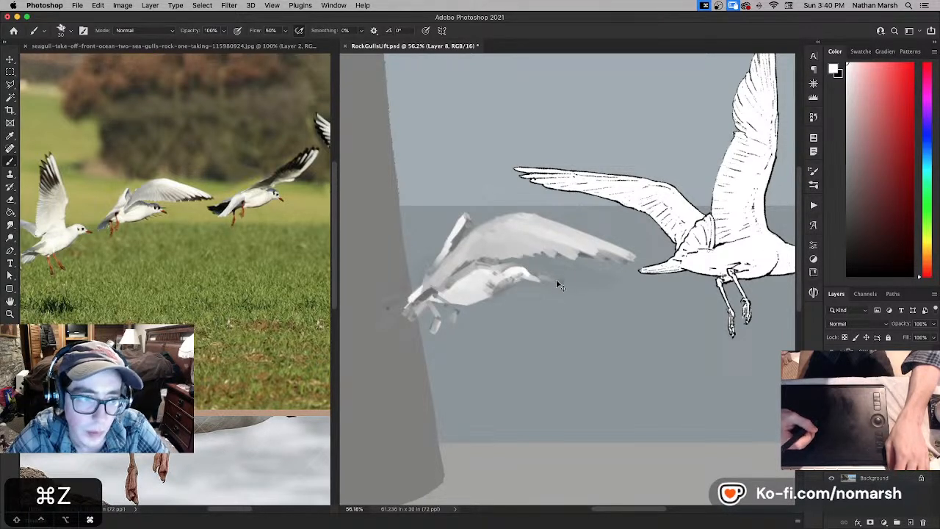
key(super+z)
drag(548, 272, 528, 271)
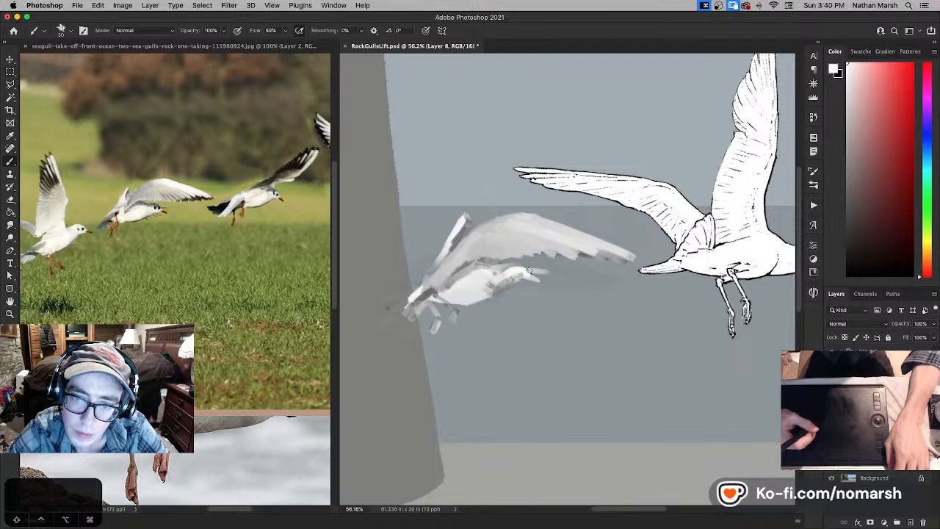
key(e)
key(b)
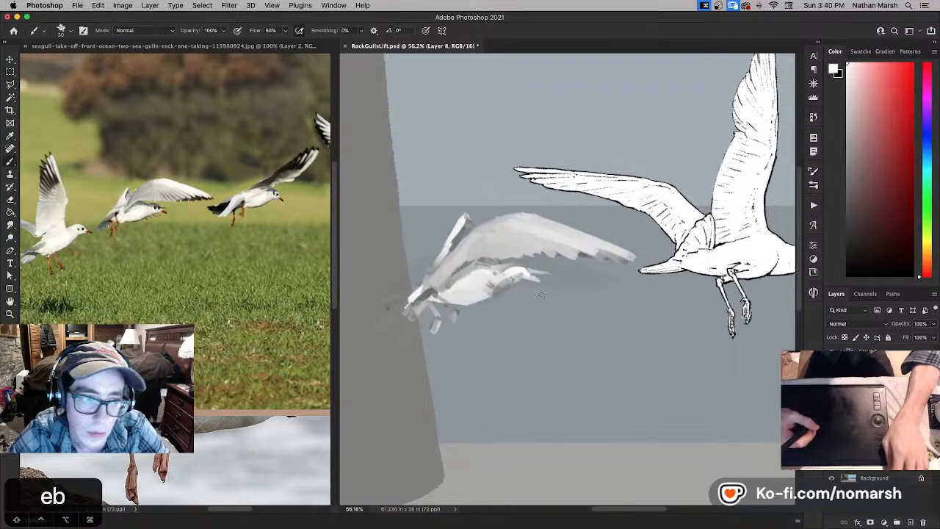
key(super+z)
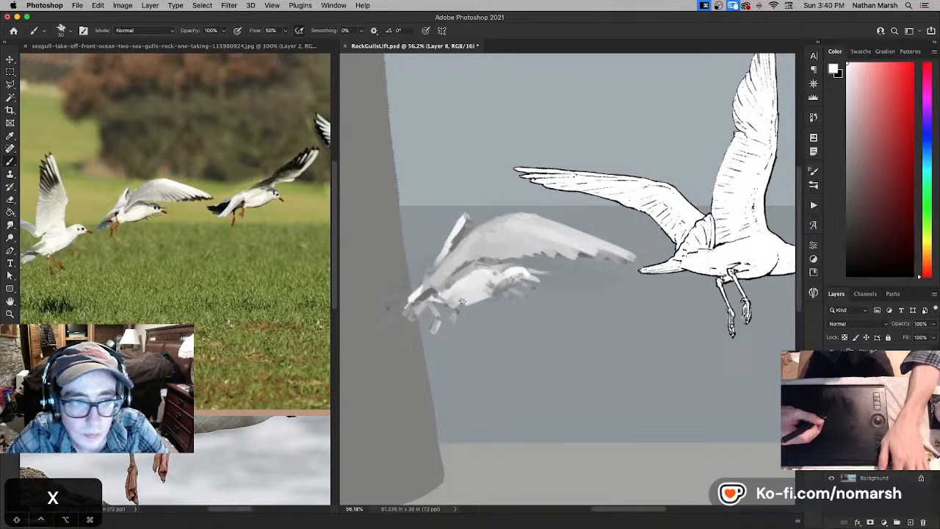
key(e)
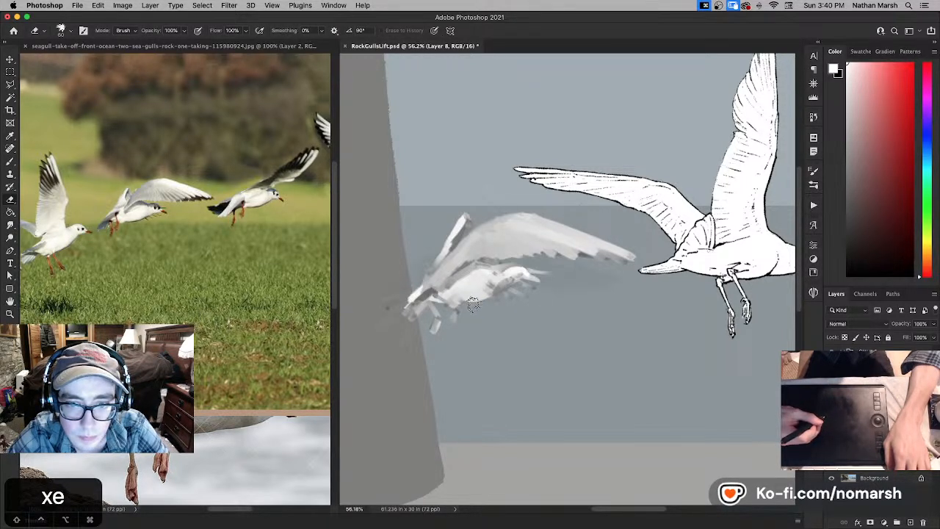
key(b)
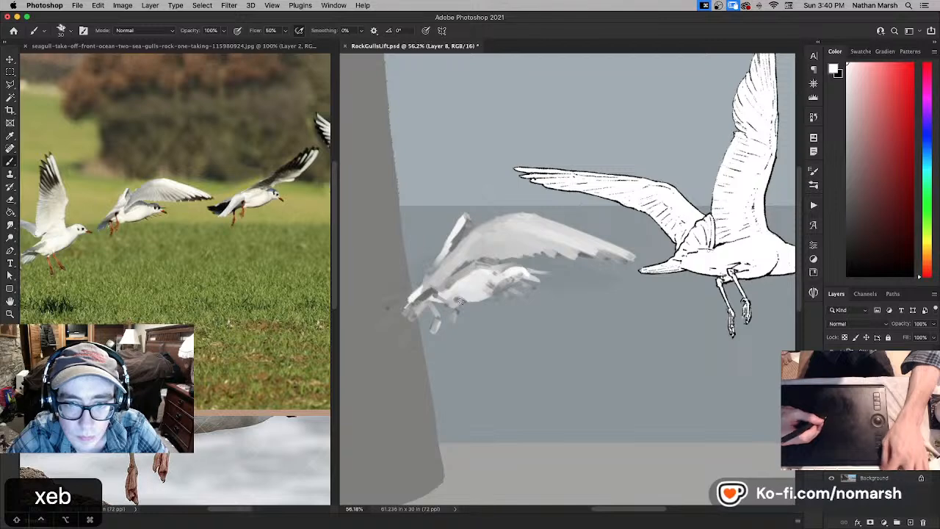
- Try placing the painted gull above and behind the inked gull
key(v)
drag(545, 290, 669, 239)
key(space)
drag(698, 238, 450, 279)
mouse_move(463, 278)
mouse_down()
mouse_move(672, 236)
mouse_move(693, 224)
mouse_move(703, 195)
mouse_move(615, 231)
mouse_move(498, 256)
mouse_move(650, 182)
mouse_move(456, 281)
mouse_move(399, 334)
mouse_move(507, 329)
mouse_move(708, 154)
mouse_move(596, 225)
mouse_up()
key(space)
key(space)
key(space)
drag(626, 188, 629, 182)
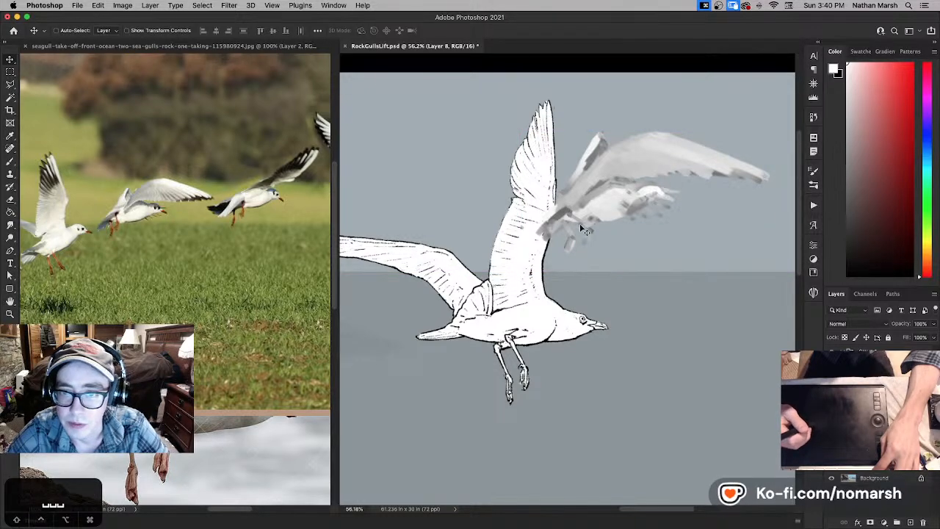
- Move the painted gull back between the rock and the inked gull, declining to transfer the layer to the reference document
drag(580, 224, 327, 307)
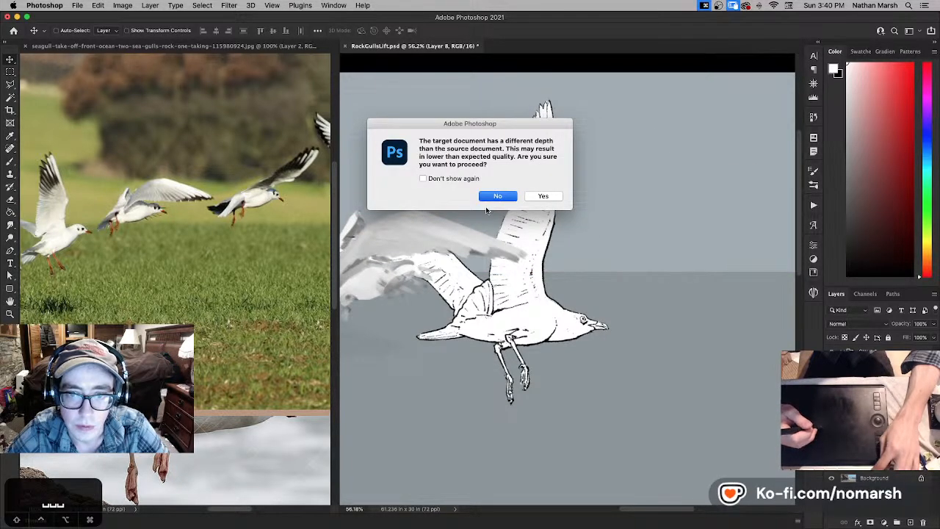
click(497, 196)
key(space)
mouse_move(541, 283)
mouse_down()
mouse_move(694, 240)
mouse_move(401, 361)
mouse_move(411, 397)
mouse_move(440, 228)
mouse_move(459, 324)
mouse_move(588, 252)
mouse_move(606, 224)
mouse_up()
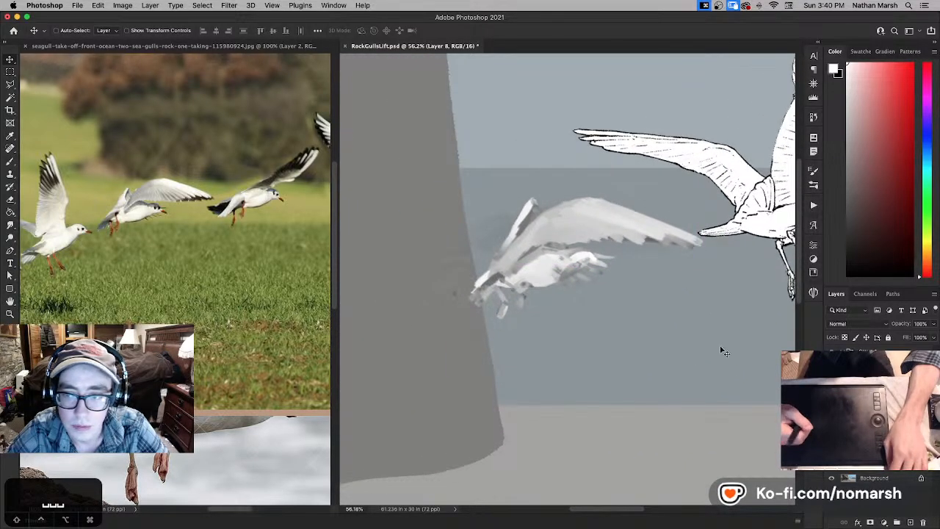
- Set Layer 5 to full opacity and lighten it to pure white with the Hue/Saturation Lightness setting
click(872, 416)
key(v)
key(0)
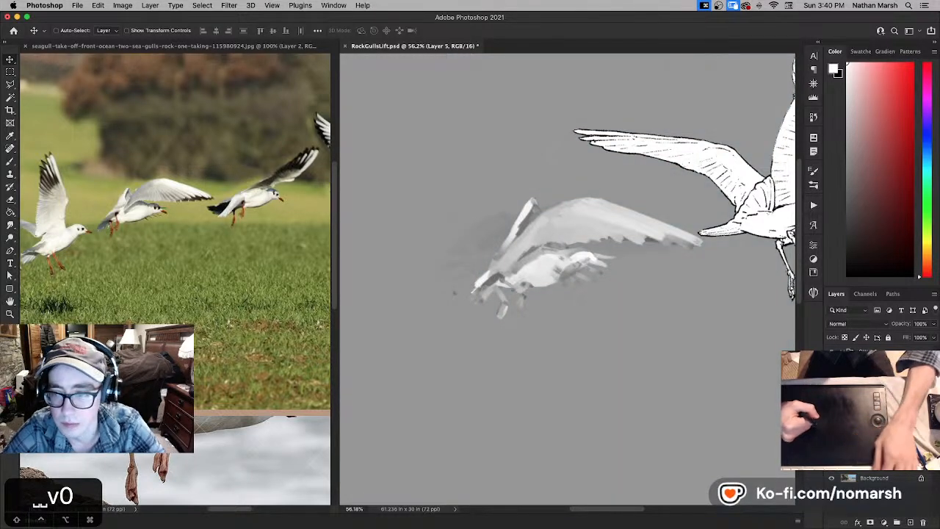
click(619, 300)
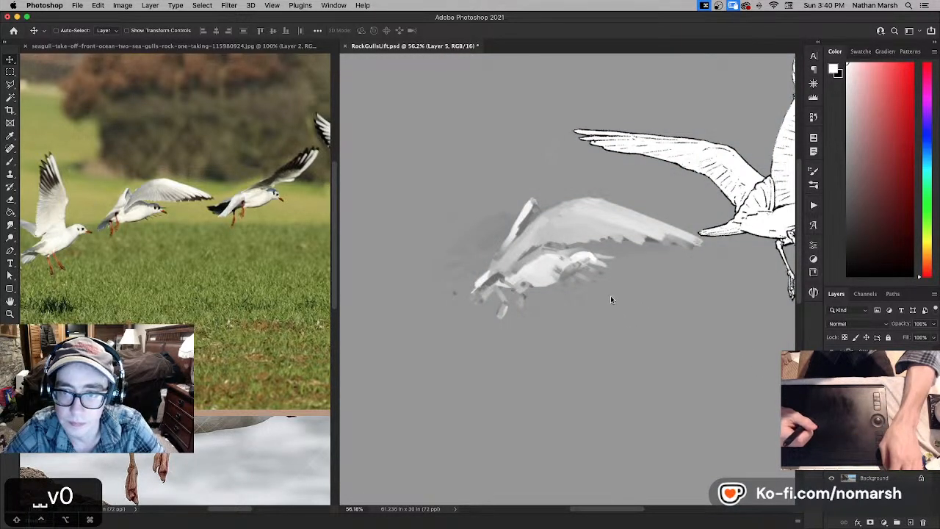
key(super+z)
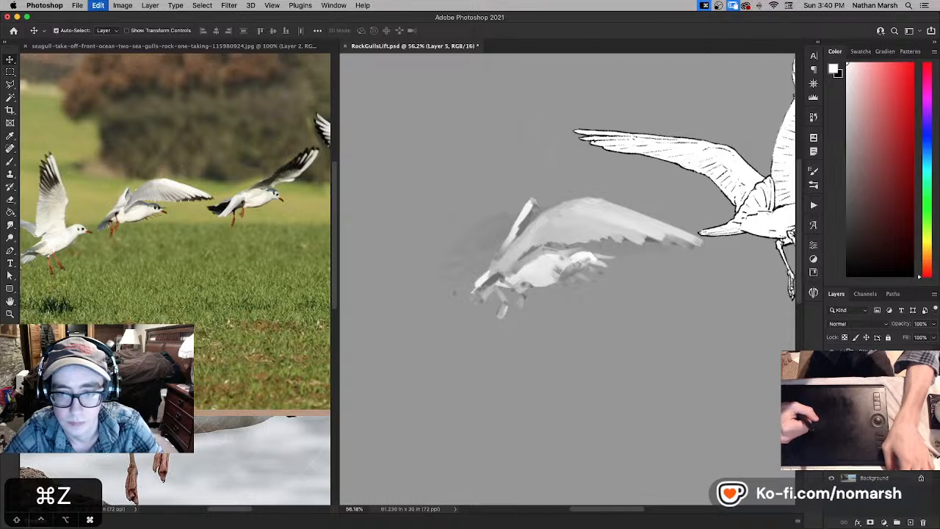
key(super+u)
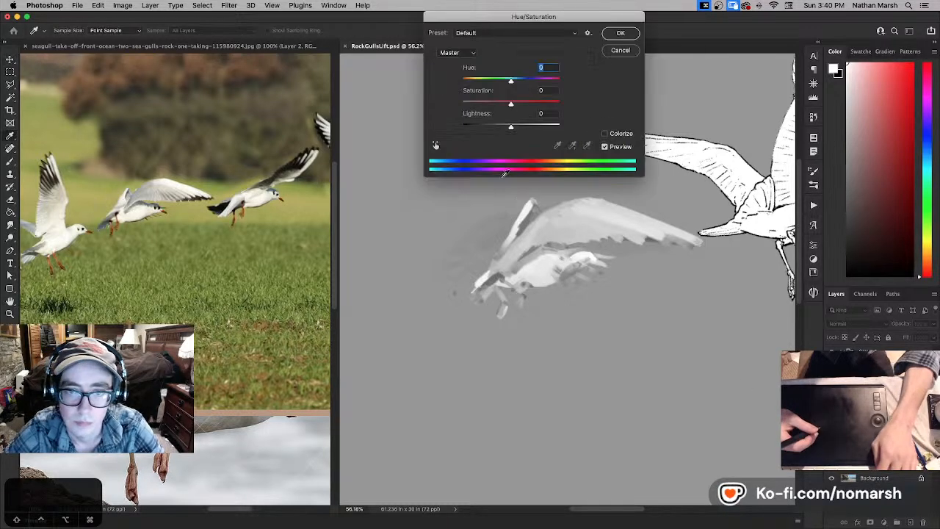
drag(555, 127, 563, 127)
click(622, 33)
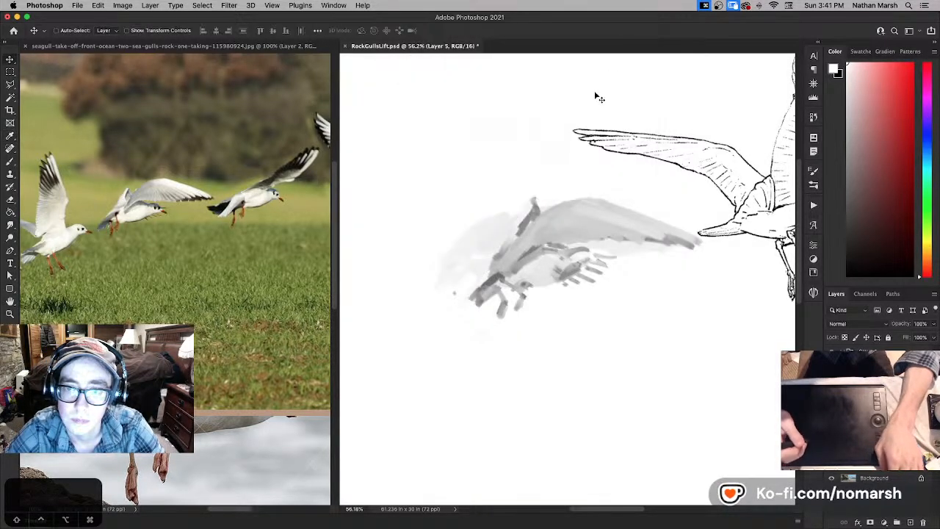
- Select the painted gull's Layer 8, add a new empty layer above it, and save the document
drag(554, 228, 516, 214)
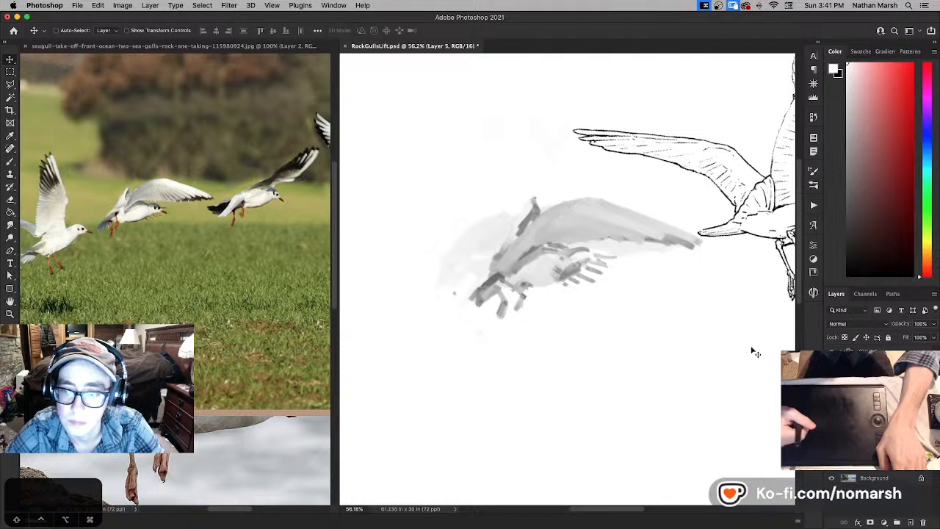
key(super+z)
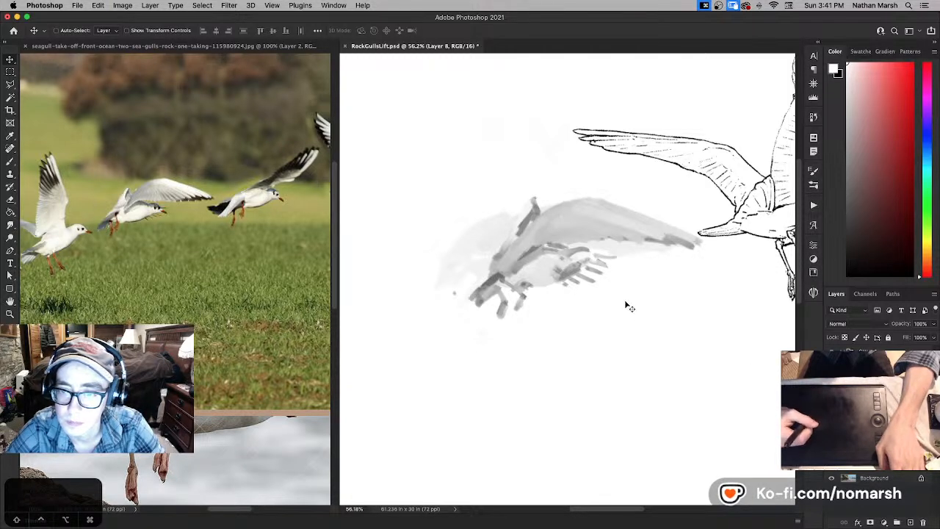
mouse_move(625, 307)
mouse_down()
mouse_move(572, 269)
mouse_move(584, 278)
mouse_move(558, 312)
mouse_up()
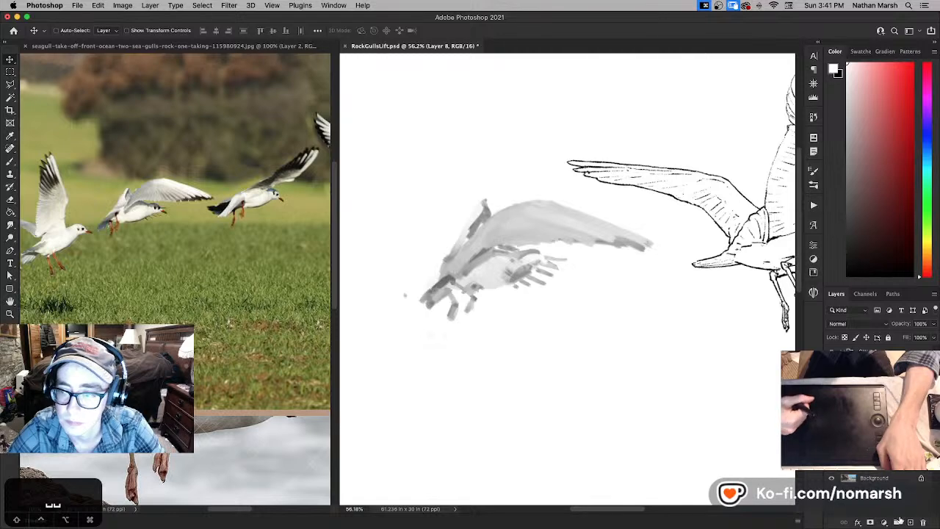
click(910, 522)
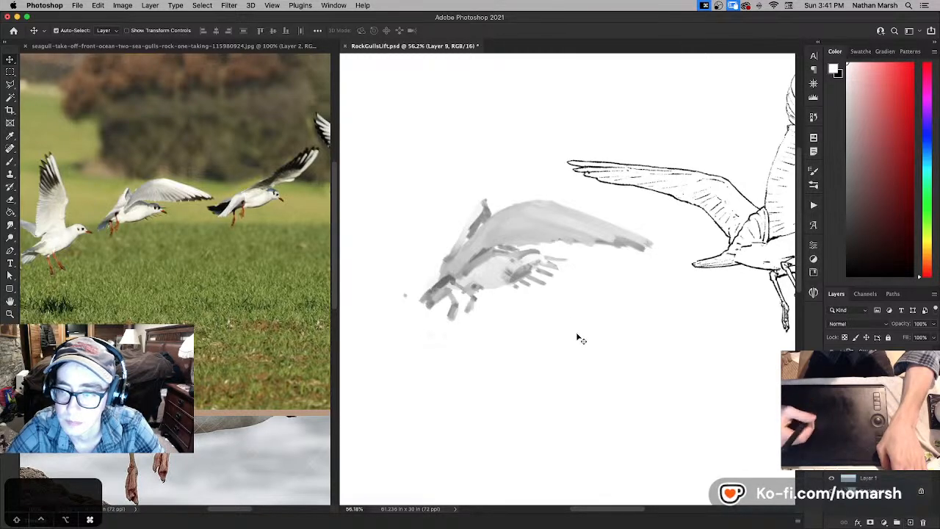
key(super+s)
- Enlarge the seagull reference photo to 200% around the middle flying gull
click(293, 338)
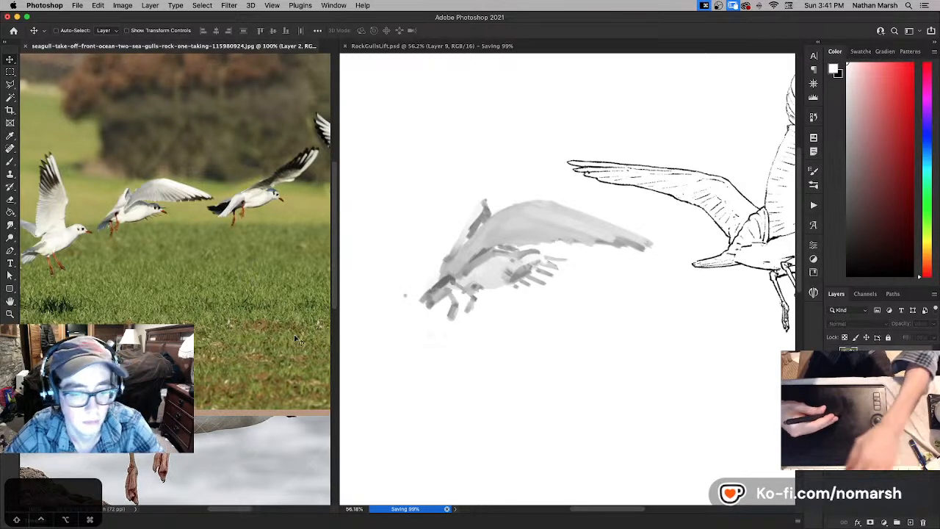
key(super+=)
drag(260, 320, 307, 376)
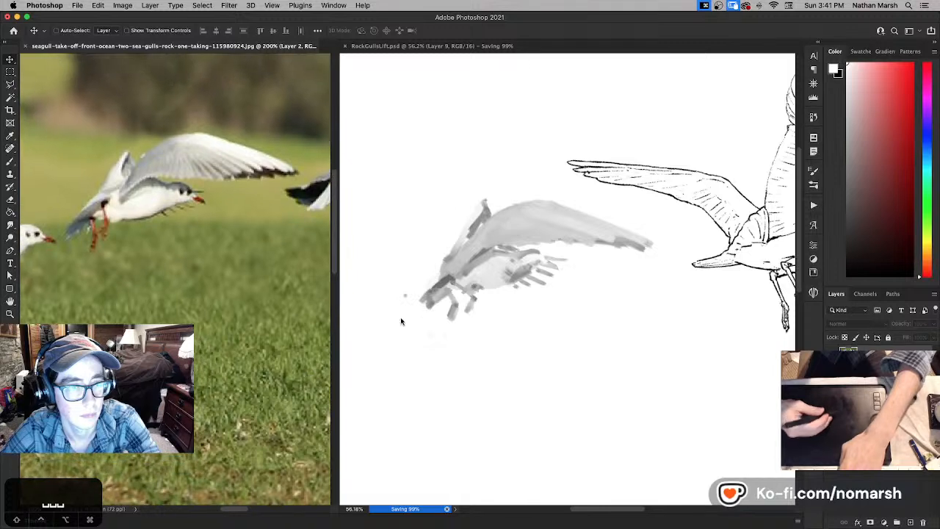
- Return to RockGullsLift.psd and rename the new layer to L
click(401, 321)
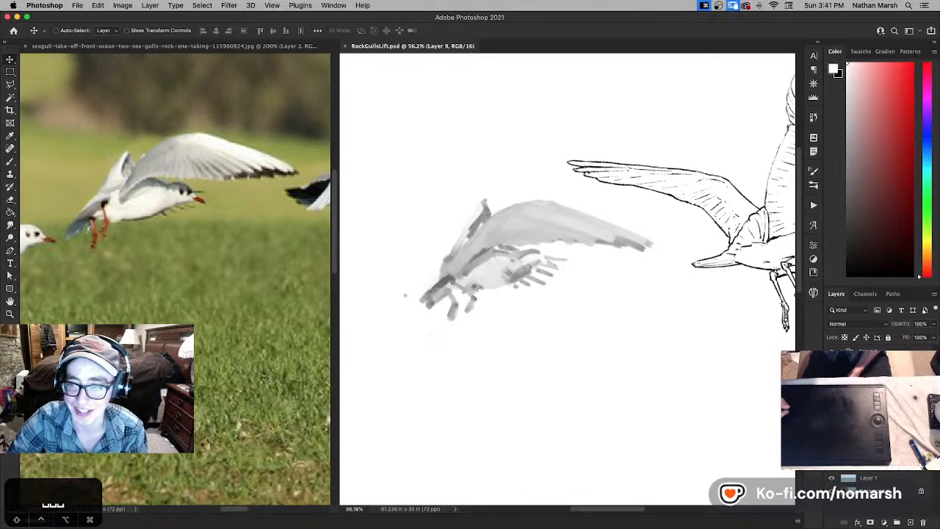
click(831, 403)
key(super+z)
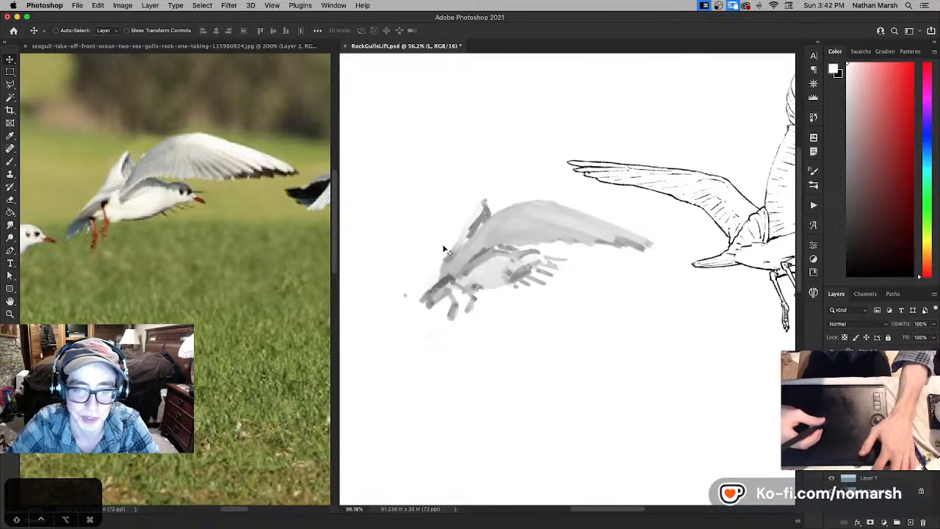
- Switch through the brush presets to the one with 82% flow and a 90° angle, enlarge it slightly, and save the document
key(b)
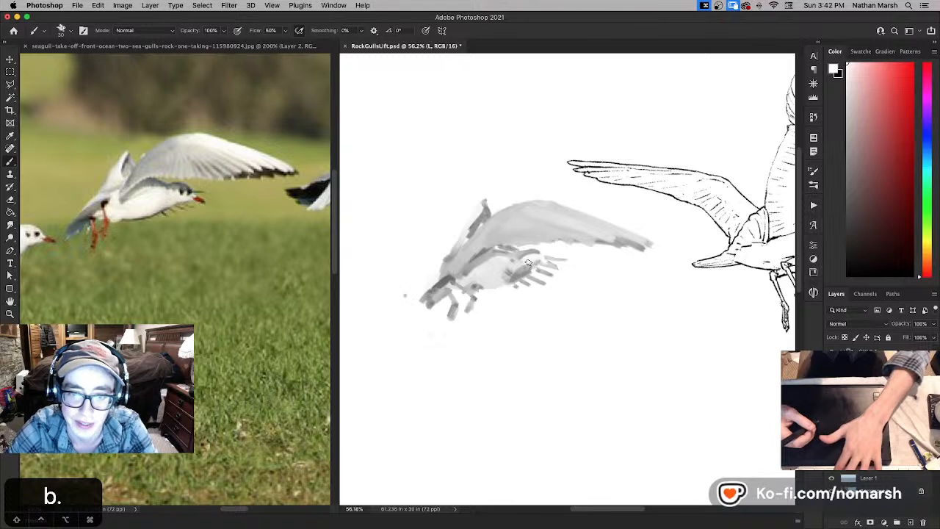
key(comma)
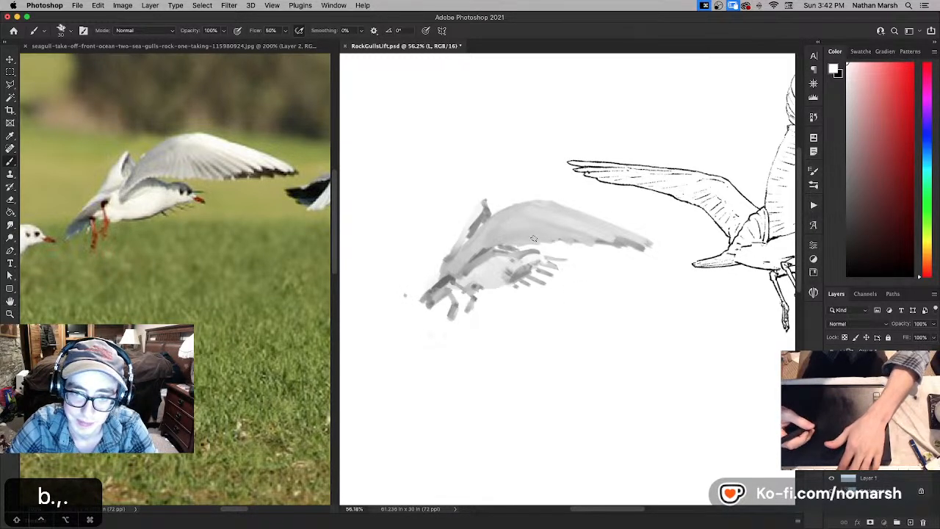
key(Escape)
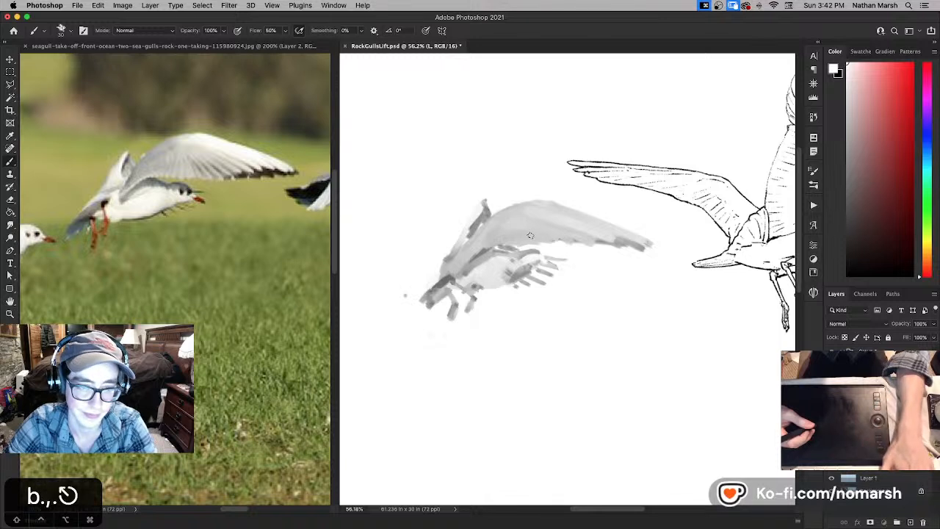
key(period)
key(period)
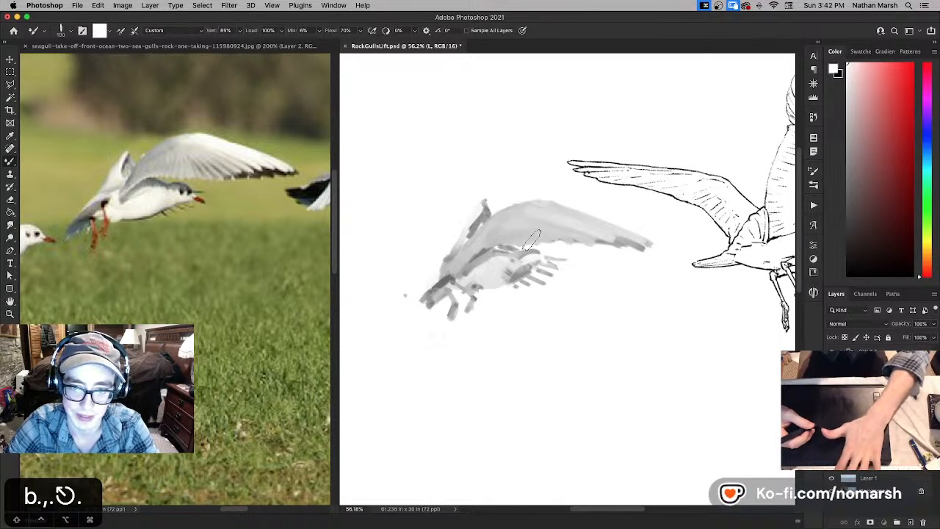
key(comma)
key(comma)
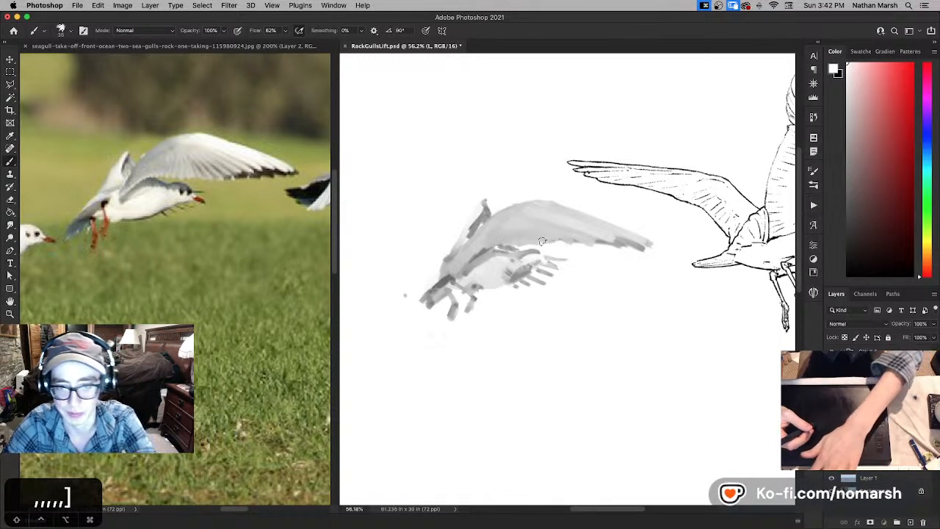
key(super+s)
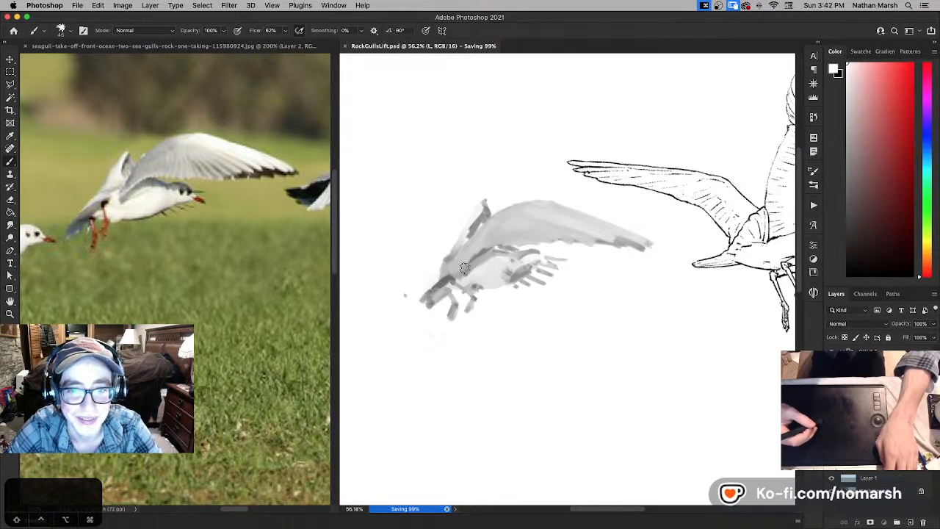
- Enlarge the brush slightly, make black the foreground colour, and set the brush flow to 70%
key(bracketright)
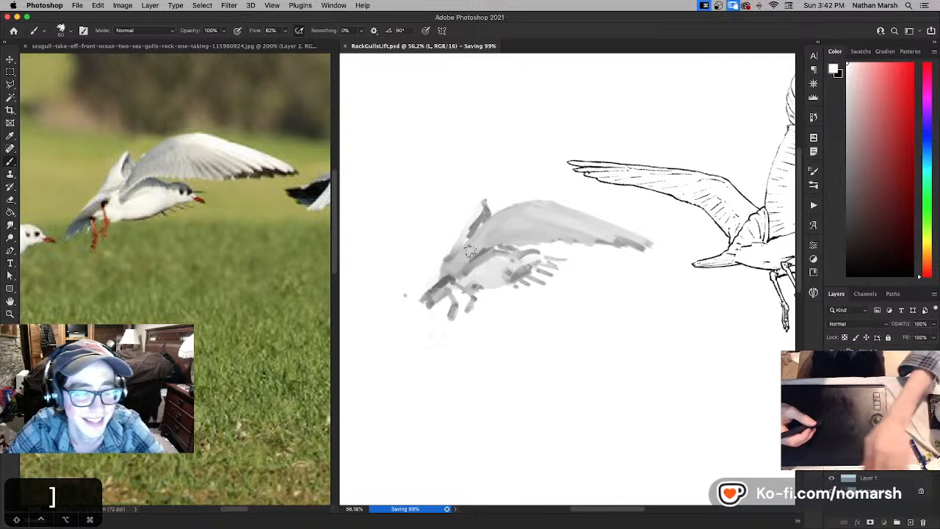
key(x)
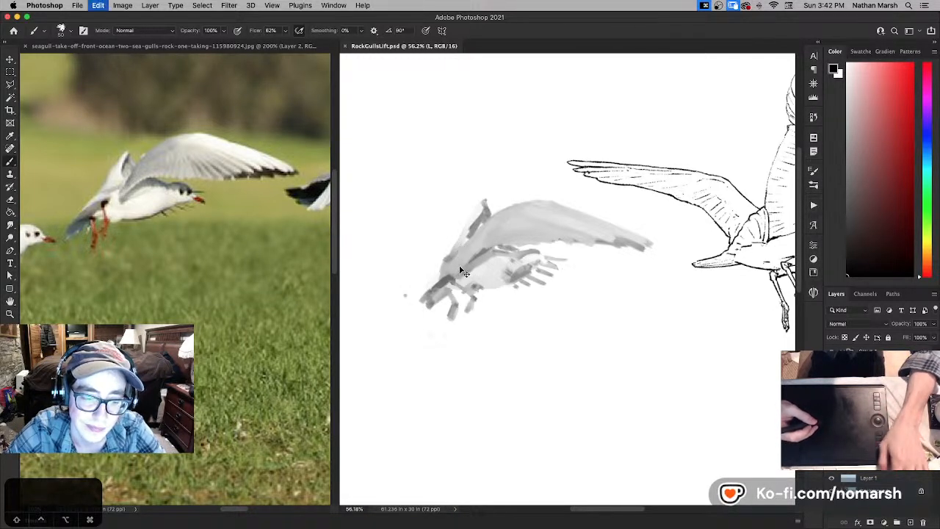
key(7)
- Ink a short black line along the inner leading edge of the painted gull's large wing, redrawing unsatisfactory strokes
drag(457, 271, 470, 247)
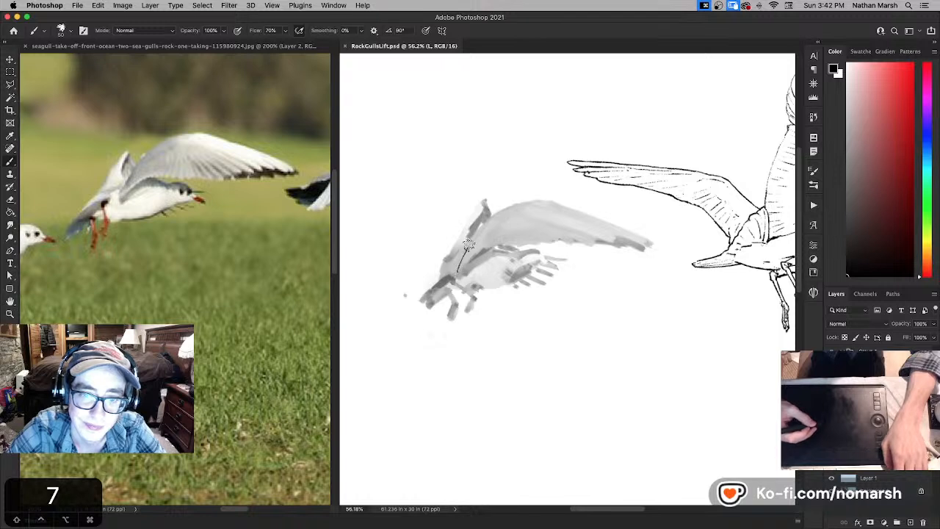
key(super+z)
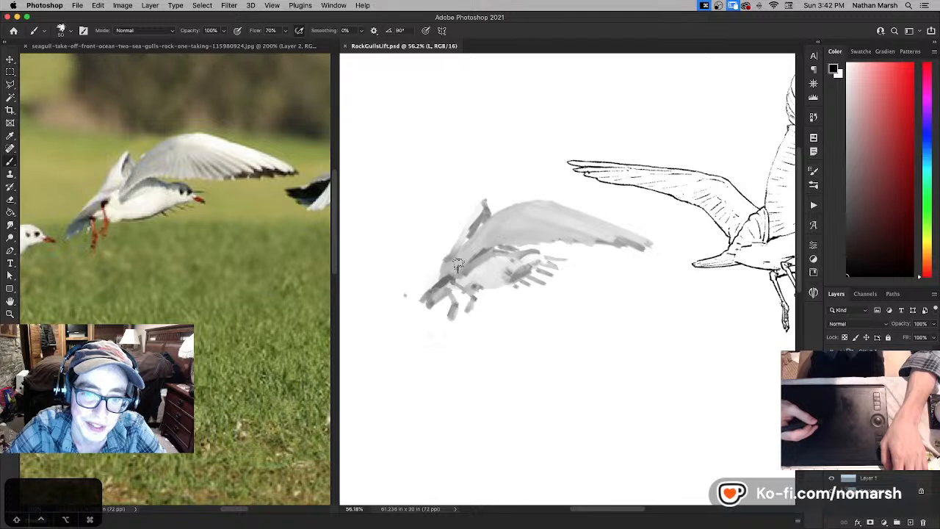
drag(457, 264, 474, 239)
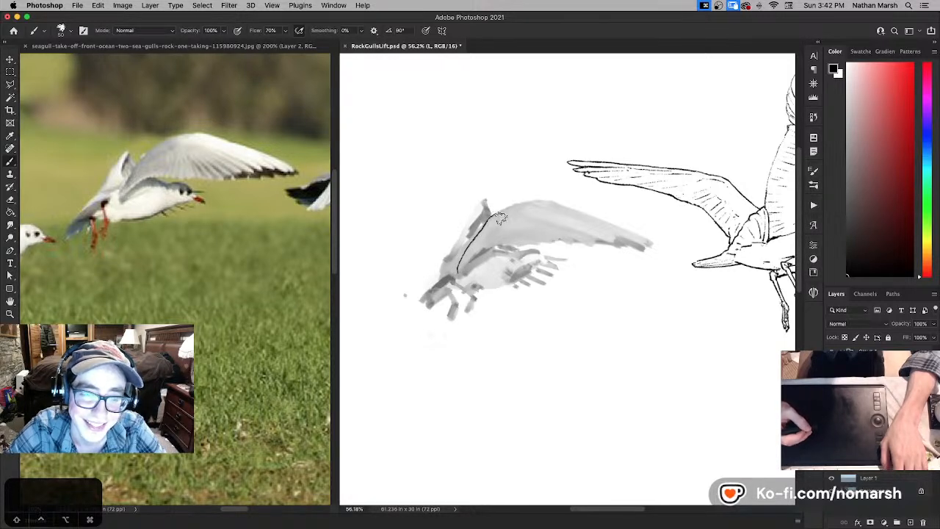
key(space)
drag(491, 247, 487, 260)
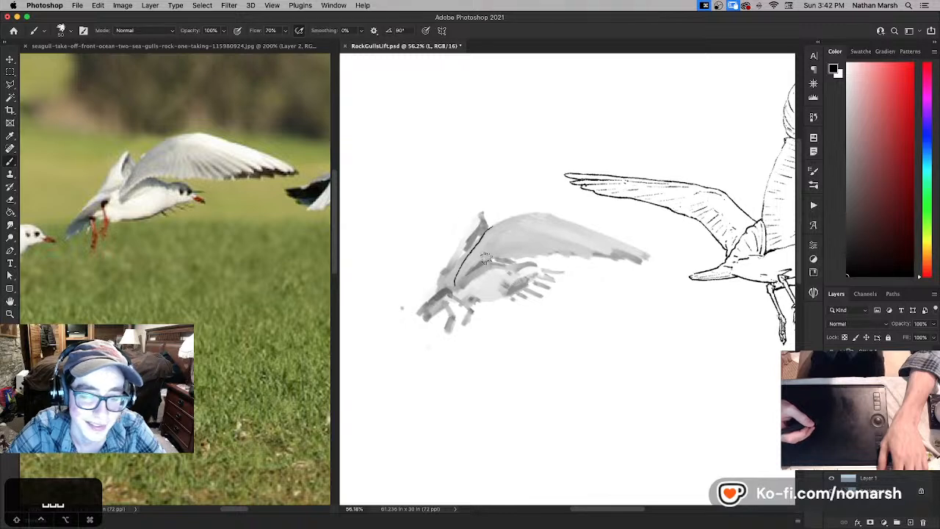
key(super+z)
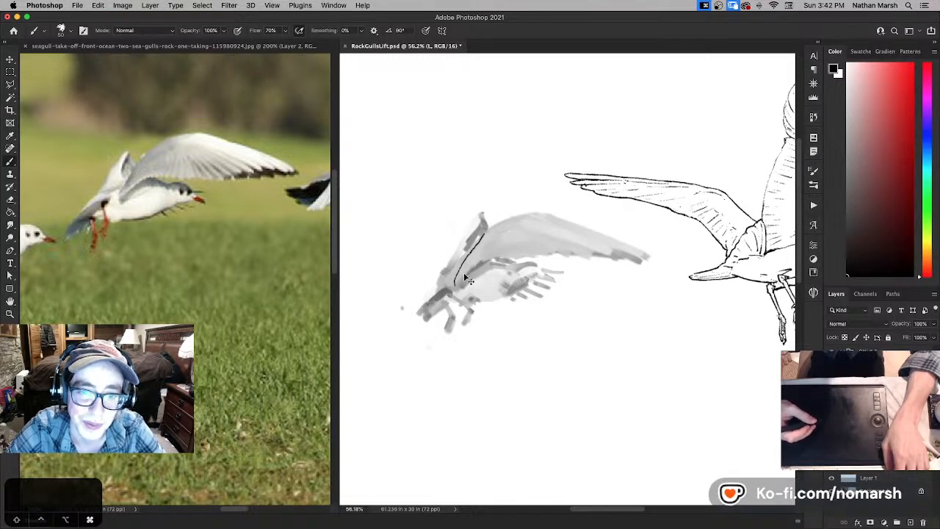
key(super+z)
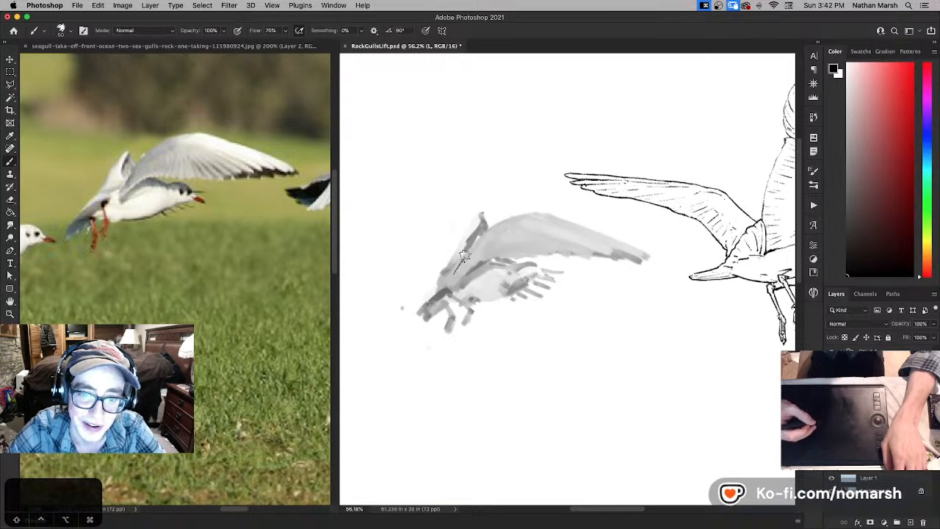
key(super+z)
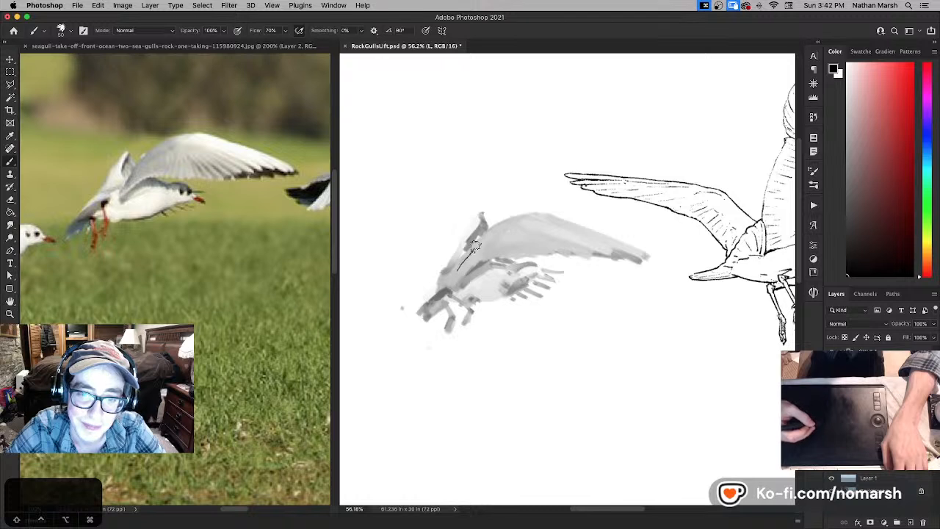
key(super+z)
drag(455, 271, 480, 235)
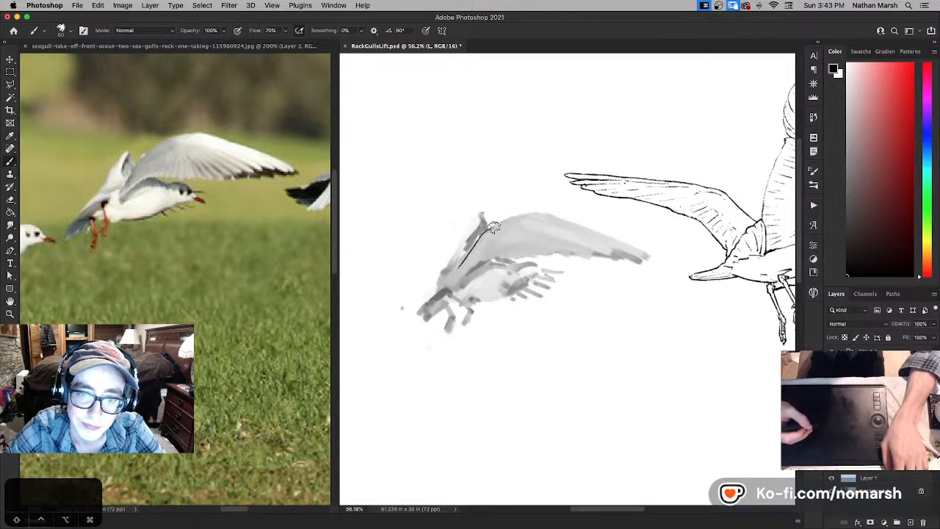
- Set the blend mode of line layer L to Multiply
drag(513, 248, 457, 327)
key(x)
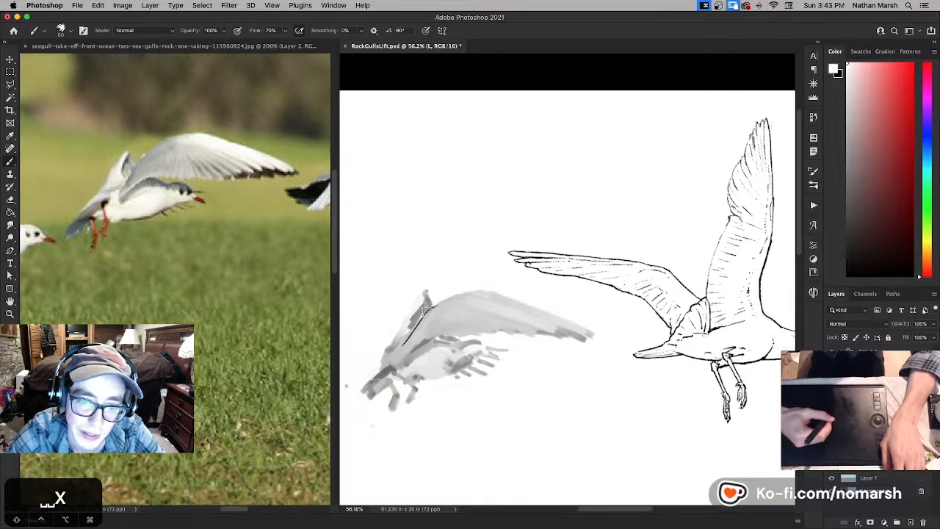
click(846, 324)
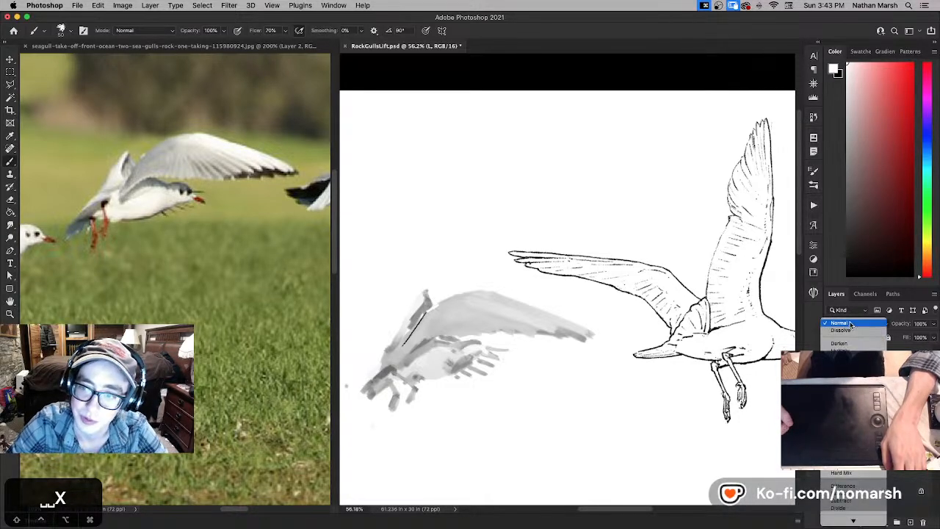
click(844, 349)
- Extend the black line around the bend of the wing's leading edge, refine it with white, and return to black
key(r)
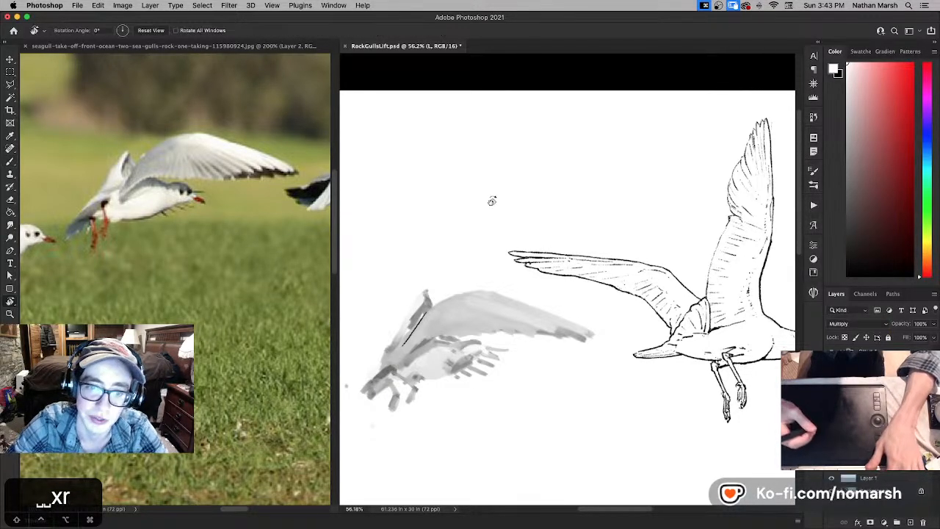
drag(474, 181, 344, 268)
drag(474, 266, 450, 194)
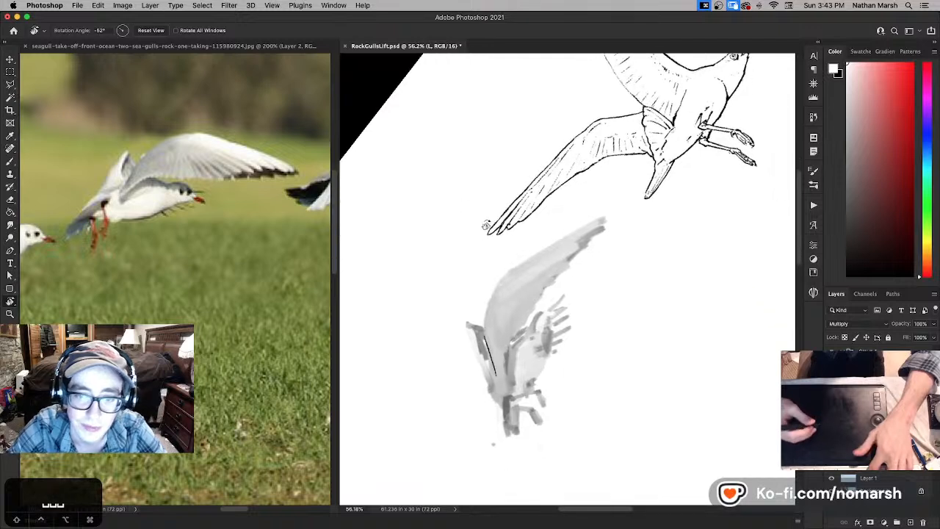
key(b)
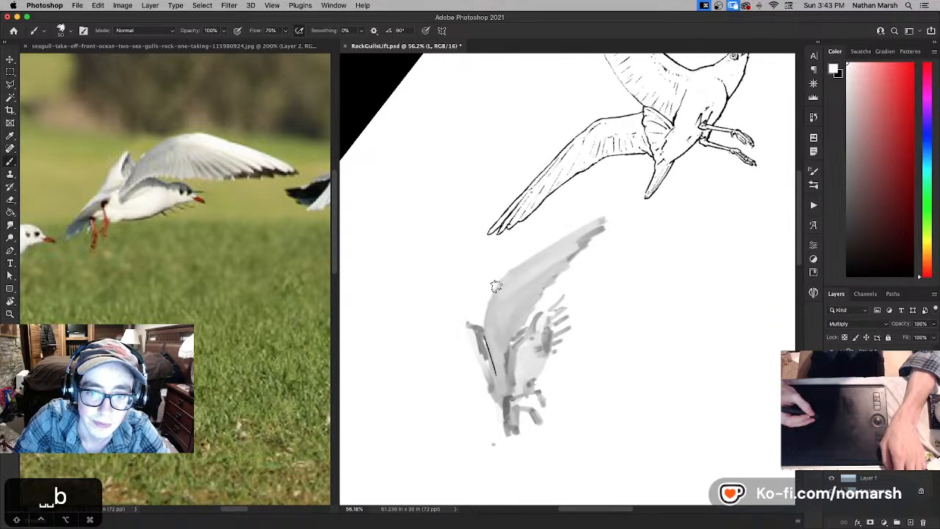
key(x)
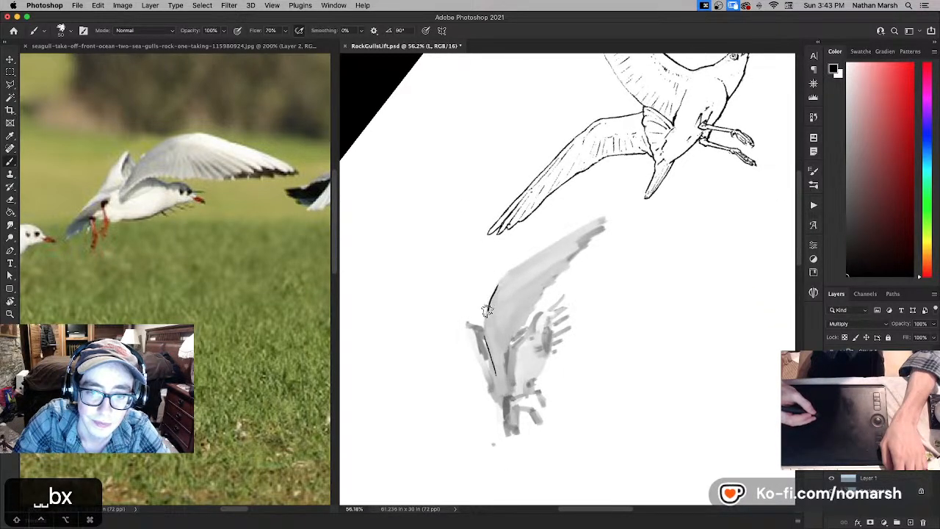
mouse_move(487, 316)
mouse_down()
mouse_move(496, 284)
mouse_move(485, 320)
mouse_up()
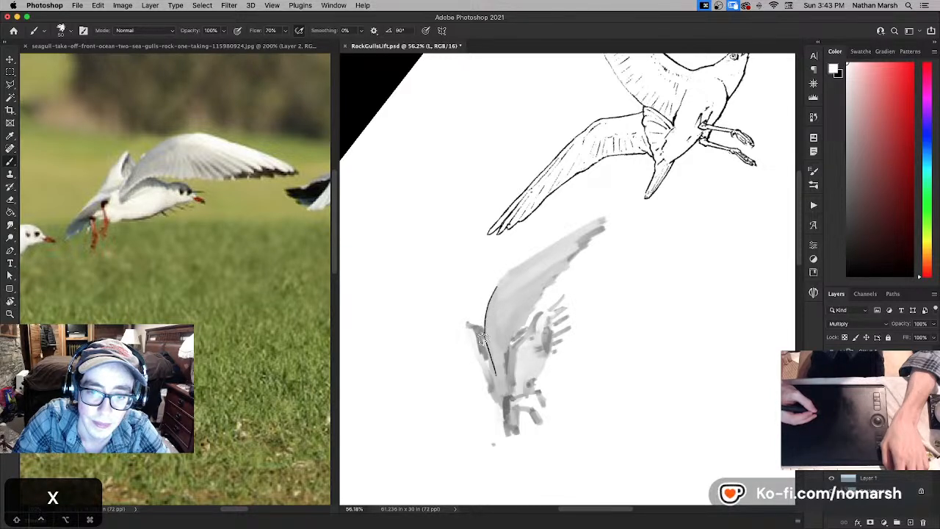
key(x)
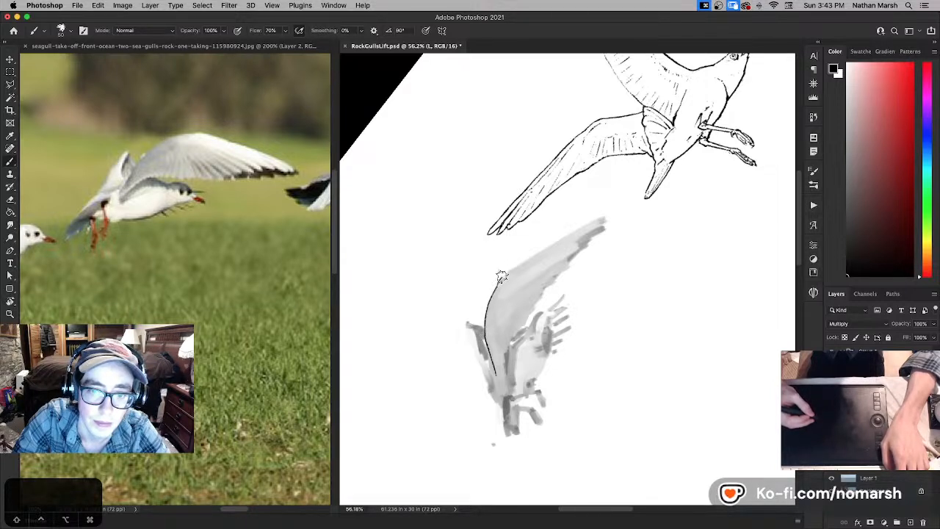
- Lengthen the wing line toward the body and try continuing it along the outer wing edge toward the tip
key(r)
drag(499, 339, 628, 318)
key(n)
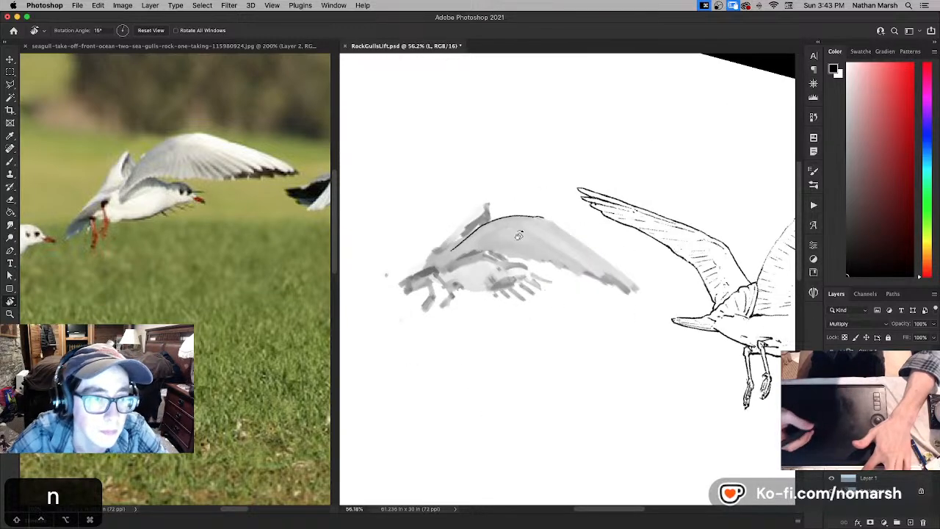
key(b)
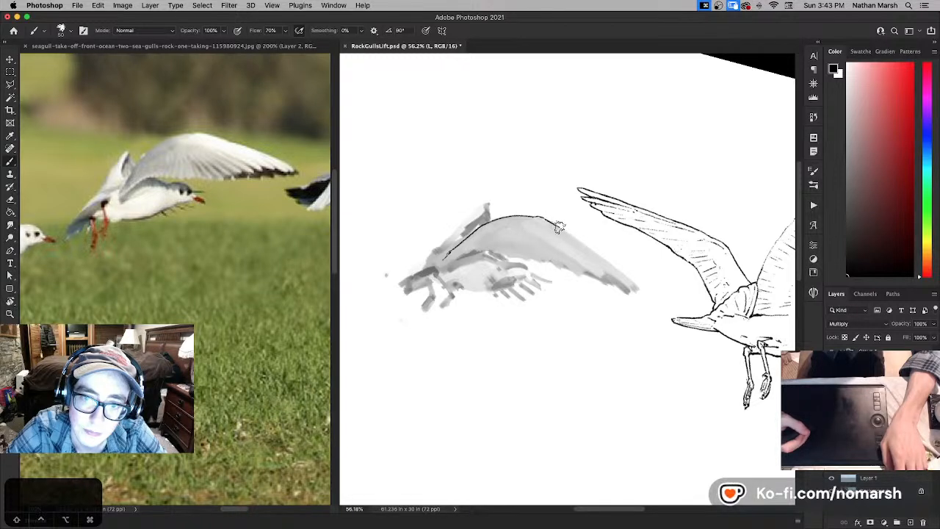
key(super+z)
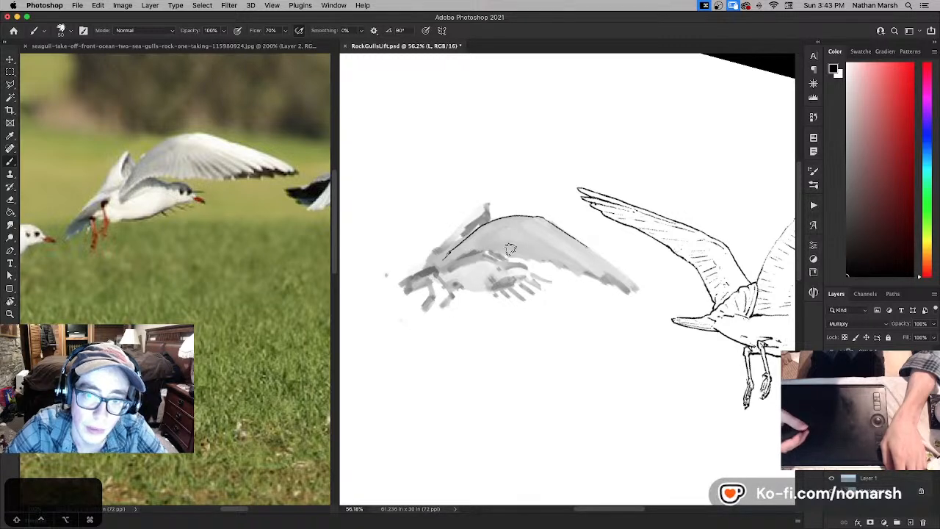
key(e)
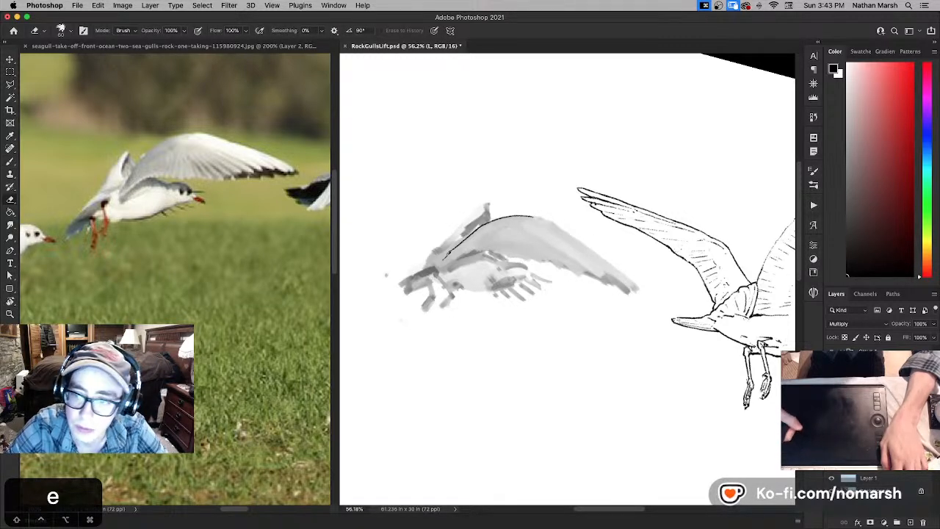
key(r)
drag(580, 184, 601, 213)
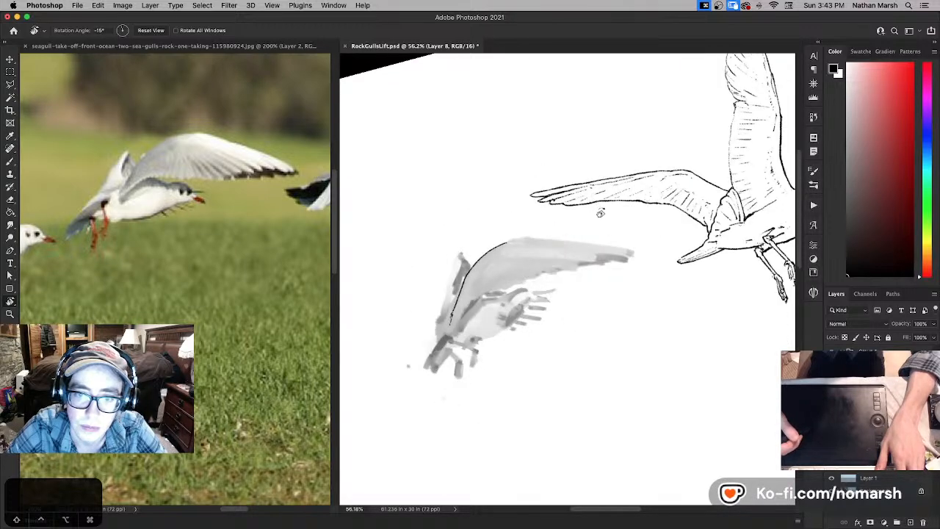
drag(641, 247, 685, 305)
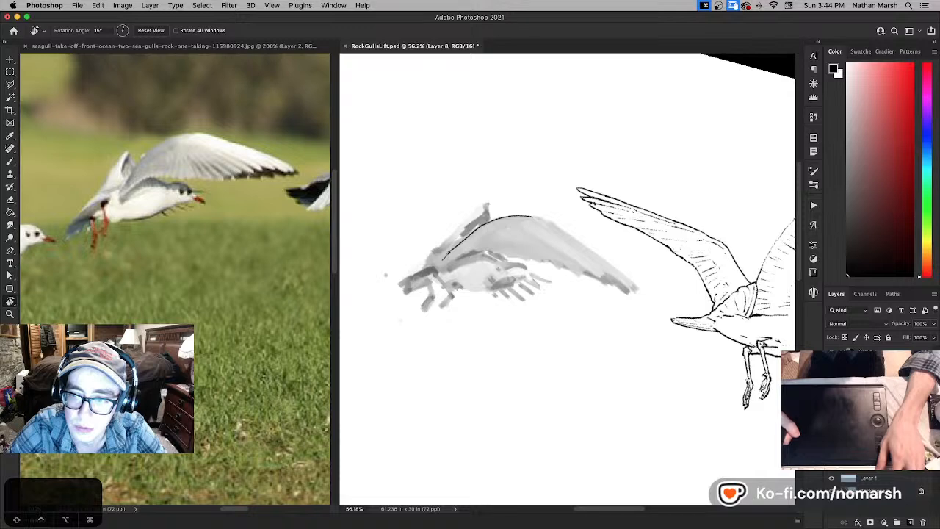
key(b)
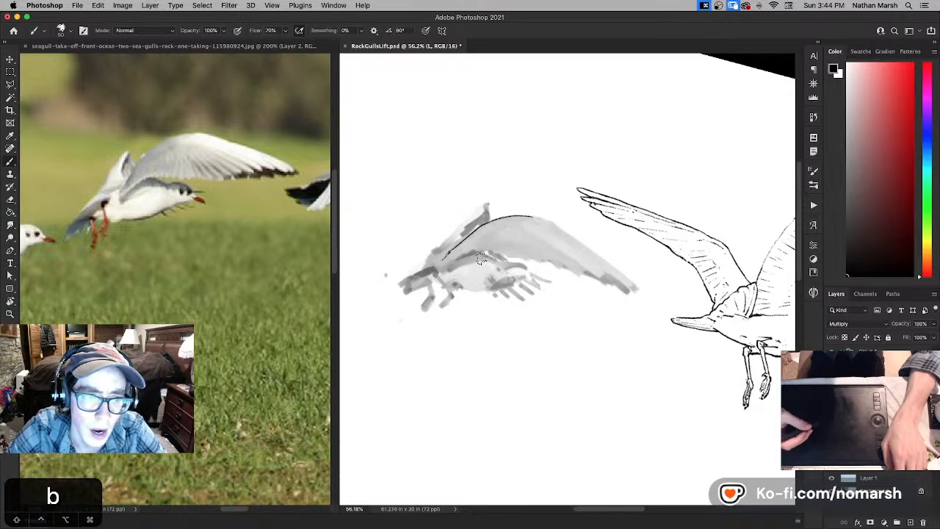
- Bring the wing line to a point at its base and ink a broken line back up the wing's lower edge by the body
key(r)
drag(557, 162, 463, 176)
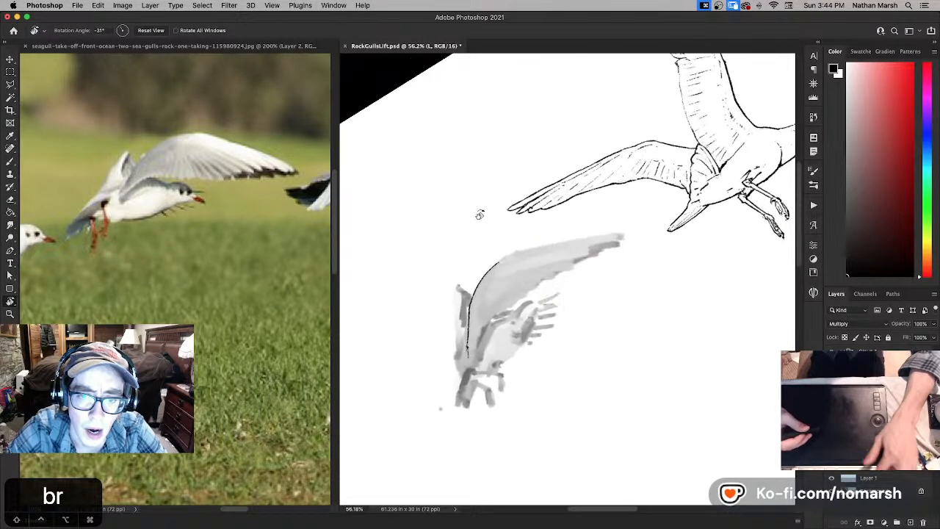
key(b)
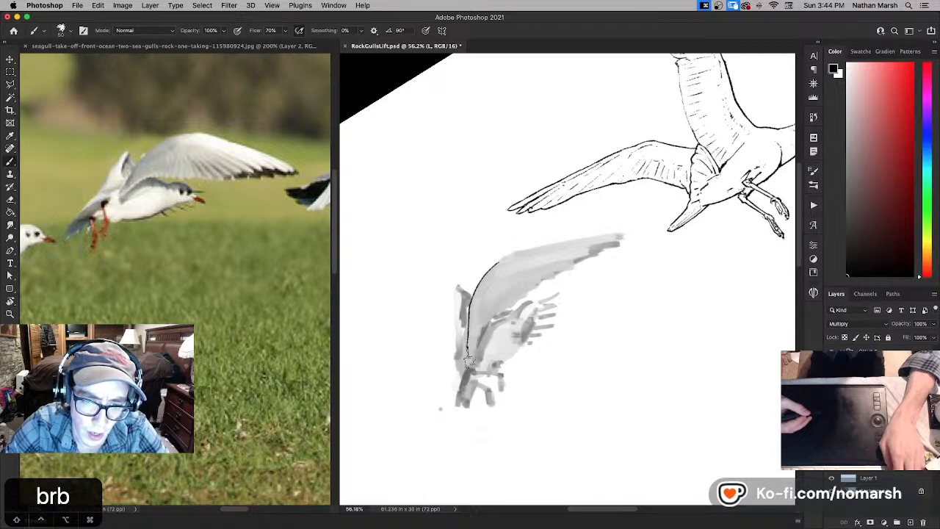
key(super+z)
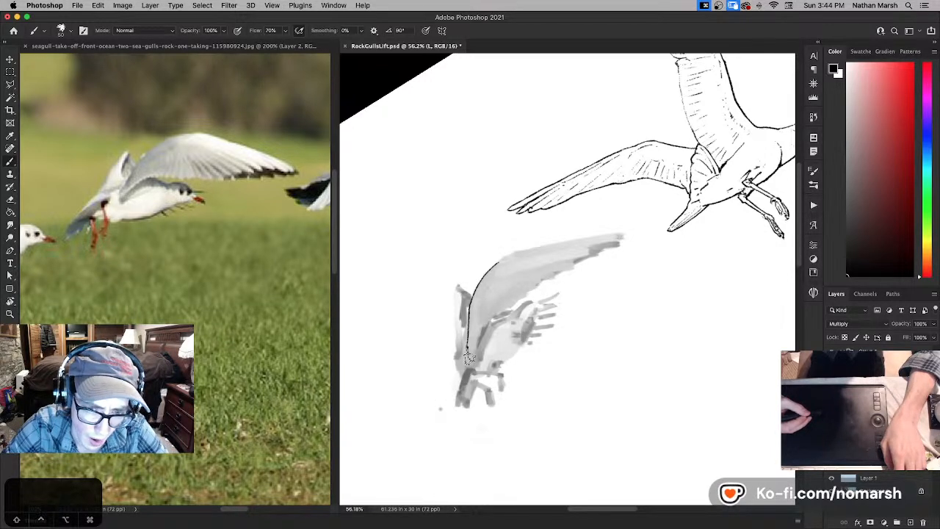
key(super+z)
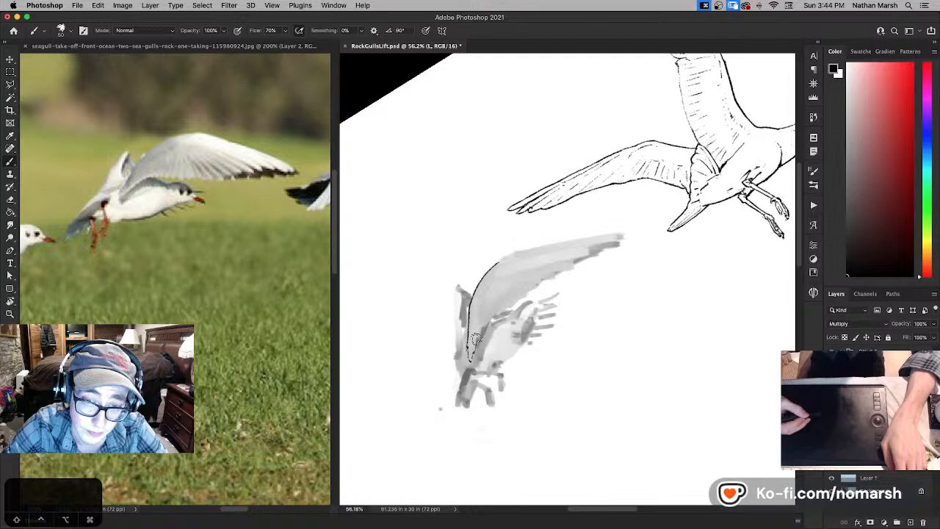
drag(472, 358, 483, 330)
key(super+z)
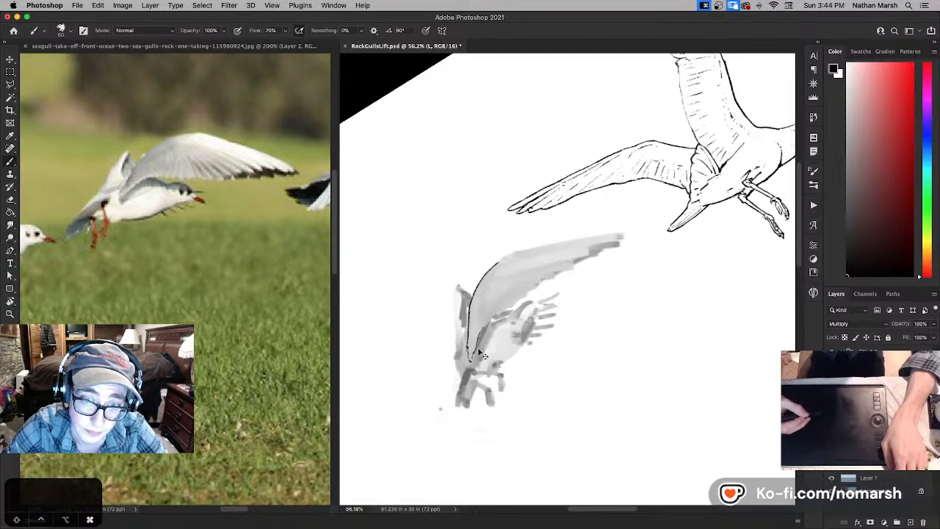
key(super+z)
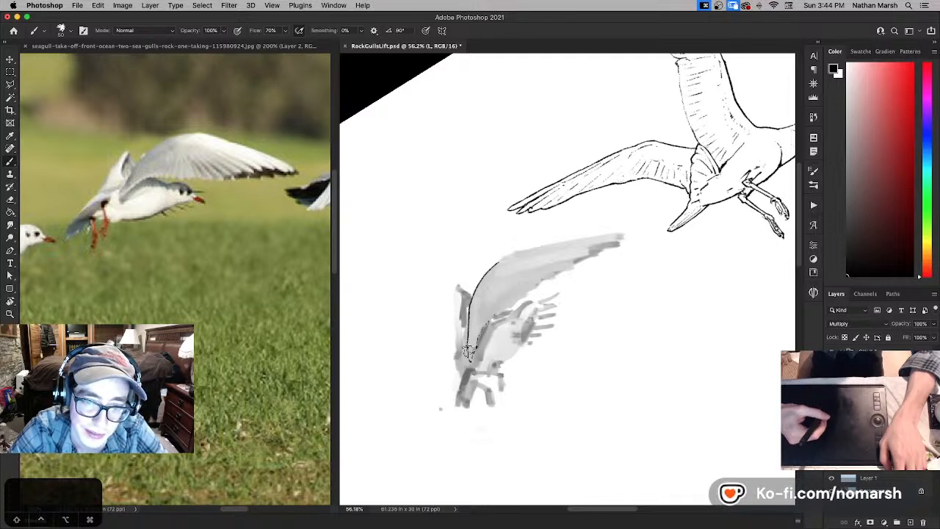
- Touch up the black line near the wing's base, undo the unwanted mark, and return the canvas rotation to 0°
key(x)
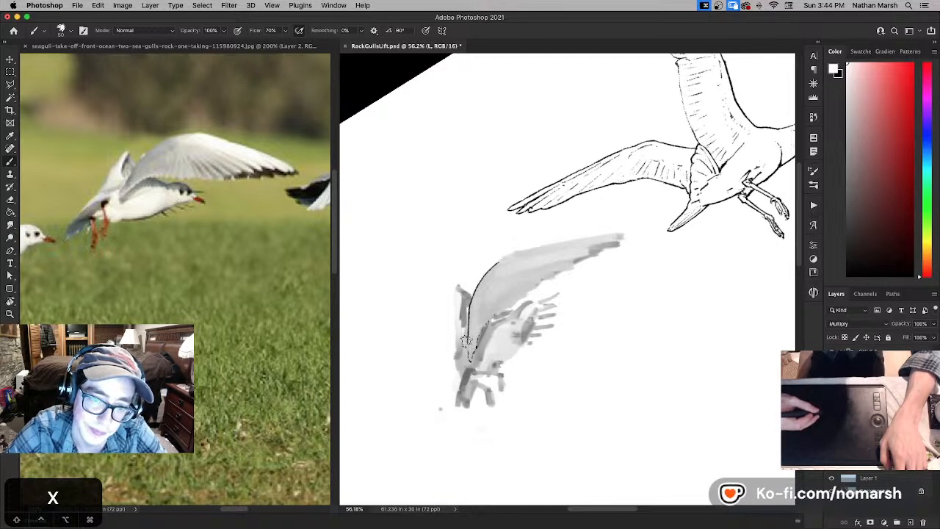
key(x)
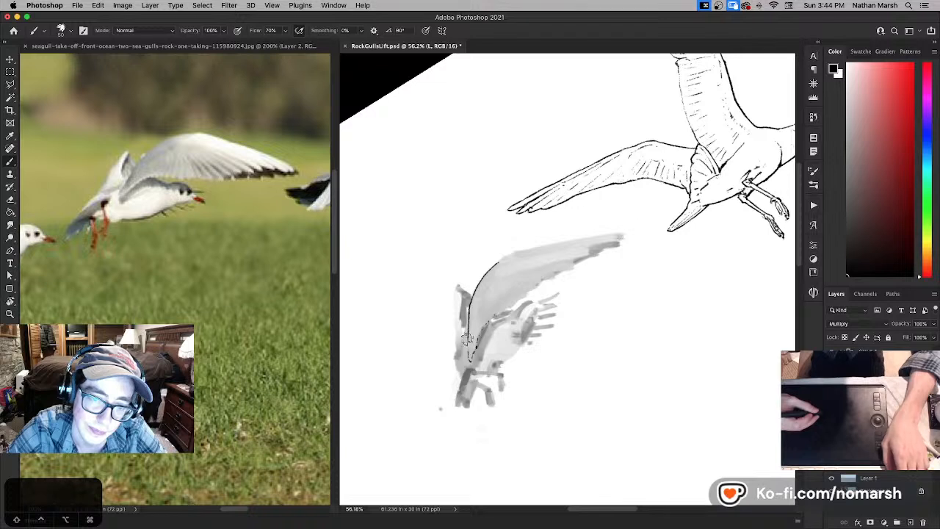
key(super+z)
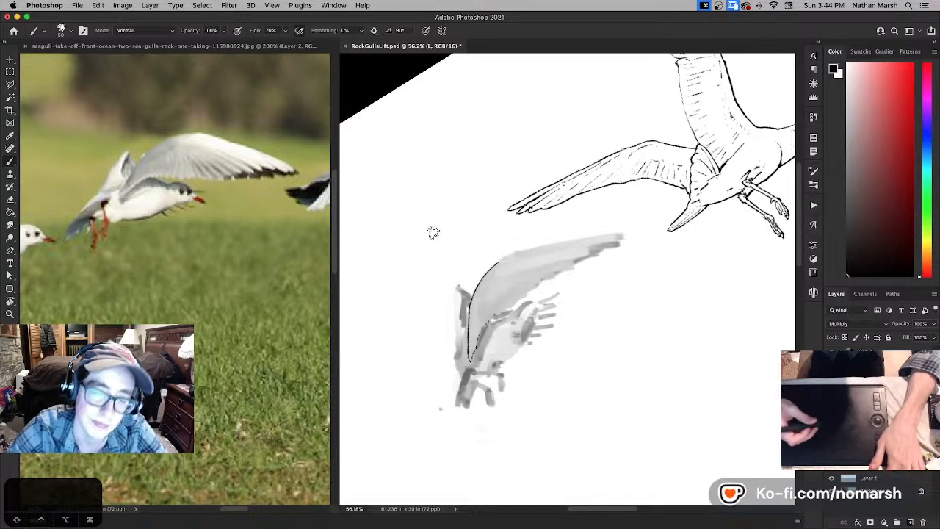
key(r)
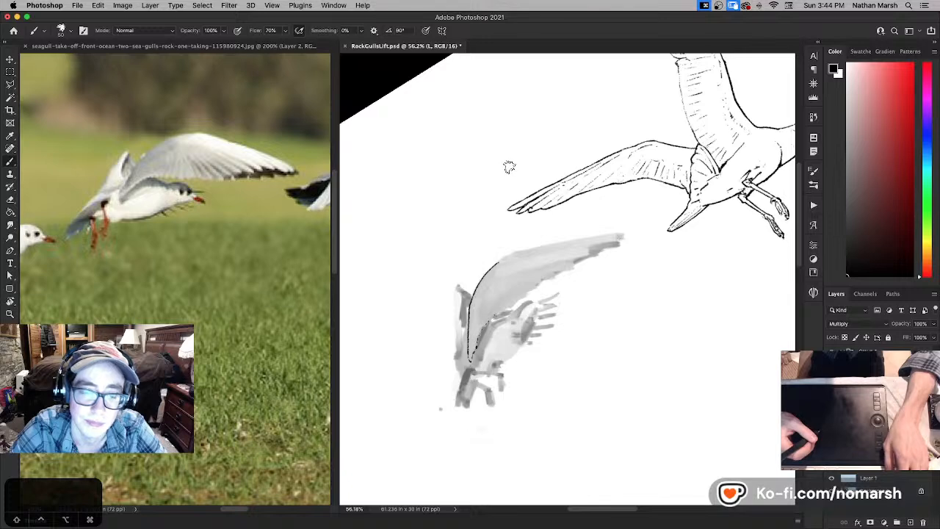
drag(502, 160, 478, 164)
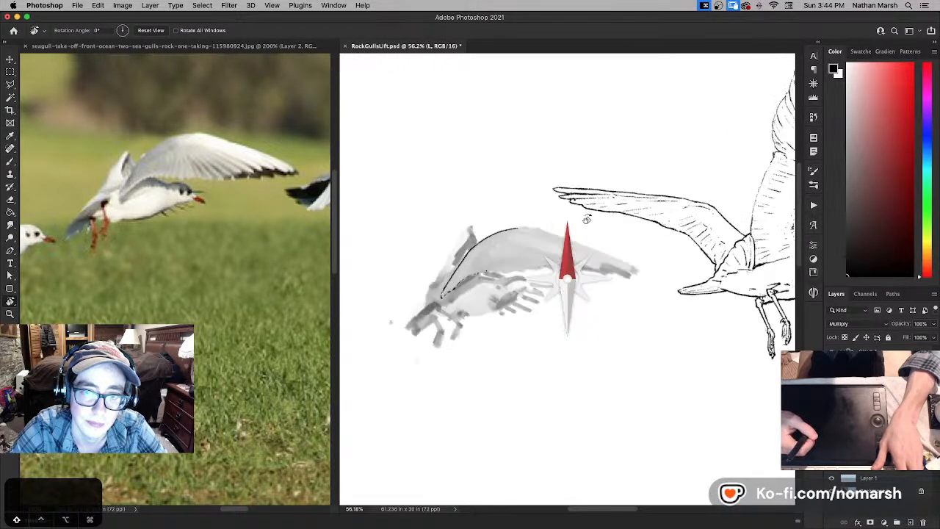
- Doodle a small whale with the black brush in the blank area above the second gull and erase it
key(b)
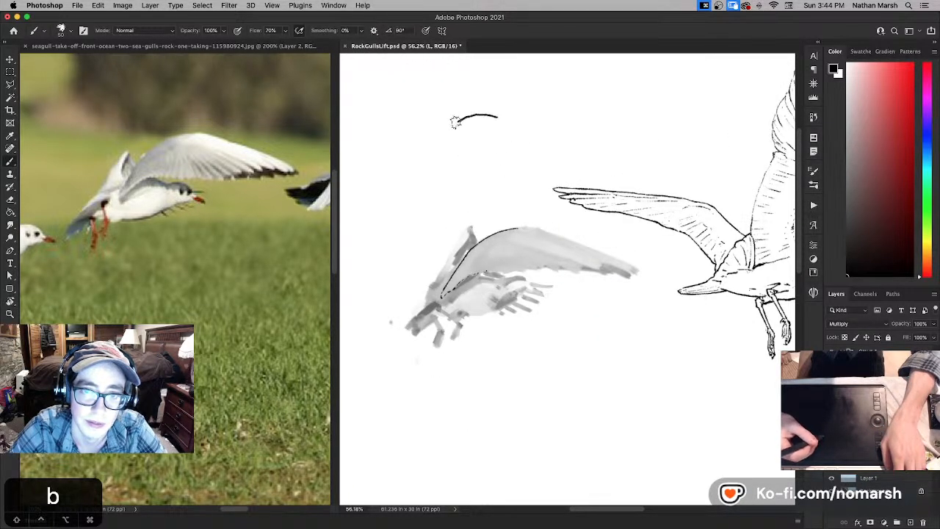
drag(443, 140, 474, 147)
click(473, 136)
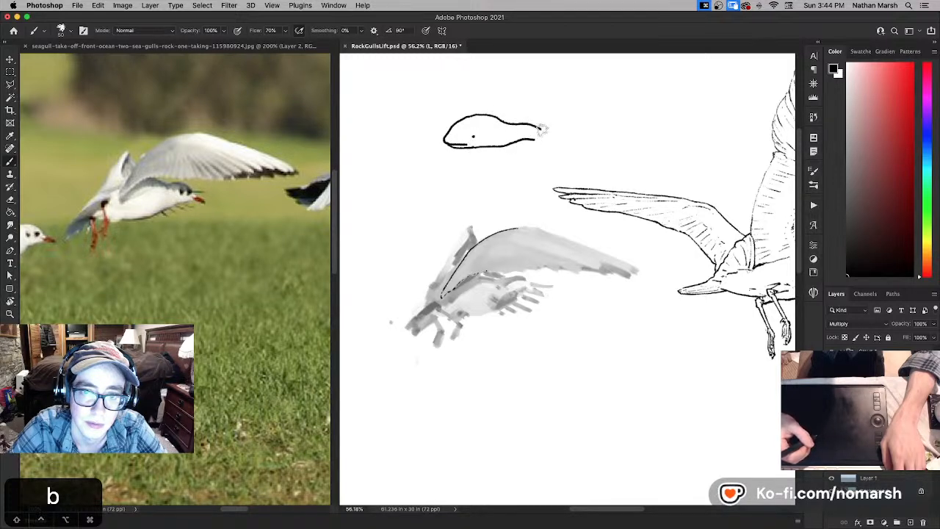
drag(542, 141, 570, 149)
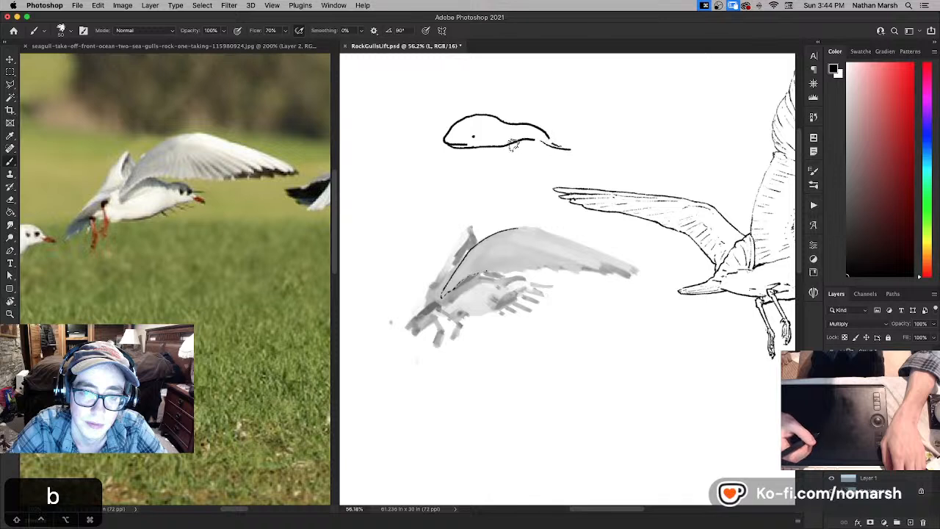
key(e)
mouse_move(448, 146)
mouse_down()
mouse_move(445, 119)
mouse_move(514, 149)
mouse_move(559, 147)
mouse_move(546, 136)
mouse_move(521, 147)
mouse_up()
key(b)
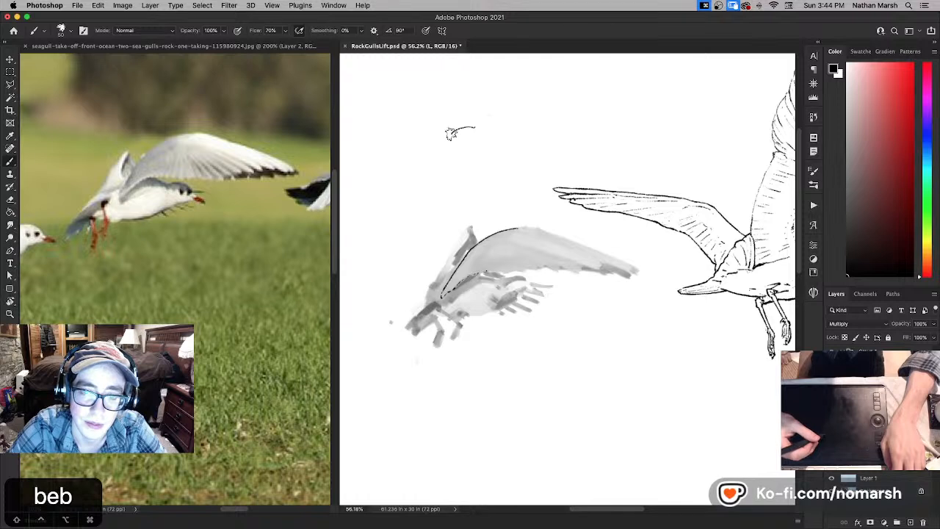
- Doodle a small four-legged animal in the blank area above the gull, erase it, and return to the Brush
drag(451, 133, 462, 133)
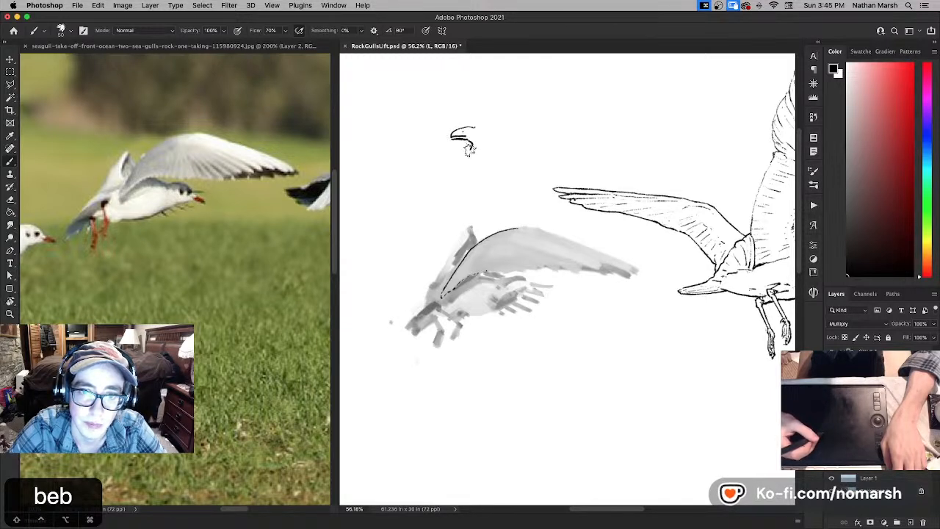
drag(475, 144, 508, 147)
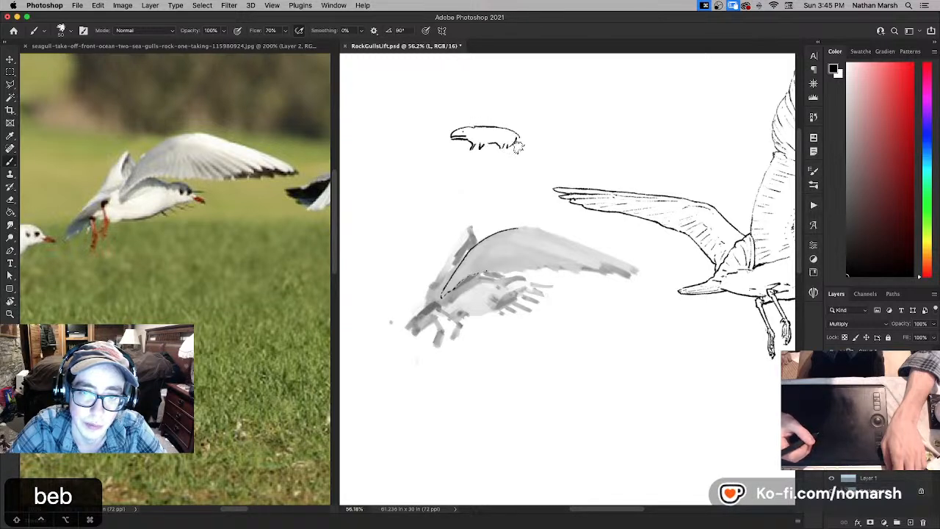
drag(460, 129, 457, 137)
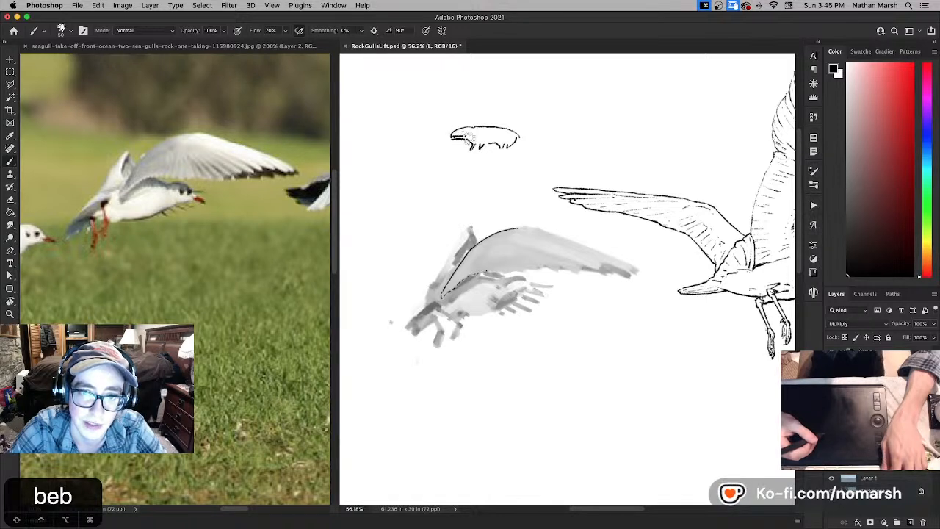
key(e)
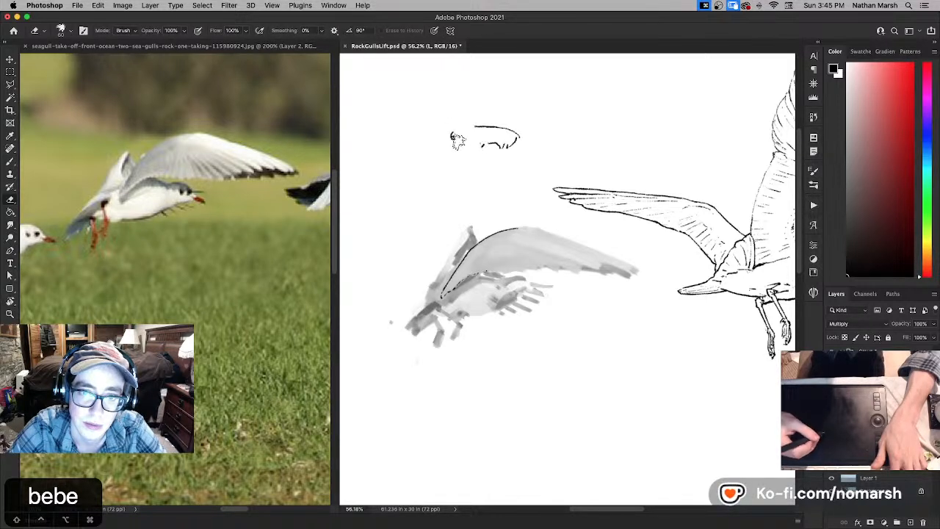
mouse_move(479, 133)
mouse_down()
mouse_move(449, 140)
mouse_move(507, 144)
mouse_move(511, 129)
mouse_up()
key(b)
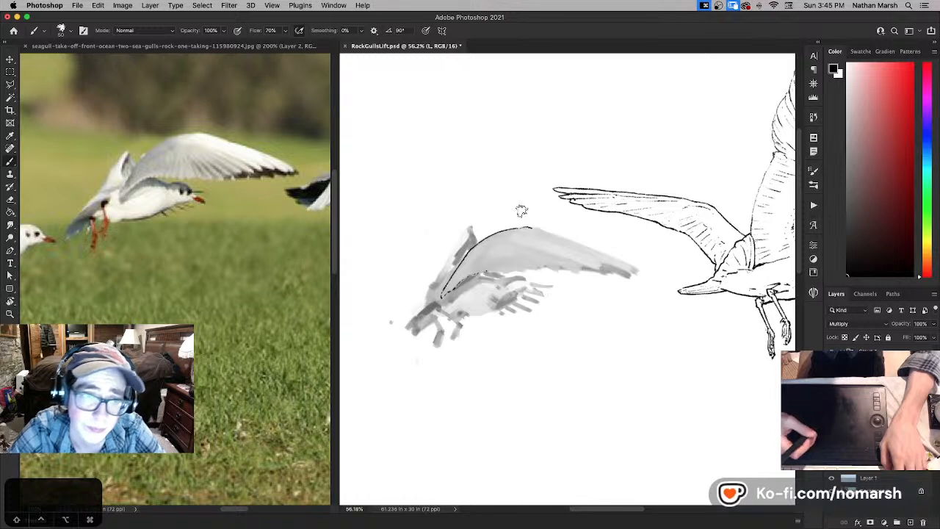
- Extend the near wing's leading-edge line to the wingtip and ink the far wing's inner line up to its tip
key(x)
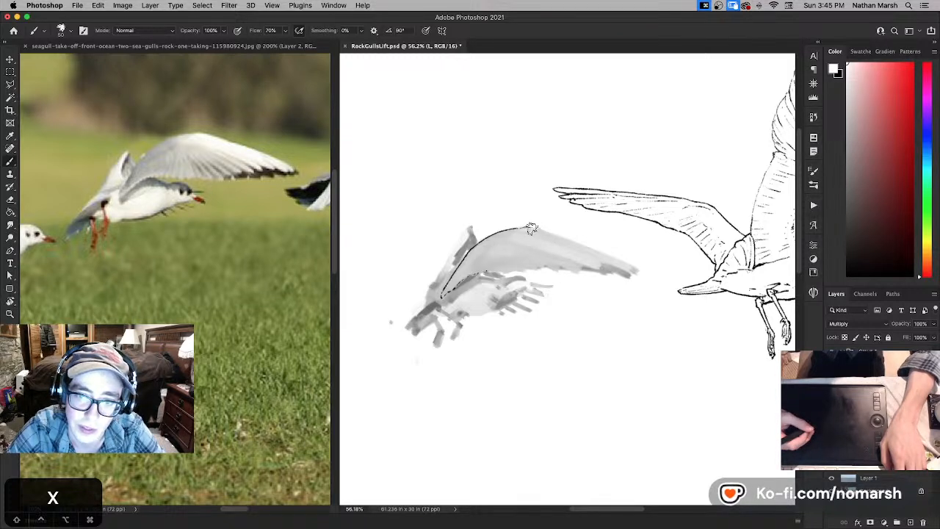
key(x)
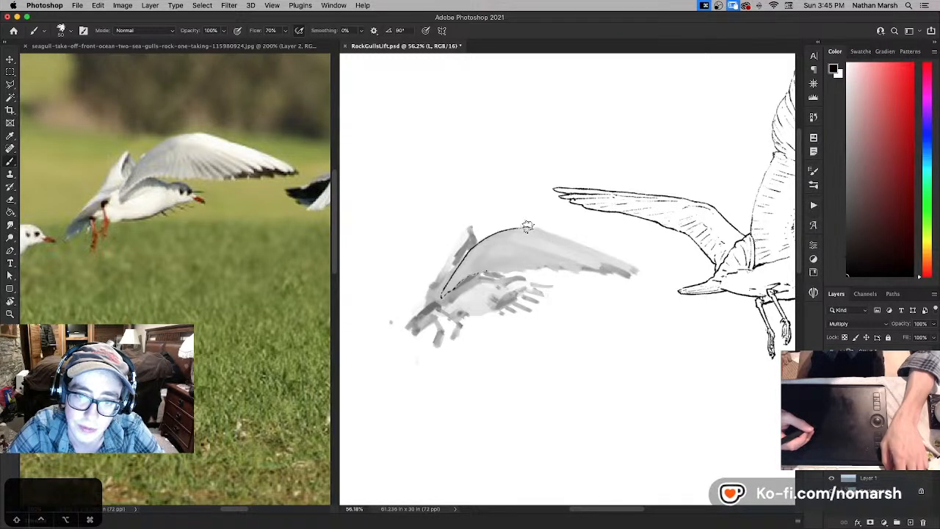
key(super+z)
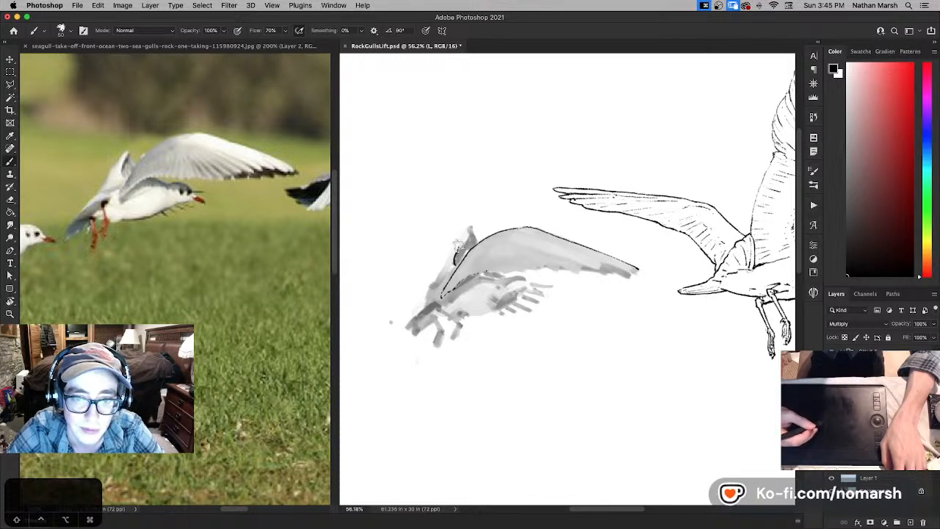
key(super+z)
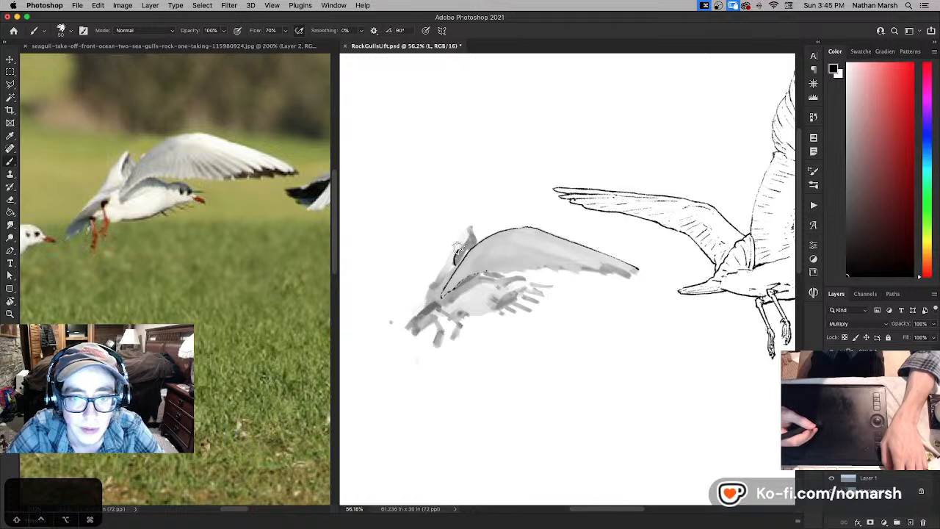
drag(459, 249, 472, 226)
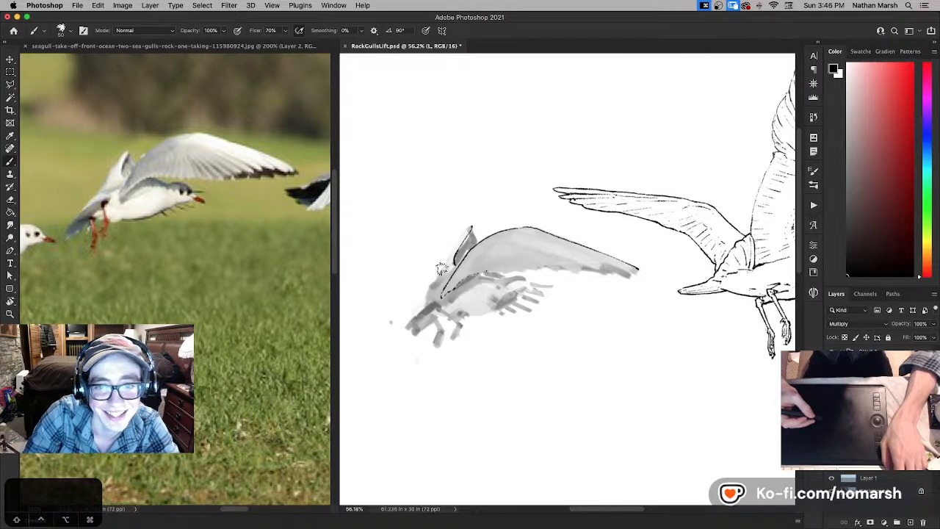
- Ink the far wing's outer edge from its tip down toward the tail, refining it with white and undoing unwanted strokes
key(super+z)
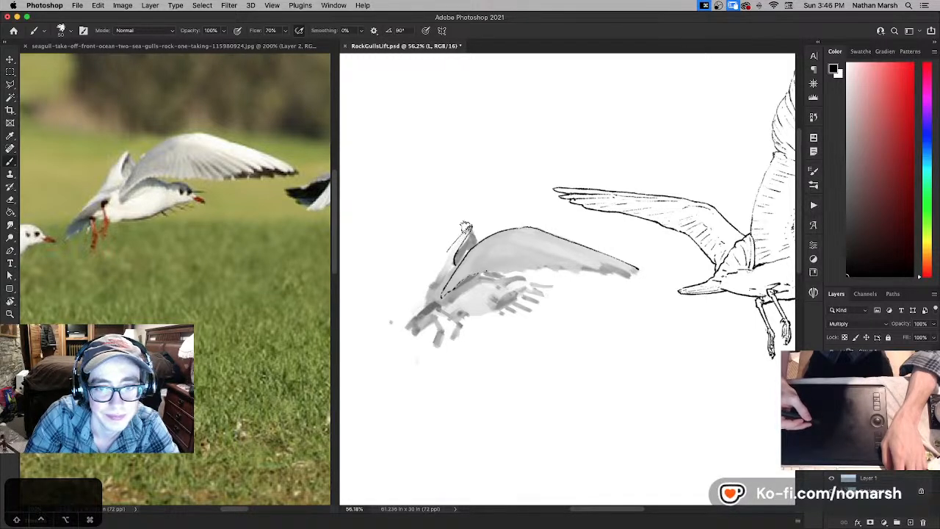
key(x)
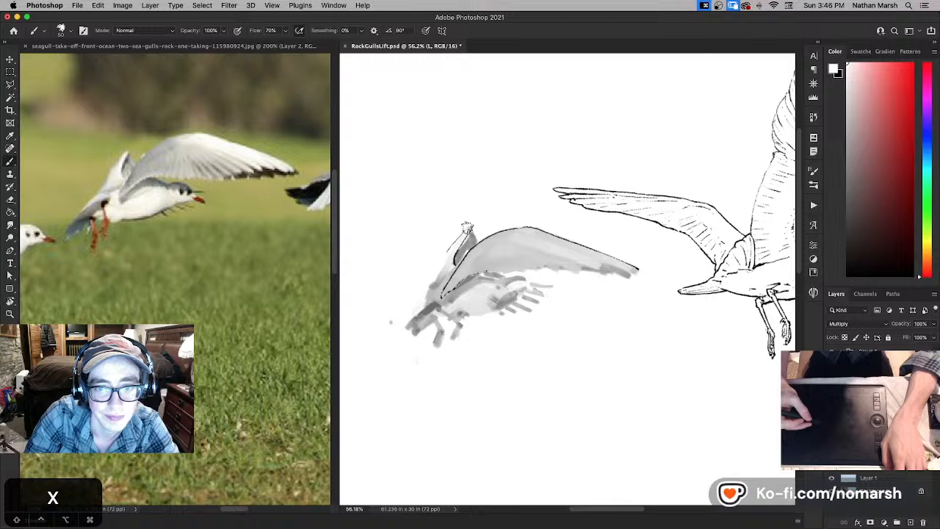
key(x)
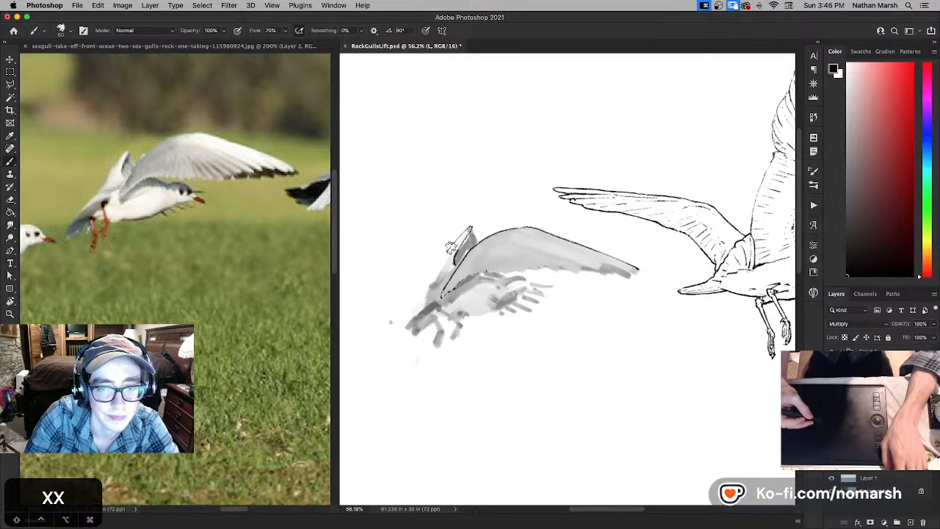
key(x)
key(x)
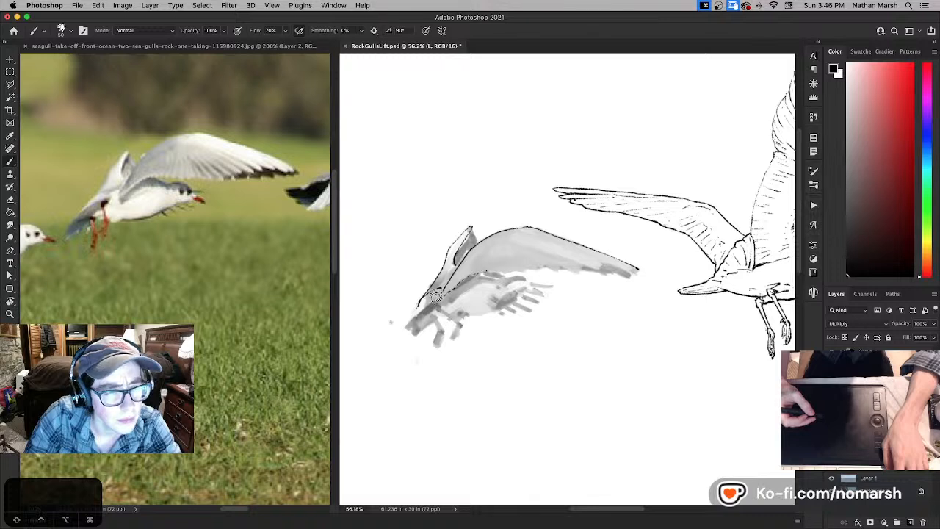
key(super+z)
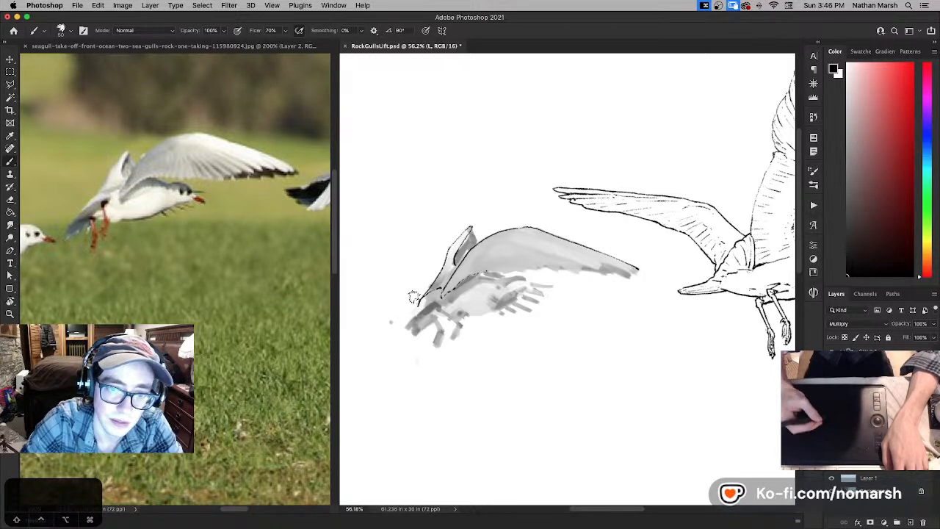
- Thin the lower end of the far wing's line with white and rework the black edge beside its tip, undoing stray strokes
key(x)
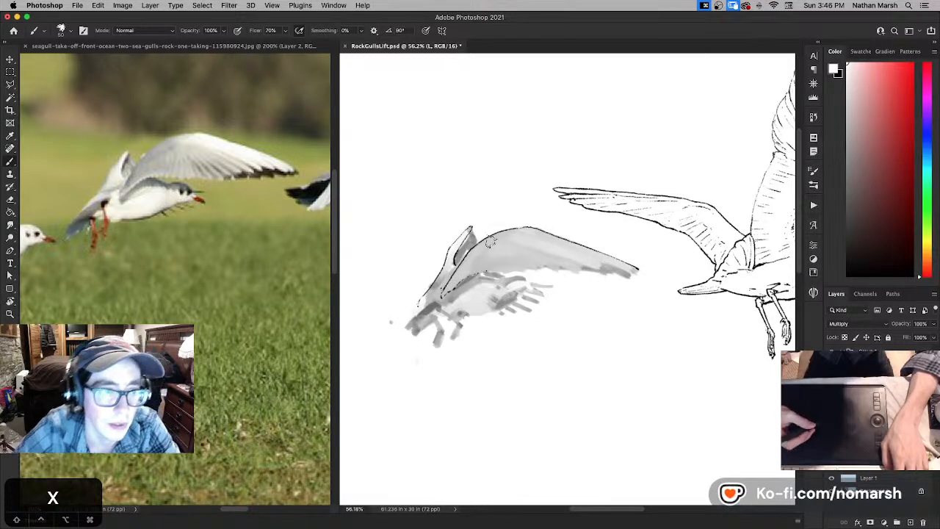
key(x)
key(super+z)
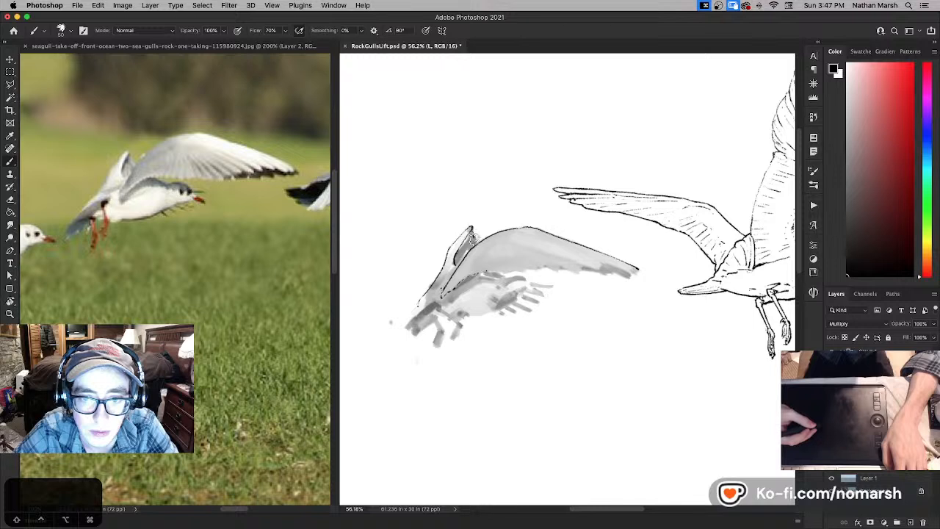
key(super+z)
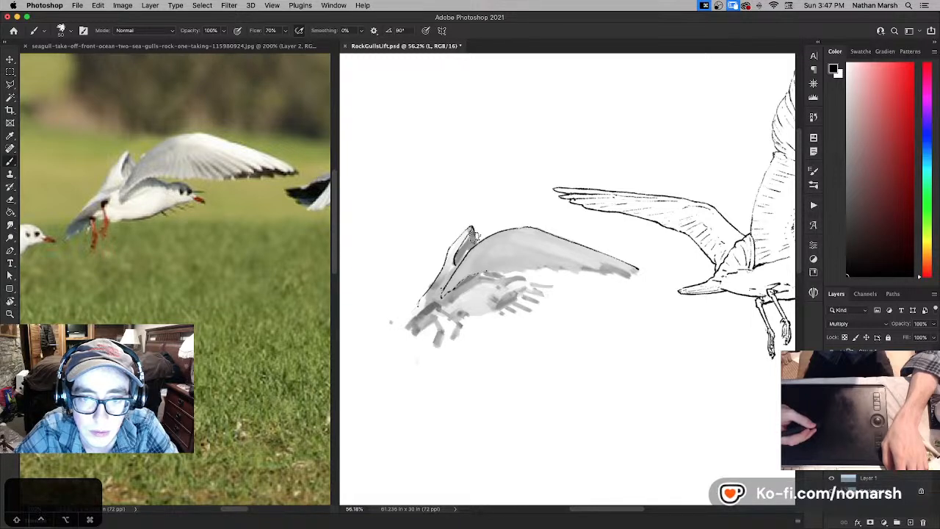
- Touch up the far wing's tip, alternating between white and black
key(x)
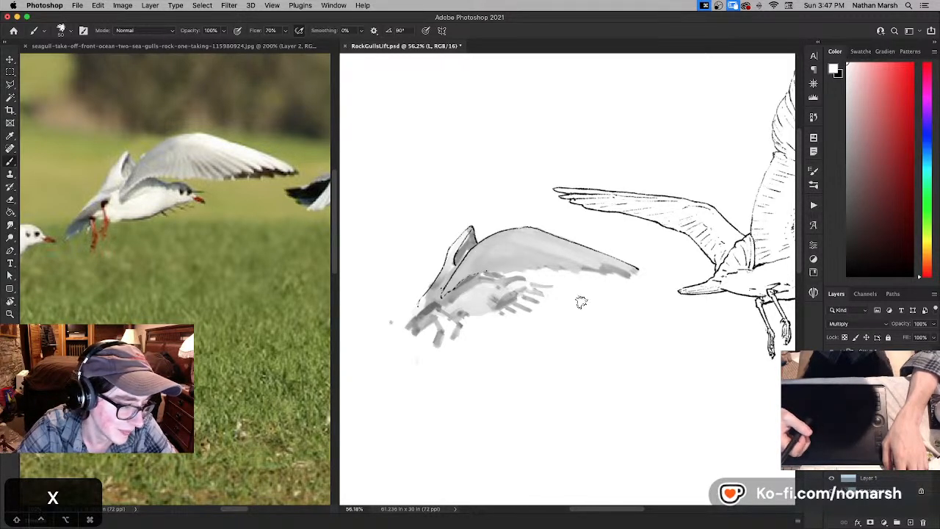
mouse_move(516, 269)
mouse_down()
mouse_move(405, 265)
mouse_move(445, 279)
mouse_move(497, 277)
mouse_up()
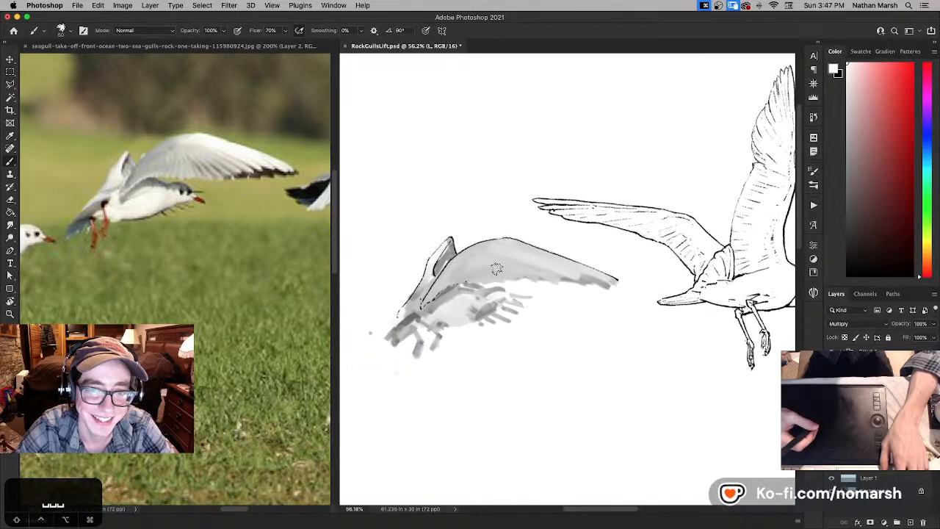
key(x)
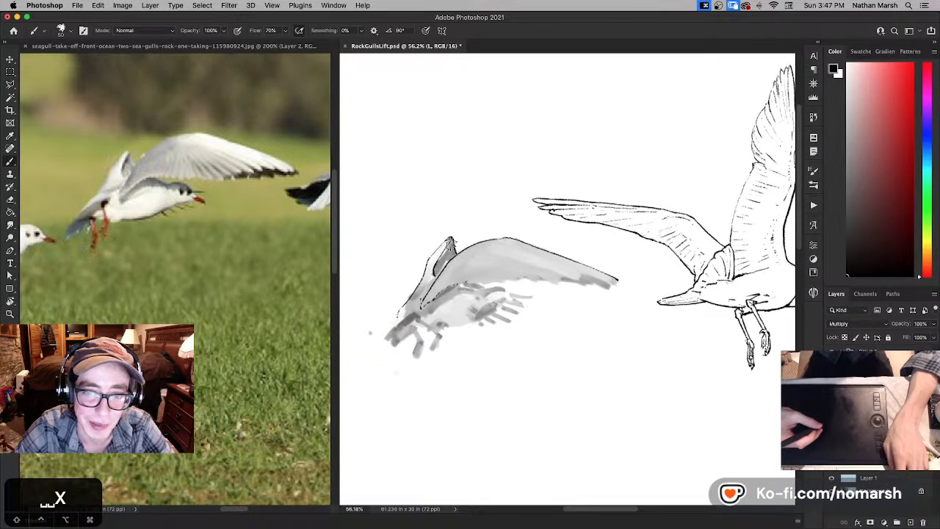
key(x)
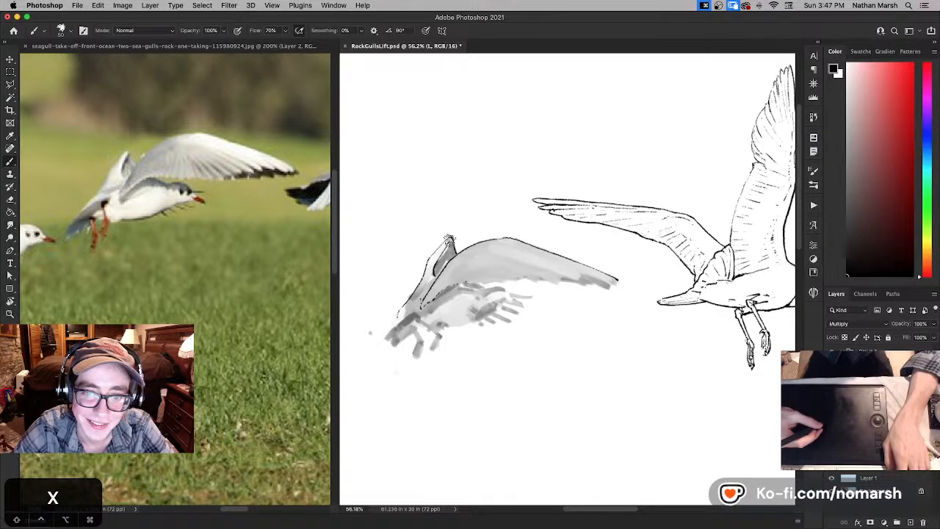
- Ink a thin second line just inside the near wing's leading edge past the bend, undoing misplaced strokes and refining with white
key(super+z)
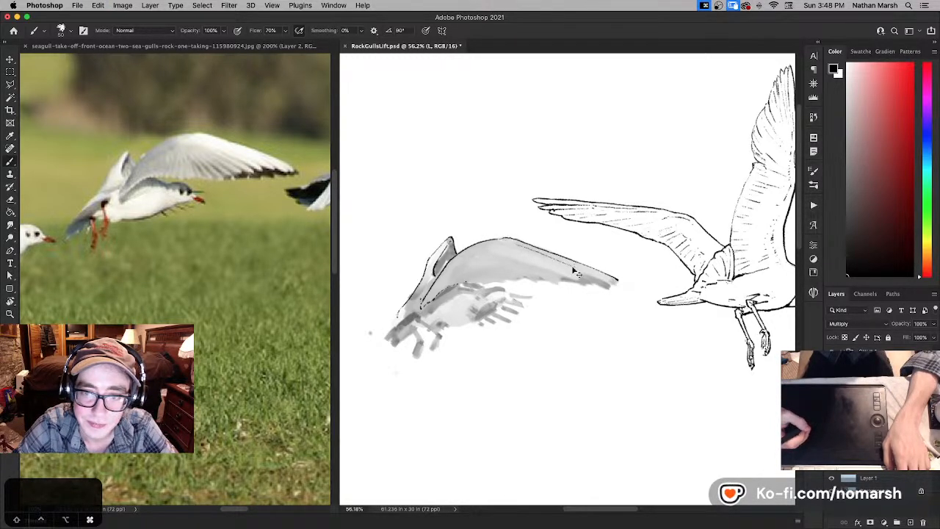
key(super+z)
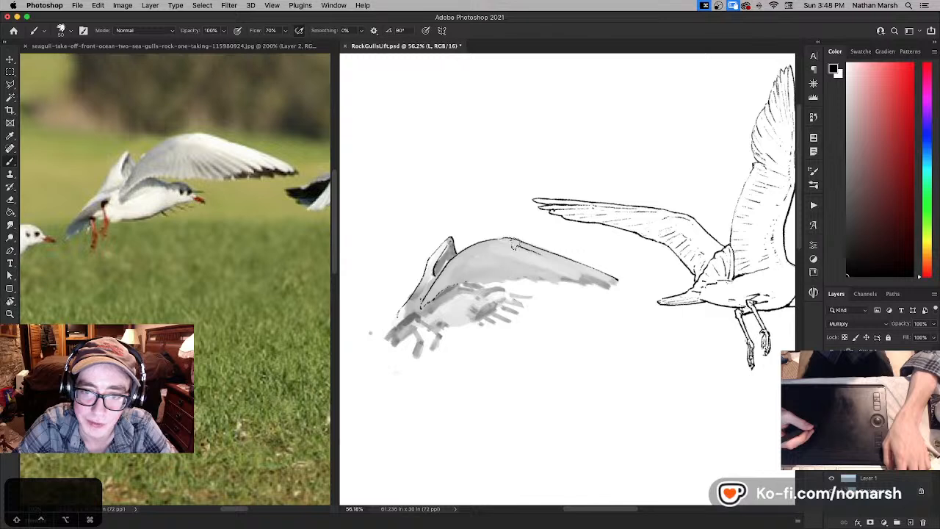
key(x)
key(x)
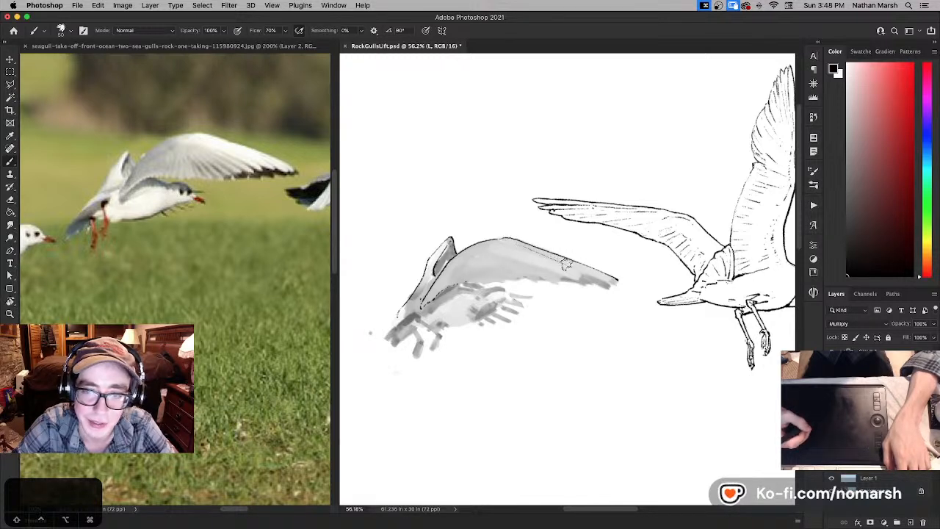
- Add long thin feather lines parallel to the near wing's outer leading edge, running toward the wingtip
drag(551, 255, 606, 279)
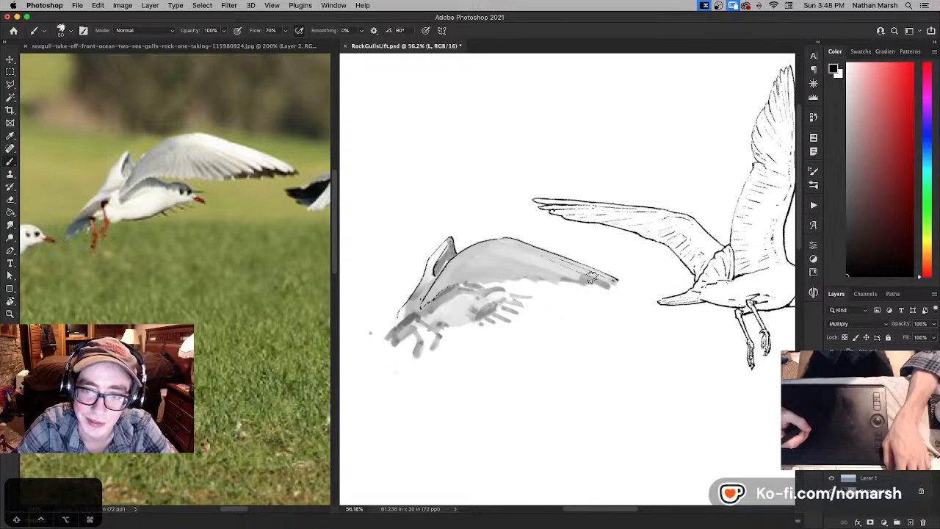
drag(541, 254, 601, 280)
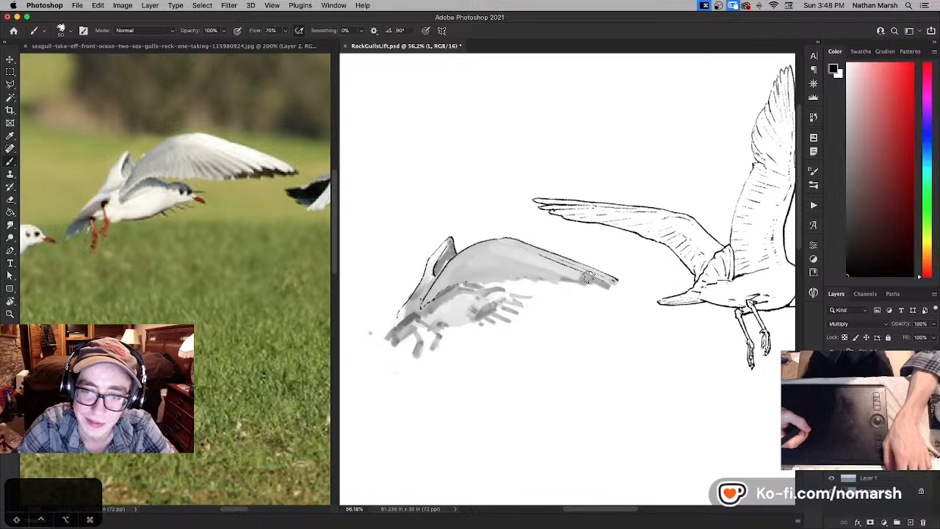
drag(525, 251, 580, 274)
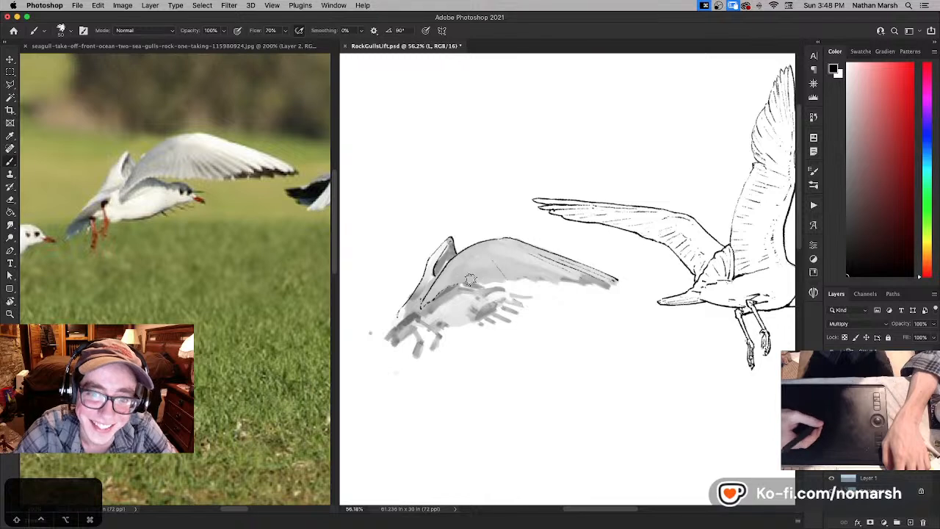
- Ink the line of the back from the near wing's base toward the head, undoing misplaced strokes
key(super+z)
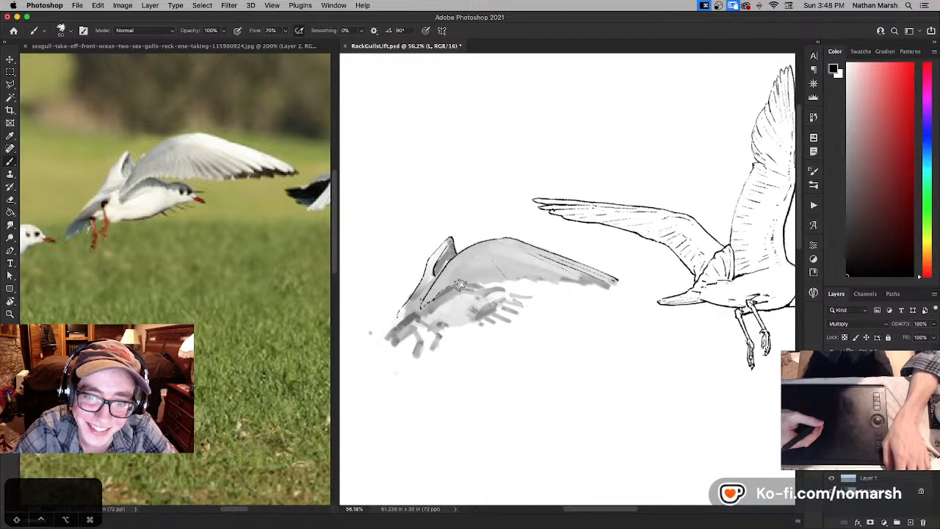
key(super+z)
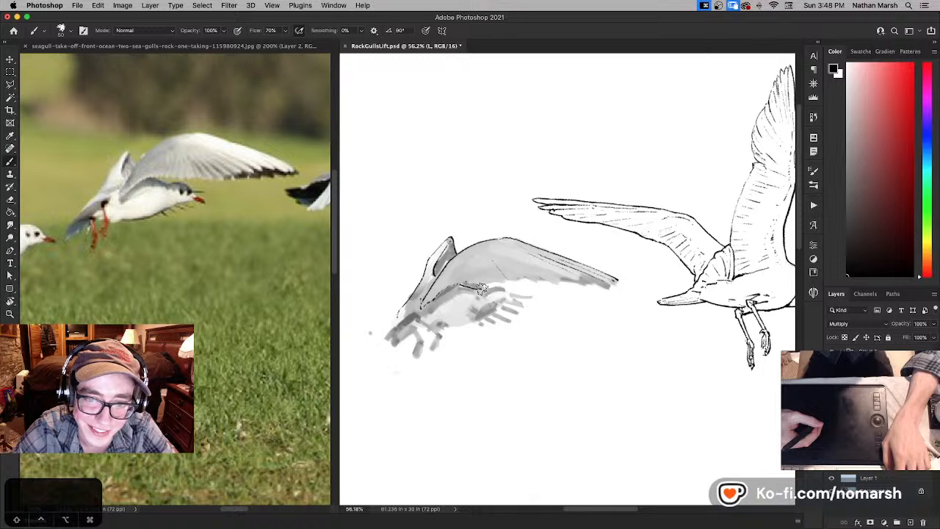
key(super+z)
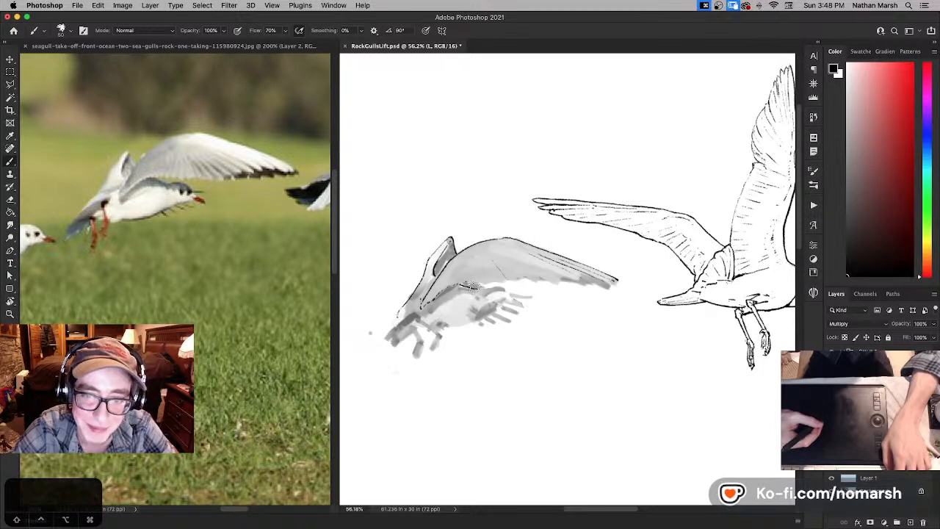
key(super+z)
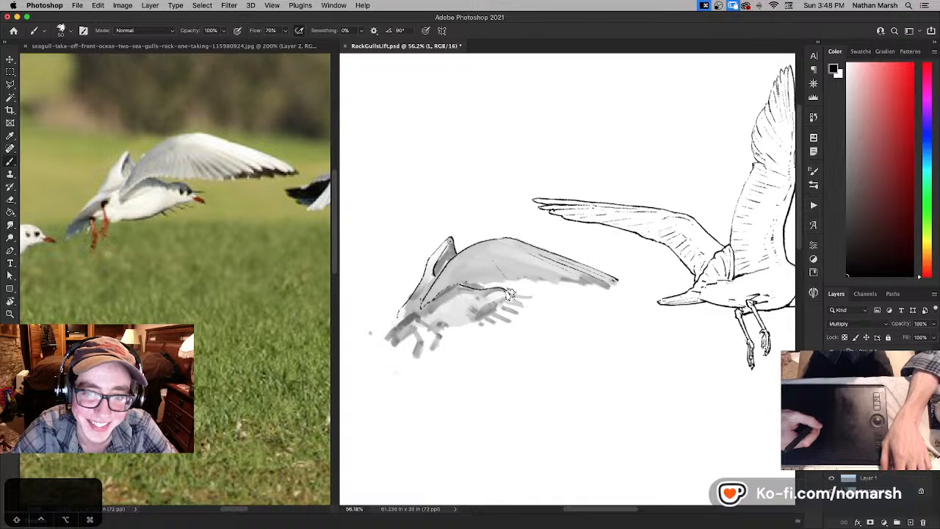
- Ink the gull's head, beak and throat over the grey sketch, undoing a stray stroke and refining with white
drag(510, 294, 452, 286)
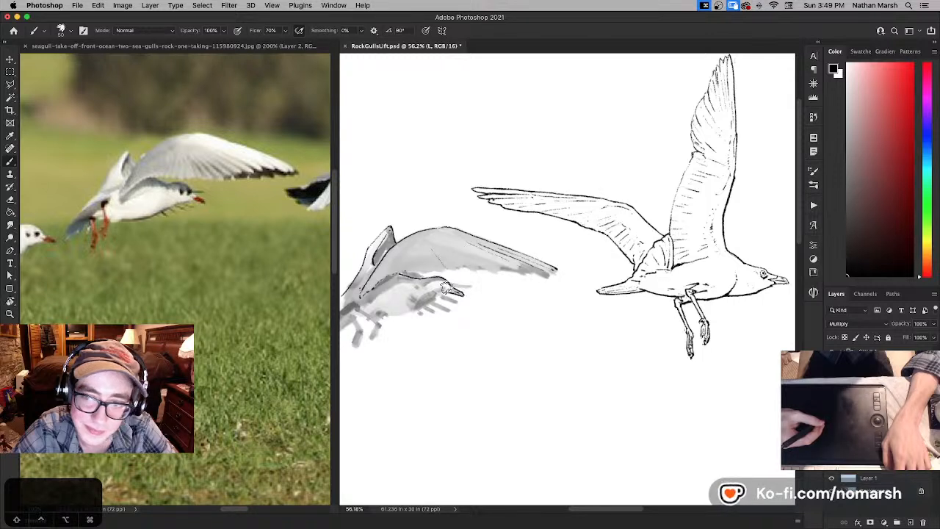
key(super+z)
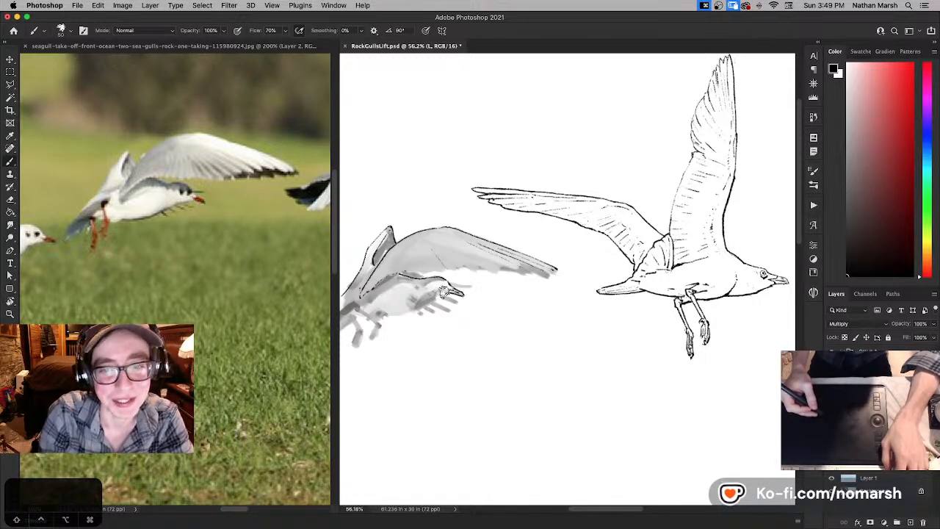
key(x)
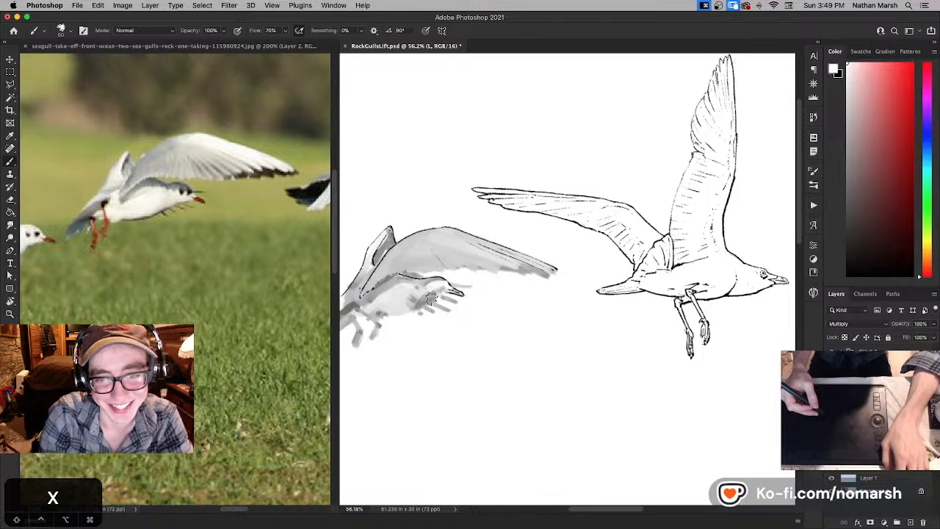
key(x)
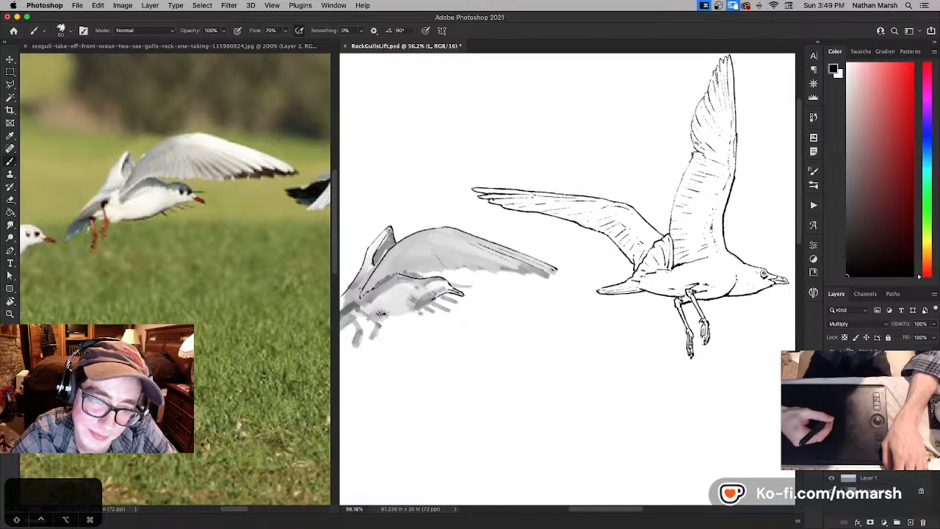
- Ink a short stroke on the rear belly ahead of the legs, undoing misplaced attempts, and nudge it slightly into position
drag(383, 314, 393, 316)
key(super+z)
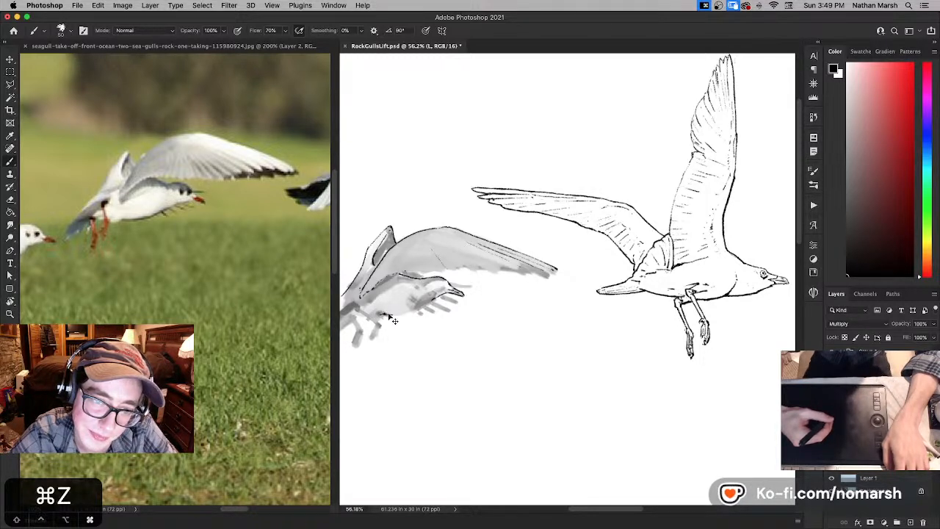
key(super+z)
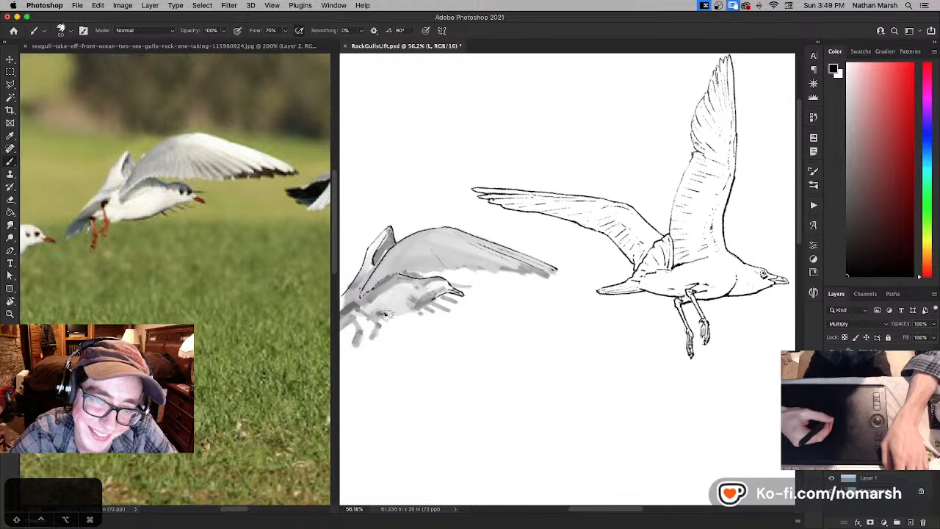
key(super+z)
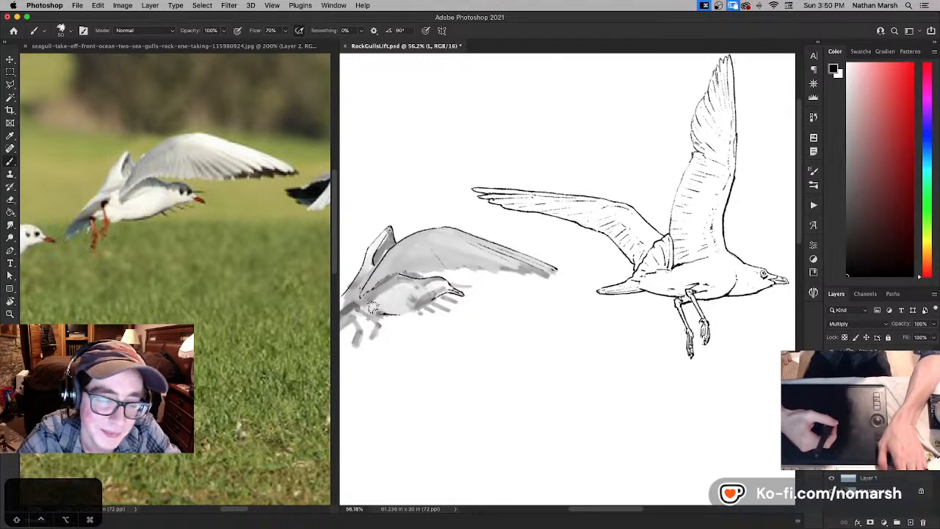
key(m)
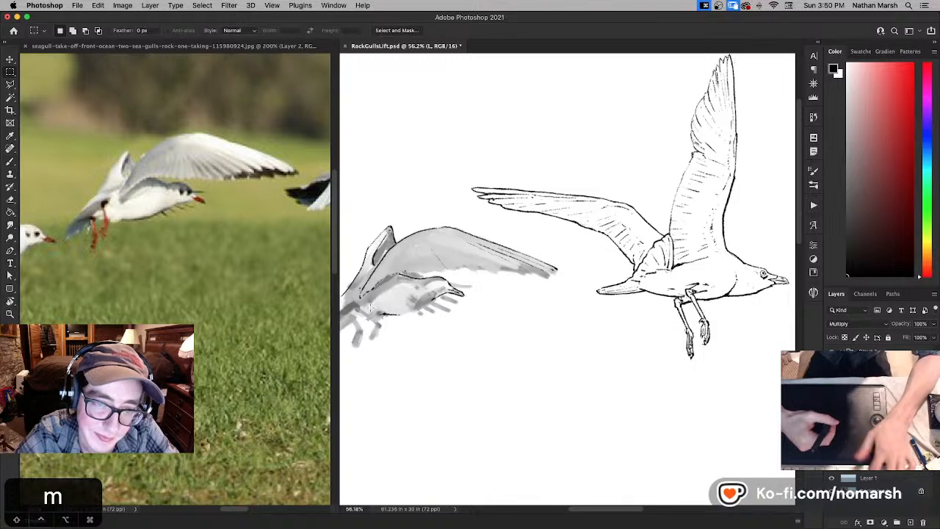
key(v)
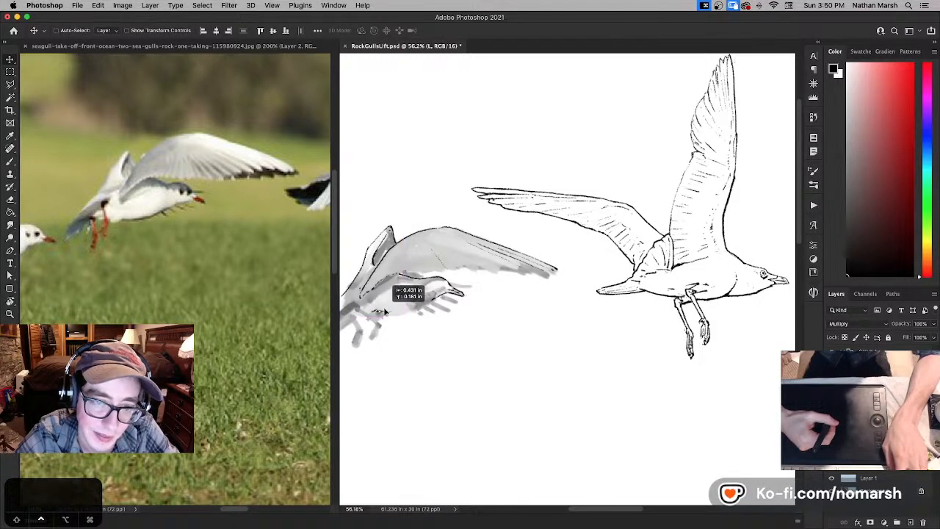
drag(386, 312, 384, 312)
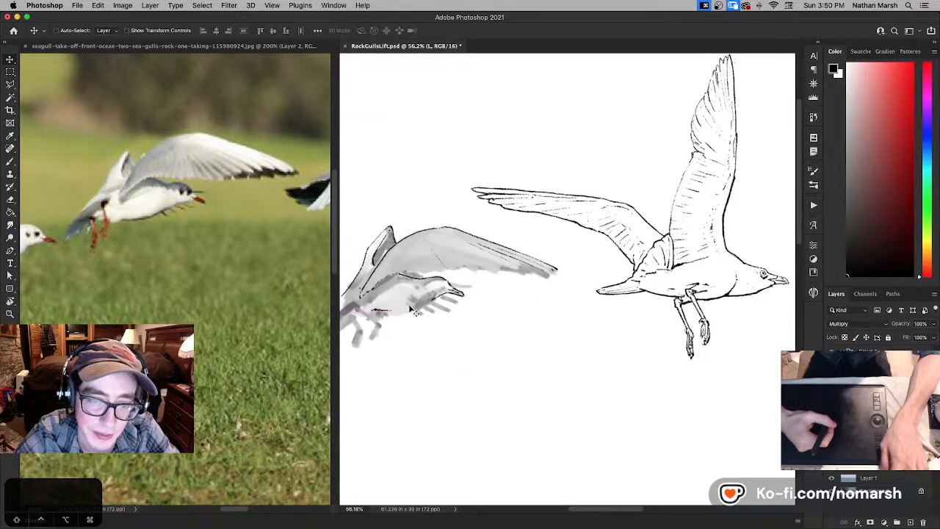
- With the canvas rotated to about -49°, ink the breast and belly curve from throat to legs, undoing and correcting strokes
key(r)
drag(389, 162, 365, 330)
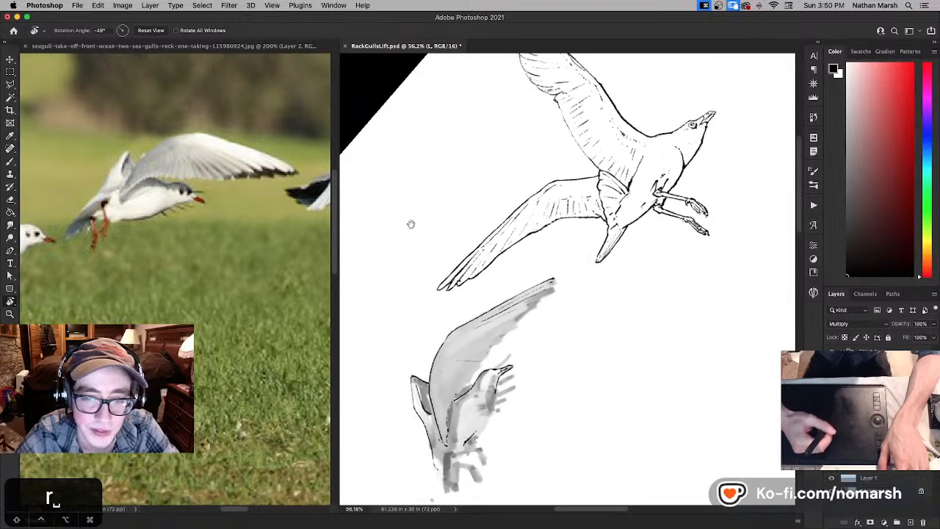
key(space)
drag(410, 224, 401, 132)
key(v)
key(b)
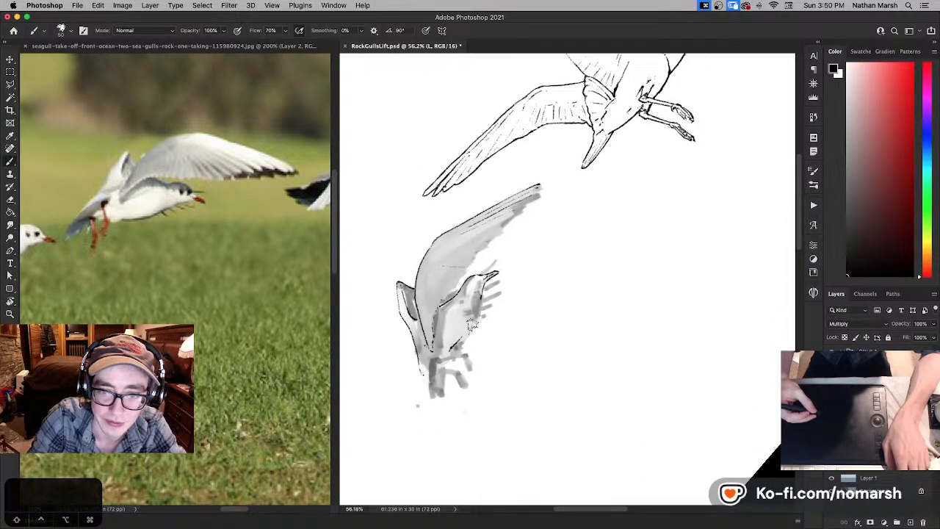
key(super+z)
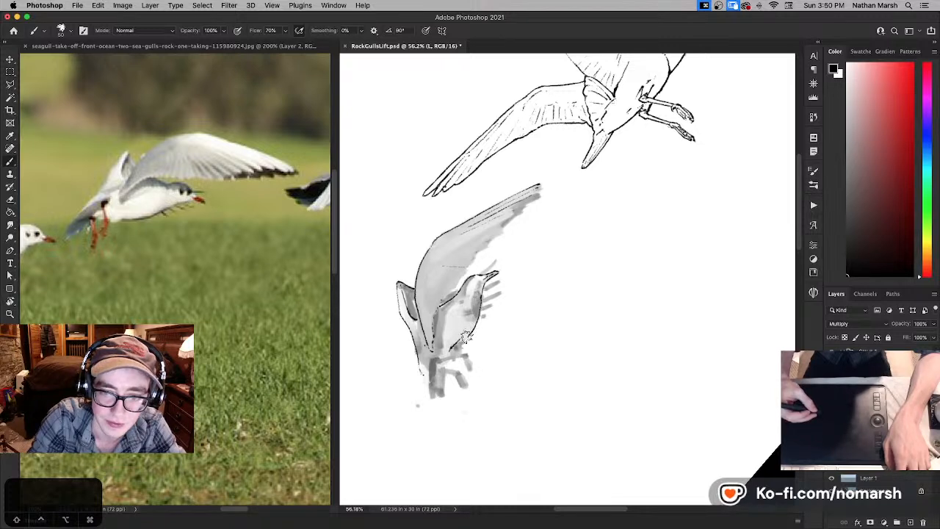
key(x)
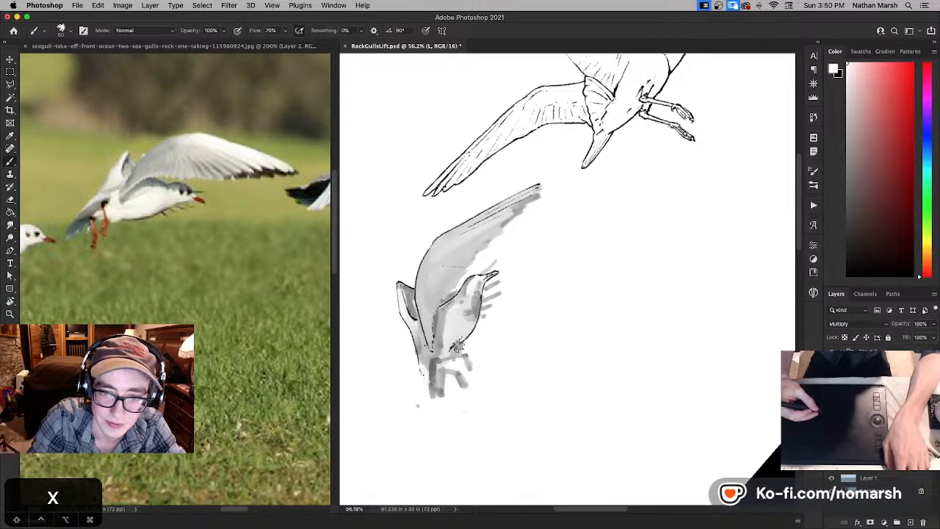
key(x)
key(super+z)
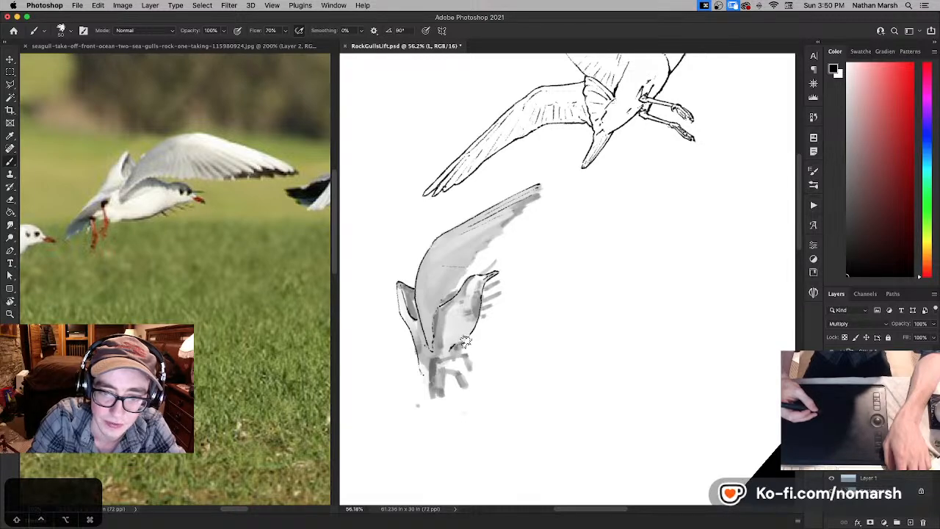
key(x)
key(x)
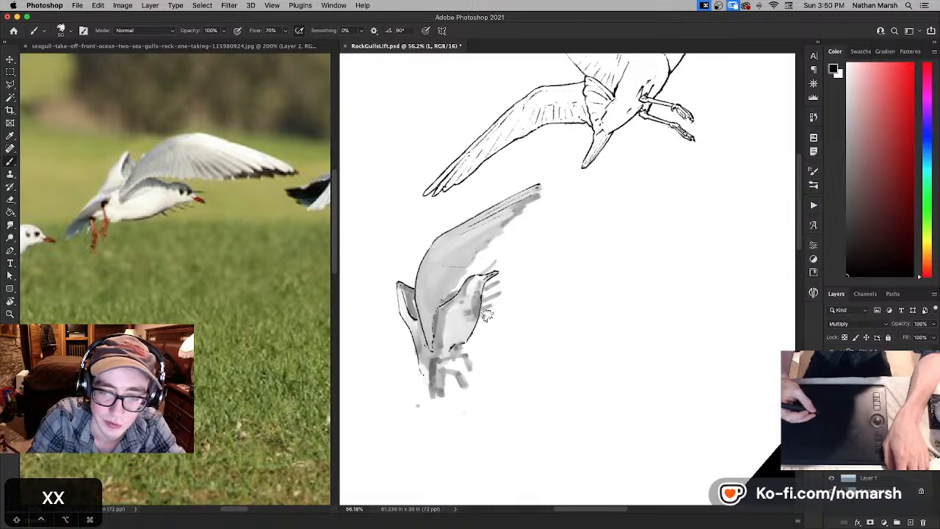
- Return the canvas rotation to 0° and ink the tail's upper edge and feather tips, undoing a misplaced stroke
key(r)
drag(598, 268, 609, 326)
drag(537, 350, 544, 379)
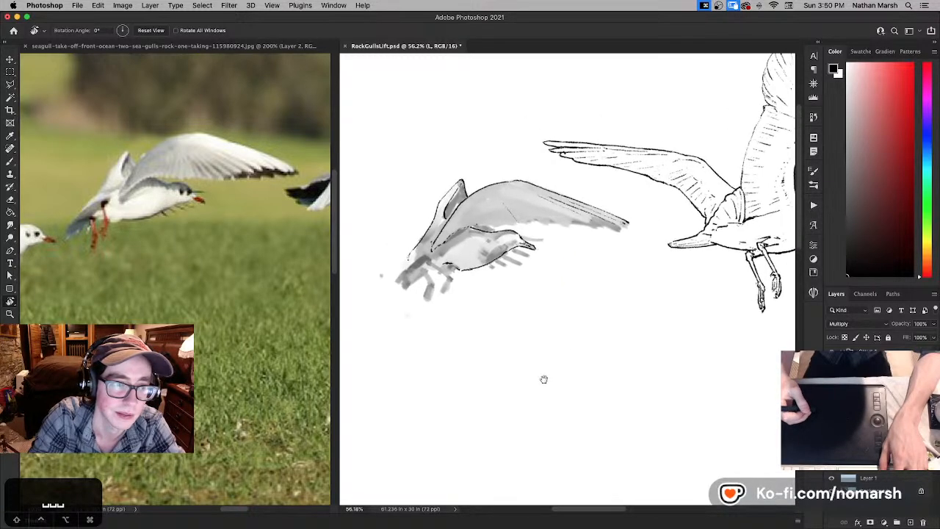
key(b)
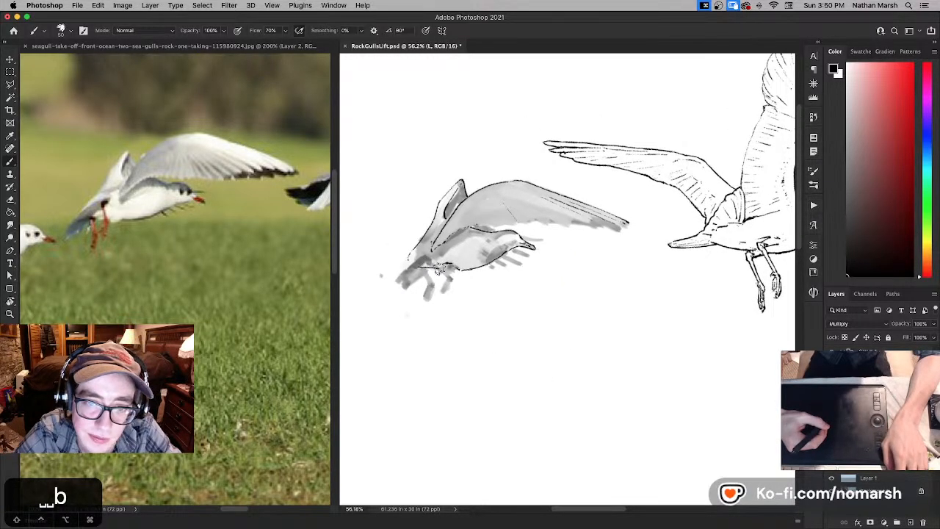
mouse_move(438, 269)
mouse_down()
mouse_move(416, 265)
mouse_move(402, 287)
mouse_up()
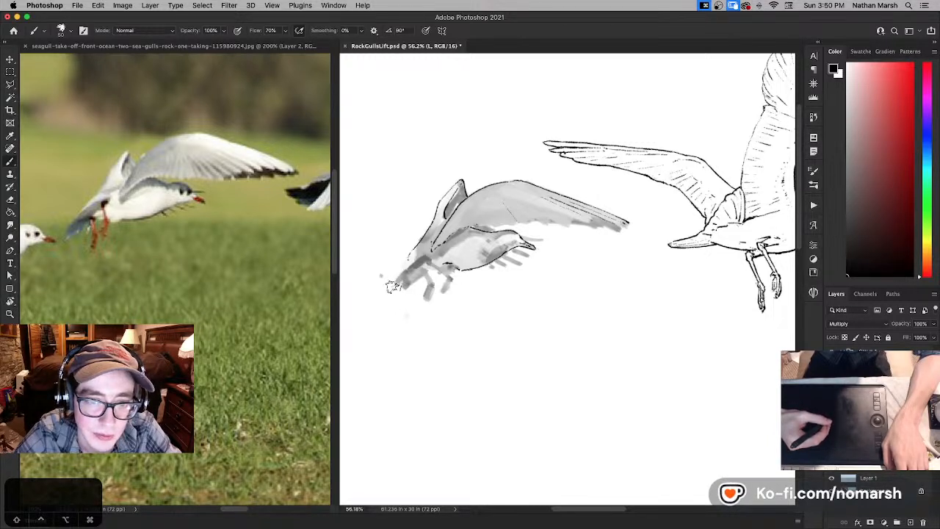
drag(395, 282, 429, 261)
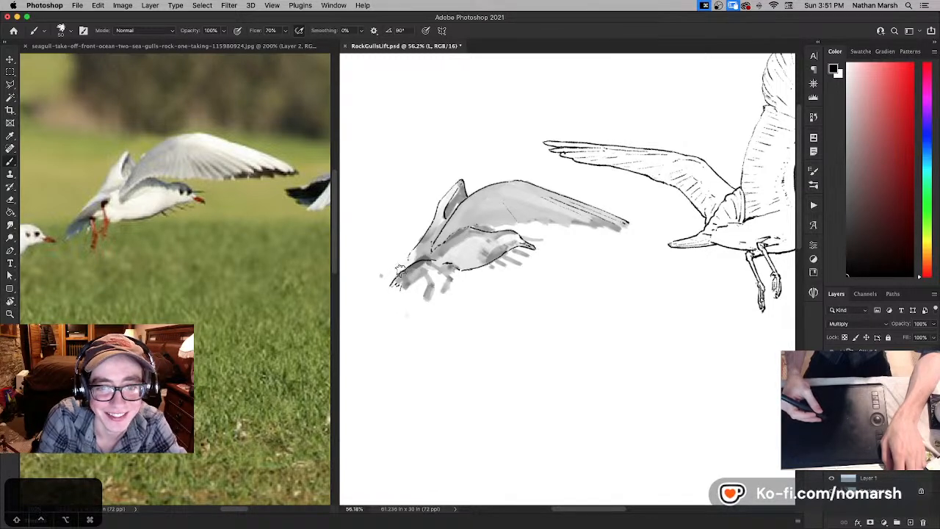
key(super+z)
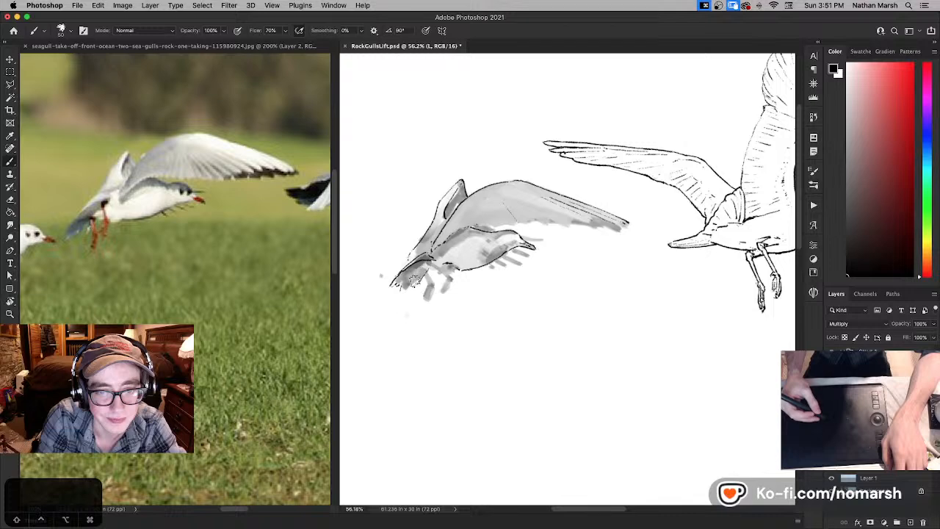
- Refine the tail feathers with white and black, and ink the underside of the tail back to the body
key(x)
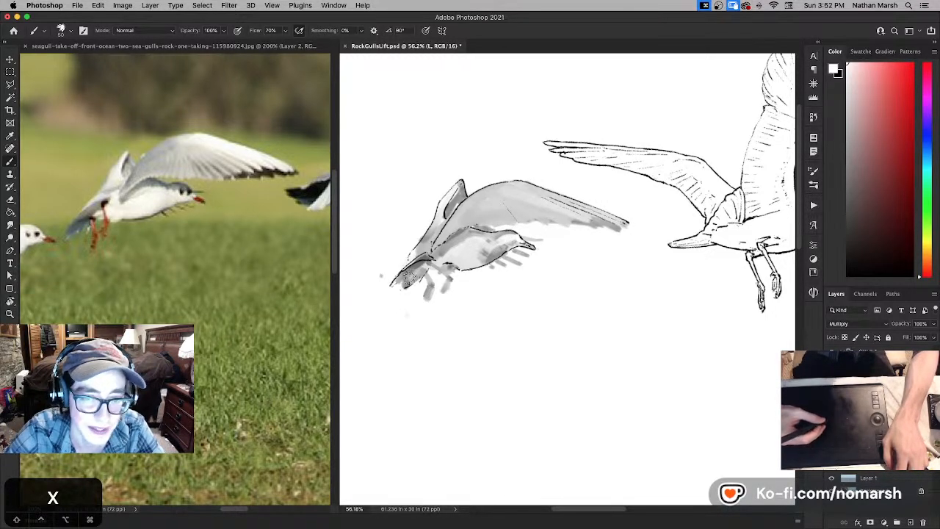
key(x)
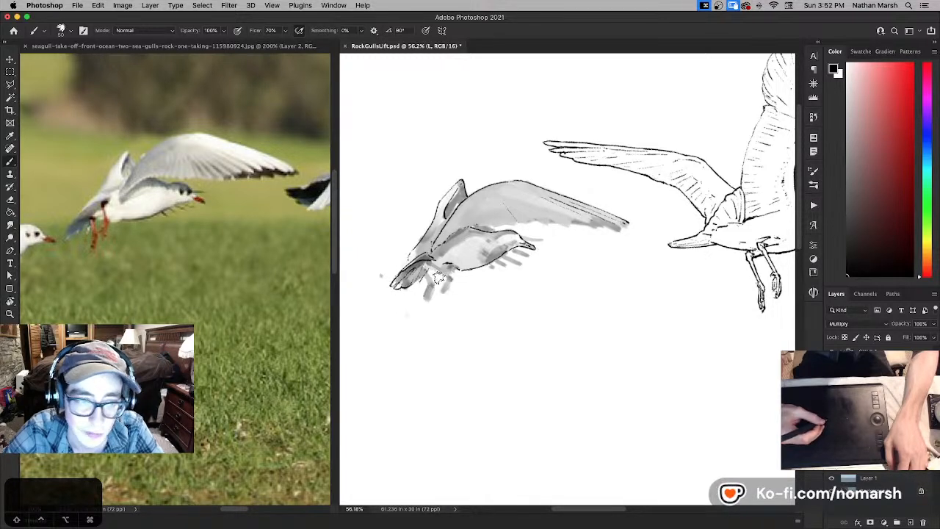
key(x)
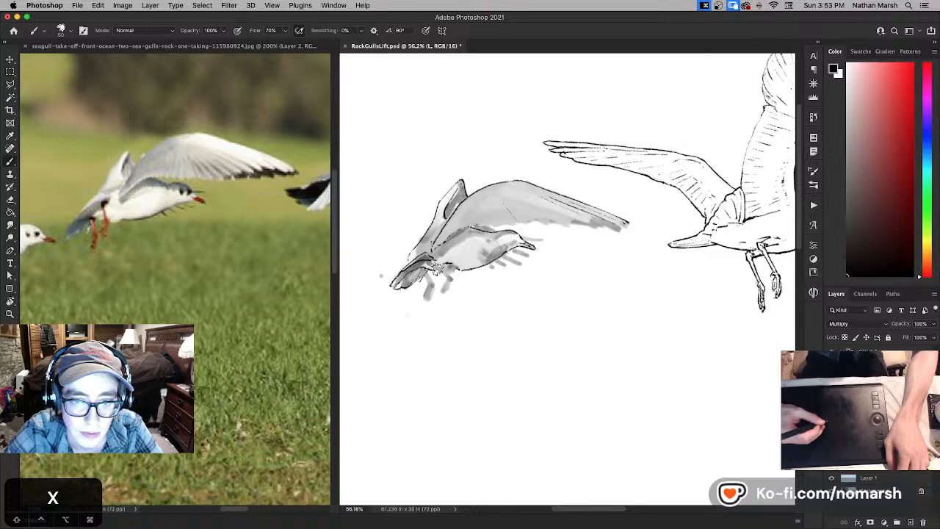
- Erase the rear belly line with white and redraw it in black above the legs, undoing one stroke
key(x)
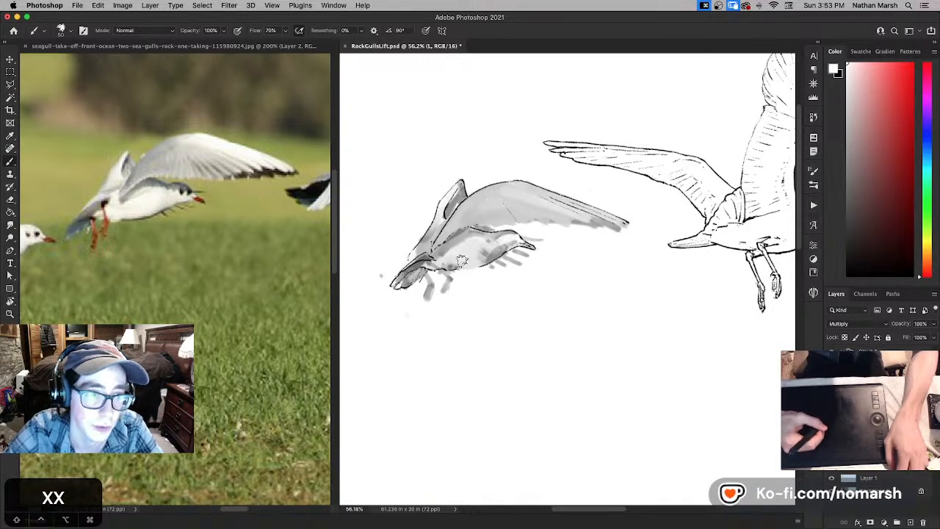
key(x)
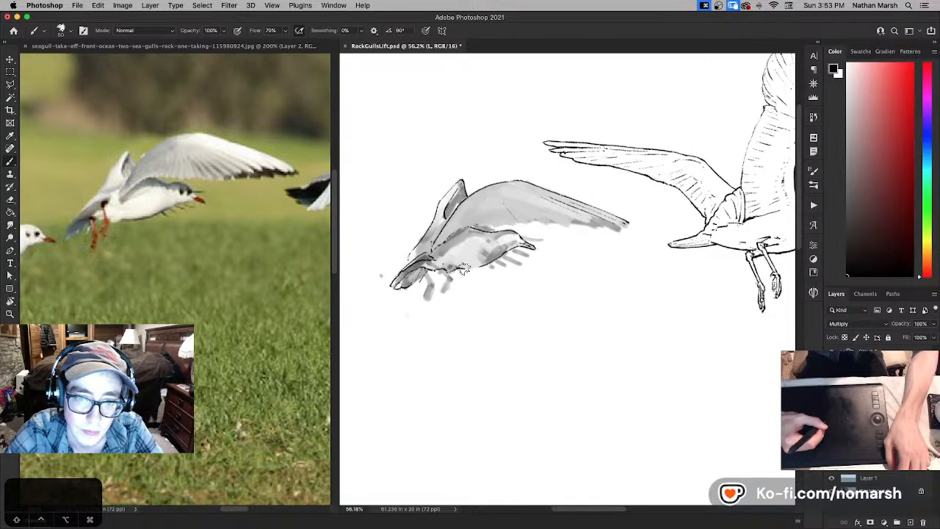
key(super+z)
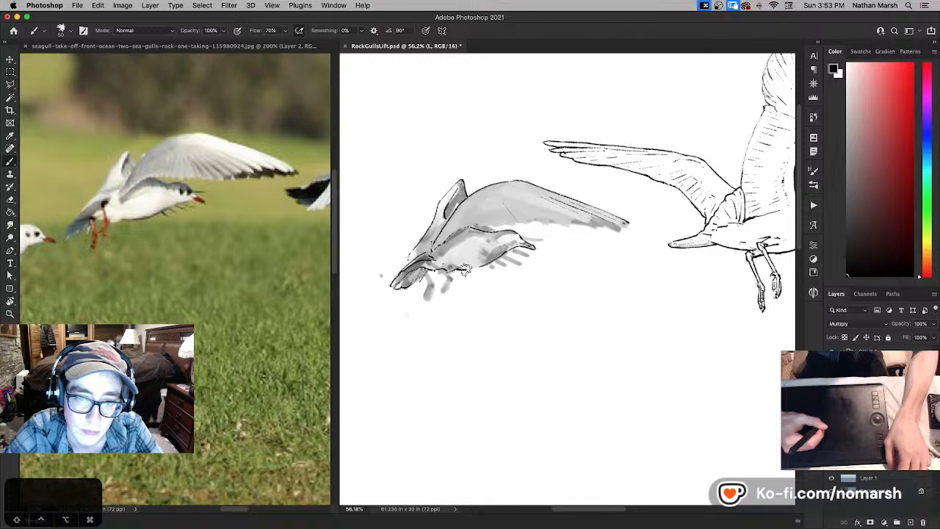
key(x)
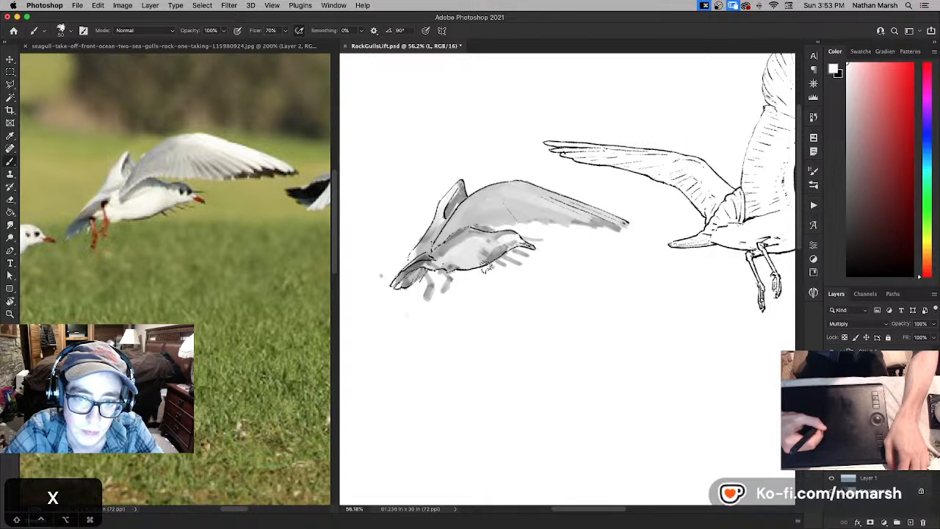
- Refine the line where the near wing joins the gull's body with alternating white and black strokes, undoing two misplaced ones
key(x)
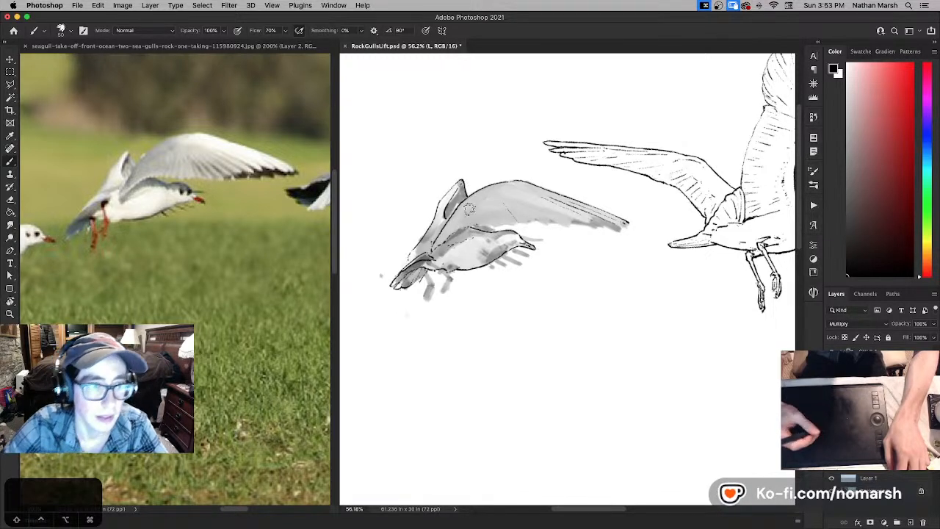
key(x)
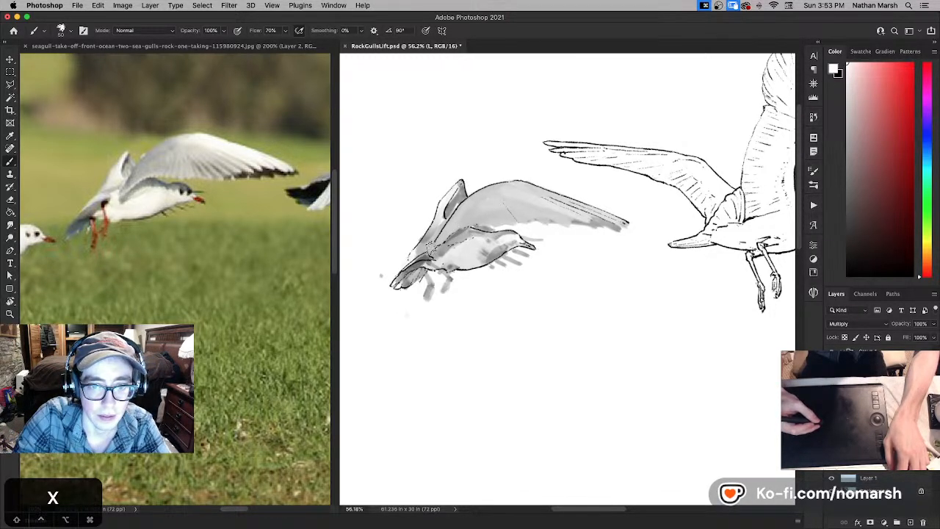
key(x)
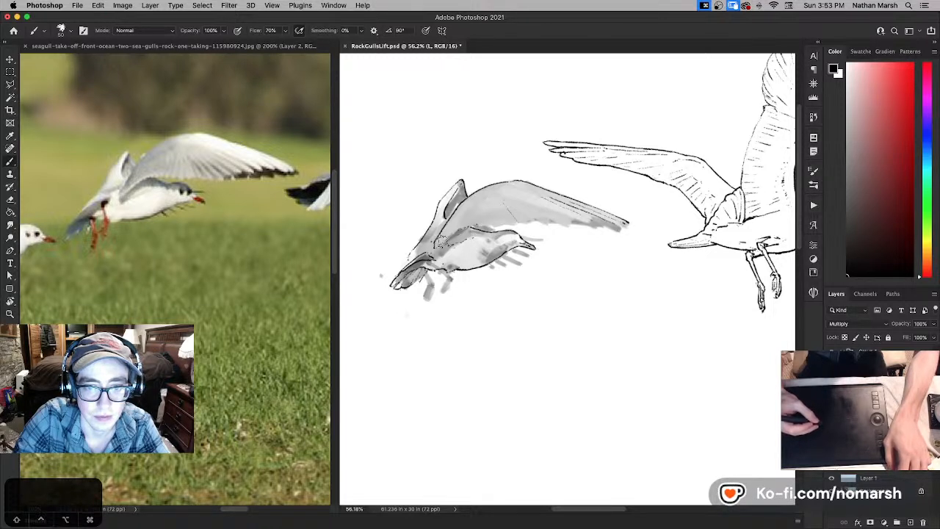
key(super+z)
key(super+z)
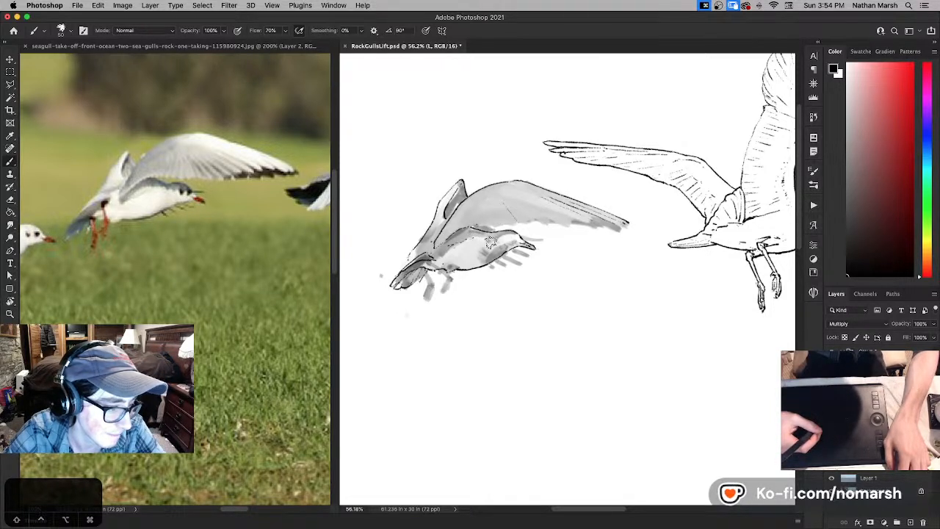
- Save the file and ink the inner trailing edge of the near wing above the gull's back, undoing misplaced strokes
key(x)
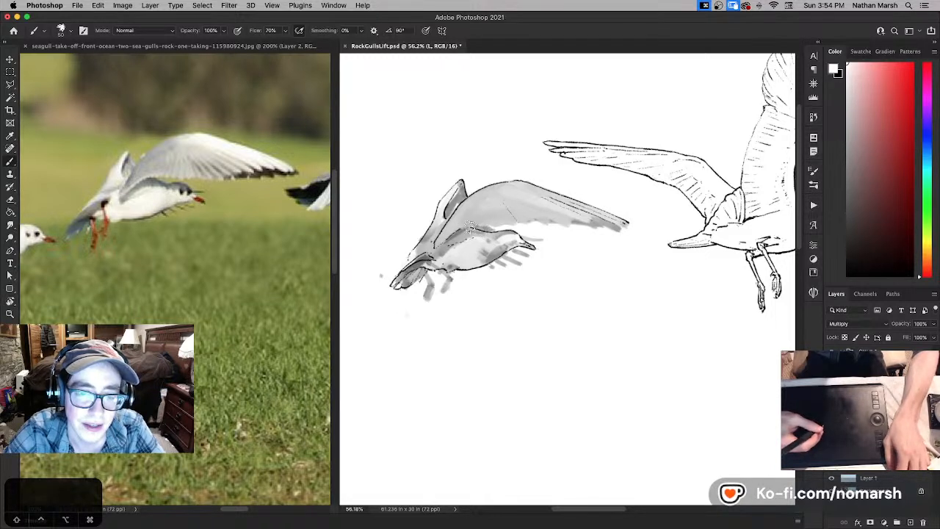
key(super+s)
key(x)
key(super+z)
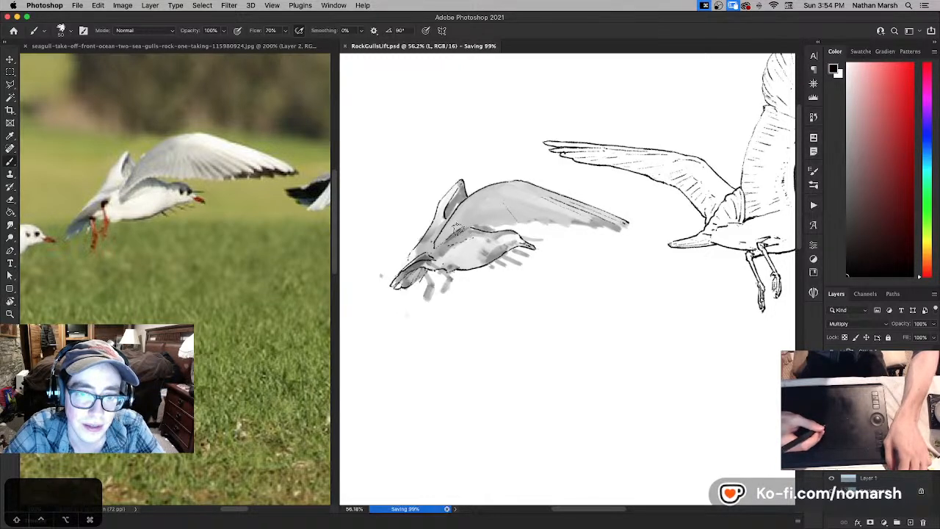
key(super+z)
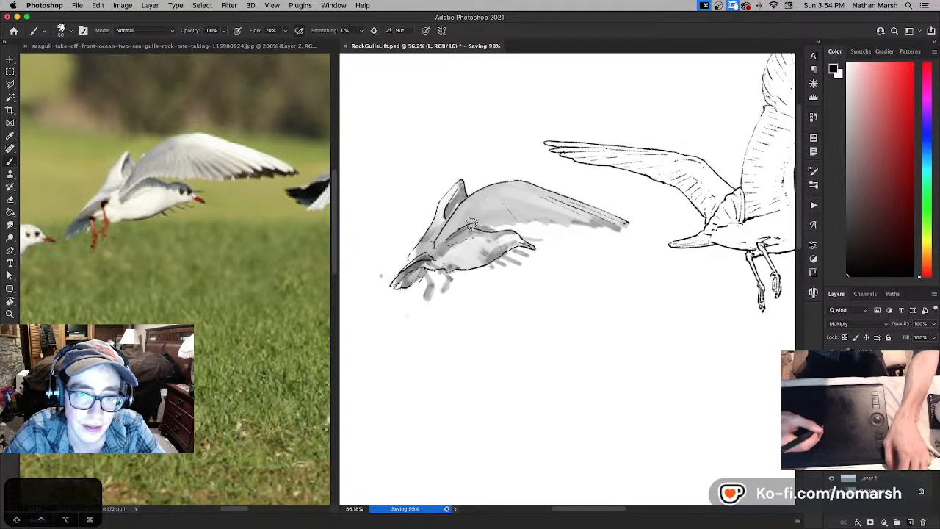
key(super+z)
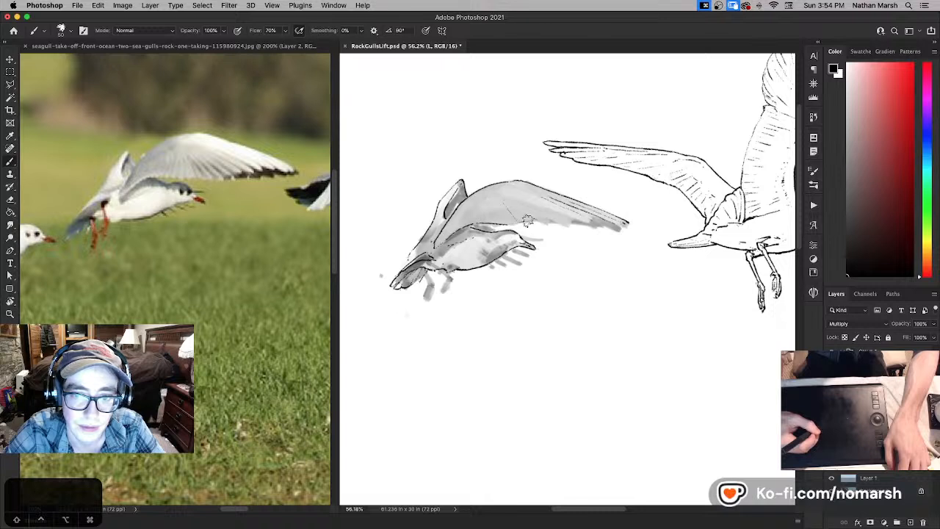
- Ink the near wing's trailing edge out towards the wing tip, cleaning it up with white and undoing one stroke
drag(526, 221, 556, 223)
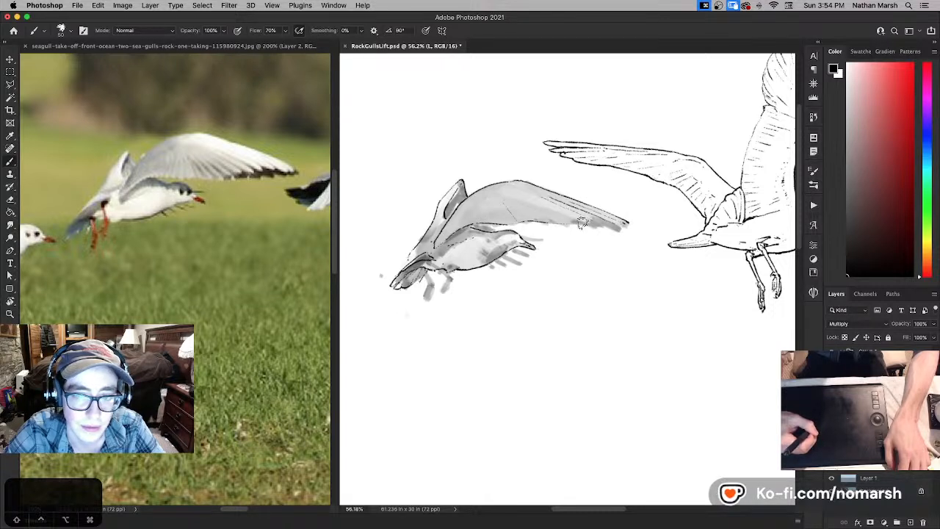
key(super+z)
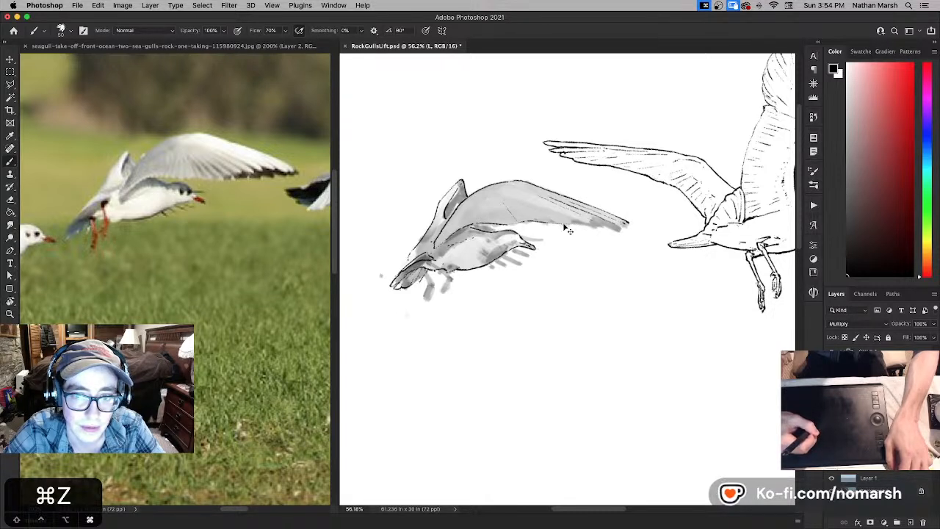
key(x)
drag(563, 226, 612, 223)
key(x)
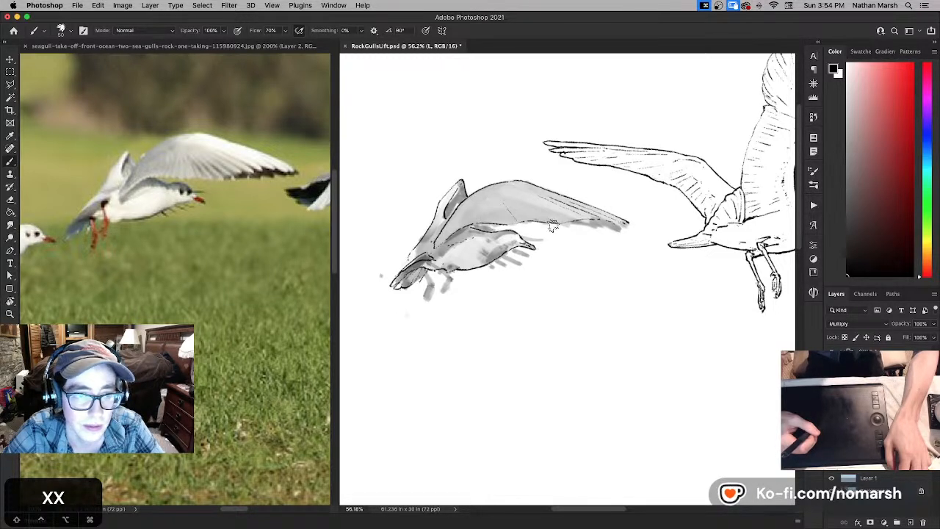
key(x)
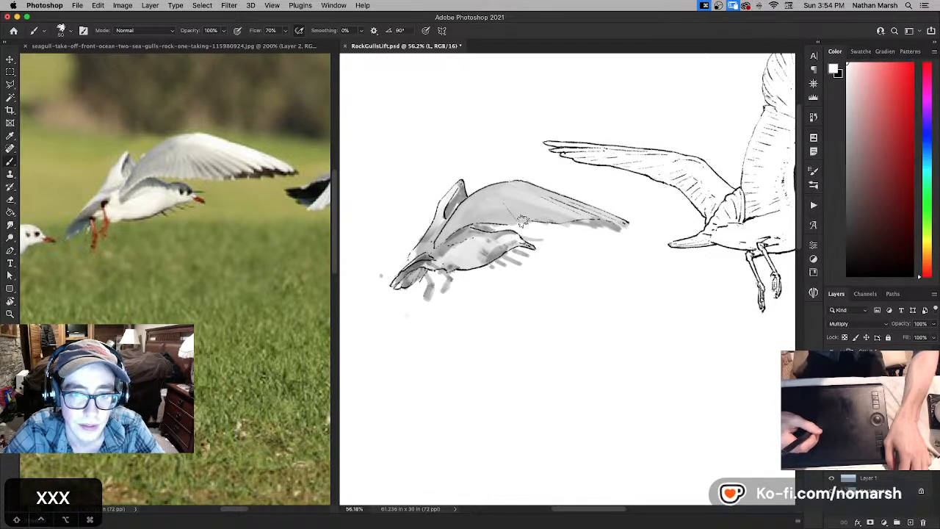
key(x)
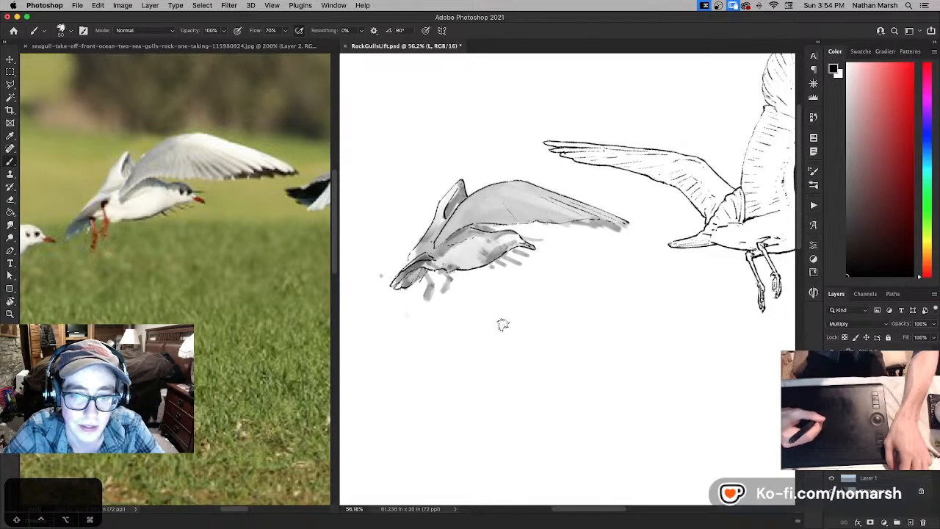
- Paint a black test patch below the gull, carve shapes into it with white, and erase the whole patch
mouse_move(500, 322)
mouse_down()
mouse_move(502, 334)
mouse_move(520, 329)
mouse_move(514, 342)
mouse_move(507, 335)
mouse_up()
key(x)
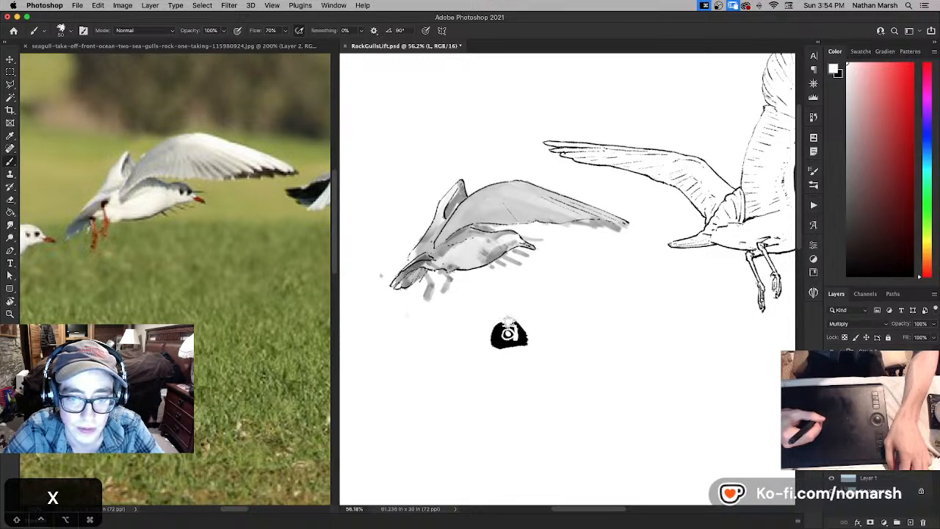
mouse_move(520, 324)
mouse_down()
mouse_move(523, 336)
mouse_move(494, 338)
mouse_move(493, 328)
mouse_move(496, 337)
mouse_up()
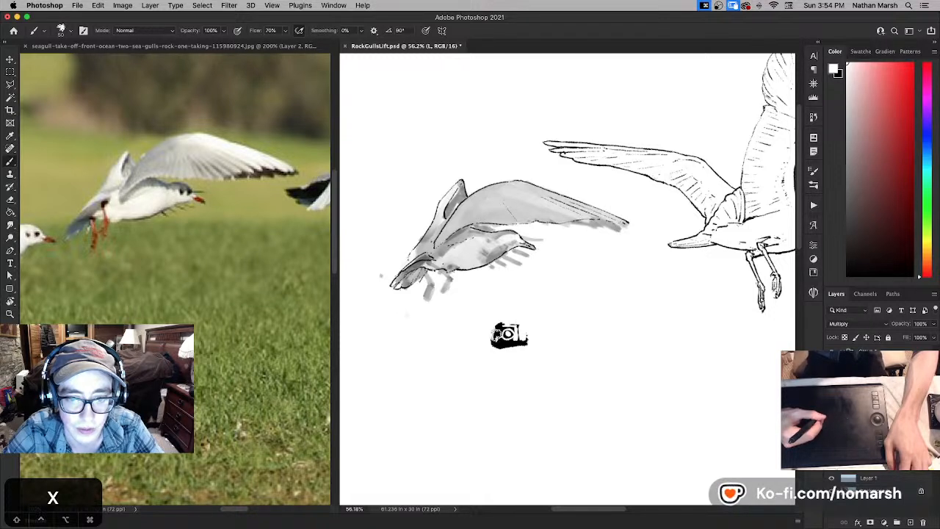
key(x)
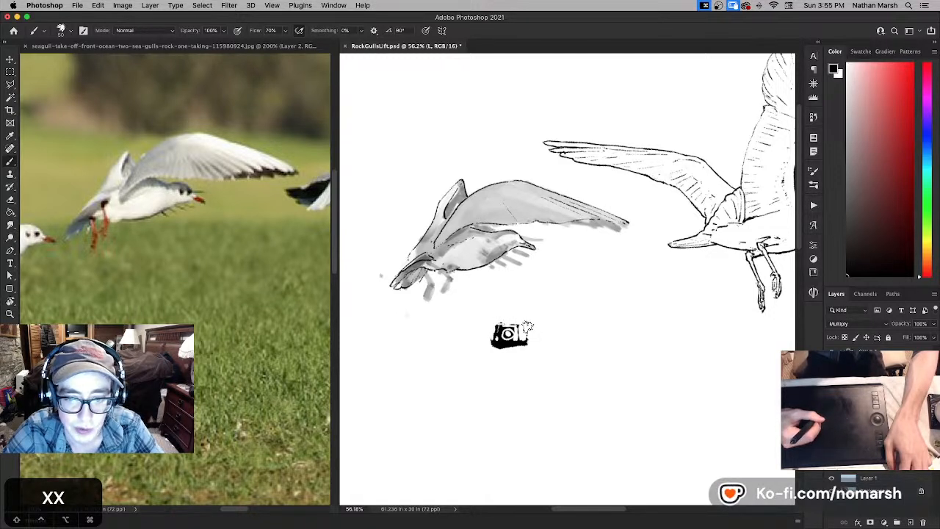
key(x)
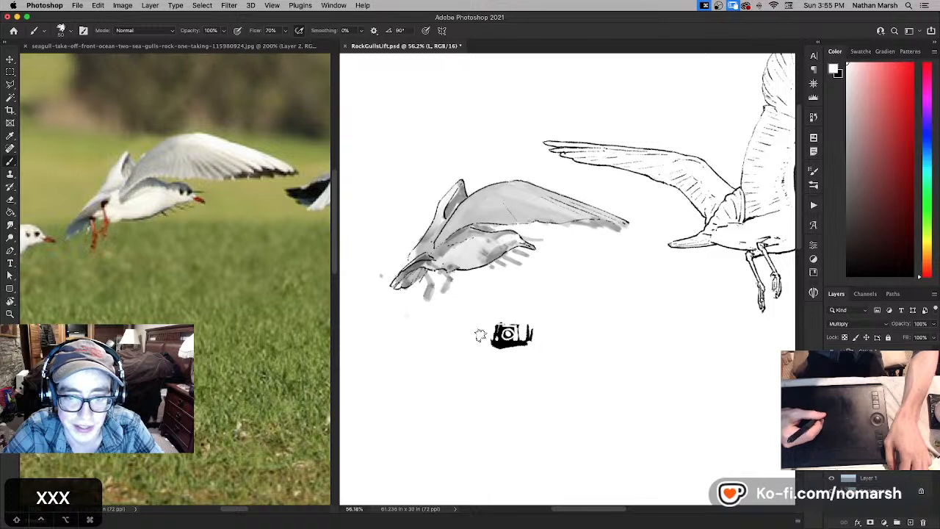
key(x)
drag(476, 328, 478, 332)
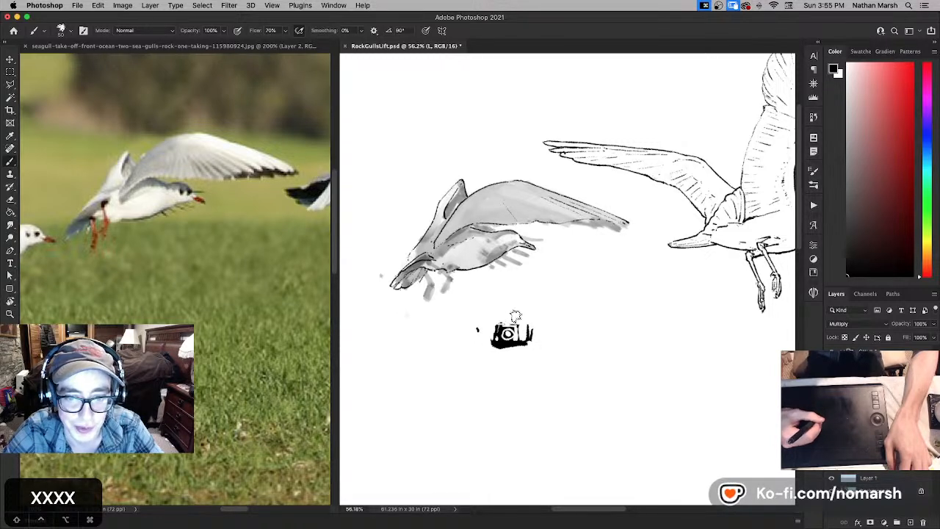
key(e)
mouse_move(478, 328)
mouse_down()
mouse_move(506, 352)
mouse_move(496, 316)
mouse_move(542, 316)
mouse_up()
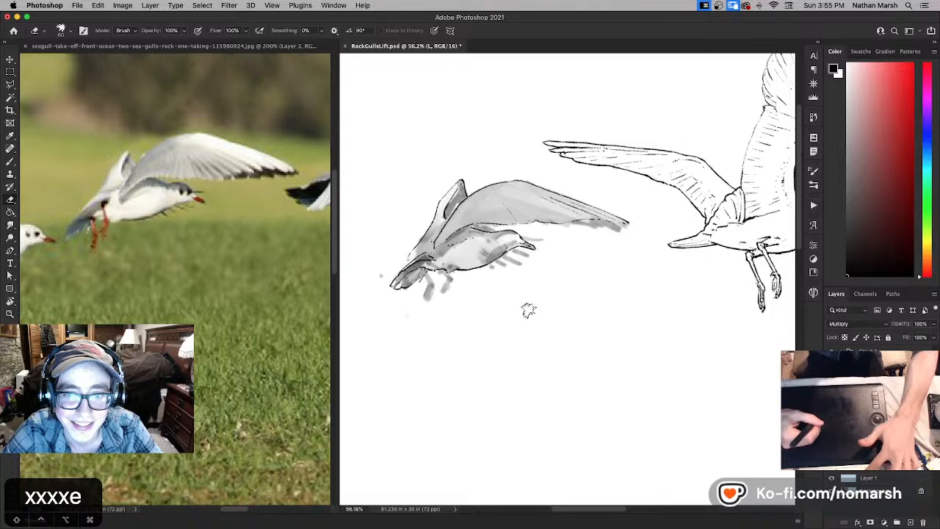
- Ink feather lines across the near wing and shoulder with the Brush, touching up in white and undoing one stroke
key(b)
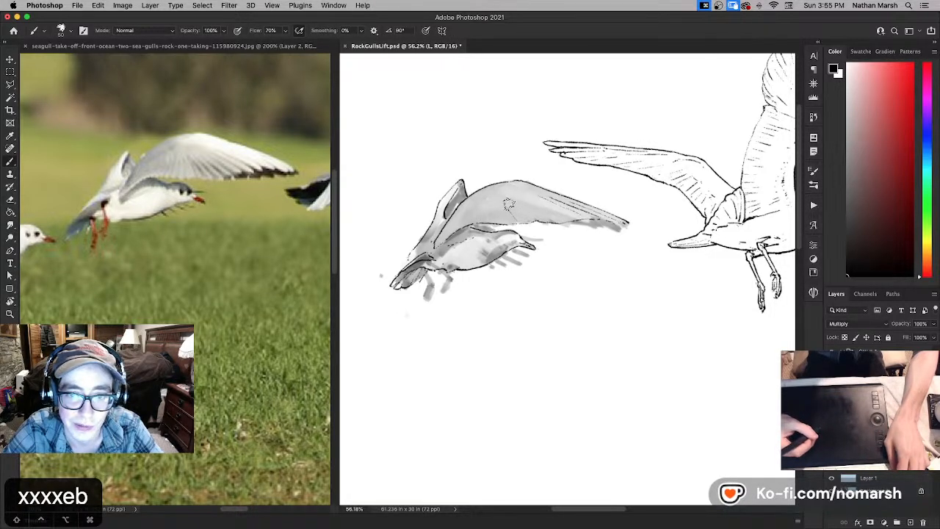
key(x)
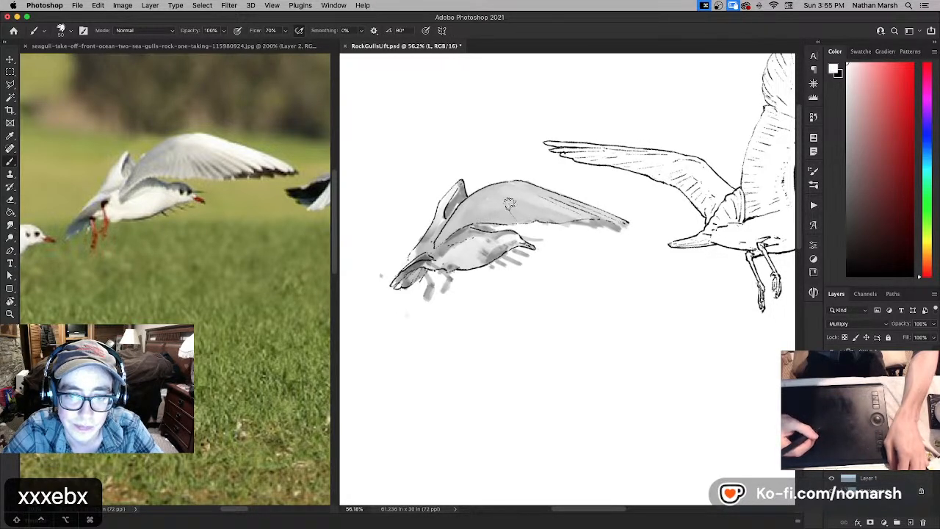
key(x)
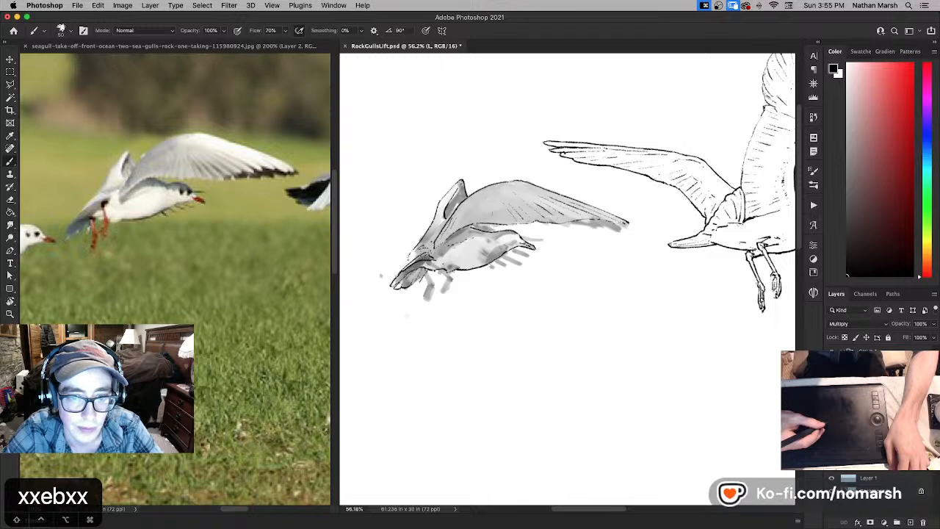
key(super+z)
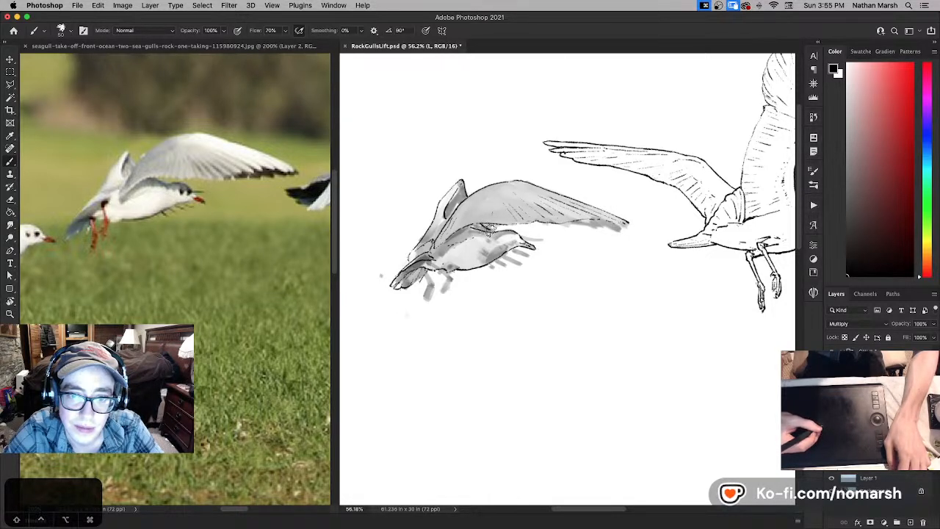
key(x)
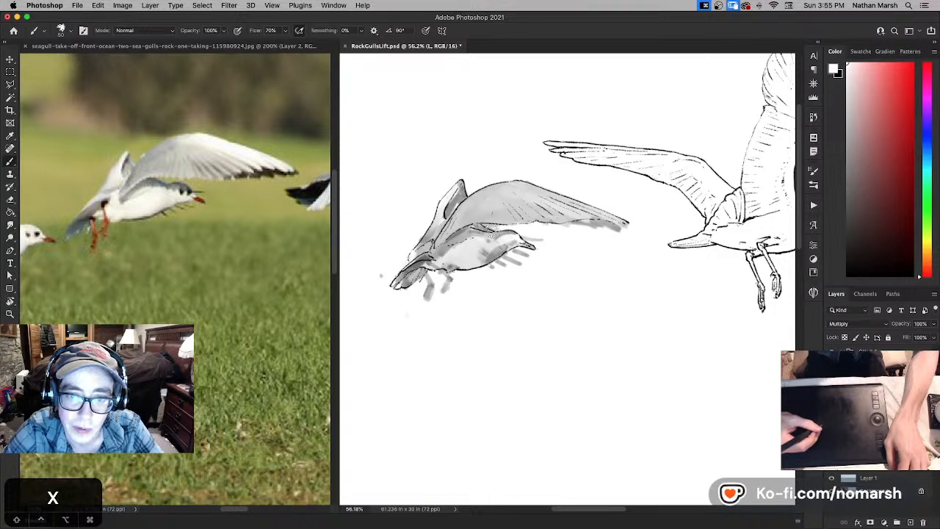
key(x)
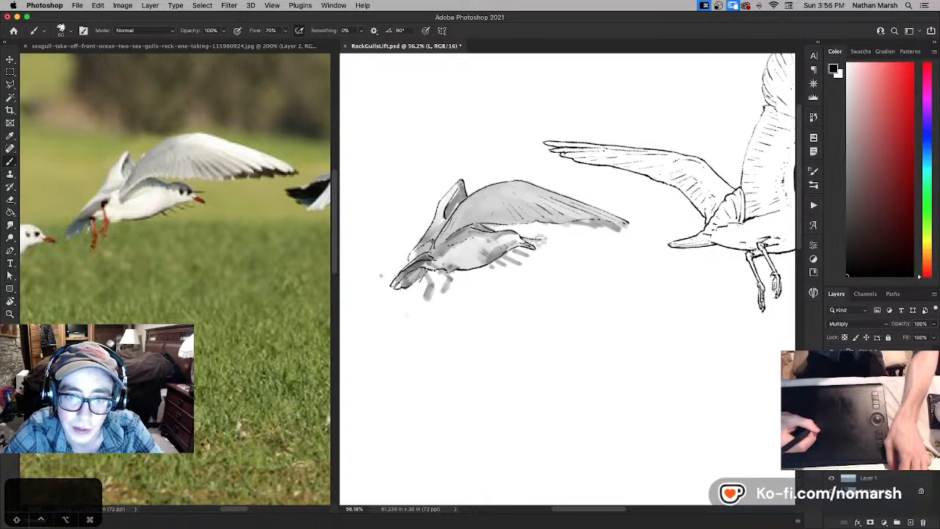
- Ink the short feather-tip strokes fanning out around the beak and below the head, undoing misplaced strokes
key(x)
key(x)
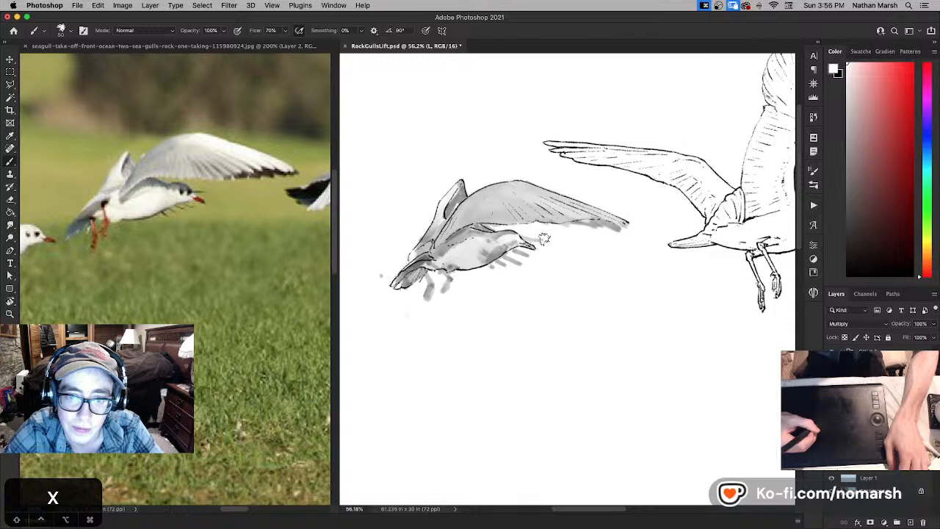
key(super+z)
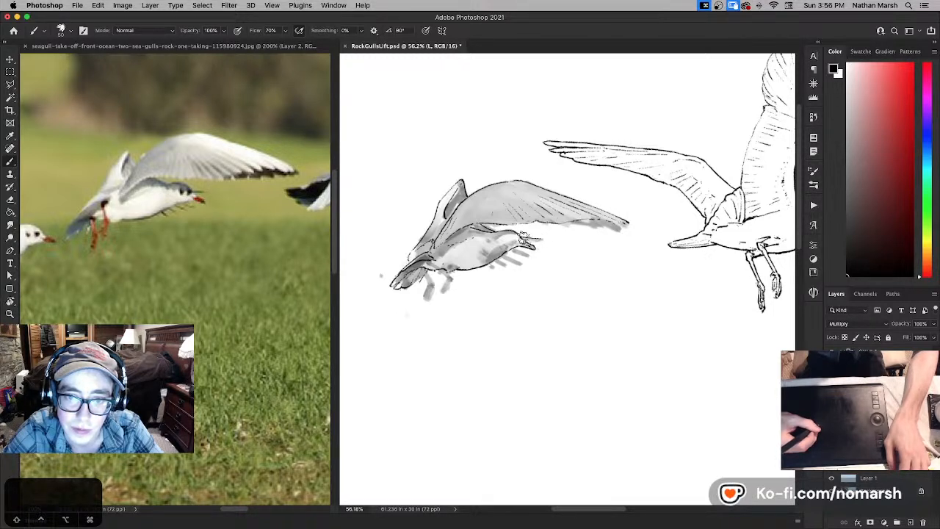
key(super+z)
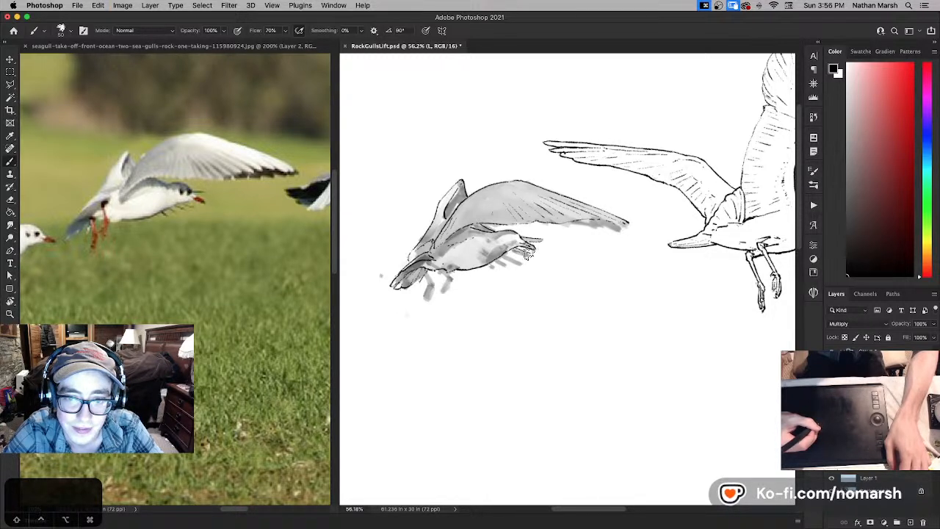
key(super+z)
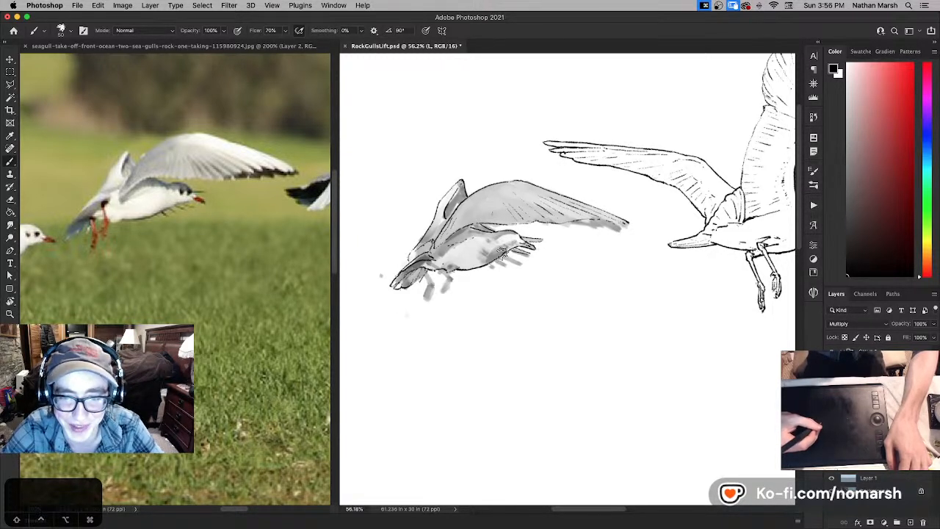
key(super+z)
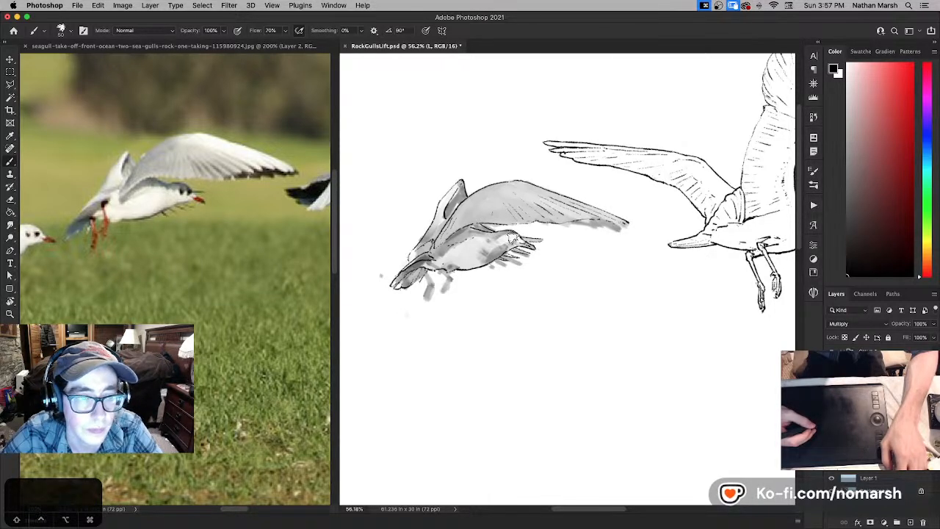
key(super+z)
- Fit the drawing in view, make Layer 5 the active layer, and save the file
key(super+0)
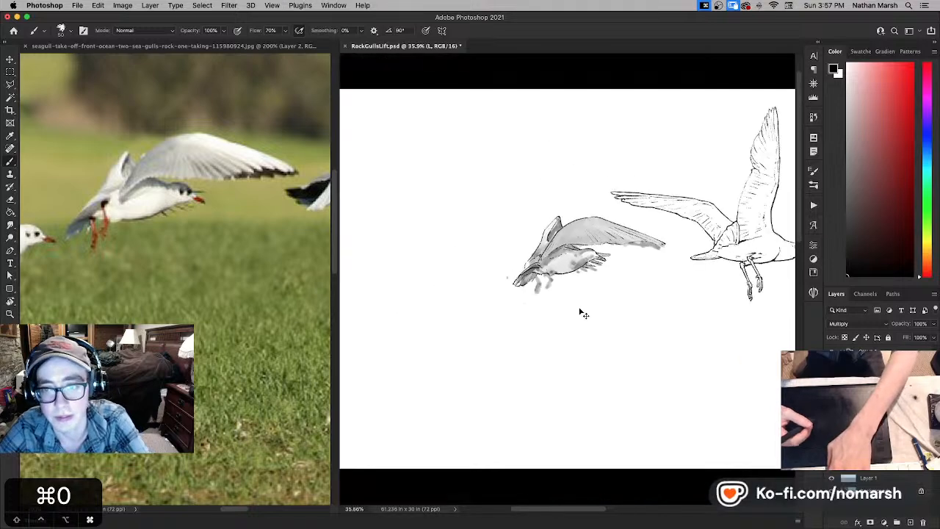
mouse_move(652, 310)
mouse_down()
mouse_move(473, 294)
mouse_move(597, 281)
mouse_up()
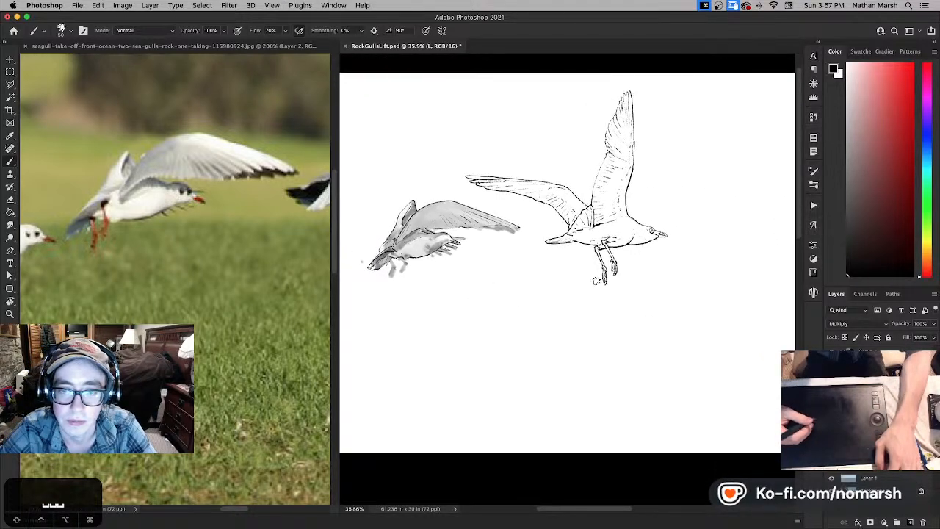
key(v)
right_click(547, 289)
click(558, 293)
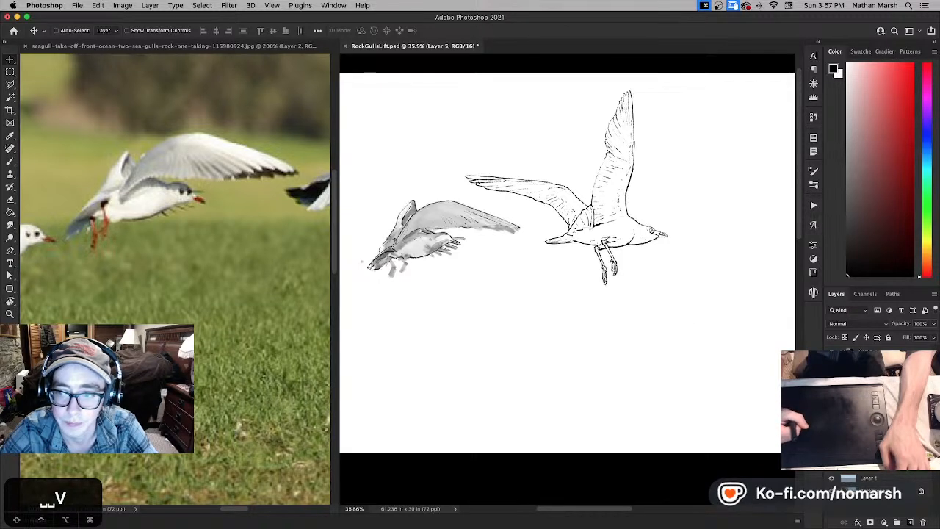
drag(504, 311, 542, 310)
key(super+s)
- Cycle through the screen modes to view the drawing of both gulls
key(f)
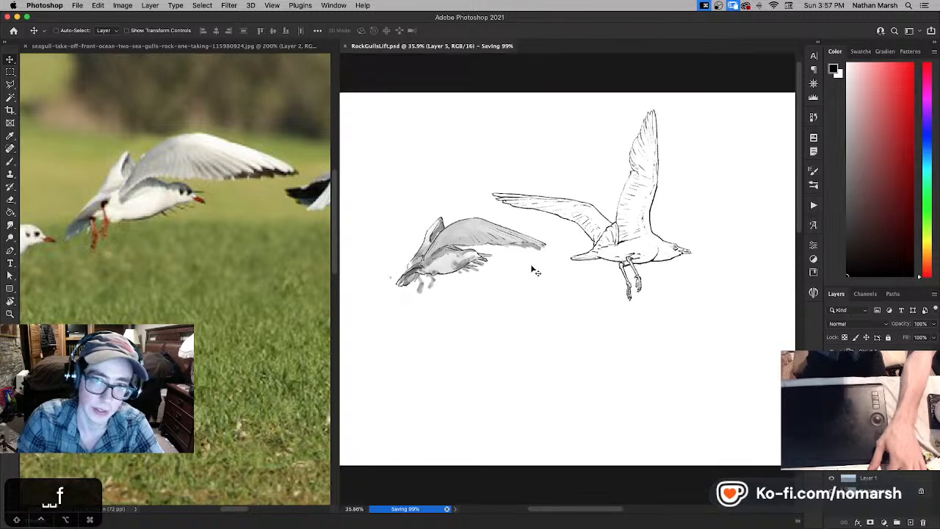
key(f)
key(f)
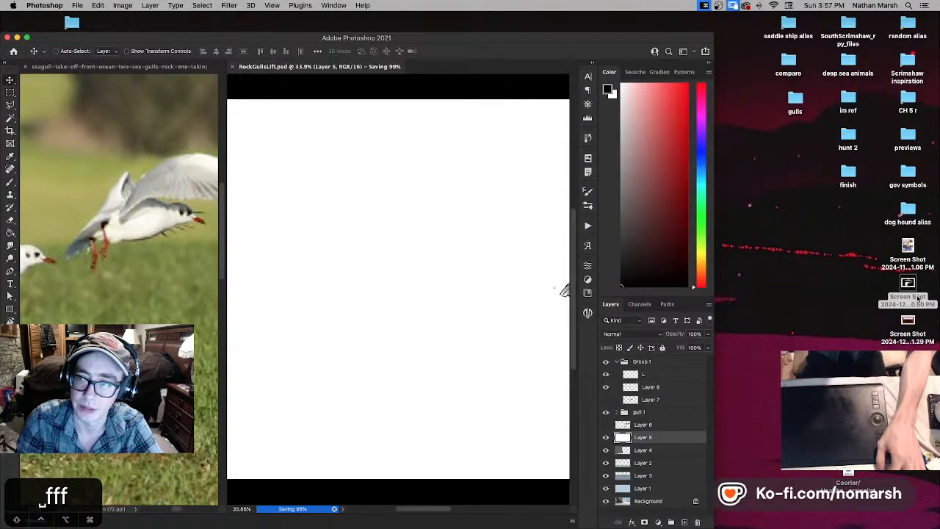
- Shrink the window to expose the desktop and preview the plankton chart screenshot, enlarging its preview
click(919, 298)
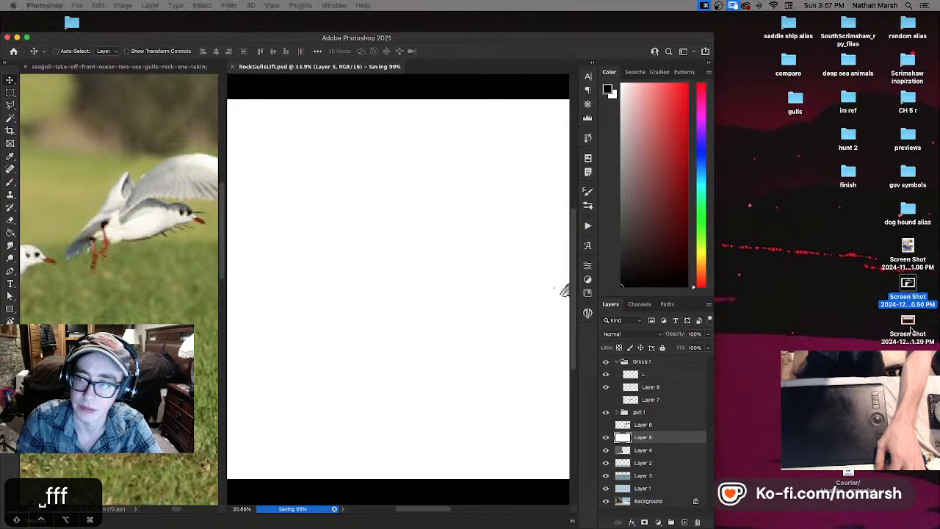
click(907, 321)
key(space)
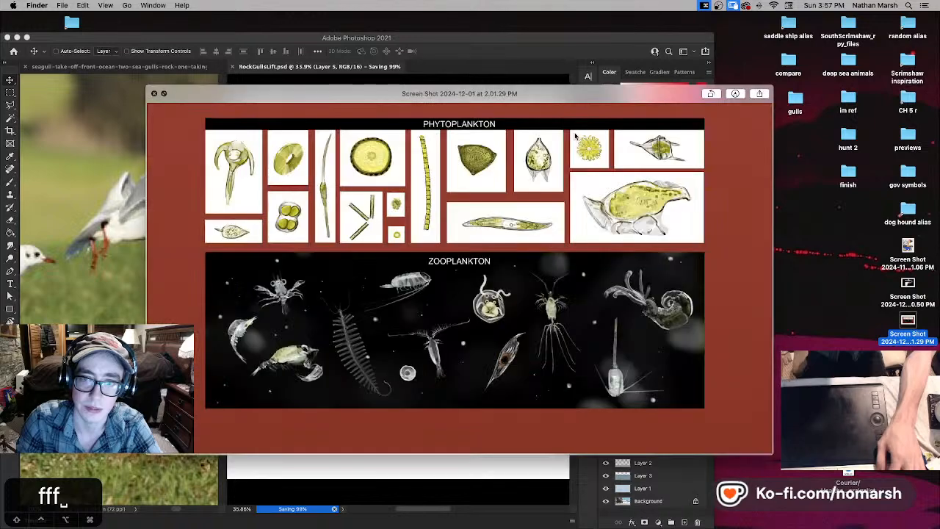
drag(773, 86, 901, 11)
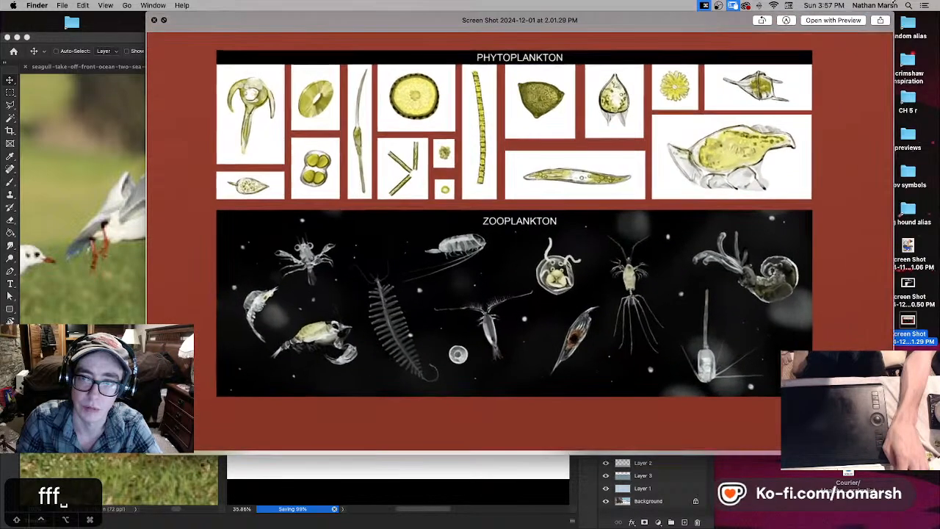
drag(147, 455, 42, 507)
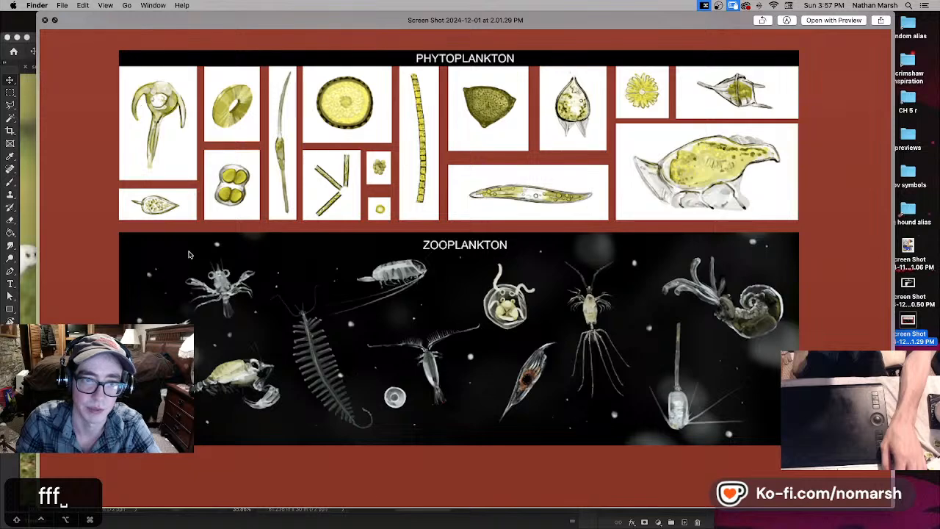
- Preview the ocean upwelling diagram screenshot, close the preview, and return to Photoshop with its window maximized
click(911, 286)
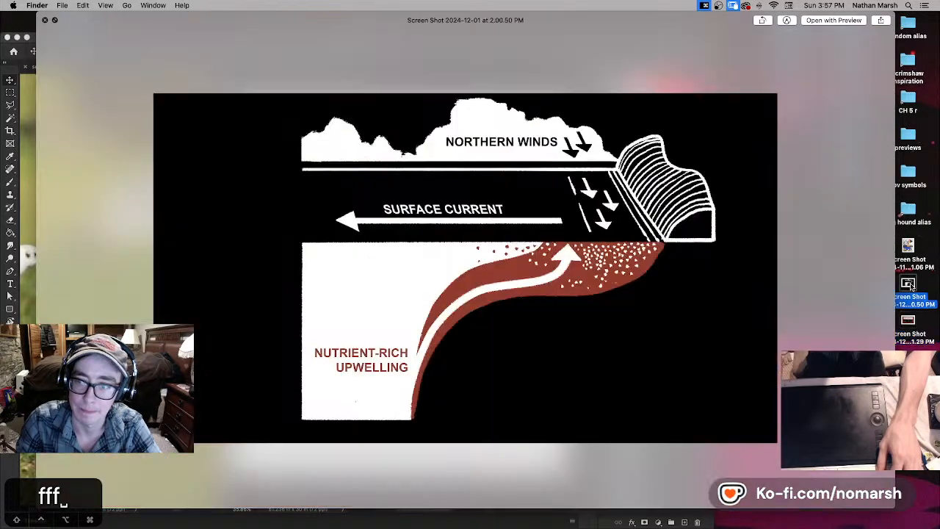
click(896, 507)
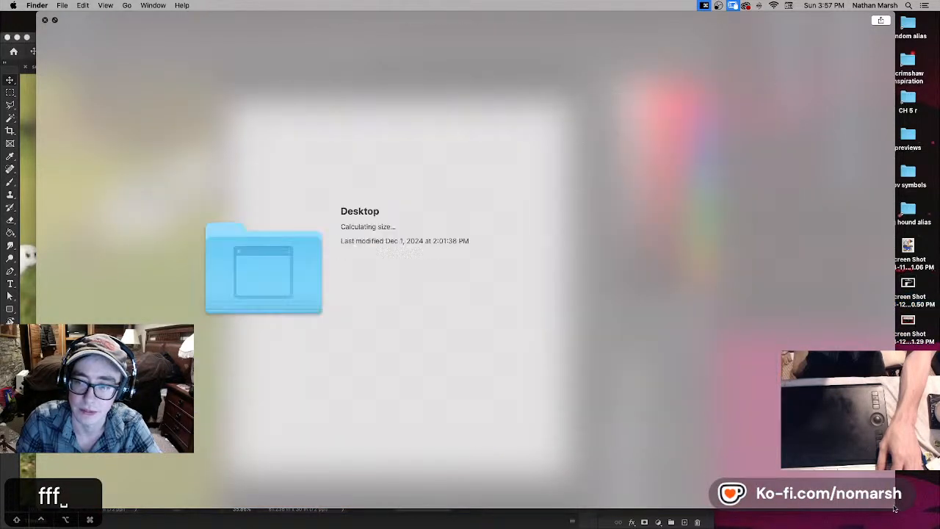
click(917, 301)
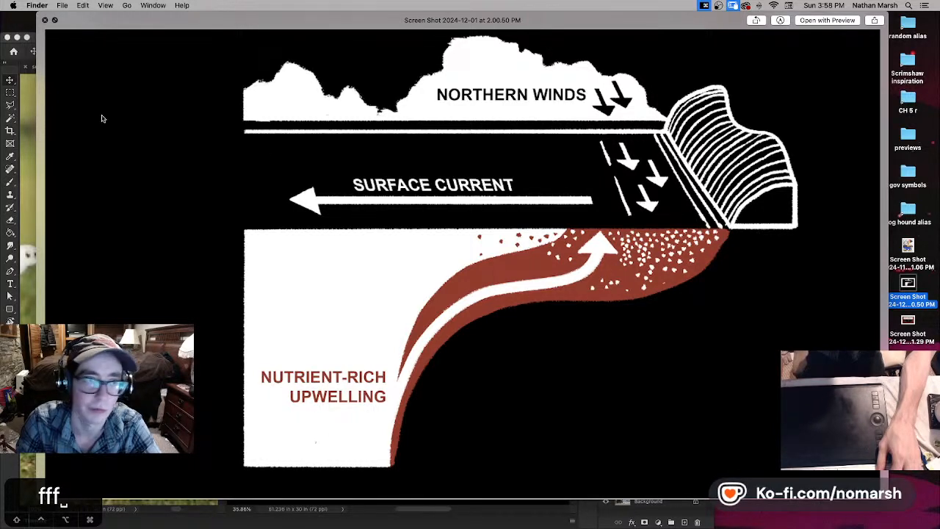
click(45, 21)
click(18, 43)
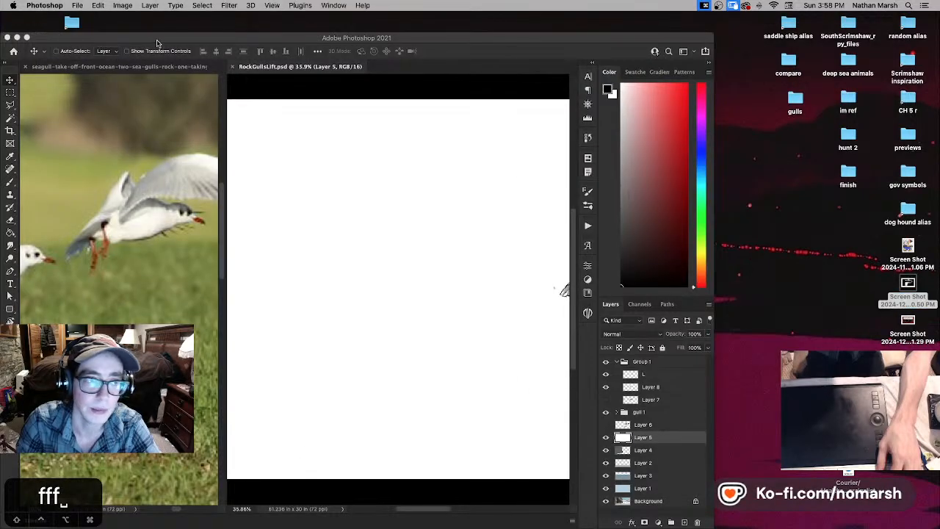
click(27, 38)
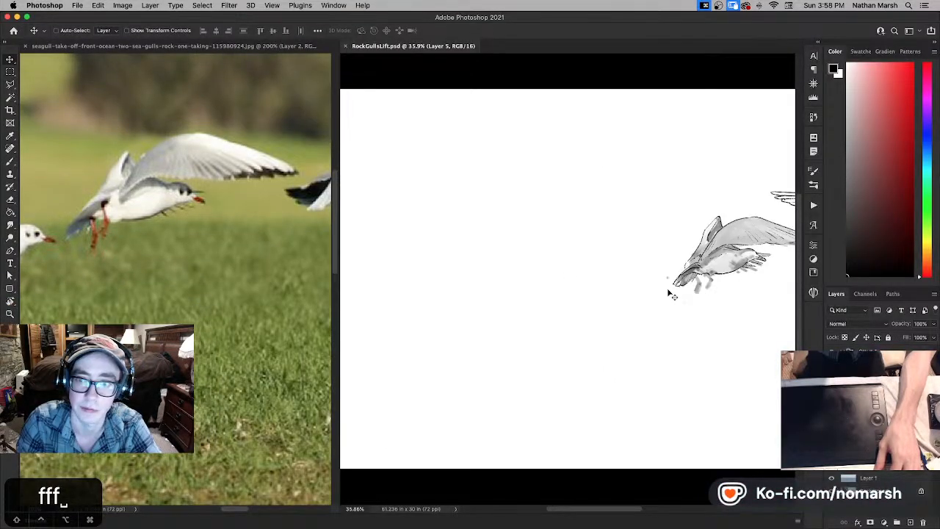
- Lasso the second gull's tail feathers with a polygonal selection
drag(665, 289, 506, 296)
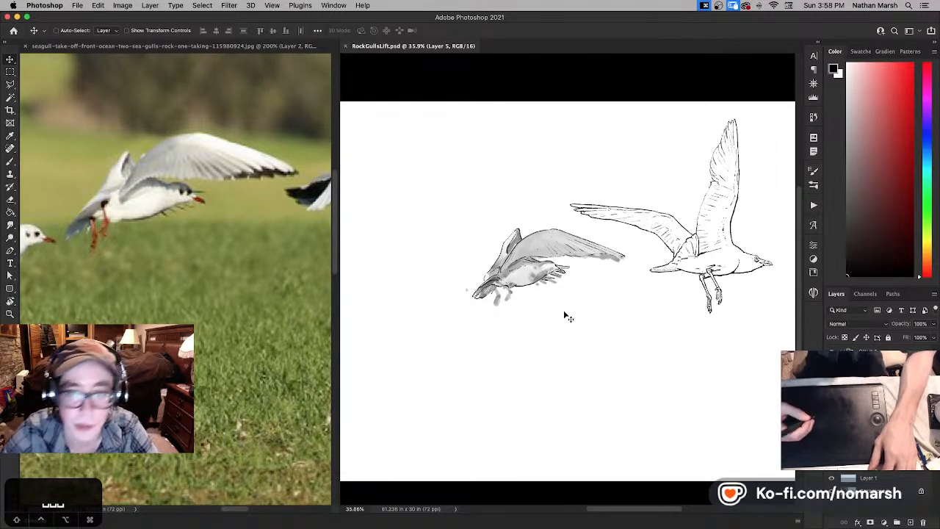
key(super+equal)
key(super+equal)
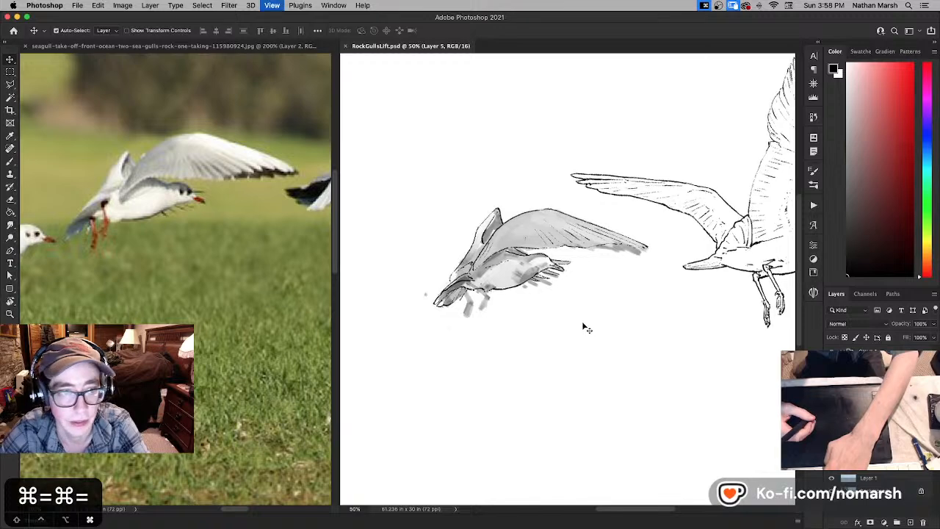
key(b)
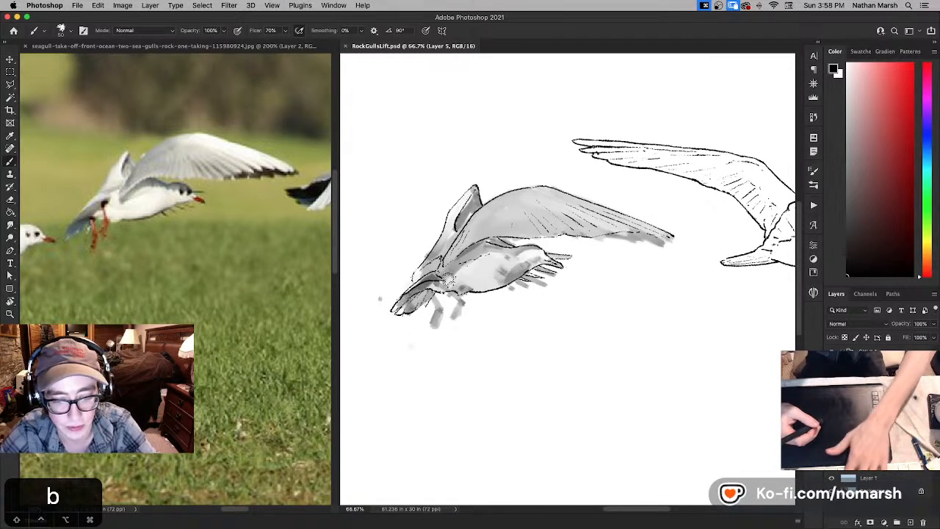
key(l)
mouse_move(424, 272)
mouse_down()
mouse_move(378, 318)
mouse_move(438, 308)
mouse_move(447, 295)
mouse_up()
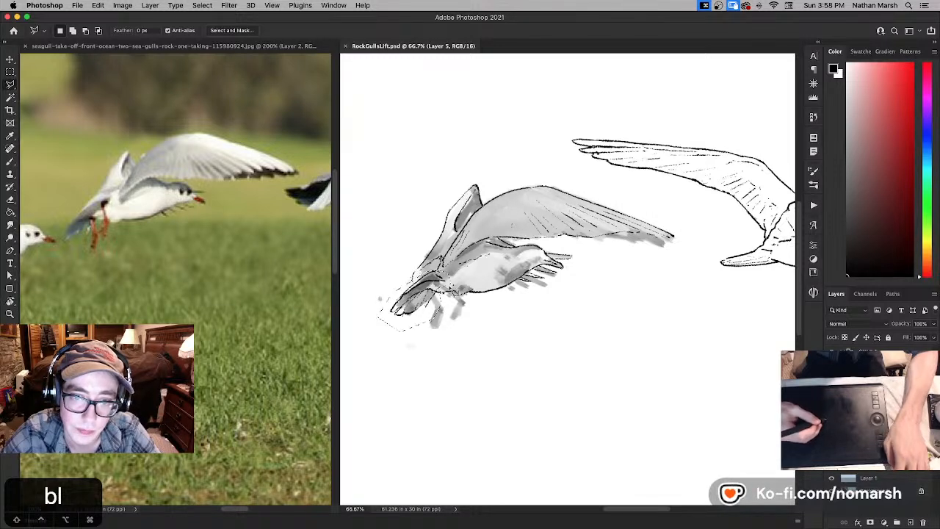
key(super+t)
mouse_move(374, 332)
mouse_down()
mouse_move(376, 323)
mouse_move(372, 334)
mouse_up()
key(Return)
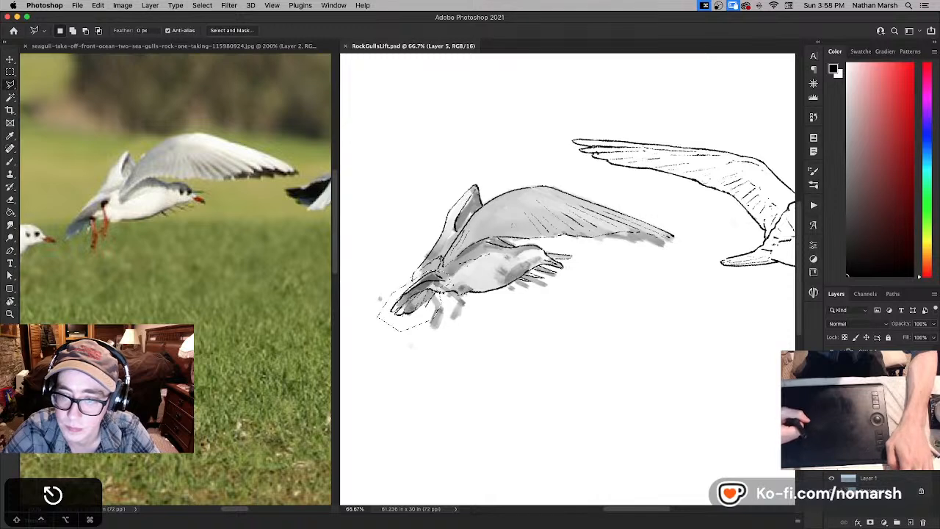
- Make layer L, which holds the second gull's ink lines, the active layer
click(868, 389)
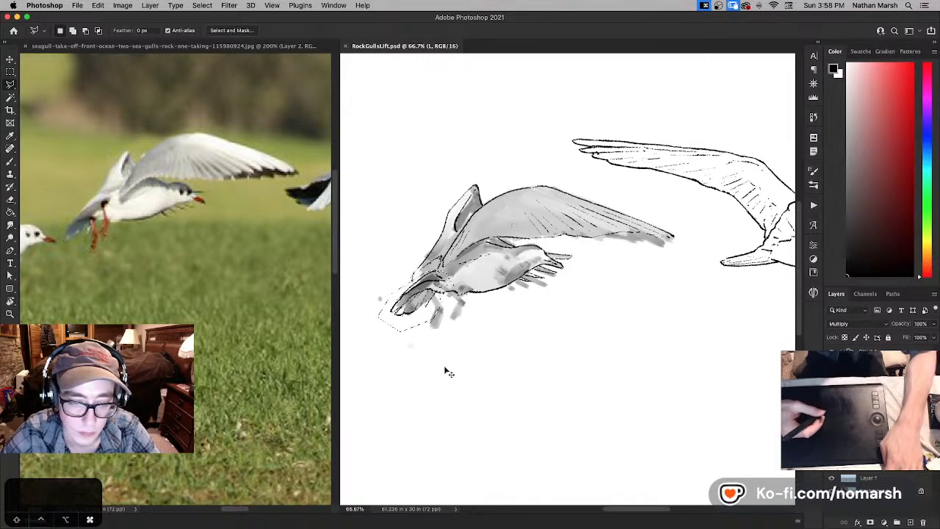
- Try enlarging the selected tail lines on layer L, first unevenly and again proportionally to 111.71%, and undo the scaling
key(super+t)
drag(373, 333, 370, 340)
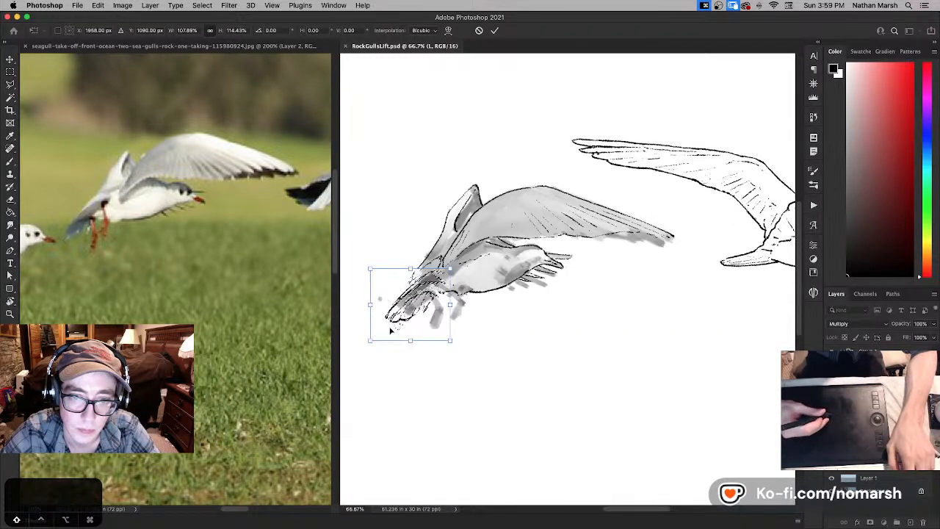
key(Escape)
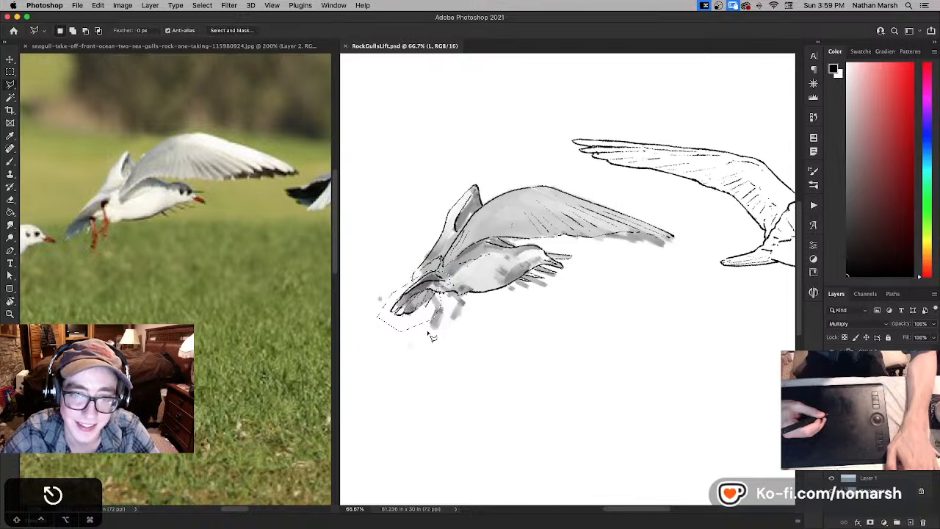
key(super+t)
drag(370, 328, 367, 338)
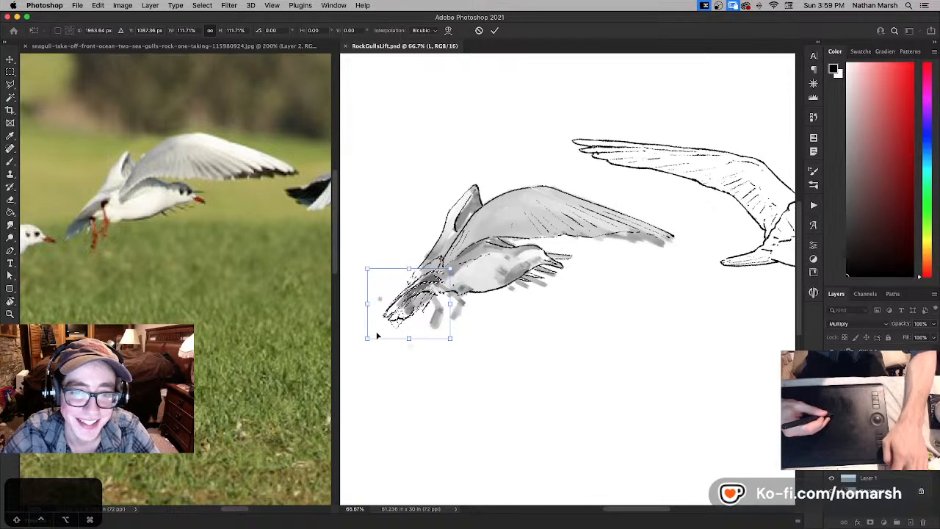
key(Return)
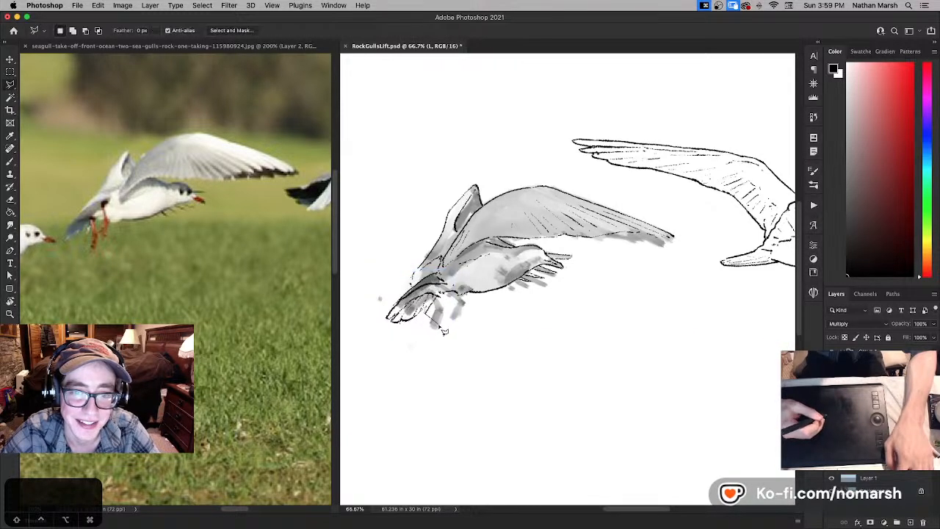
key(super+z)
key(Escape)
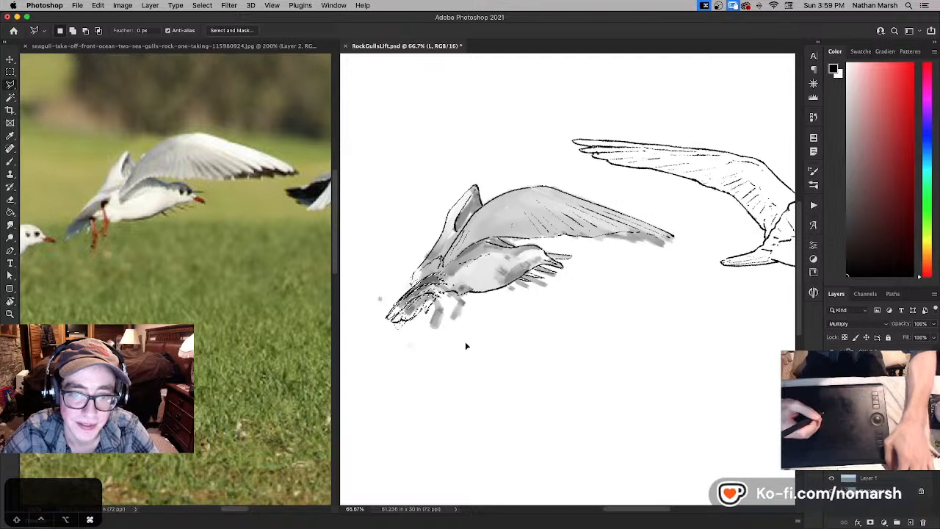
key(super+z)
- Cut the selected tail lines from layer L, paste them onto a layer of their own, and activate the Move tool
key(super+x)
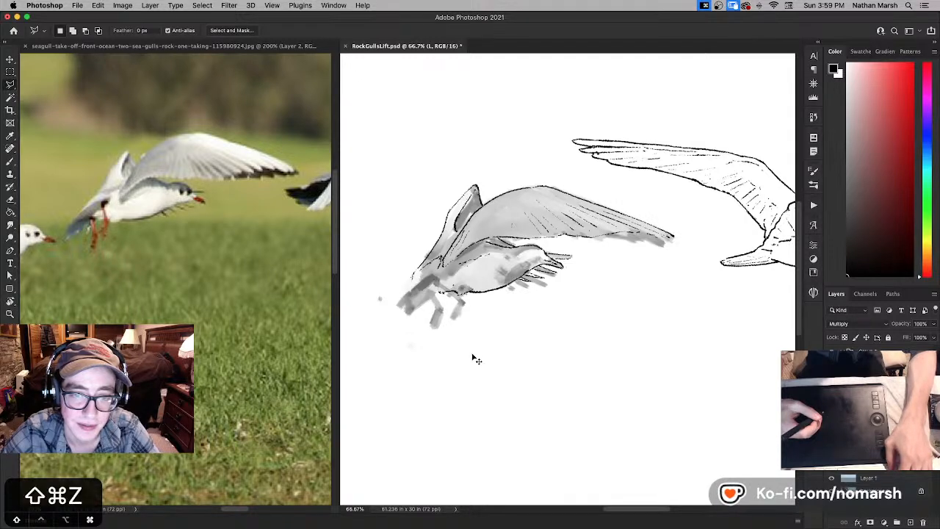
key(super+v)
key(v)
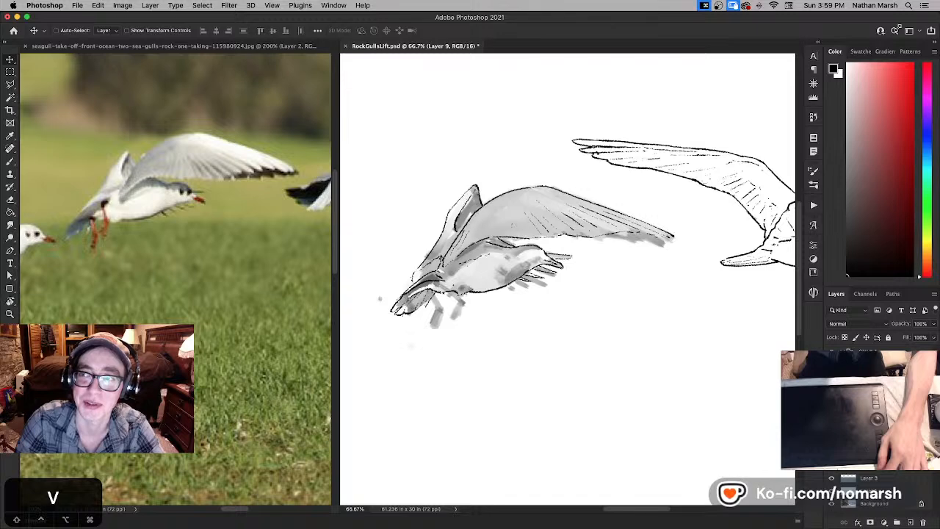
- Shrink the window to expose the desktop, open the finish folder, and browse its images in gallery view
drag(939, 12, 755, 43)
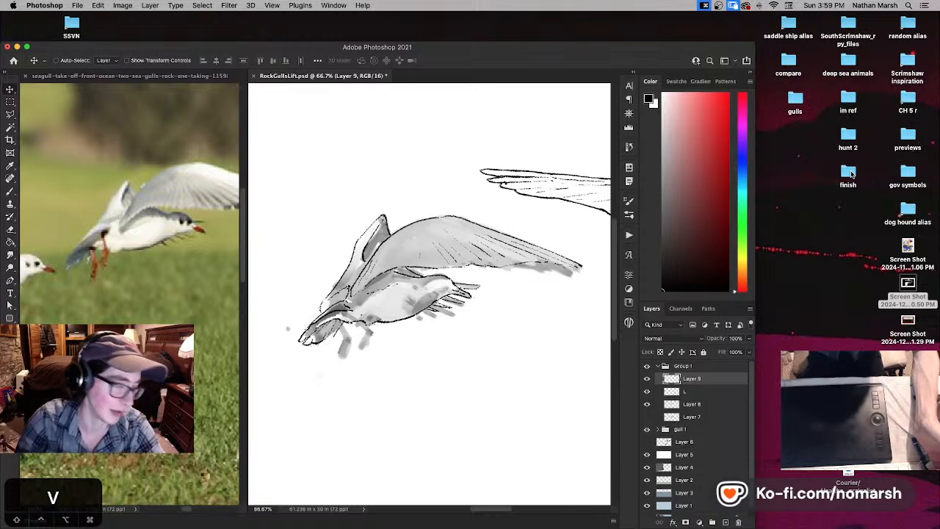
drag(851, 174, 852, 174)
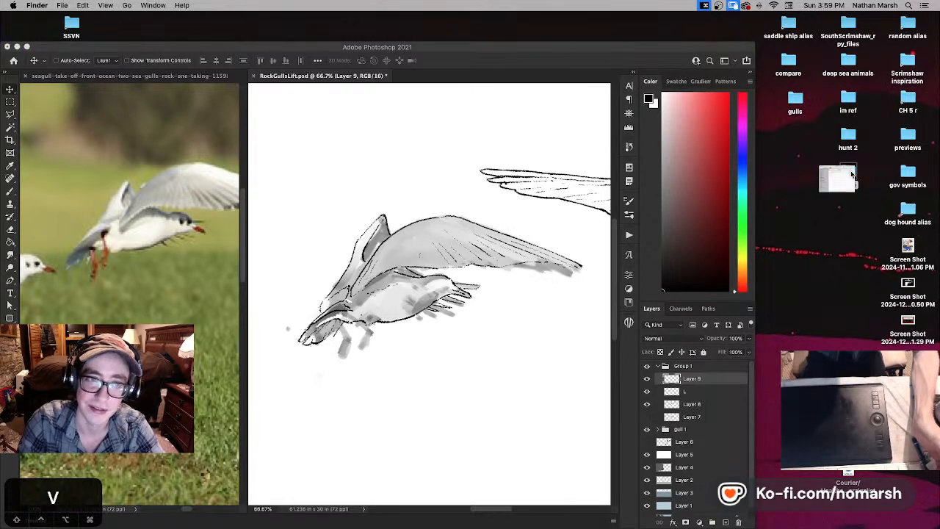
double_click(852, 174)
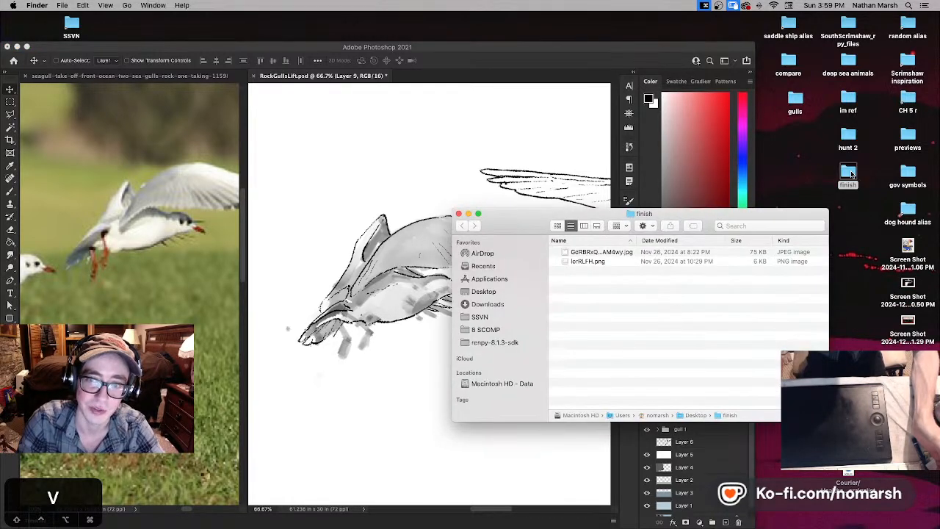
click(592, 253)
click(597, 226)
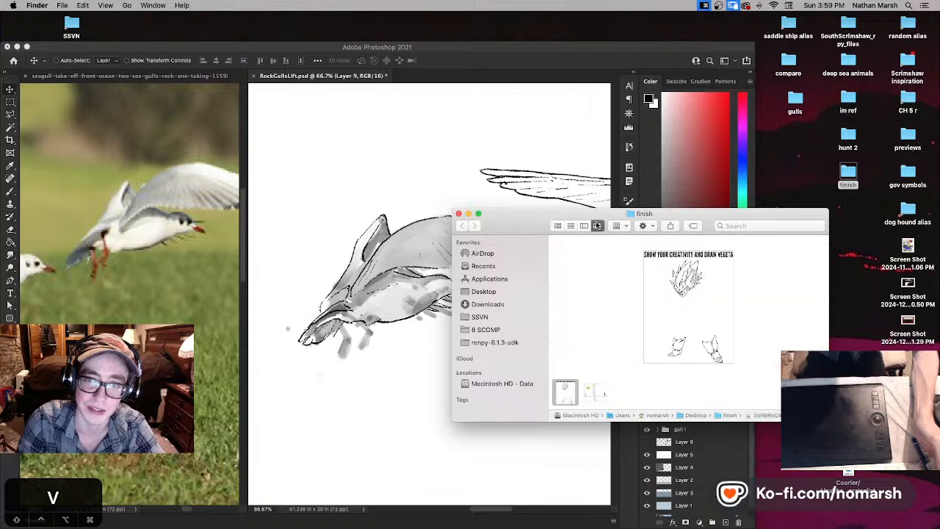
key(Right)
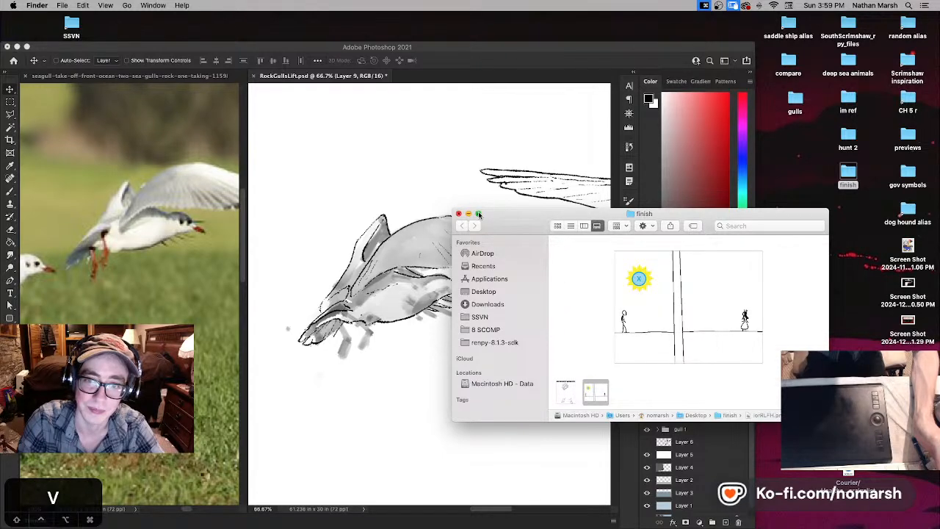
- View the finish folder's stick-figure image and Vegeta drawing prompt in full screen, and close the folder window
click(478, 214)
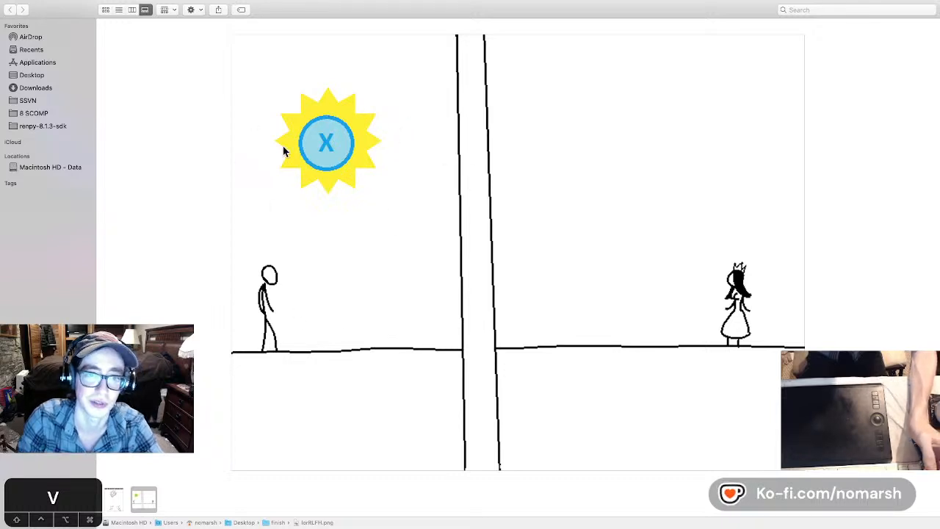
click(121, 507)
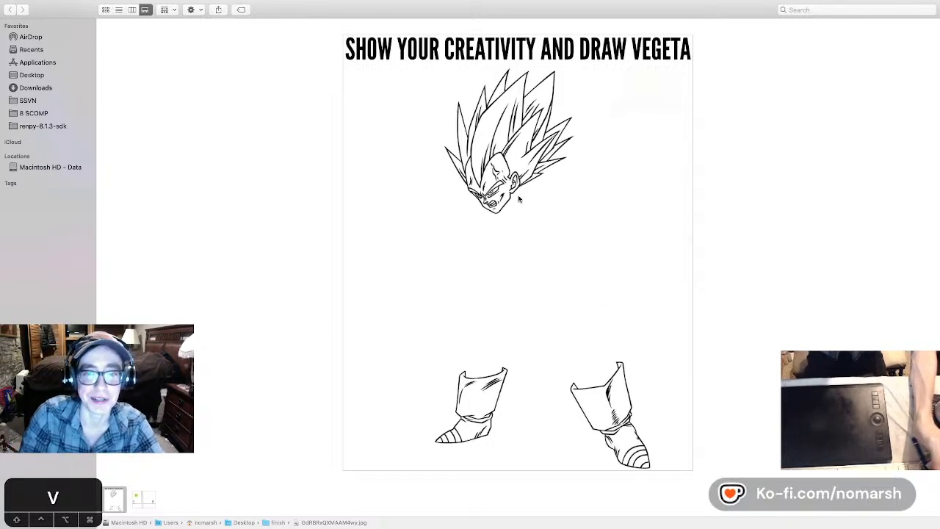
mouse_move(78, 1)
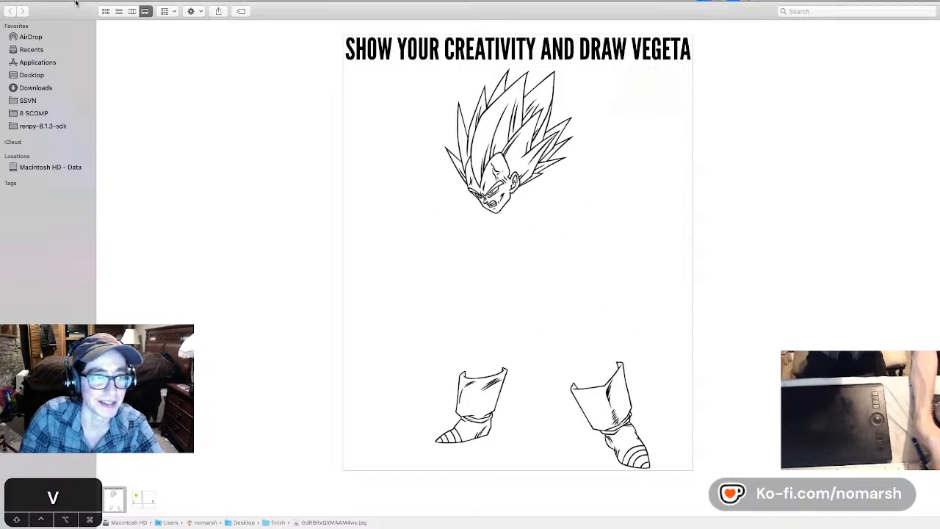
click(25, 16)
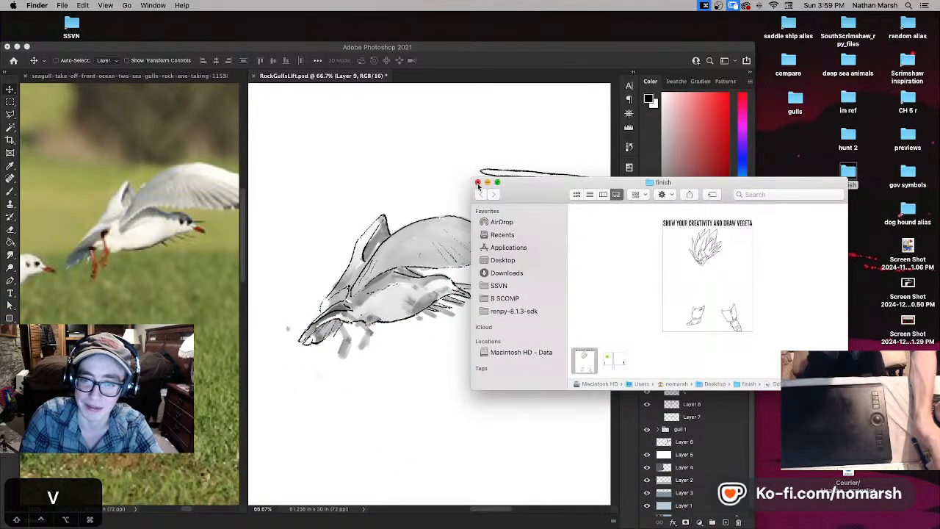
click(478, 183)
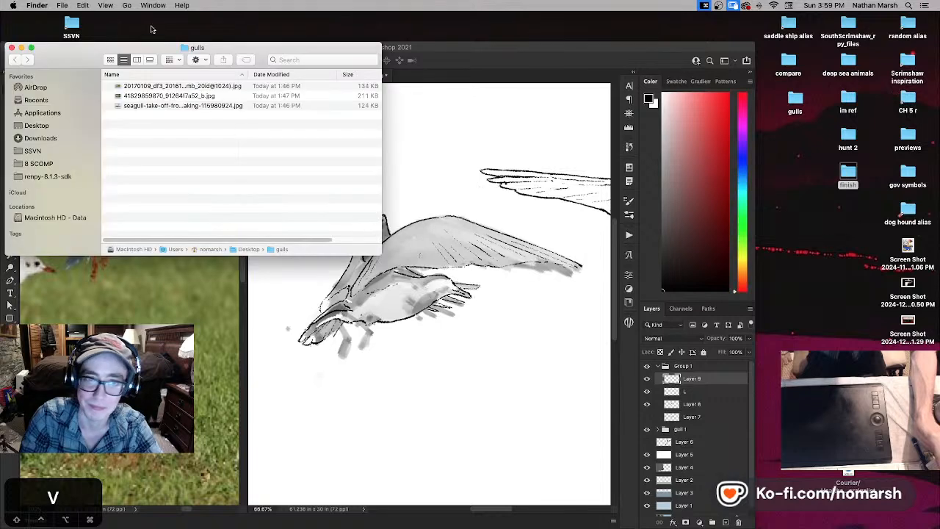
- Reopen the finish folder and preview the Vegeta drawing prompt at a larger size, closing the preview again
double_click(852, 175)
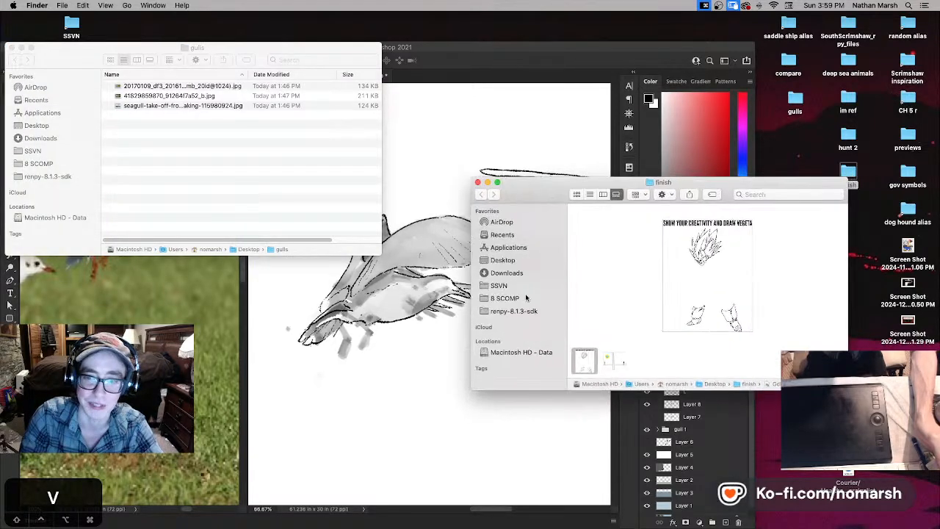
key(space)
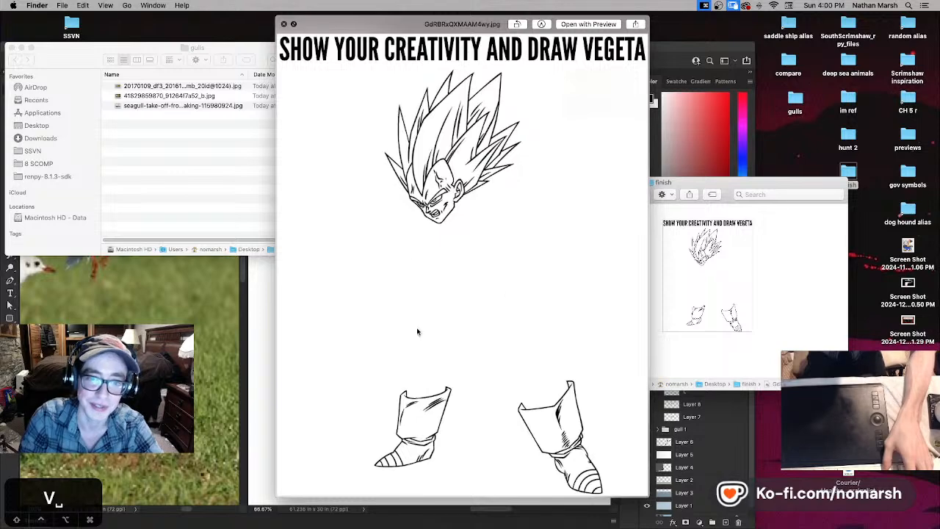
key(space)
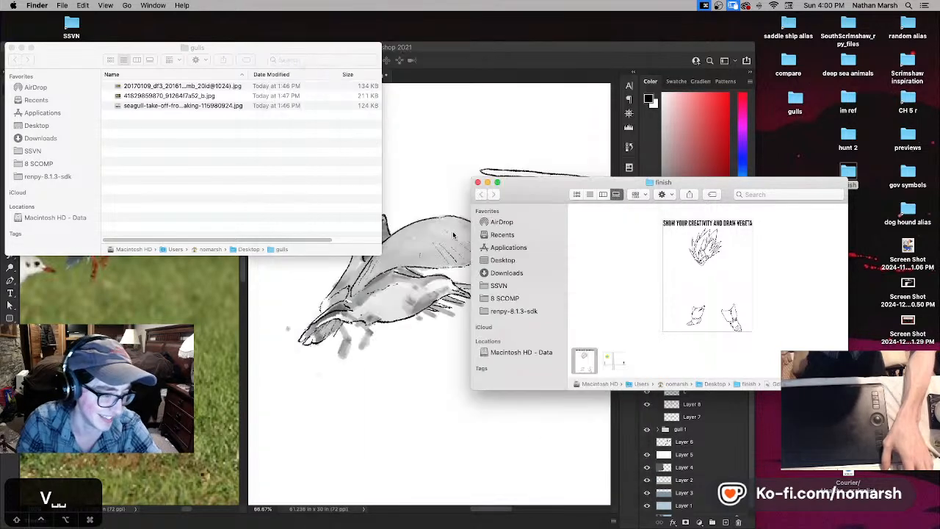
- Return to Photoshop and enlarge its window to fill the screen again
click(462, 48)
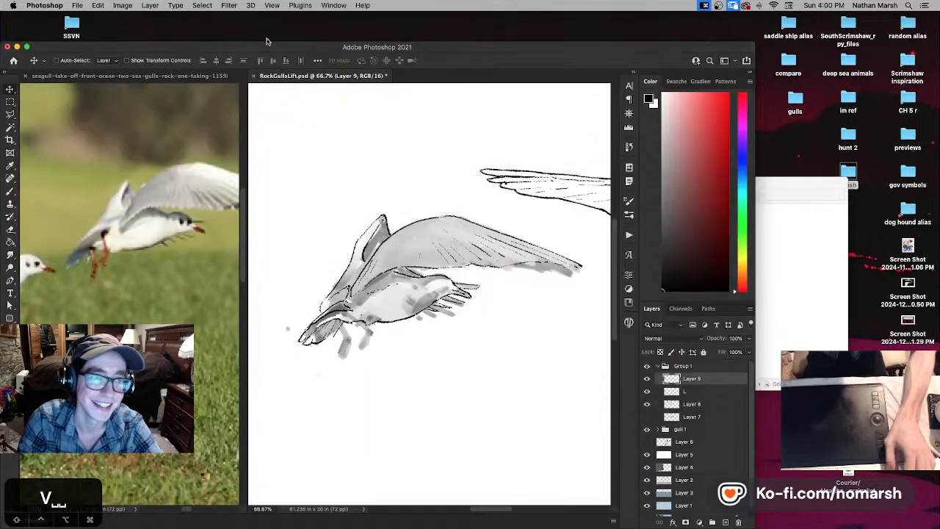
click(27, 46)
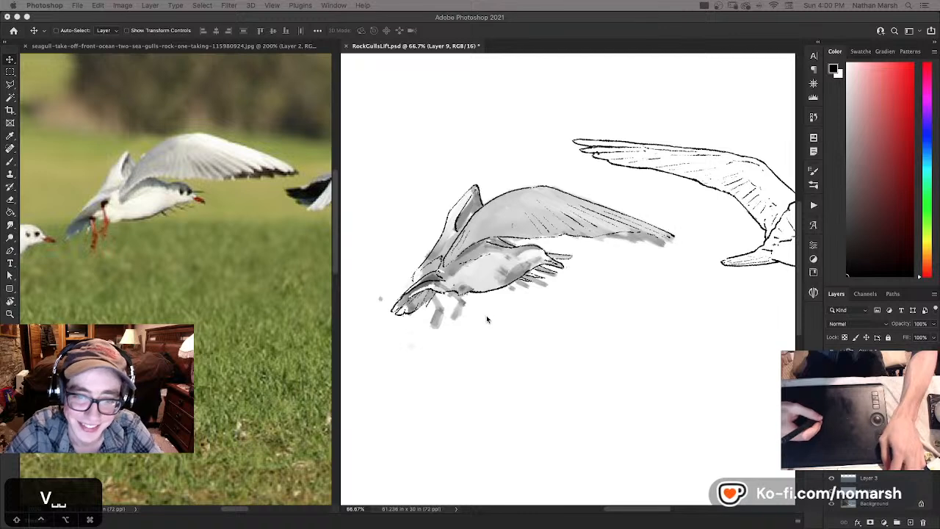
- Reposition the separated tail lines slightly down and outward from the body, and fade their layer to 20% opacity as a guide
drag(463, 321, 476, 330)
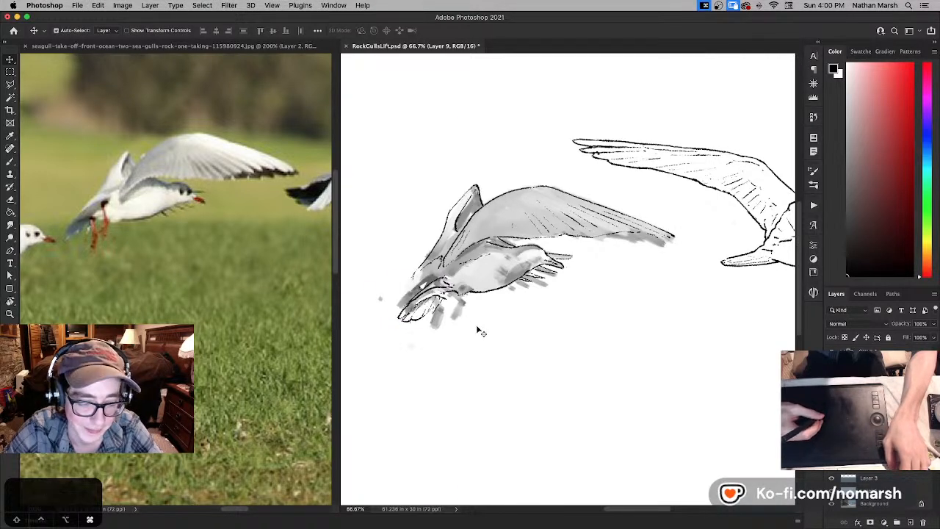
key(super+z)
key(super+shift+t)
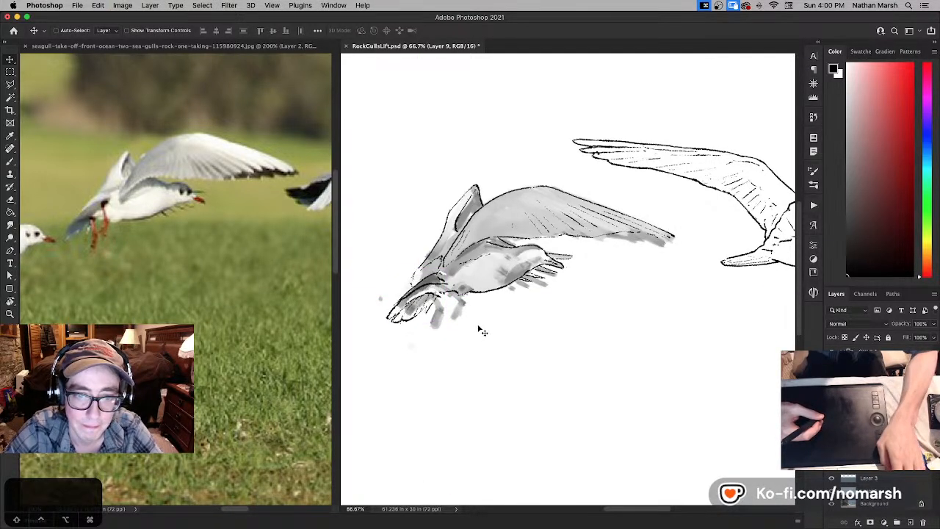
key(2)
drag(519, 316, 524, 315)
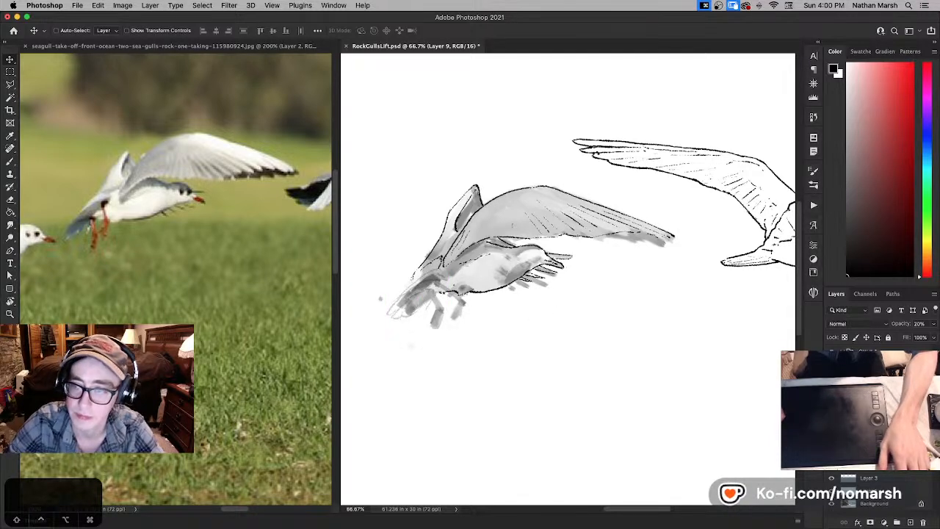
- On layer L, ink the tail's upper edge in black with the Brush, following the faded guide and joining it to the body
click(874, 411)
key(super+equal)
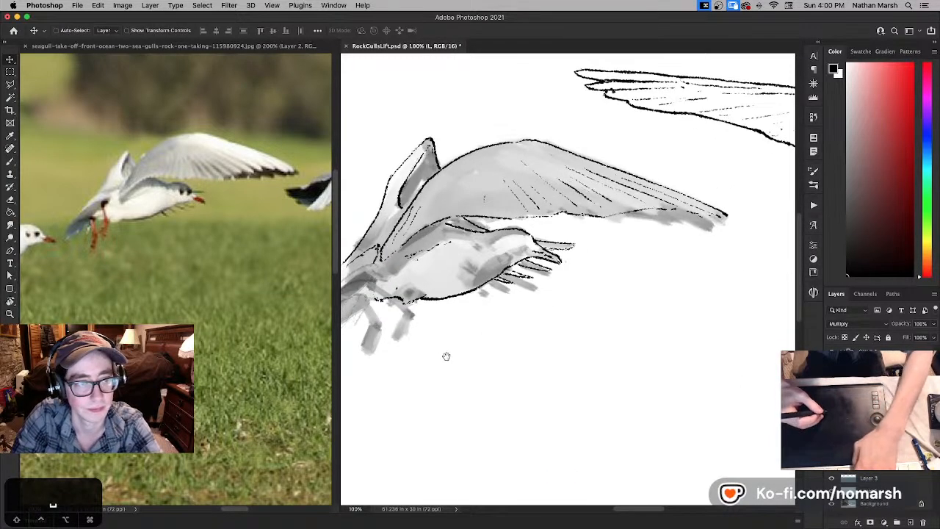
drag(446, 357, 556, 365)
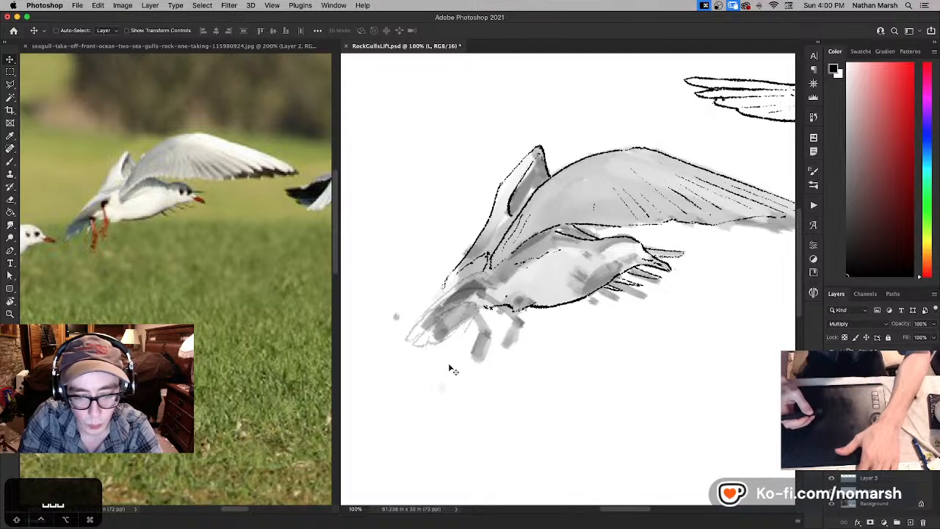
key(b)
key(bracketright)
key(bracketleft)
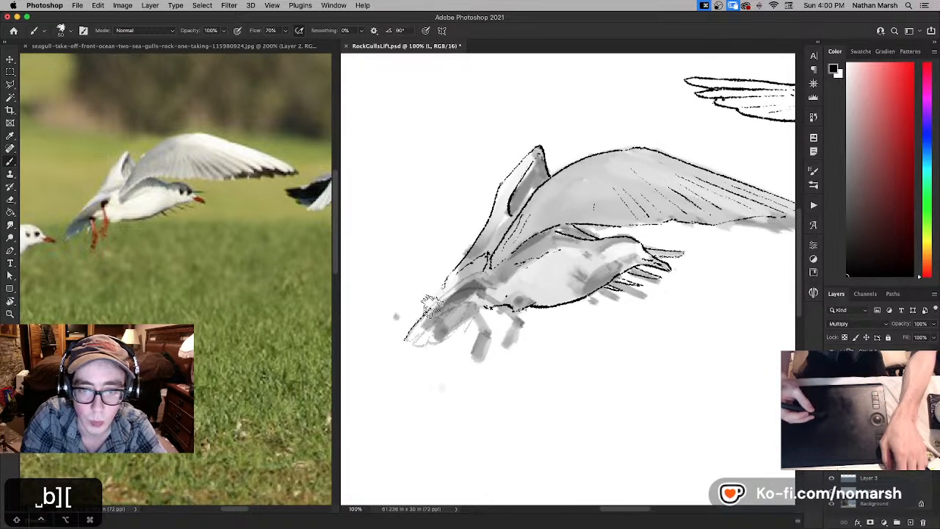
drag(447, 285, 482, 273)
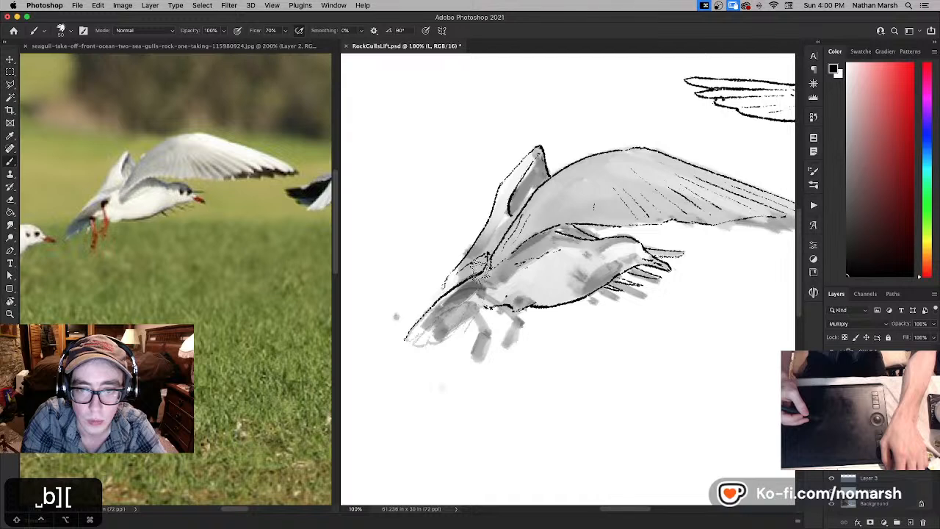
mouse_move(416, 328)
mouse_down()
mouse_move(406, 338)
mouse_move(409, 329)
mouse_up()
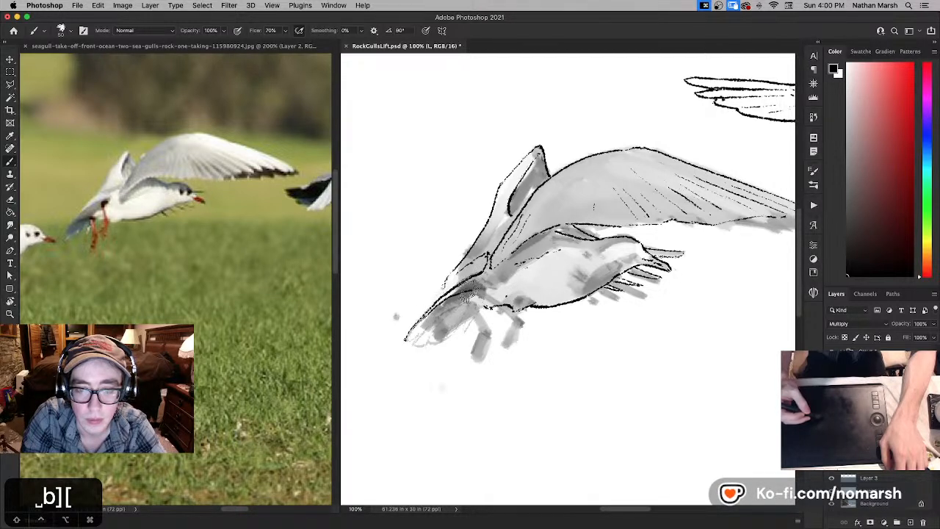
drag(469, 292, 492, 285)
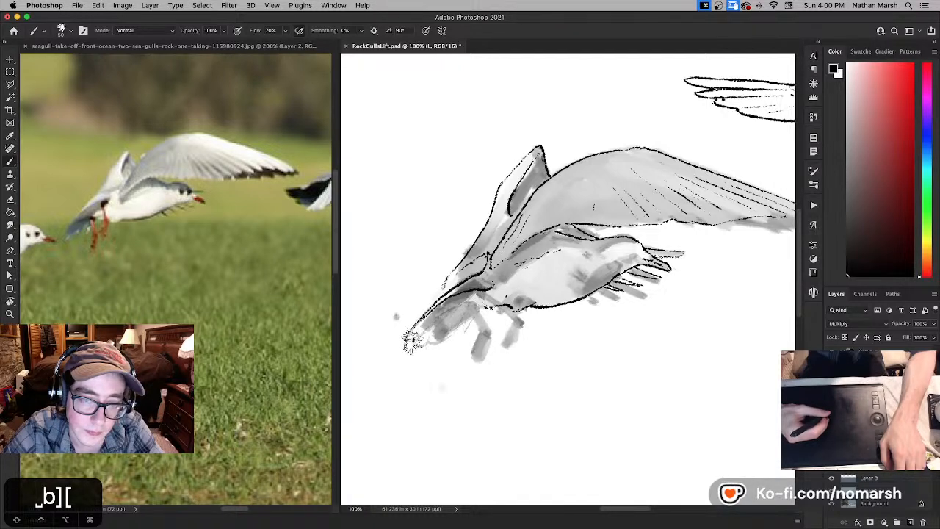
- Ink the tail's rounded tip, lower outline and inner feather line, undoing the stray stroke
key(super+z)
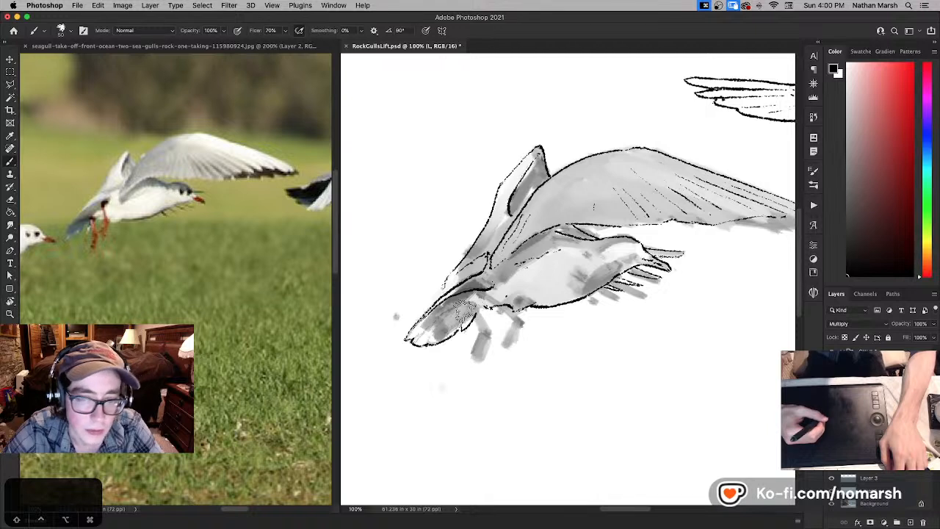
drag(441, 316, 472, 302)
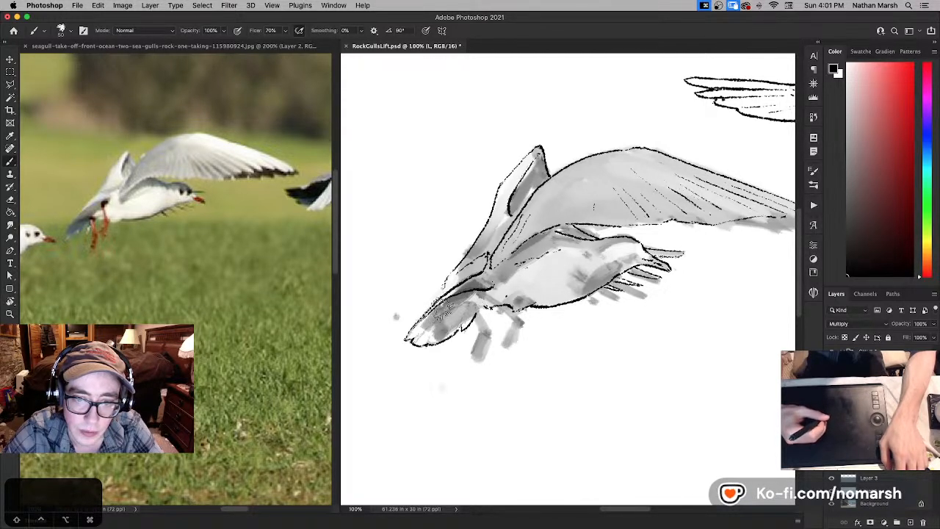
drag(467, 302, 477, 299)
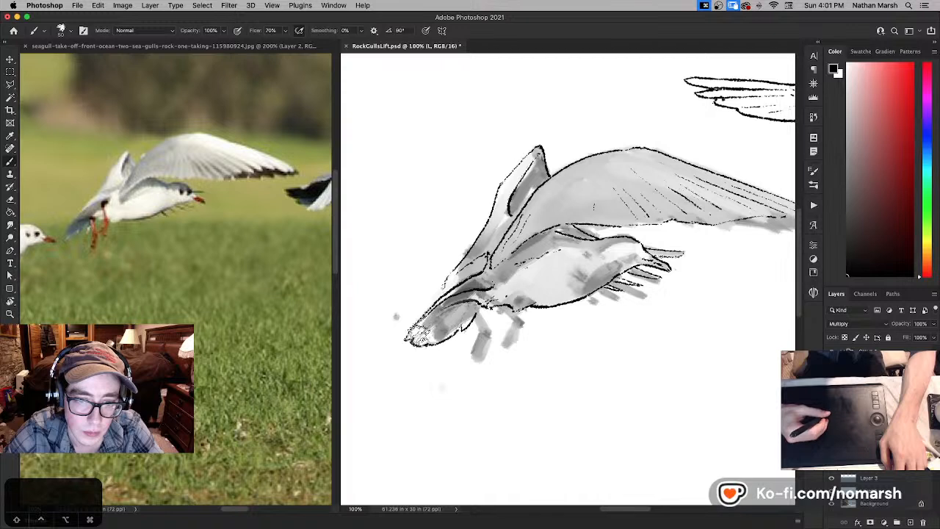
- Clean up the lines where the tail meets the belly with white, and ink the upper part of the nearer leg in black
key(super+z)
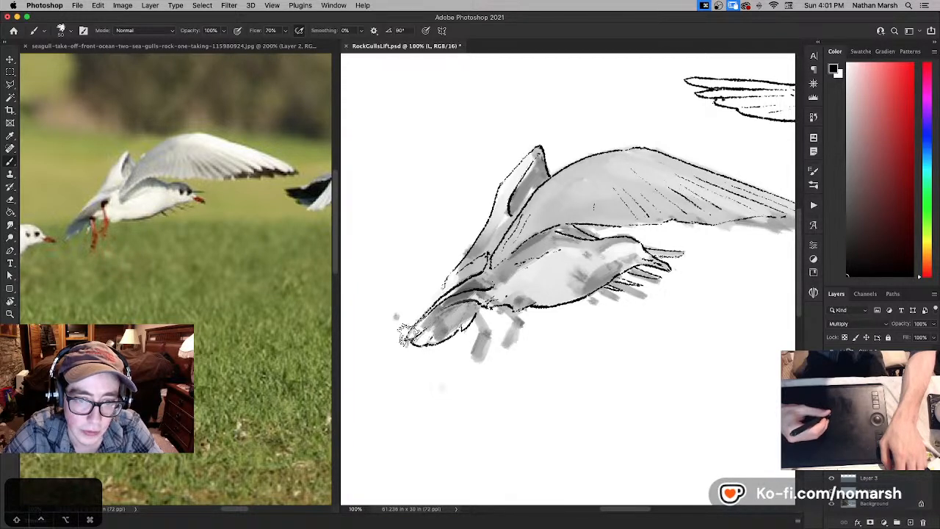
key(super+z)
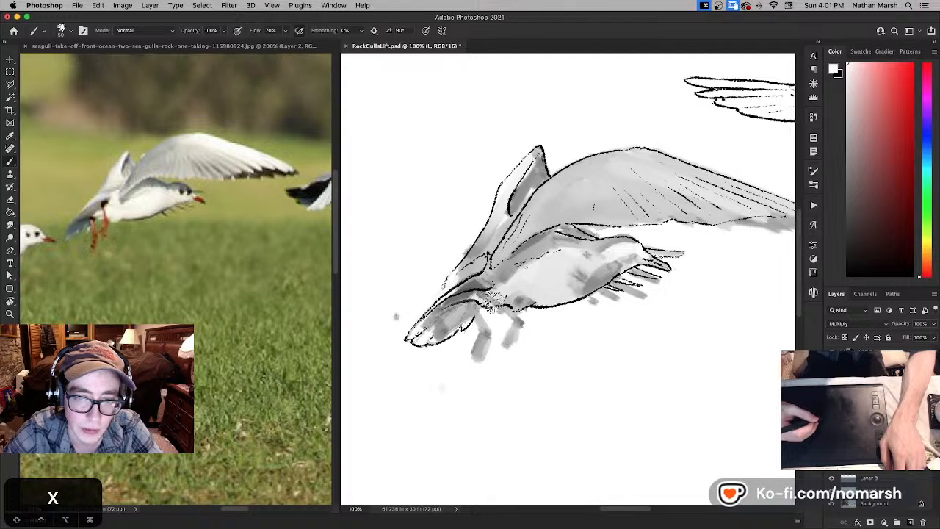
key(super+z)
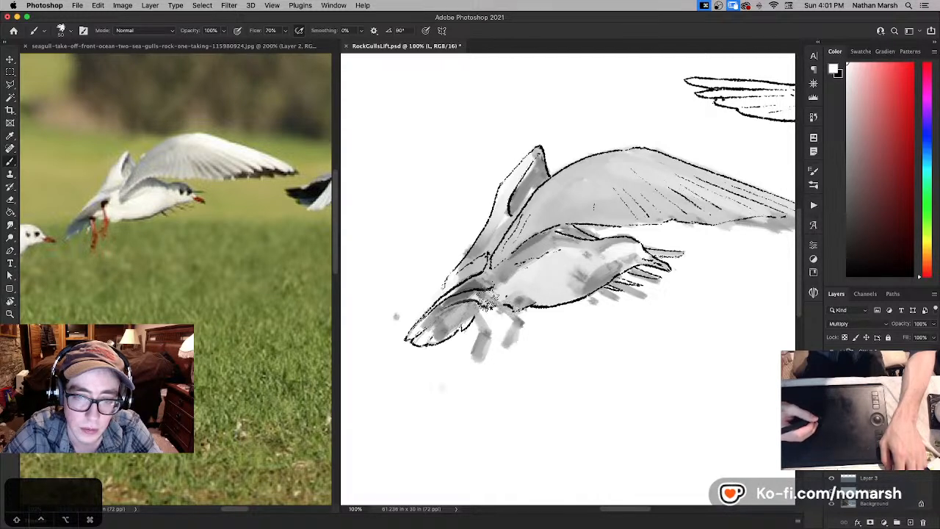
key(x)
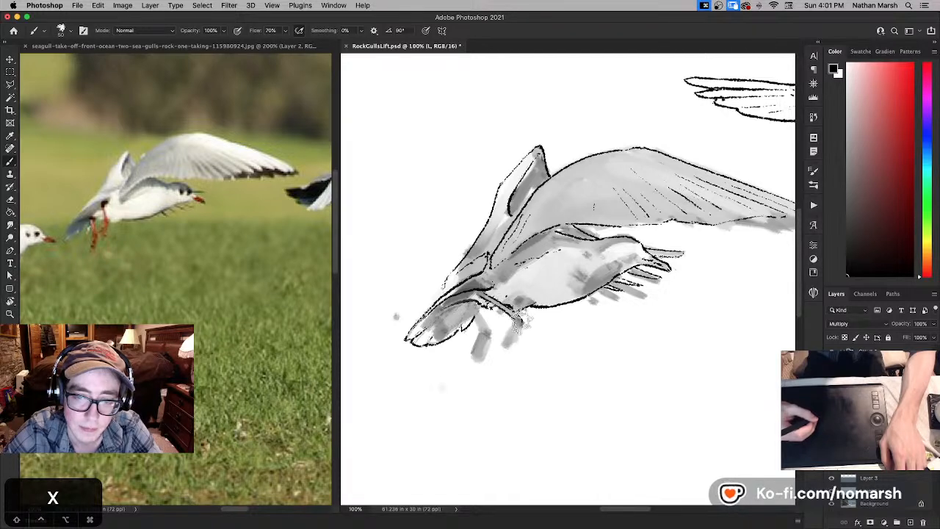
key(space)
drag(519, 317, 430, 270)
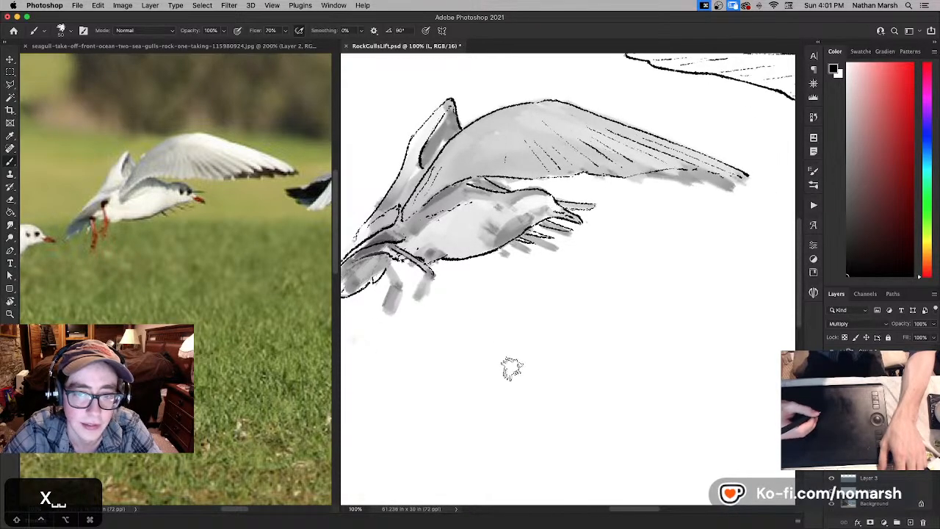
mouse_move(513, 393)
mouse_down()
mouse_move(510, 367)
mouse_move(523, 357)
mouse_move(525, 392)
mouse_move(518, 352)
mouse_move(512, 365)
mouse_up()
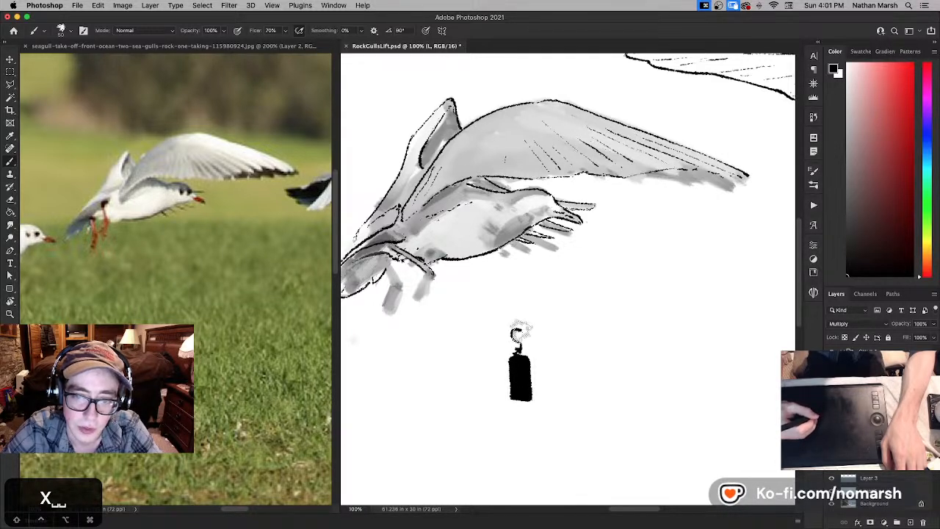
key(x)
drag(521, 361, 520, 365)
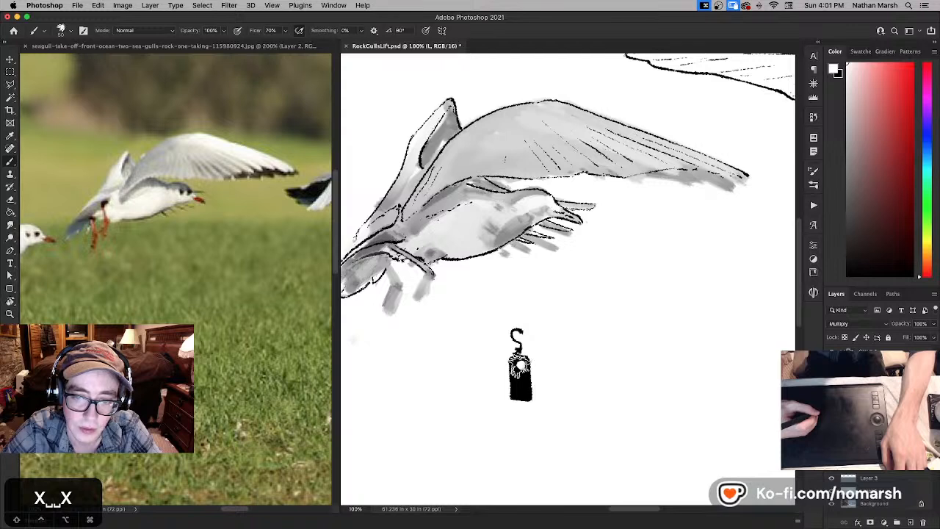
key(x)
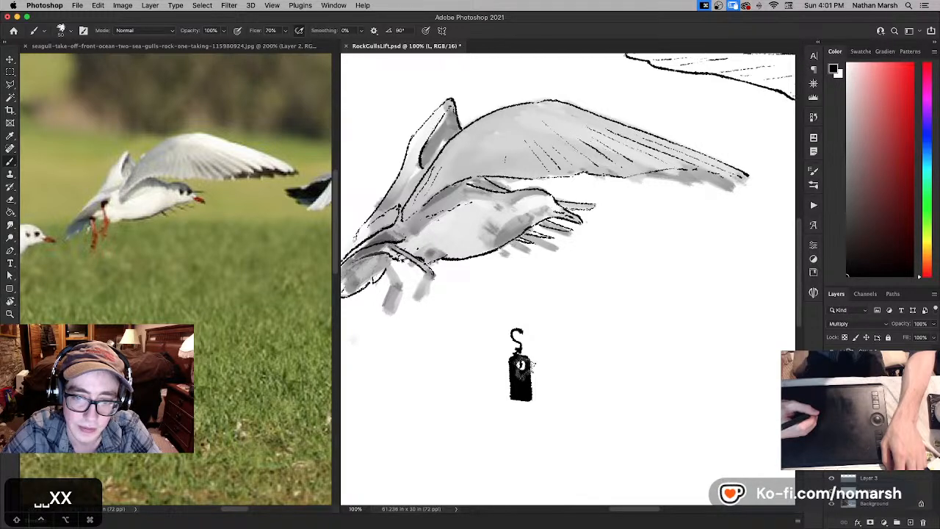
key(e)
mouse_move(524, 334)
mouse_down()
mouse_move(515, 334)
mouse_move(512, 360)
mouse_move(542, 427)
mouse_move(537, 392)
mouse_move(619, 401)
mouse_up()
key(space)
- Ink the lower part and foot of the nearer leg beneath the belly in black, following the grey sketch
key(b)
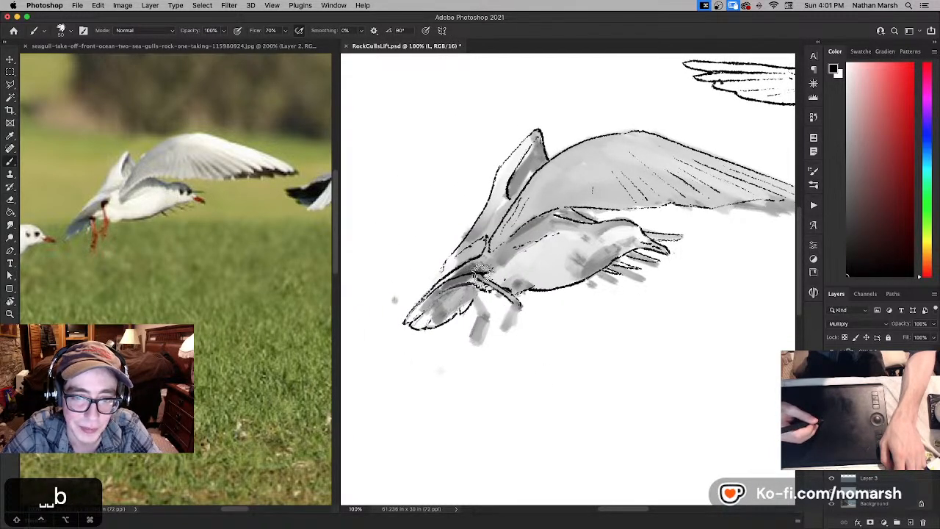
key(space)
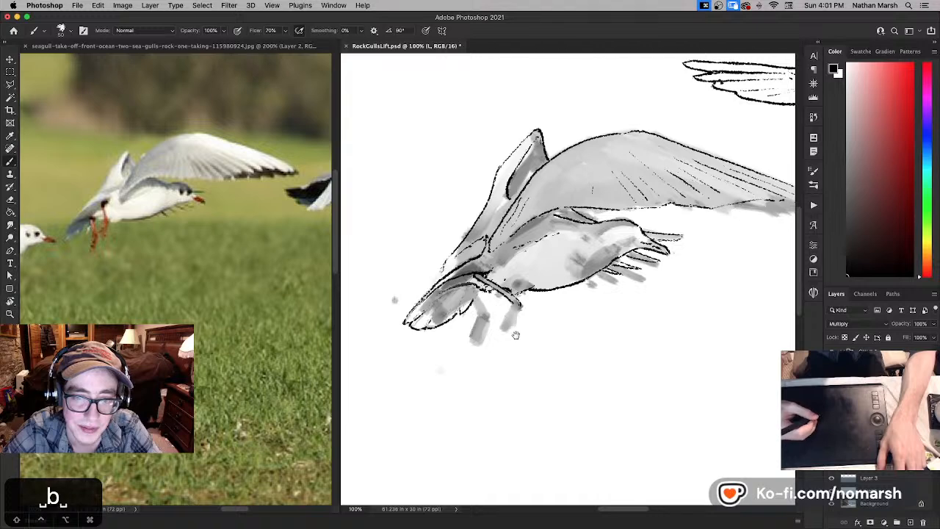
drag(519, 331, 531, 316)
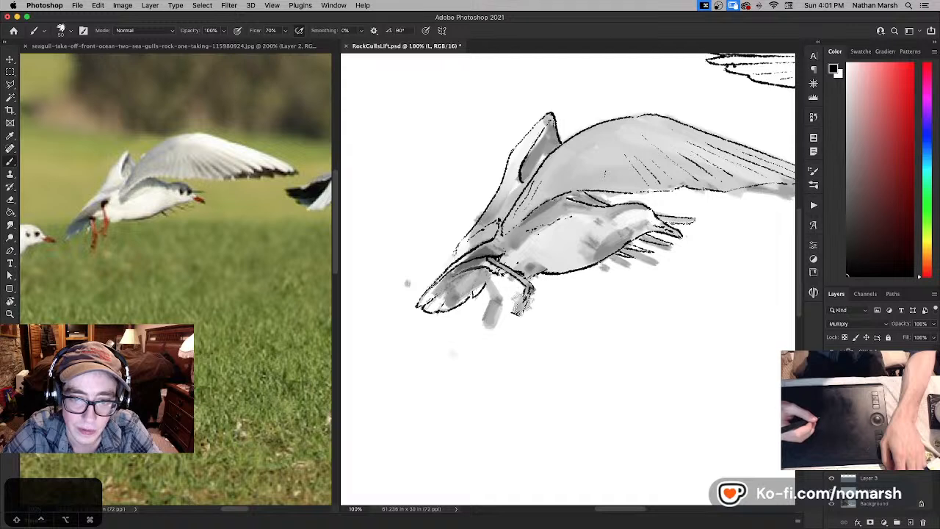
mouse_move(523, 294)
mouse_down()
mouse_move(515, 311)
mouse_move(504, 309)
mouse_up()
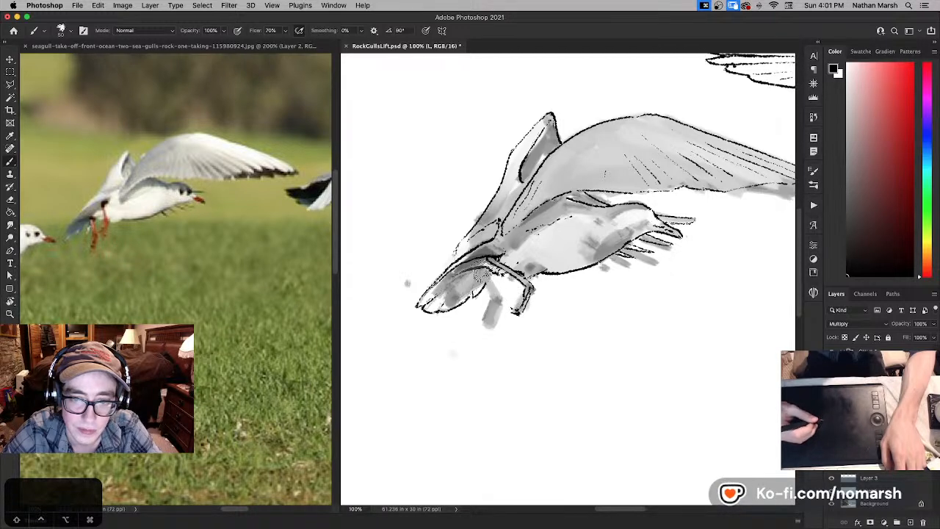
- Ink the second leg and its foot beside the tail, undoing stray strokes and adding short claw lines
drag(479, 267, 496, 297)
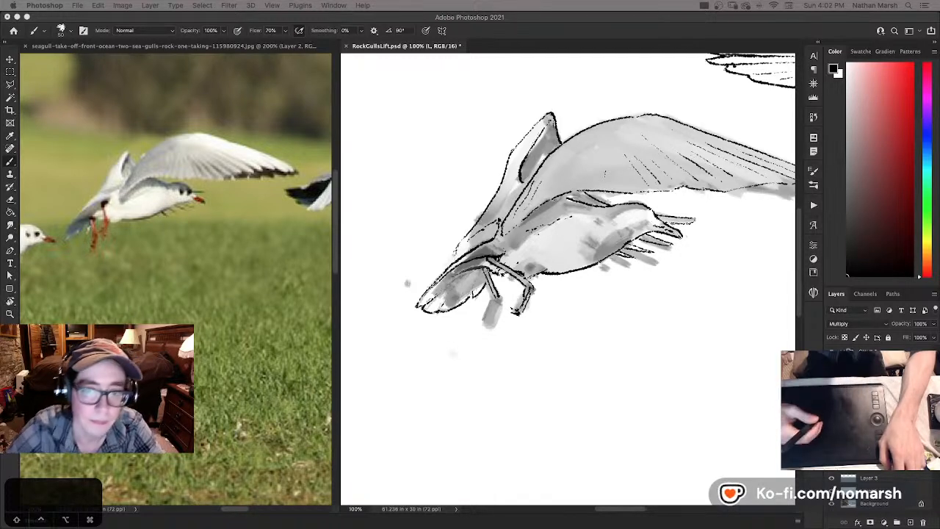
key(super+z)
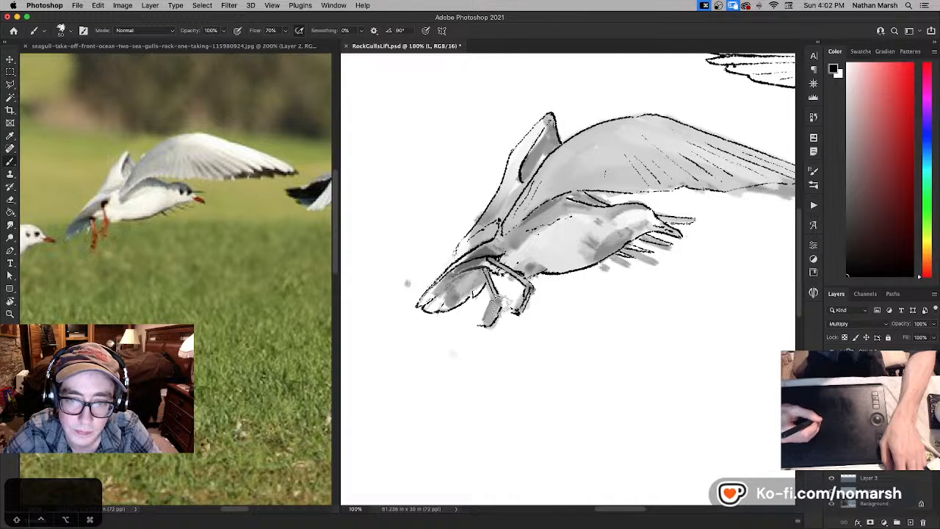
drag(499, 300, 493, 310)
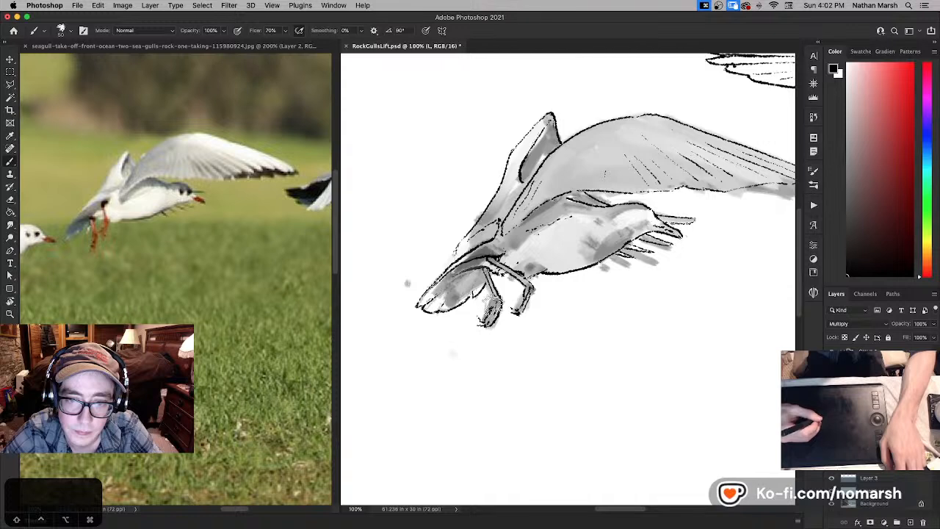
drag(490, 313, 496, 301)
key(x)
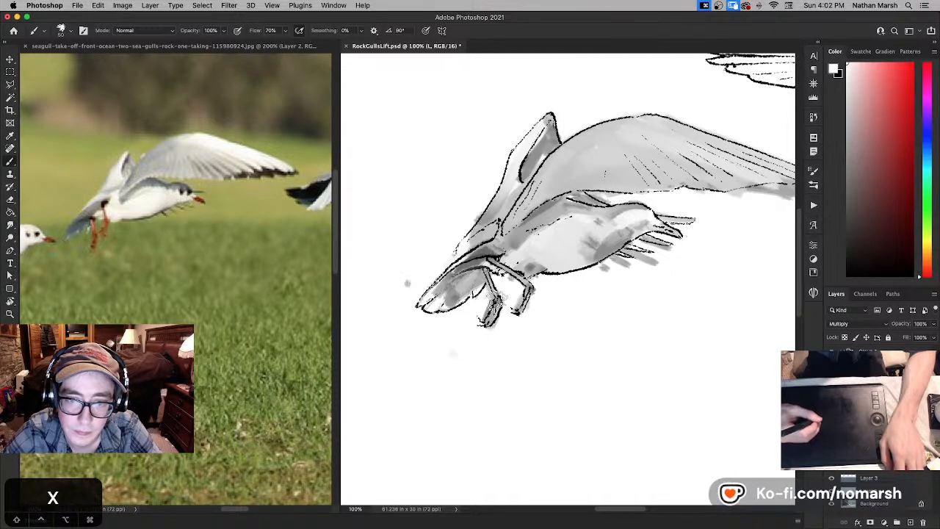
key(super+z)
key(x)
drag(495, 303, 516, 305)
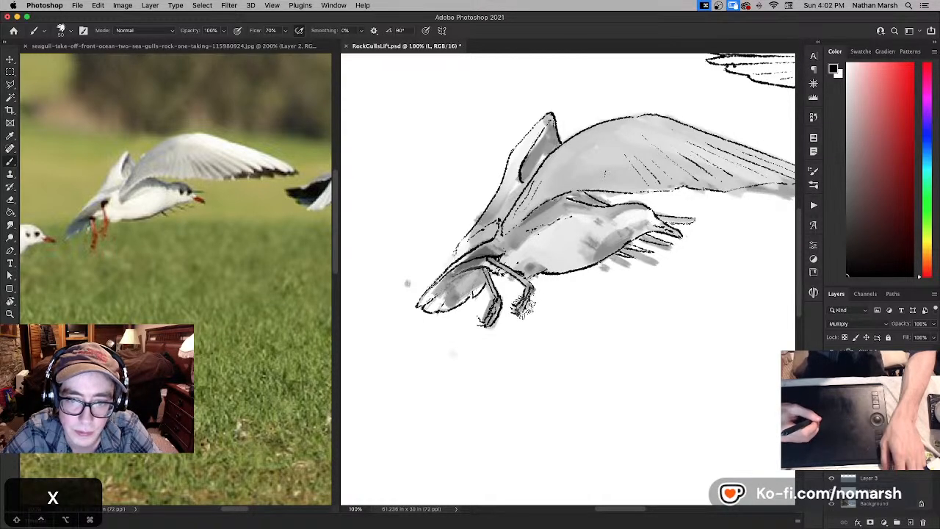
- Ink the gull's eye above the beak in black, refining its shape with alternating black and white strokes
drag(552, 316, 365, 360)
mouse_move(492, 320)
mouse_down()
mouse_move(371, 323)
mouse_move(393, 300)
mouse_up()
mouse_move(522, 312)
mouse_down()
mouse_move(409, 319)
mouse_move(651, 332)
mouse_up()
drag(517, 315, 638, 323)
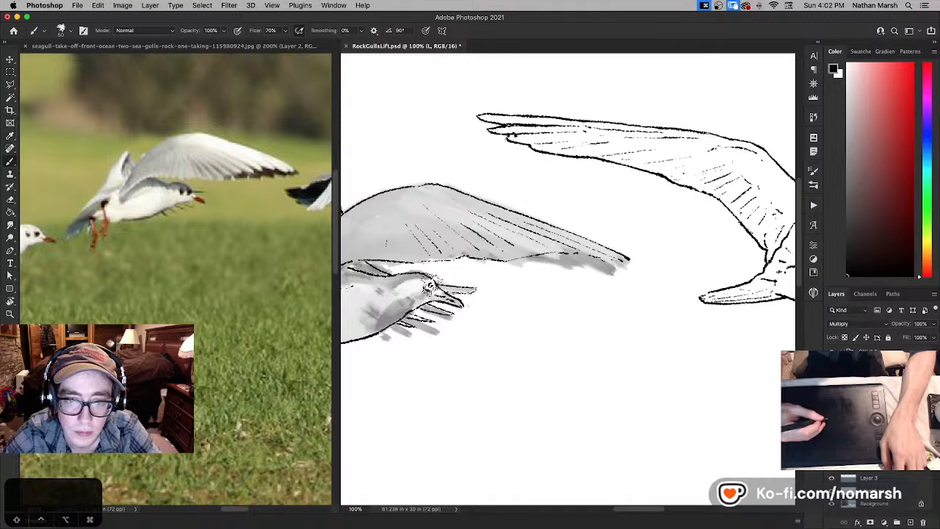
key(x)
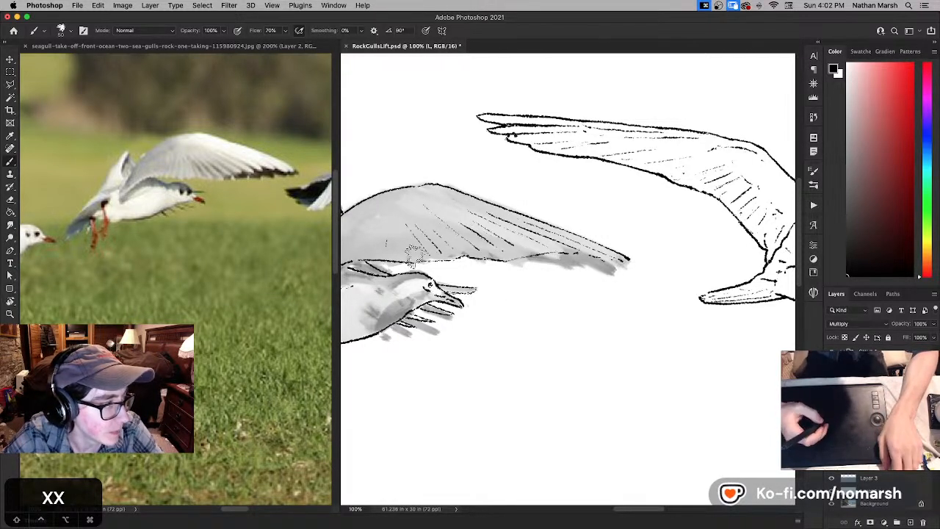
key(space)
drag(485, 280, 484, 265)
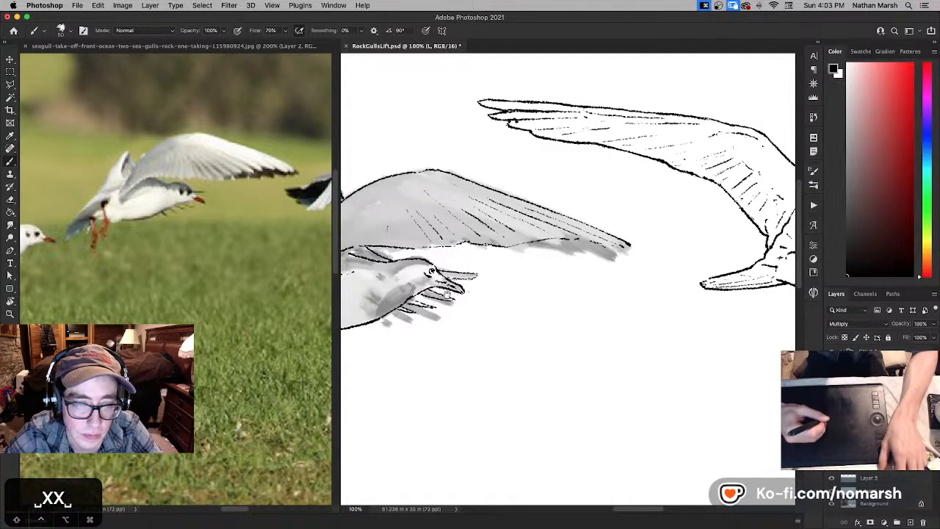
drag(433, 272, 468, 294)
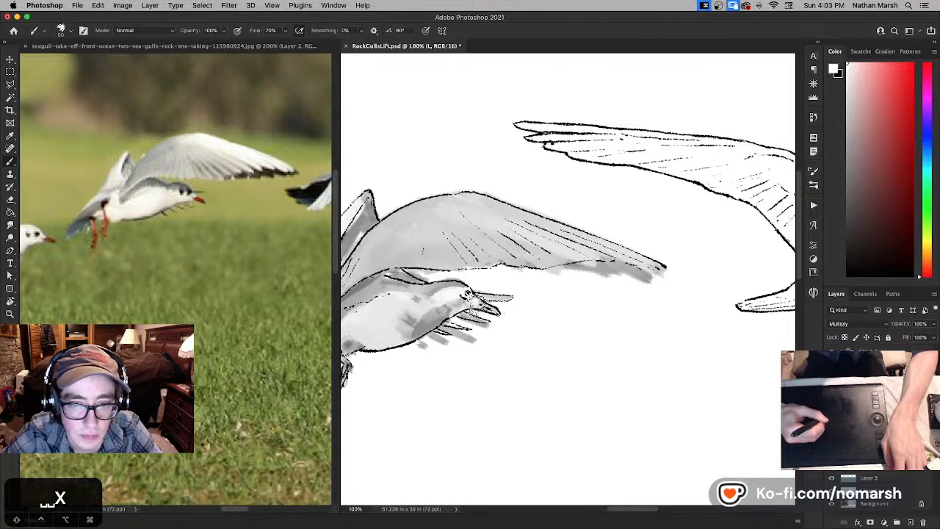
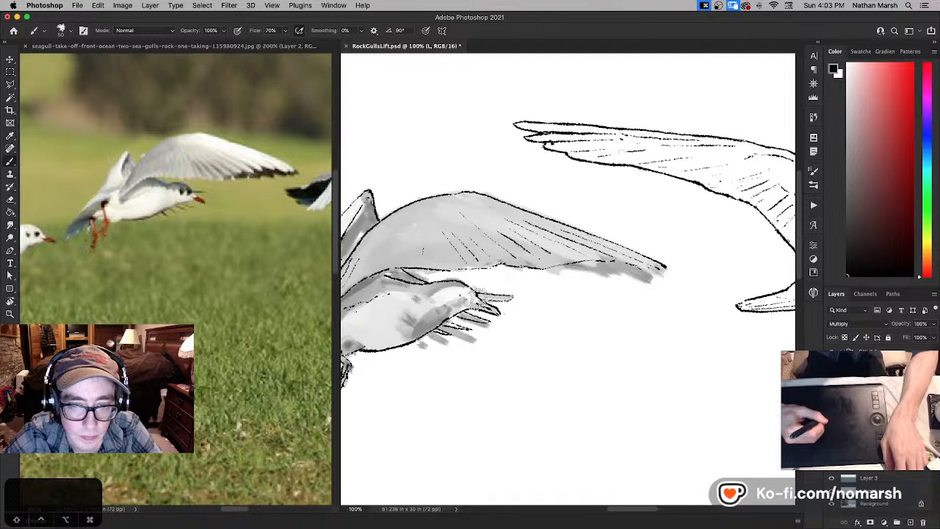
- Sketch a black box diagram with three small inner boxes and filled connecting blocks on the blank canvas below the gulls
mouse_move(564, 381)
mouse_down()
mouse_move(453, 319)
mouse_move(456, 368)
mouse_move(494, 397)
mouse_move(512, 328)
mouse_move(453, 311)
mouse_move(453, 335)
mouse_up()
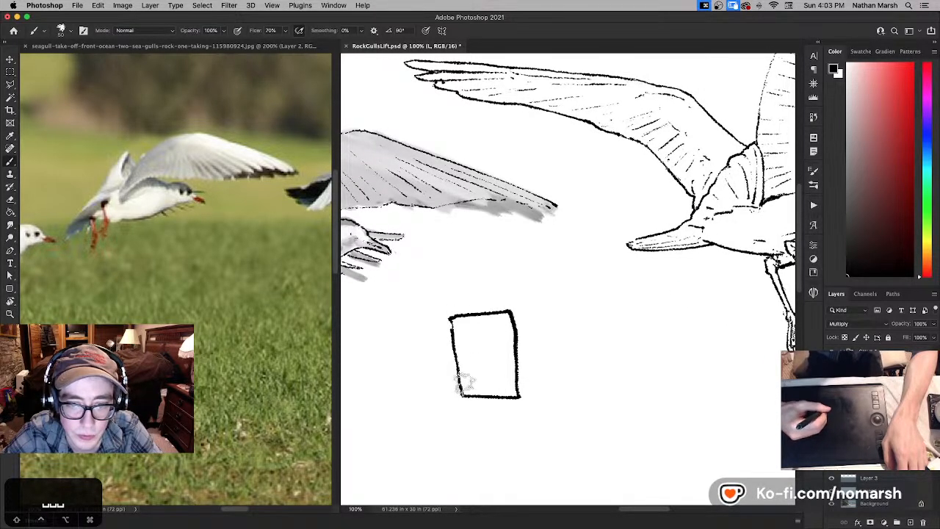
mouse_move(464, 382)
mouse_down()
mouse_move(500, 374)
mouse_move(514, 388)
mouse_move(538, 382)
mouse_move(524, 367)
mouse_move(539, 376)
mouse_up()
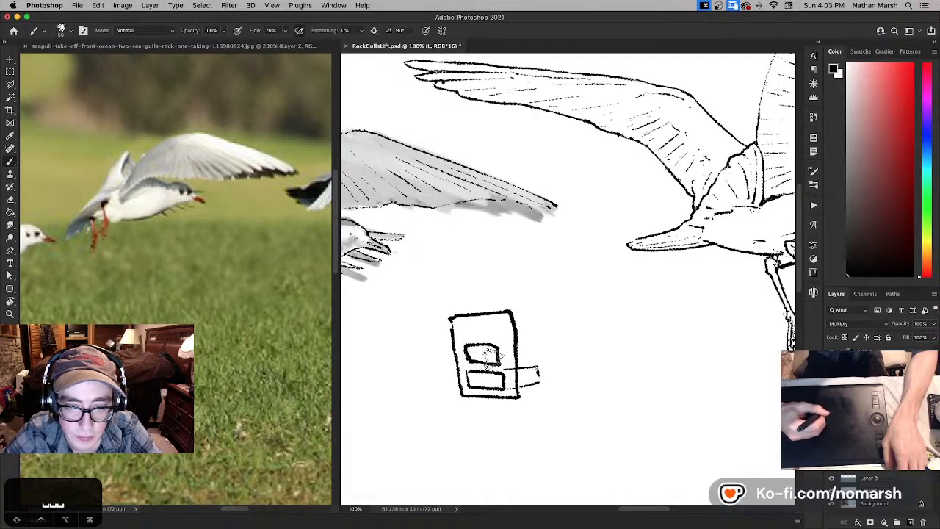
mouse_move(523, 344)
mouse_down()
mouse_move(474, 334)
mouse_move(493, 330)
mouse_move(486, 321)
mouse_move(460, 317)
mouse_move(470, 340)
mouse_up()
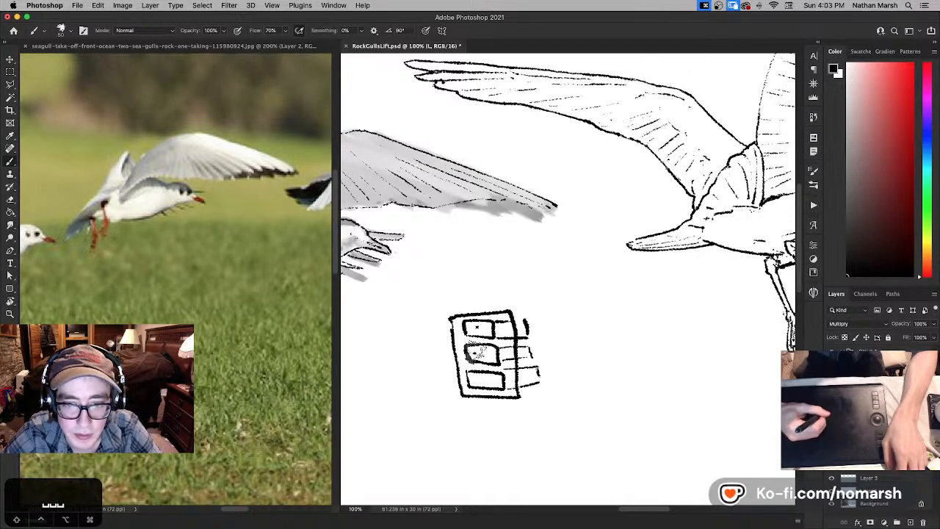
mouse_move(519, 372)
mouse_down()
mouse_move(528, 371)
mouse_move(529, 382)
mouse_move(508, 385)
mouse_up()
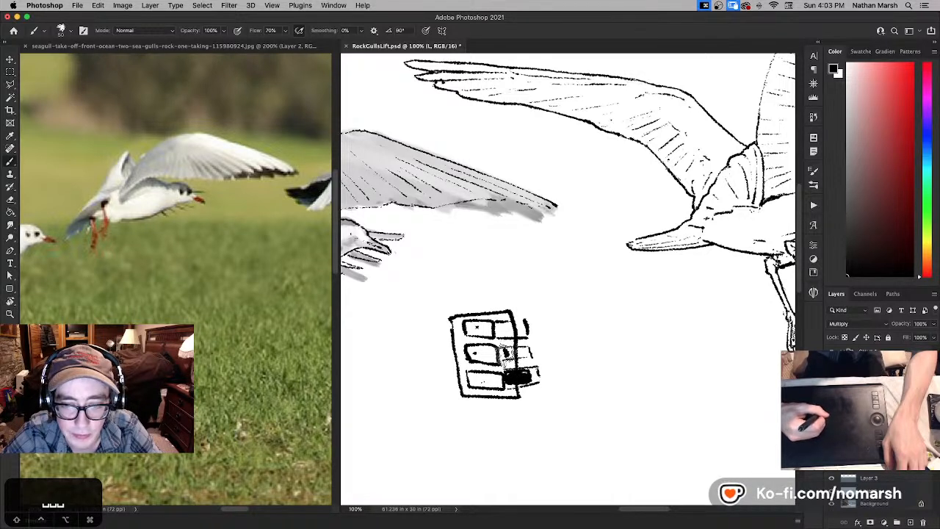
mouse_move(507, 353)
mouse_down()
mouse_move(523, 357)
mouse_move(516, 323)
mouse_up()
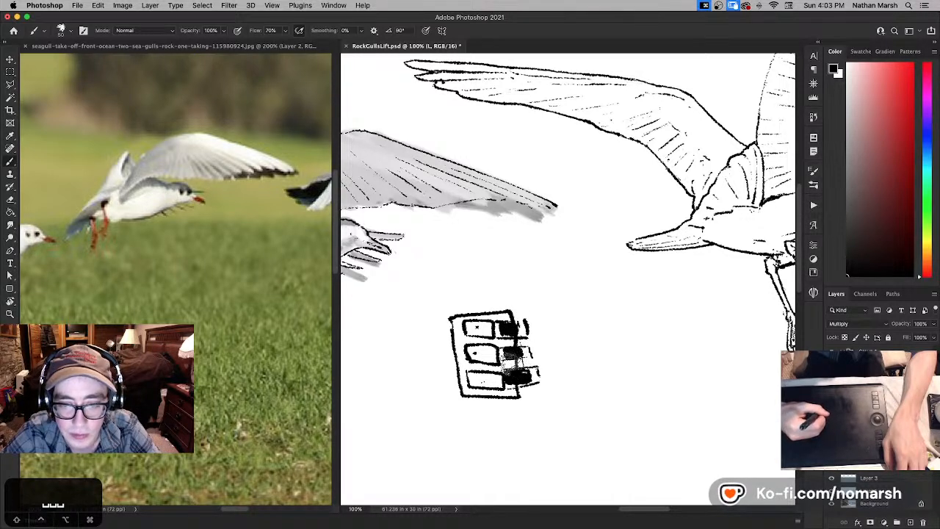
drag(514, 364, 535, 360)
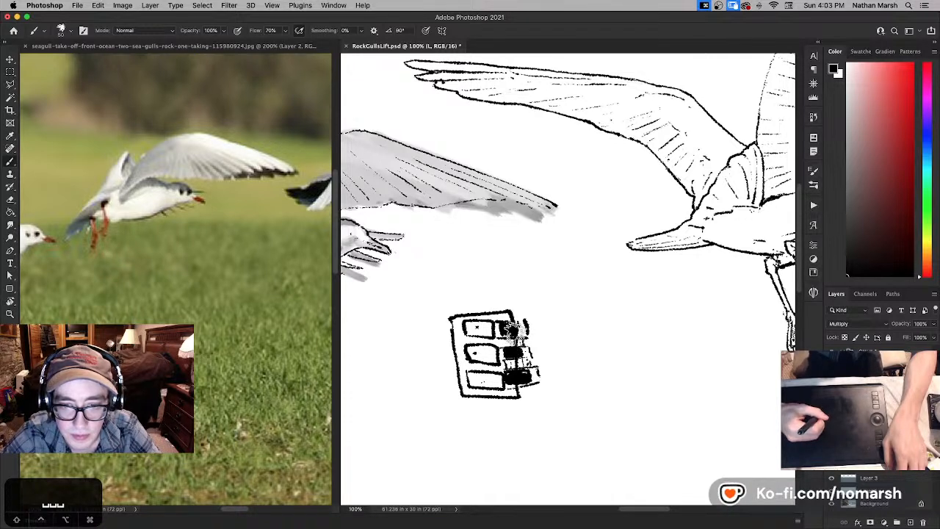
mouse_move(427, 297)
mouse_down()
mouse_move(471, 295)
mouse_move(464, 277)
mouse_move(411, 279)
mouse_move(415, 294)
mouse_move(517, 305)
mouse_move(464, 315)
mouse_up()
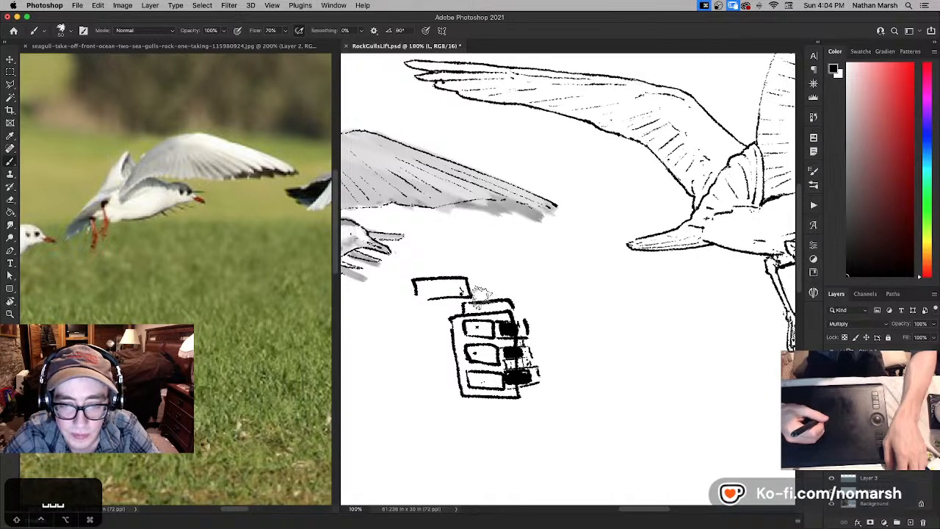
- Erase the whole box diagram from the blank area below the gulls
key(e)
mouse_move(410, 288)
mouse_down()
mouse_move(463, 297)
mouse_move(441, 279)
mouse_up()
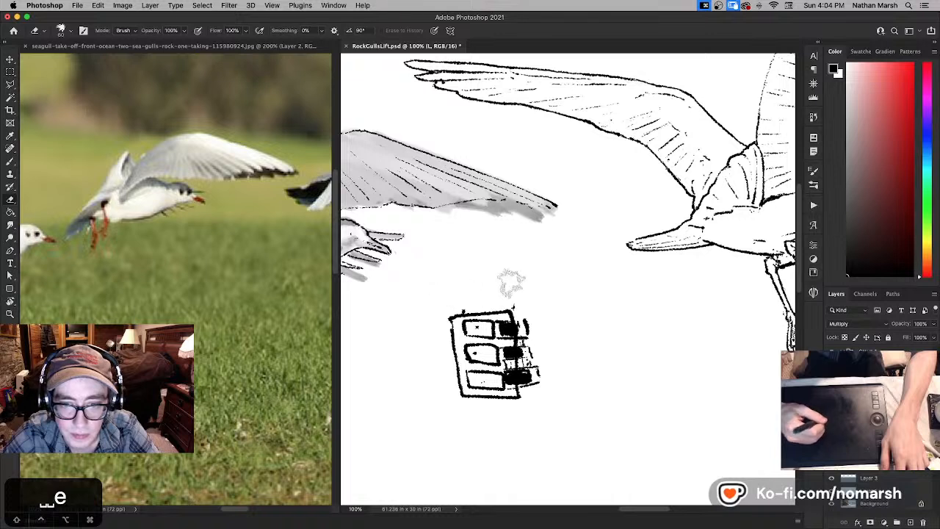
mouse_move(512, 281)
mouse_down()
mouse_move(473, 293)
mouse_move(442, 319)
mouse_move(477, 334)
mouse_move(475, 345)
mouse_move(451, 353)
mouse_move(509, 399)
mouse_move(470, 402)
mouse_up()
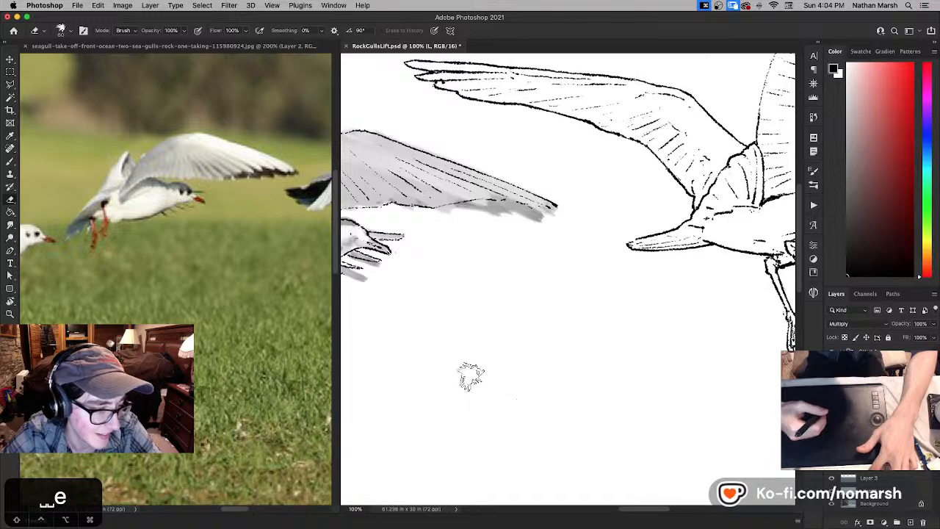
- Refine the second gull's eye with small black and white brush touches, undoing the last one
key(b)
key(space)
mouse_move(463, 317)
mouse_down()
mouse_move(587, 340)
mouse_move(585, 348)
mouse_up()
drag(476, 292, 490, 299)
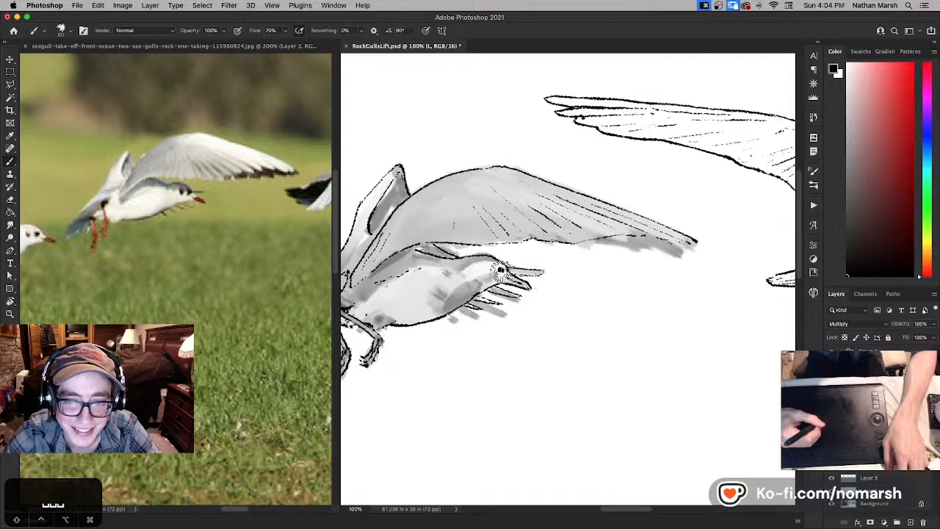
key(x)
key(x)
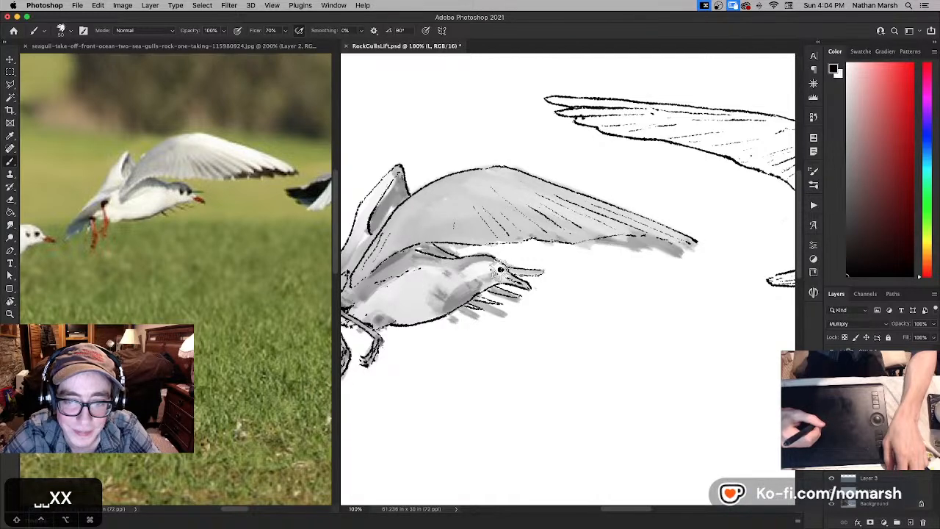
key(super+z)
- Try to move only the second gull's line art up over the first gull's wing, and undo the move
key(space)
drag(605, 215, 486, 228)
key(r)
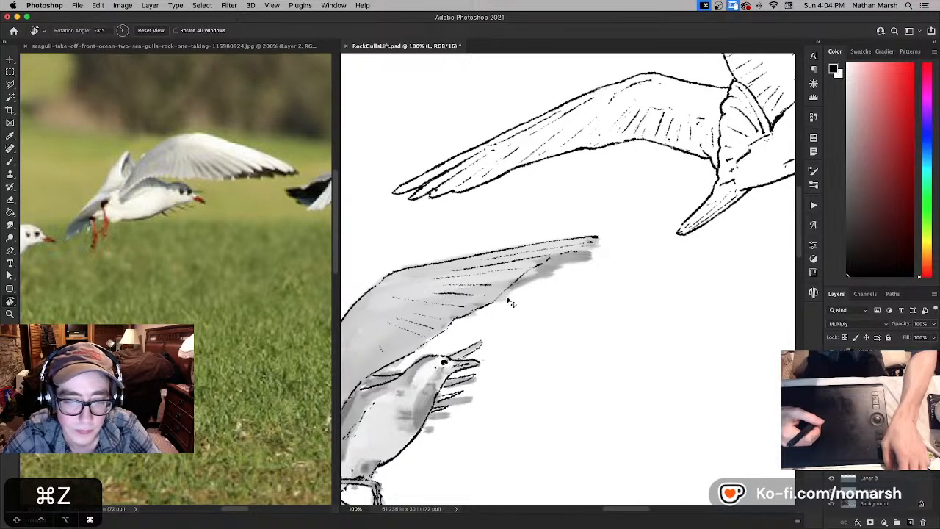
key(v)
drag(478, 291, 528, 145)
key(space)
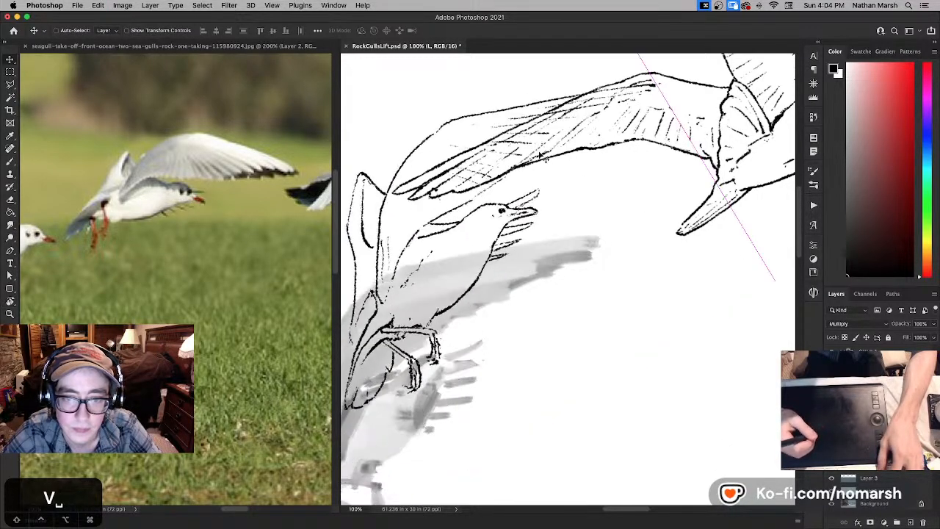
mouse_move(698, 187)
mouse_down()
mouse_move(569, 386)
mouse_move(574, 366)
mouse_up()
key(super+z)
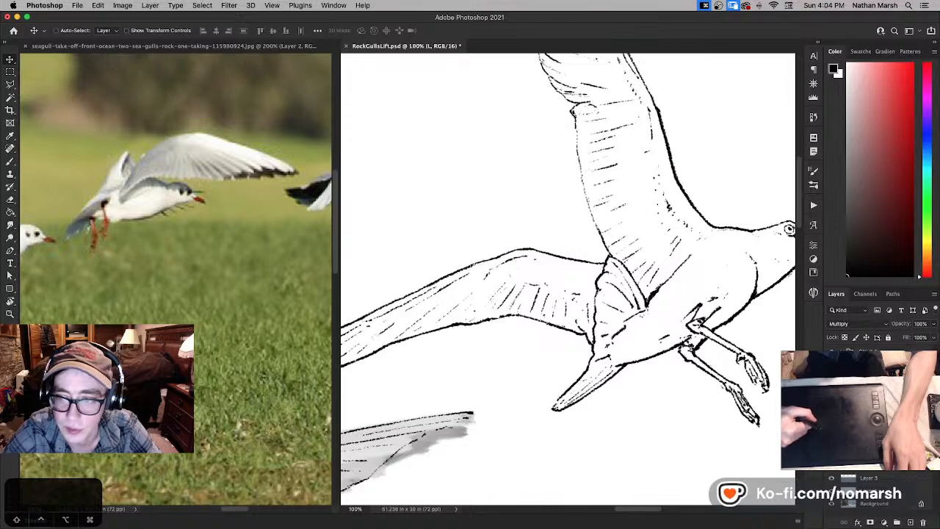
- Move Group 1, the second gull's line art and grey sketch together, to the blank area above the first gull's head
click(872, 351)
drag(629, 389, 671, 202)
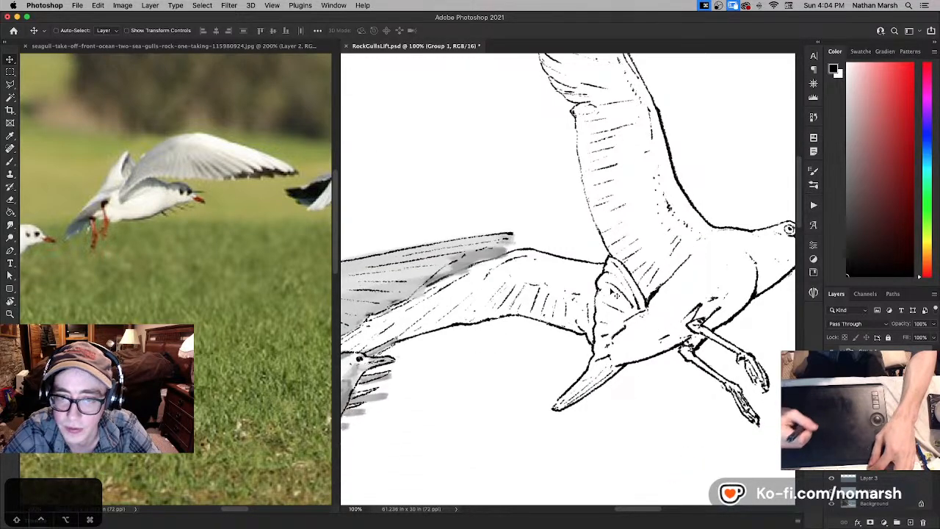
key(space)
mouse_move(578, 327)
mouse_down()
mouse_move(410, 356)
mouse_move(635, 172)
mouse_move(409, 304)
mouse_move(583, 204)
mouse_move(590, 184)
mouse_up()
key(space)
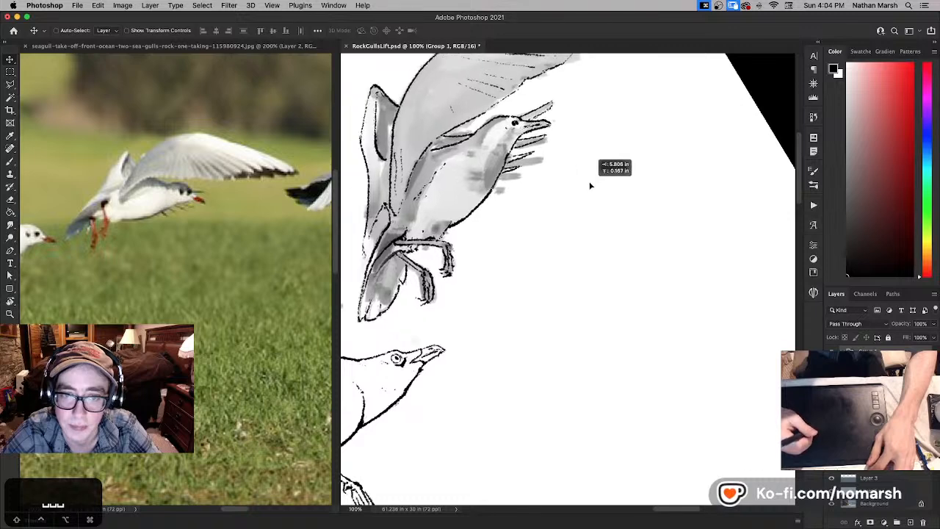
key(space)
mouse_move(561, 225)
mouse_down()
mouse_move(593, 255)
mouse_move(655, 281)
mouse_up()
drag(608, 260, 556, 265)
- Paint out the second gull's eye in white on the L line layer, undoing the trial black strokes near the beak
click(871, 376)
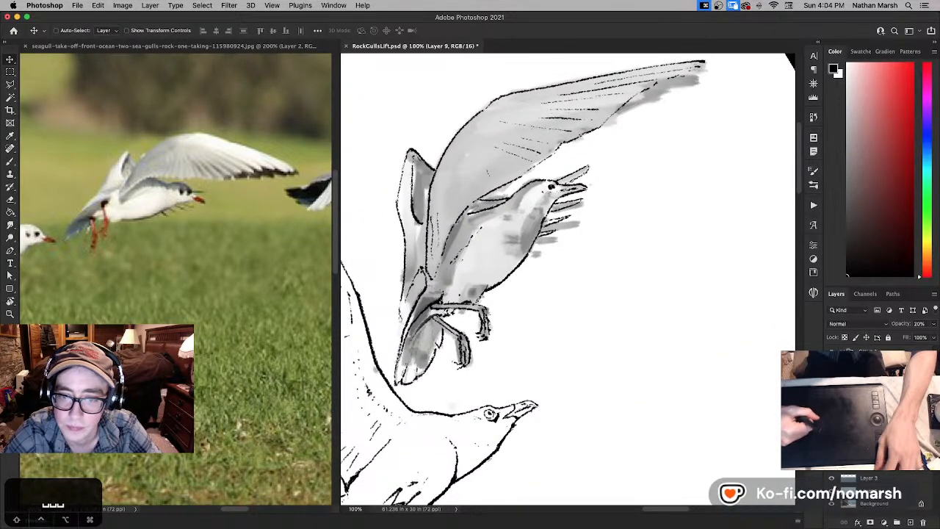
key(b)
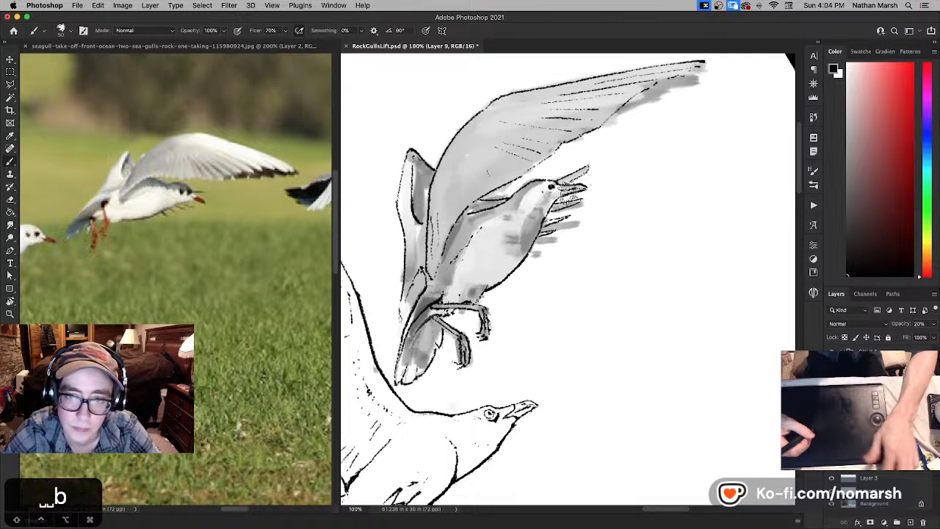
key(x)
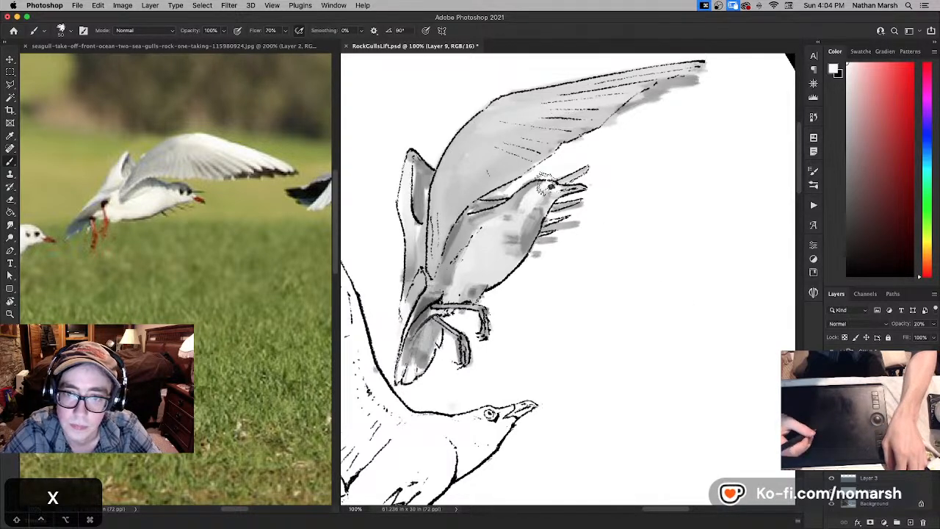
click(832, 365)
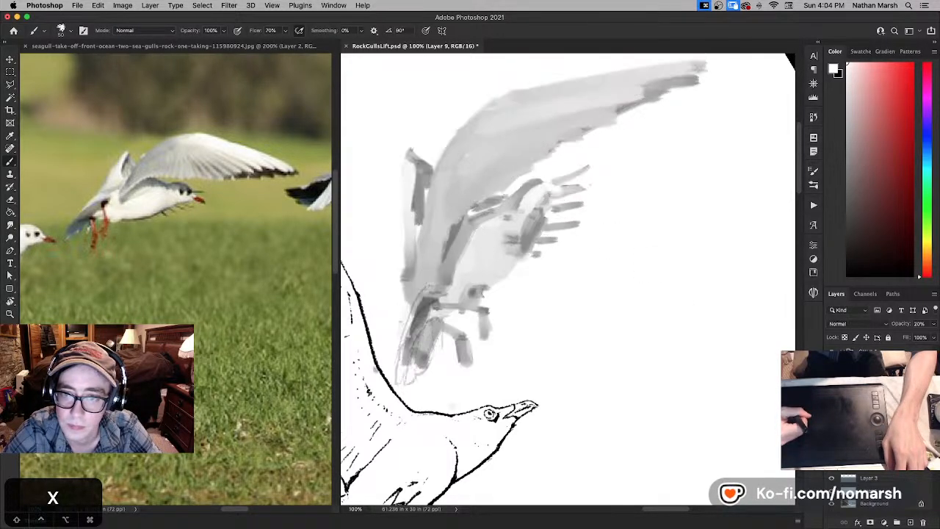
click(832, 364)
click(867, 364)
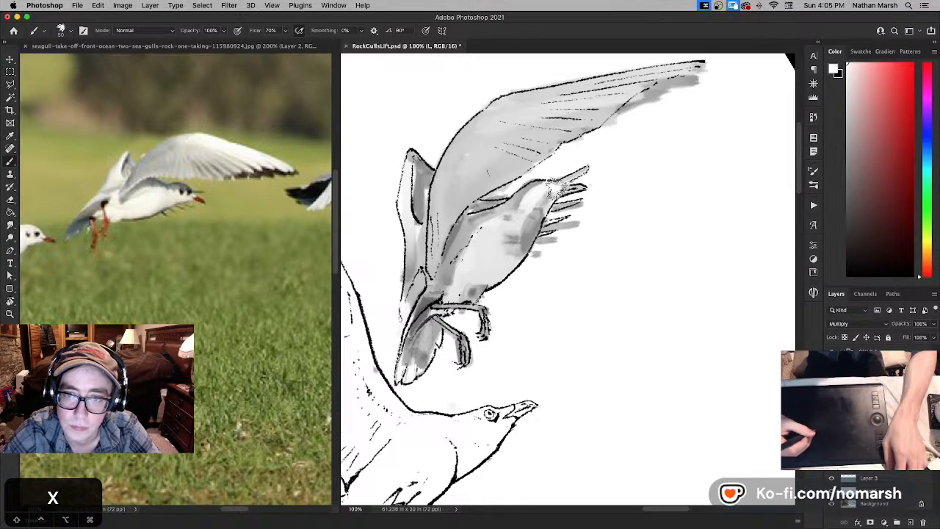
key(x)
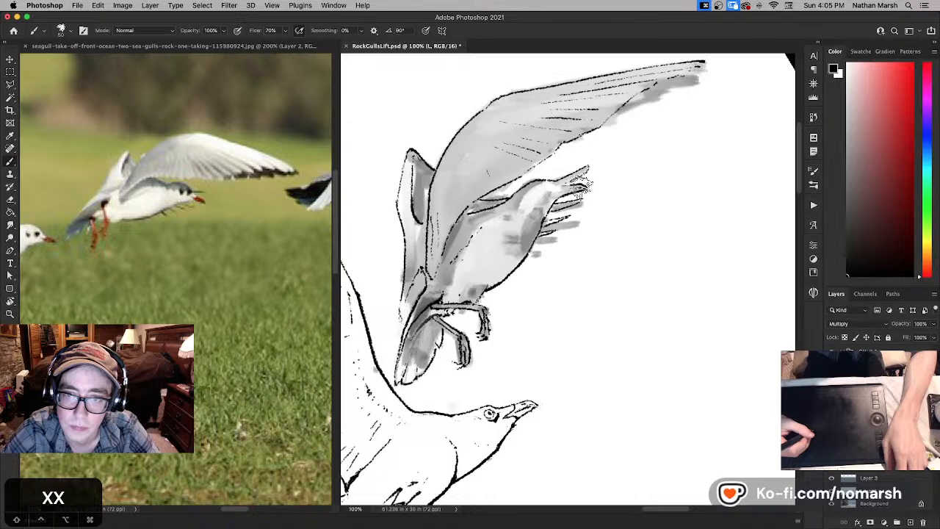
key(super+z)
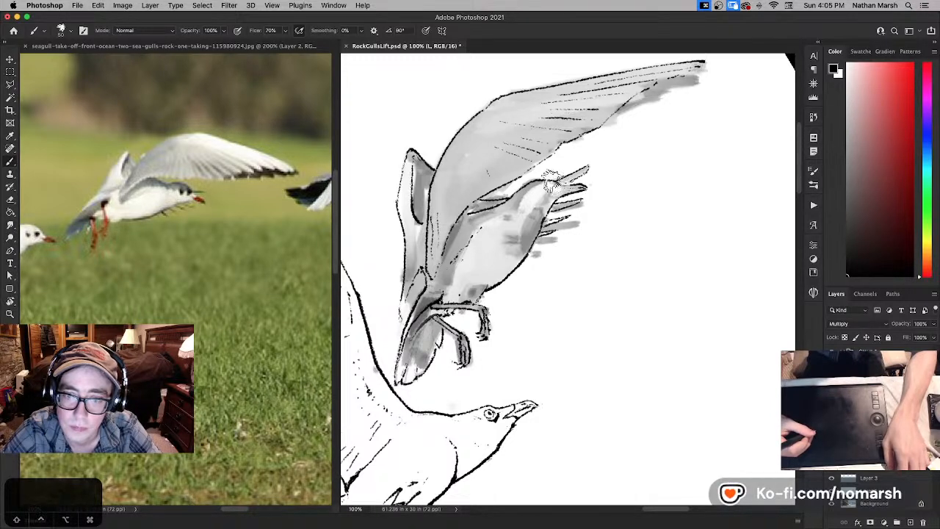
key(super+z)
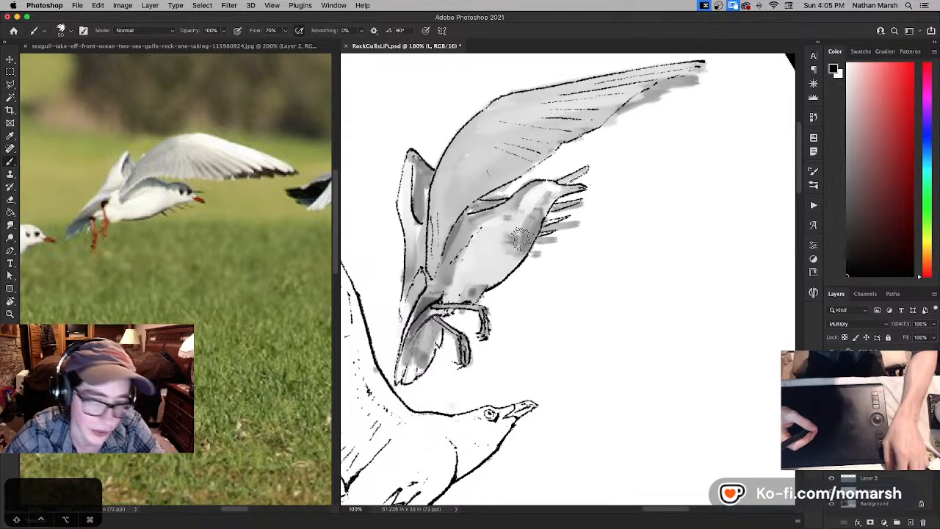
drag(545, 341, 598, 339)
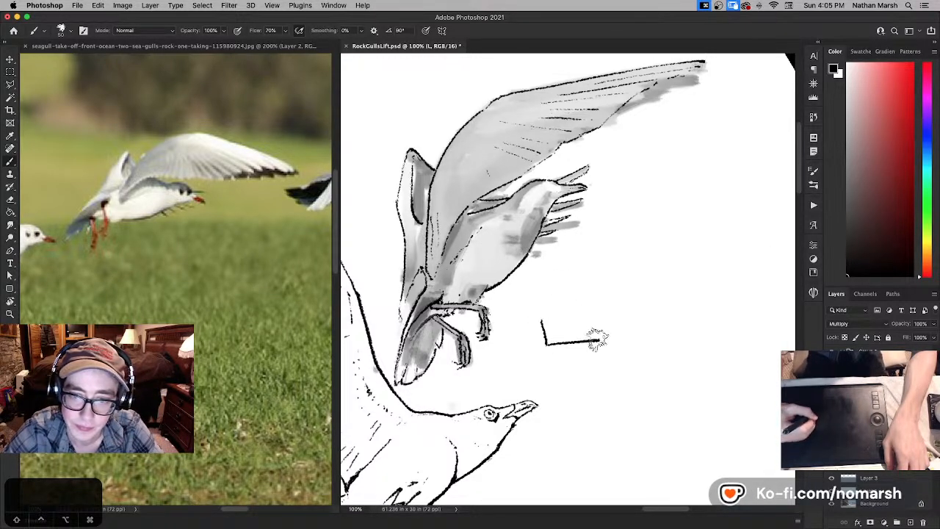
mouse_move(543, 311)
mouse_down()
mouse_move(601, 307)
mouse_move(602, 341)
mouse_up()
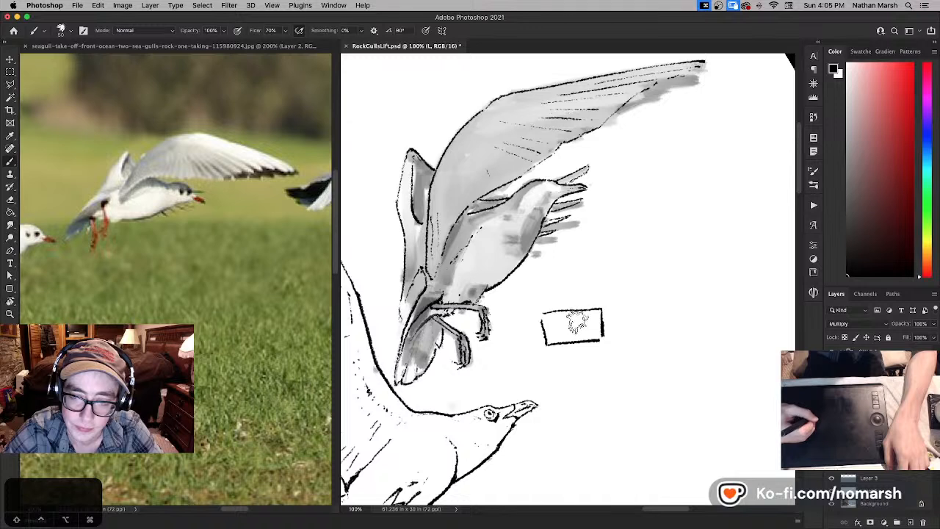
key(super+z)
key(super+z)
key(super+z)
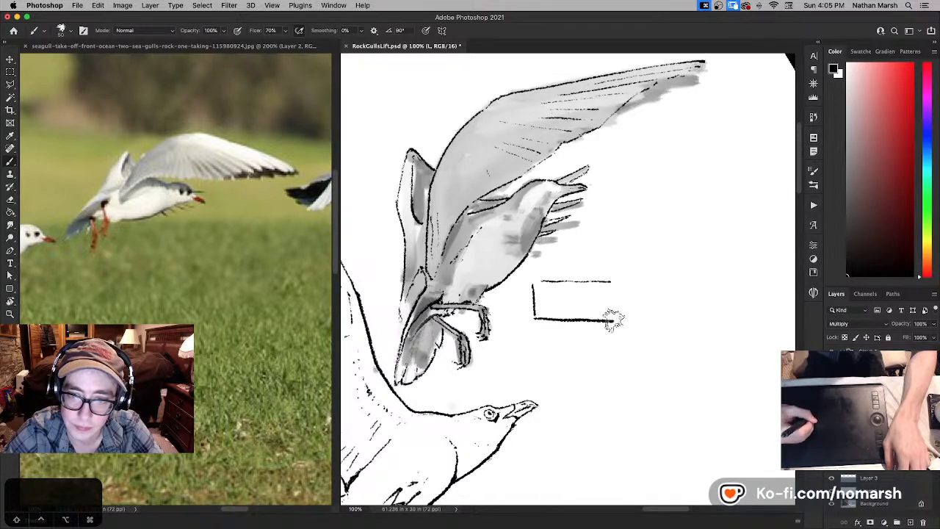
- Sketch a rectangle with a dot, a thick lower bar and two legs beside the second gull's feet, and erase it
drag(601, 322, 613, 365)
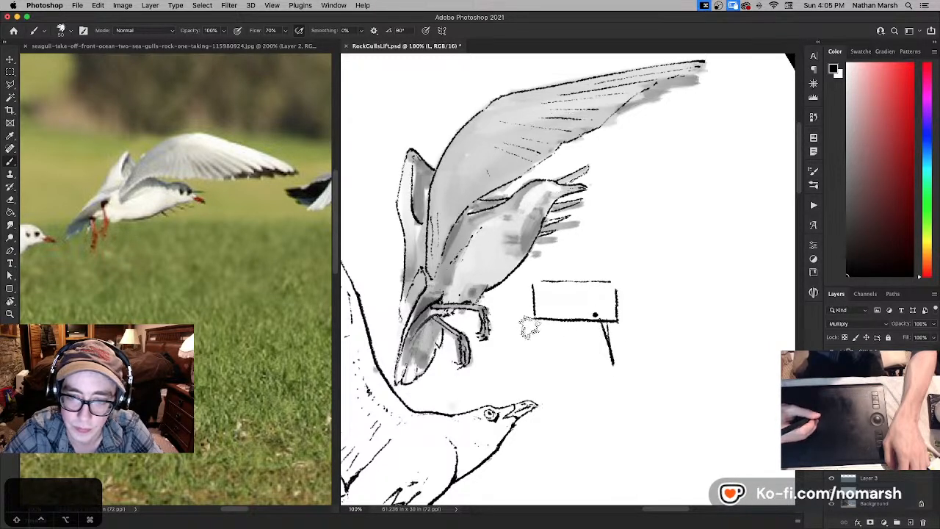
mouse_move(528, 323)
mouse_down()
mouse_move(618, 331)
mouse_move(529, 339)
mouse_up()
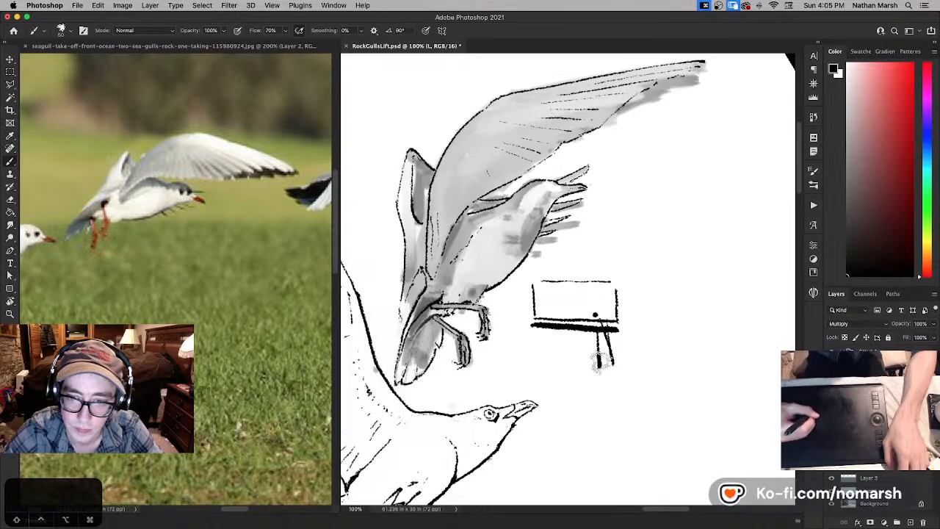
key(super+z)
key(e)
mouse_move(535, 274)
mouse_down()
mouse_move(532, 320)
mouse_move(588, 330)
mouse_move(617, 368)
mouse_move(613, 293)
mouse_move(543, 282)
mouse_move(621, 318)
mouse_up()
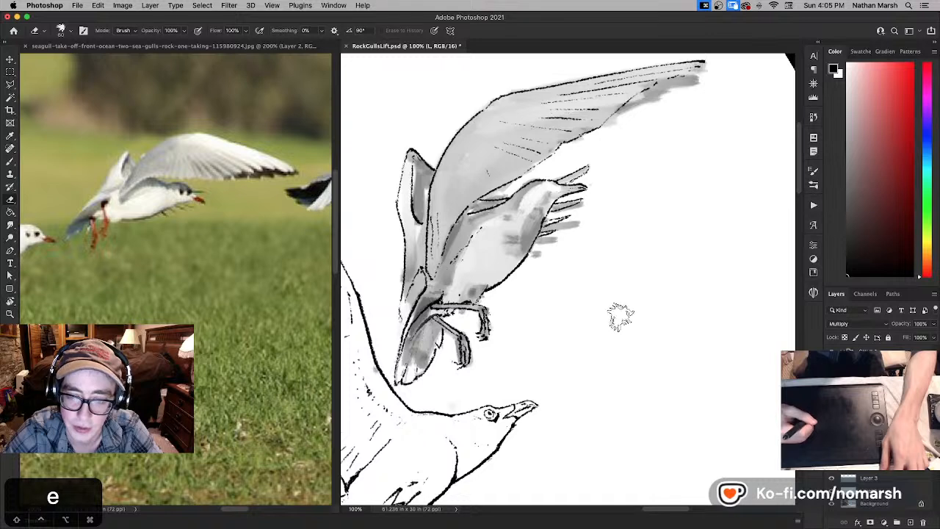
- Sketch two open-sided blocks with jagged ends facing a thick black vertical bar, beside the second gull's feet
key(b)
drag(553, 303, 636, 307)
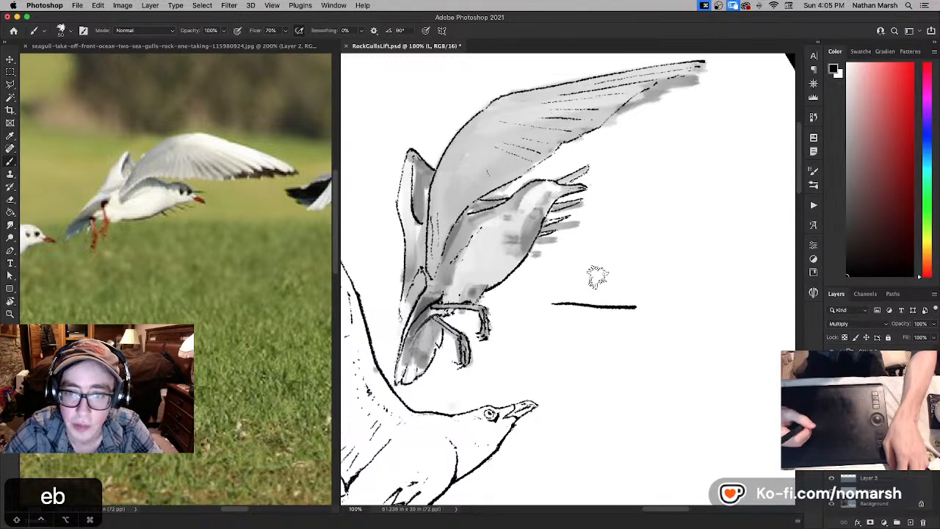
mouse_move(558, 258)
mouse_down()
mouse_move(647, 257)
mouse_move(649, 411)
mouse_up()
mouse_move(551, 325)
mouse_down()
mouse_move(639, 328)
mouse_move(639, 376)
mouse_up()
mouse_move(549, 370)
mouse_down()
mouse_move(636, 377)
mouse_move(638, 315)
mouse_up()
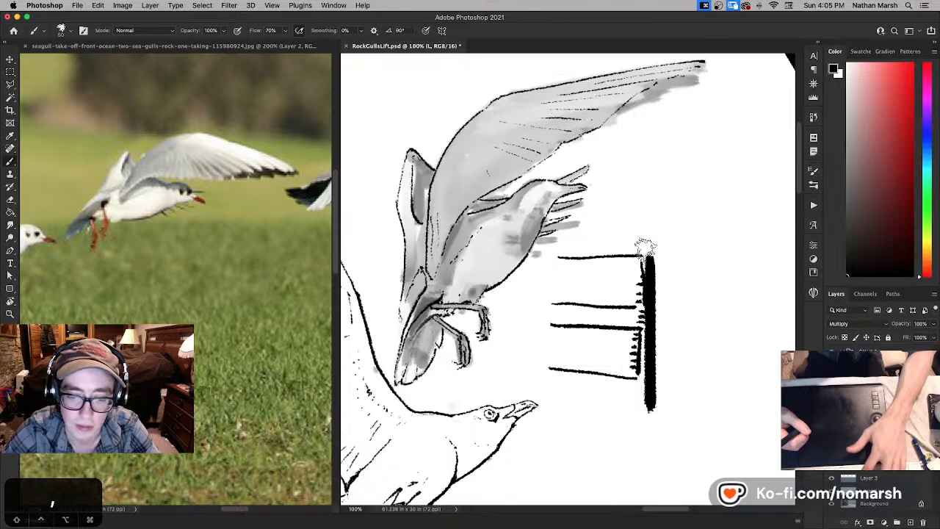
- Lasso the upper jagged block of the diagram and move it against the thick black bar, overlapping its teeth
key(m)
mouse_move(643, 250)
mouse_down()
mouse_move(607, 309)
mouse_move(573, 318)
mouse_up()
drag(589, 251, 649, 258)
key(l)
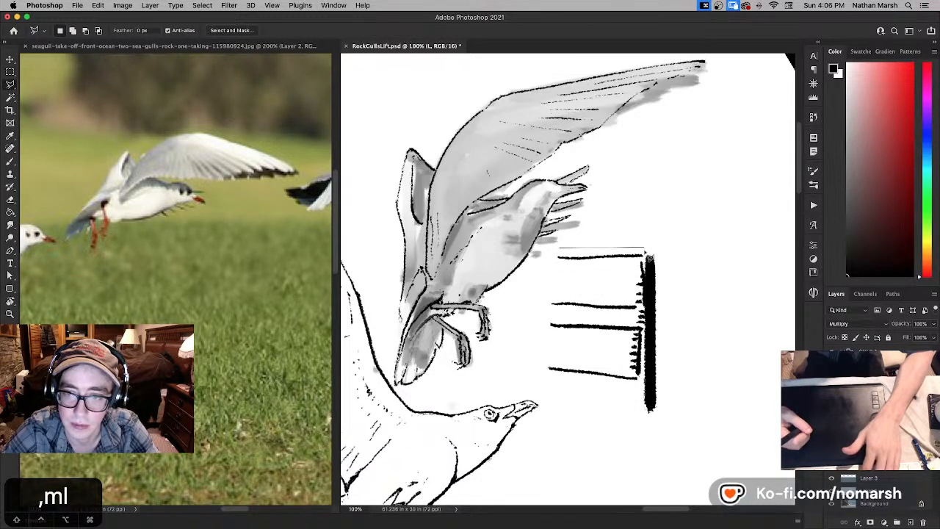
drag(574, 319, 518, 313)
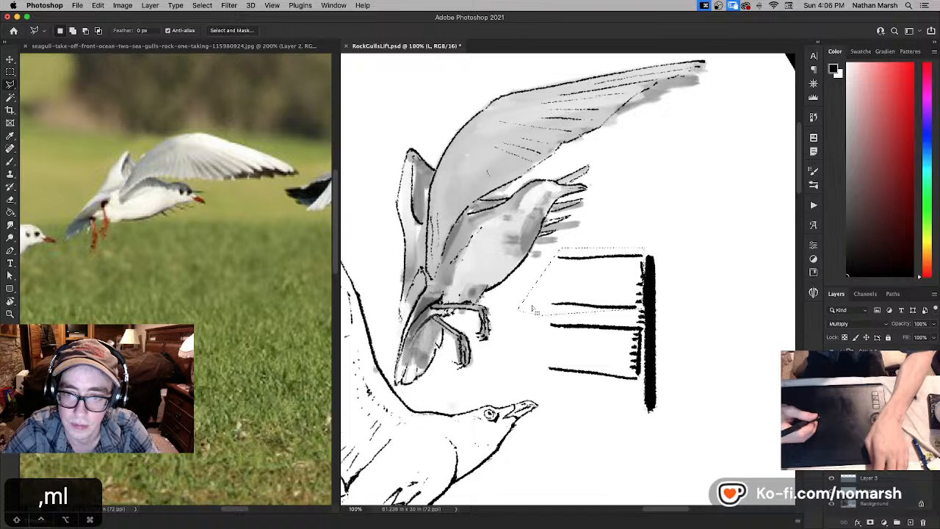
key(v)
mouse_move(628, 288)
mouse_down()
mouse_move(566, 286)
mouse_move(636, 285)
mouse_move(500, 277)
mouse_move(619, 286)
mouse_up()
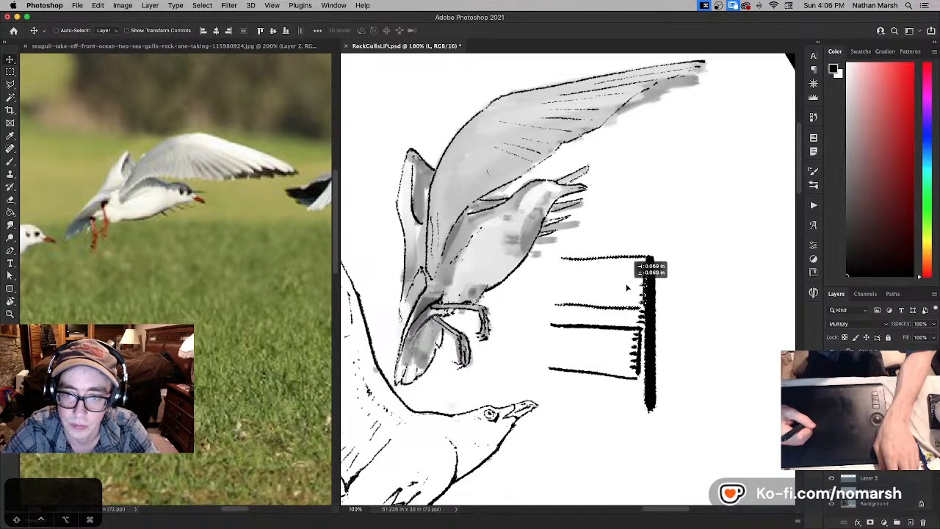
key(n)
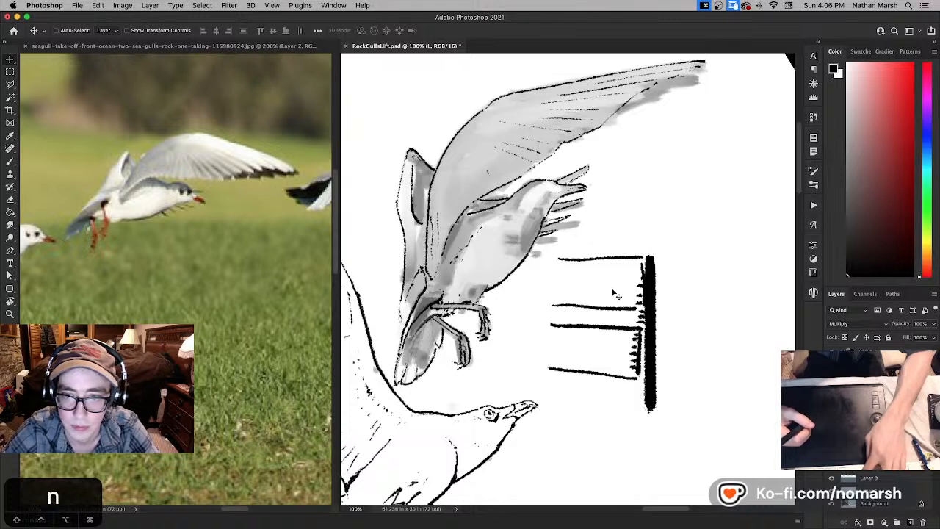
- Brush a connecting line through both blocks with a black dot at its upper end, and erase the blocks' outer line ends
key(b)
mouse_move(632, 259)
mouse_down()
mouse_move(615, 374)
mouse_move(562, 301)
mouse_move(529, 292)
mouse_up()
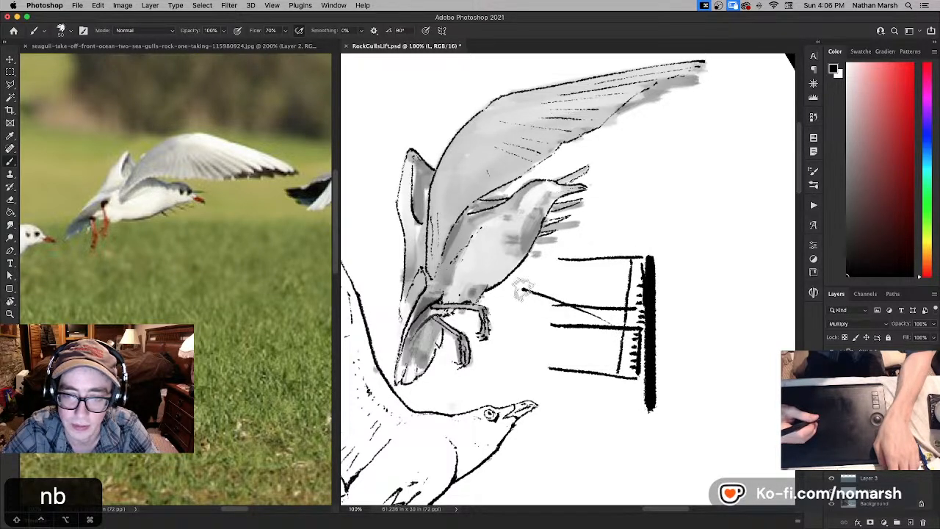
key(super+z)
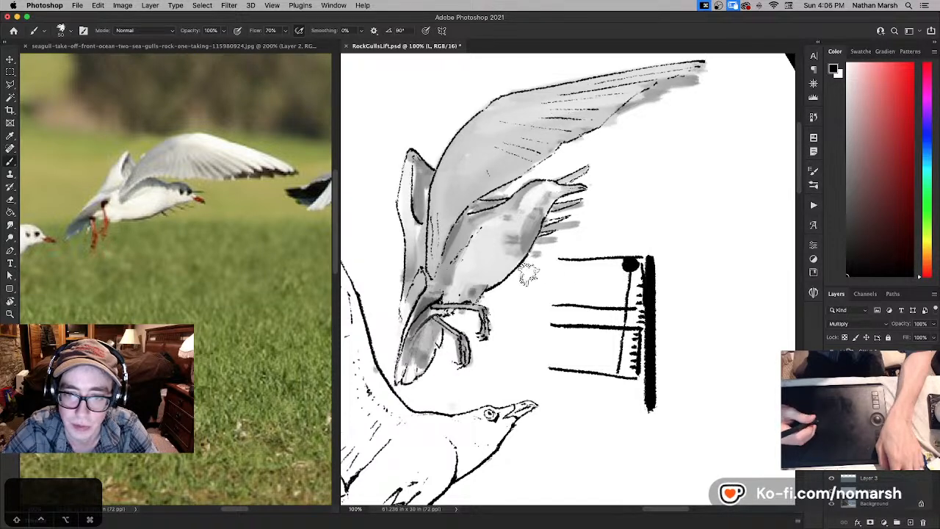
key(e)
drag(591, 258, 566, 257)
drag(541, 336, 558, 352)
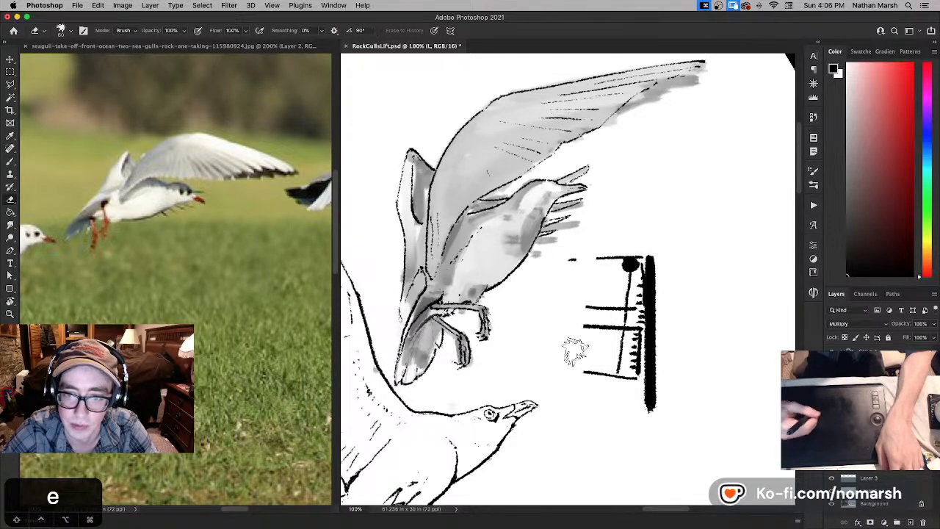
key(e)
- Lasso the whole block-and-bar diagram beside the second gull, delete it and clear the selection
key(m)
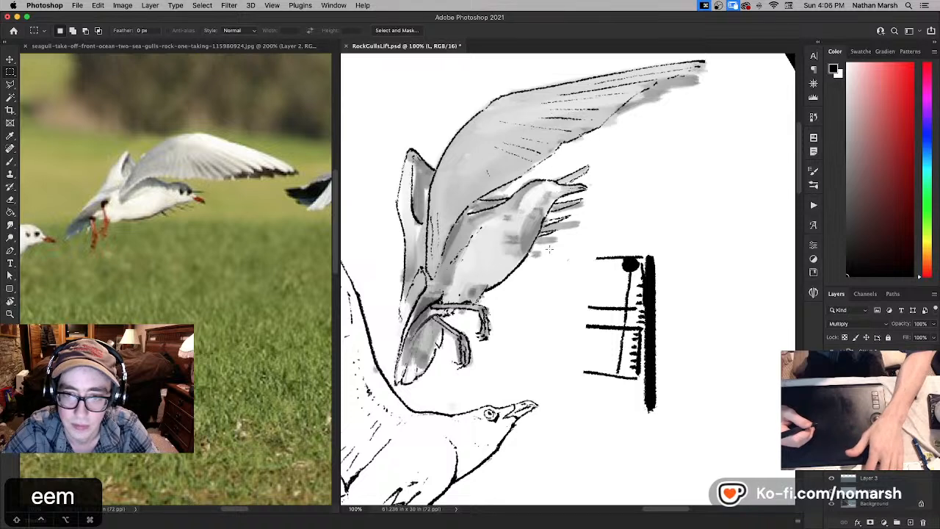
key(e)
key(l)
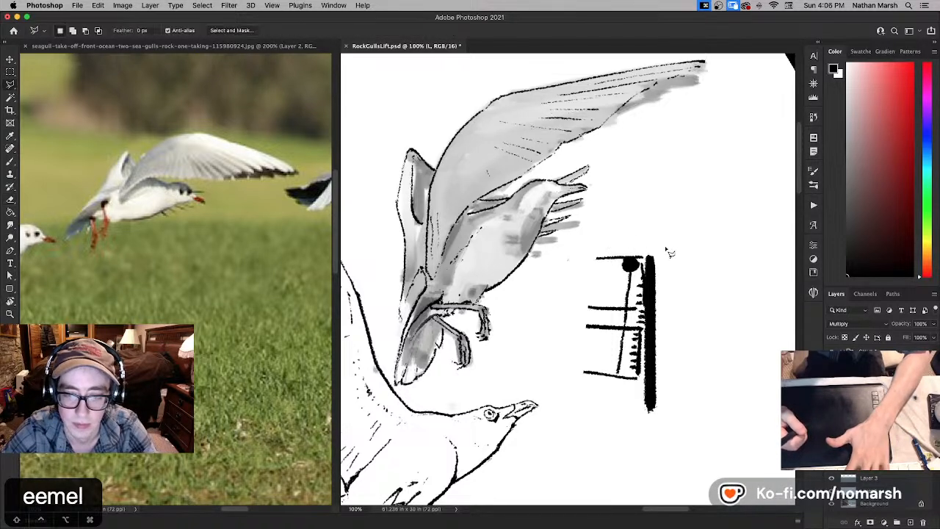
drag(675, 237, 591, 239)
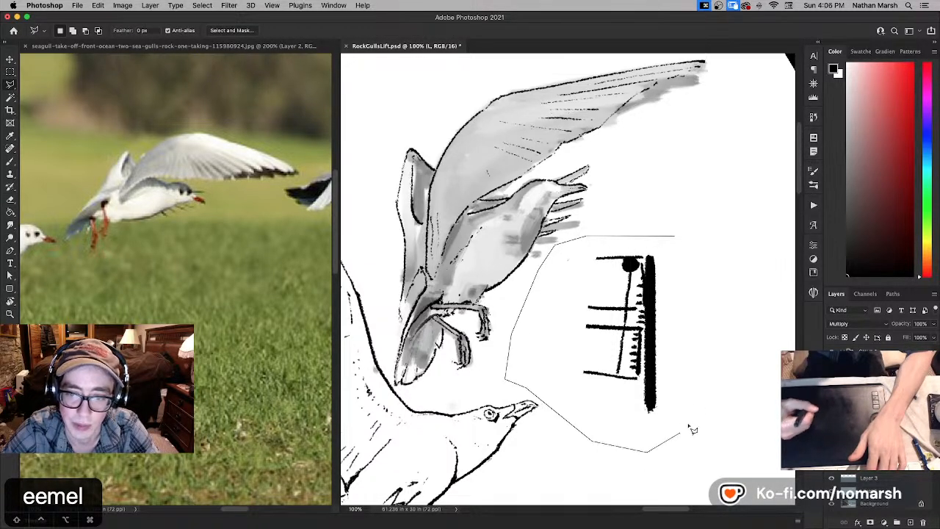
mouse_move(690, 430)
mouse_down()
mouse_move(715, 326)
mouse_move(709, 247)
mouse_up()
key(BackSpace)
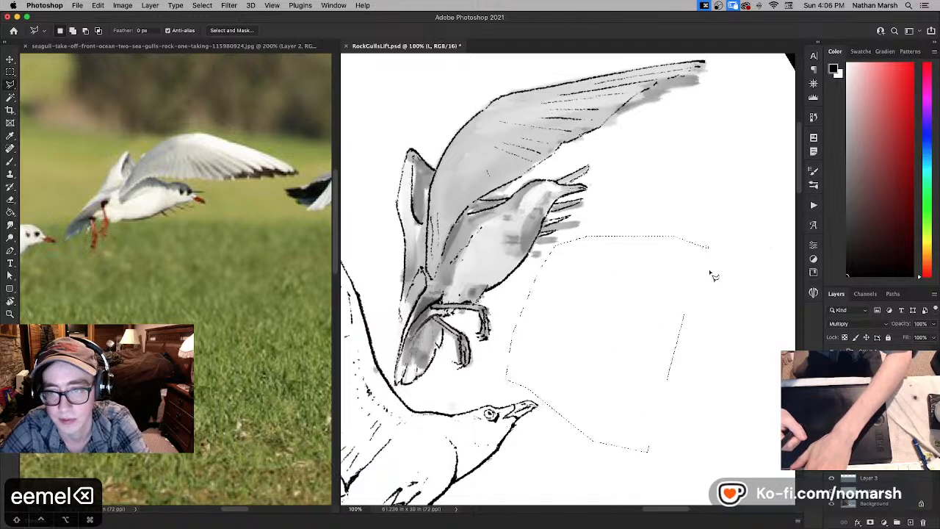
key(super+d)
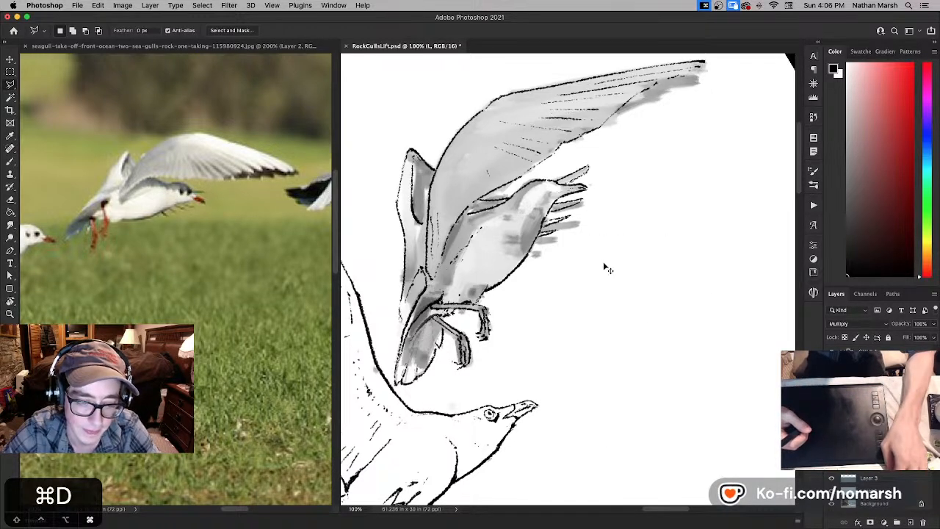
- Paint a small black eye with a white highlight on the second gull's head, undoing the trial stroke
key(b)
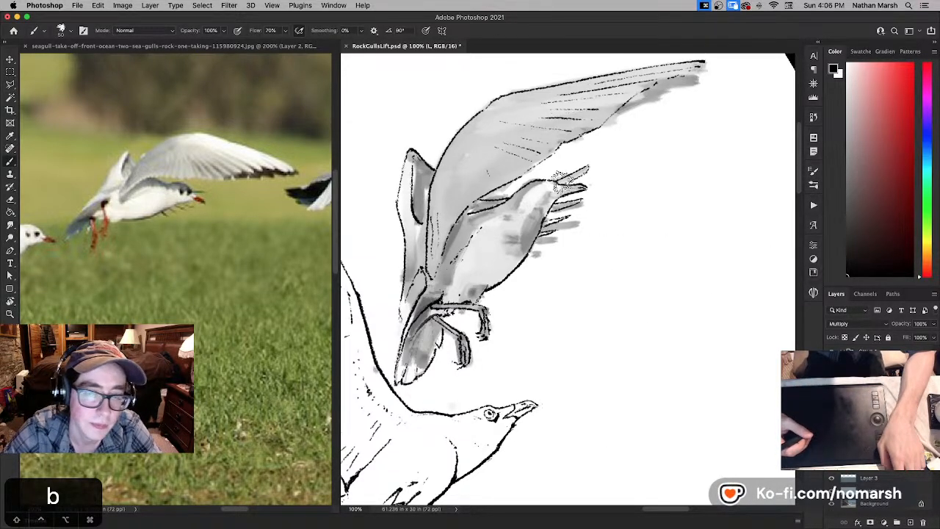
key(super+z)
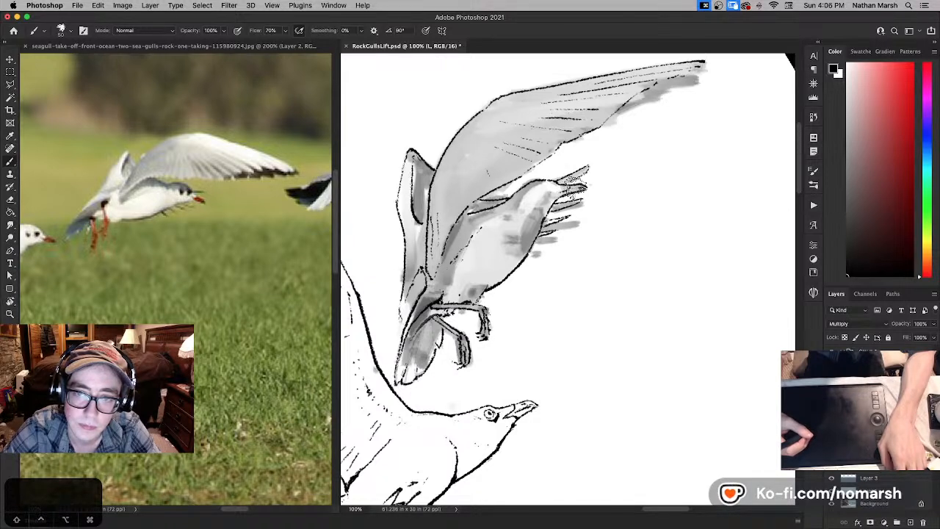
key(x)
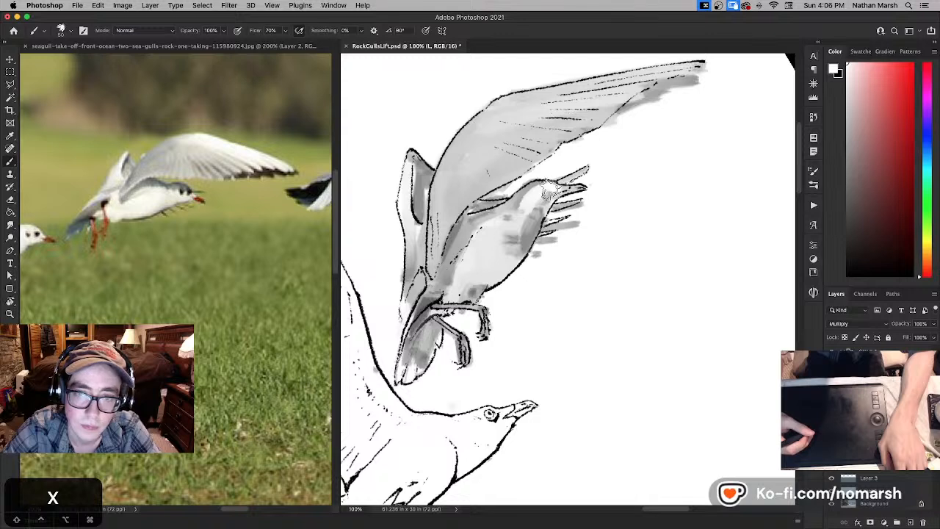
key(x)
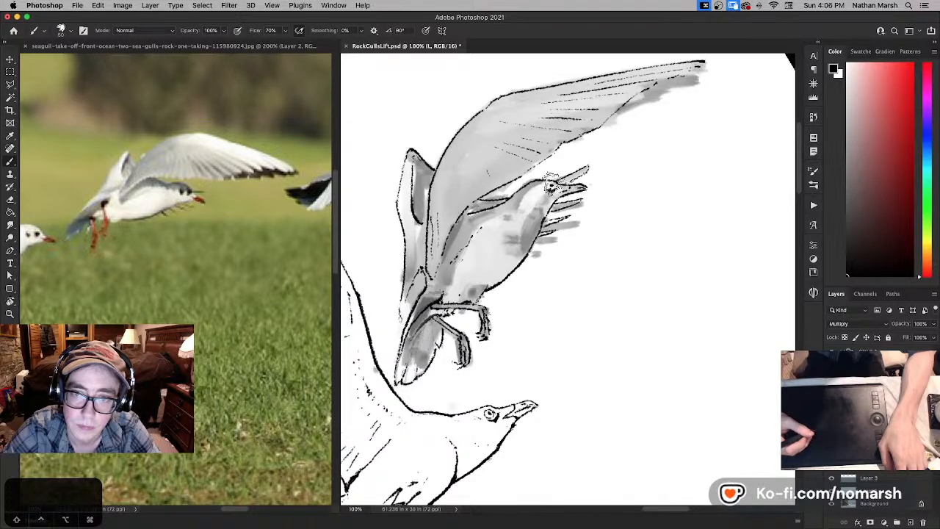
- Try to shift the second gull's line art layer
key(v)
drag(592, 245, 572, 253)
key(super+z)
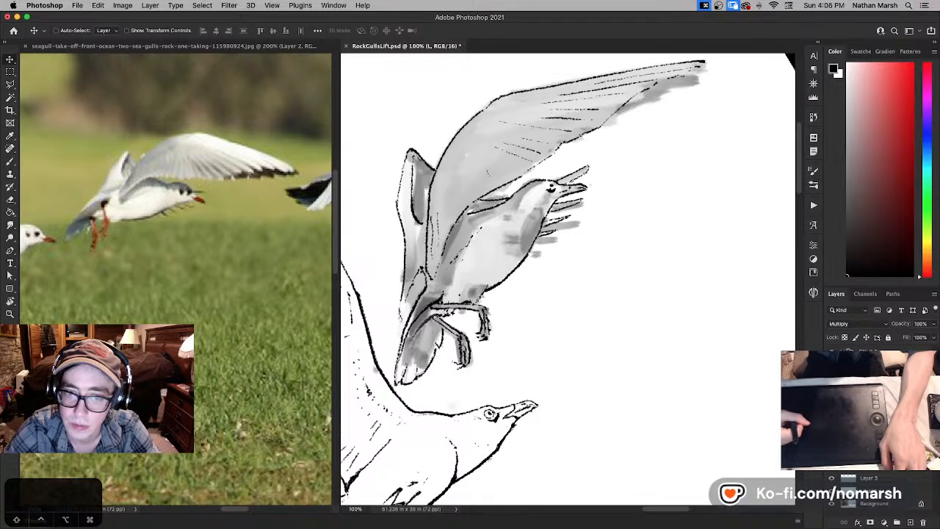
- Delete the spare layer and hide the second gull's grey sketch on Layer 8
key(BackSpace)
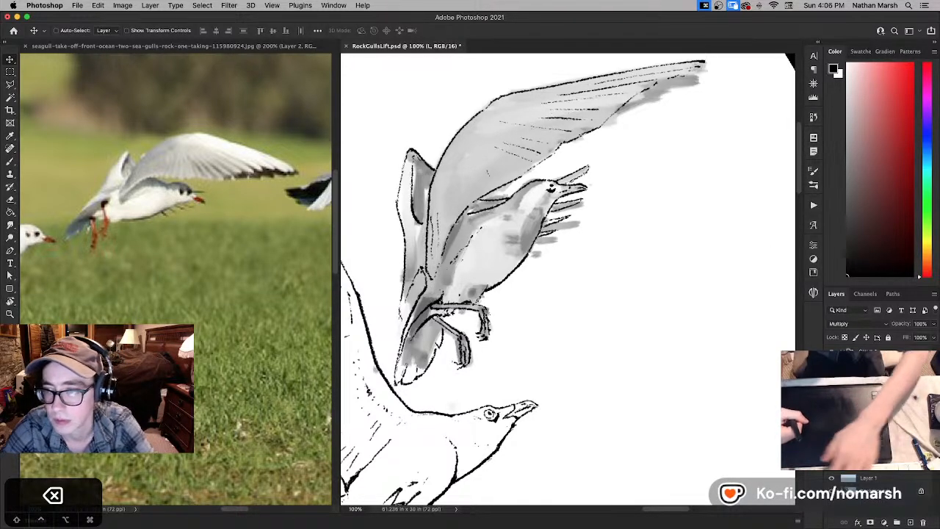
click(832, 372)
click(832, 372)
click(869, 371)
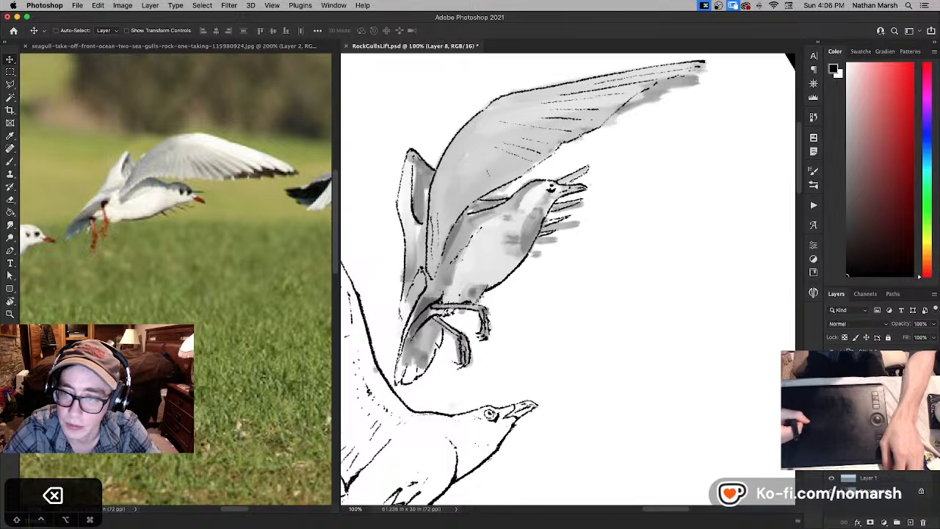
click(832, 372)
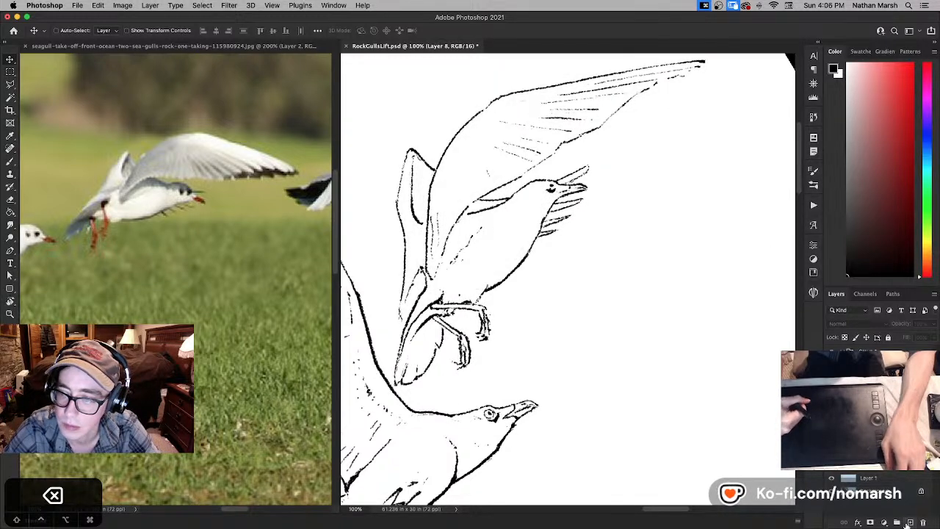
- Add a new layer named W and choose a bright violet-pink foreground color
click(910, 522)
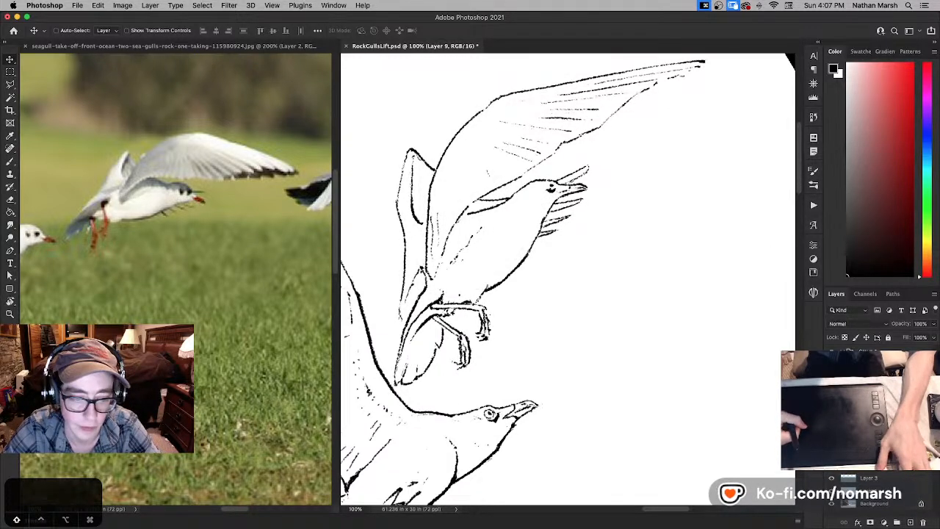
key(shift+w)
click(927, 101)
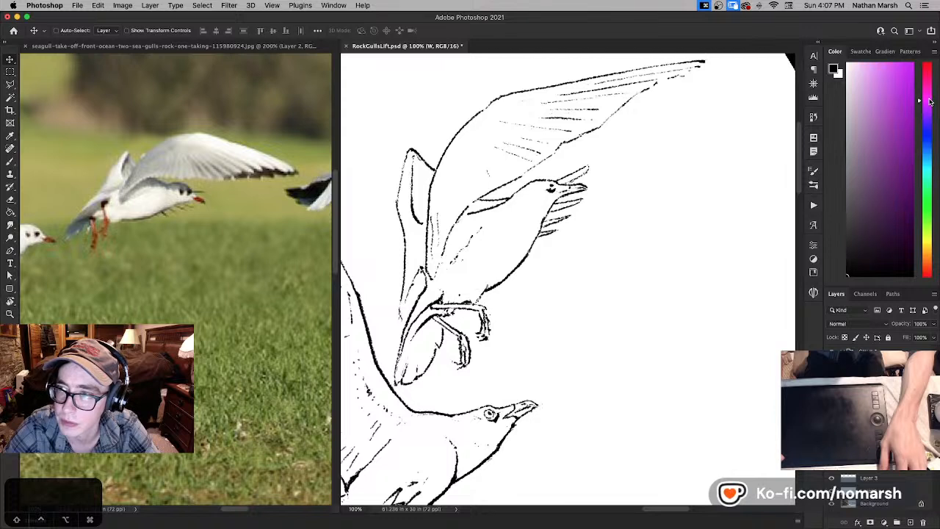
click(886, 70)
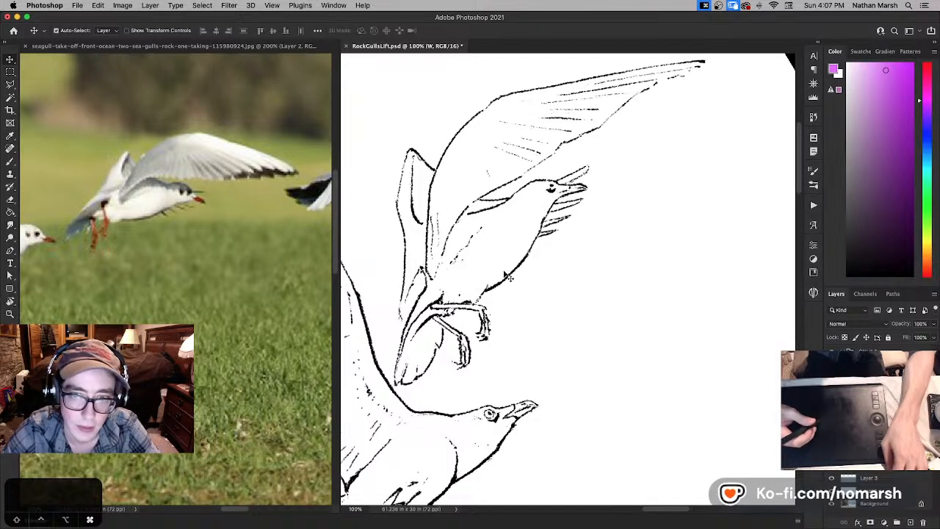
- Show the grey sketch again and touch up the second gull's ink lines in default black on the L layer
click(871, 371)
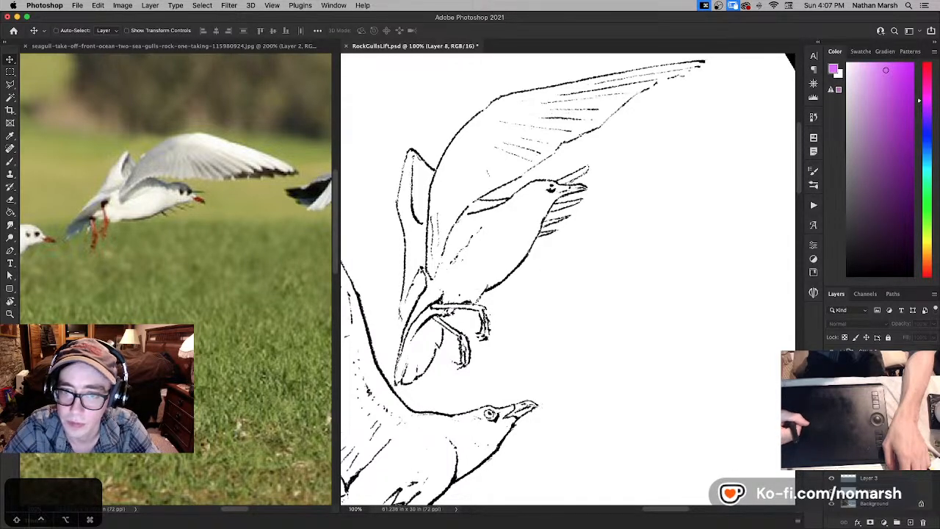
click(832, 387)
click(871, 387)
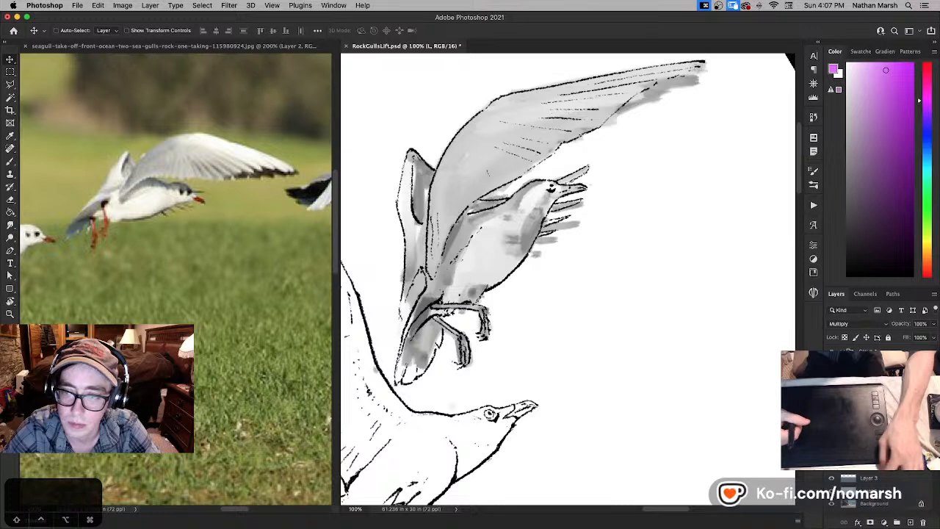
key(b)
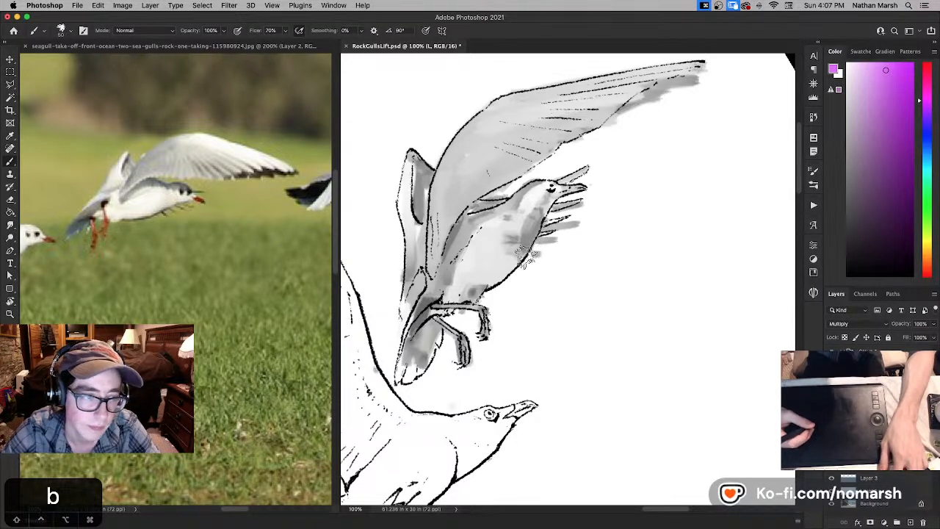
key(d)
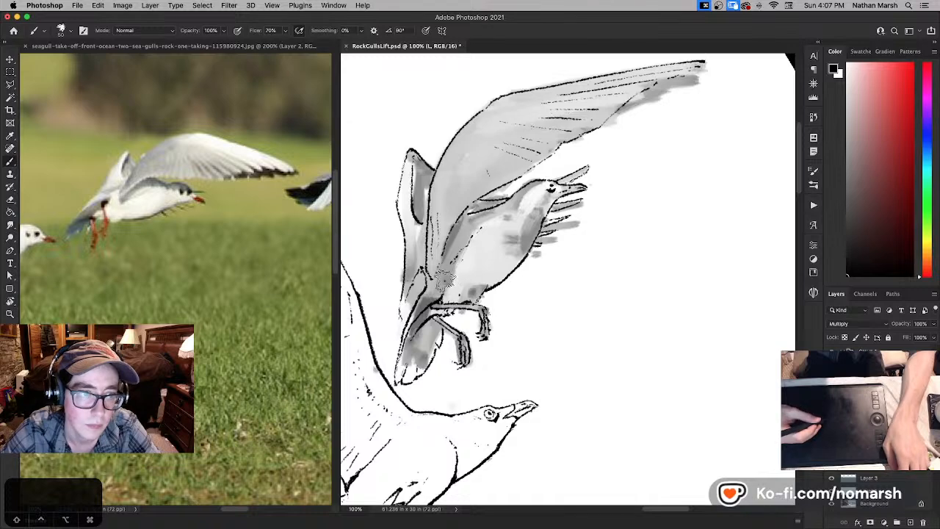
- Try to nudge the second gull's line art downward on its own with the whole canvas in view
key(r)
mouse_move(650, 242)
mouse_down()
mouse_move(659, 264)
mouse_move(644, 289)
mouse_up()
key(super+0)
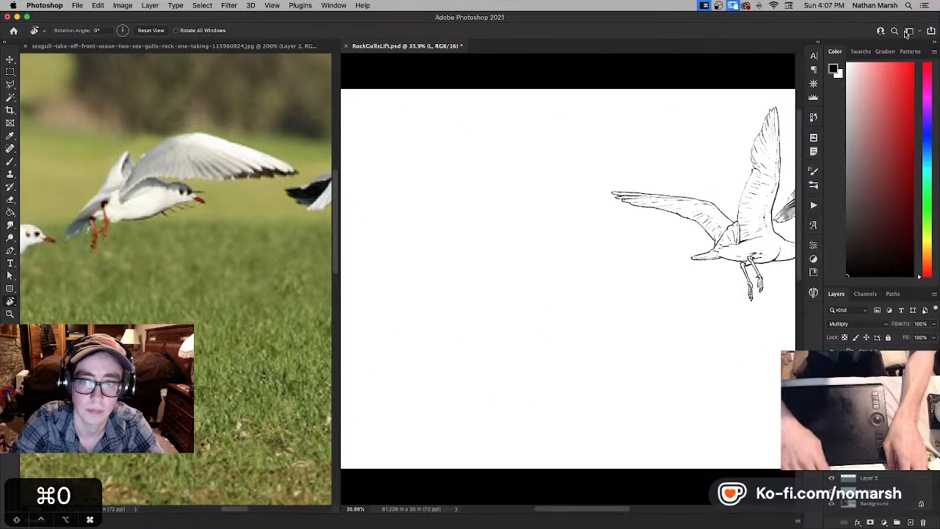
key(v)
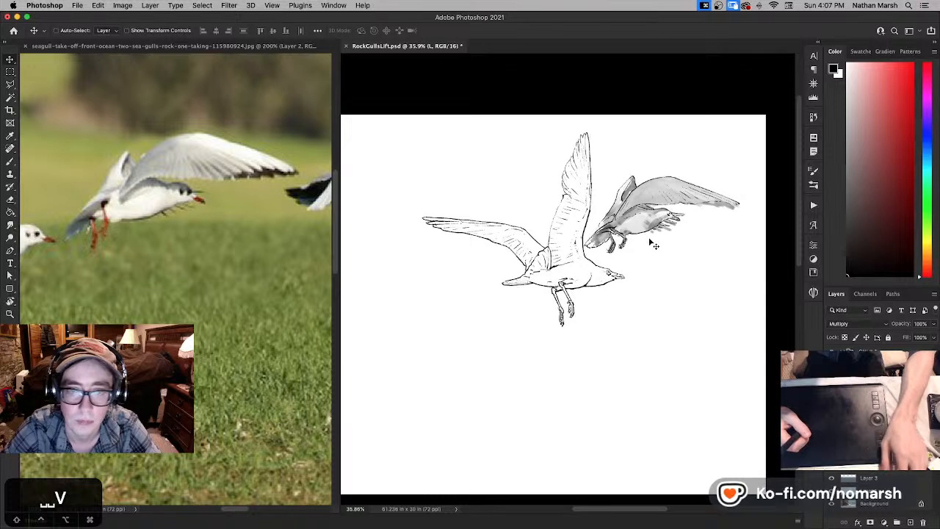
mouse_move(652, 237)
mouse_down()
mouse_move(647, 224)
mouse_move(655, 246)
mouse_up()
key(super+z)
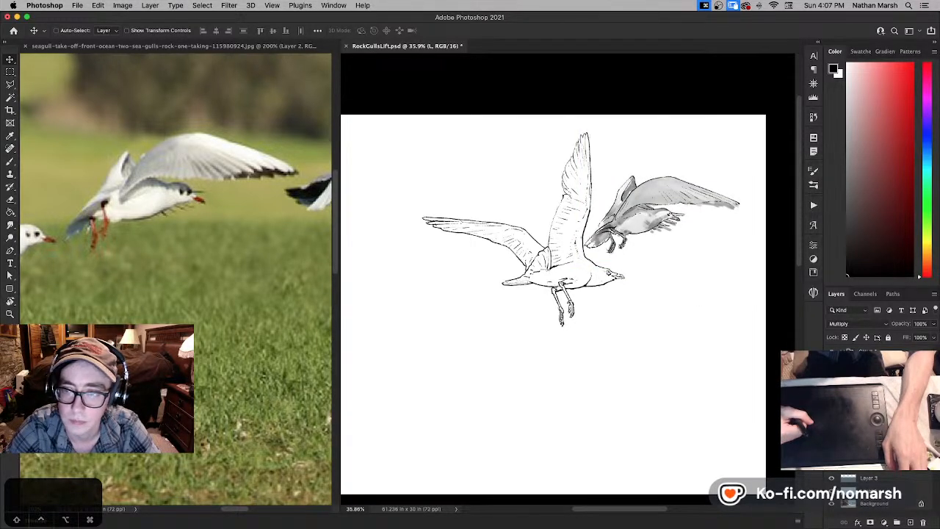
- Hide the grey sketch and move Group 1 upward so the second gull's tail meets the first gull's raised wing
click(832, 388)
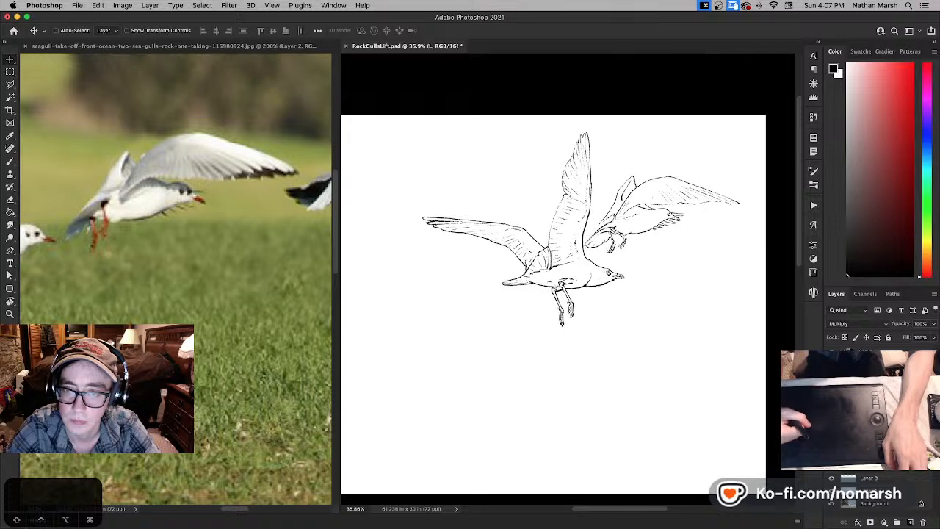
click(875, 355)
key(v)
drag(688, 271, 671, 243)
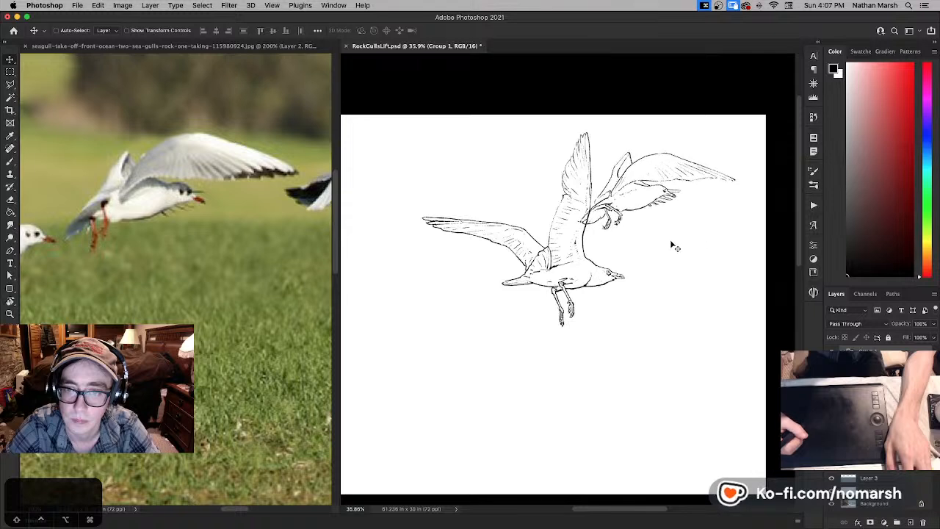
- Add a layer mask to Group 1 for brush masking and preview the whole composition in full screen
click(870, 523)
key(b)
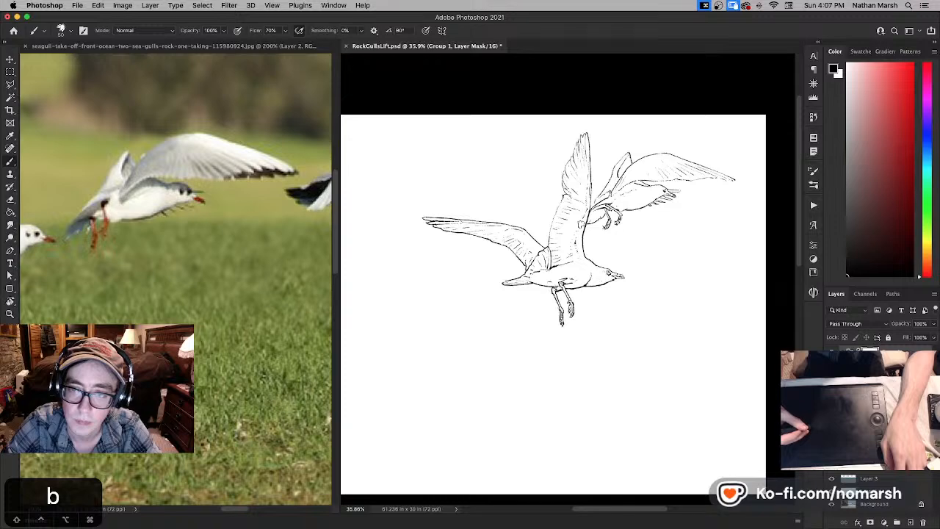
key(f)
key(f)
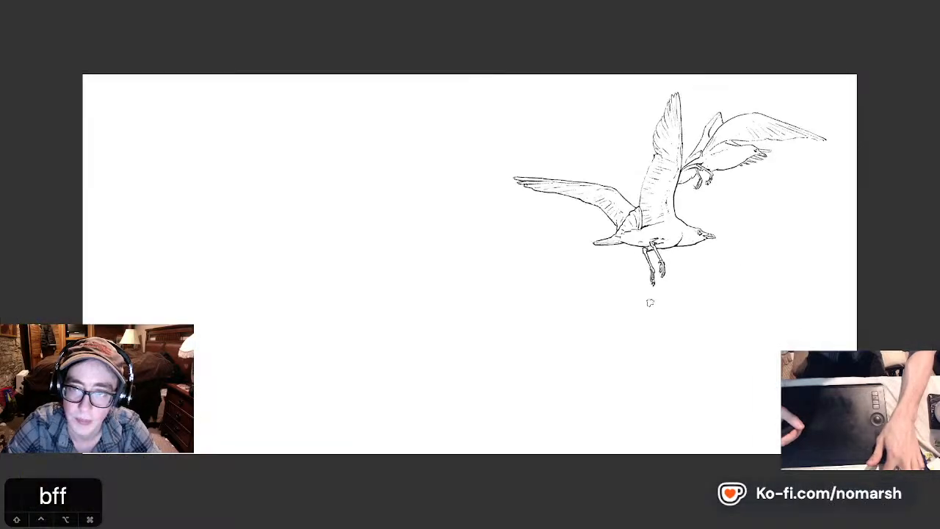
key(f)
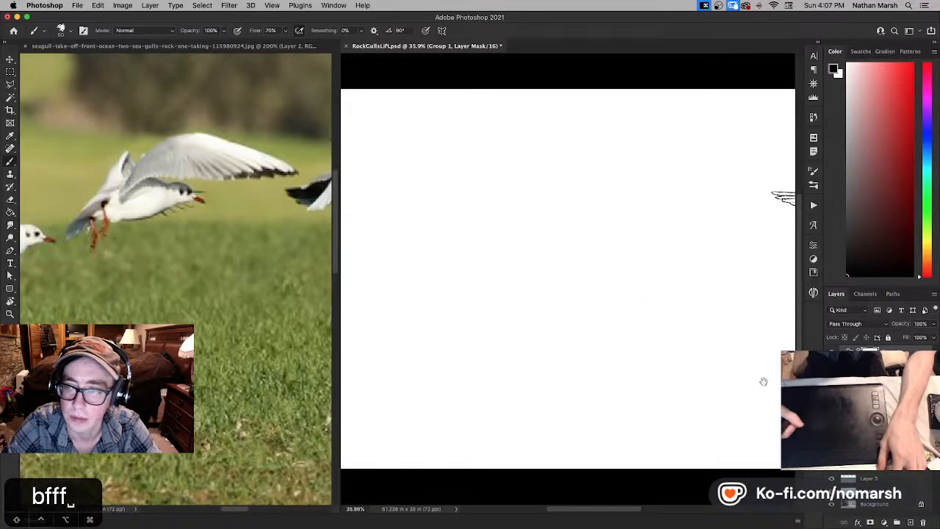
- On layer W, choose a medium green and begin blocking in the second gull's tail beside the first gull's raised wing
mouse_move(762, 380)
mouse_down()
mouse_move(610, 355)
mouse_move(705, 375)
mouse_up()
click(880, 364)
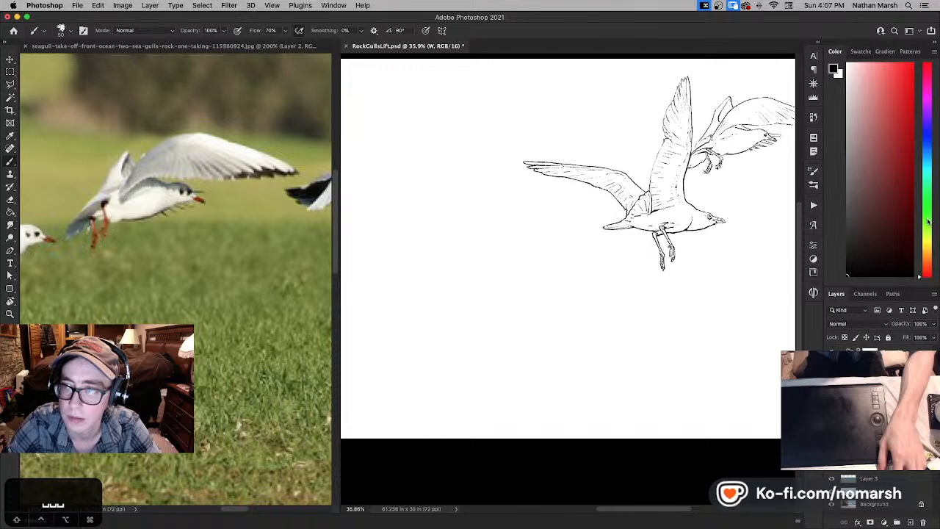
click(930, 198)
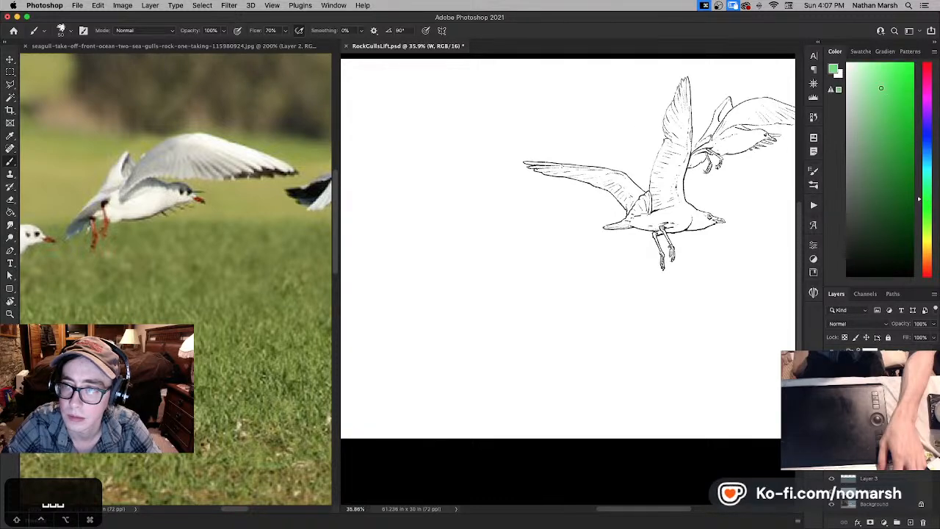
click(884, 95)
drag(696, 177, 564, 208)
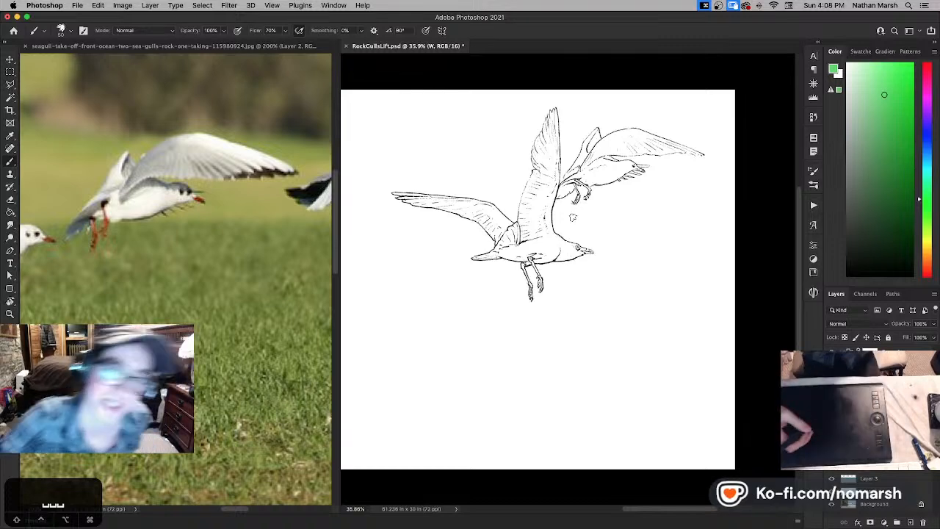
key(super+equal)
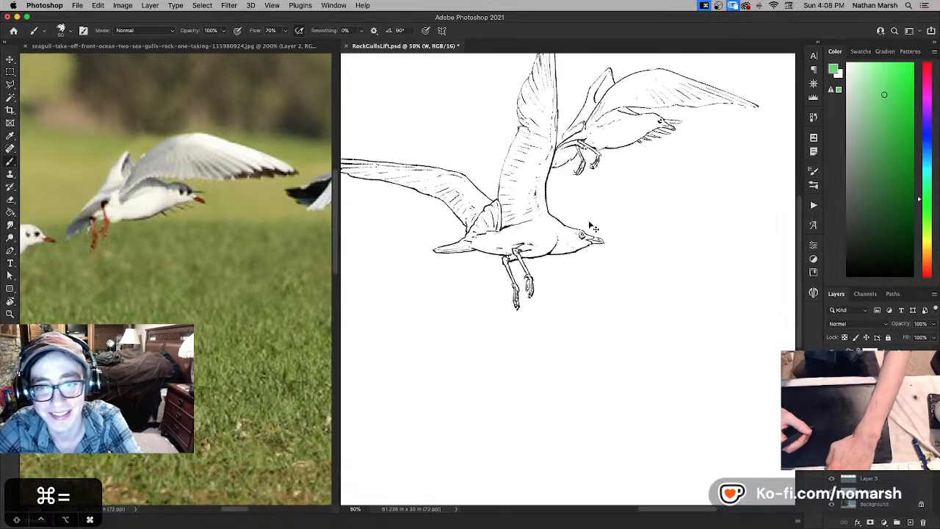
key(super+equal)
key(super+equal)
drag(565, 60, 519, 251)
mouse_move(513, 214)
mouse_down()
mouse_move(522, 206)
mouse_move(500, 213)
mouse_move(492, 240)
mouse_move(503, 209)
mouse_up()
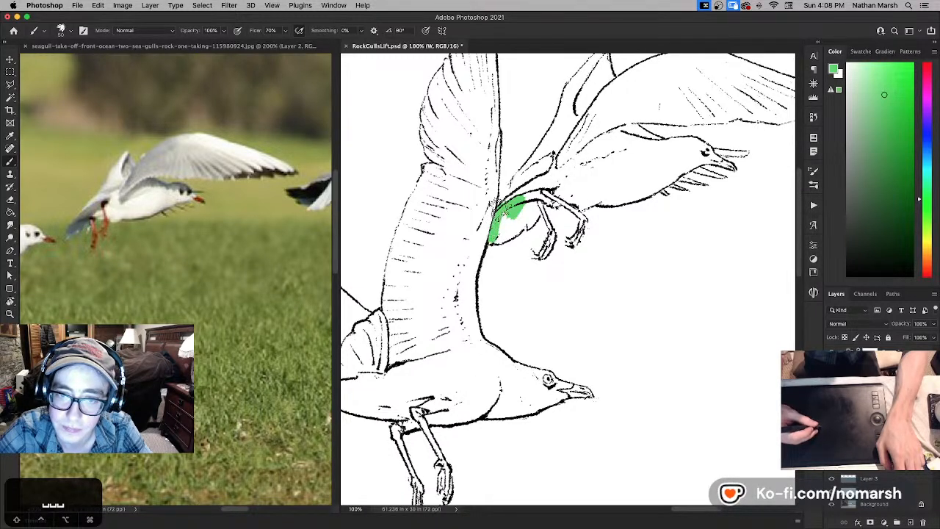
- Mask the green overlapping the first gull's wing edge with Group 1's mask, and fill the rest of the tail on layer W
click(870, 352)
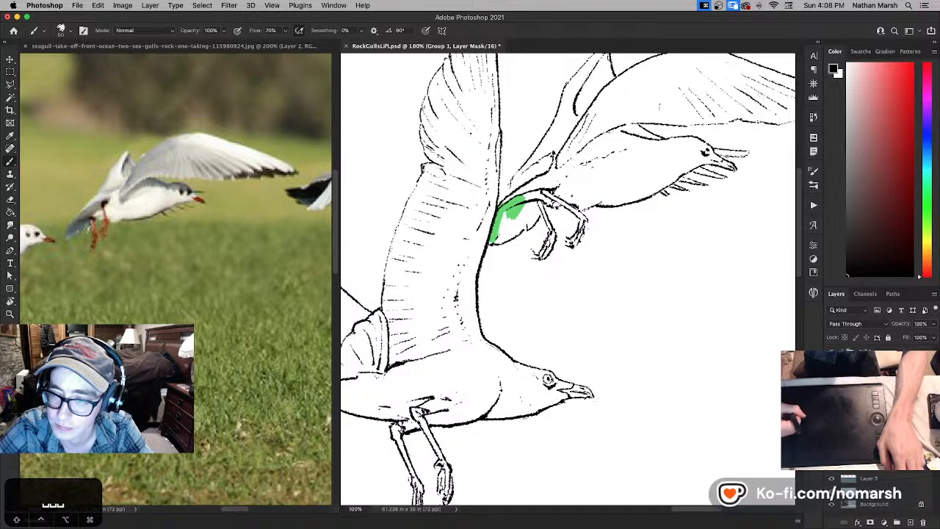
click(870, 377)
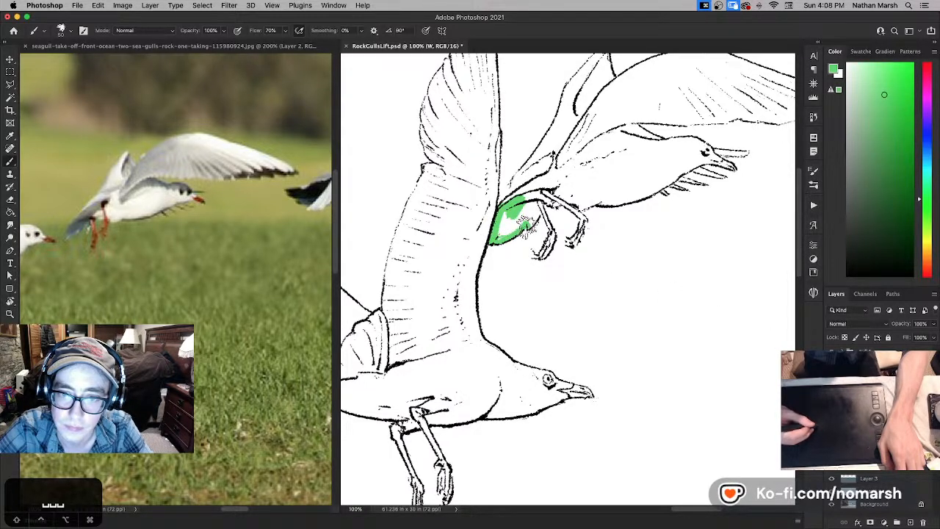
mouse_move(537, 210)
mouse_down()
mouse_move(505, 222)
mouse_move(529, 207)
mouse_up()
- Reduce the brush size to 30 and paint both legs and feet of the second gull green
key(bracketleft)
key(bracketleft)
key(bracketleft)
key(bracketleft)
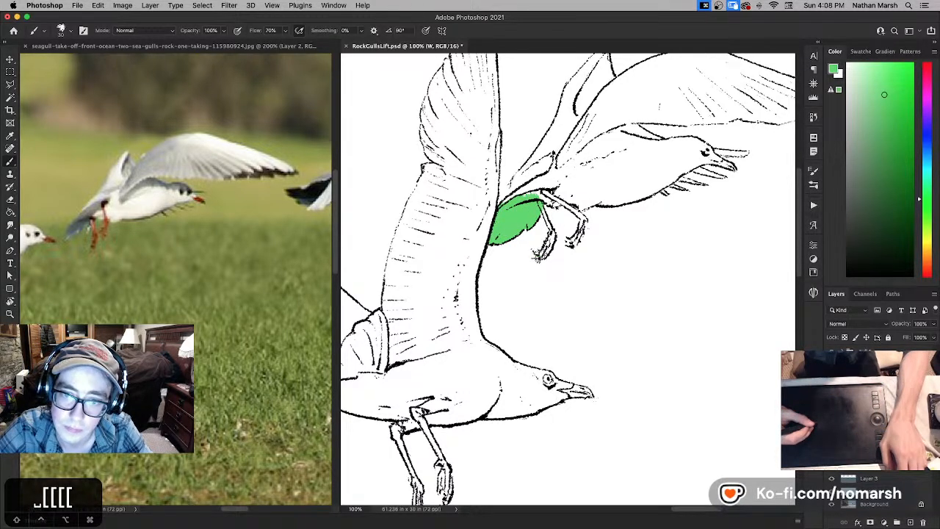
drag(543, 256, 550, 232)
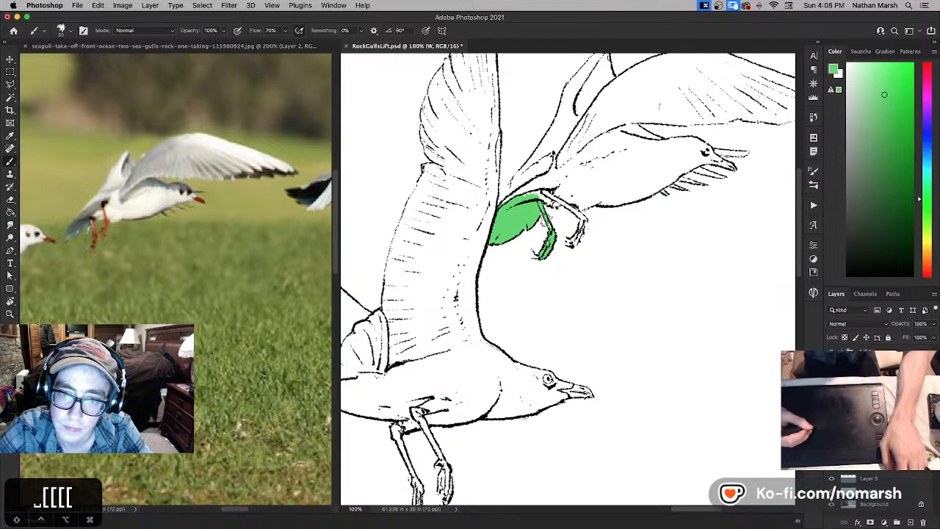
key(e)
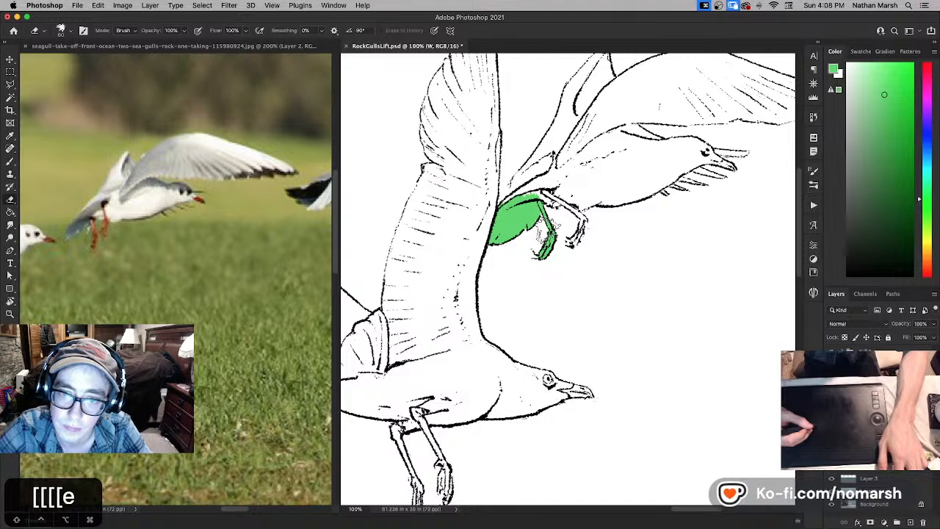
key(b)
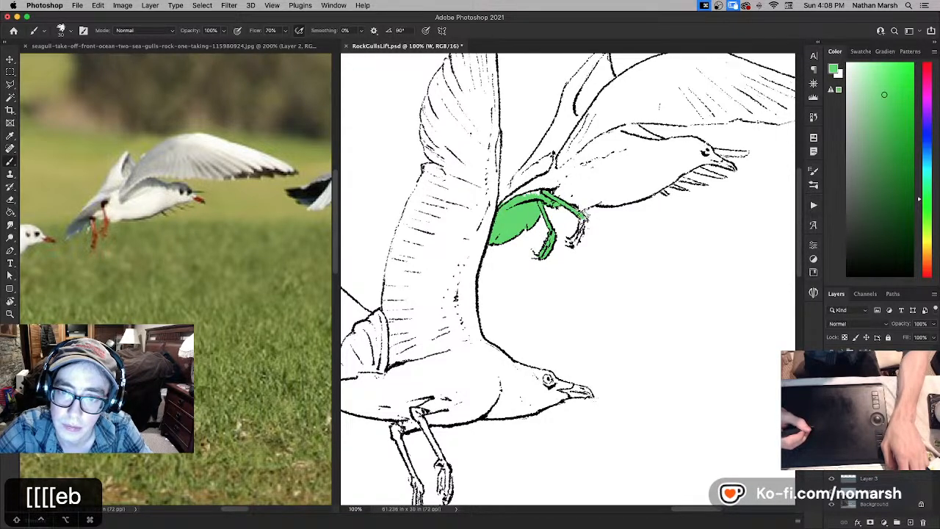
drag(585, 218, 573, 241)
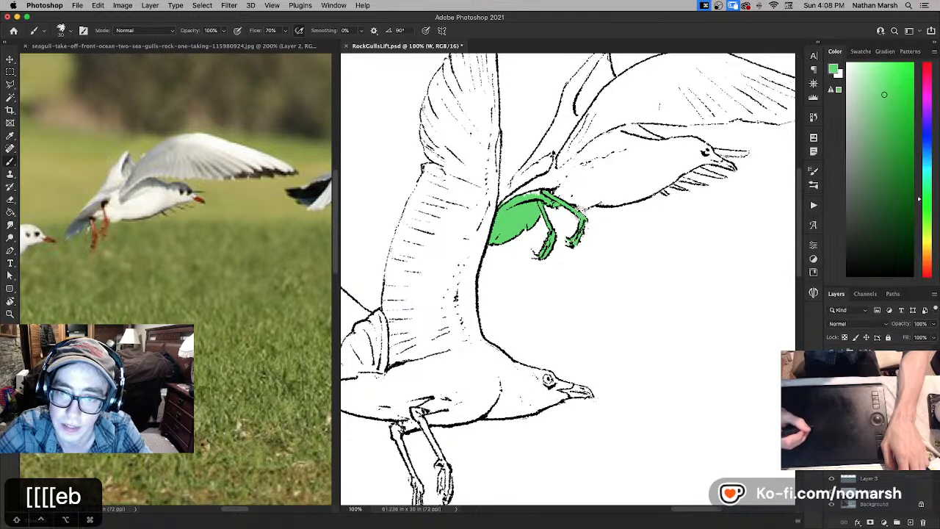
- Paint a green band inside the second gull's belly outline up to the throat, and ready a smaller eraser for trimming spill
drag(578, 205, 656, 186)
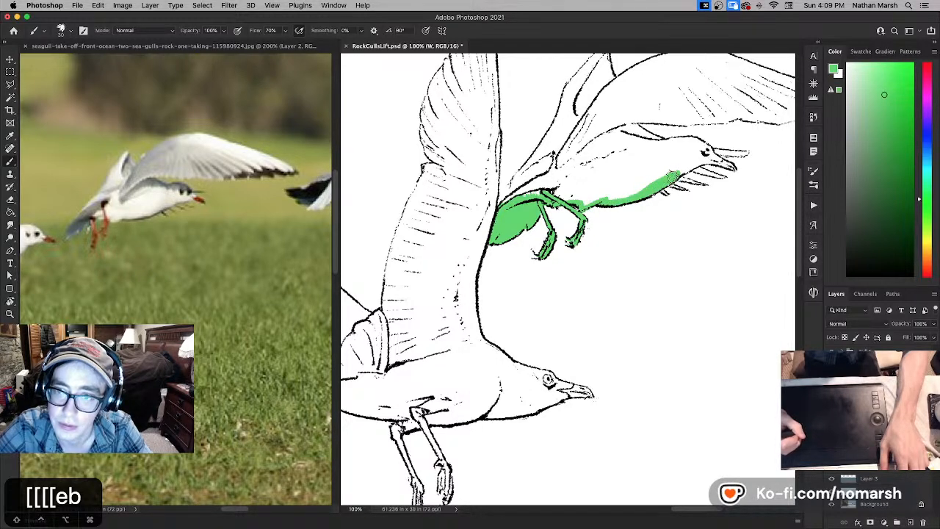
key(space)
drag(681, 170, 582, 222)
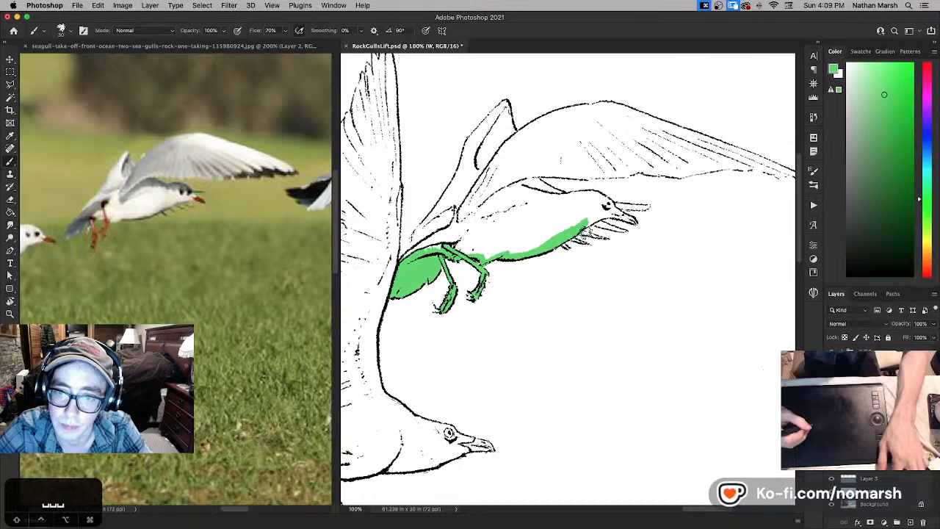
key(e)
key(super+z)
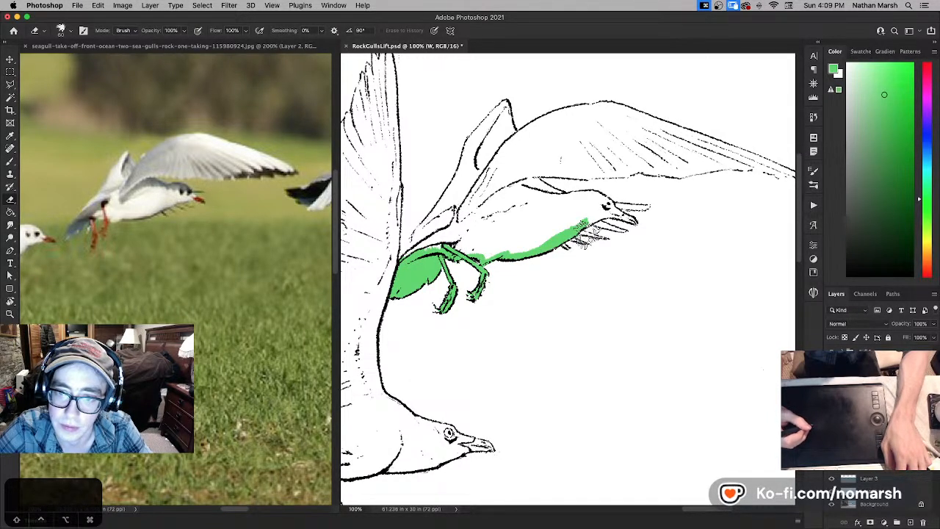
key(bracketleft)
key(bracketleft)
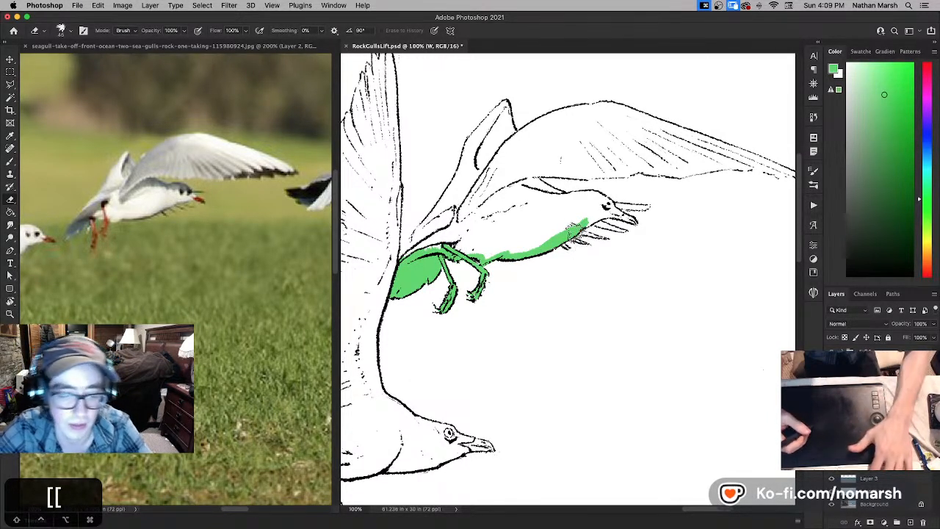
- Paint the feather tips below the second gull's throat, its bill and the edge of its head green
key(b)
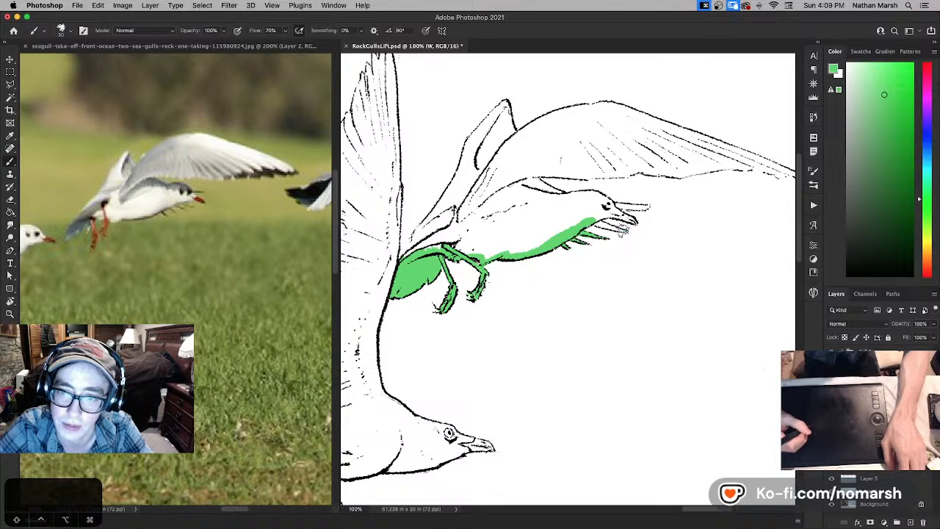
mouse_move(585, 227)
mouse_down()
mouse_move(586, 214)
mouse_move(598, 214)
mouse_up()
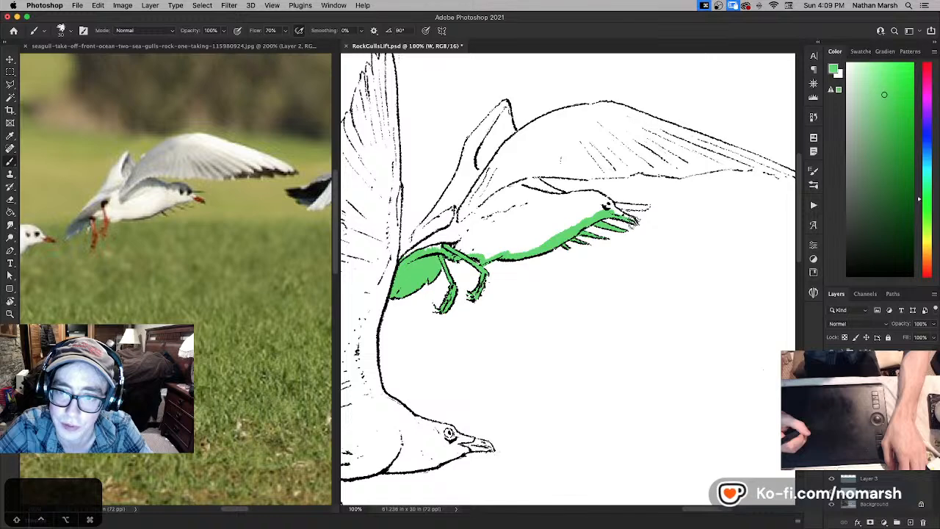
mouse_move(613, 211)
mouse_down()
mouse_move(545, 236)
mouse_move(585, 235)
mouse_up()
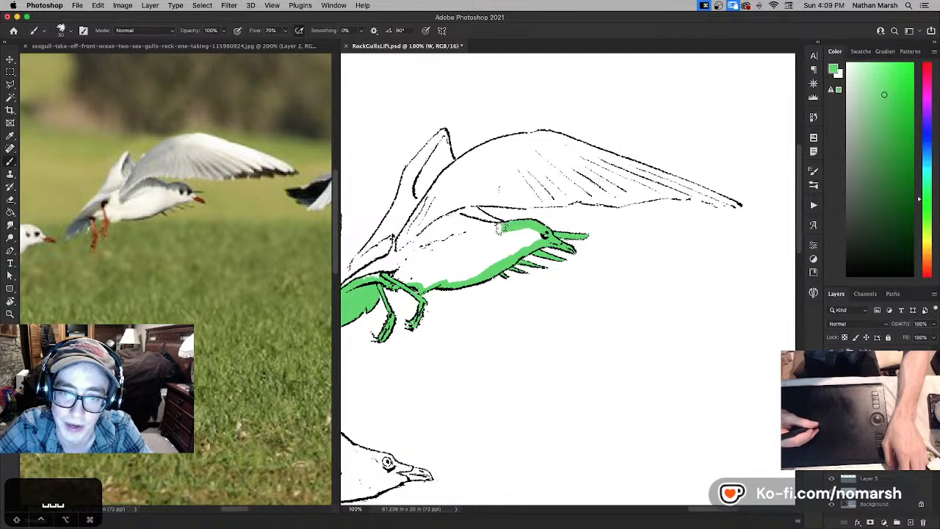
- Paint green inside the outline of the second gull's far wing, from its base up to the tip
drag(502, 228, 564, 251)
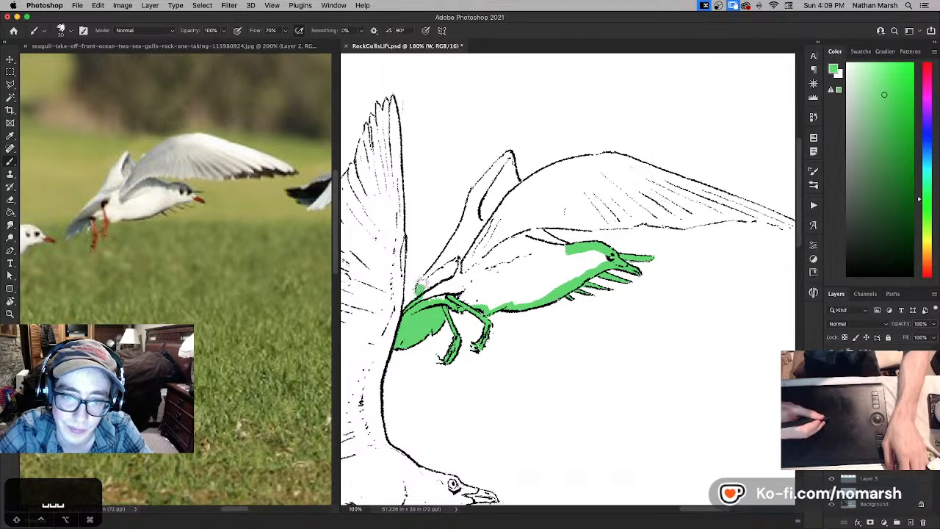
key(e)
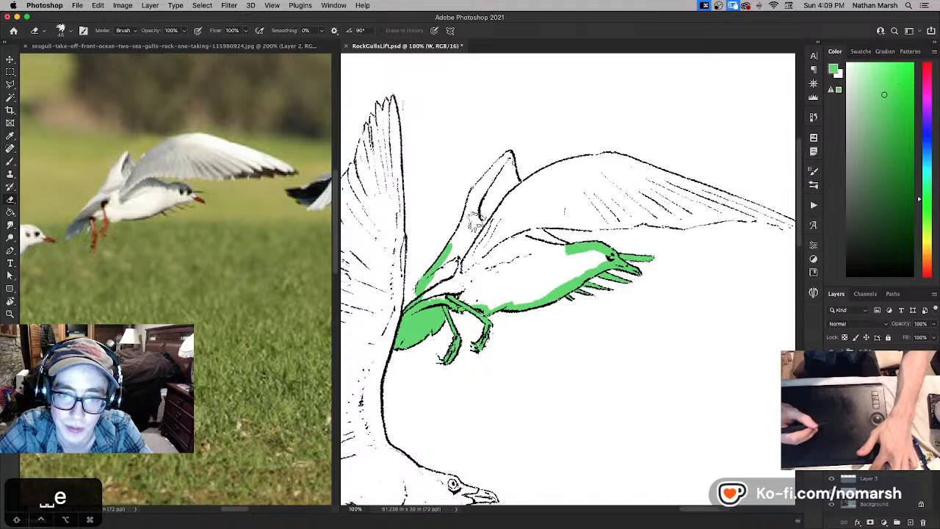
key(b)
drag(448, 248, 465, 219)
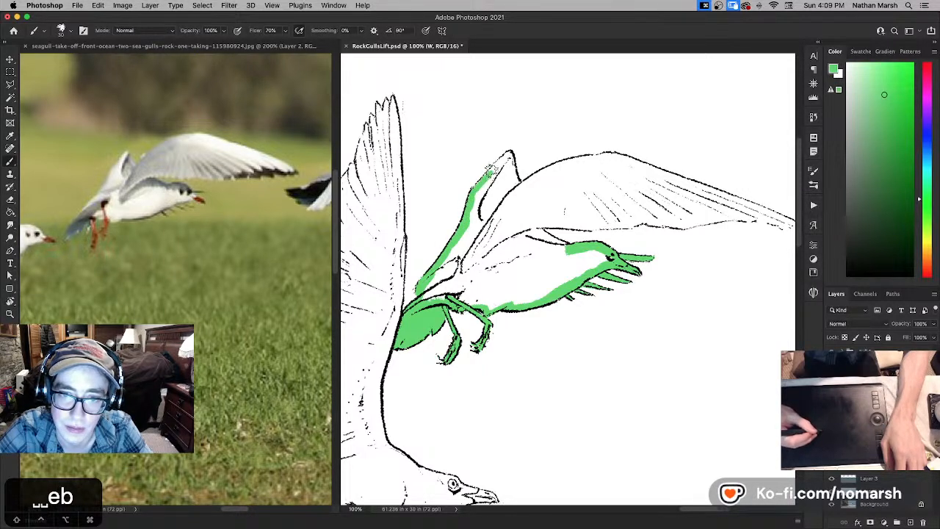
mouse_move(486, 173)
mouse_down()
mouse_move(510, 152)
mouse_move(522, 191)
mouse_move(514, 194)
mouse_move(503, 171)
mouse_move(498, 200)
mouse_up()
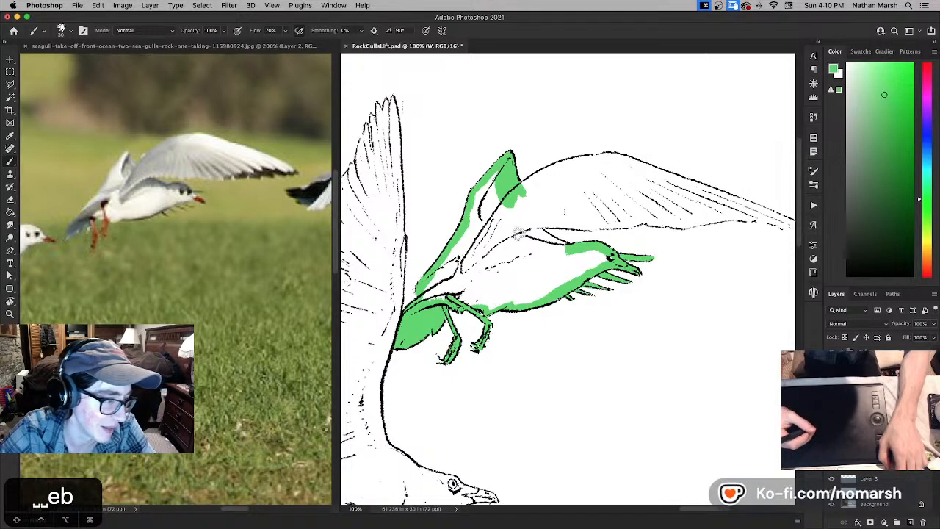
- Paint green along the neck and inside the lower edge, tip and upper edge of the second gull's near wing
mouse_move(517, 230)
mouse_down()
mouse_move(493, 262)
mouse_move(478, 271)
mouse_move(476, 261)
mouse_move(513, 282)
mouse_move(484, 257)
mouse_up()
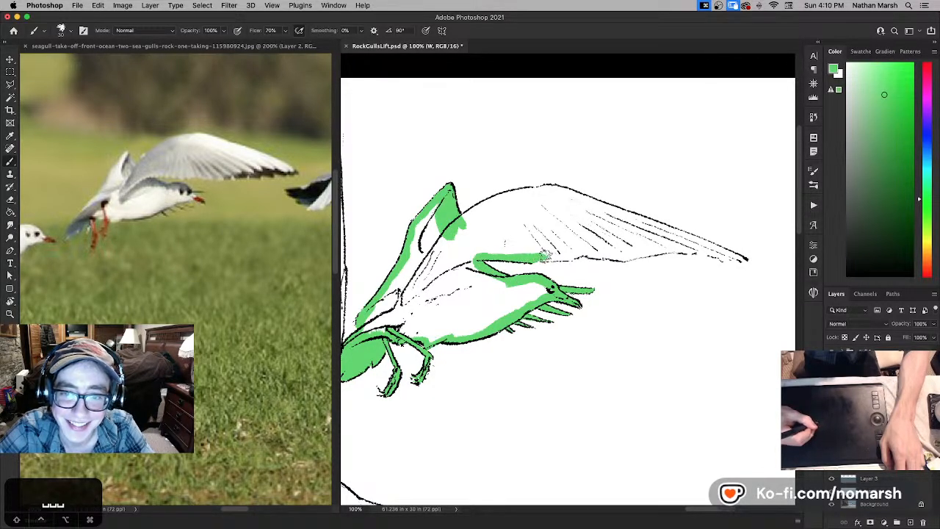
drag(560, 256, 605, 253)
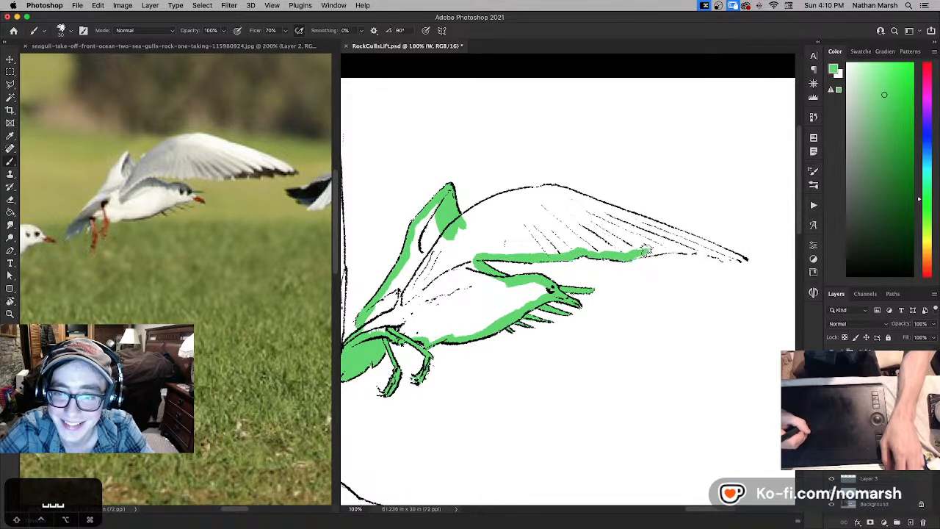
mouse_move(656, 250)
mouse_down()
mouse_move(692, 247)
mouse_move(531, 247)
mouse_move(578, 269)
mouse_up()
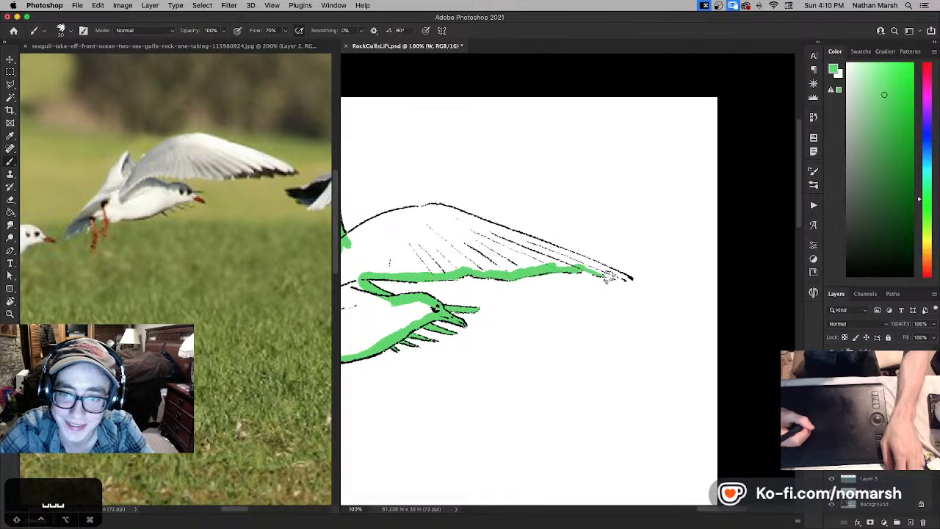
mouse_move(578, 263)
mouse_down()
mouse_move(628, 276)
mouse_move(535, 242)
mouse_move(571, 265)
mouse_move(487, 269)
mouse_move(531, 254)
mouse_up()
drag(407, 271, 470, 273)
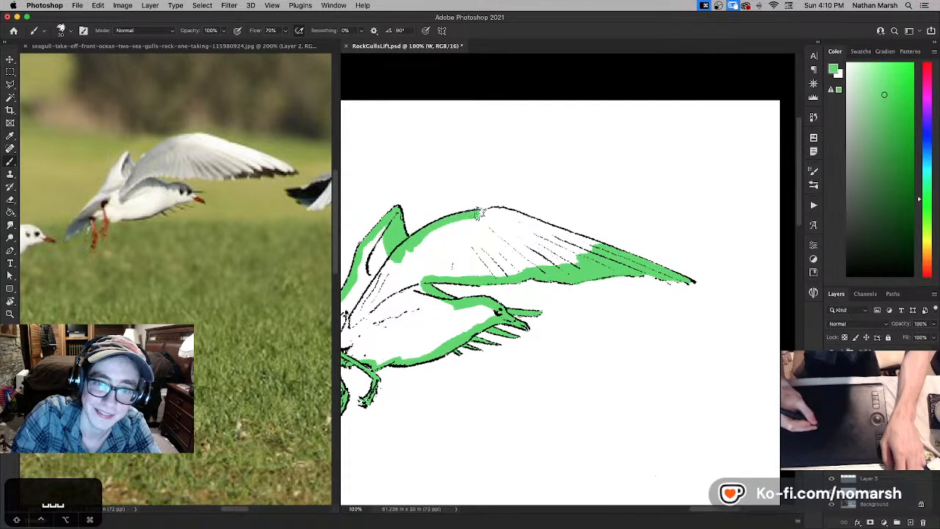
mouse_move(479, 213)
mouse_down()
mouse_move(506, 211)
mouse_move(603, 252)
mouse_up()
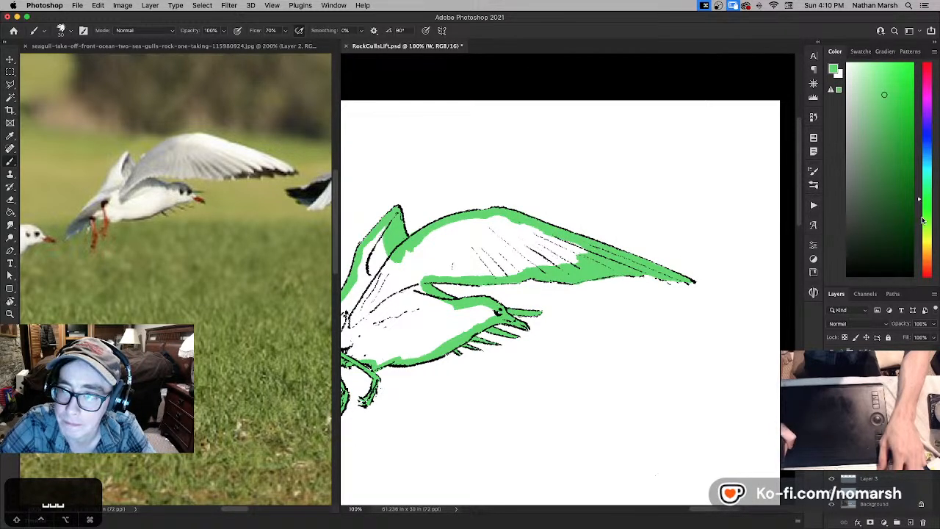
- Fill the enclosed interior of the second gull with yellow-green using the Paint Bucket, and switch to a slightly greener hue for brushing
click(923, 226)
key(g)
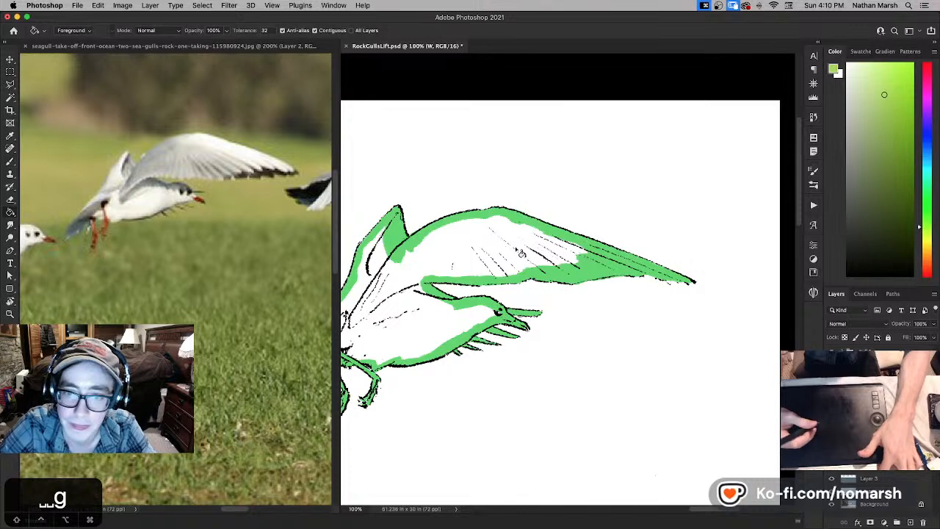
click(520, 252)
click(925, 214)
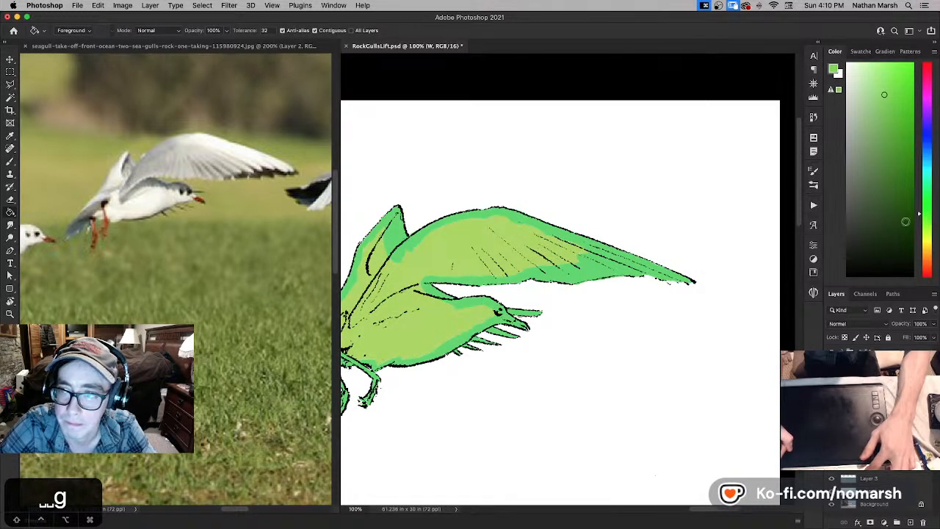
drag(515, 309, 683, 302)
key(b)
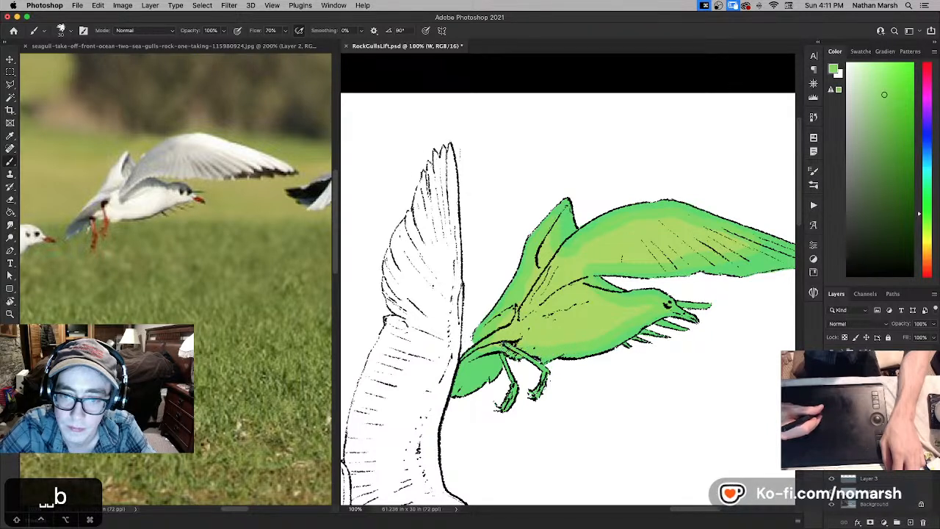
- Turn the second gull's green fill white with Hue/Saturation at Lightness +100, and bring the whole canvas into view
key(super+u)
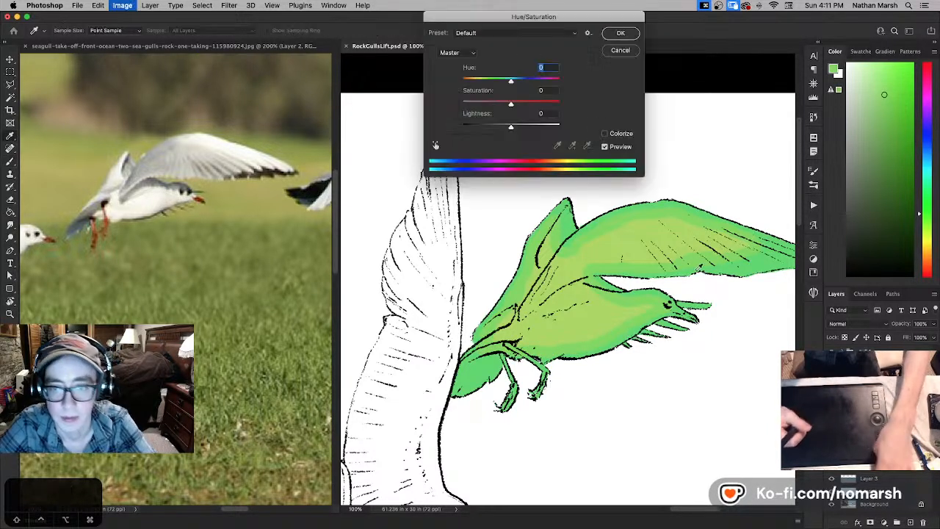
drag(553, 126, 568, 125)
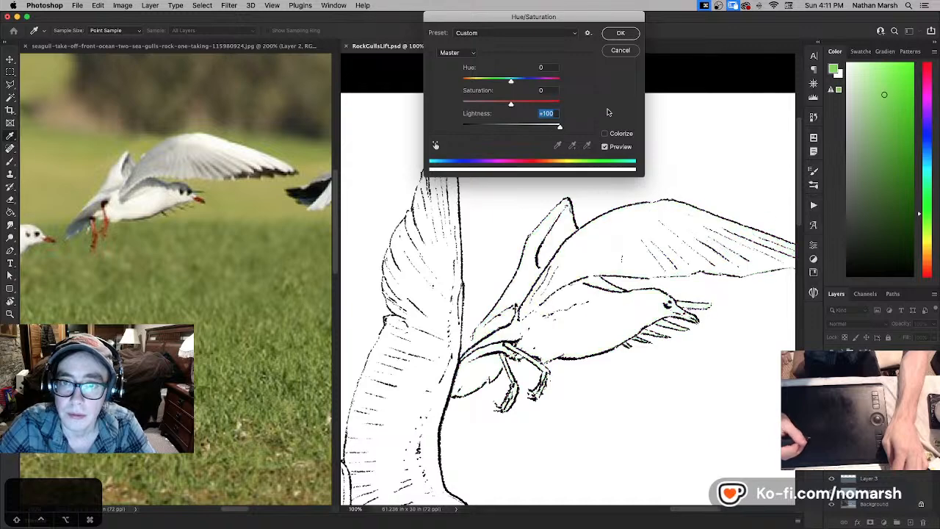
click(624, 33)
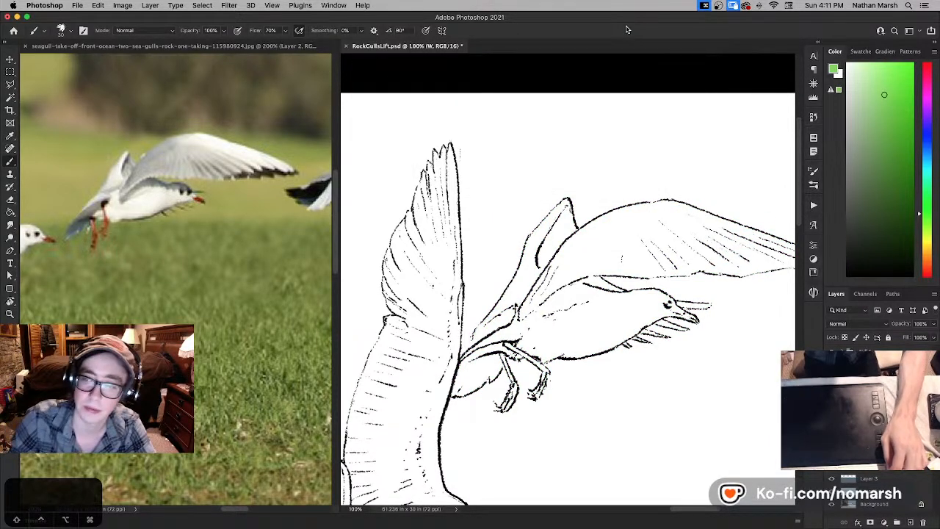
key(super+0)
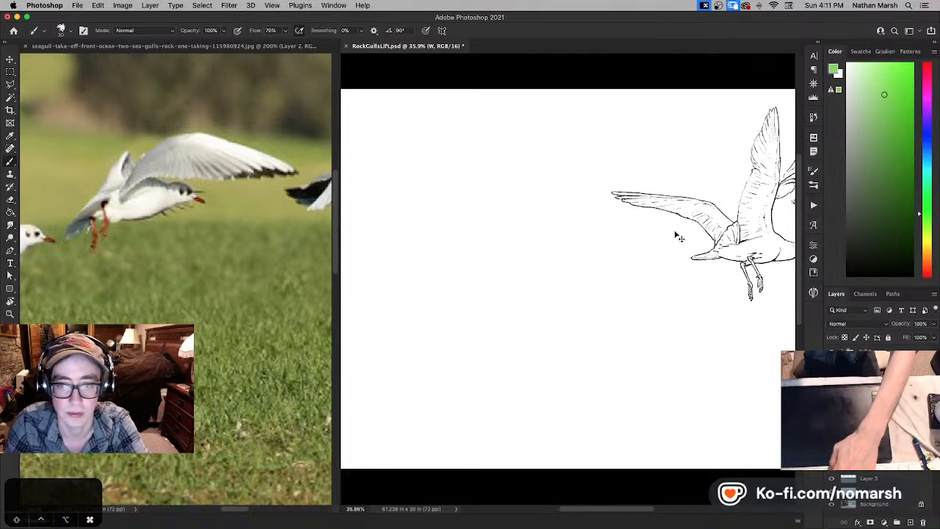
- Save RockGullsLift.psd and bring both finished gulls into view against the background
key(super+minus)
key(super+s)
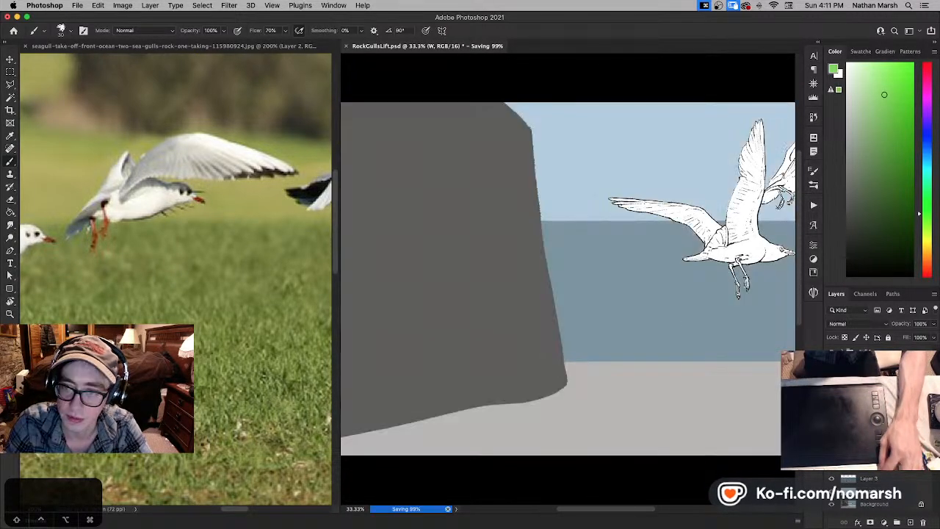
drag(722, 321, 541, 319)
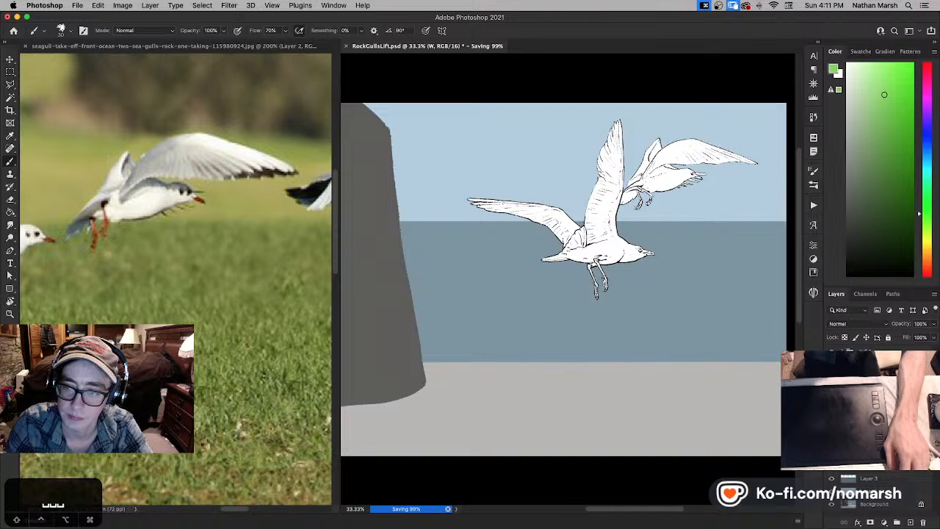
- Select both gulls and move them together slightly down and to the right in the scene
click(871, 408)
shift+click(870, 396)
key(v)
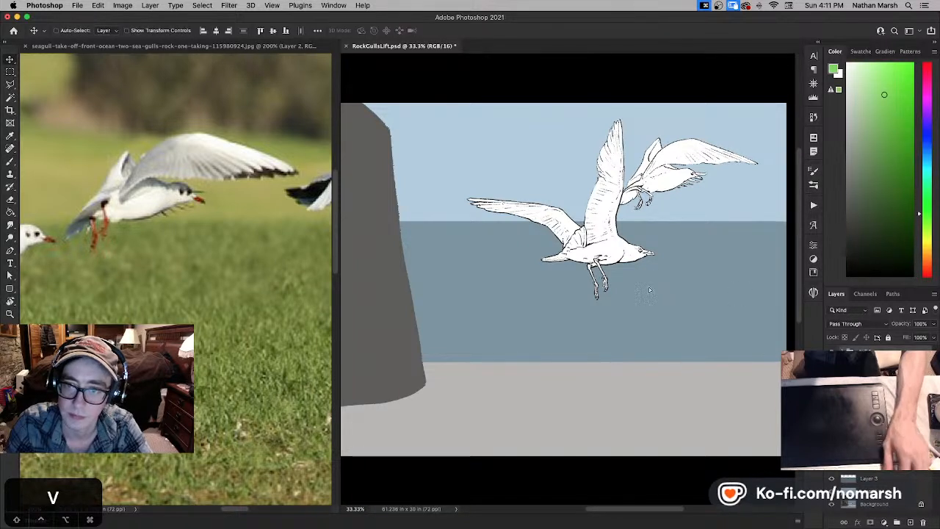
drag(630, 283, 668, 307)
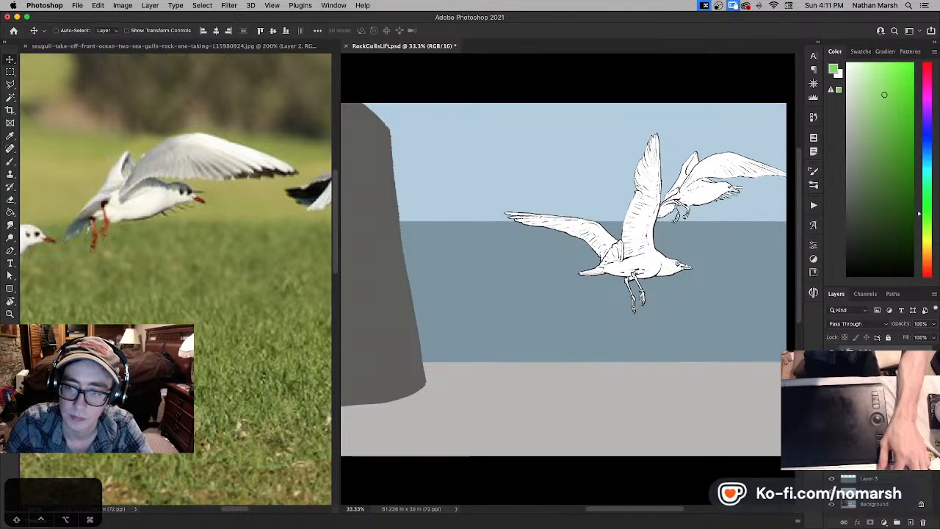
- Fill Layer 5, the white backing behind the gulls, with medium grey and set its opacity to 80%
click(867, 411)
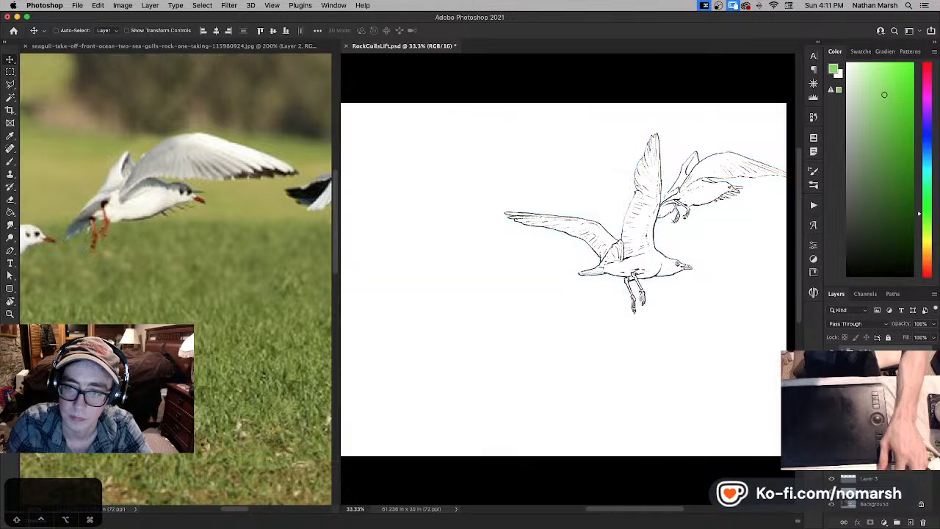
drag(863, 187, 822, 144)
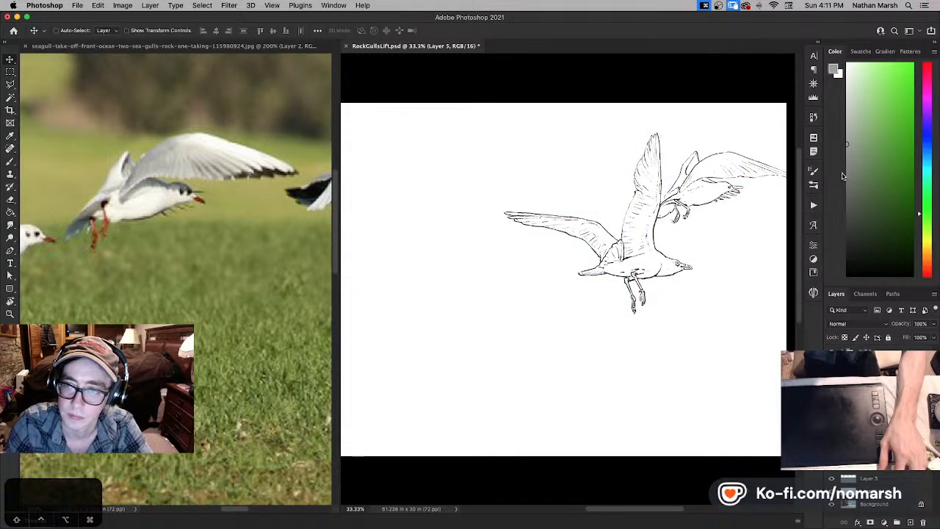
key(g)
click(527, 205)
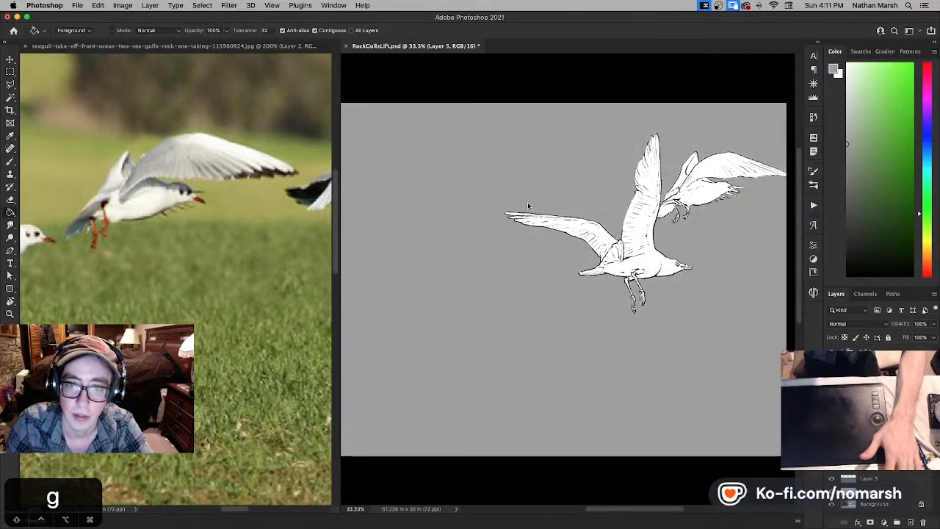
click(848, 160)
click(571, 242)
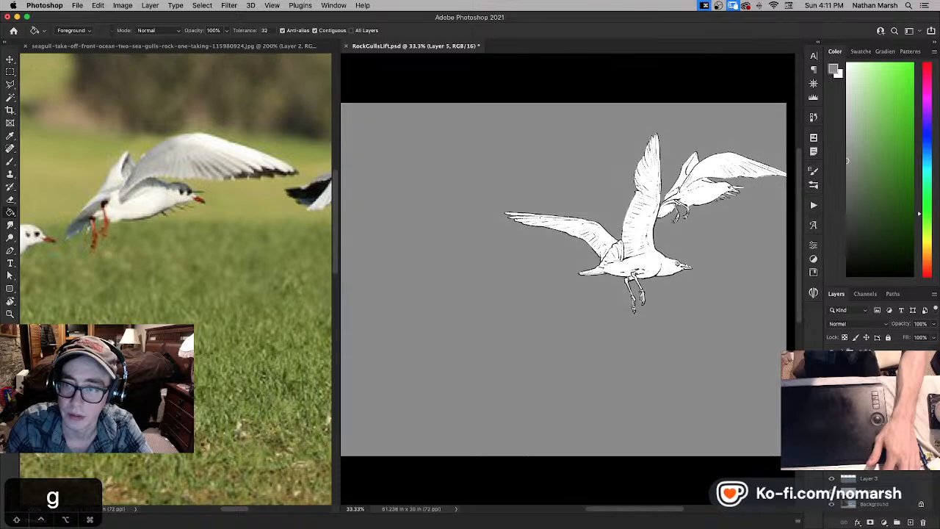
key(v)
key(8)
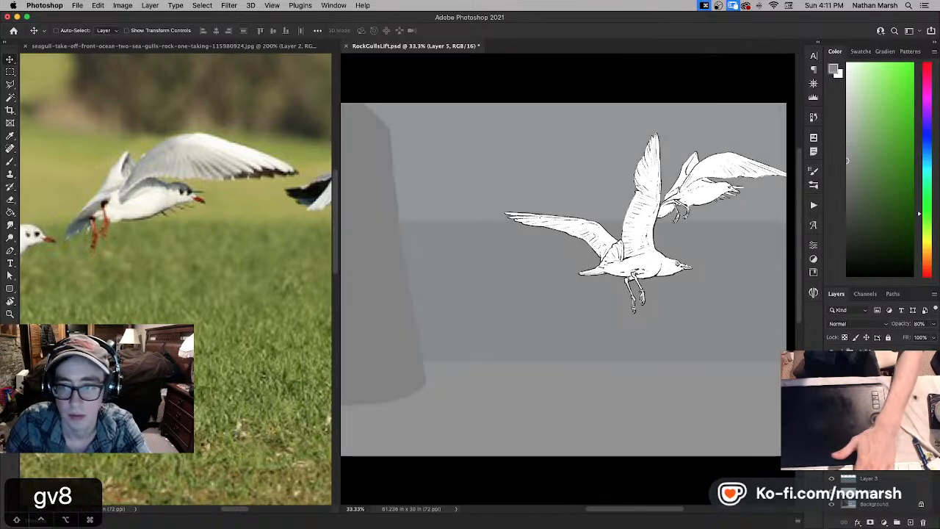
- Add a new layer above Layer 6 and reset the colours to default black and white
click(870, 439)
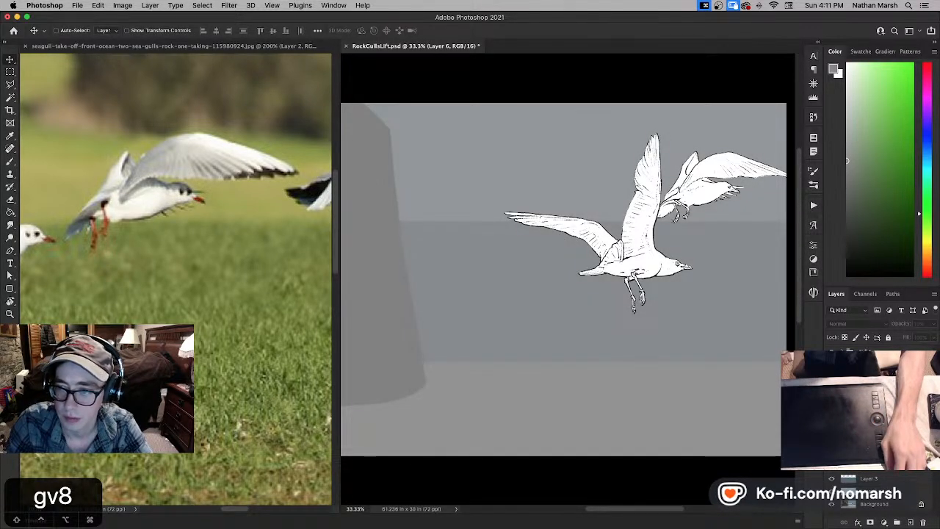
click(909, 523)
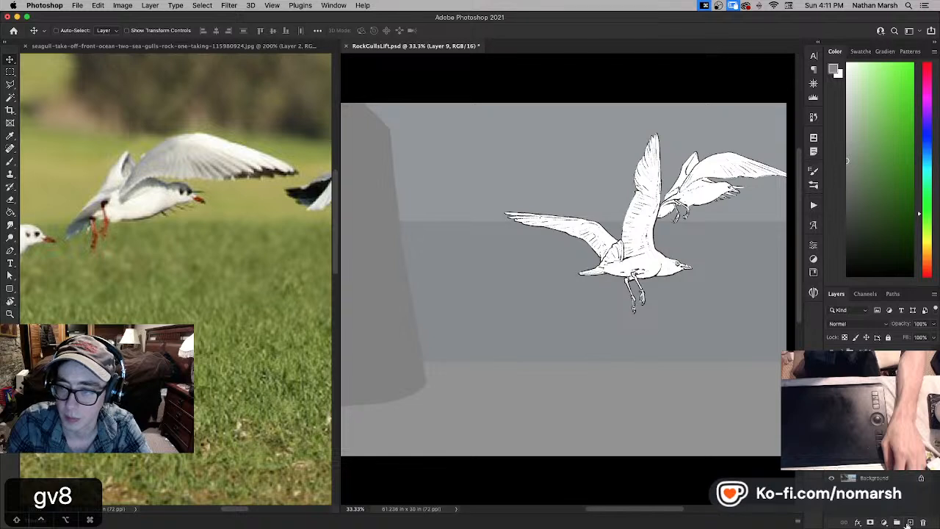
key(v)
key(d)
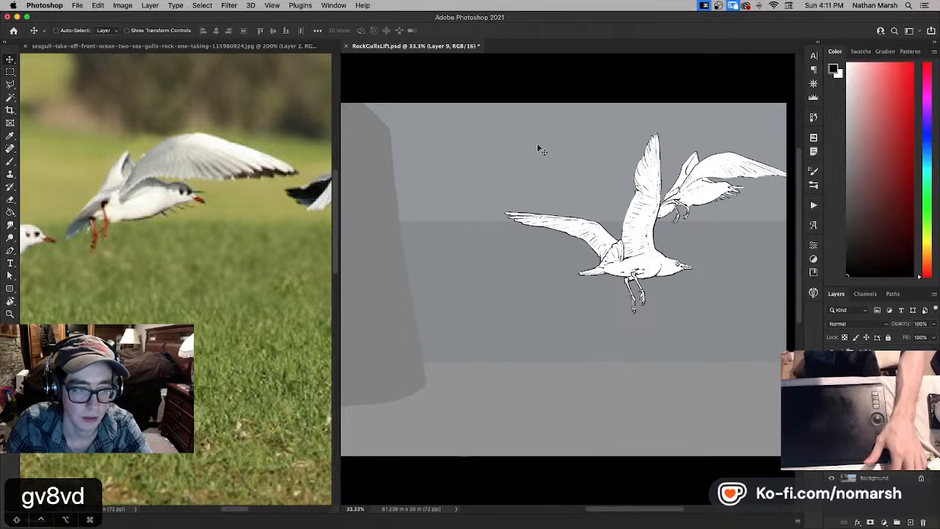
- Choose another brush preset, enlarge it to size 60, and paint a few short strokes at the upper edge of the sky
key(b)
key(comma)
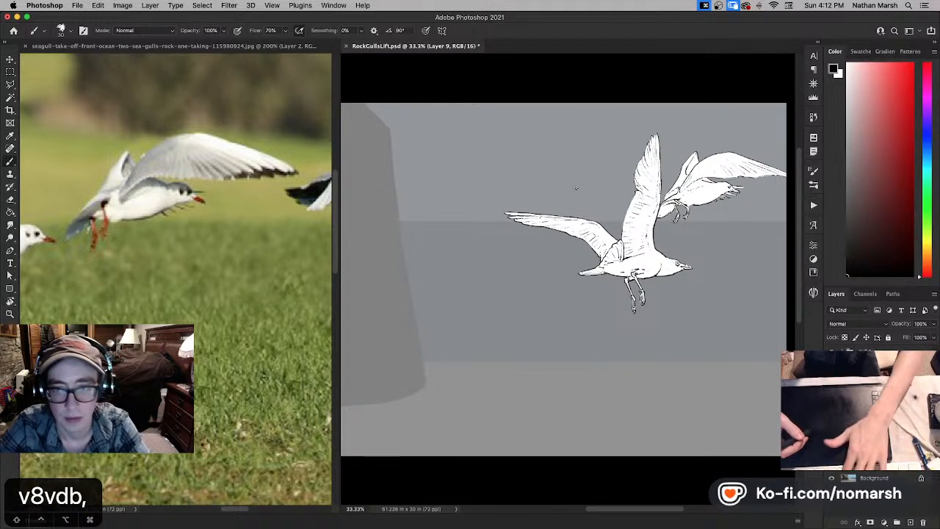
key(period)
key(bracketright)
key(bracketright)
key(bracketright)
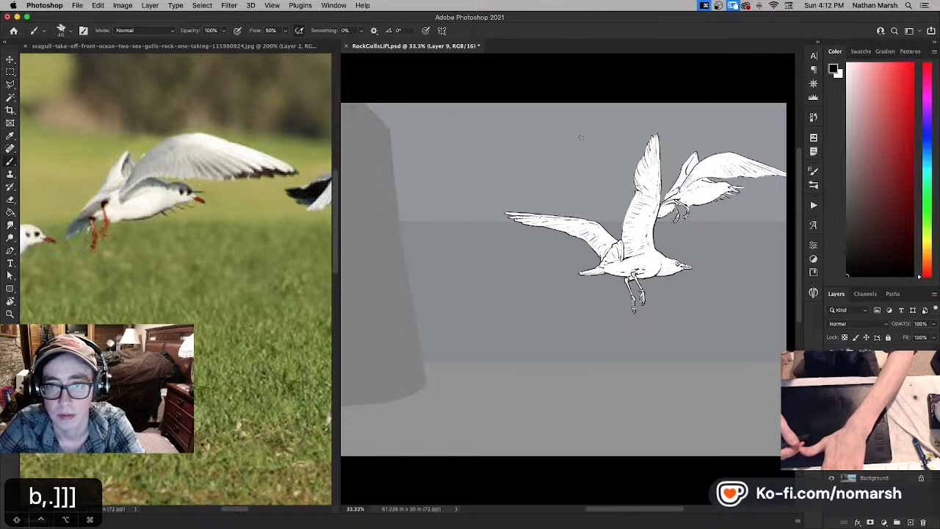
key(bracketright)
key(bracketright)
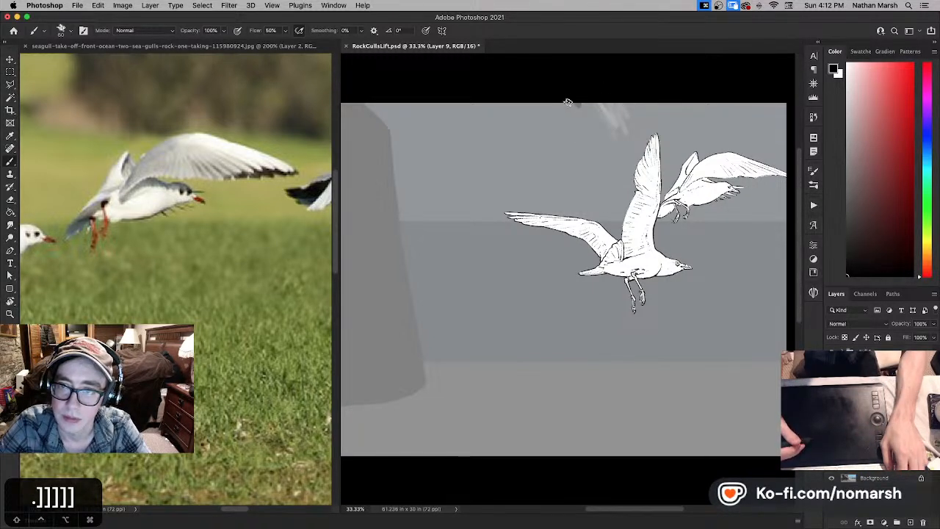
mouse_move(568, 102)
mouse_down()
mouse_move(575, 130)
mouse_move(573, 94)
mouse_move(571, 122)
mouse_move(568, 90)
mouse_up()
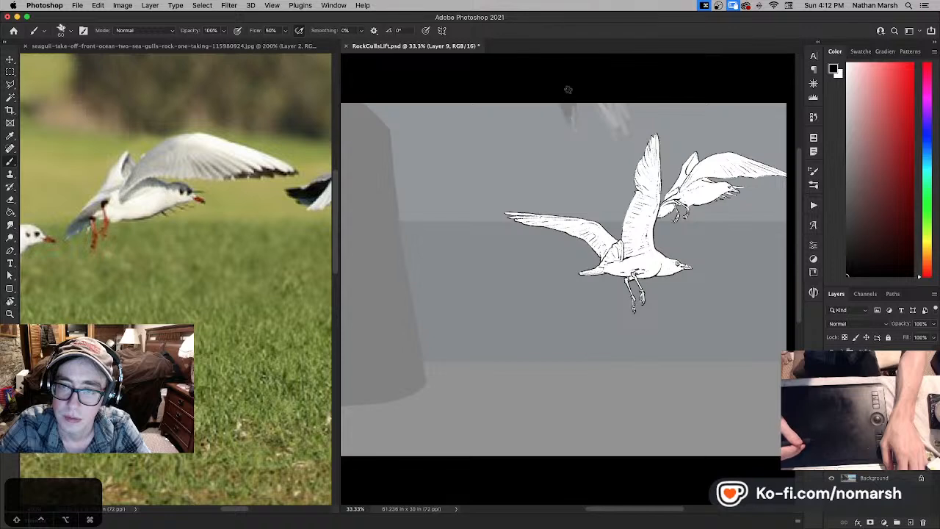
- Move the painted strokes a short distance left along the canvas's upper edge while viewing the whole canvas full screen
key(f)
key(f)
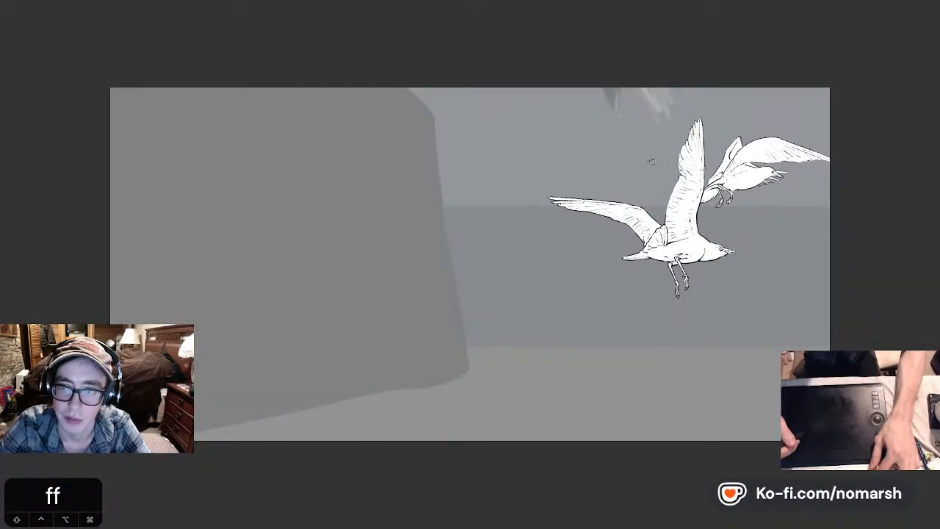
key(v)
drag(654, 152, 610, 151)
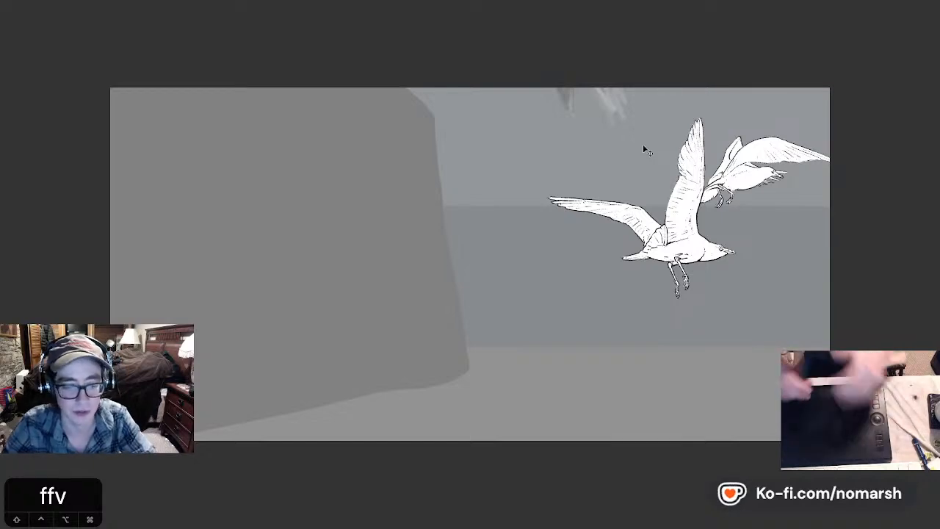
key(Tab)
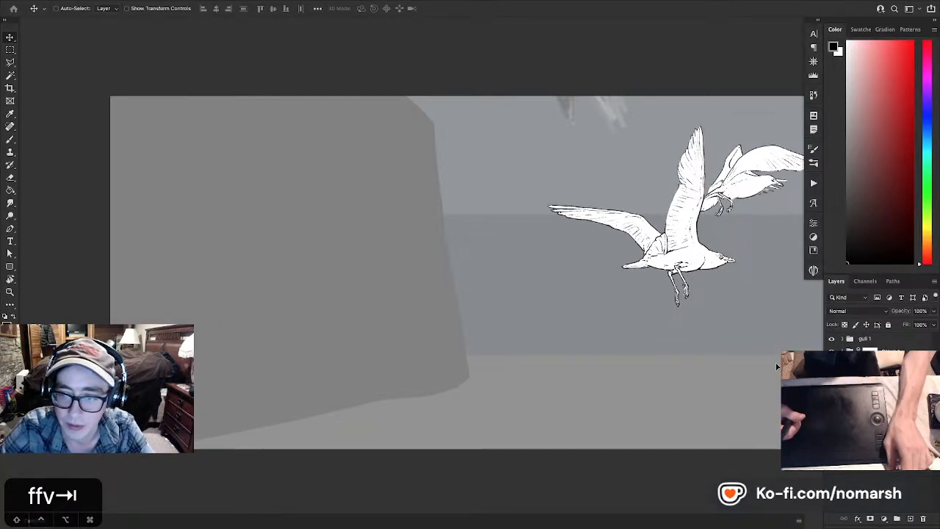
- Make white the brush colour, save the document, and return to the standard view with the reference photo alongside
key(b)
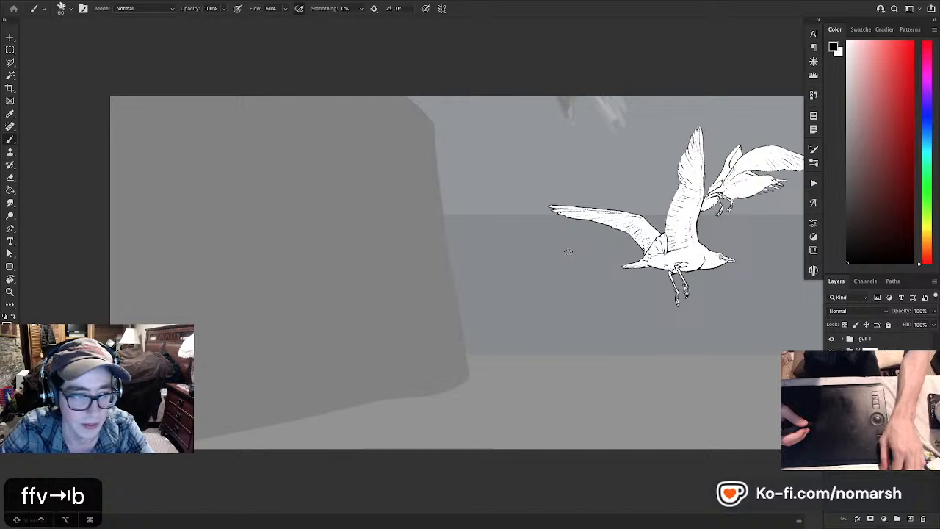
key(x)
key(super+s)
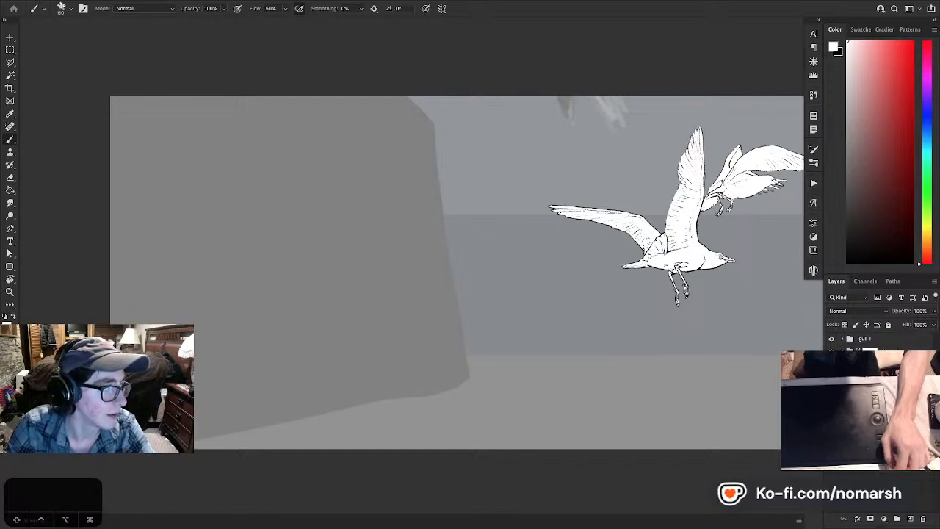
key(Tab)
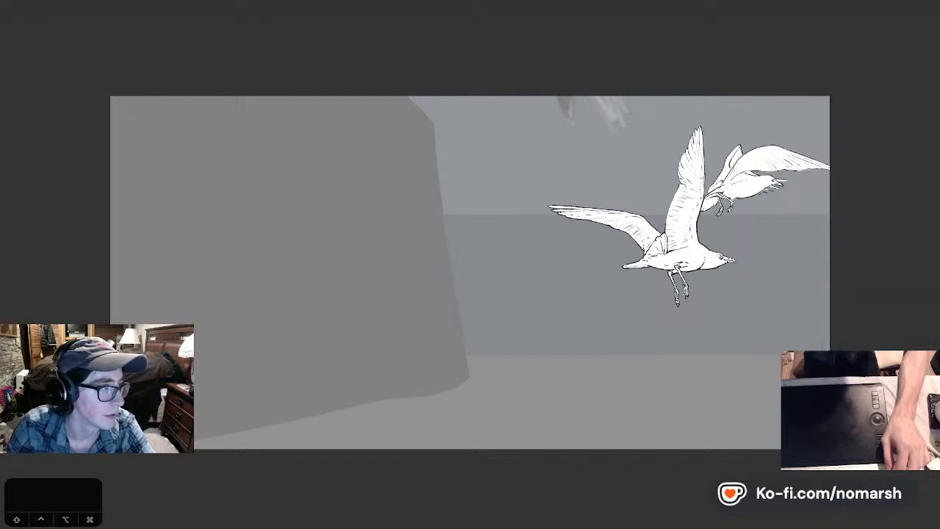
key(f)
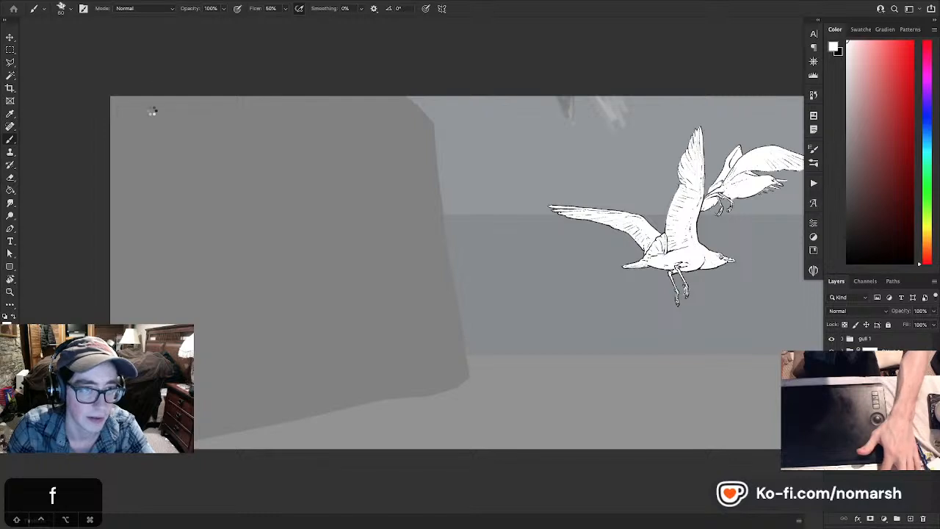
key(f)
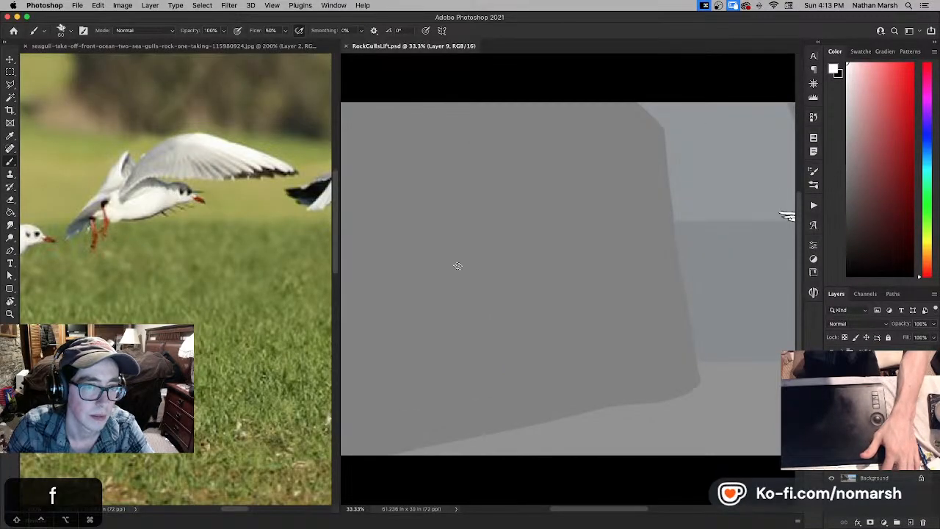
- Switch the reference document to its other gull photo and examine the flying gulls' wing poses
click(323, 225)
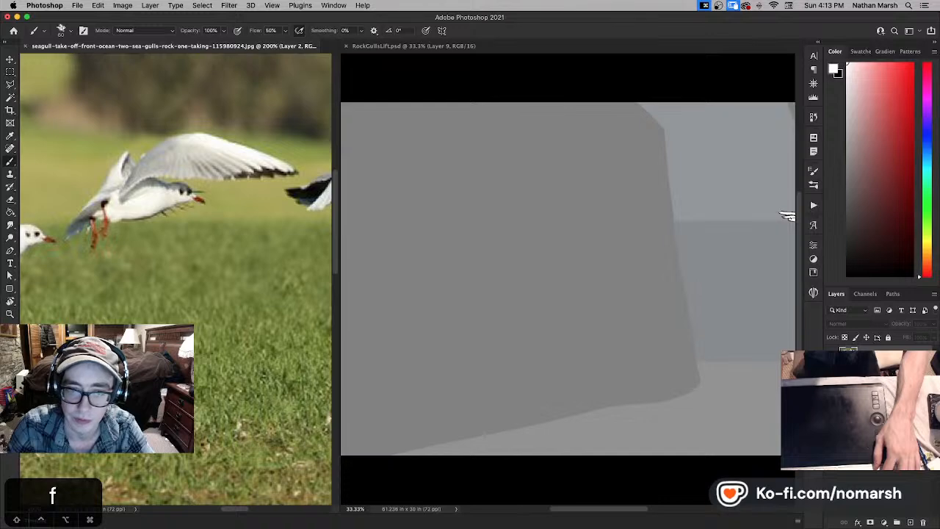
click(833, 379)
click(832, 360)
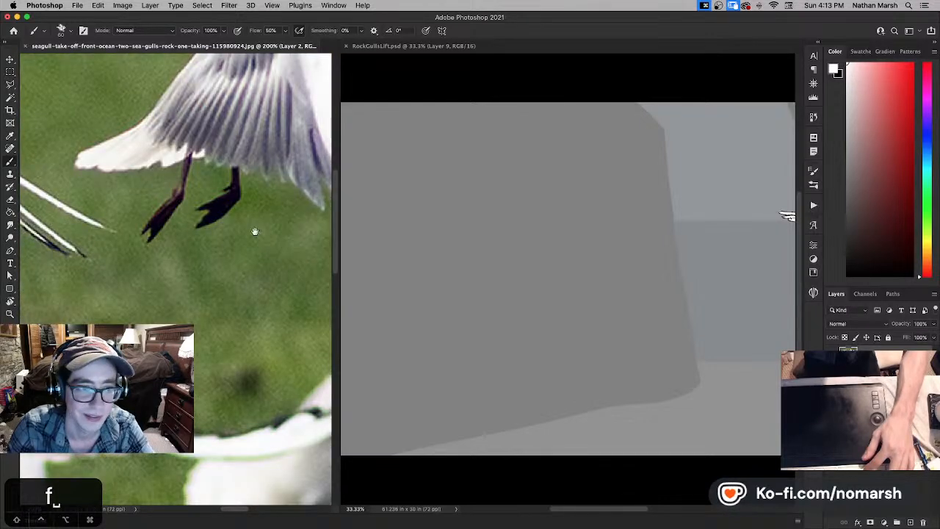
drag(254, 230, 42, 262)
key(super+minus)
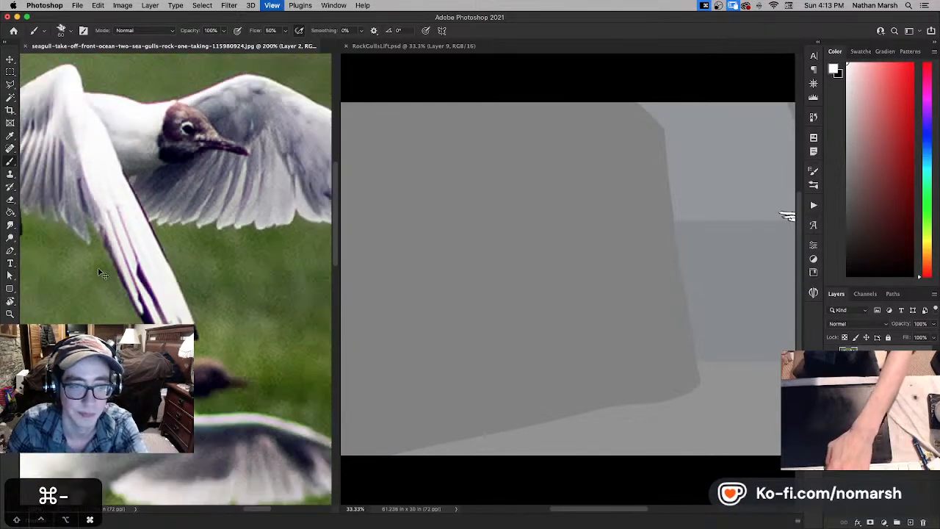
key(super+minus)
key(super+minus)
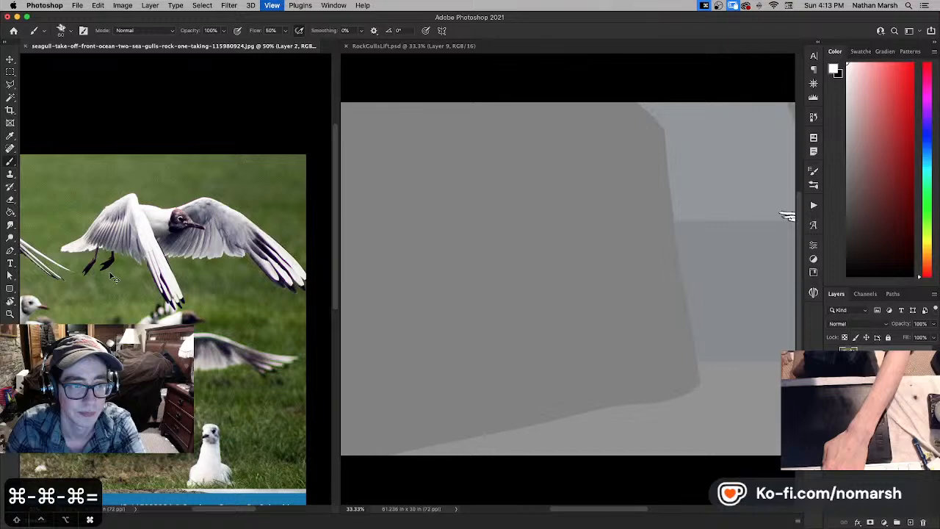
key(super+equal)
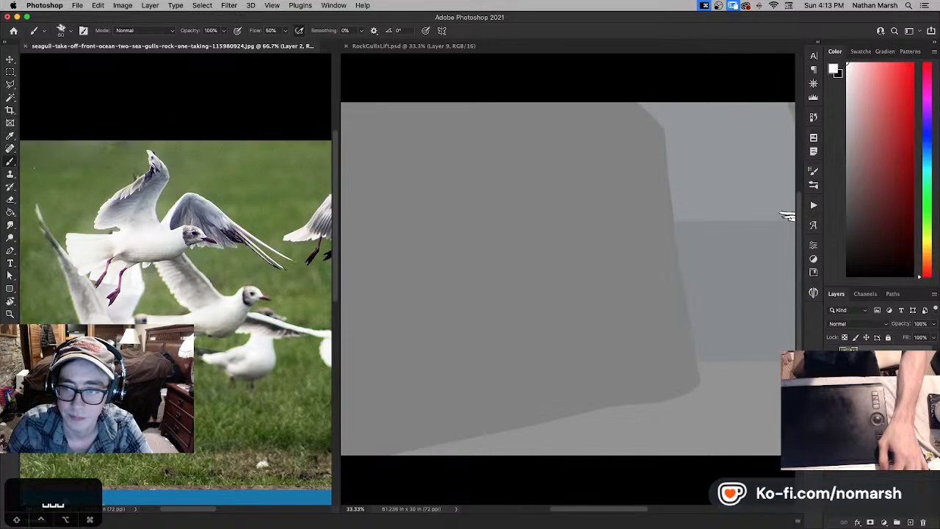
- Show the take-off sequence photo in the reference document and examine the gulls' successive wing poses across it
click(832, 355)
click(833, 388)
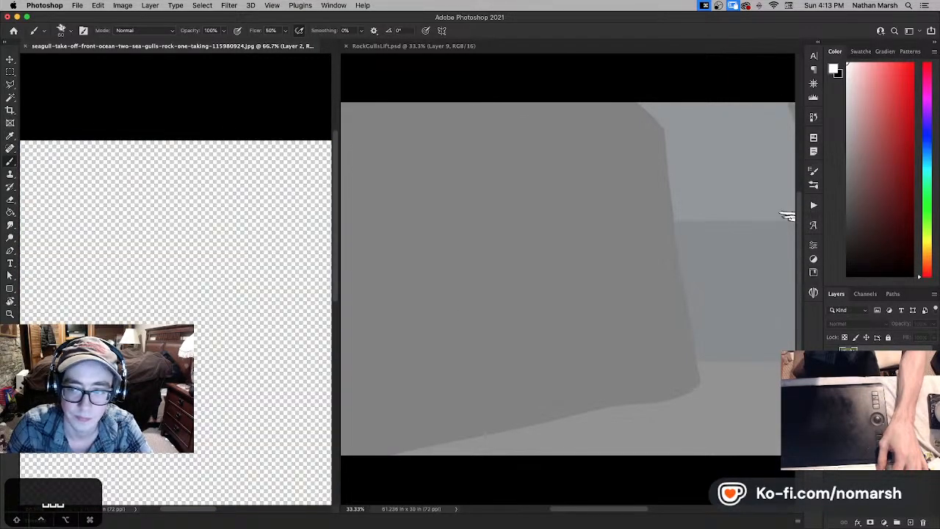
click(833, 372)
click(184, 237)
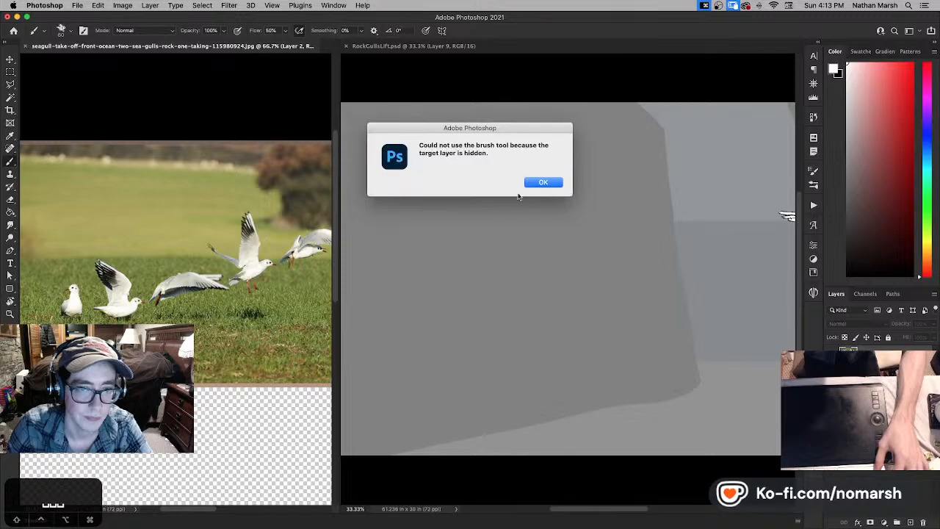
click(526, 183)
scroll(230, 230, right, 2)
scroll(230, 230, right, 5)
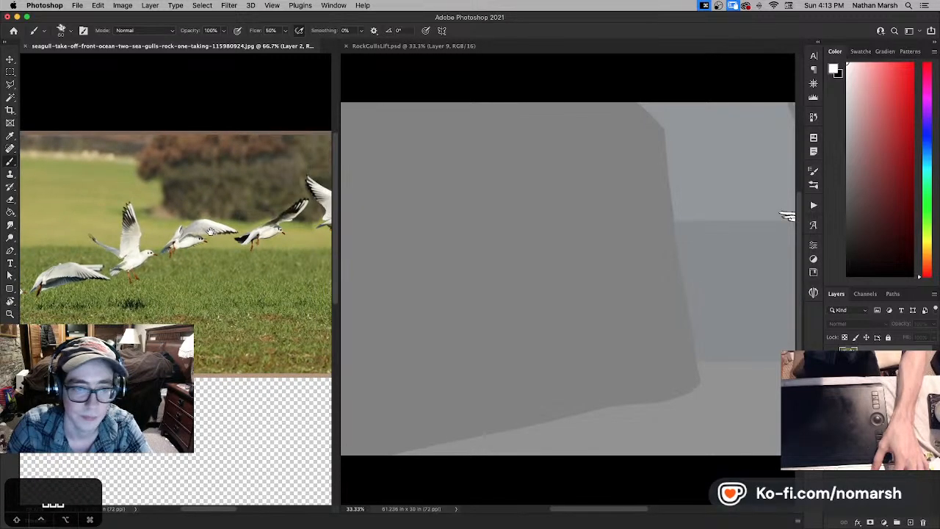
scroll(157, 263, left, 5)
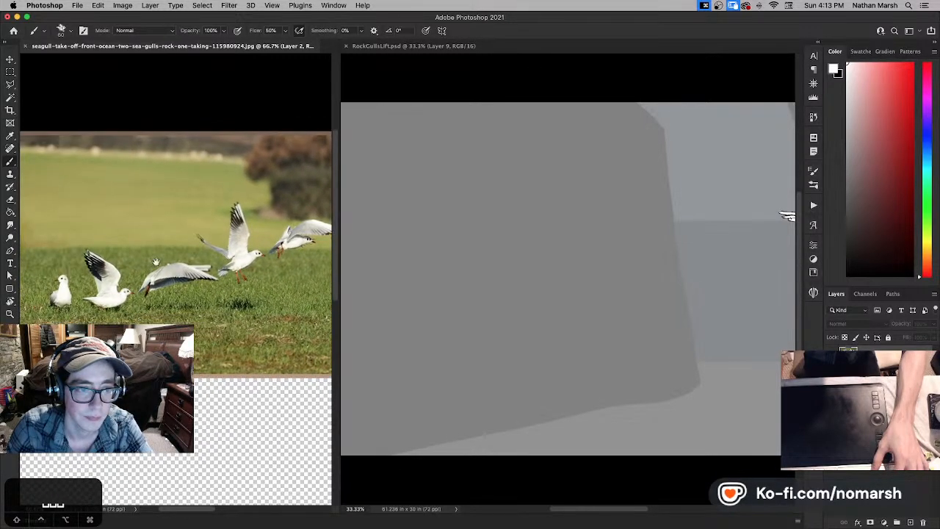
scroll(143, 262, right, 6)
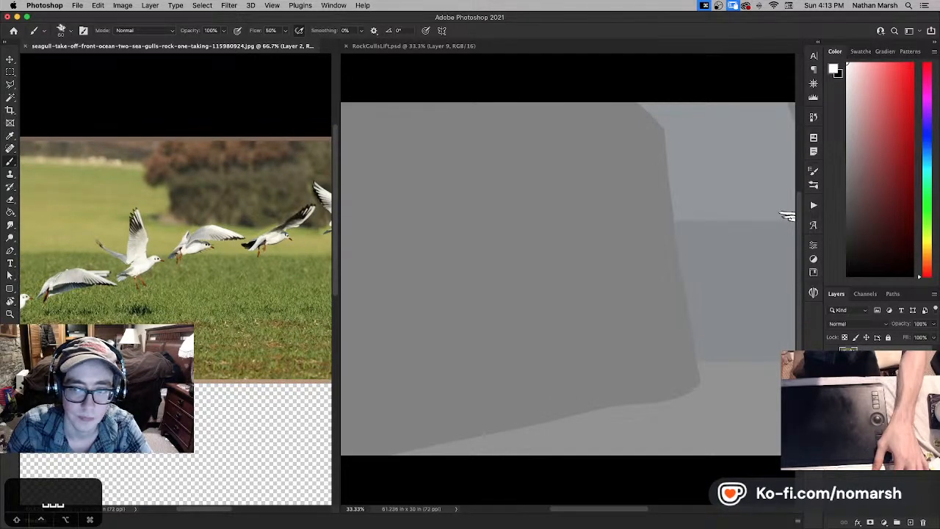
- Switch the reference document back to the close-up gull photo and examine the flying gulls
scroll(219, 266, up, 5)
scroll(151, 271, up, 2)
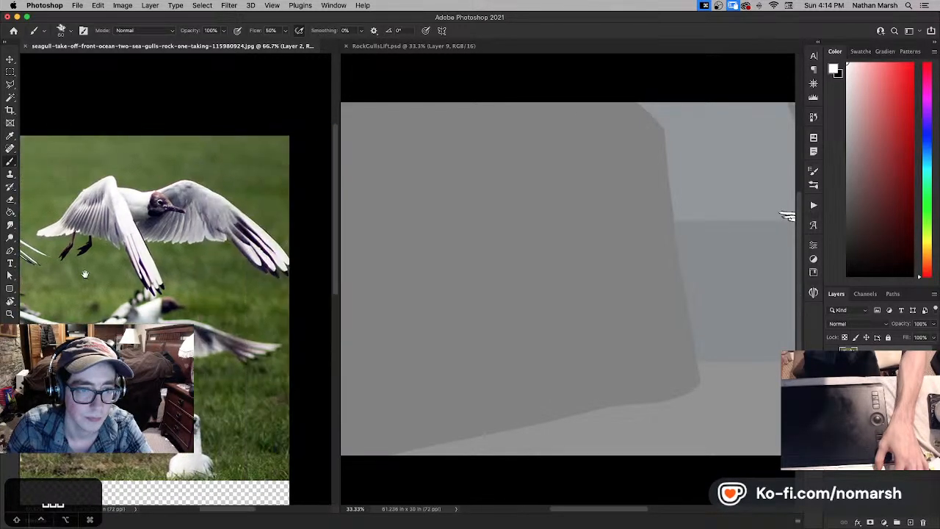
scroll(125, 273, down, 2)
scroll(135, 275, up, 2)
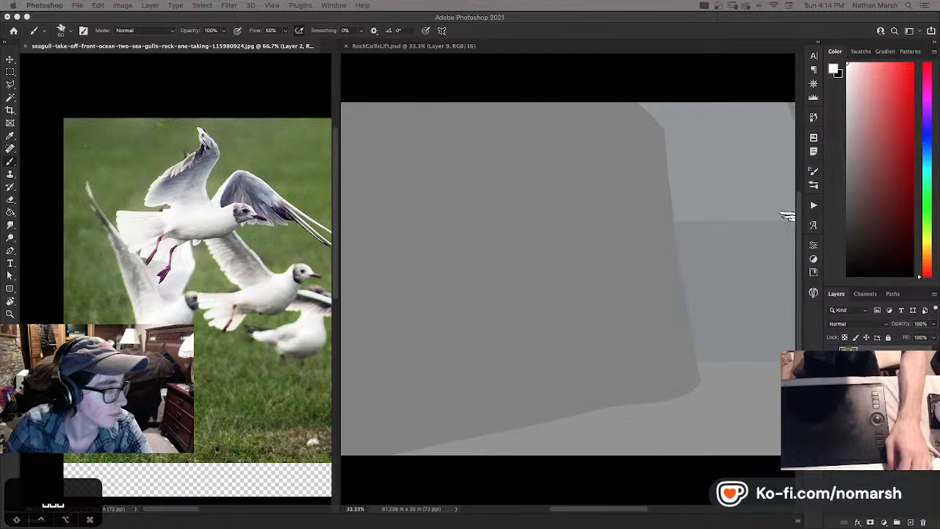
- Search for "seagull flapping wings" to find further reference material
text(seagull )
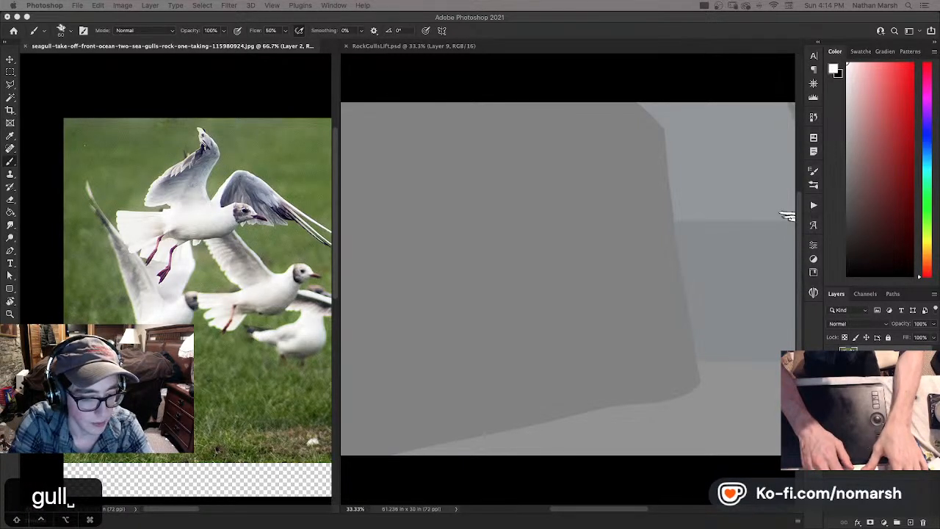
text(flapping wings)
key(Return)
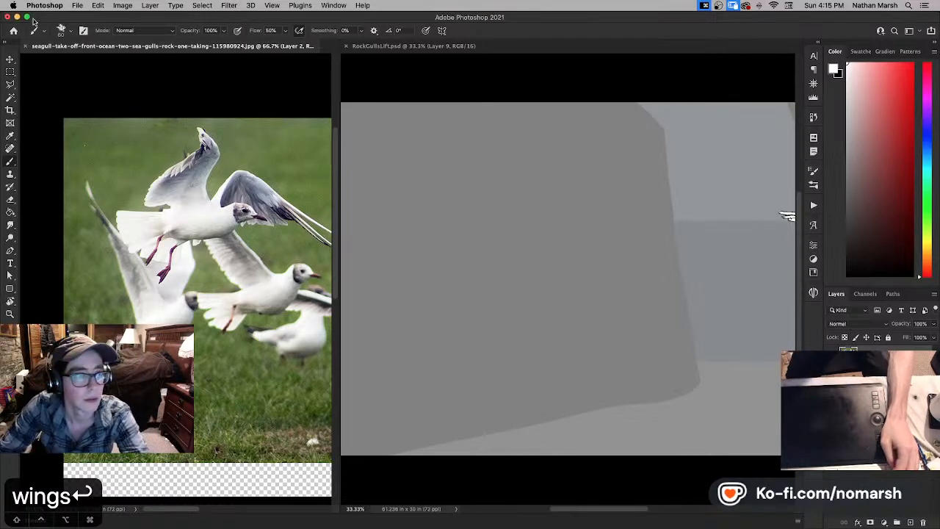
- Uncover the gulls folder in Finder behind the Photoshop window and preview its reference photos, beginning with the take-off sequence
drag(7, 21, 238, 146)
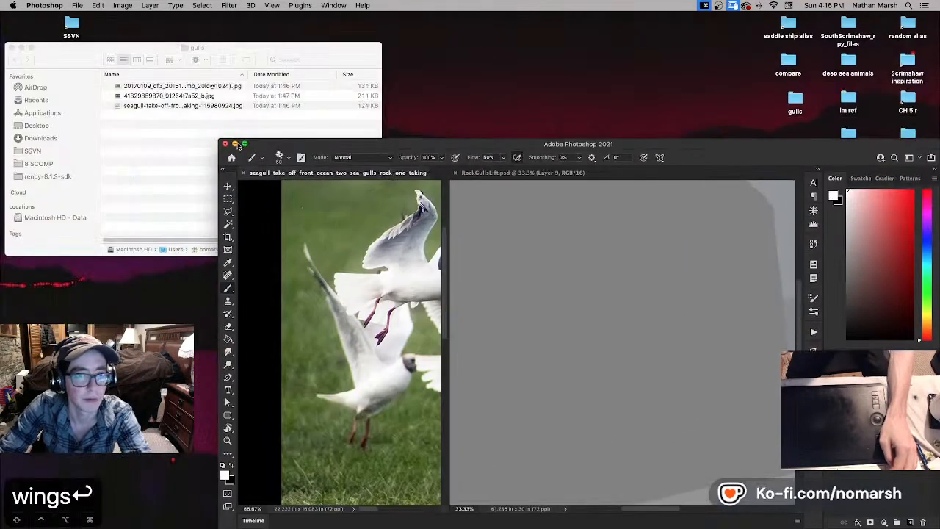
click(212, 151)
click(179, 89)
key(space)
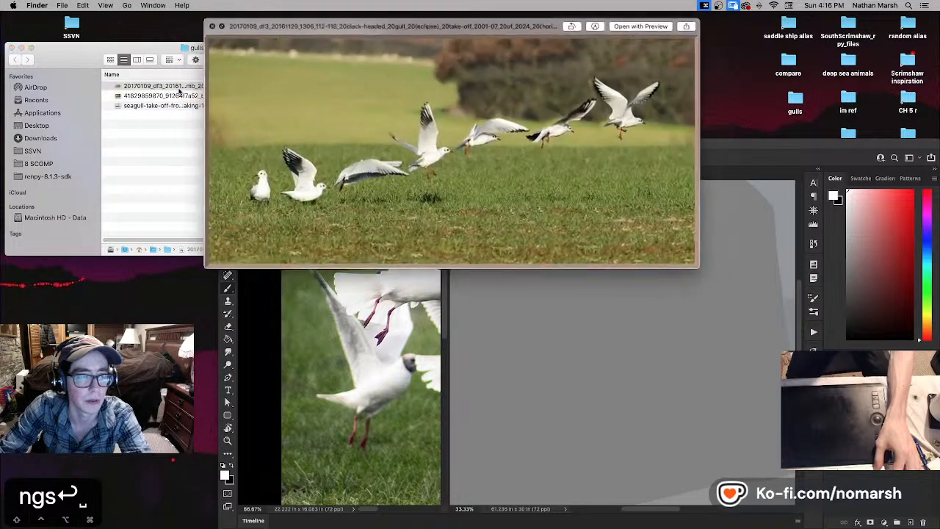
key(Down)
key(Down)
key(space)
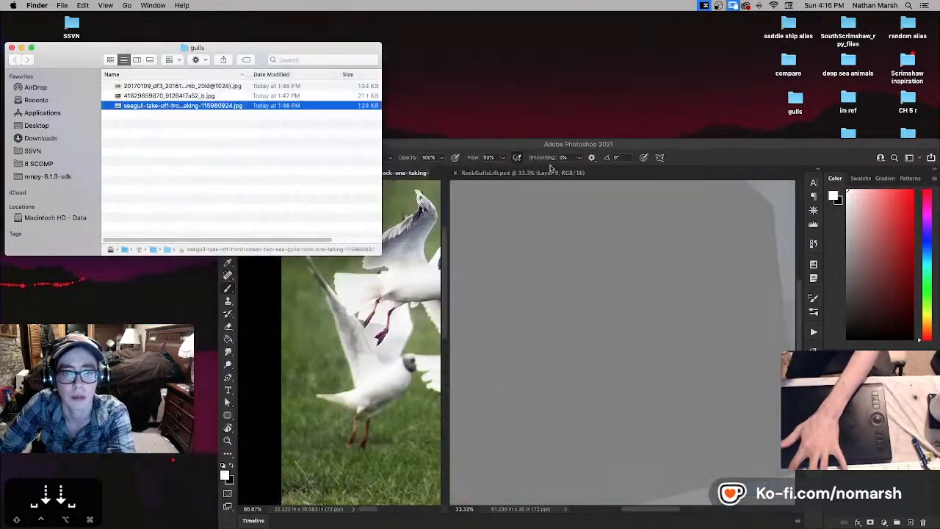
- Move the gulls folder window to the adjacent display to preview its photos there, and return the Photoshop window to full size
drag(521, 142, 568, 117)
drag(309, 46, 0, 48)
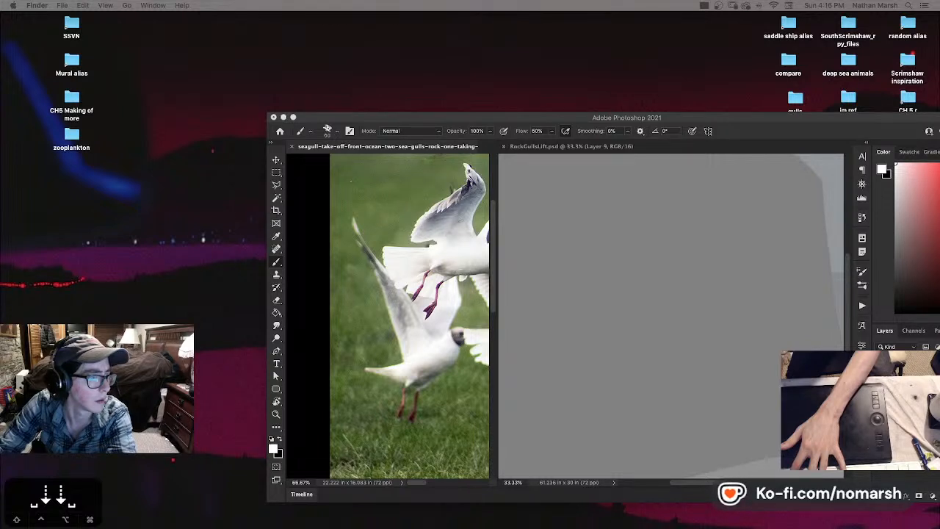
key(space)
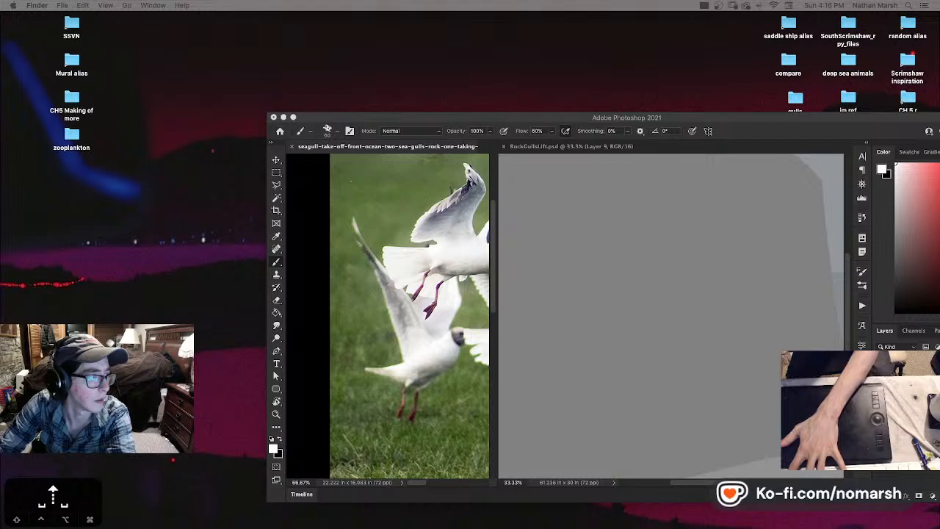
key(space)
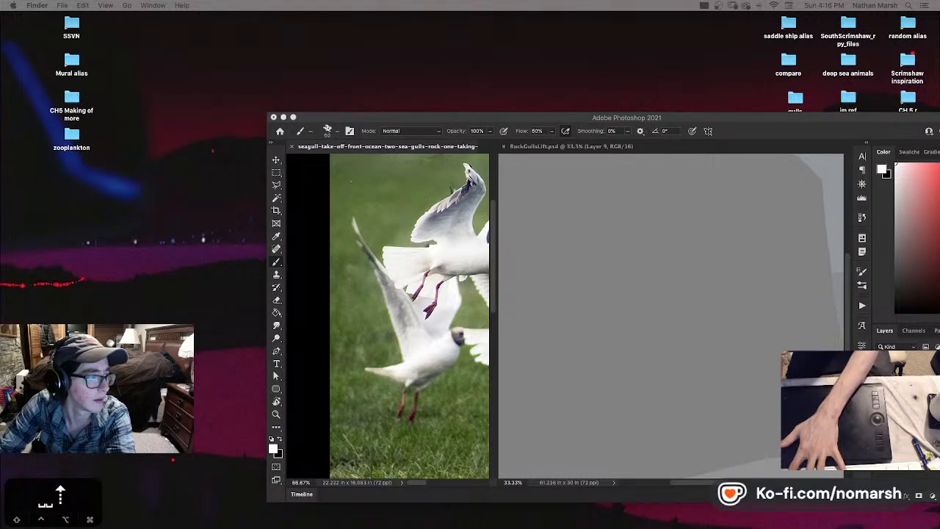
key(Up)
key(space)
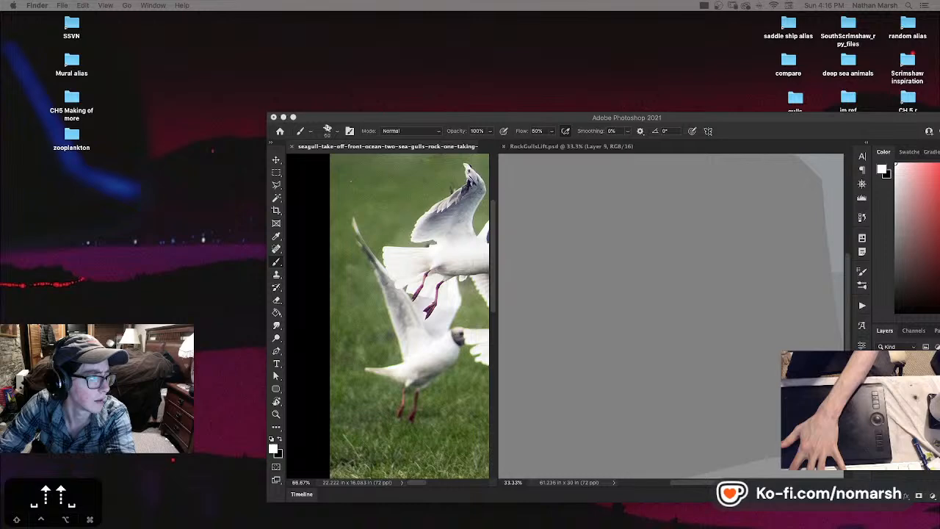
click(294, 118)
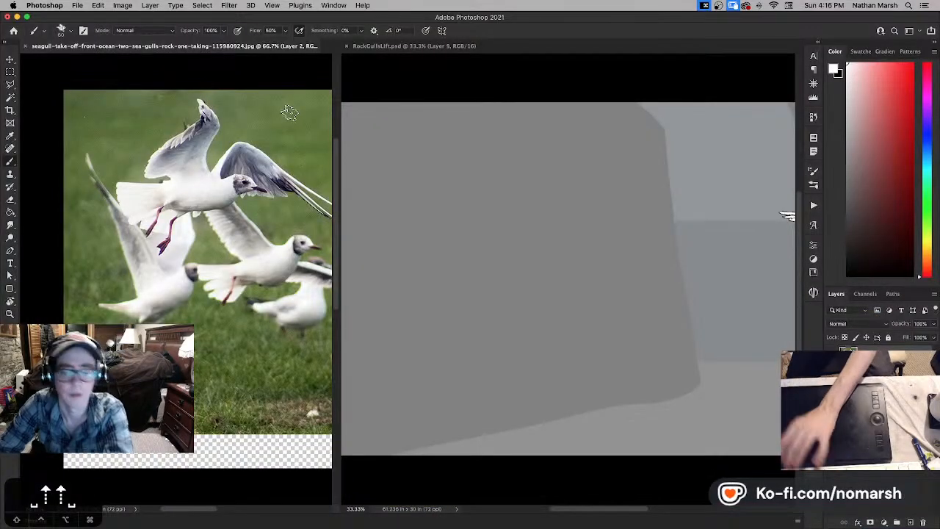